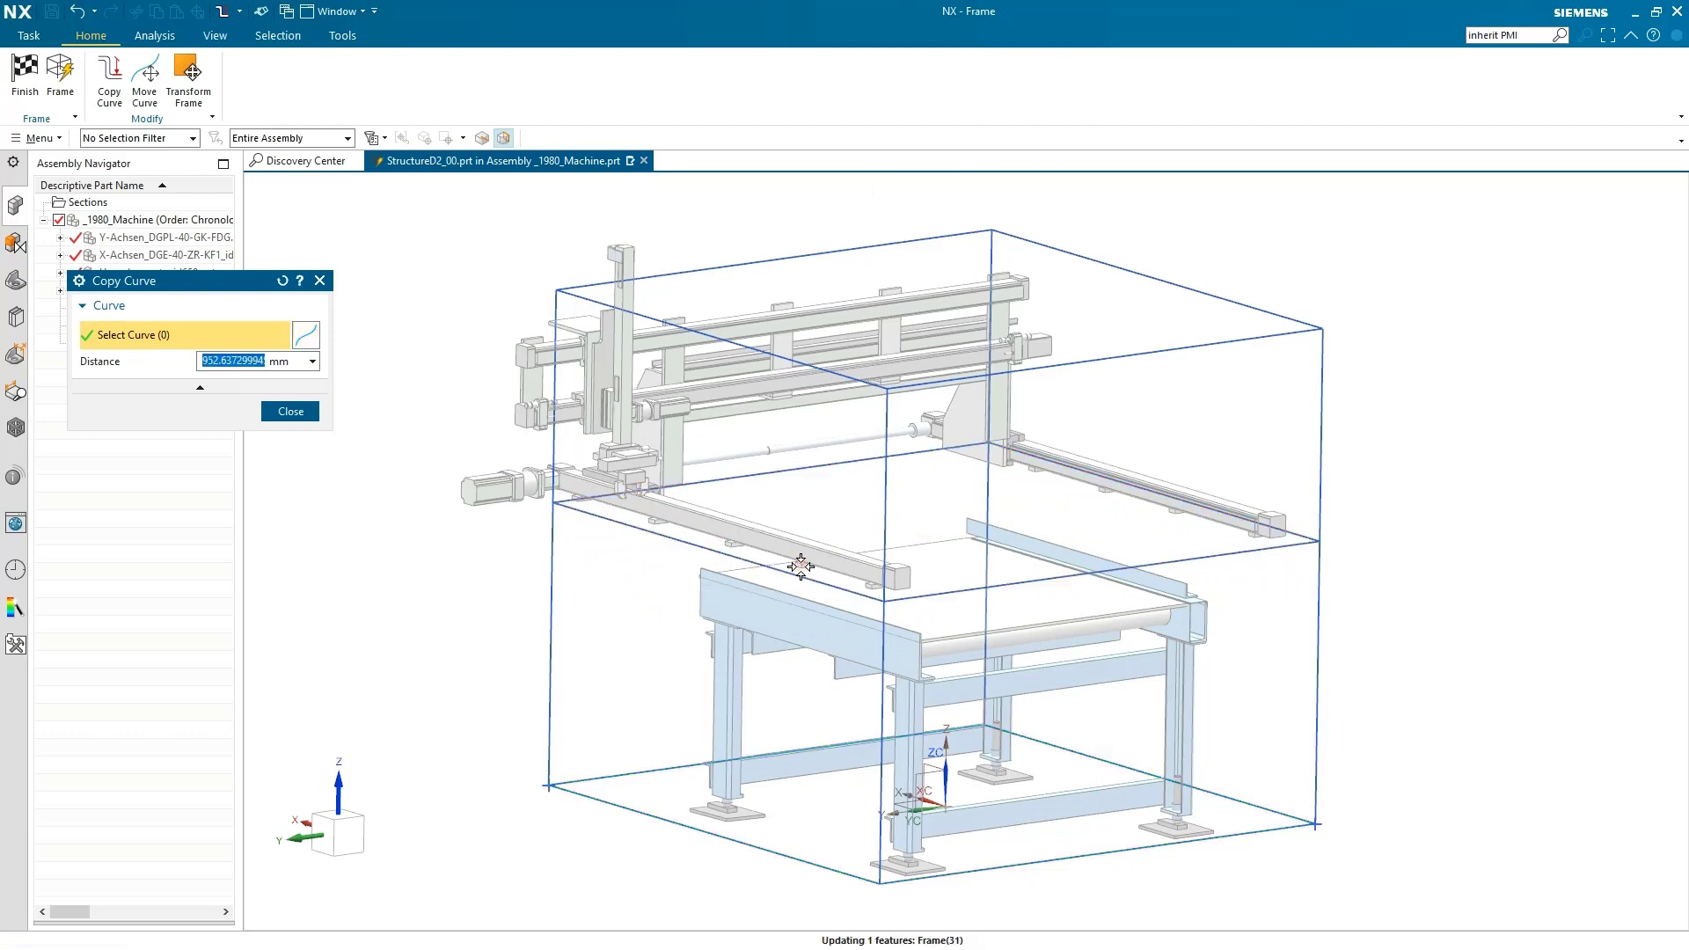
Move the two mid-height side curves of the frame inward, toward the undersides of the two linear axes
click(284, 410)
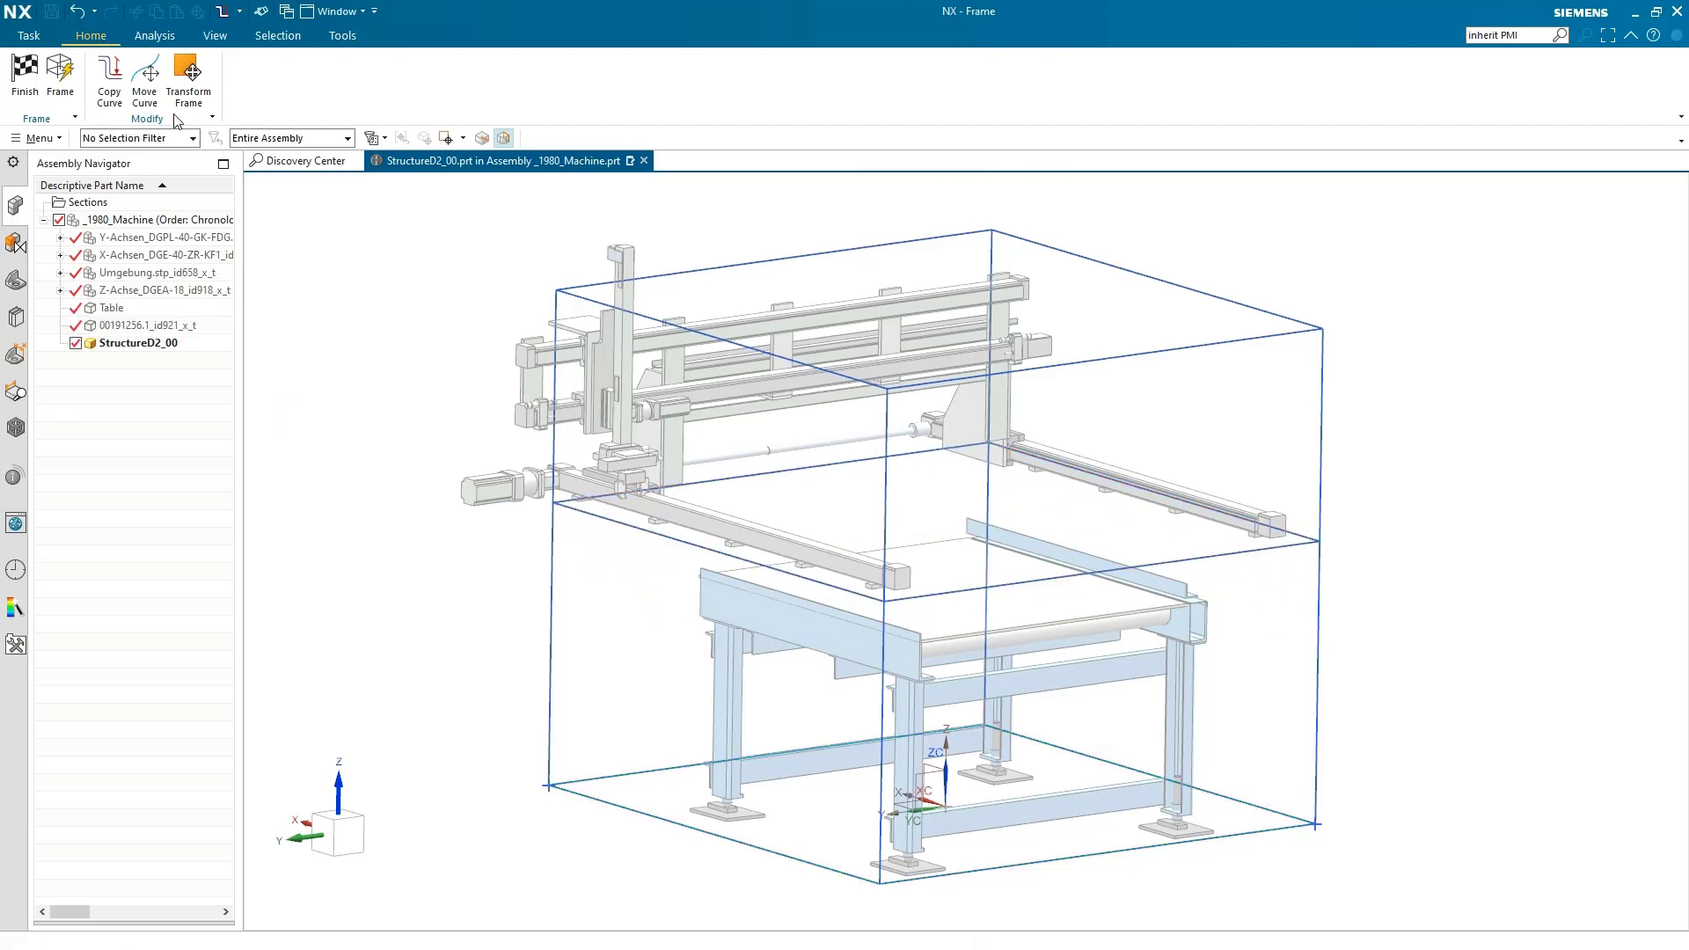
click(146, 75)
scroll(511, 572, up, 8)
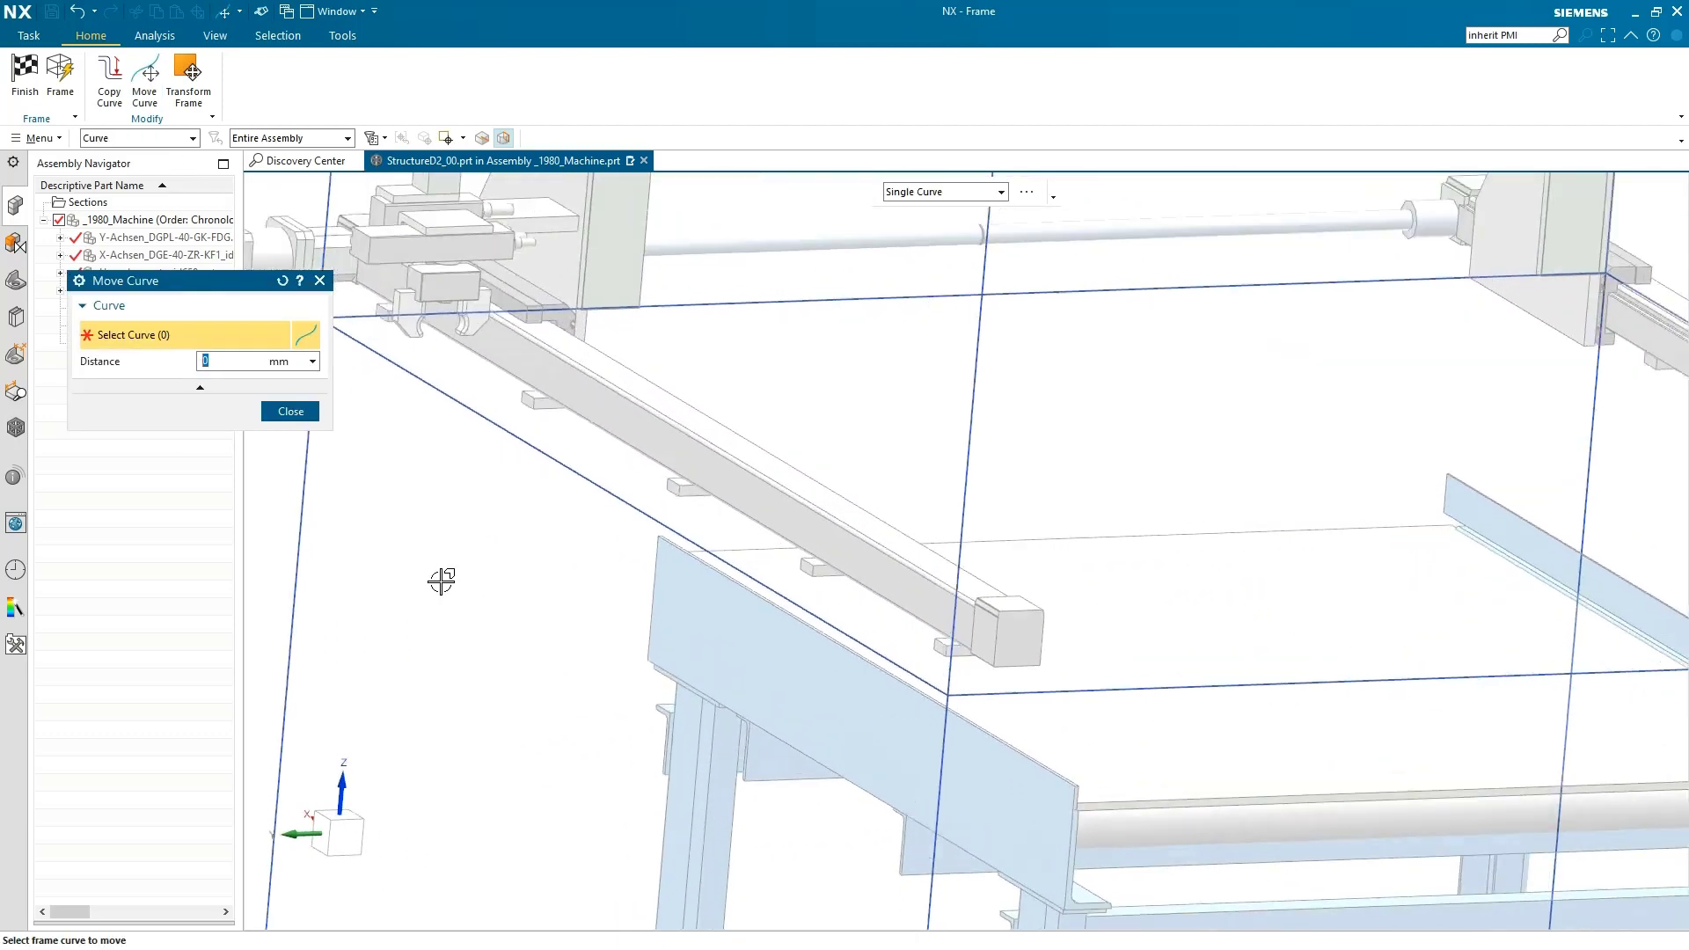
shift+middle_drag(510, 572, 521, 573)
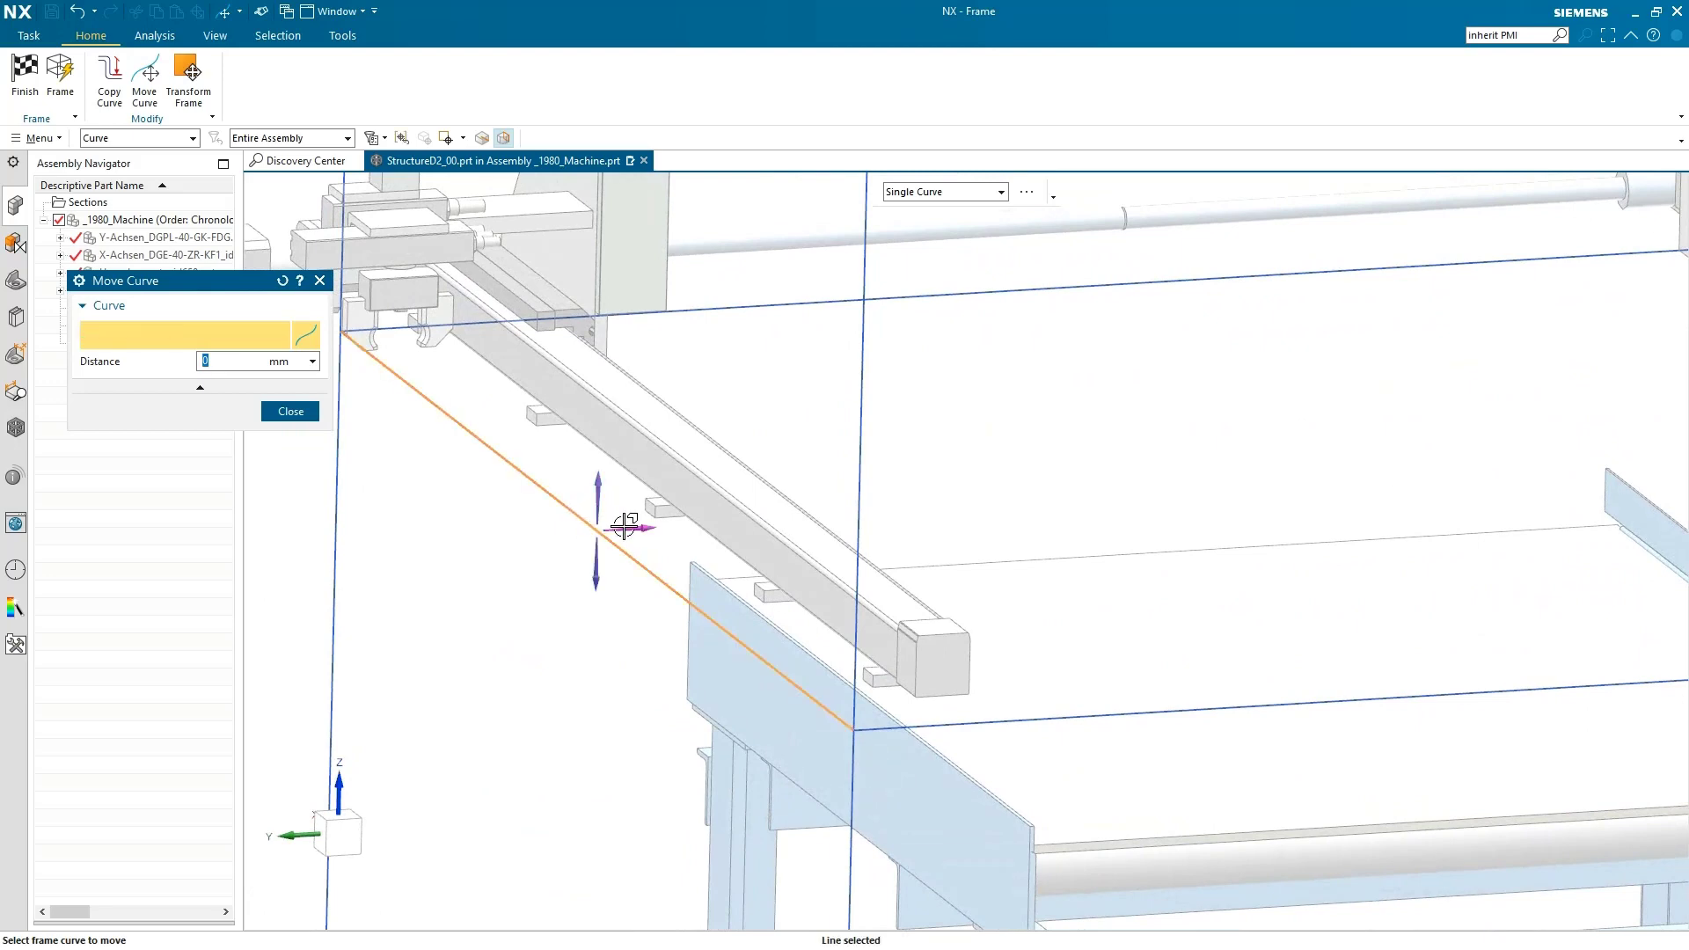
click(625, 525)
drag(595, 520, 654, 521)
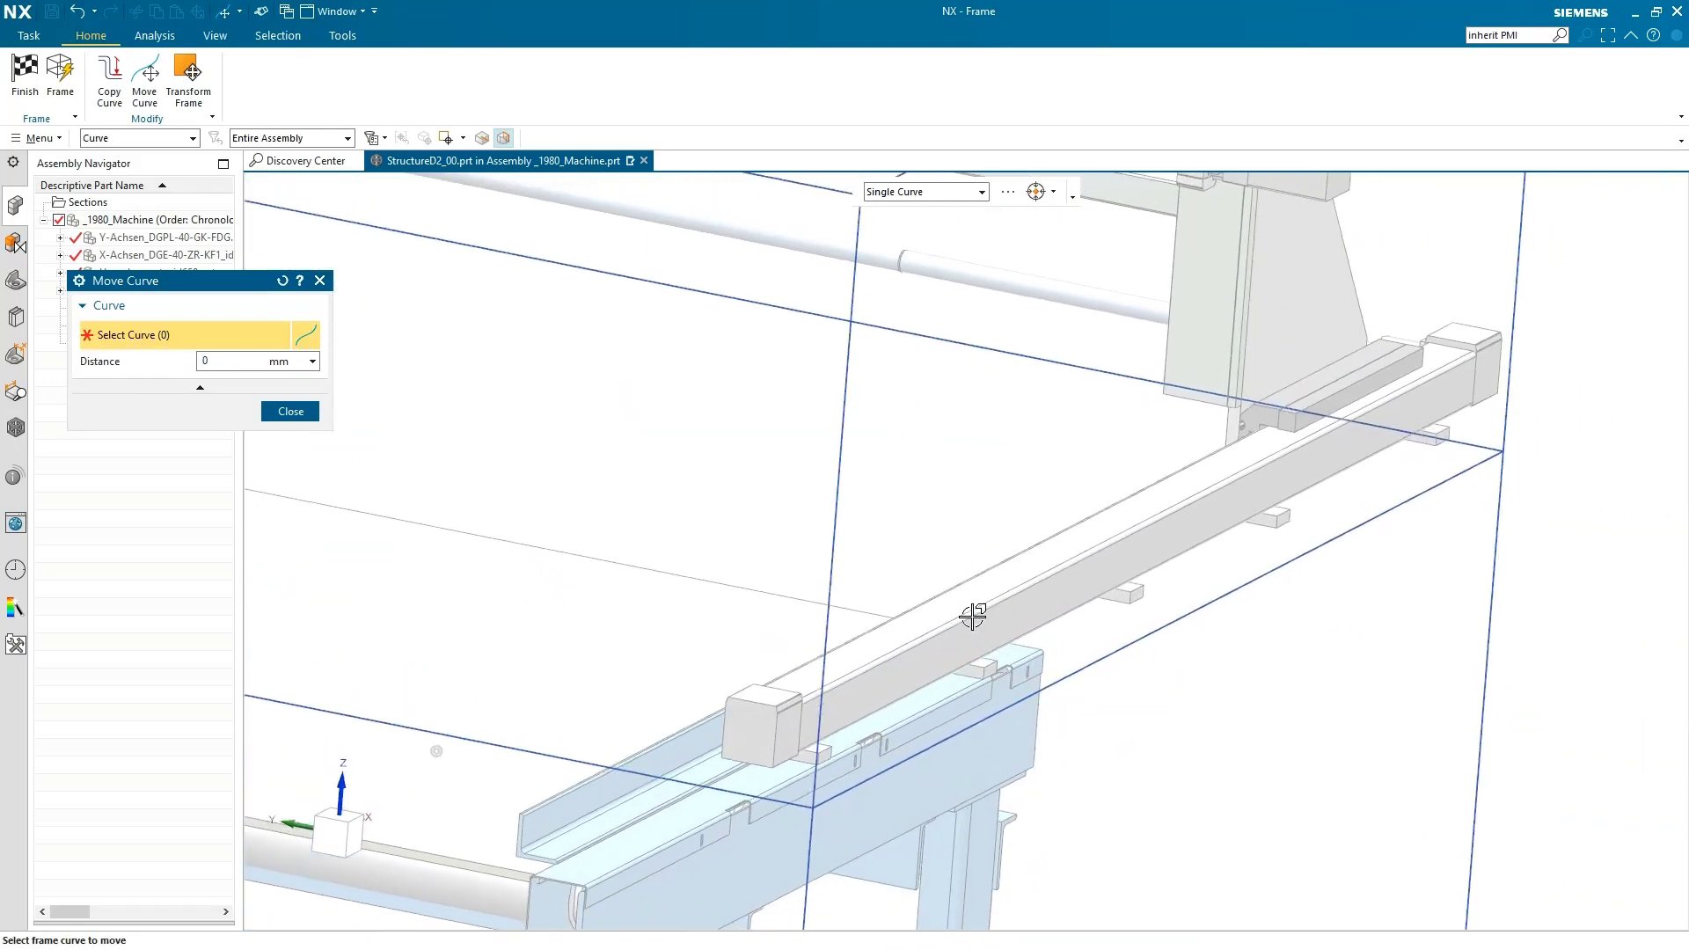
click(1049, 645)
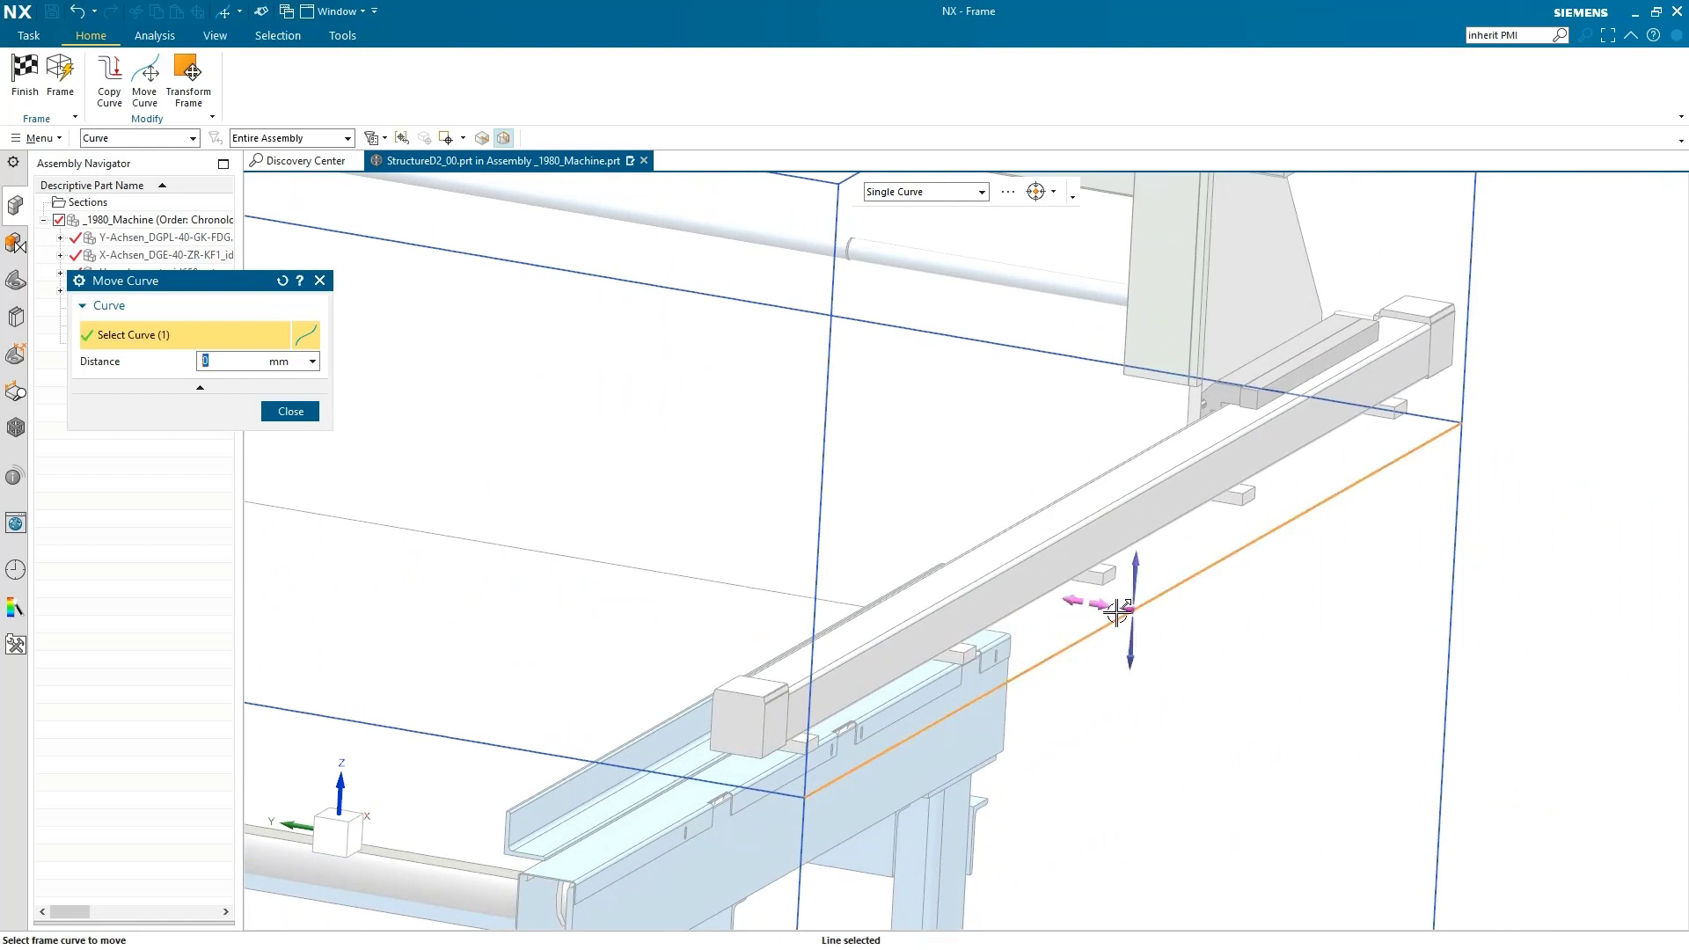
drag(1123, 607, 1093, 690)
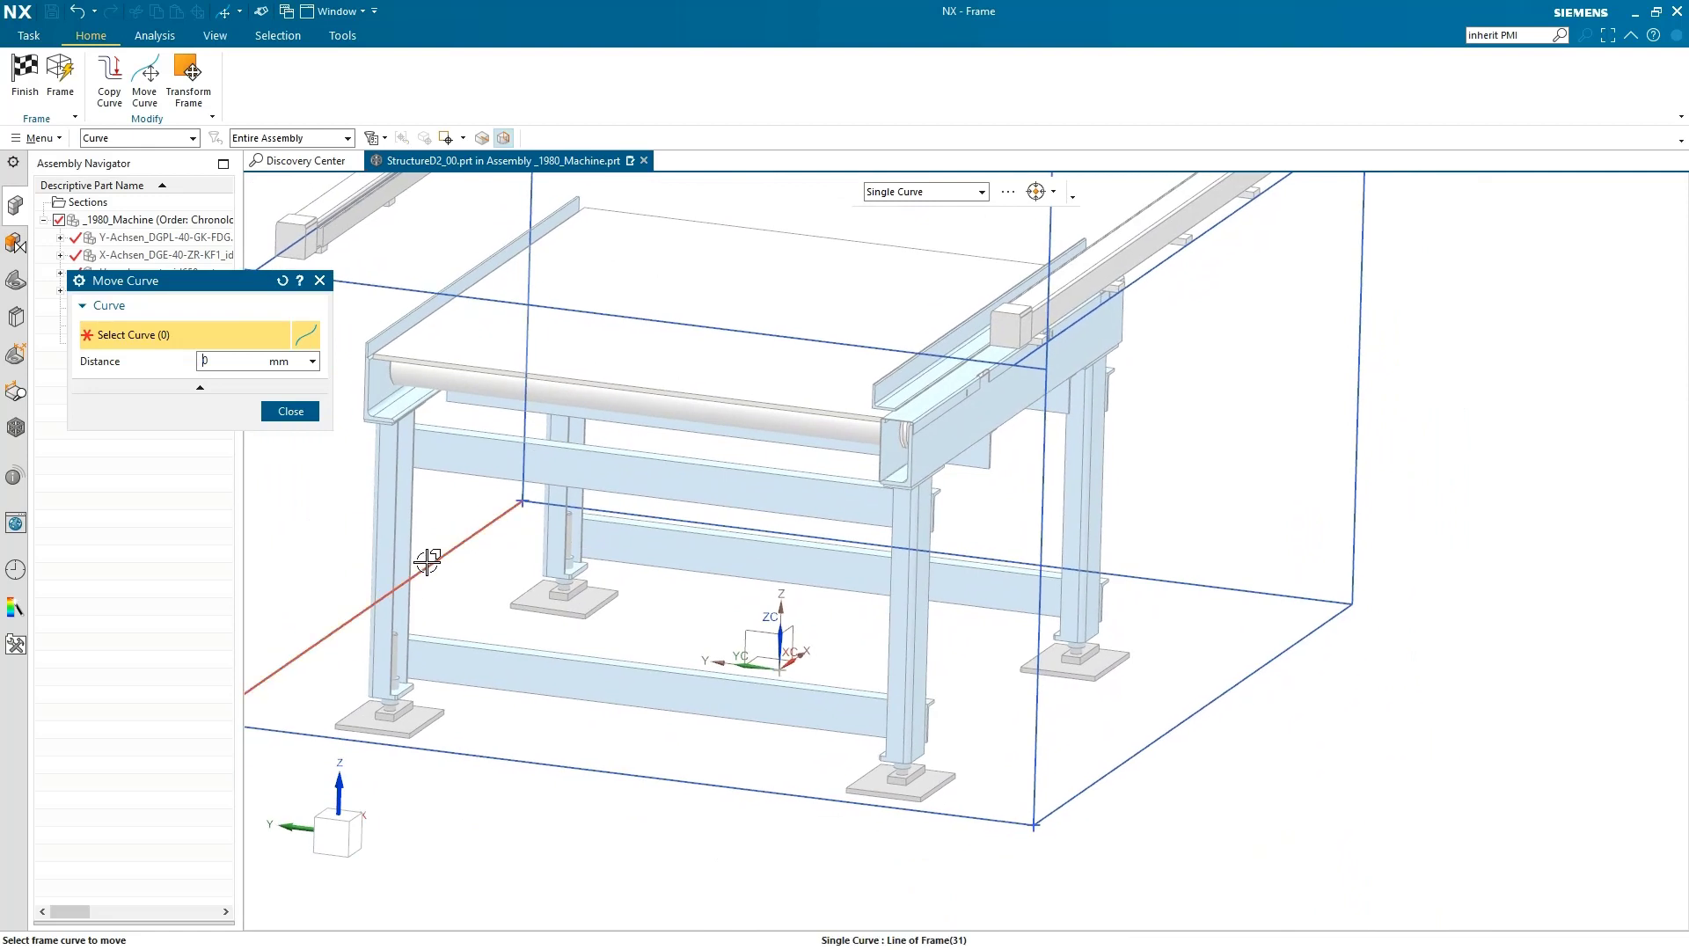
Move the frame's four bottom curves up 160 mm and finish the frame
click(1225, 591)
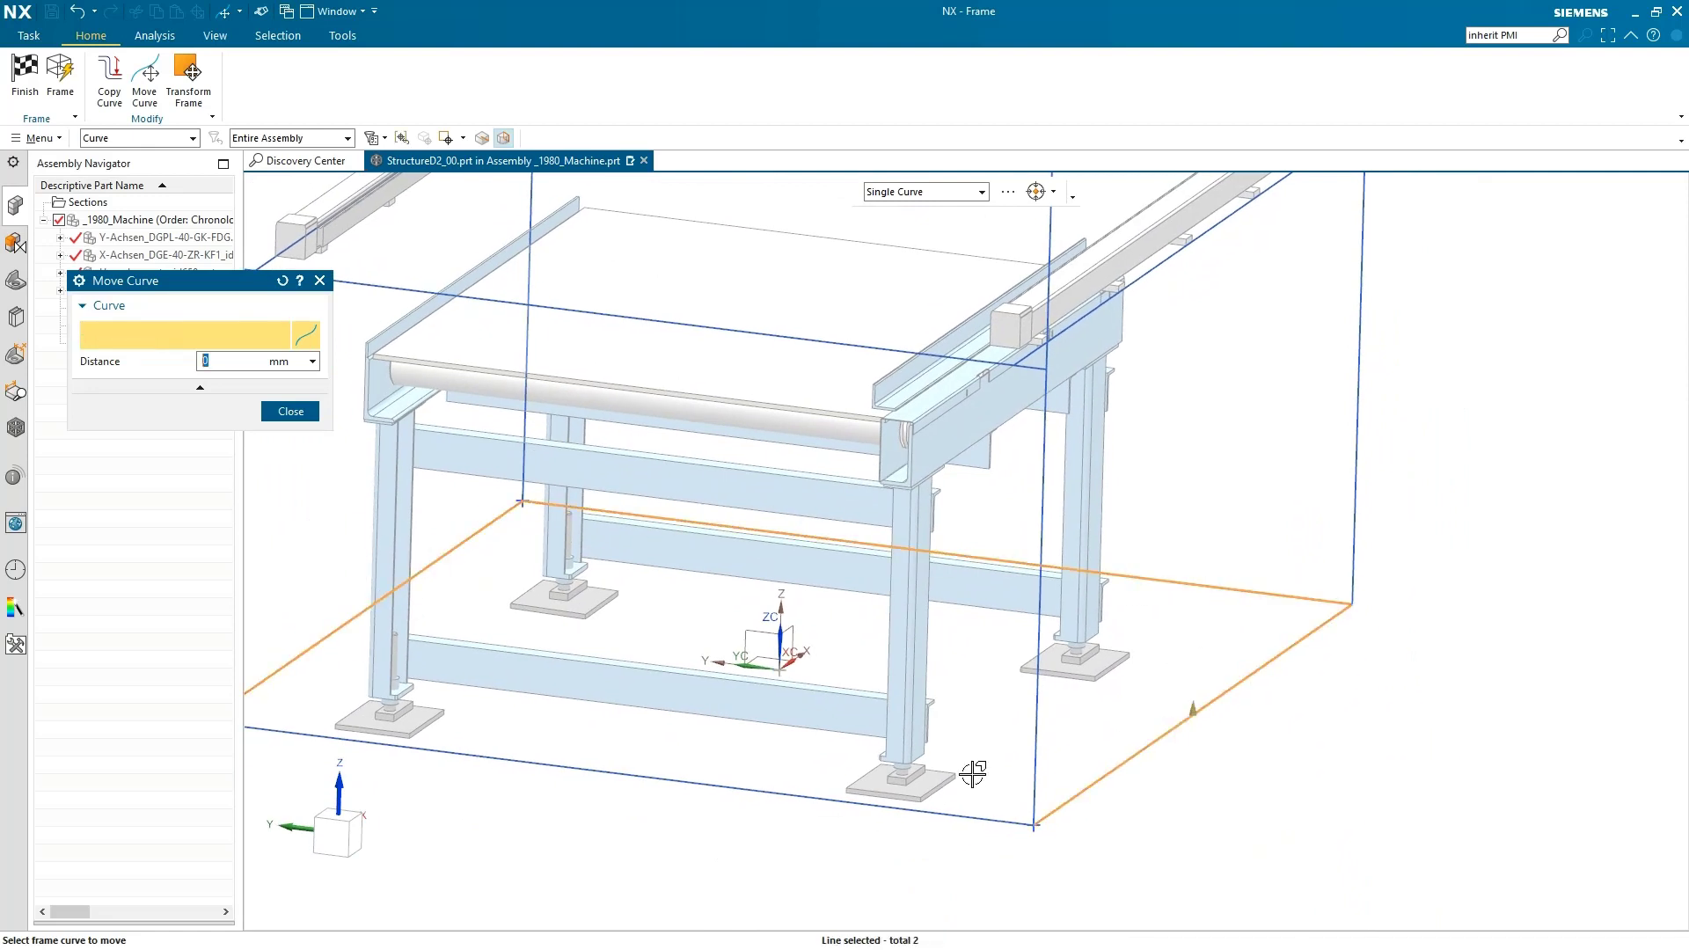
click(622, 775)
drag(621, 757, 603, 693)
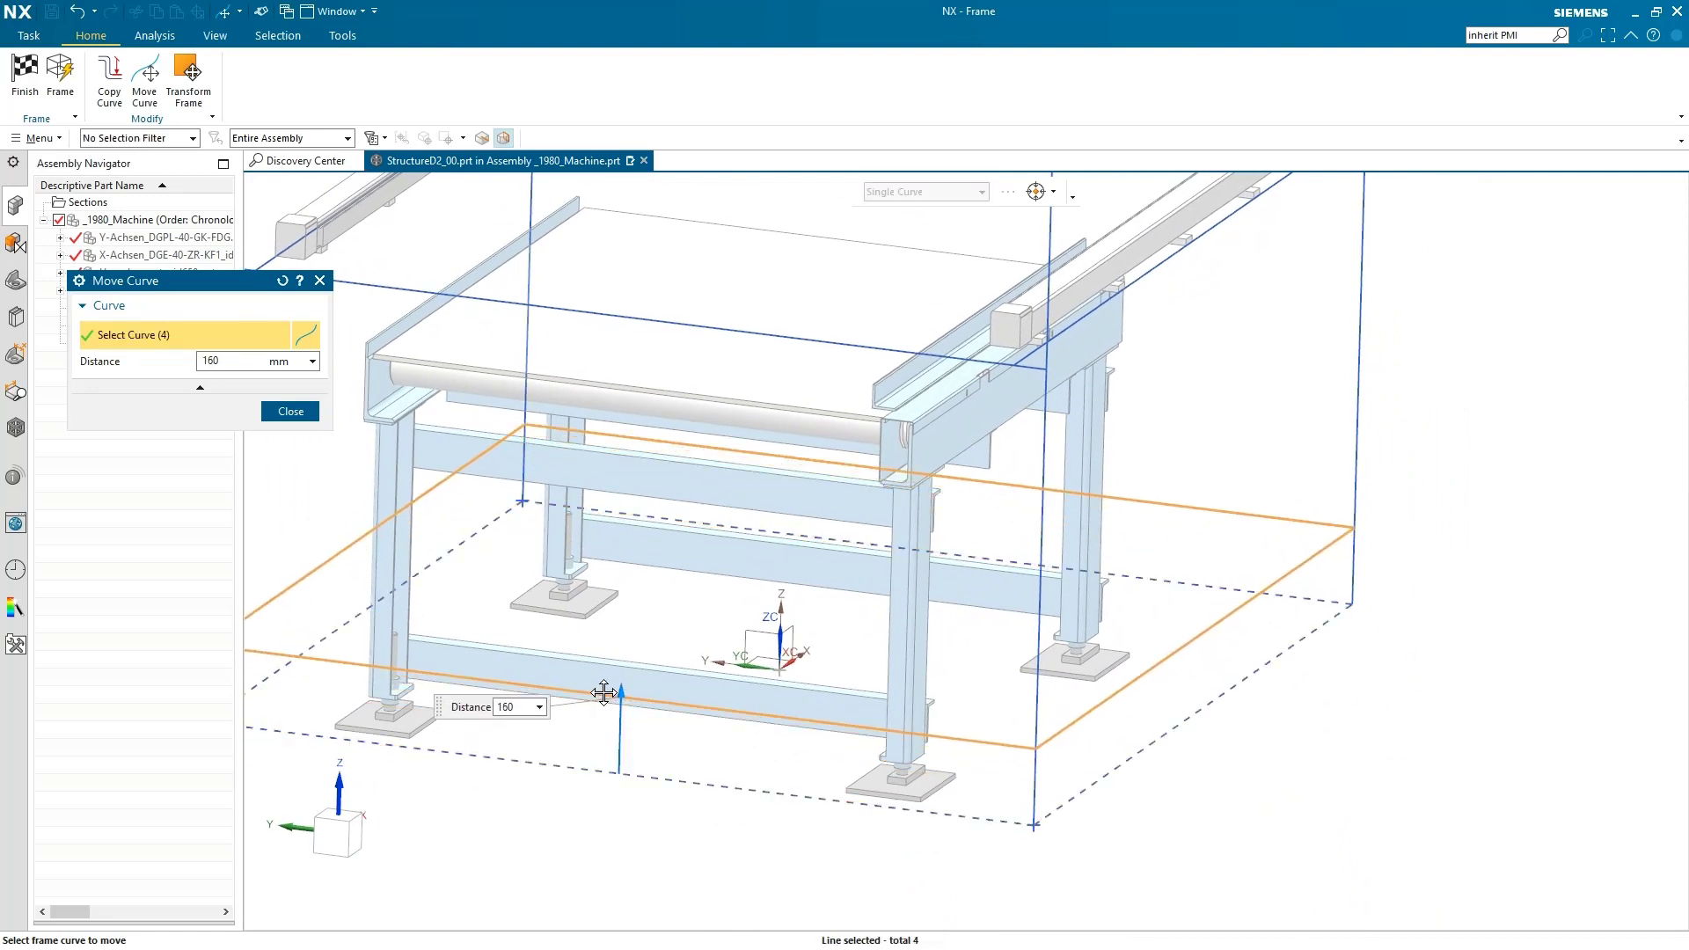
click(280, 413)
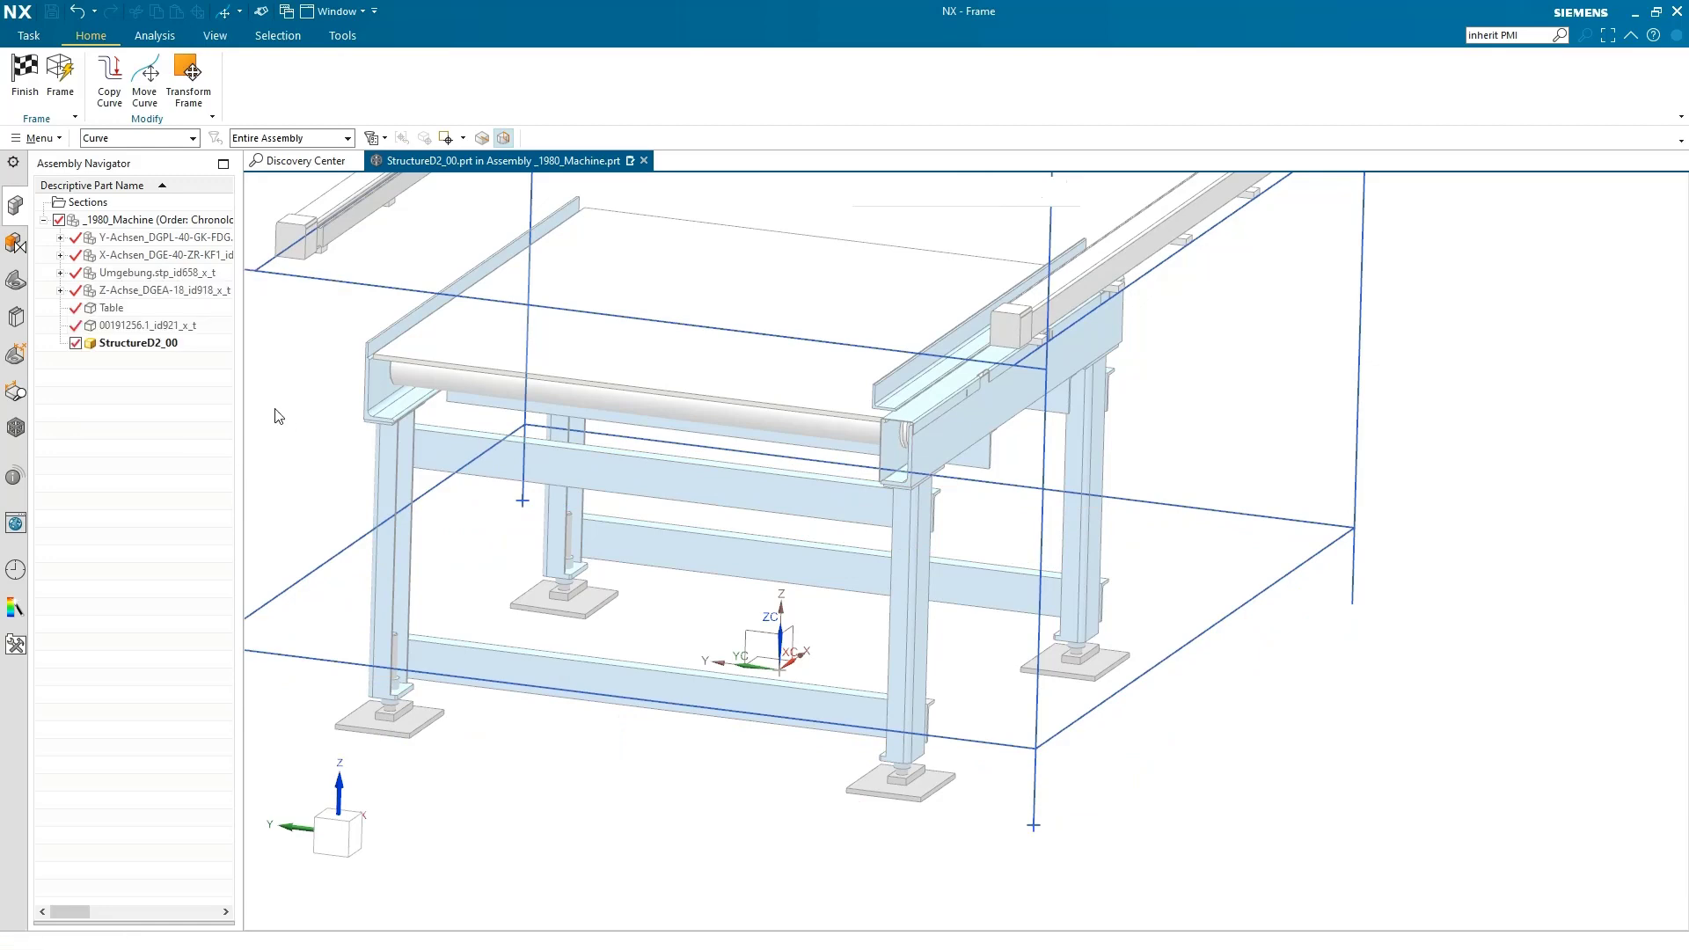
click(25, 74)
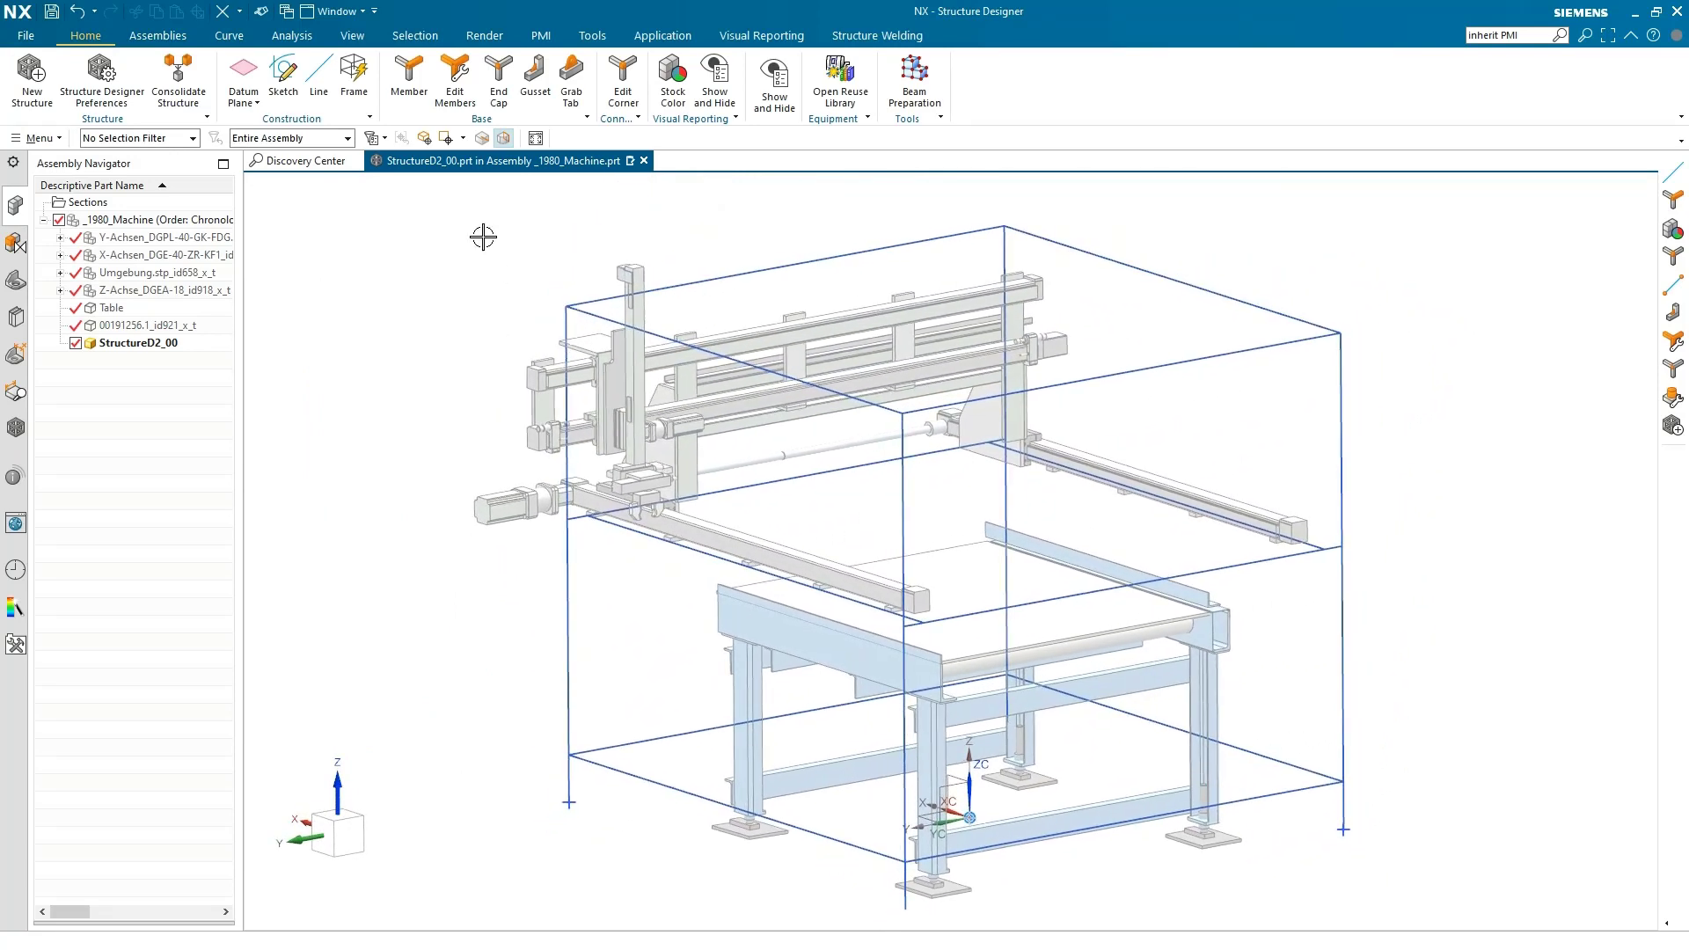
Start a structural member with a Square Tube cross section, size 60 x 2
click(426, 76)
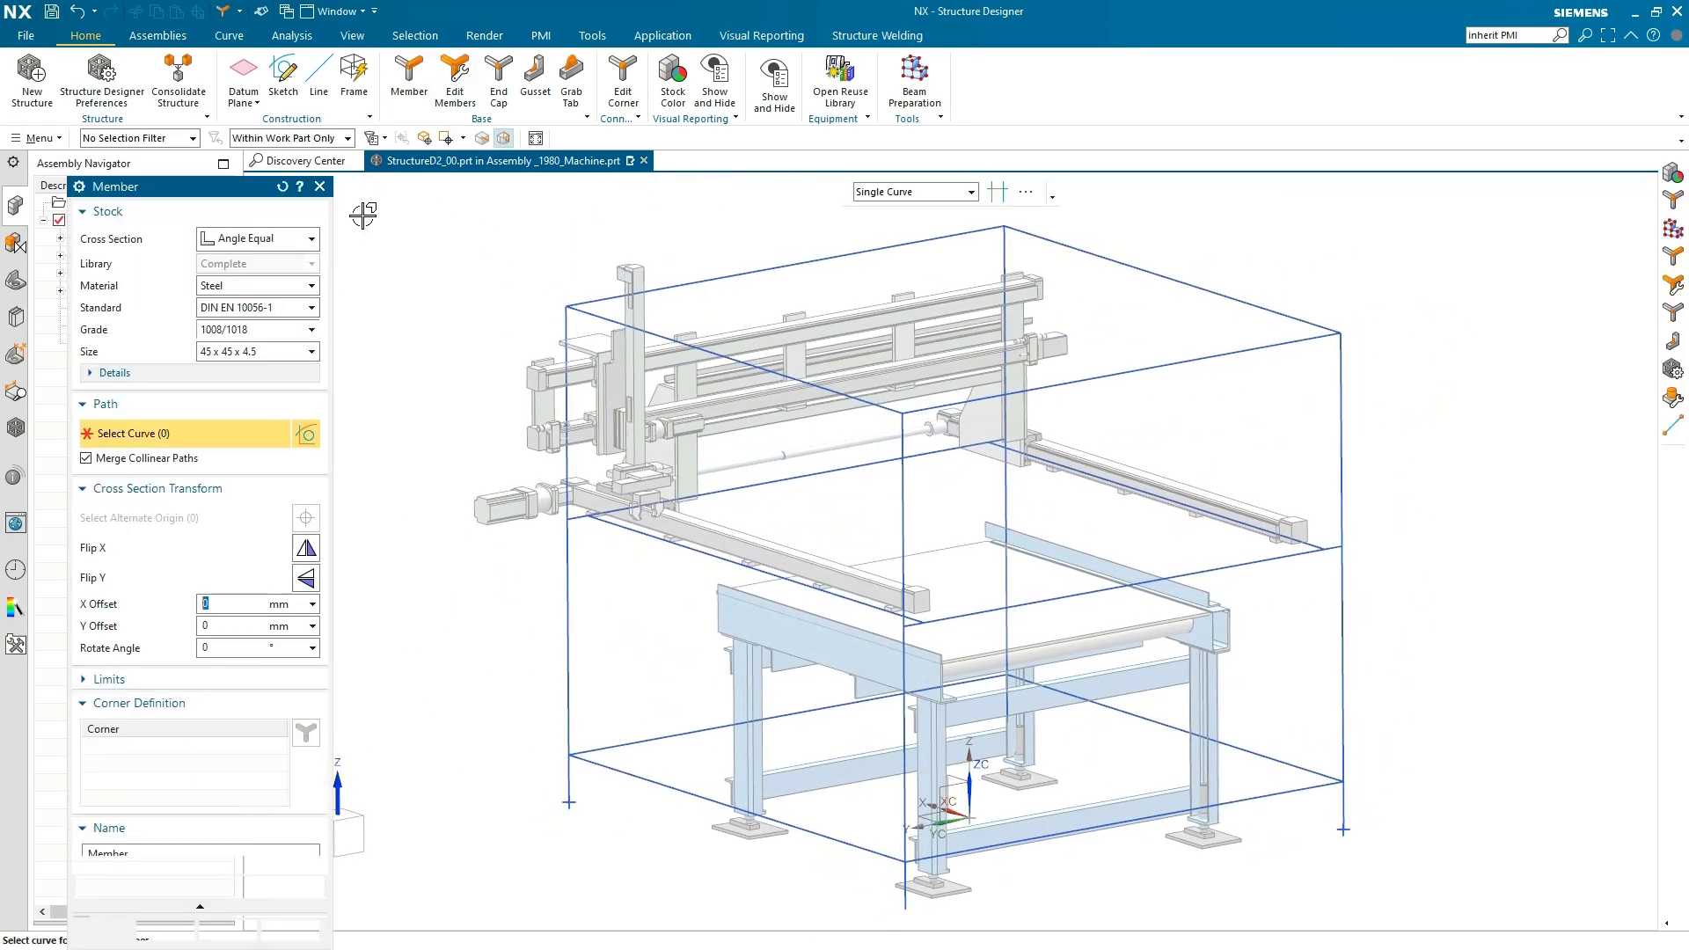
click(312, 243)
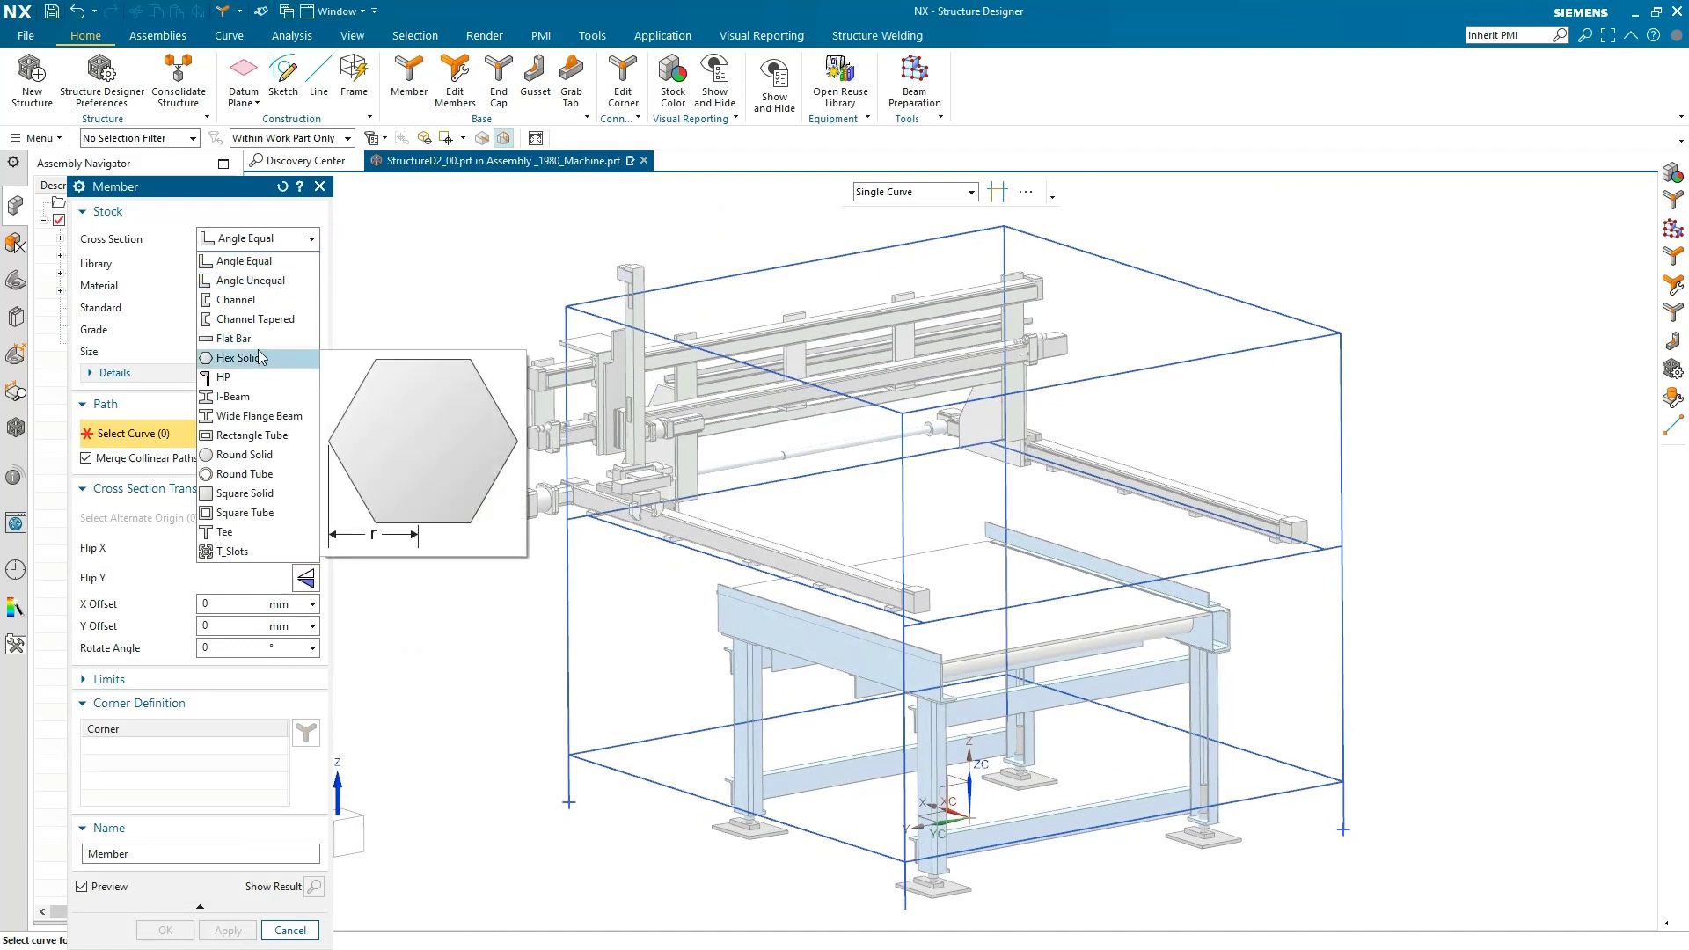
click(245, 511)
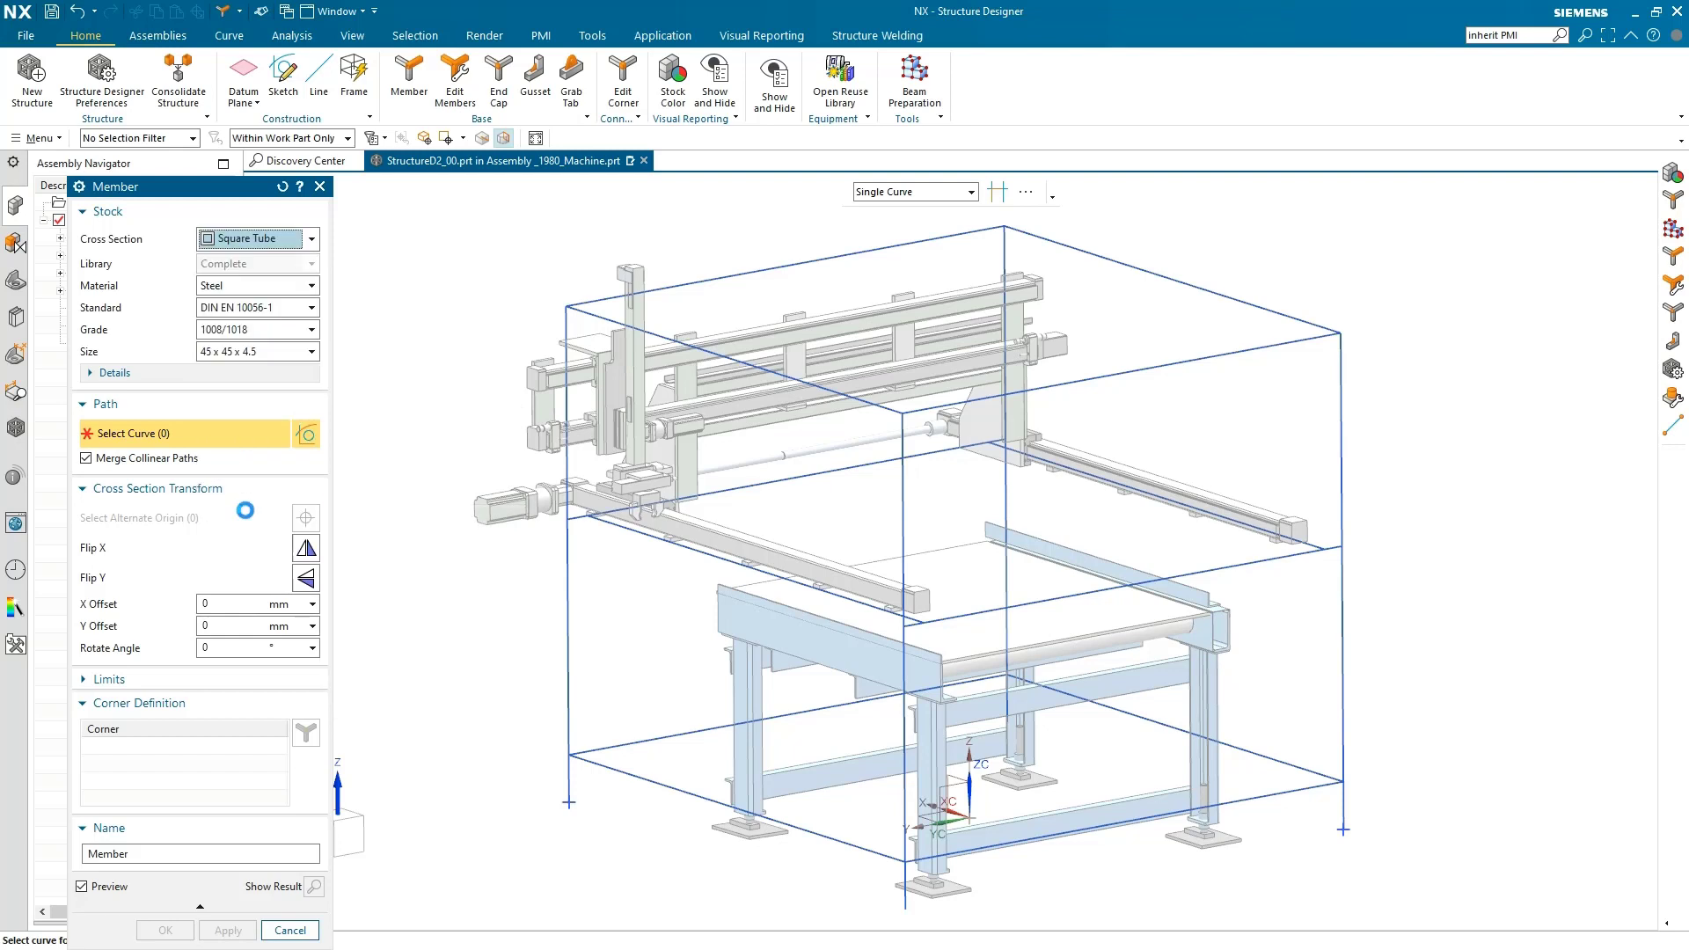
click(262, 356)
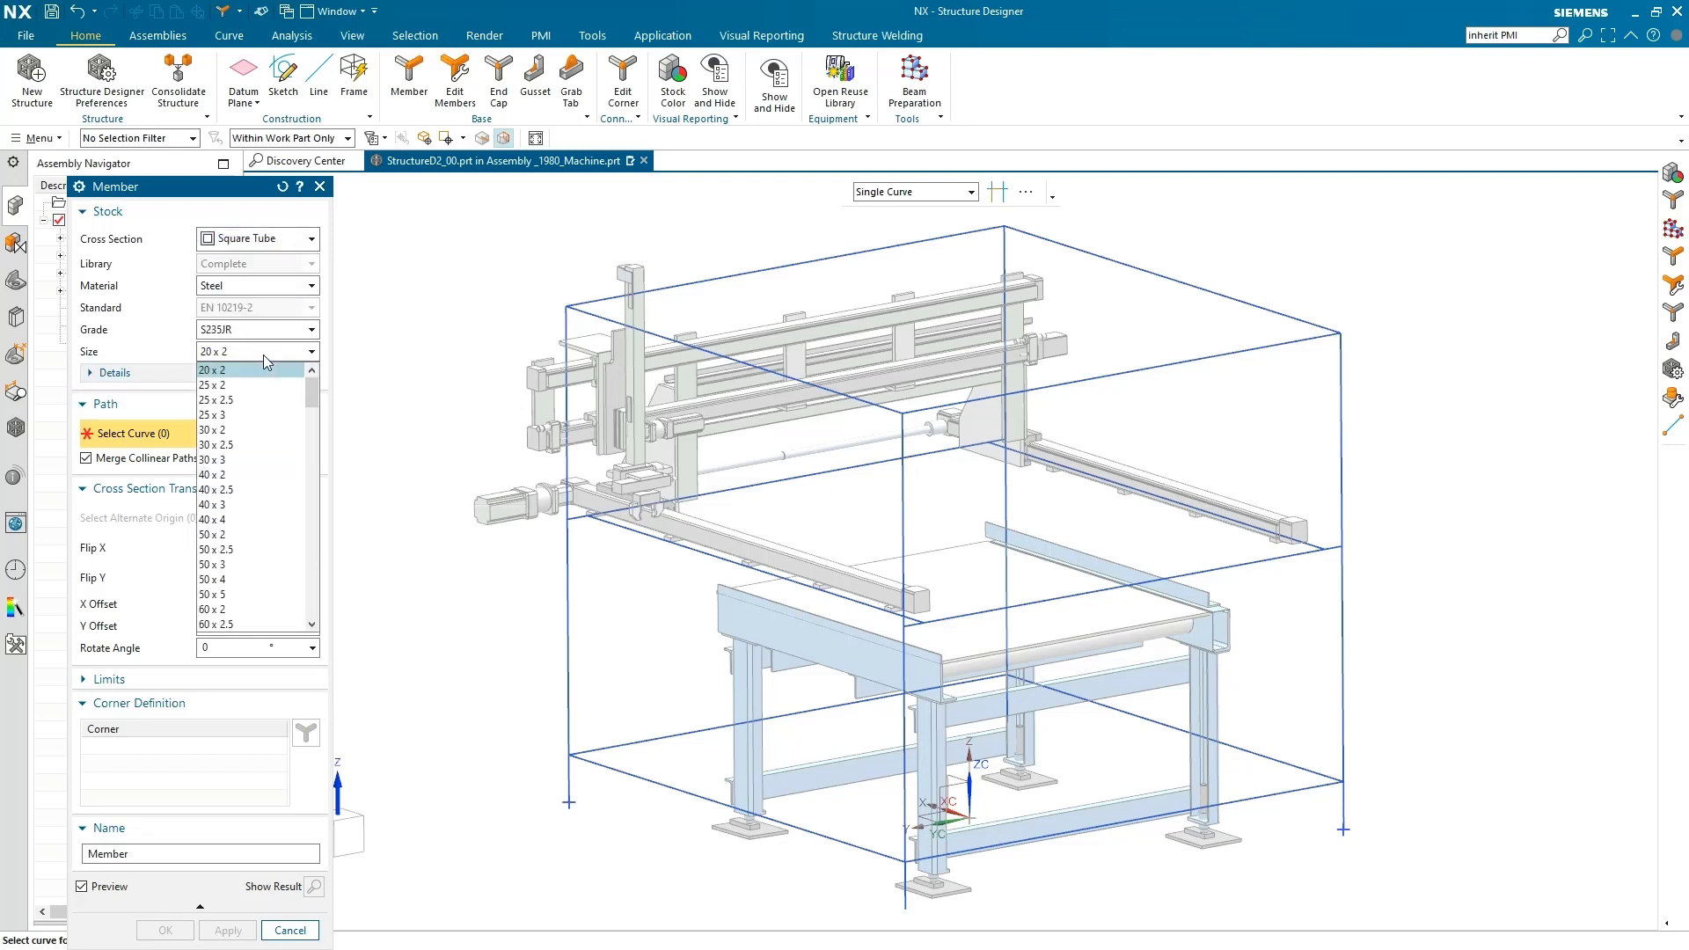
click(245, 608)
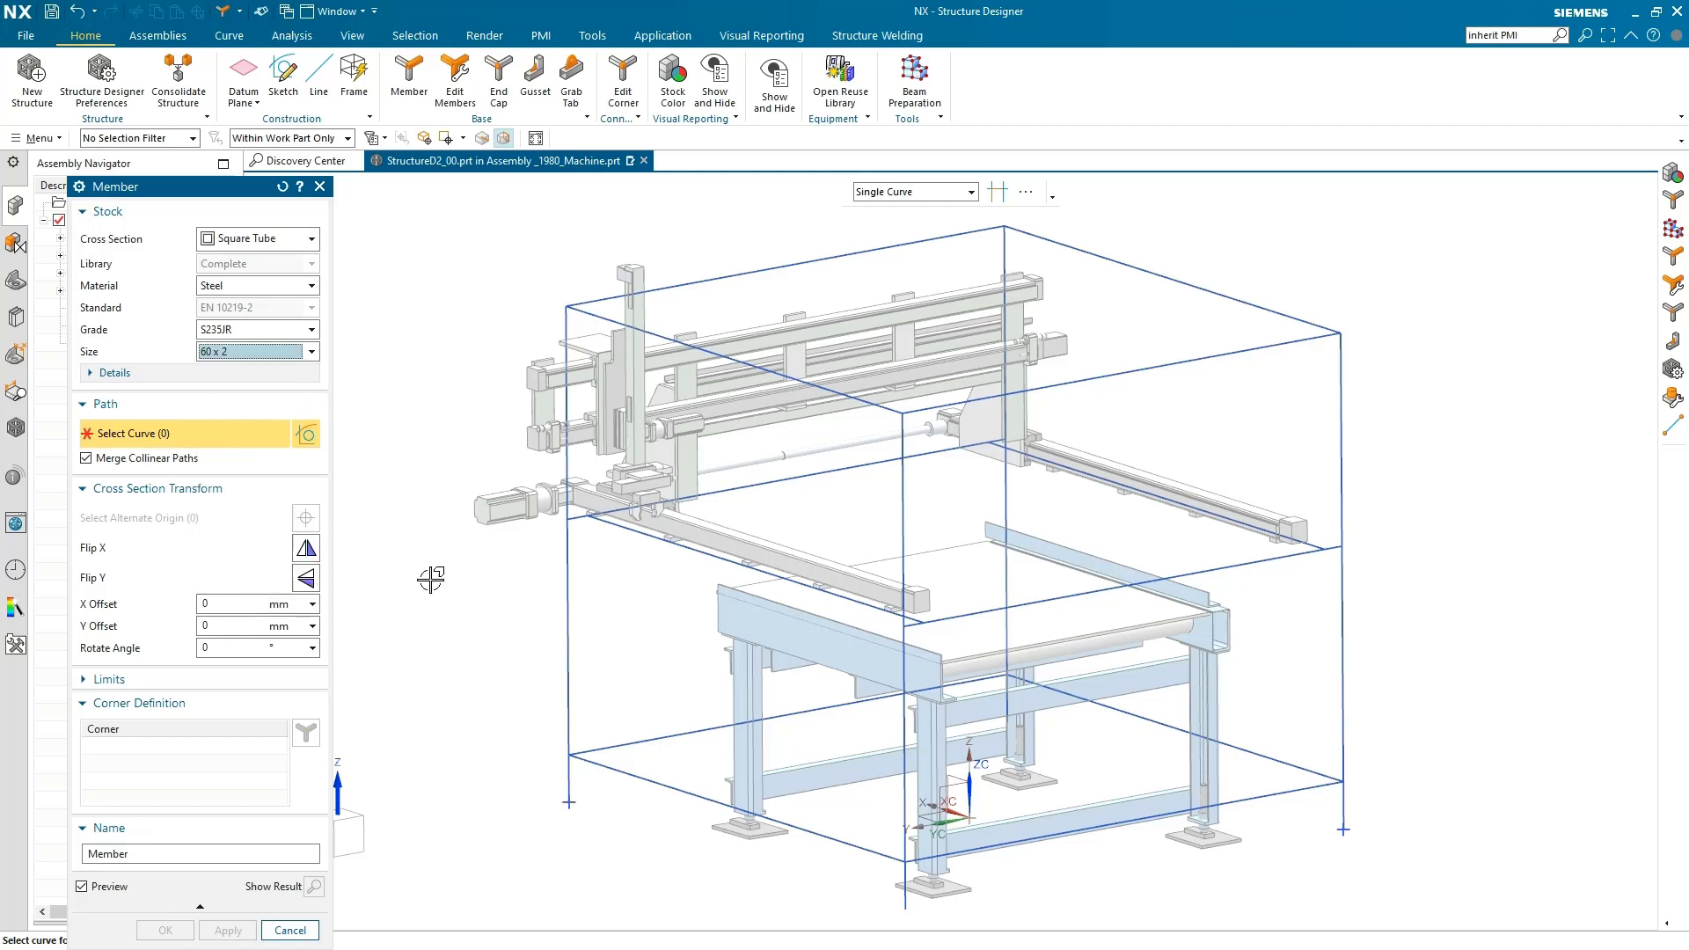
Use the frame's four vertical curves and four top curves as the square tube member paths
click(580, 385)
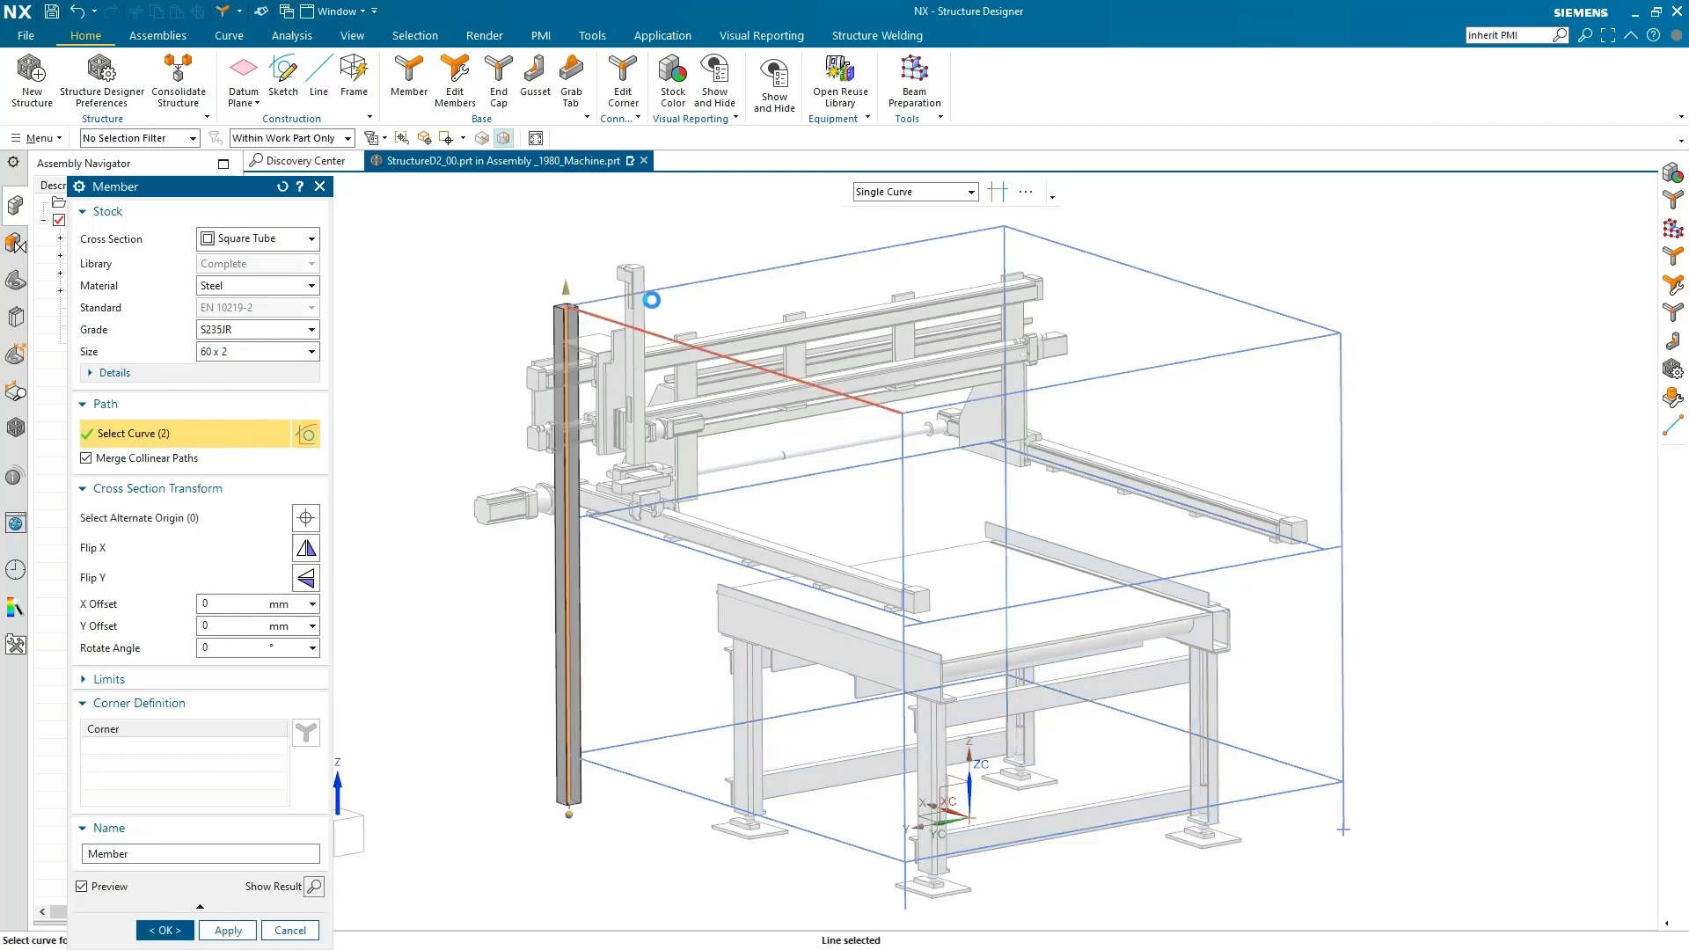
click(690, 280)
click(1085, 256)
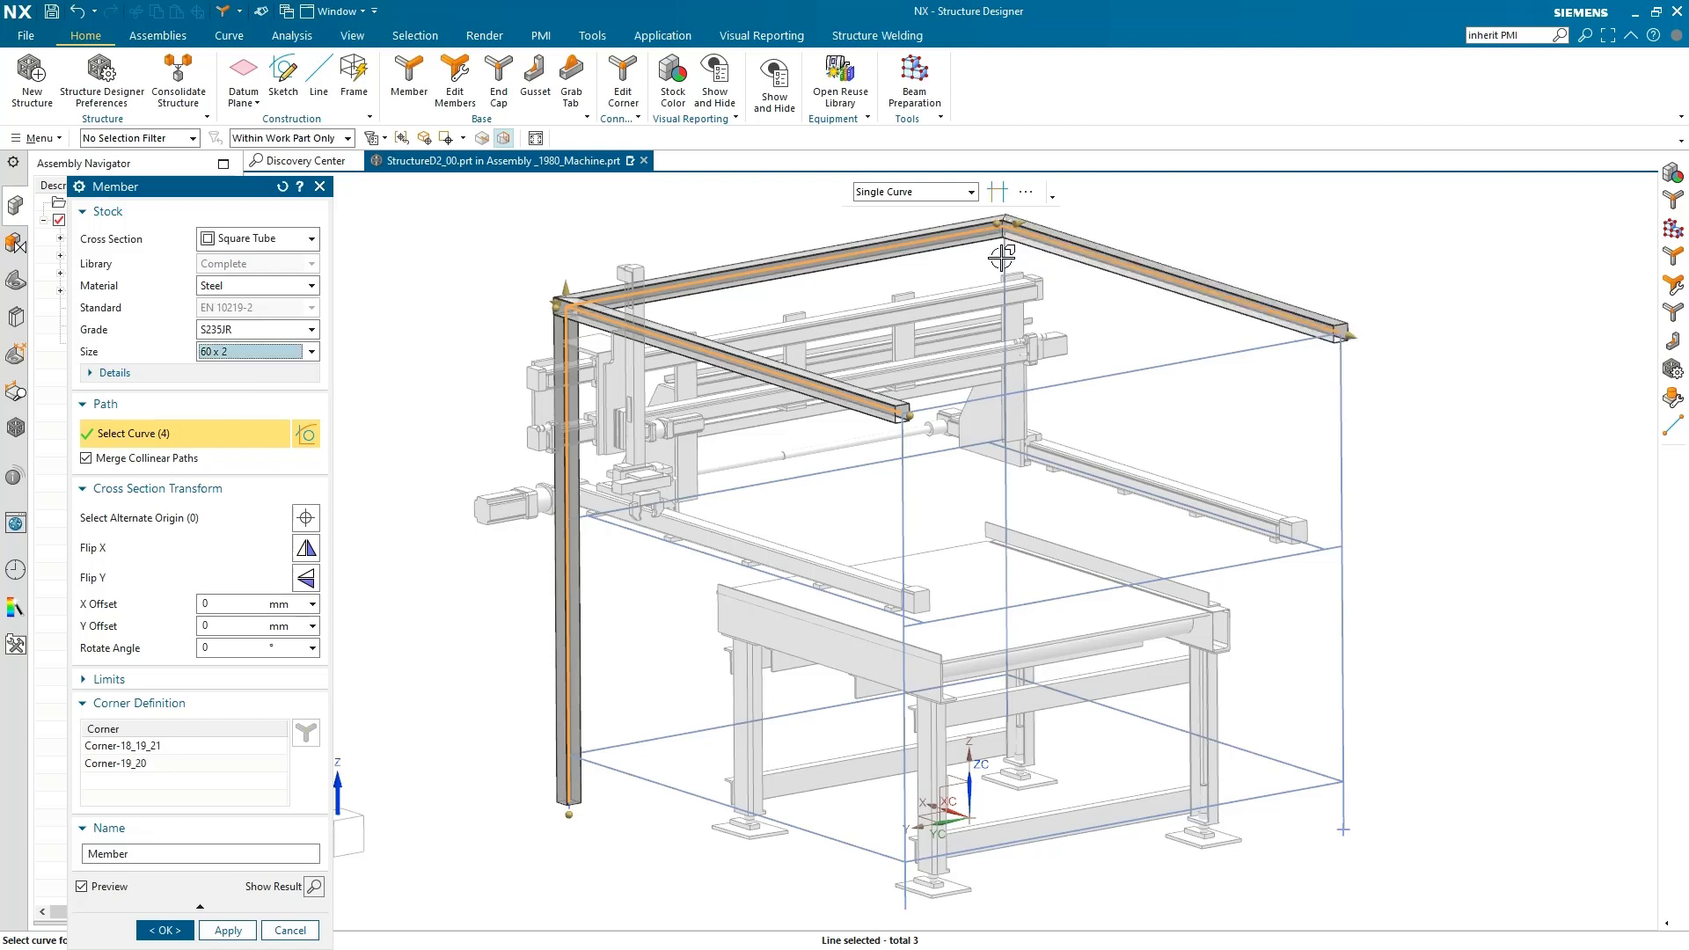
click(1002, 257)
click(902, 497)
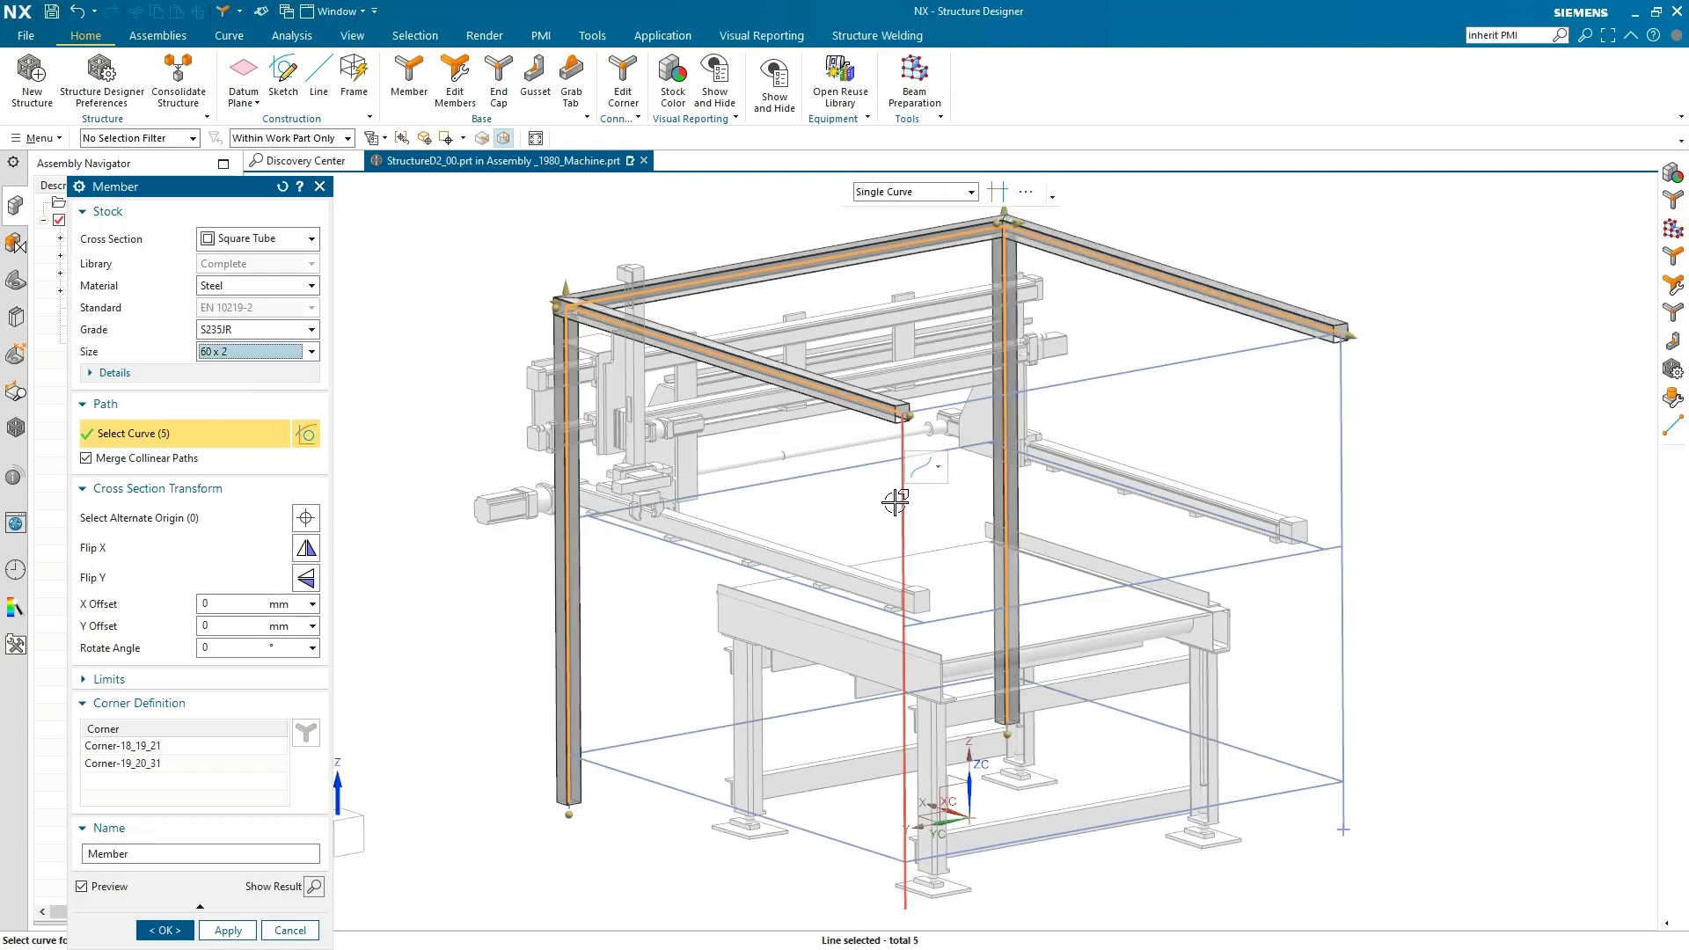
click(1158, 363)
click(1342, 391)
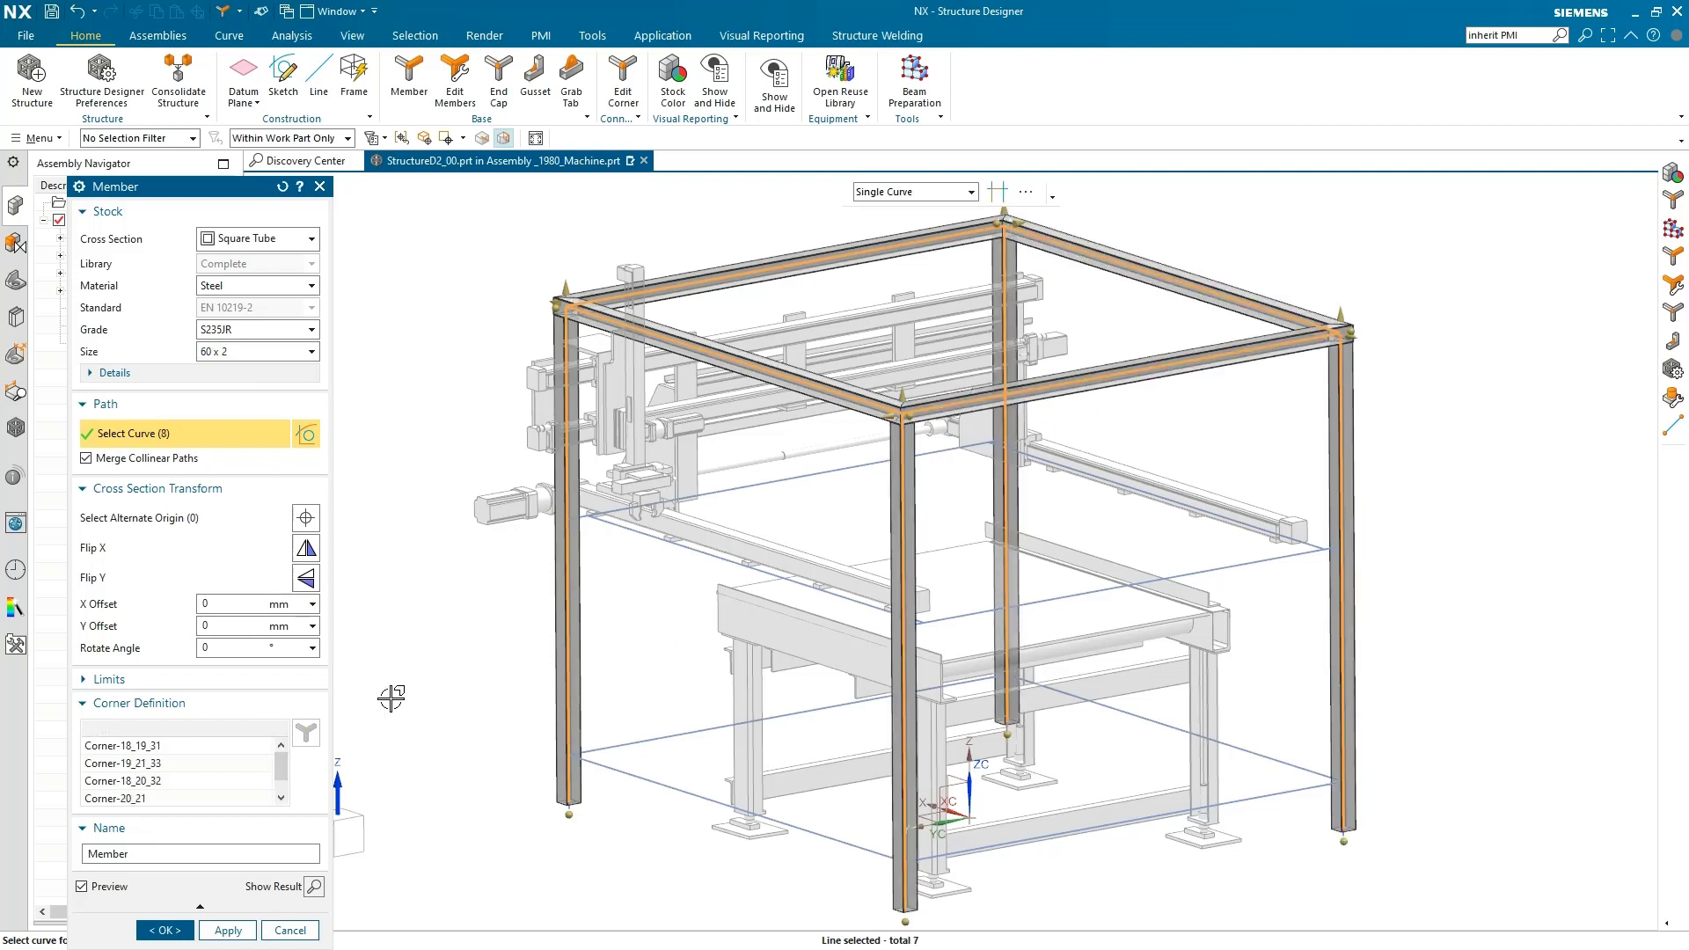
For Corner-20_21_35, move Square Tube_21 to first place and set its corner type to Smart Extend
click(188, 779)
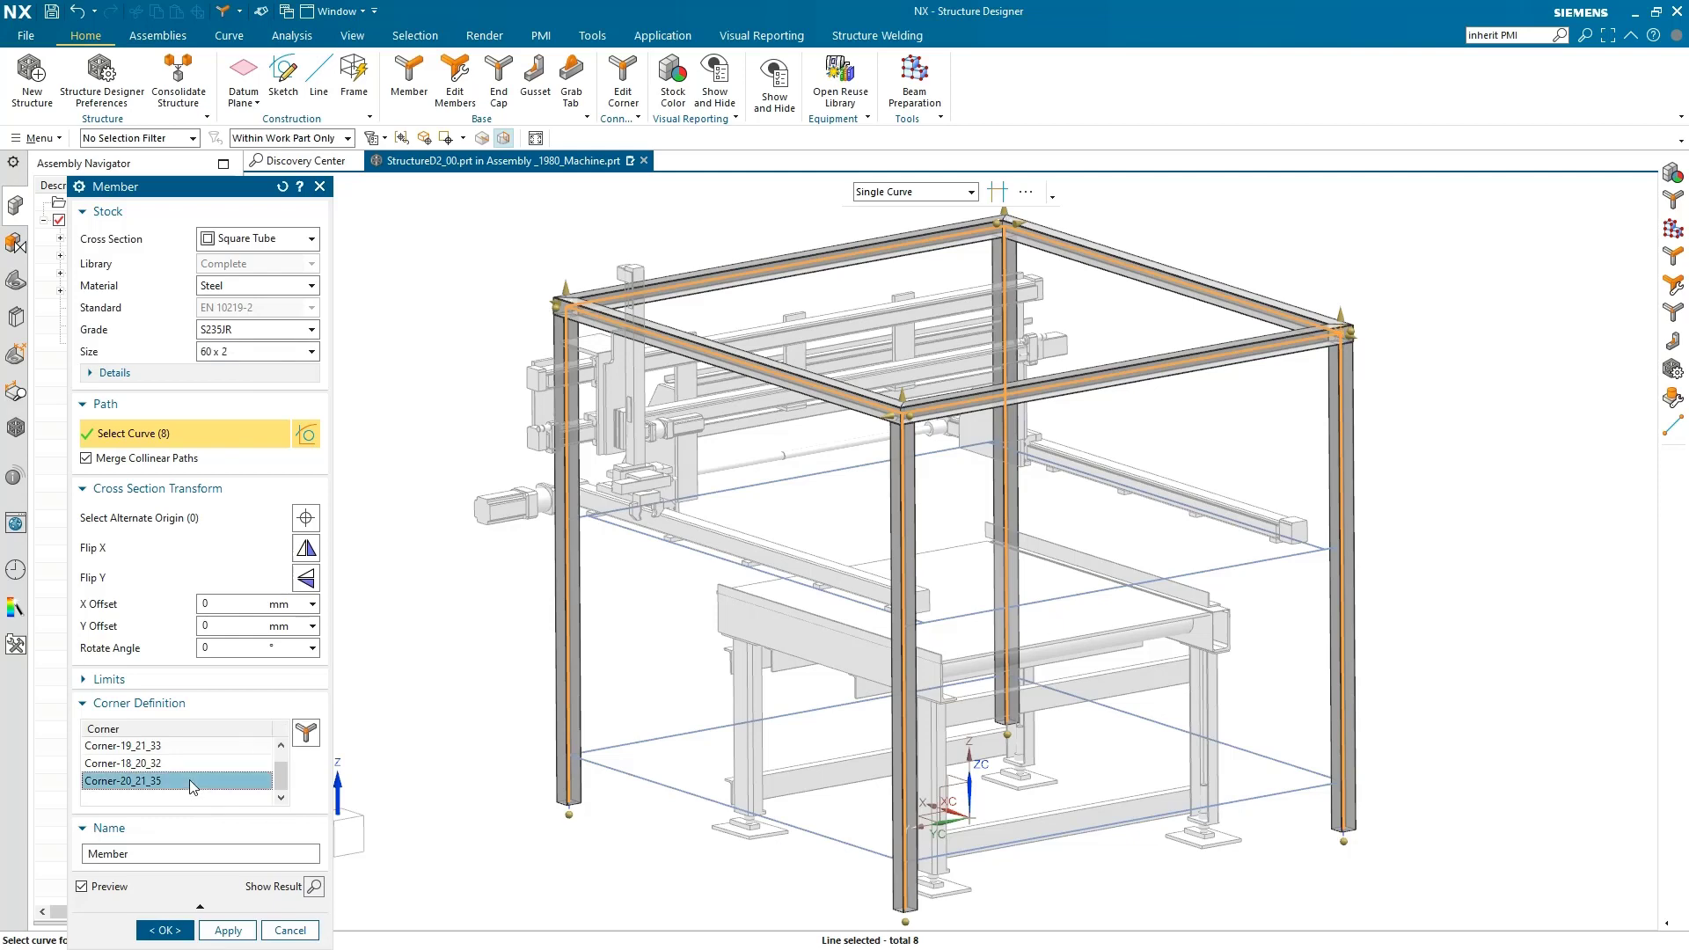
click(306, 733)
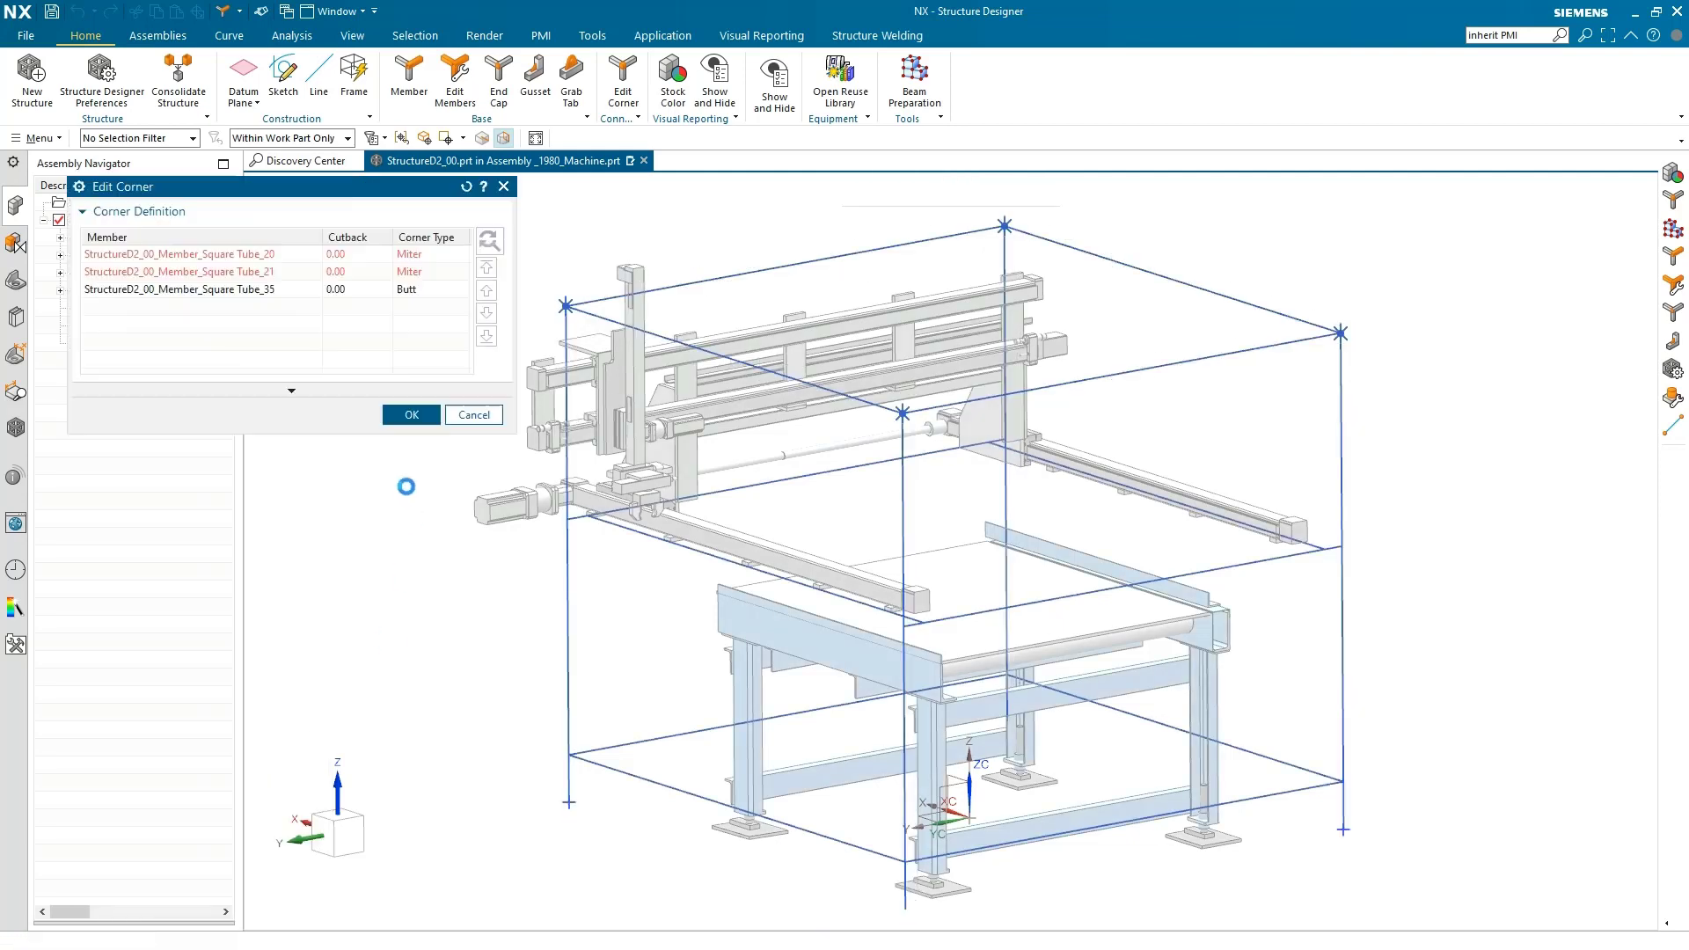
click(413, 273)
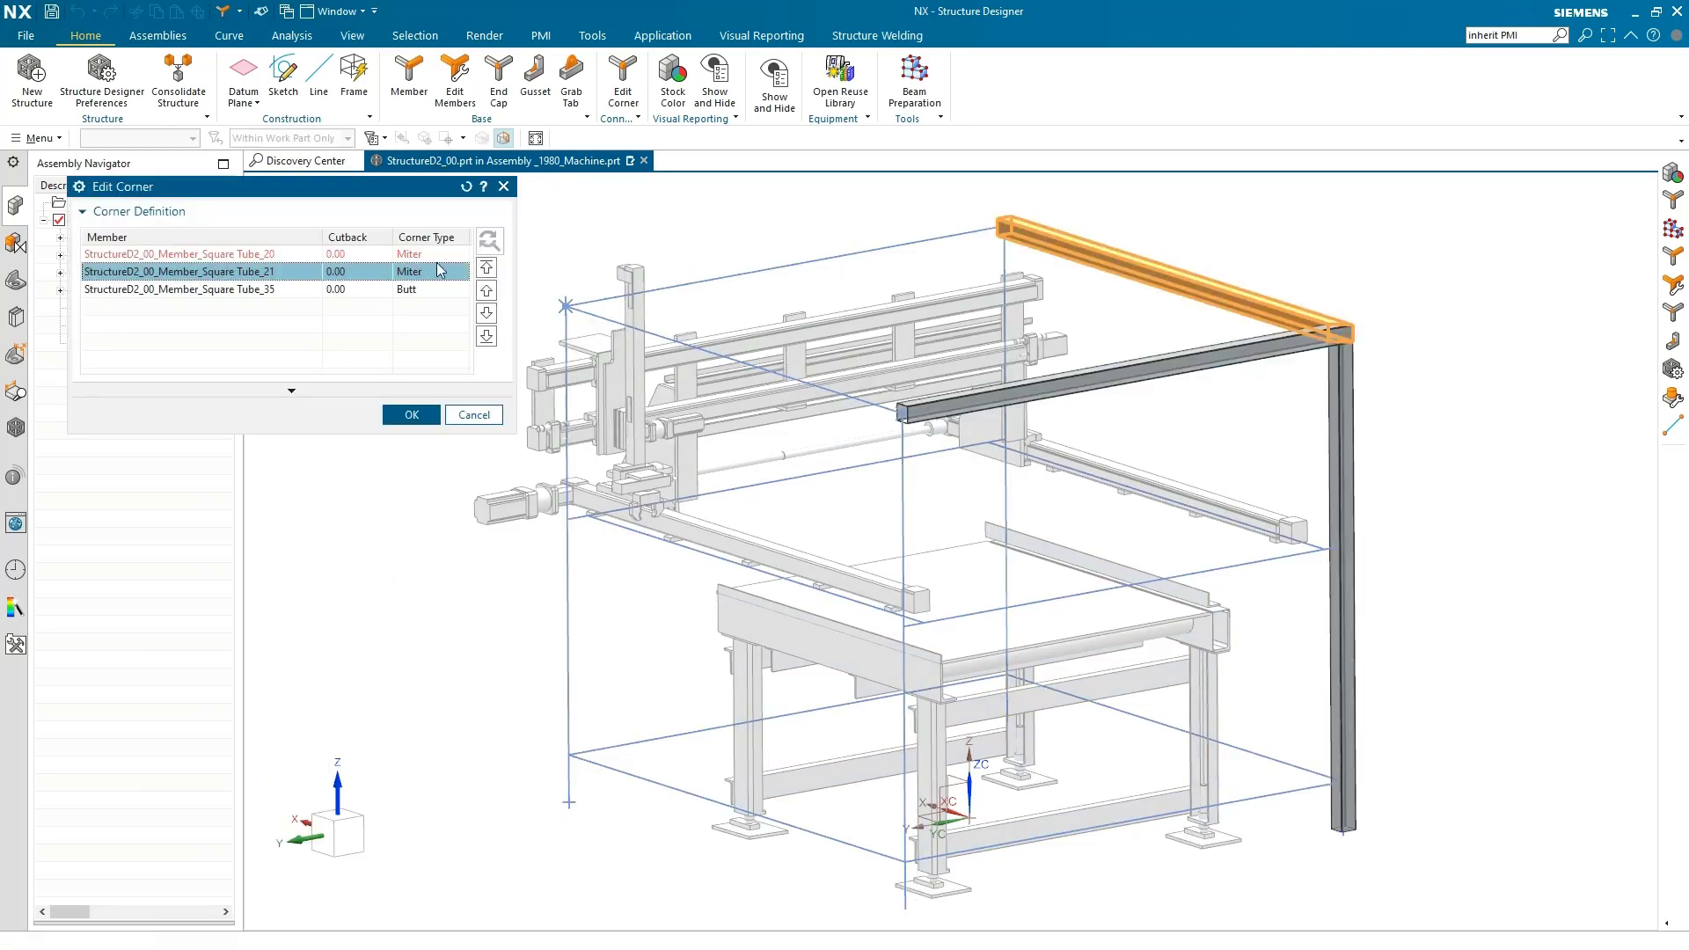
click(489, 272)
click(462, 261)
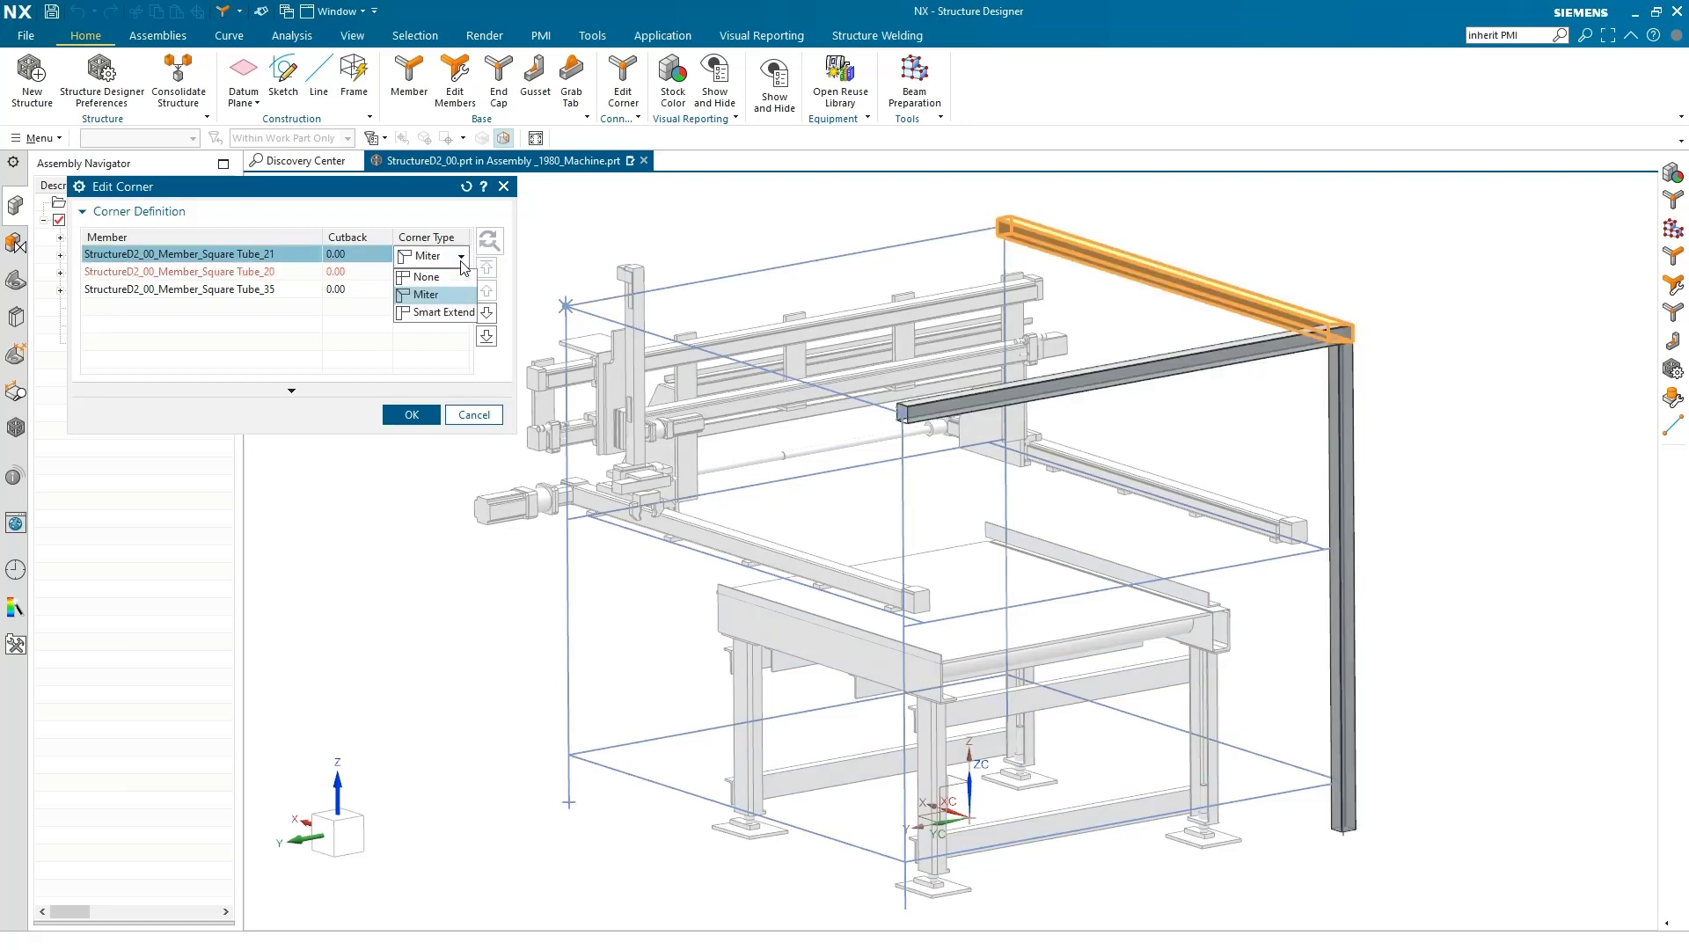
click(445, 313)
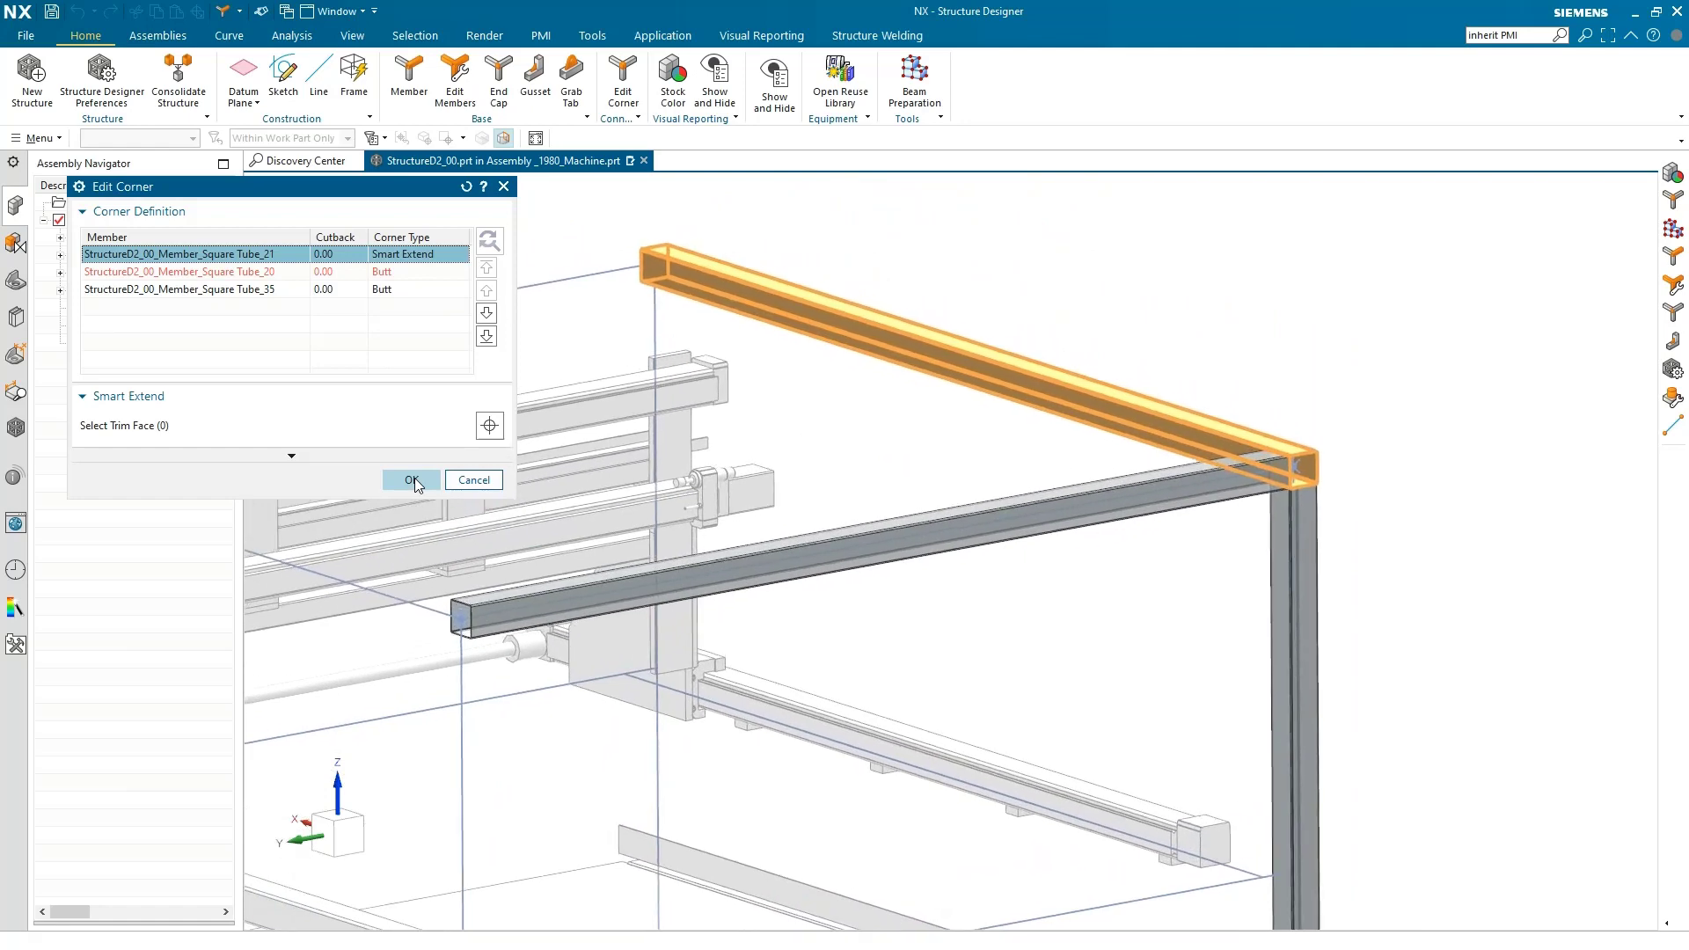
click(414, 478)
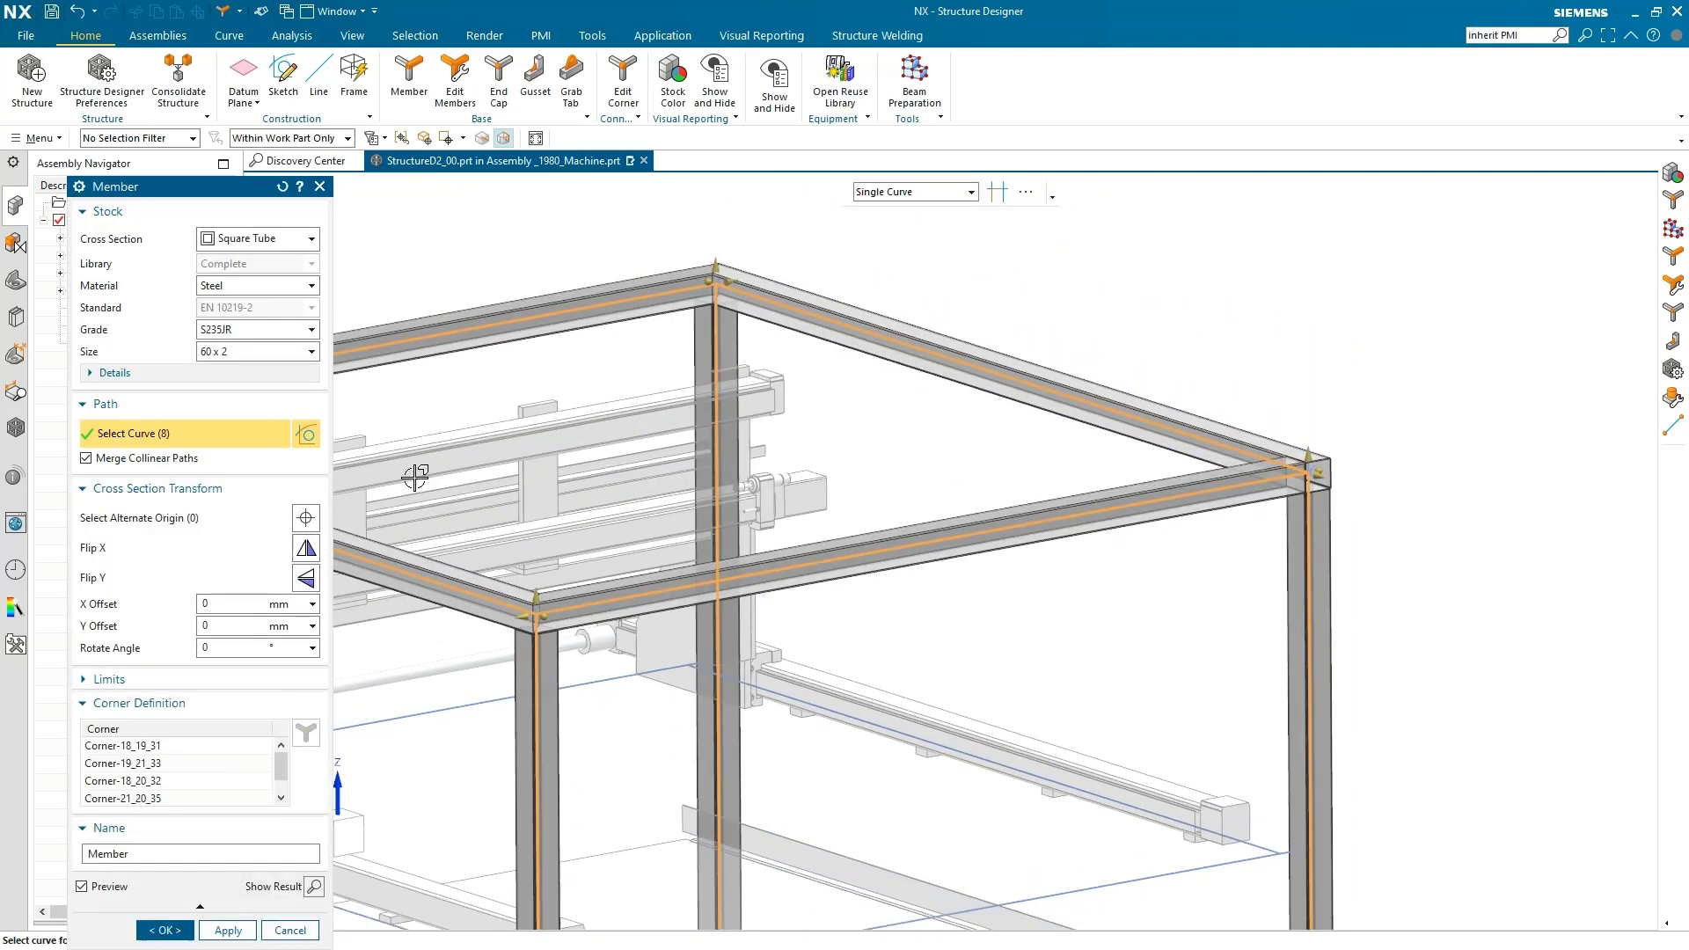
For Corner-18_20_32, set the corner type of Square Tube_18 to Smart Extend
click(172, 780)
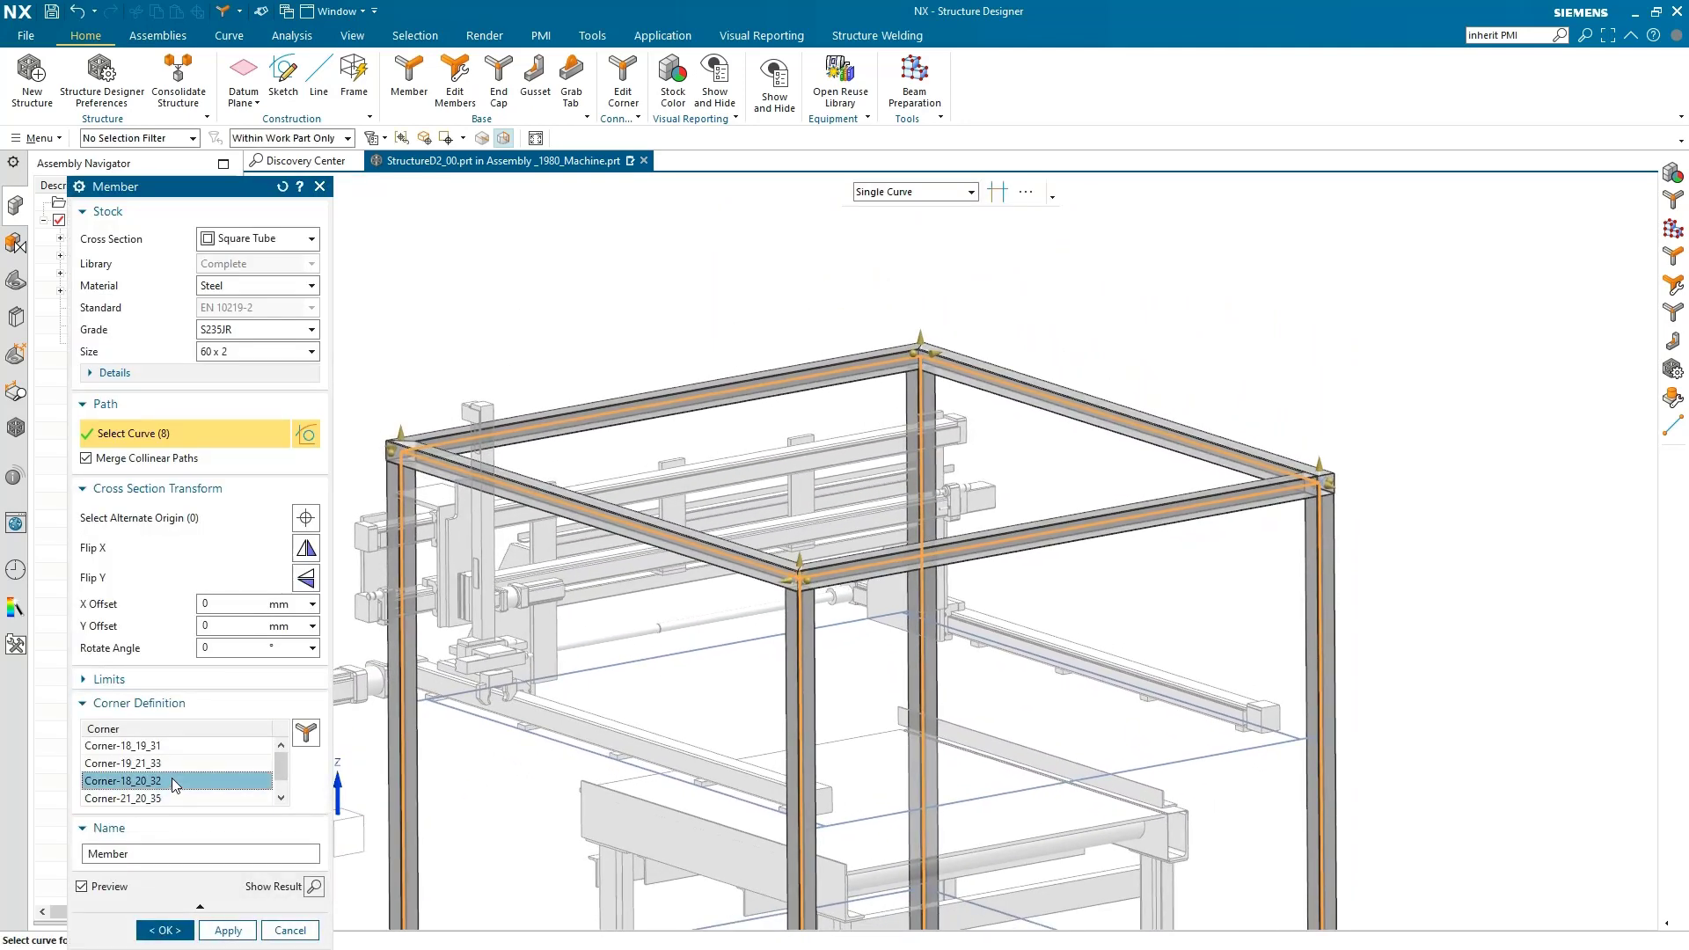
click(306, 734)
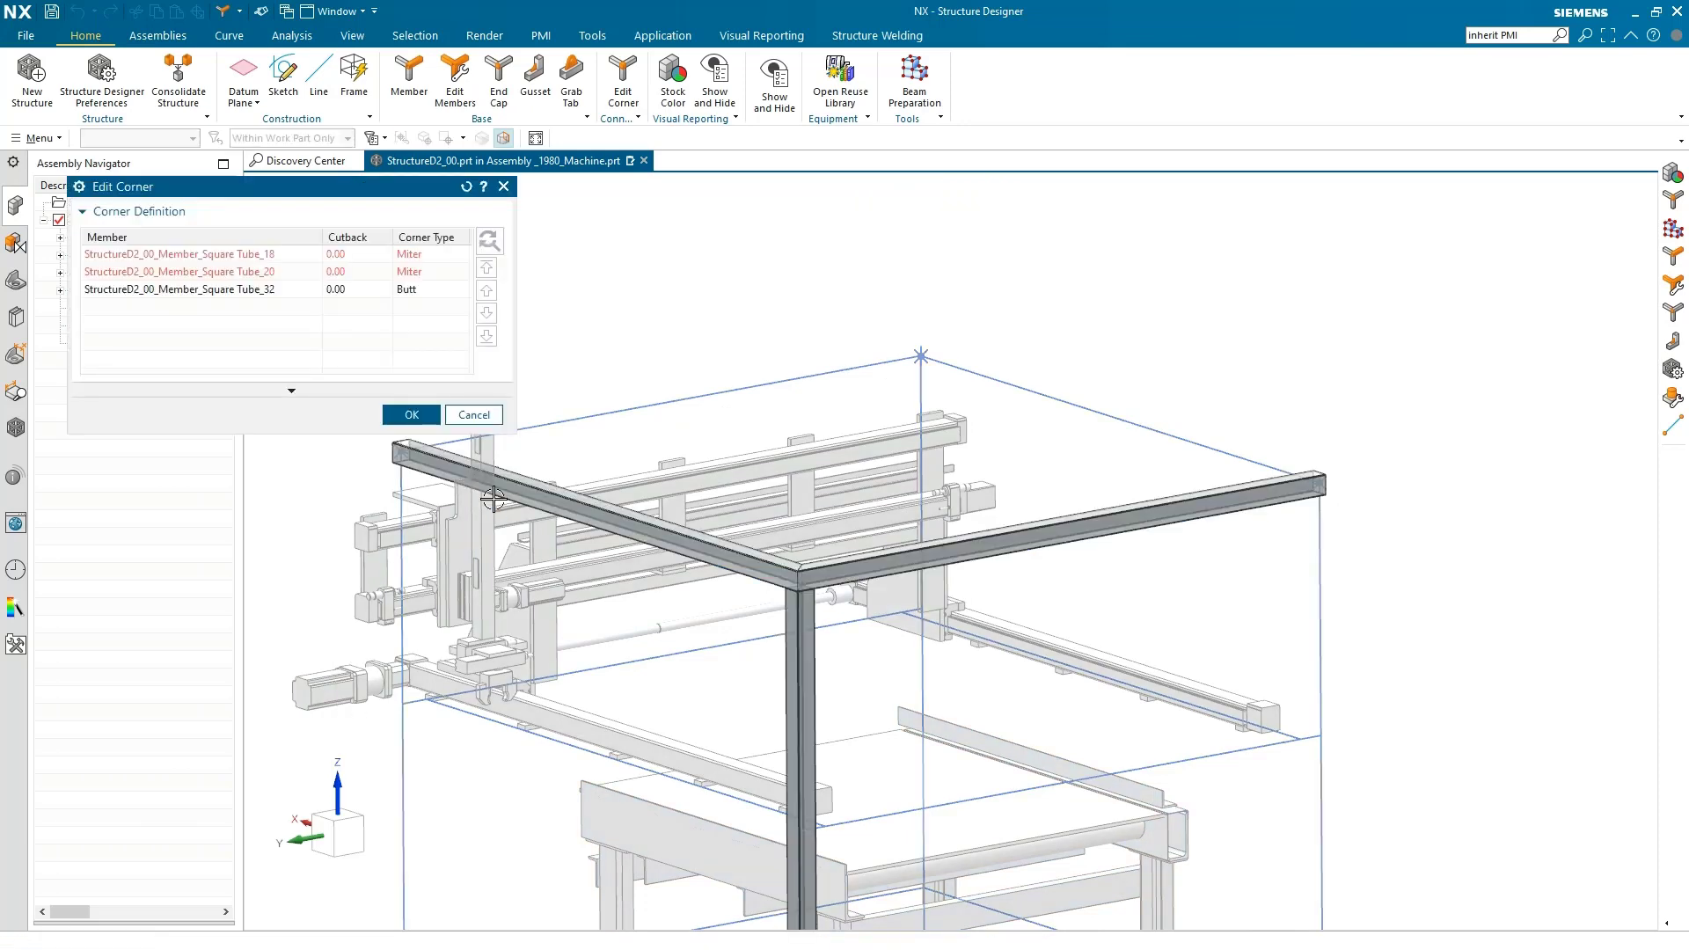
click(424, 257)
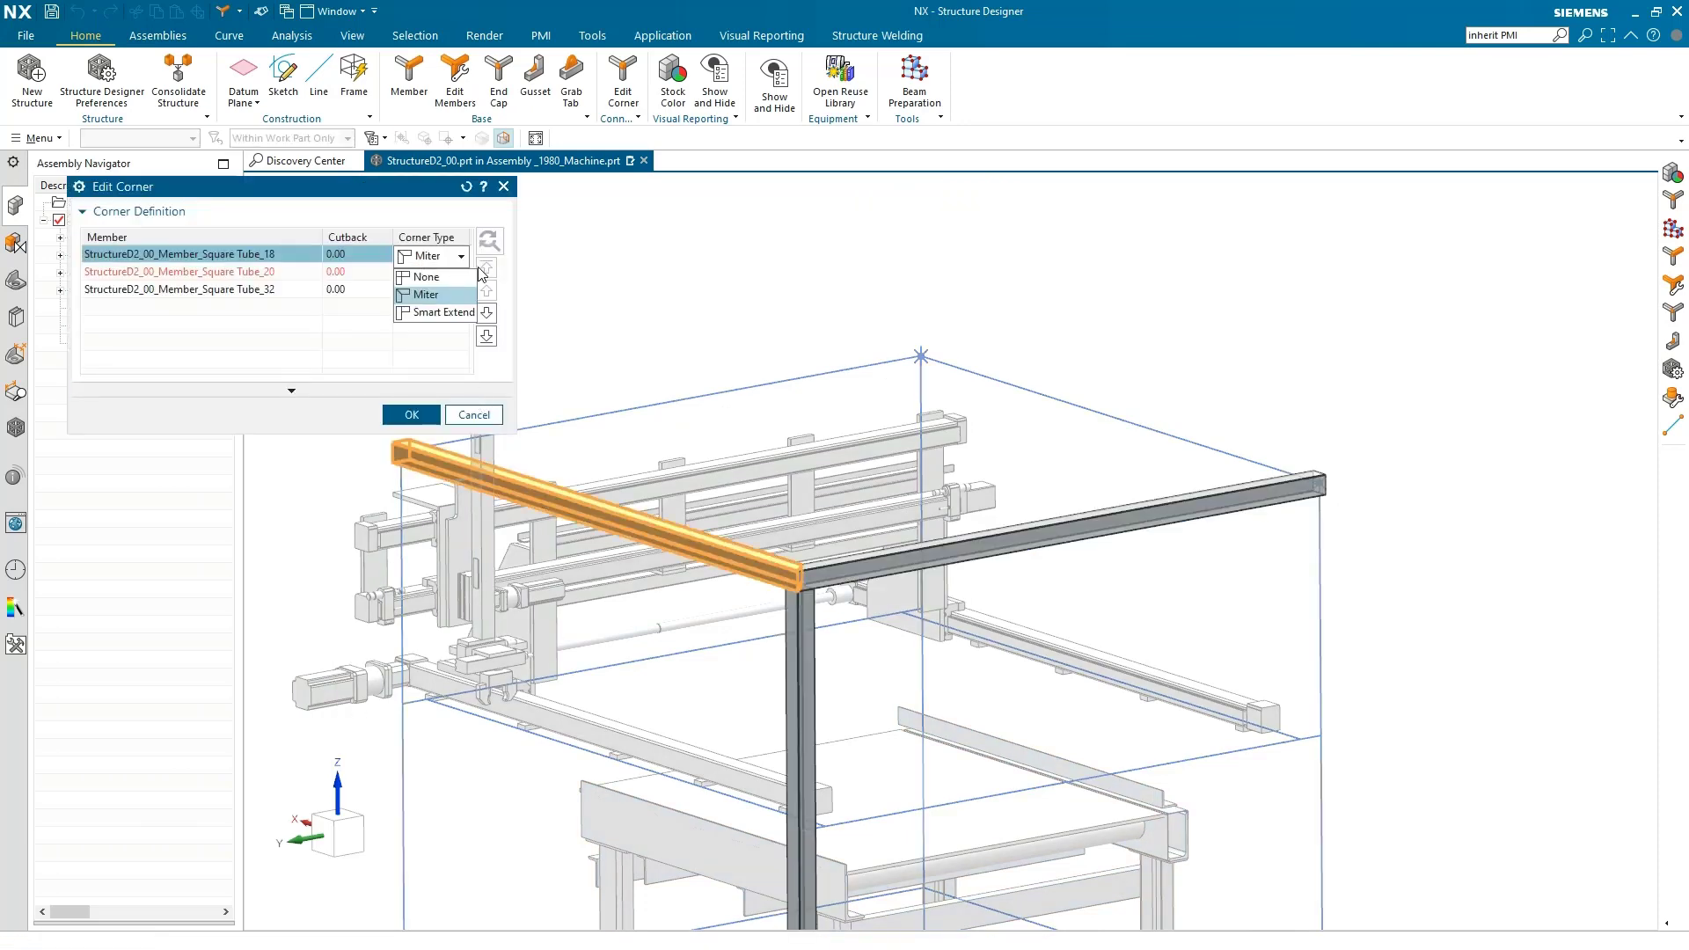
click(428, 313)
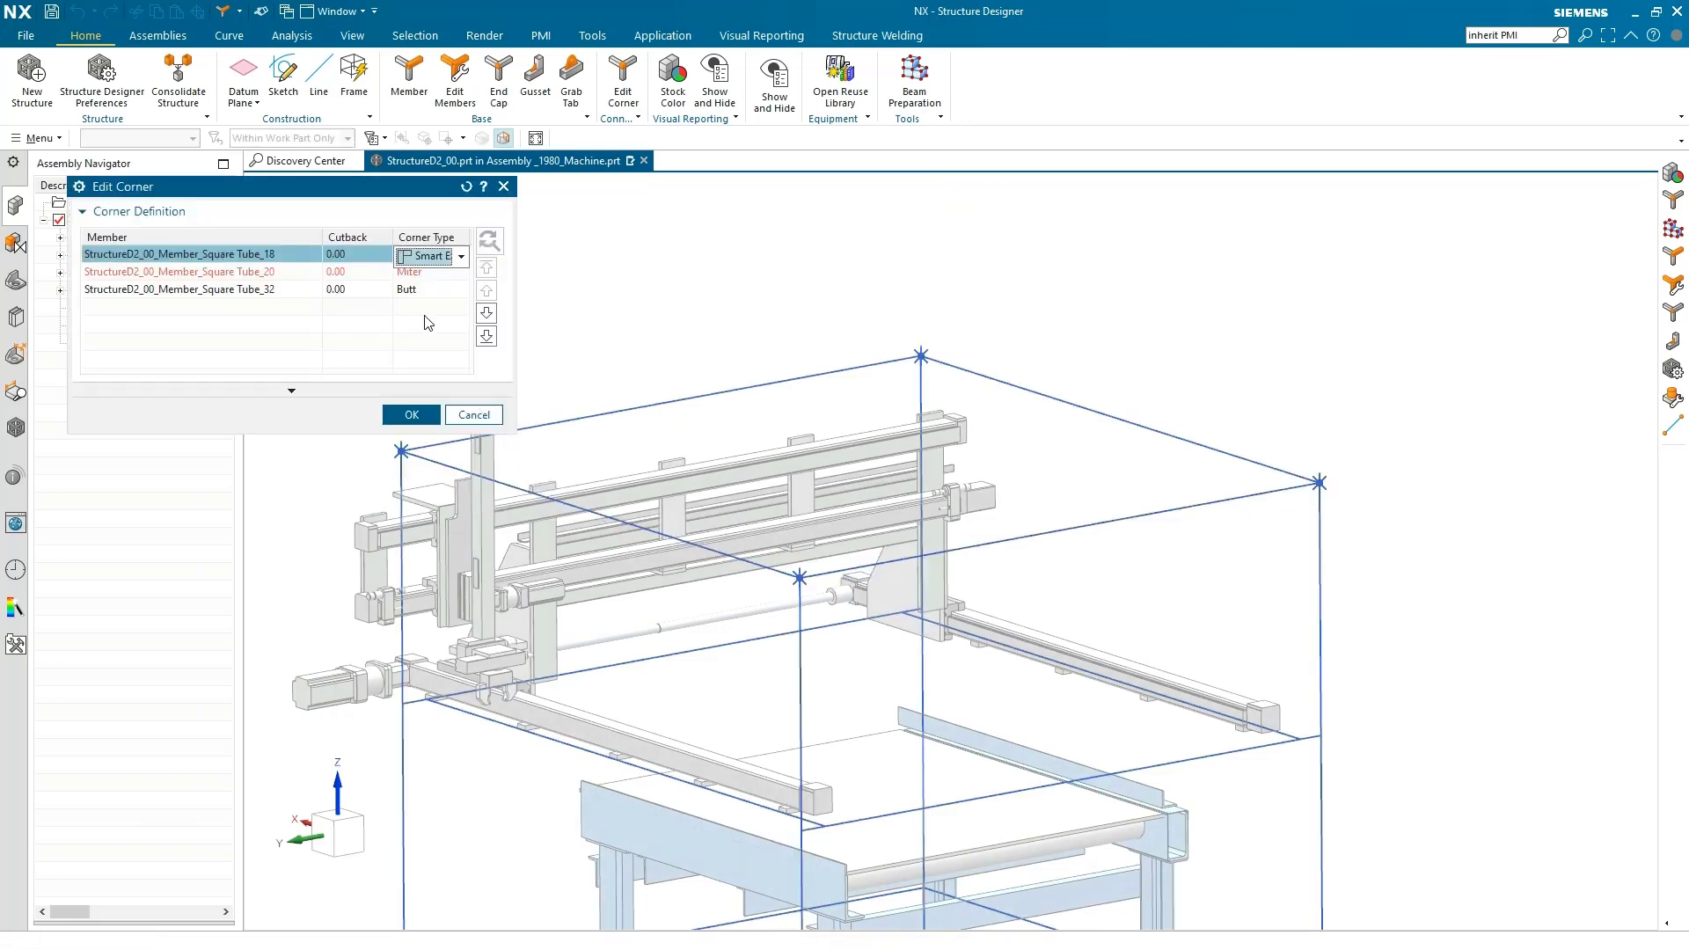
click(410, 479)
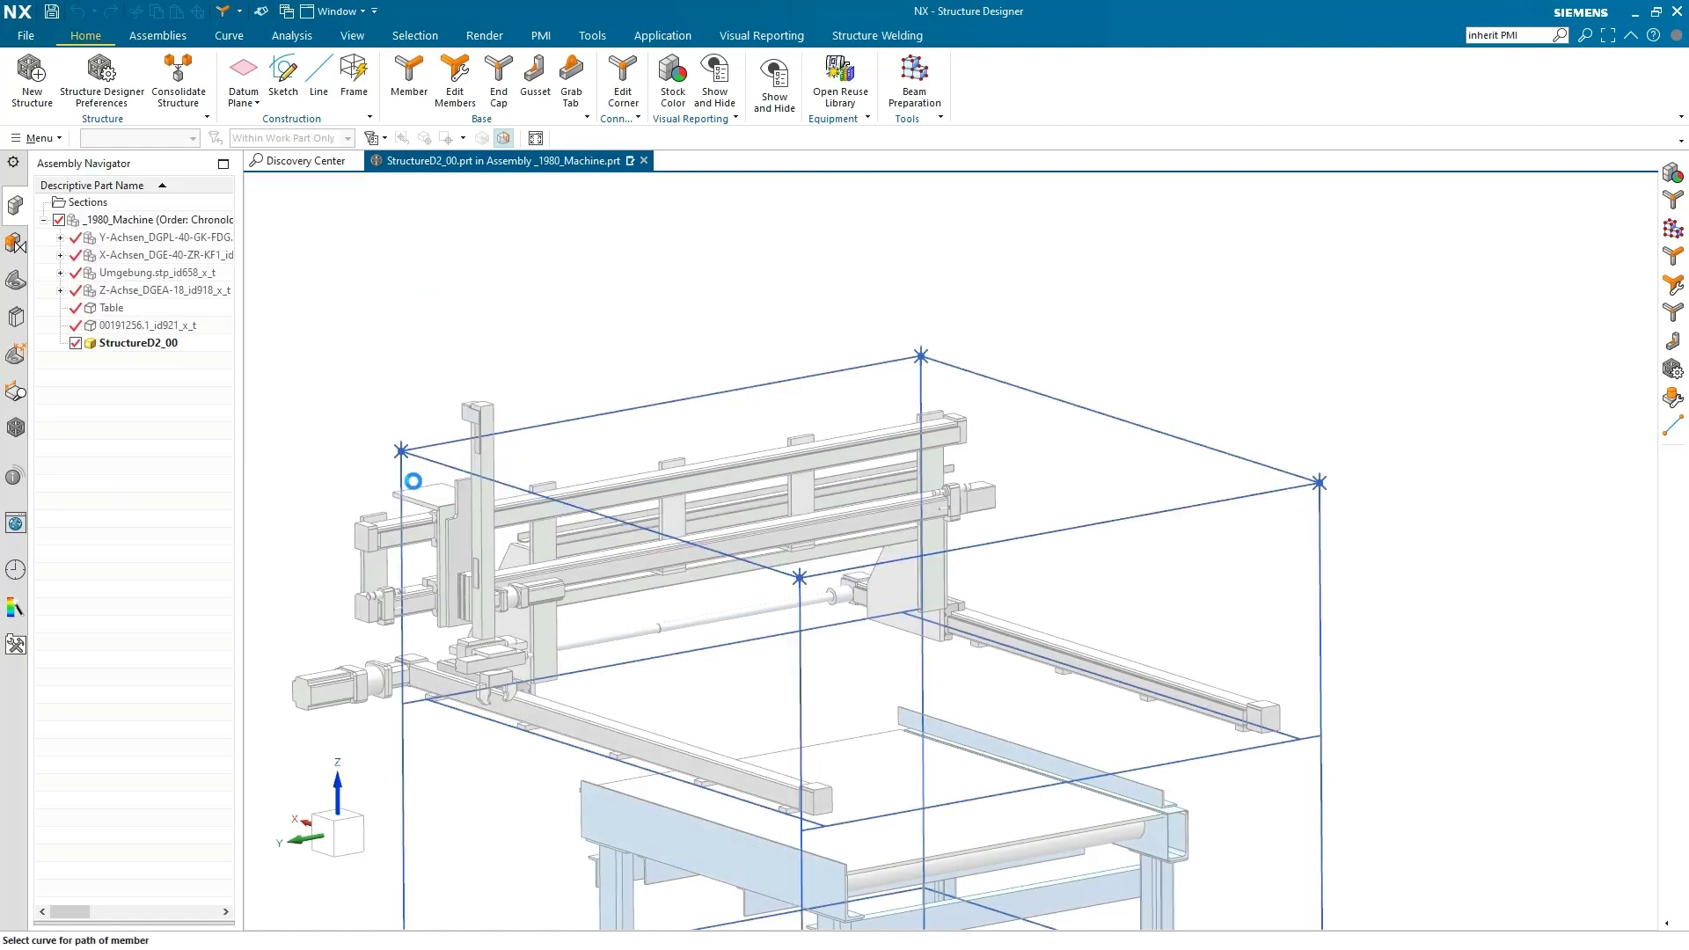
Set the member size to 60 x 6 and use the front and rear mid-height cross curves as paths
middle_drag(501, 310, 502, 310)
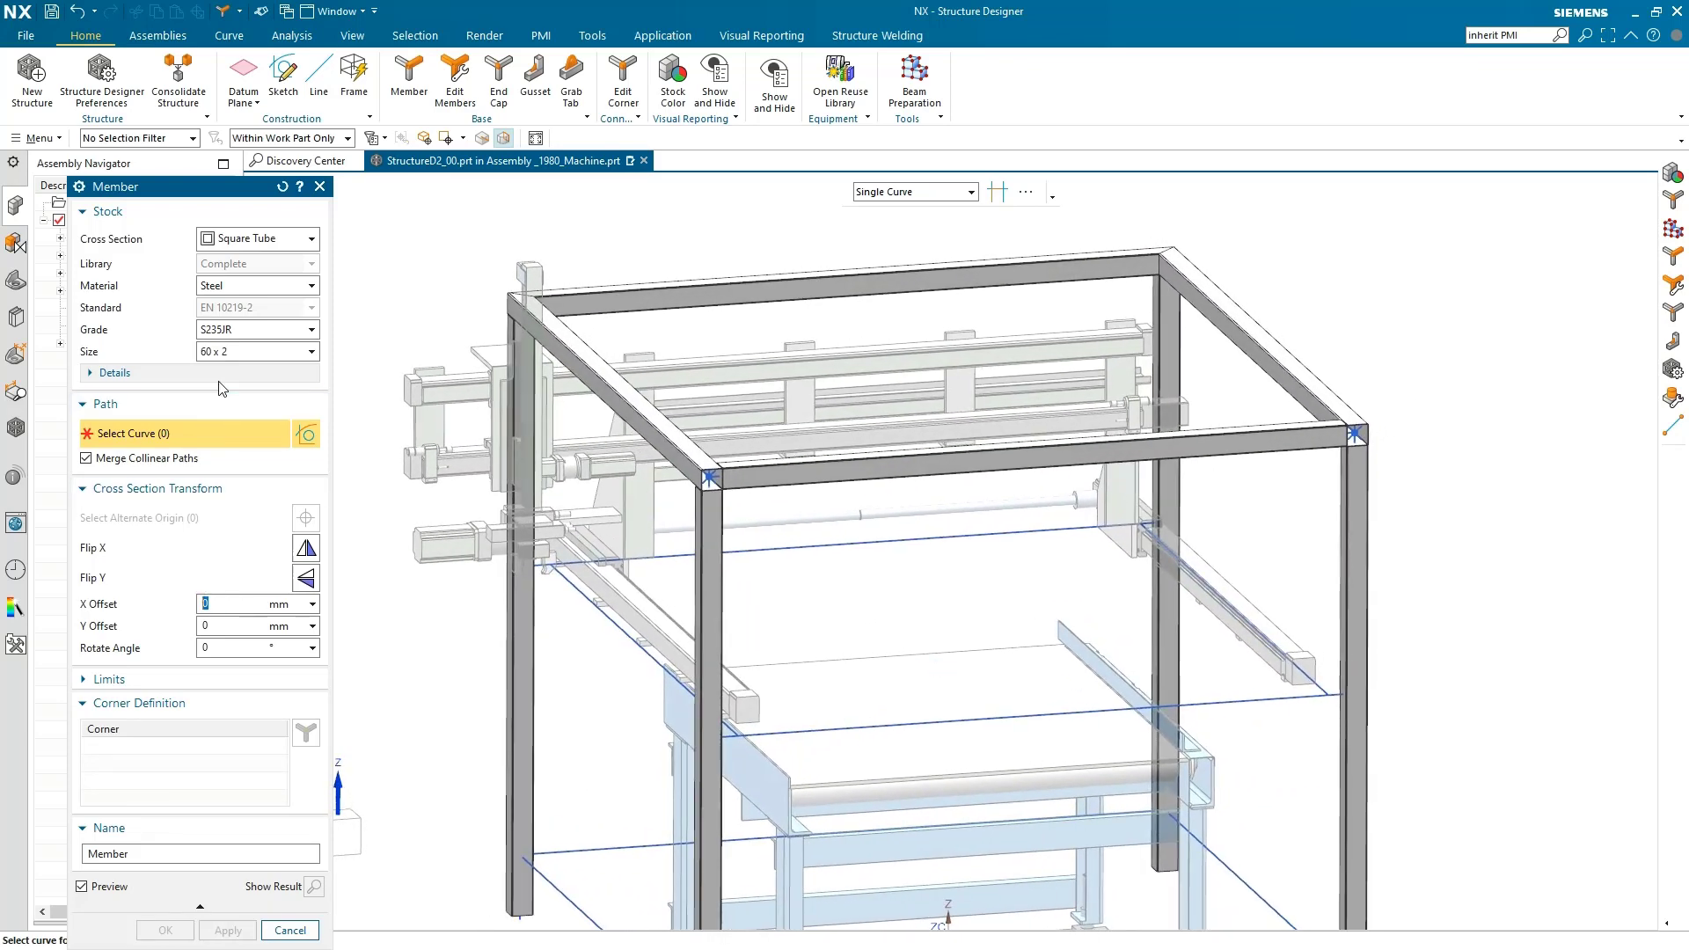
click(228, 354)
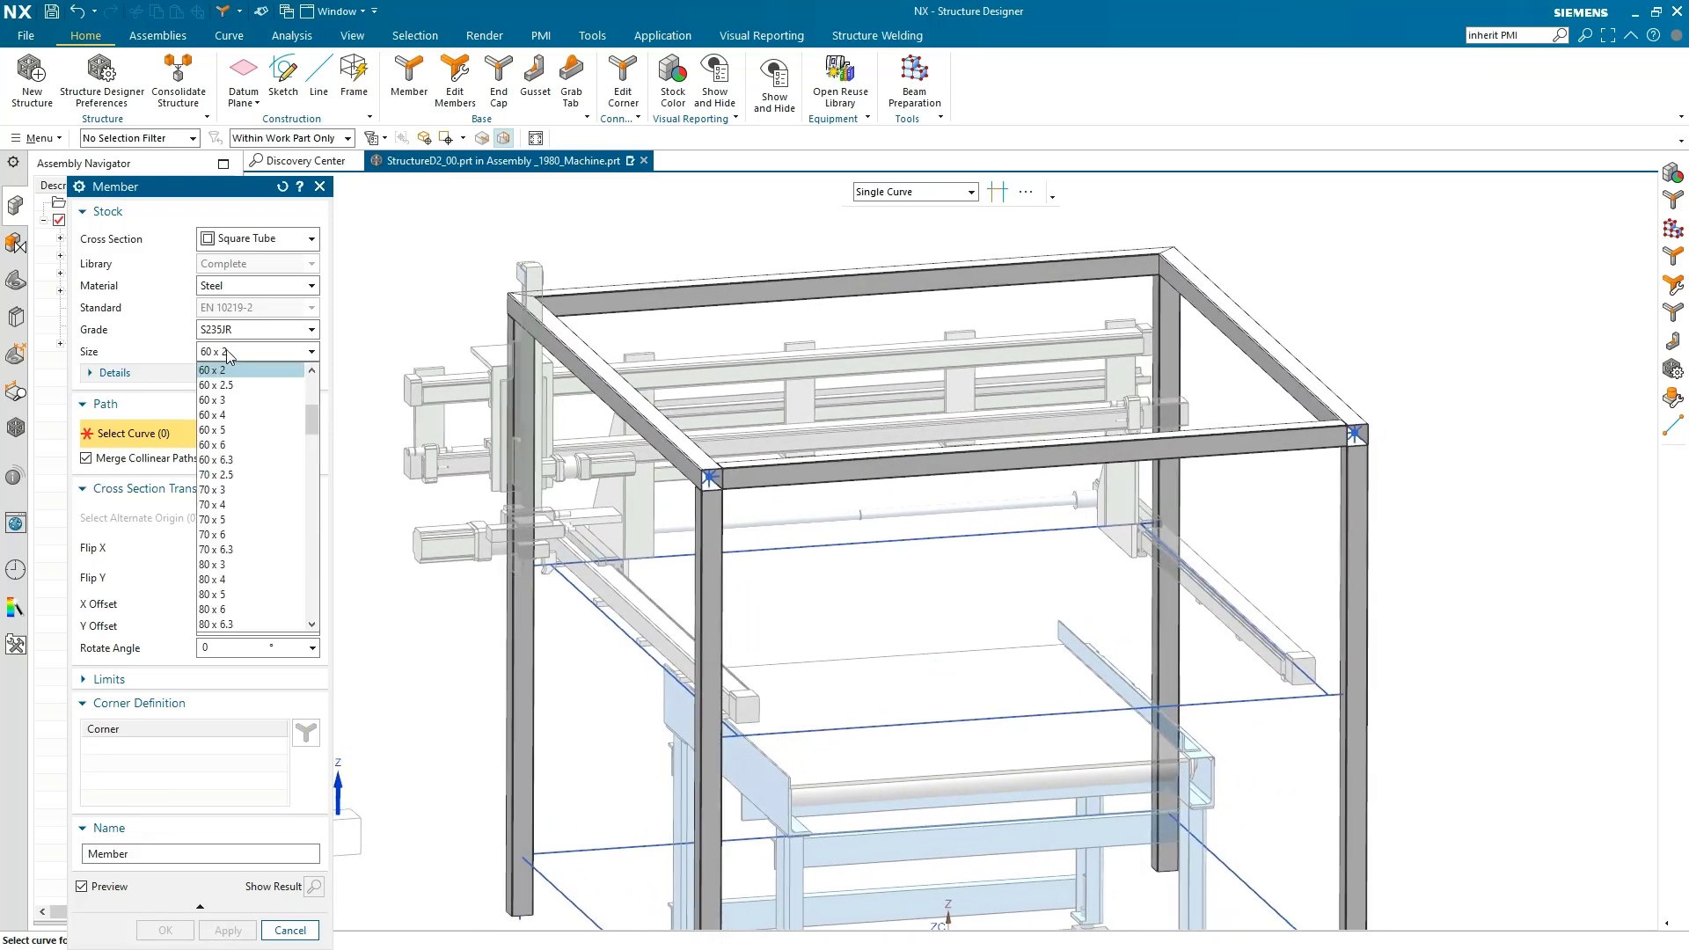
click(249, 445)
click(583, 561)
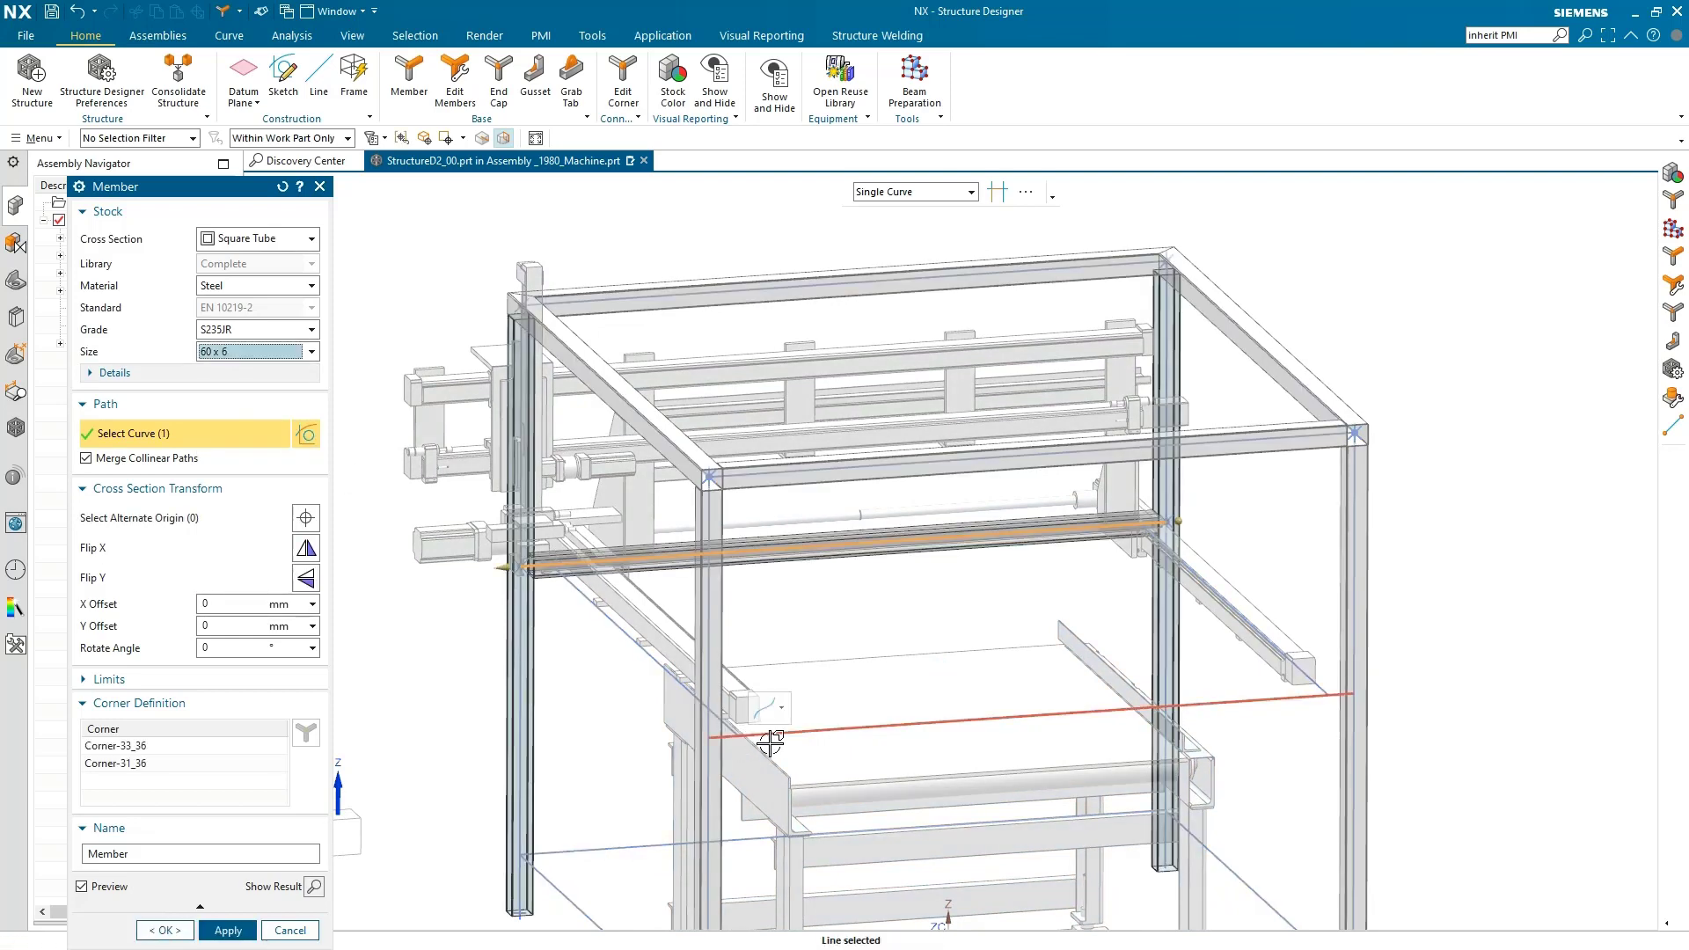
click(772, 742)
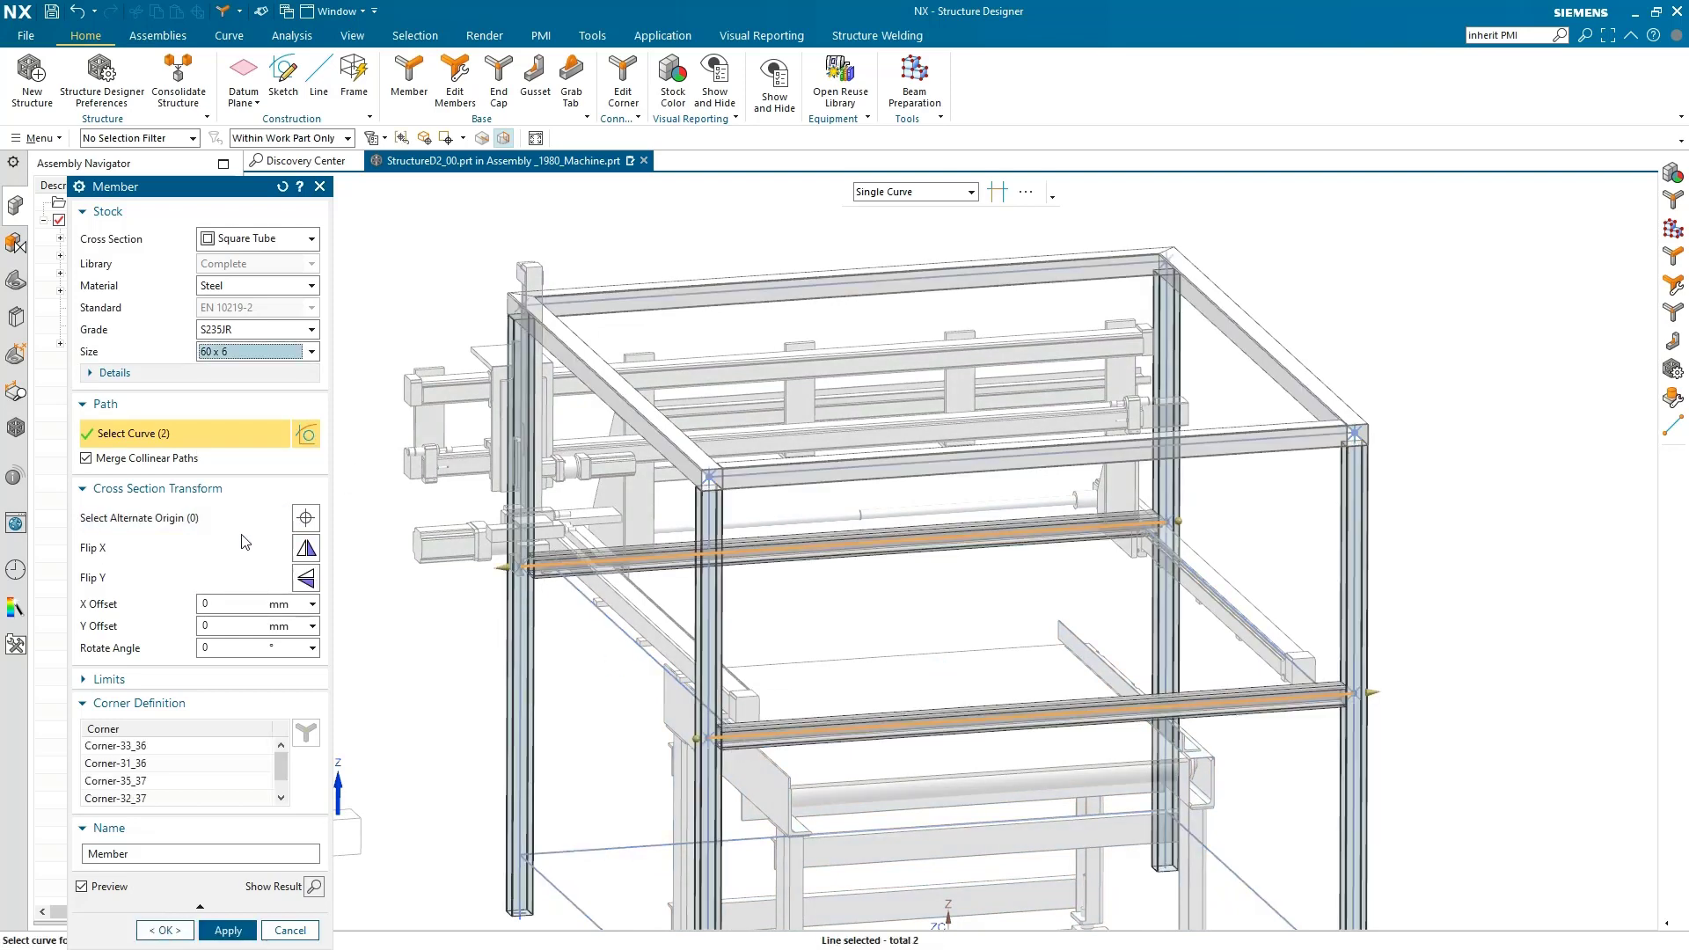
Set the top middle point of the section as alternate origin for the front and rear mid-height cross members and create them
click(305, 518)
scroll(661, 515, up, 4)
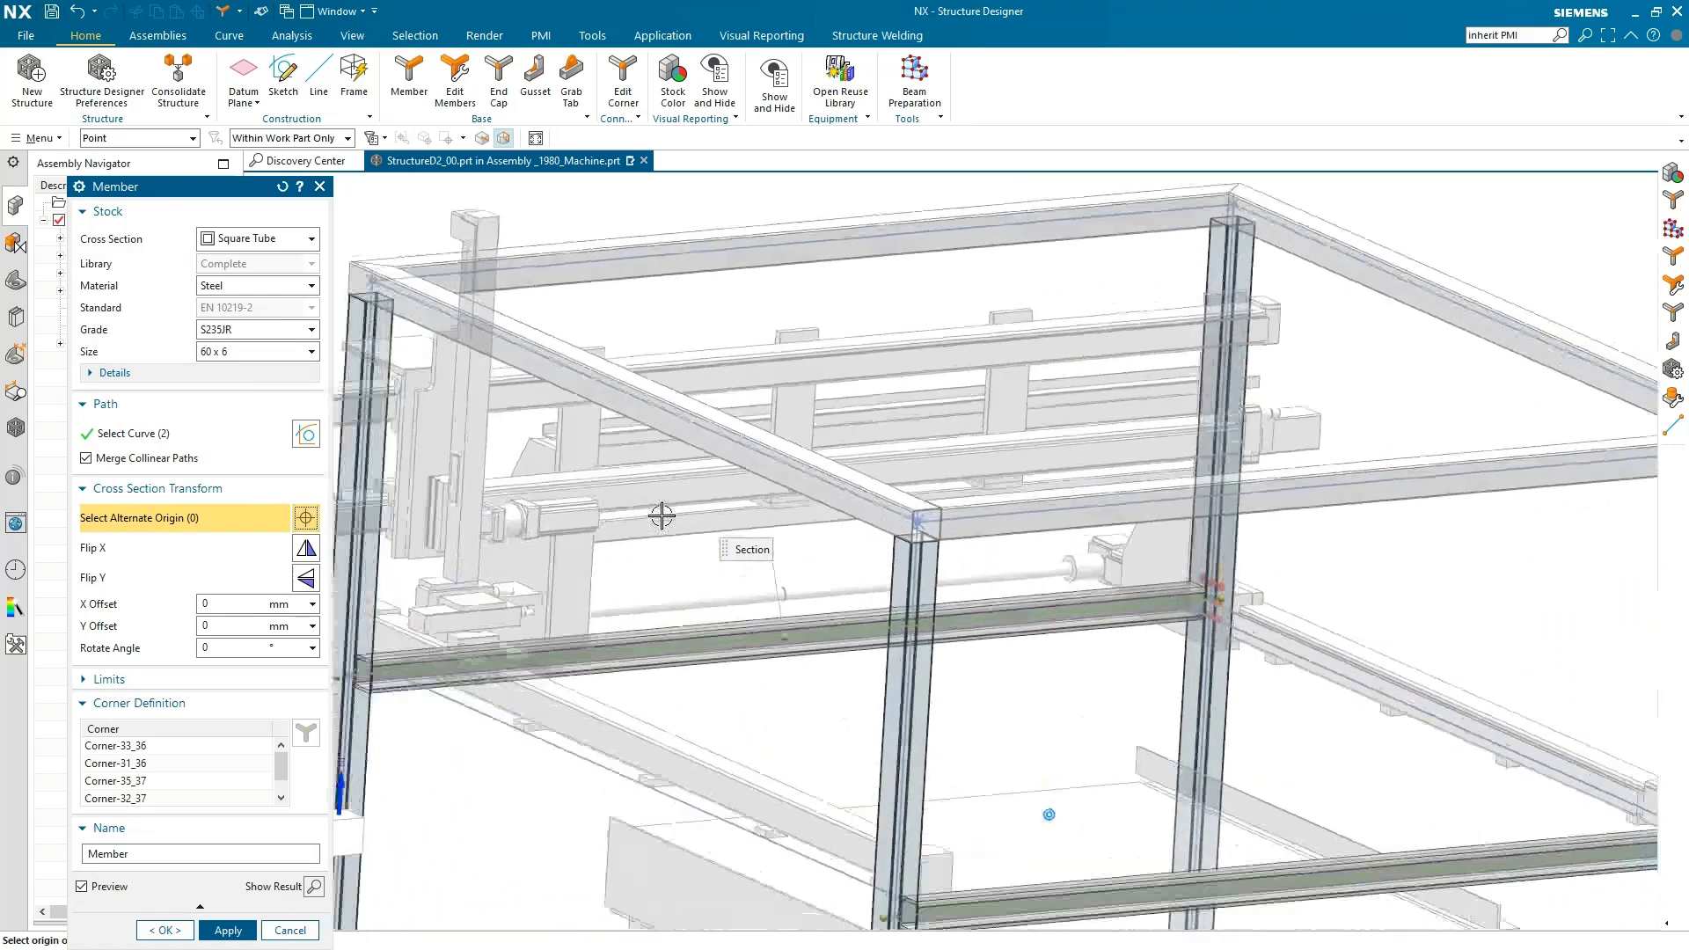
scroll(661, 516, up, 8)
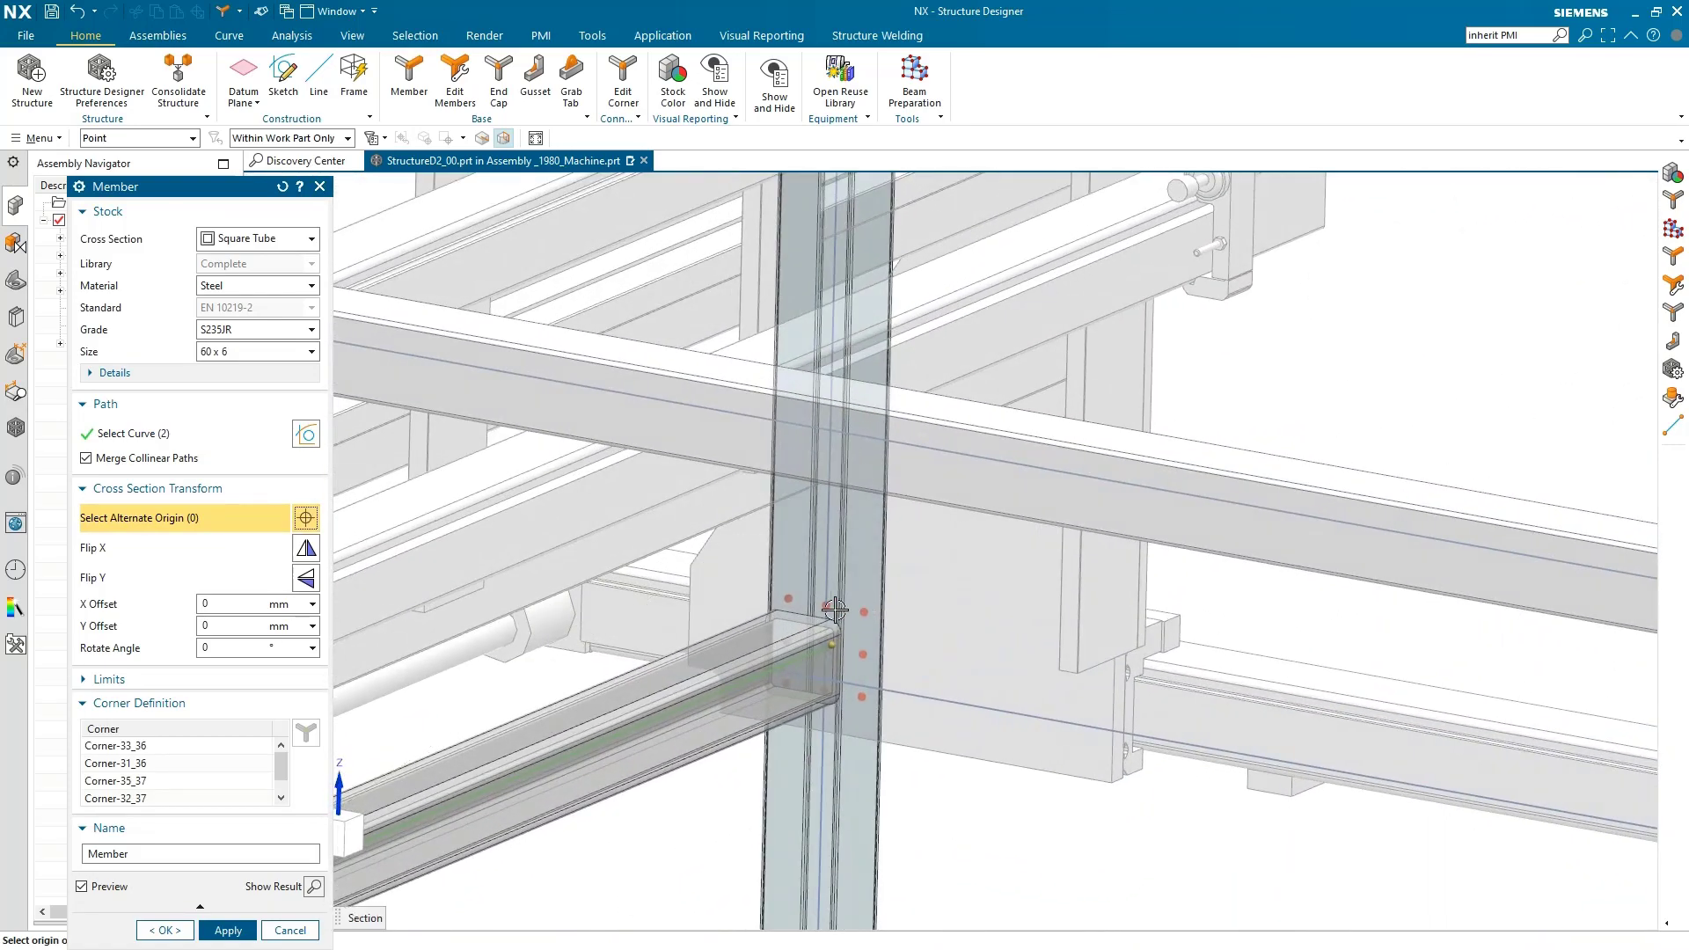
click(826, 606)
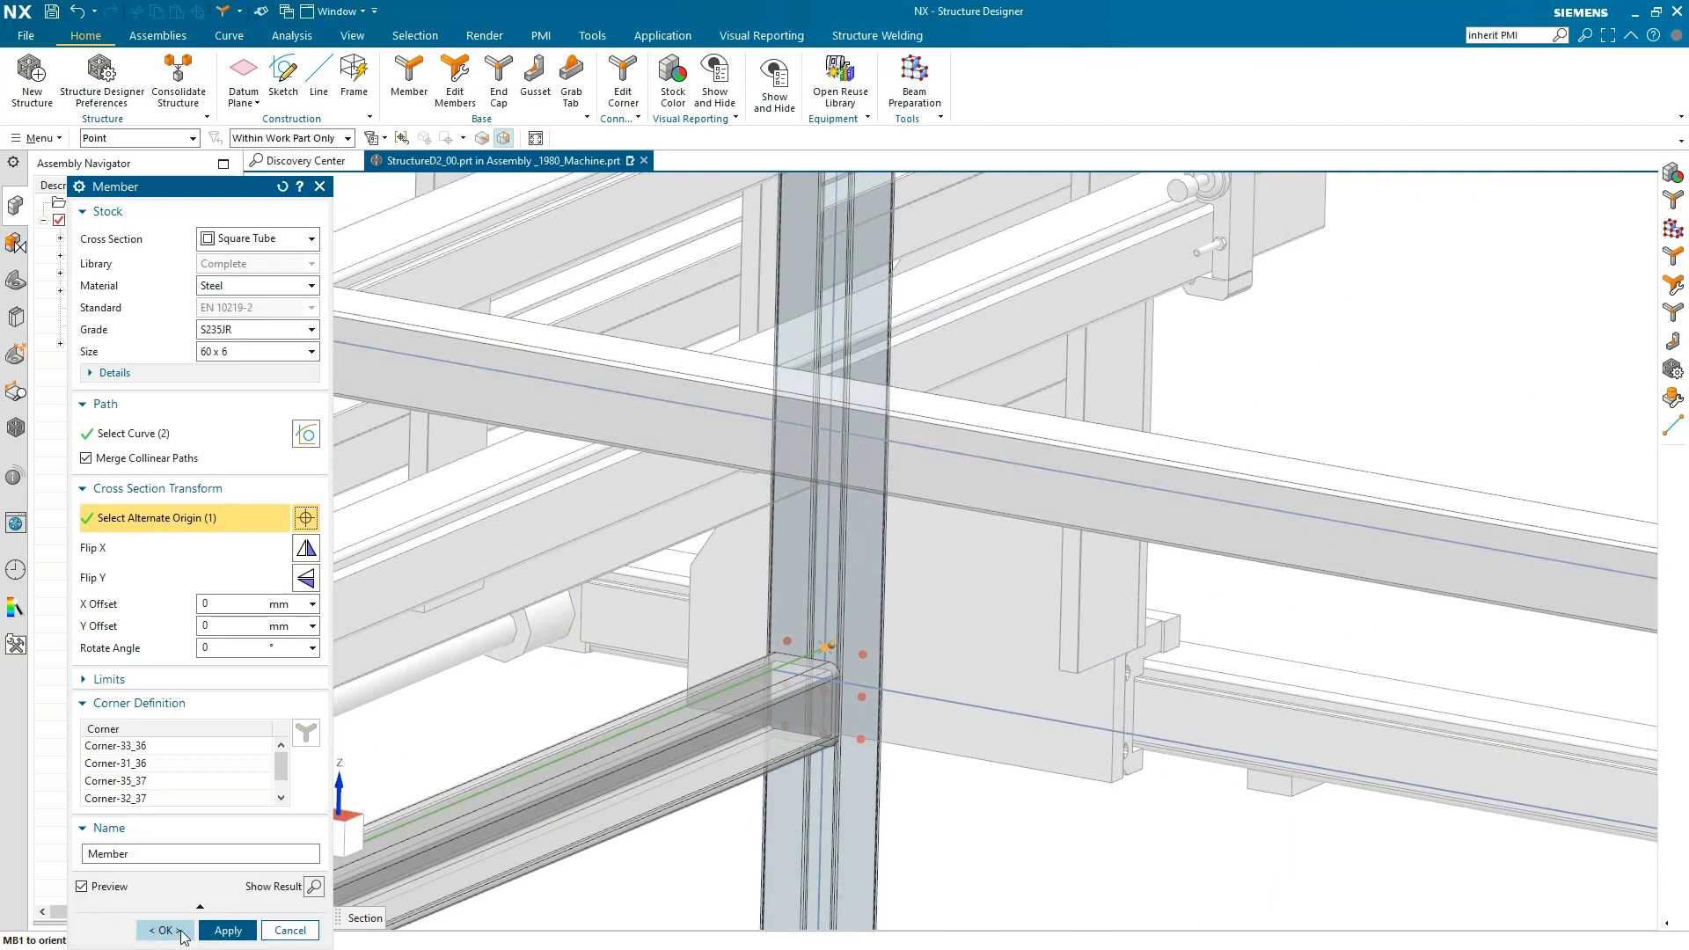
click(218, 928)
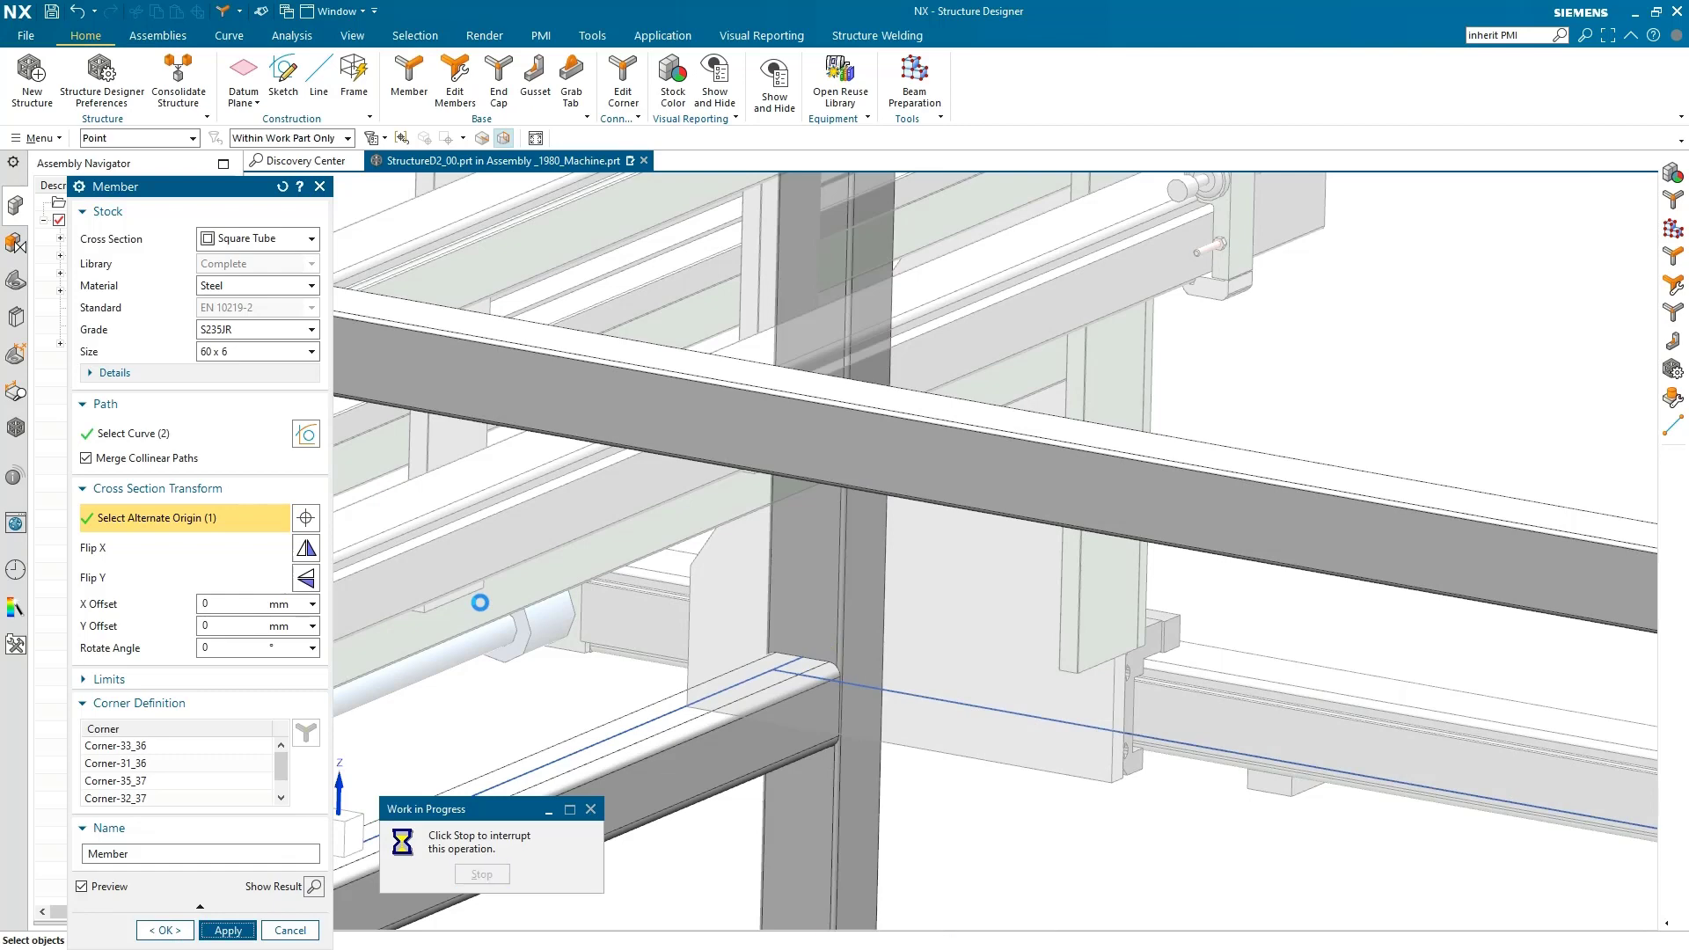
Create 60 x 6 square tube members along the two mid-height side curves, using the section's top outer corner as alternate origin
key(Home)
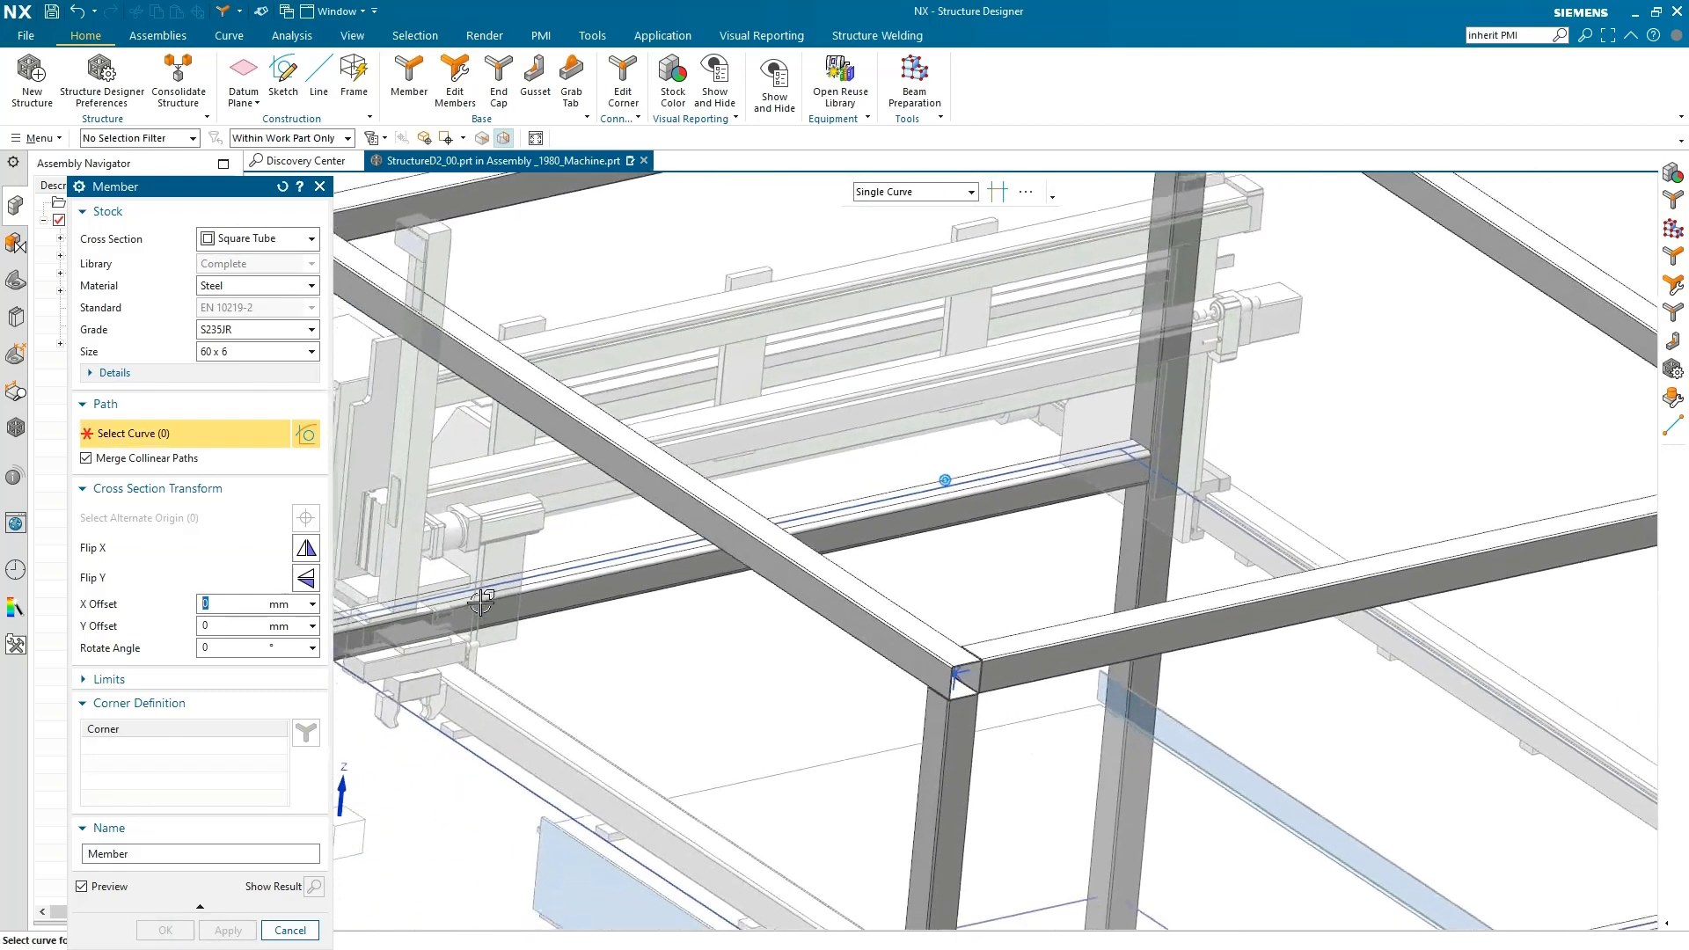
click(484, 682)
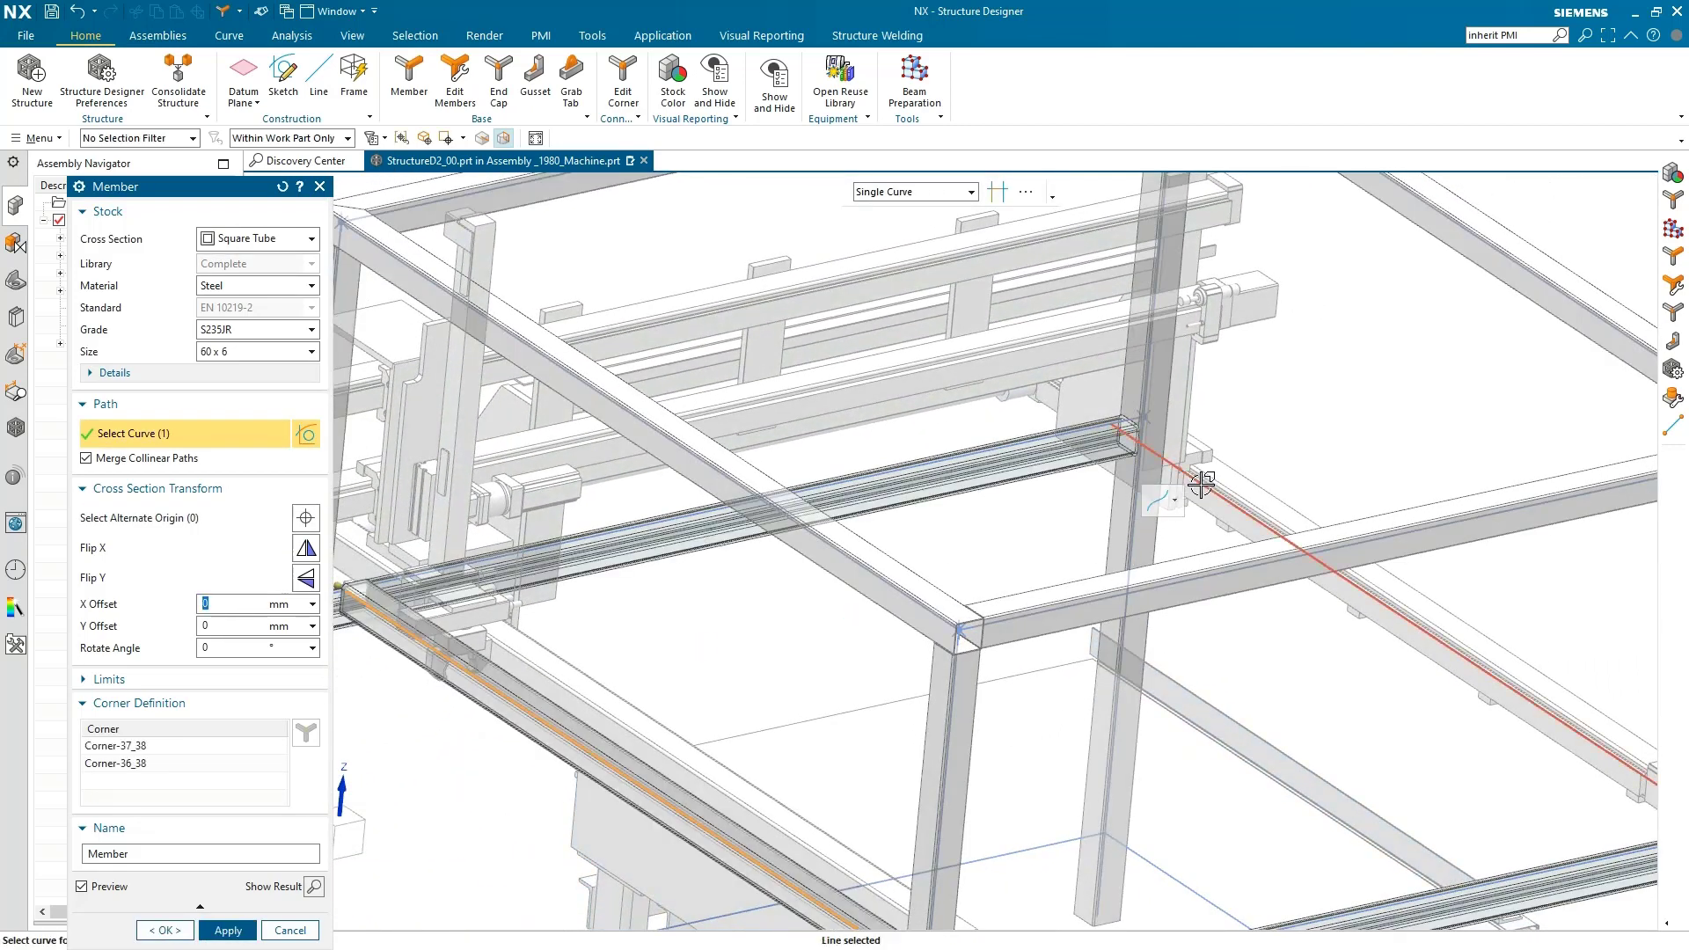
click(1185, 486)
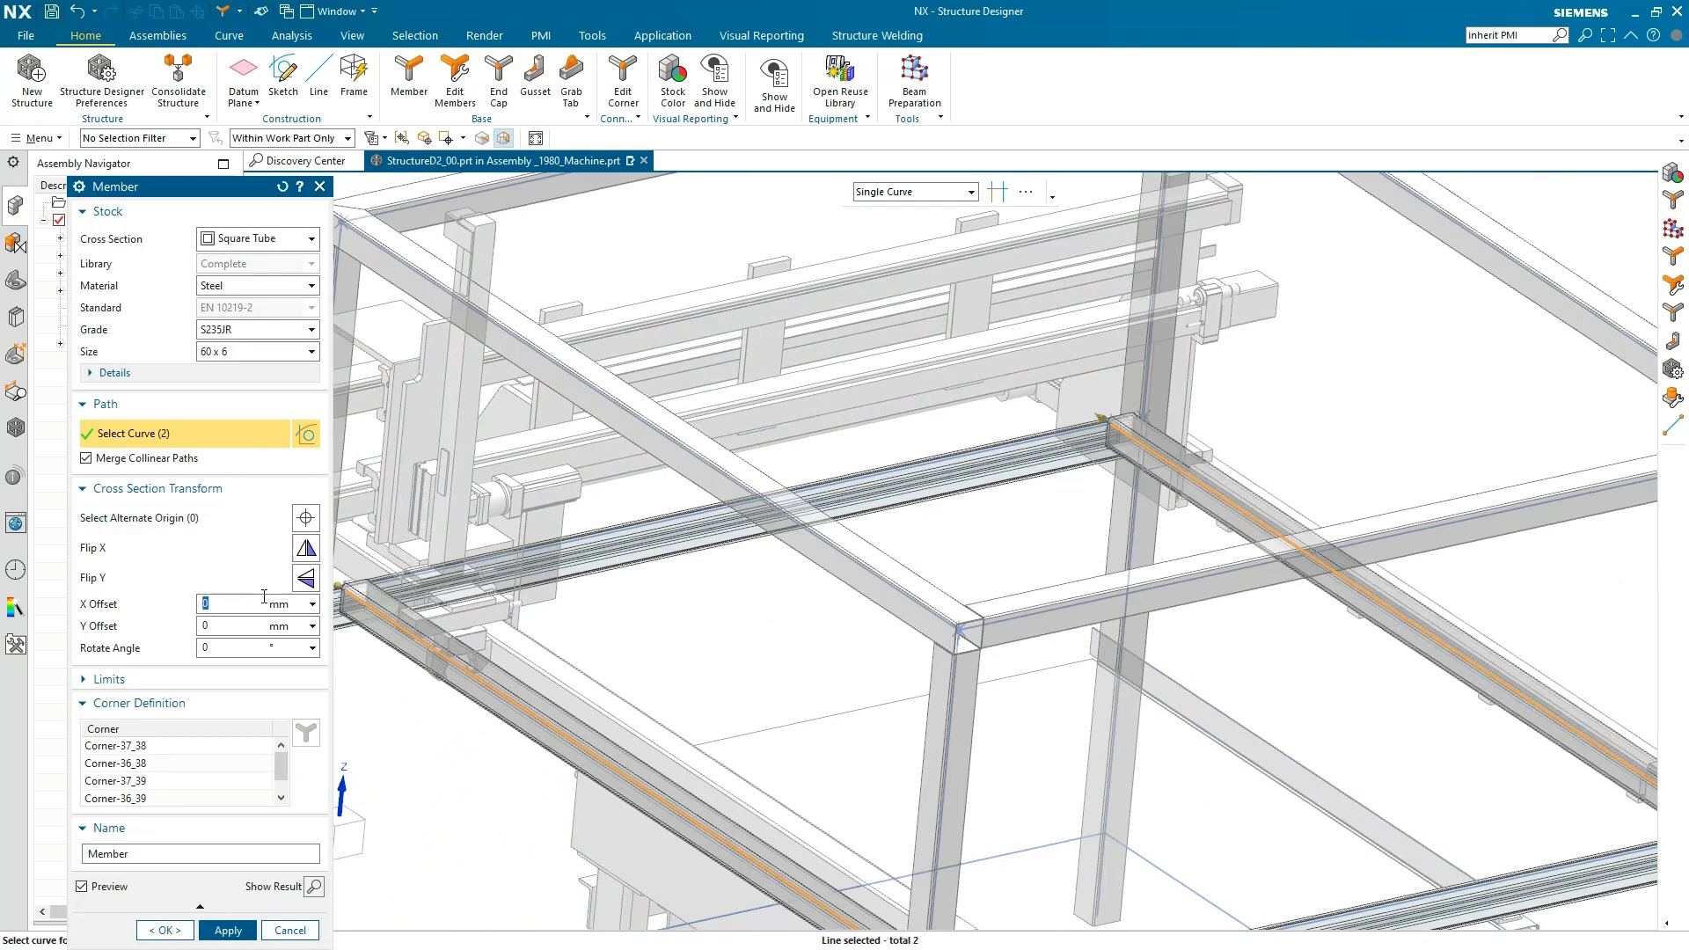
click(306, 525)
scroll(376, 612, up, 6)
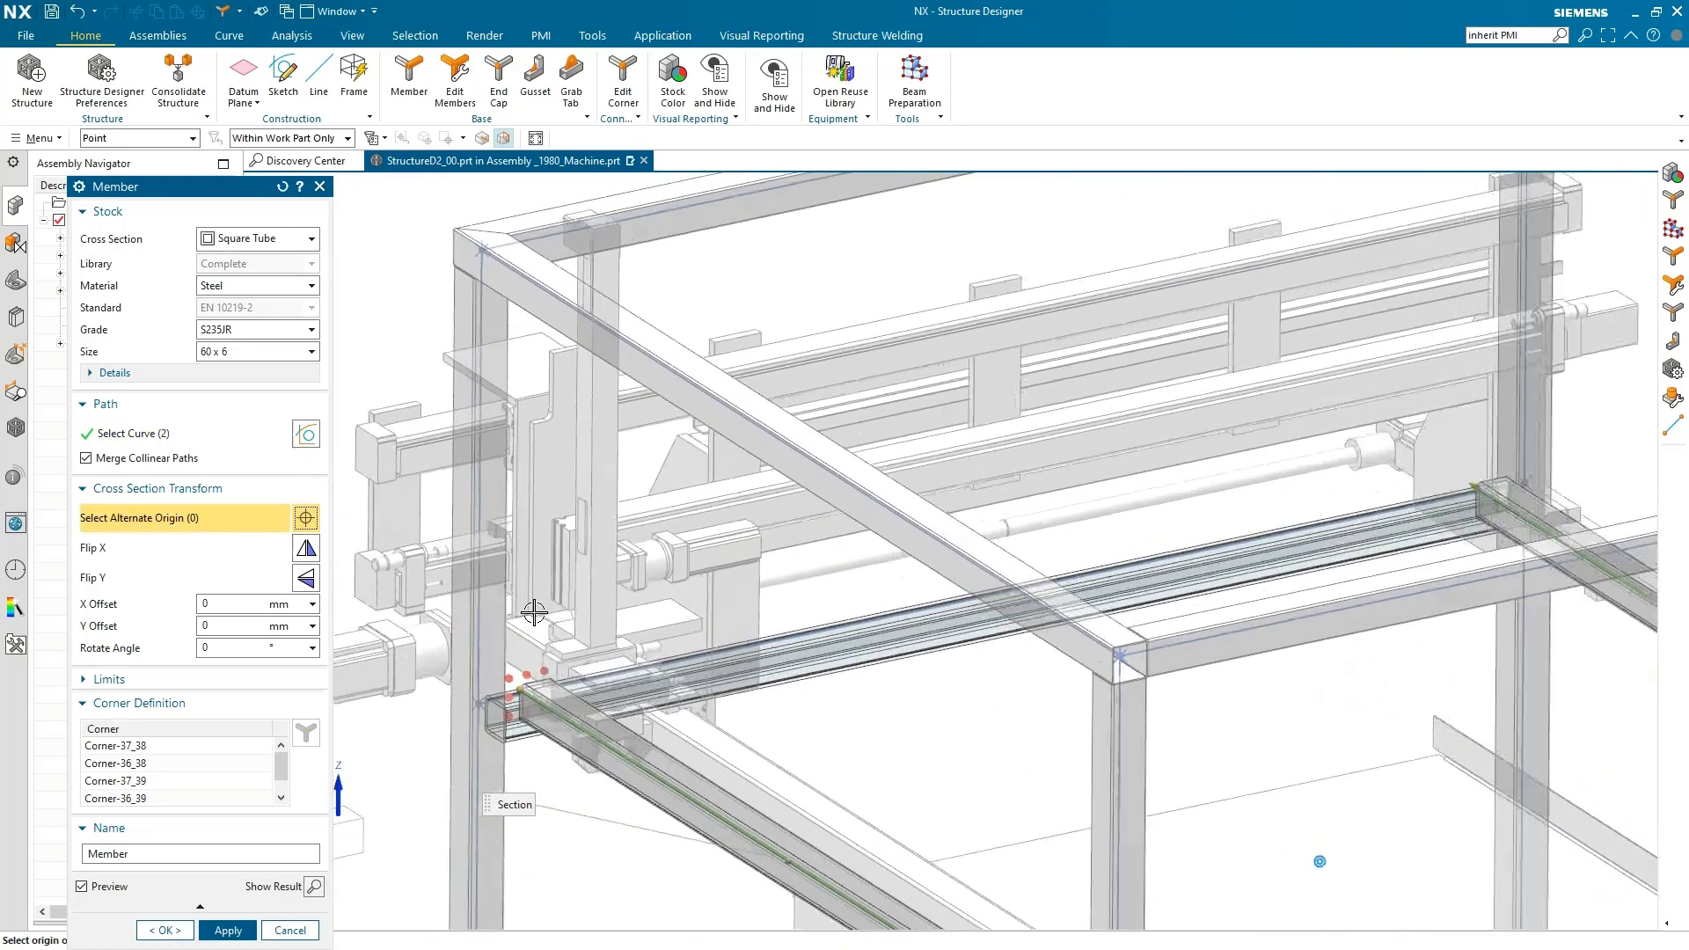
scroll(590, 693, up, 2)
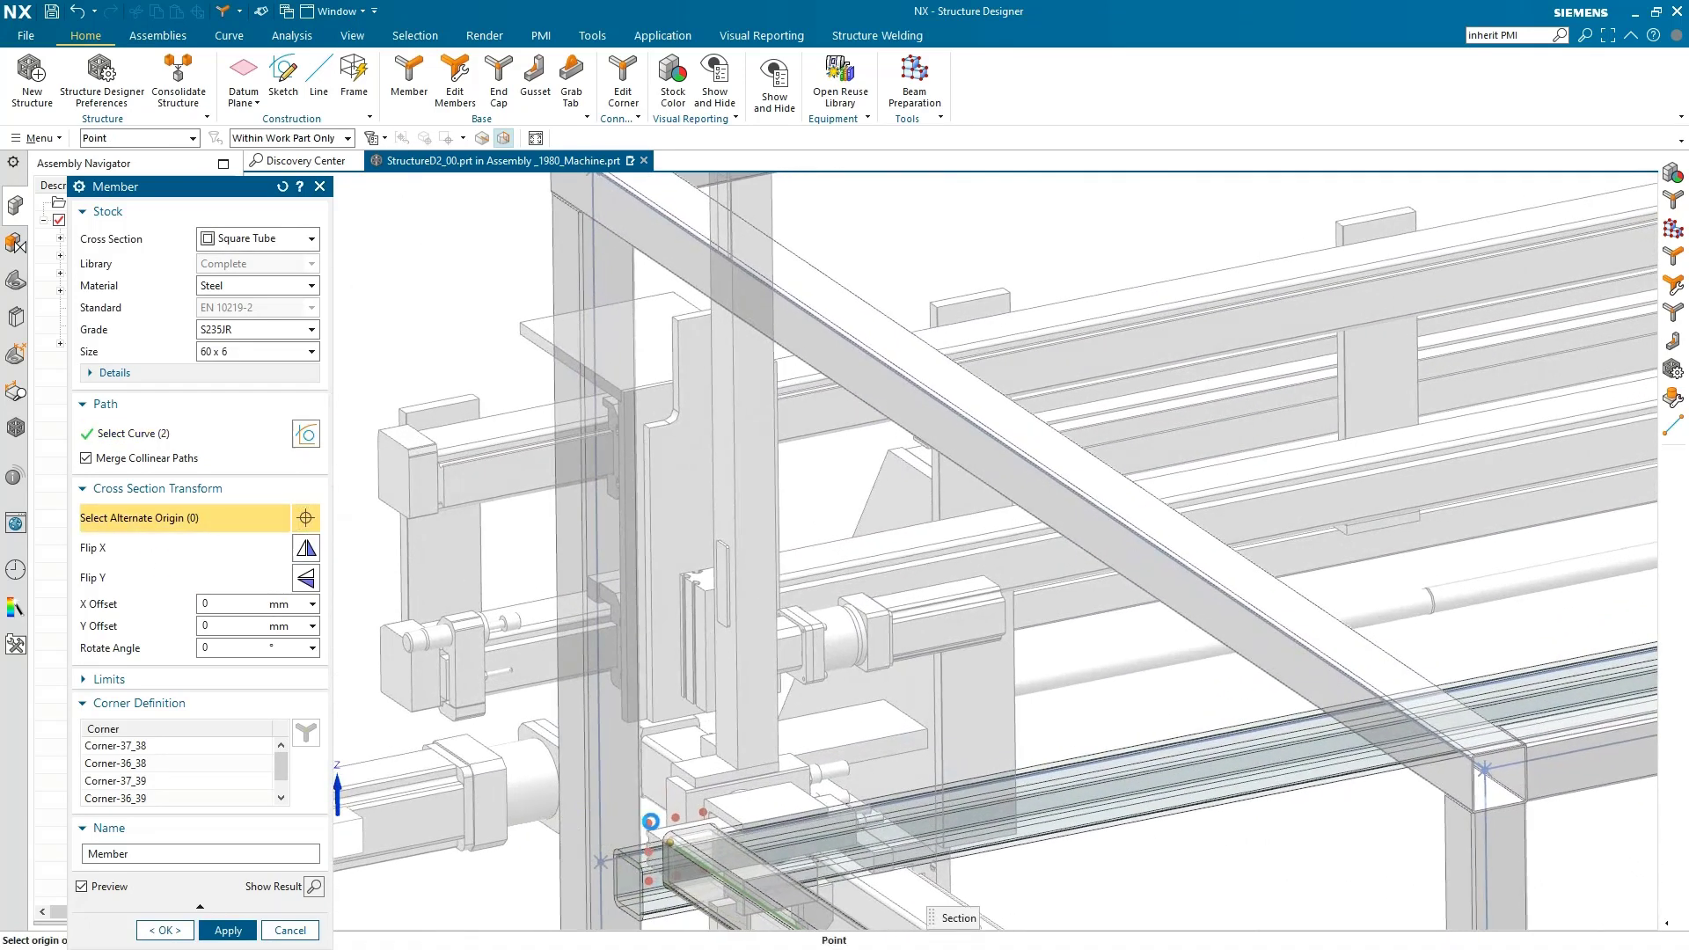
click(650, 820)
scroll(369, 879, down, 1)
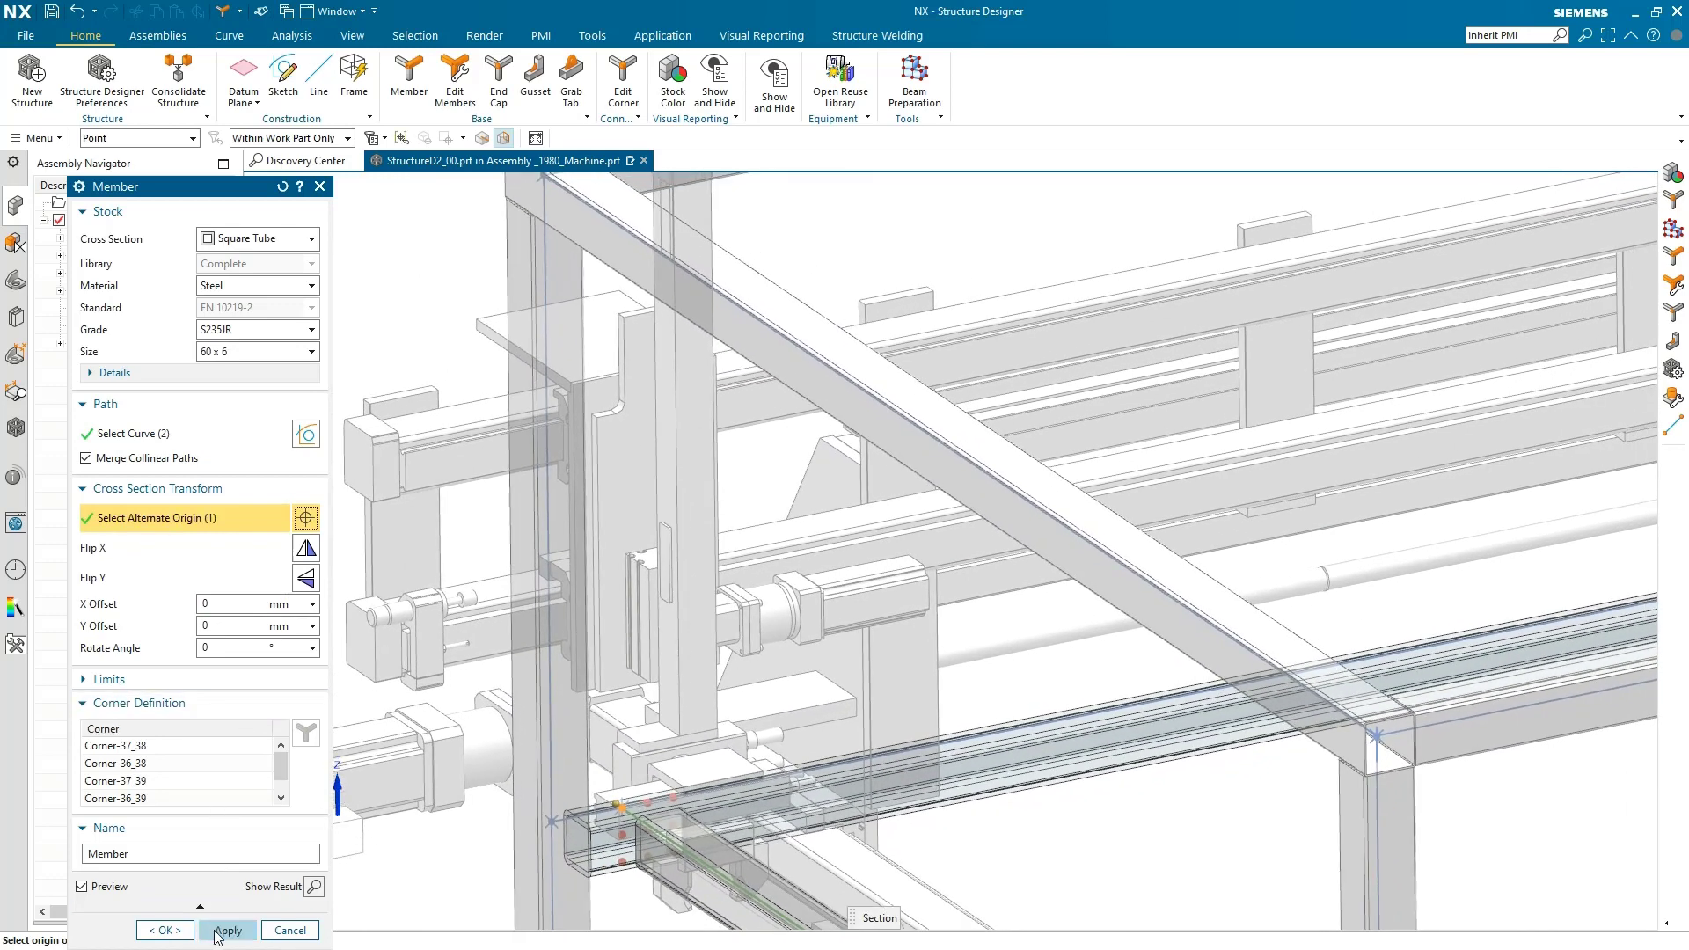
click(218, 932)
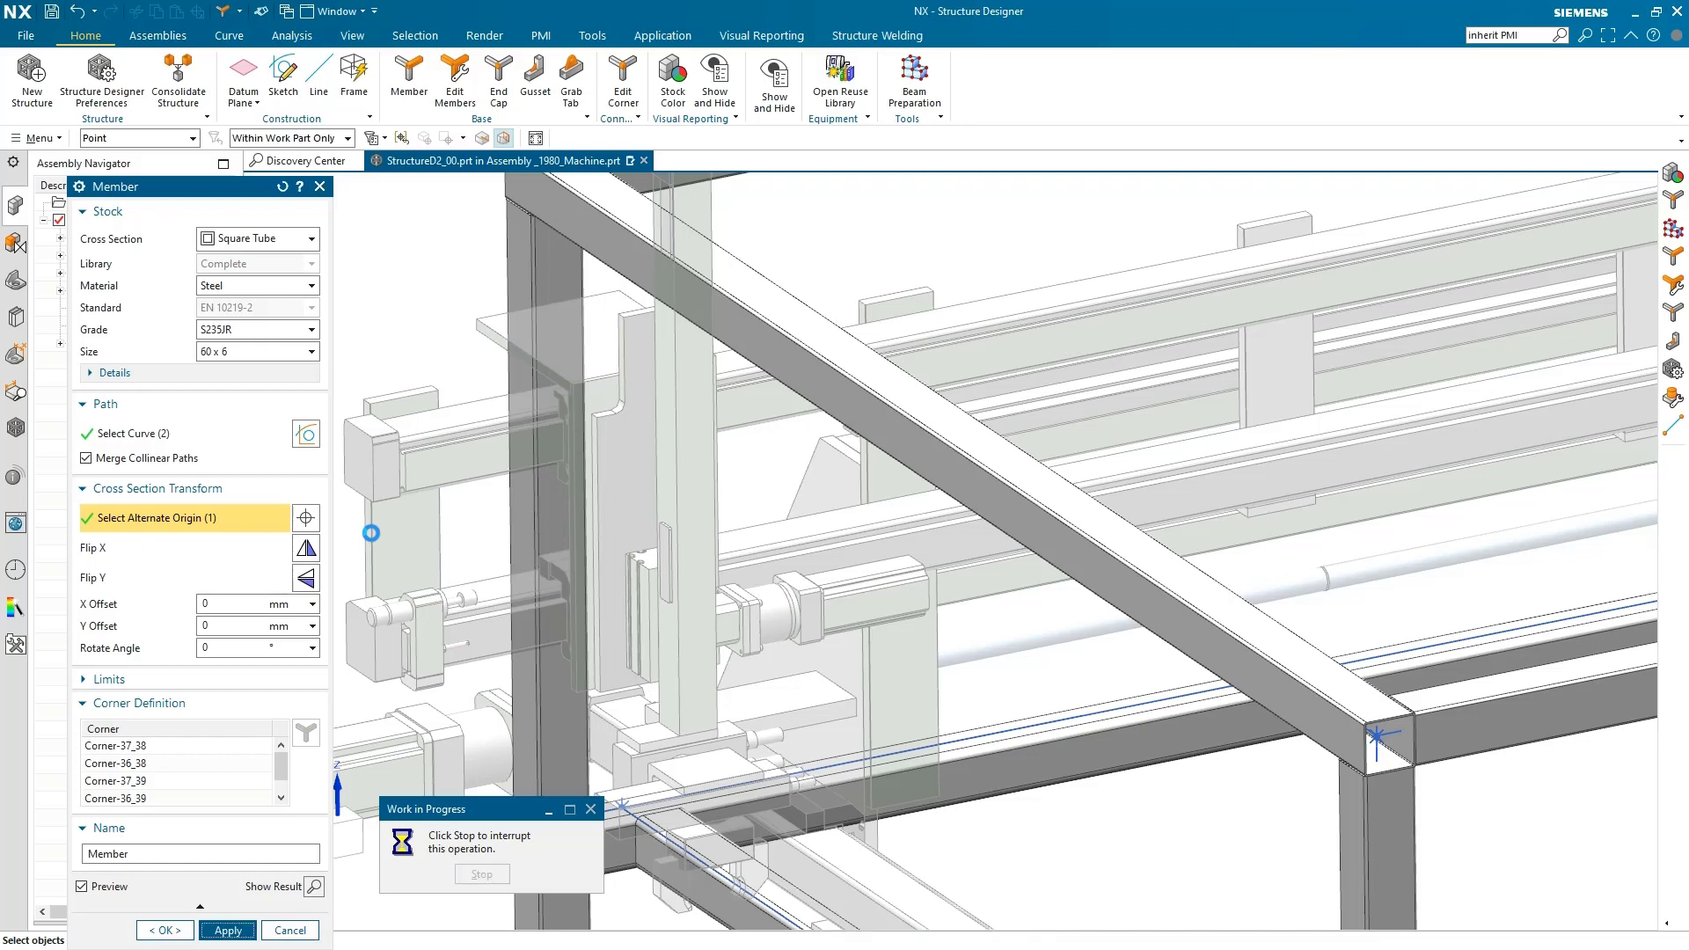
Change the member cross section to Angle Equal with size 45 x 45 x 5
middle_drag(373, 531, 467, 532)
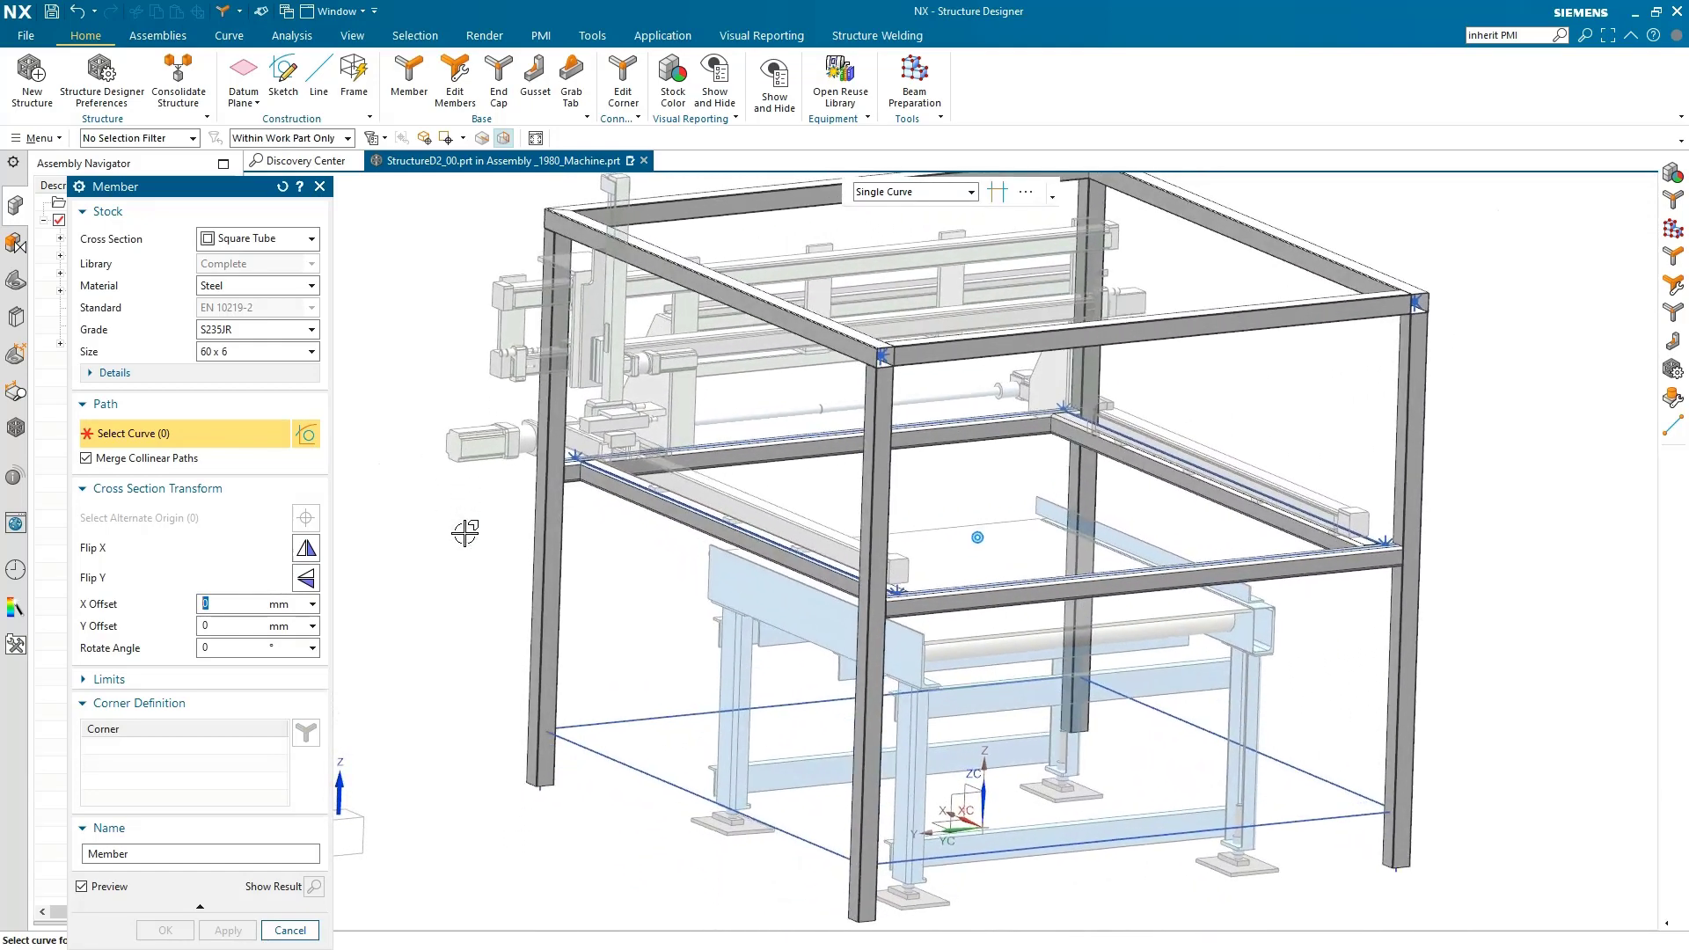
click(249, 243)
click(264, 145)
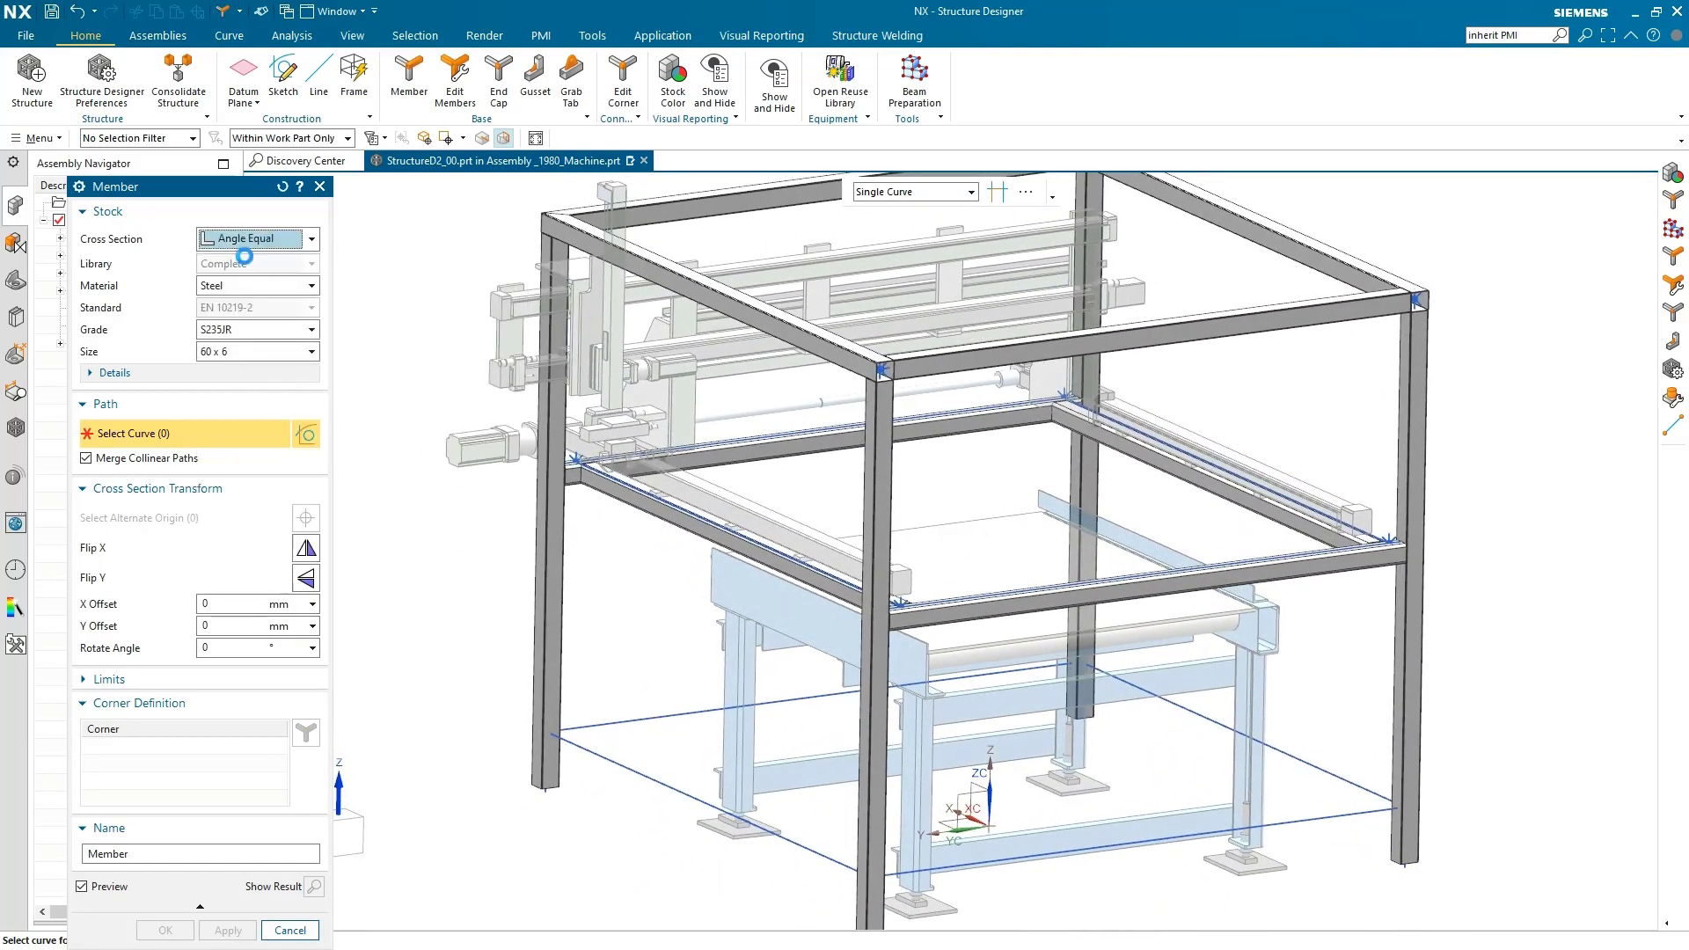
click(237, 354)
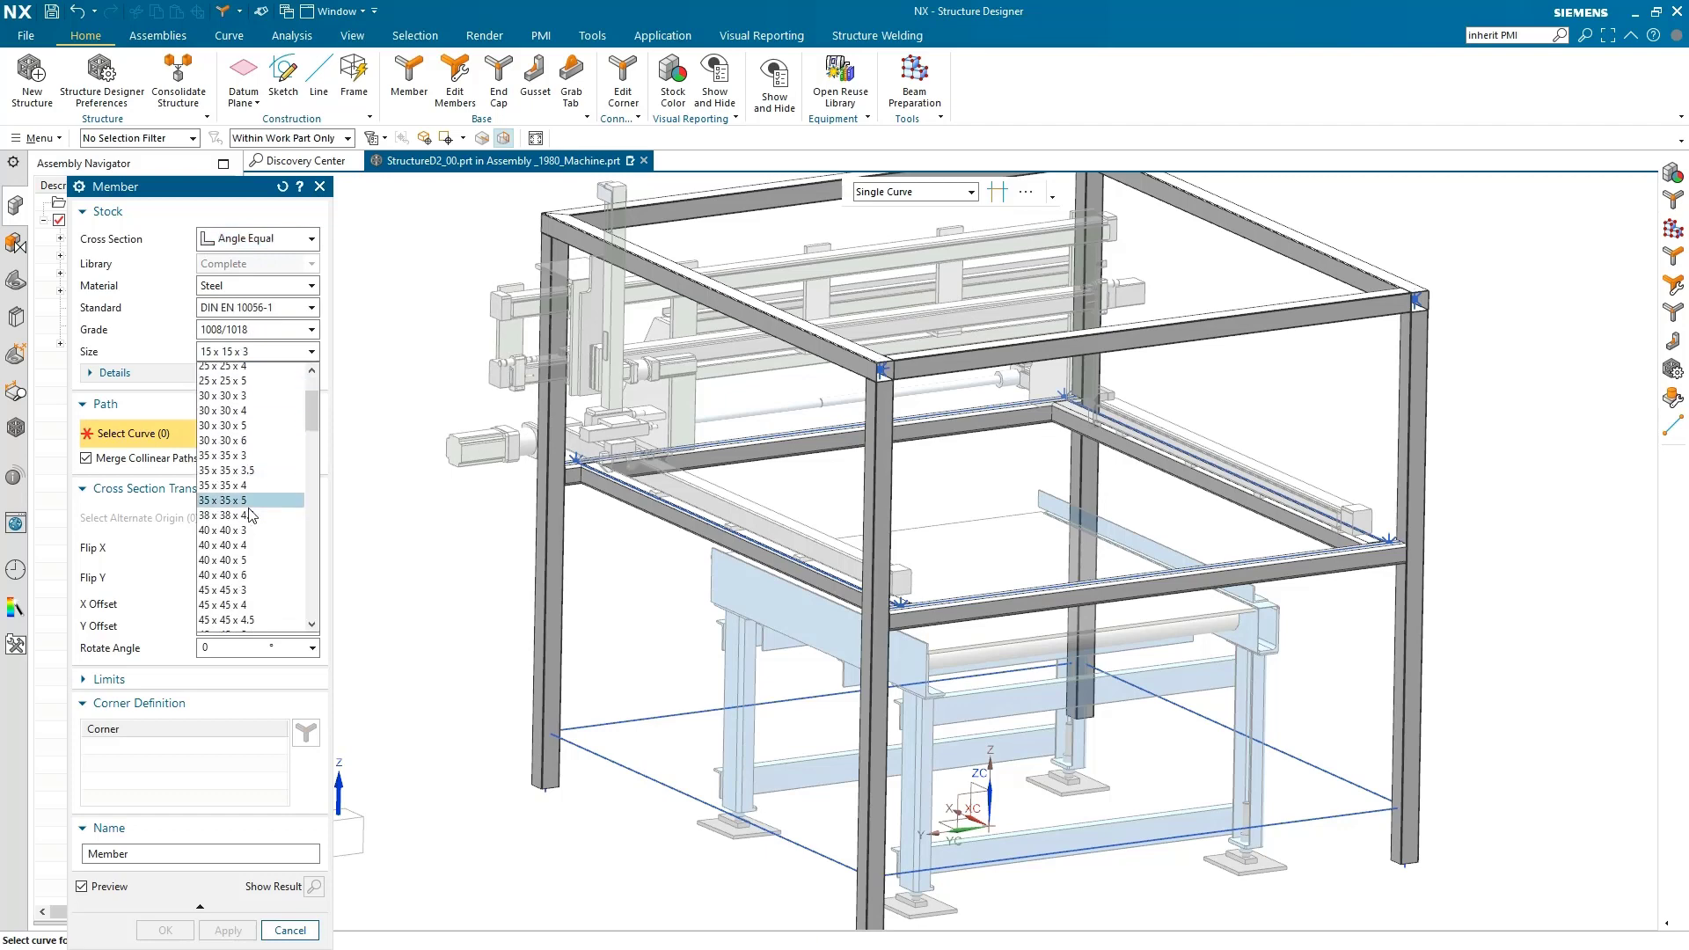
click(243, 587)
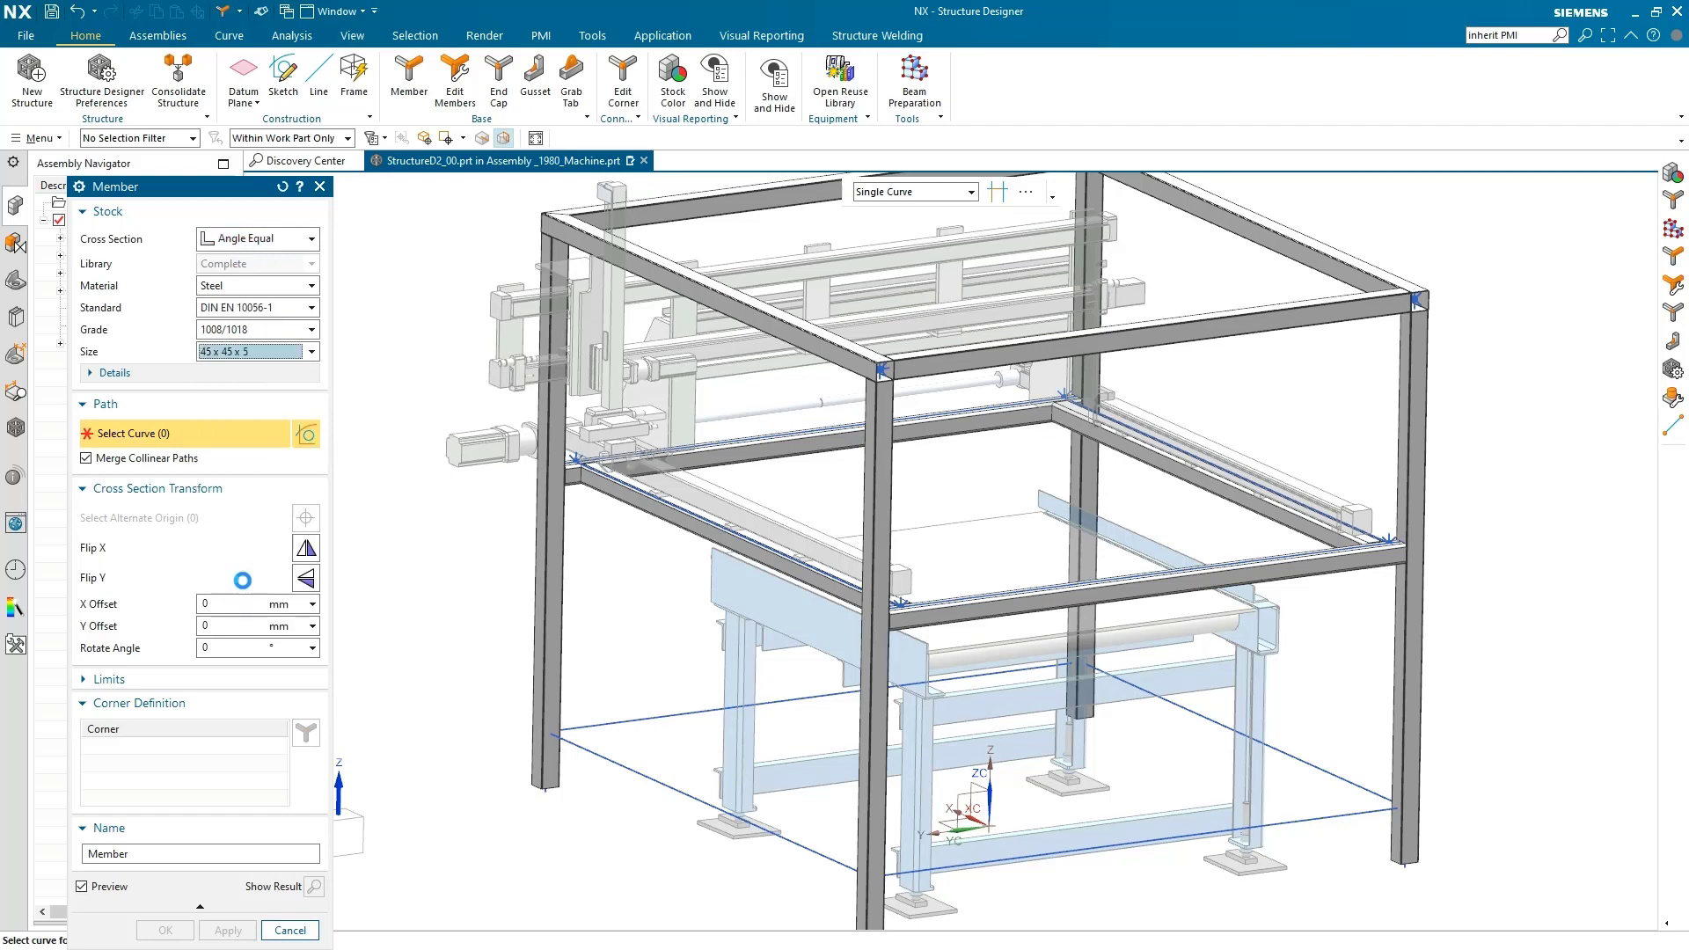
Create angle members along the four lower horizontal frame curves, orienting the section with Flip X and Flip Y
click(631, 778)
click(1056, 665)
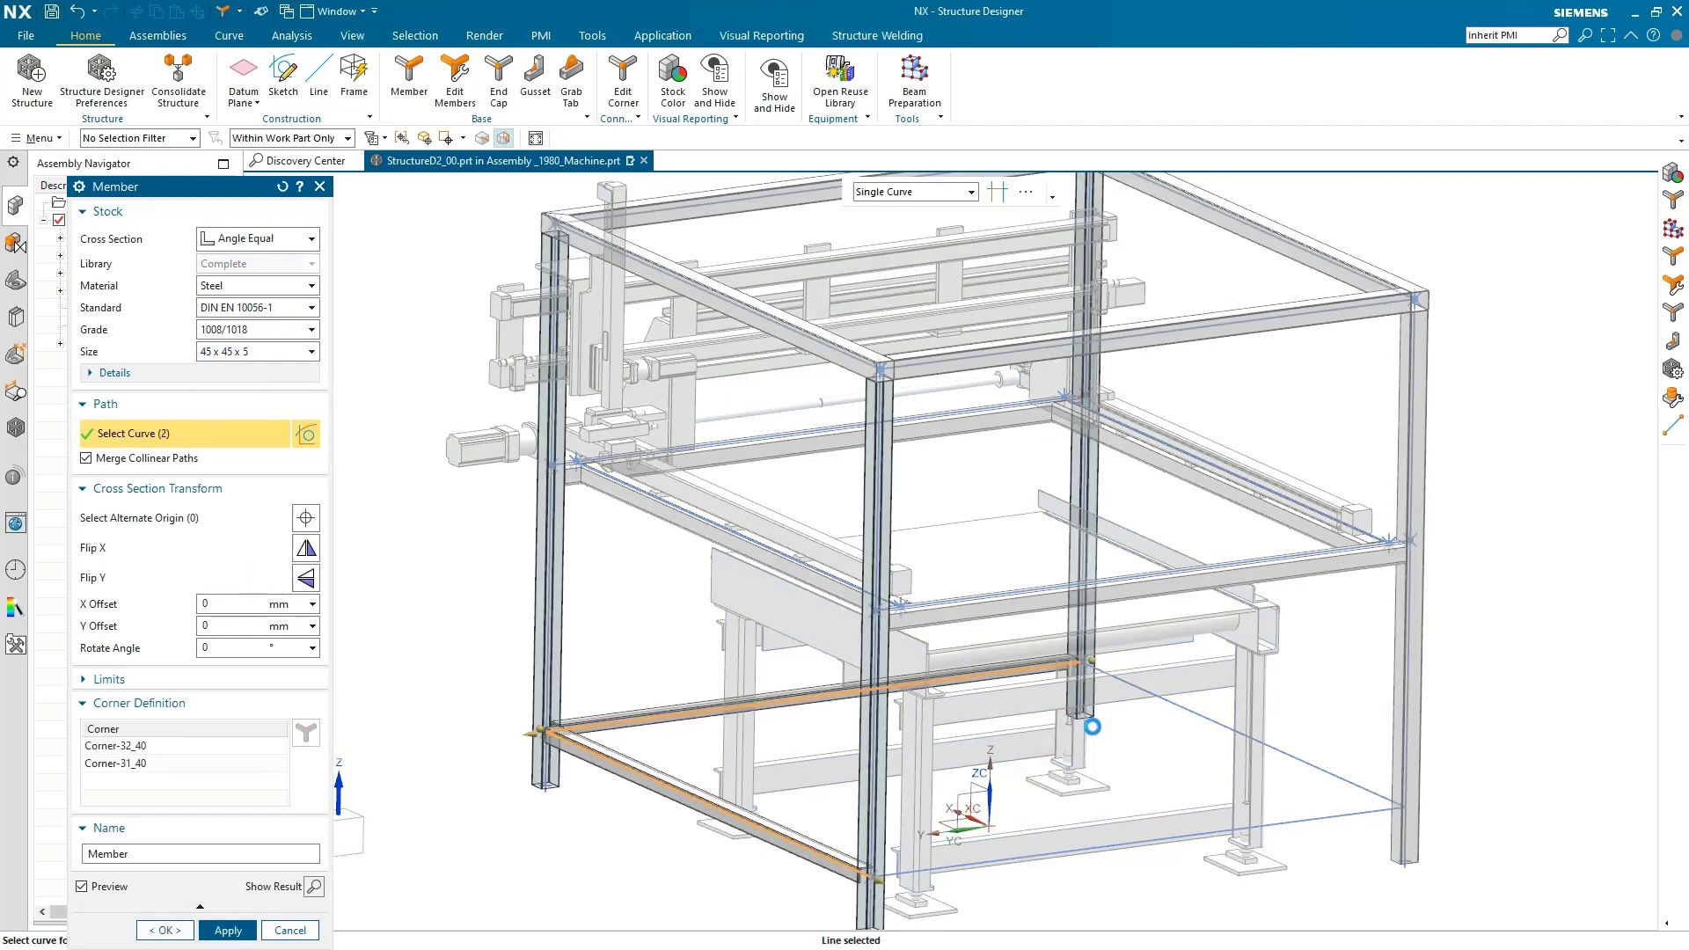
click(1299, 802)
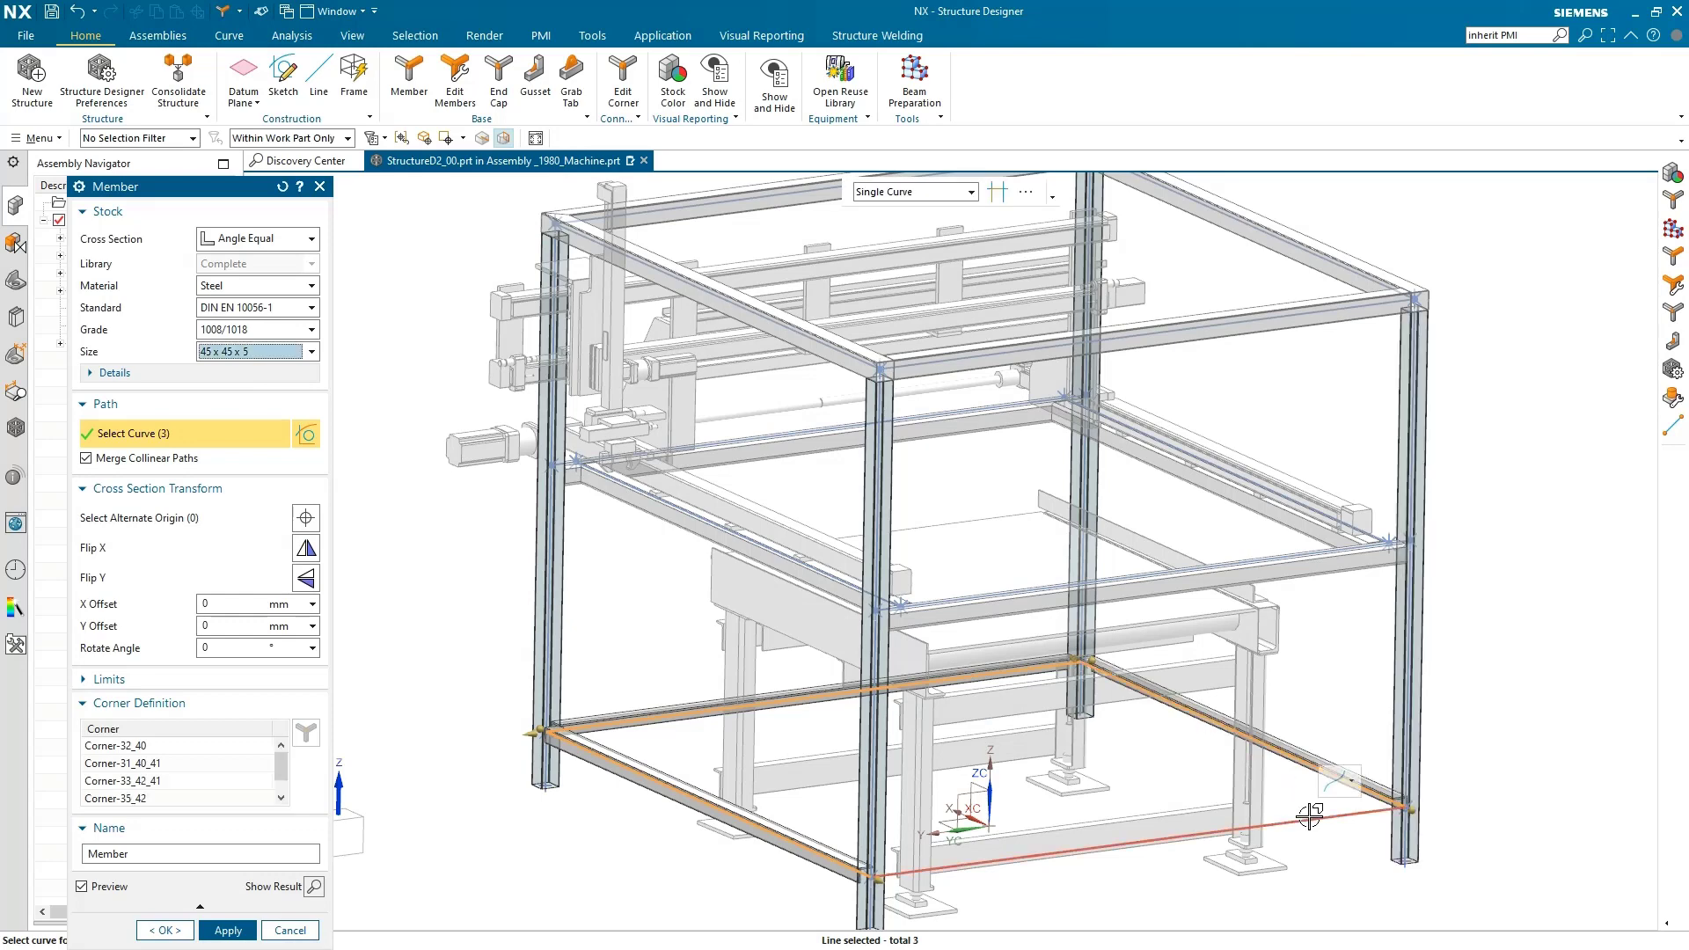
click(306, 550)
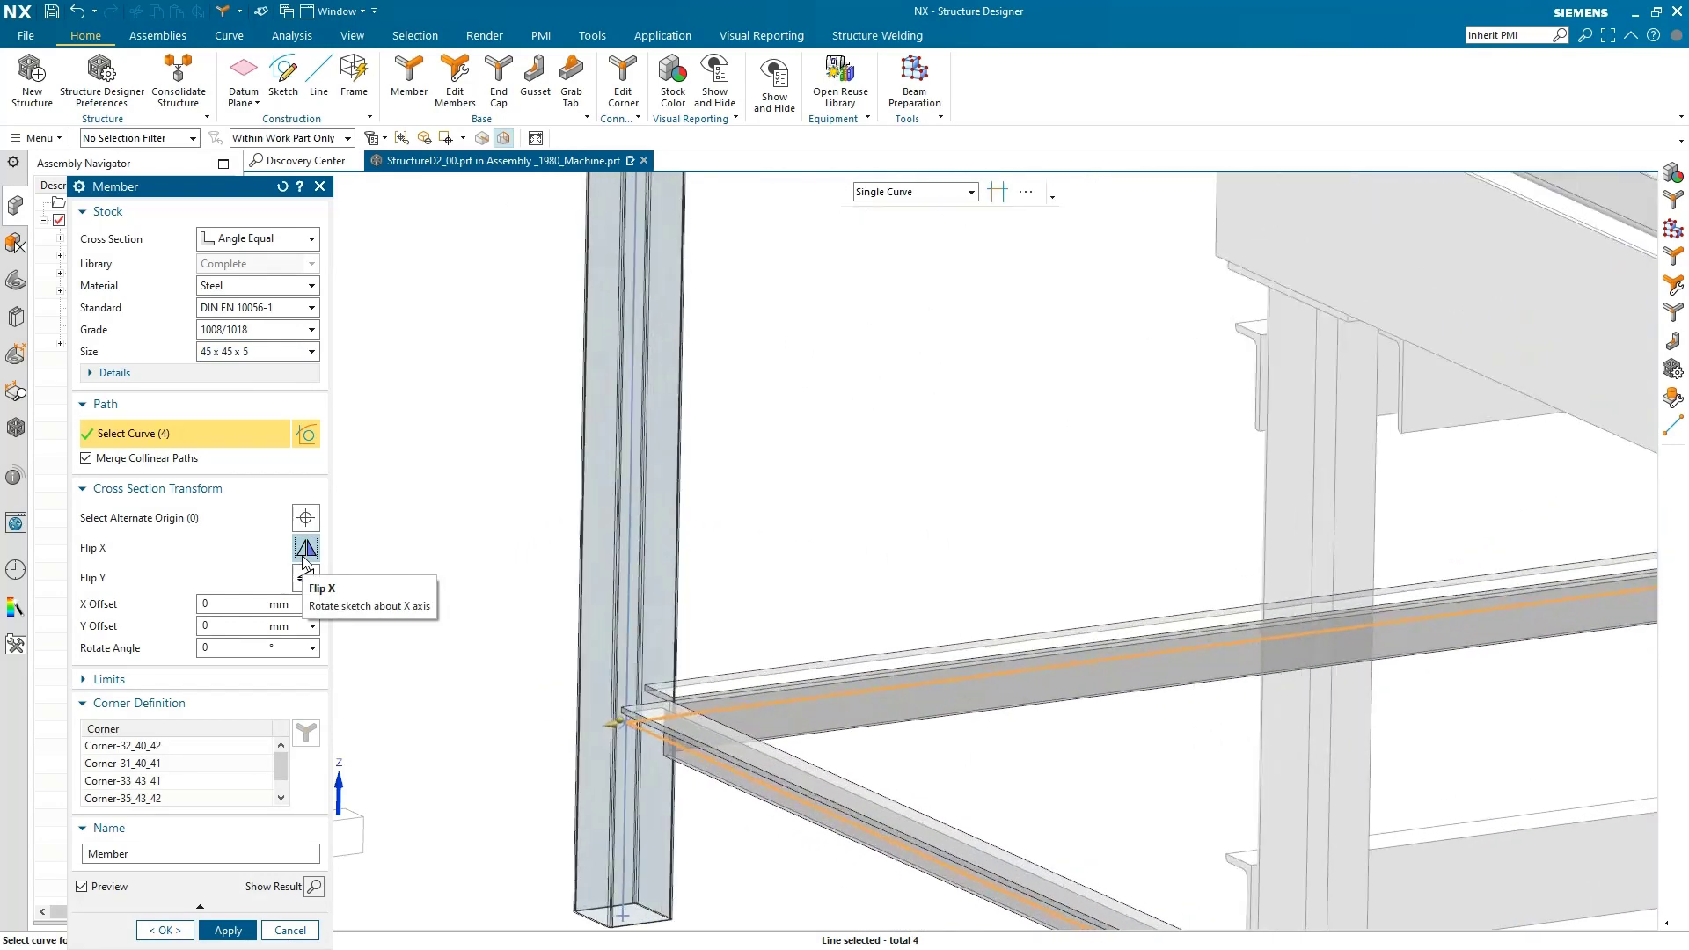
click(306, 578)
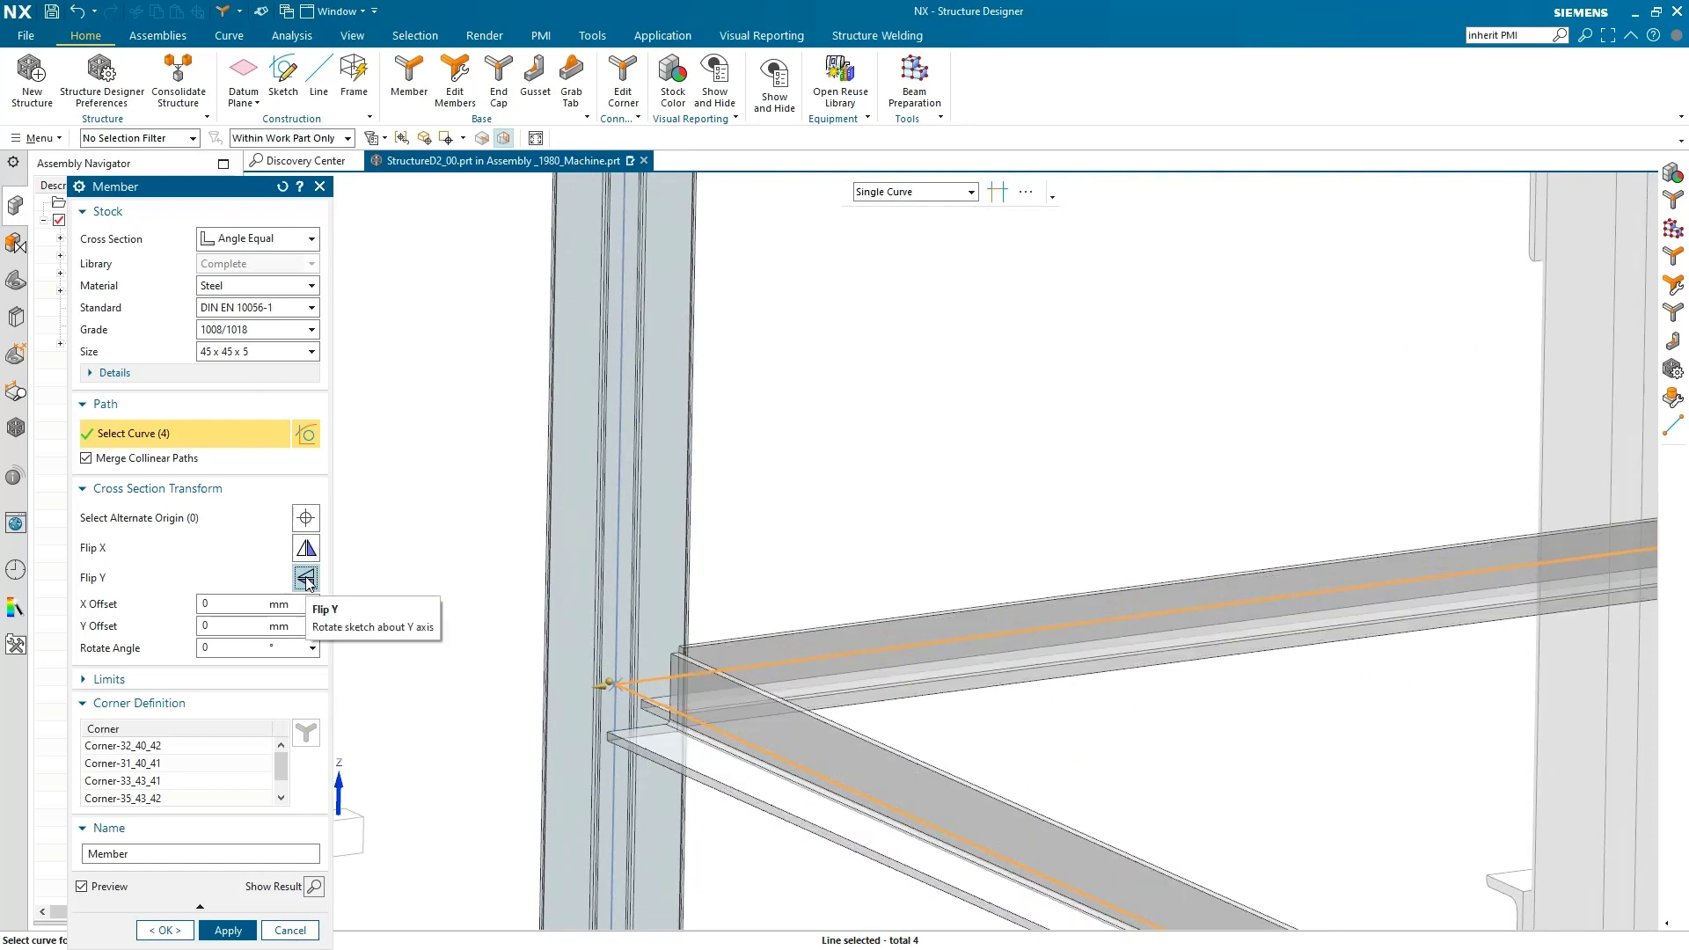
click(305, 549)
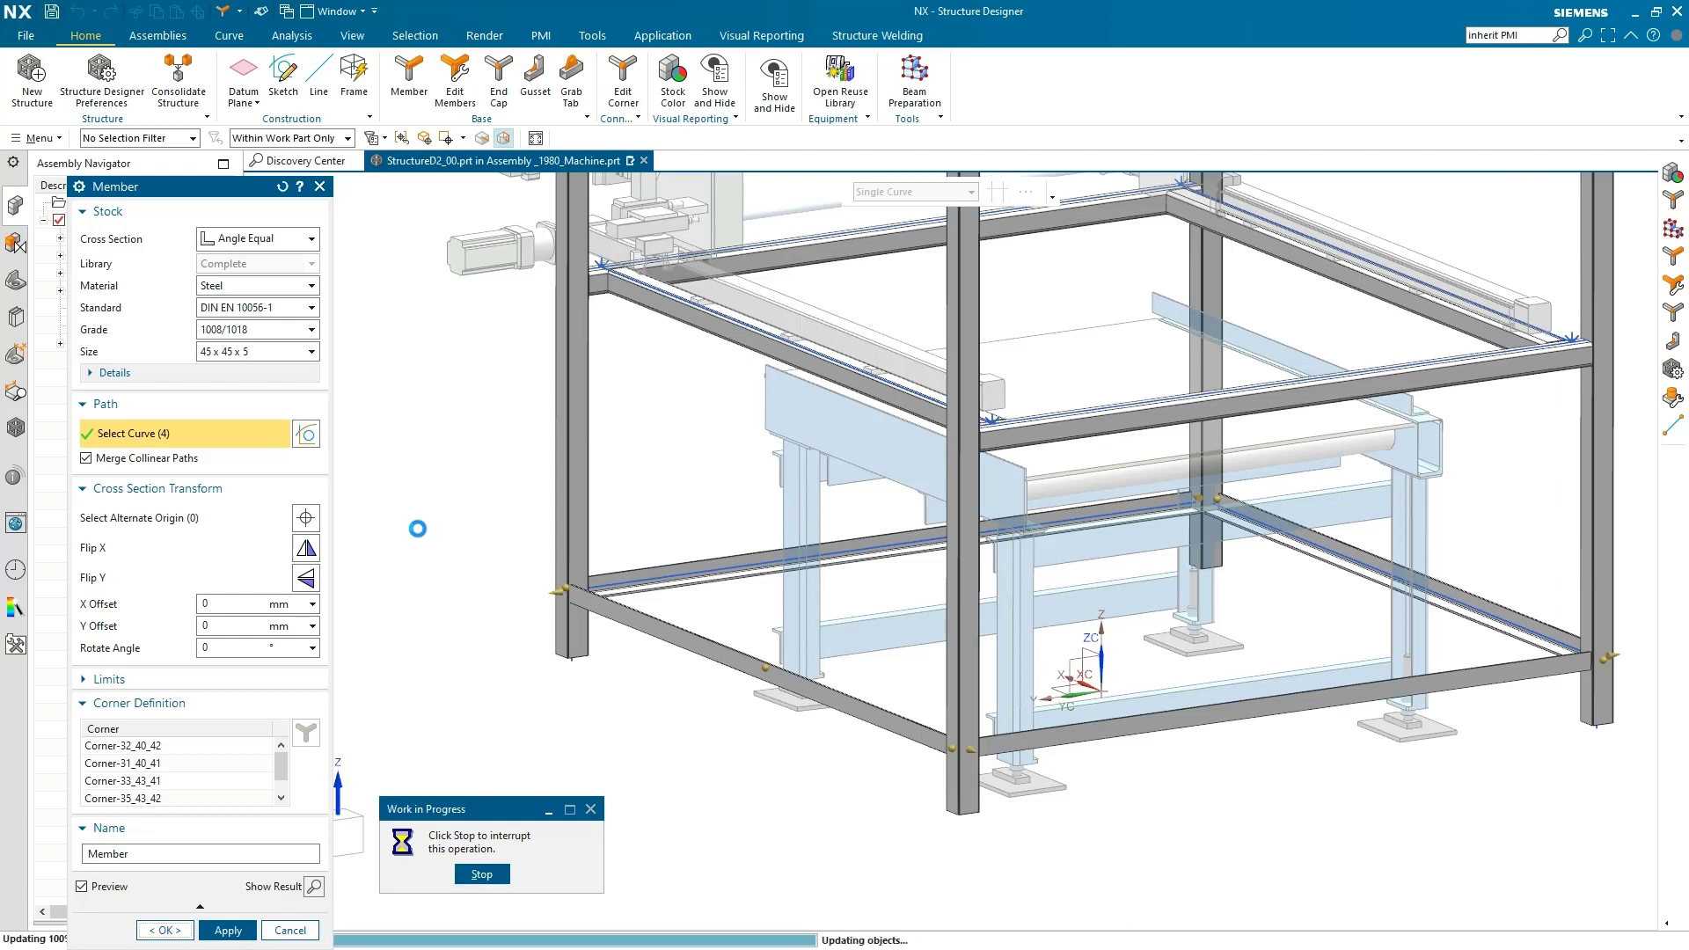
Examine the structure's member list by highlighting the individual square tubes and the grouped members in the model, then clear the selection
click(14, 431)
click(80, 294)
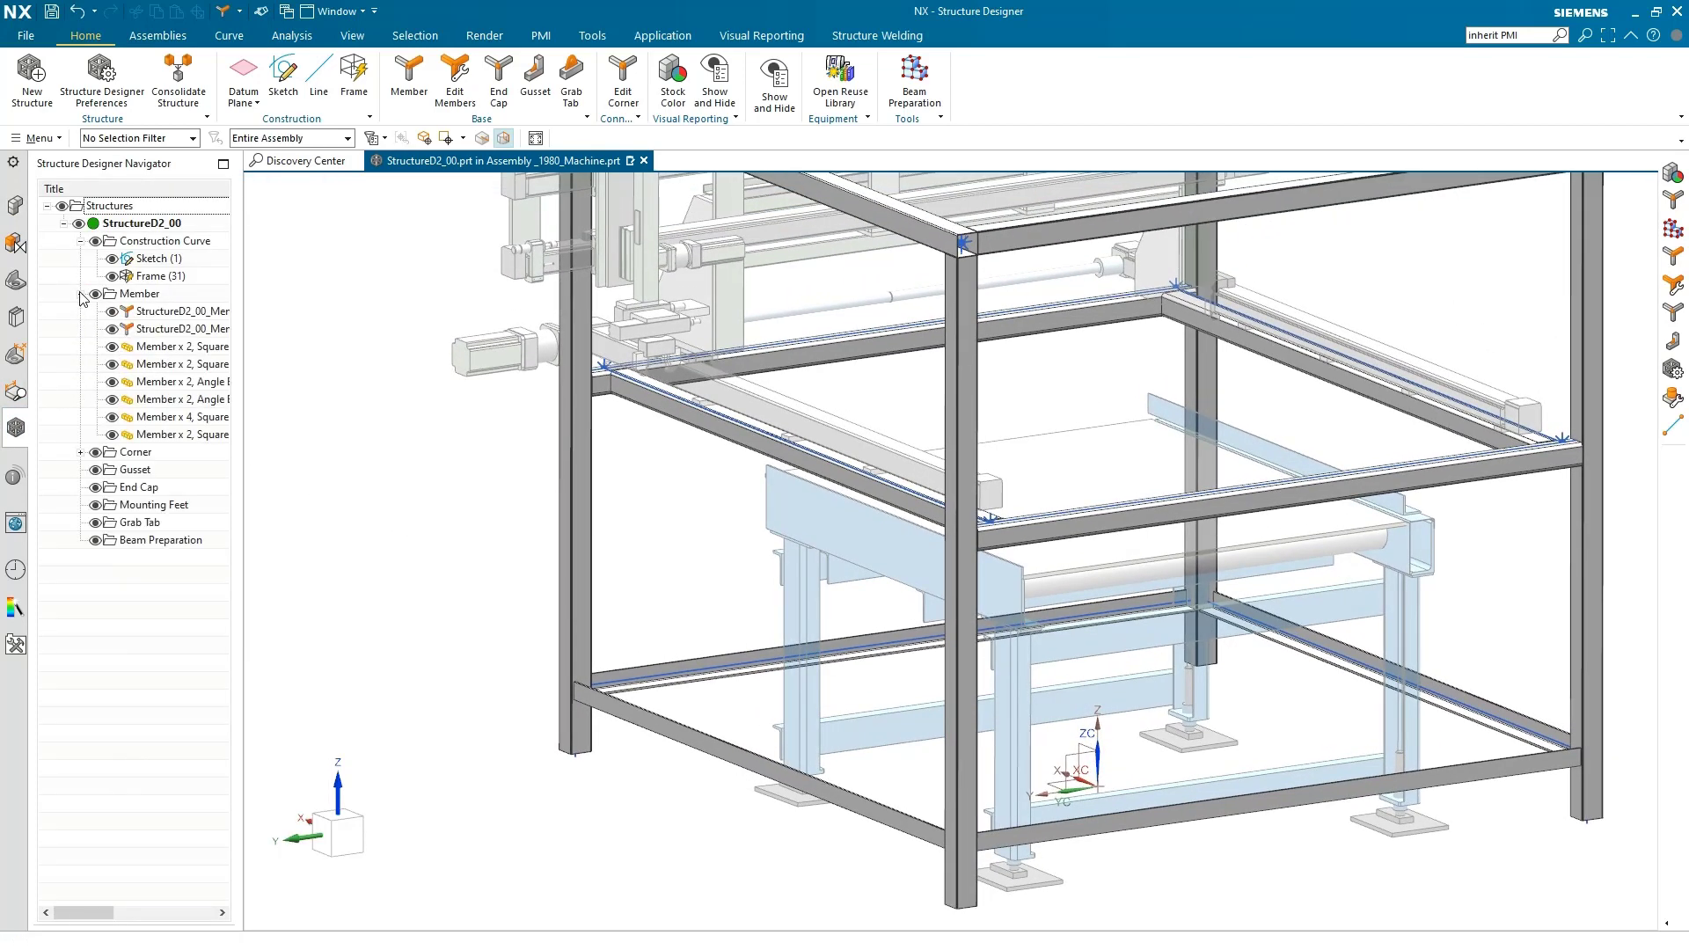
click(167, 312)
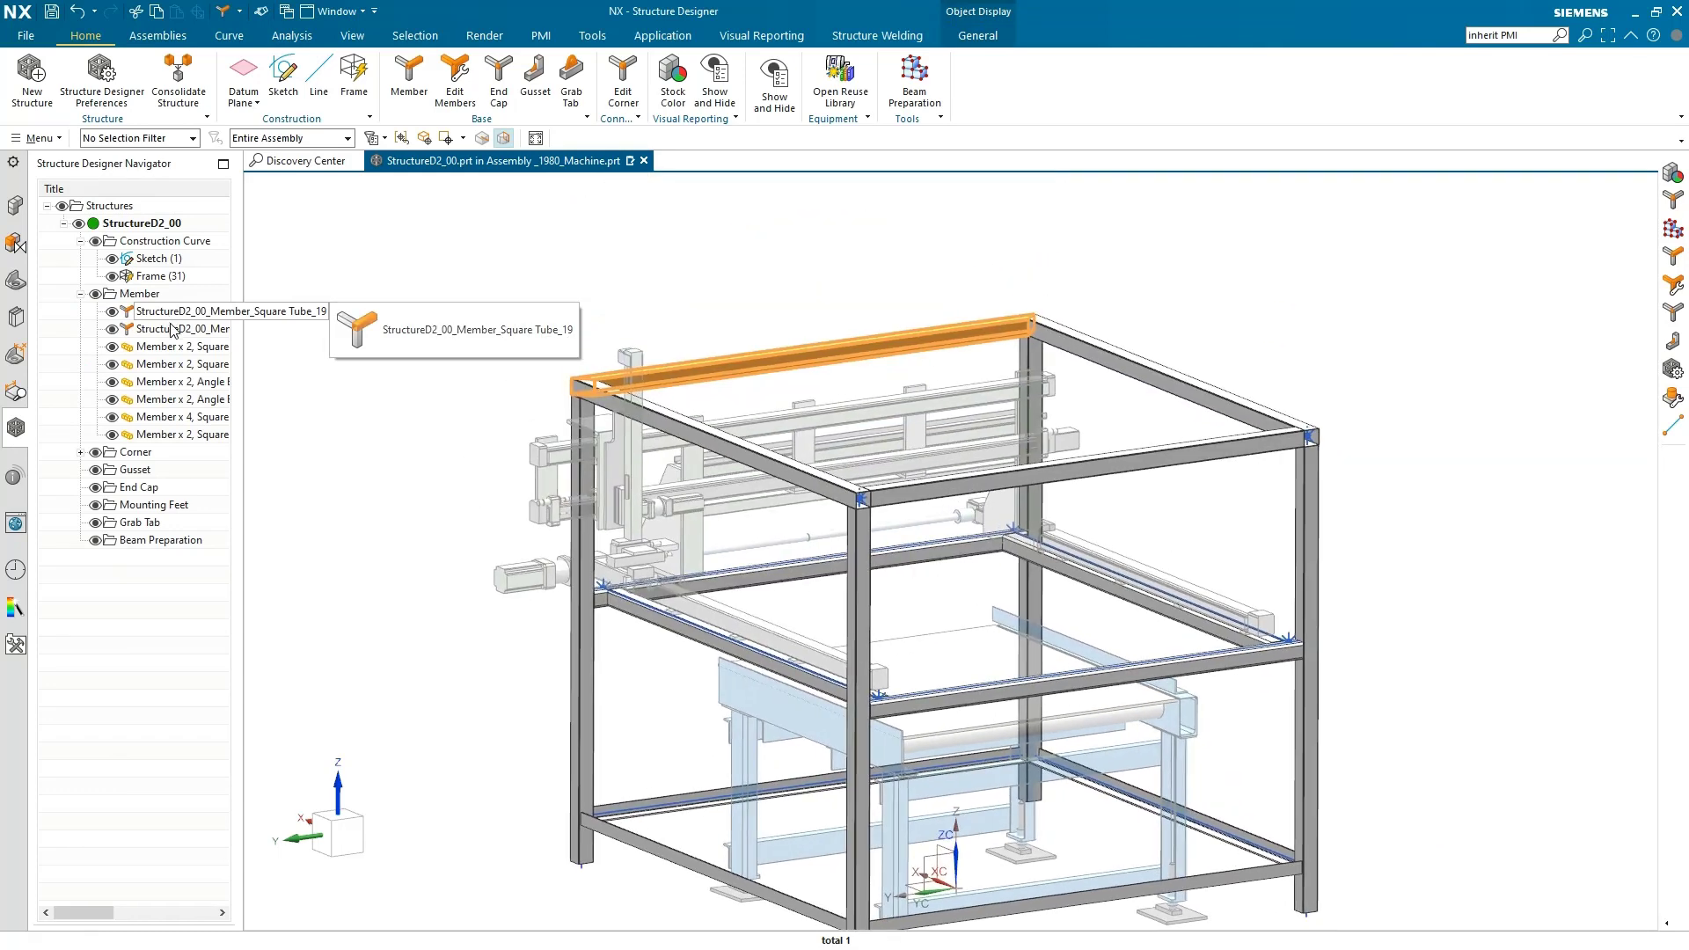
click(173, 331)
click(175, 348)
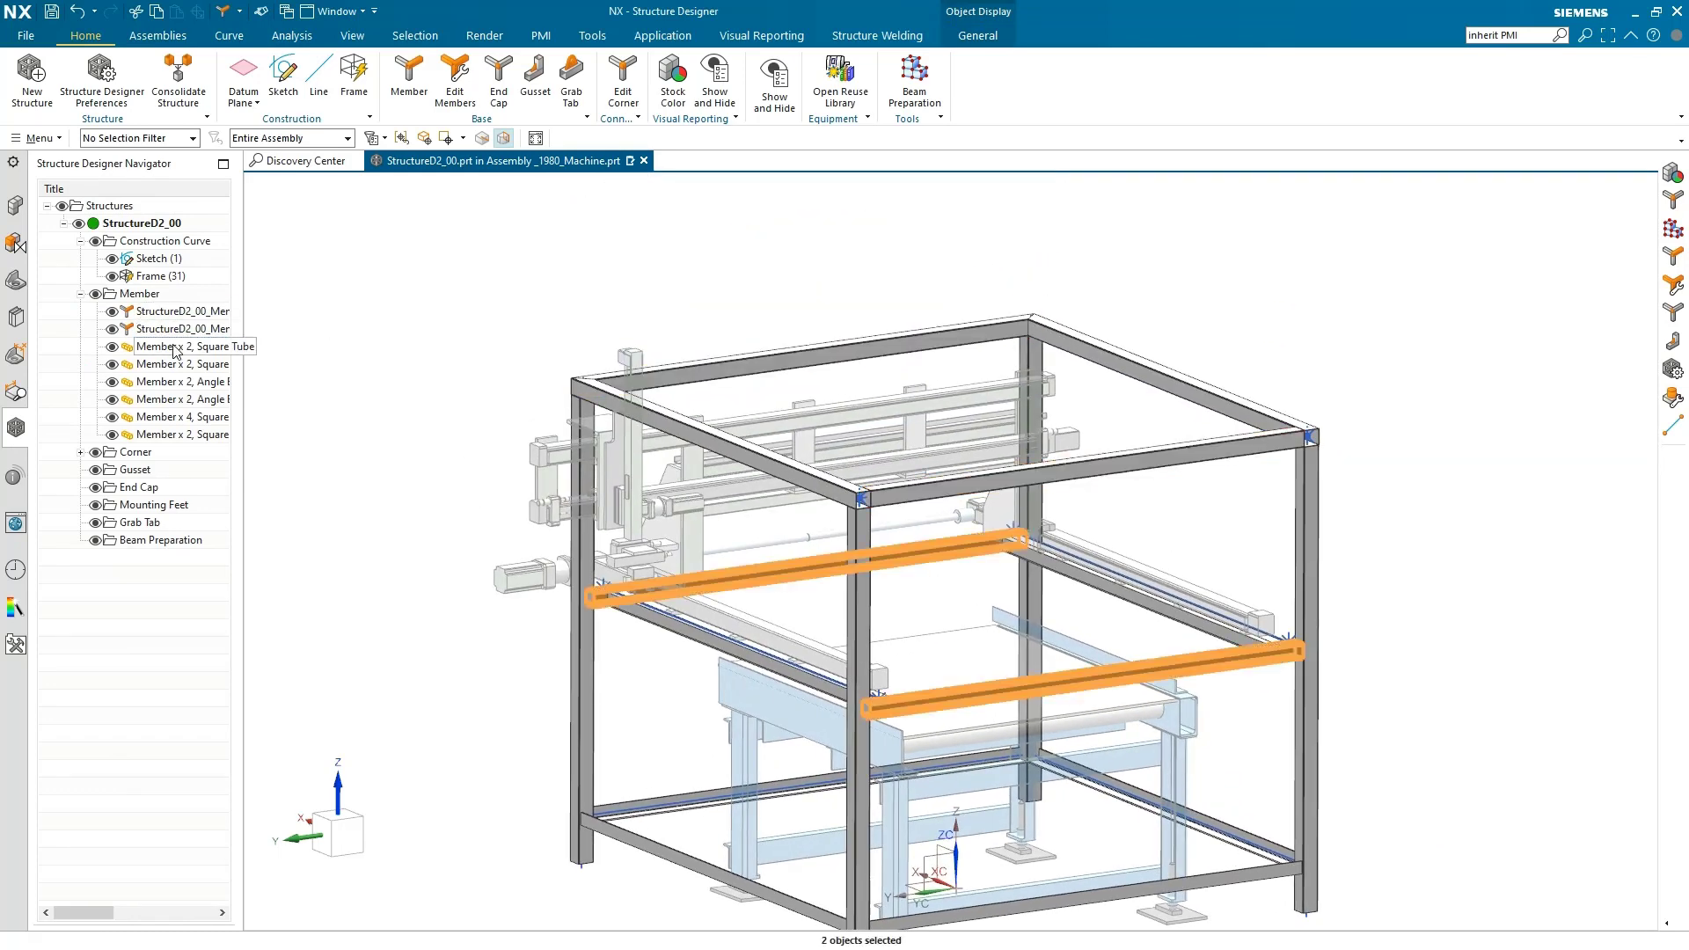
click(170, 366)
click(172, 382)
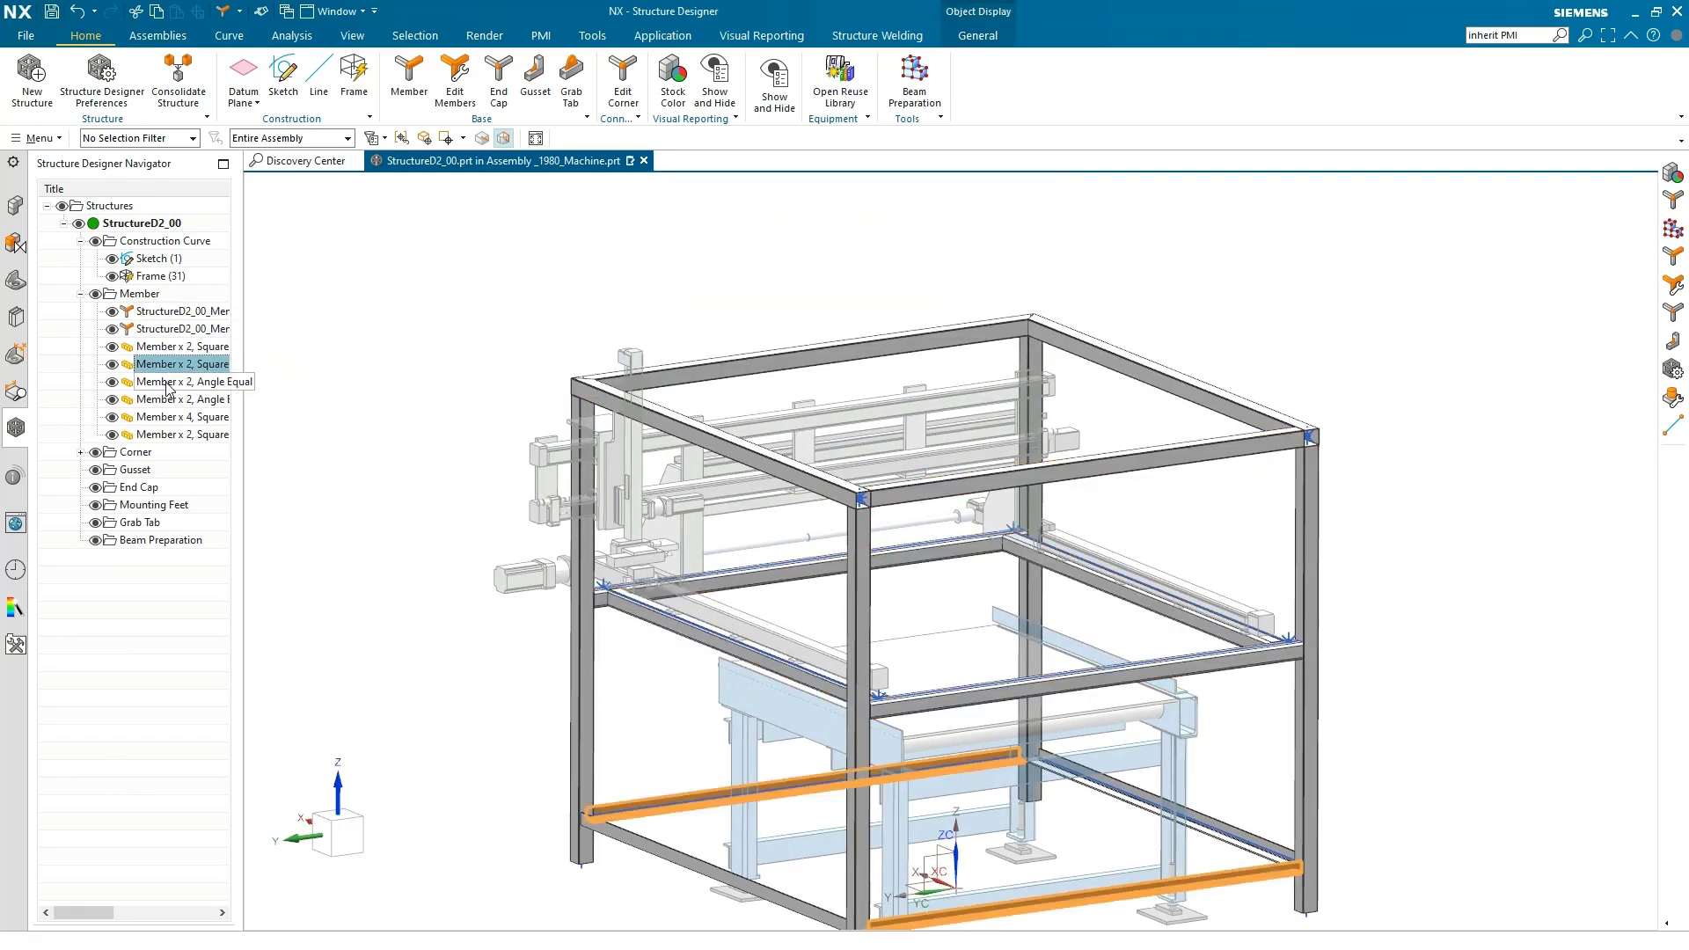
click(297, 344)
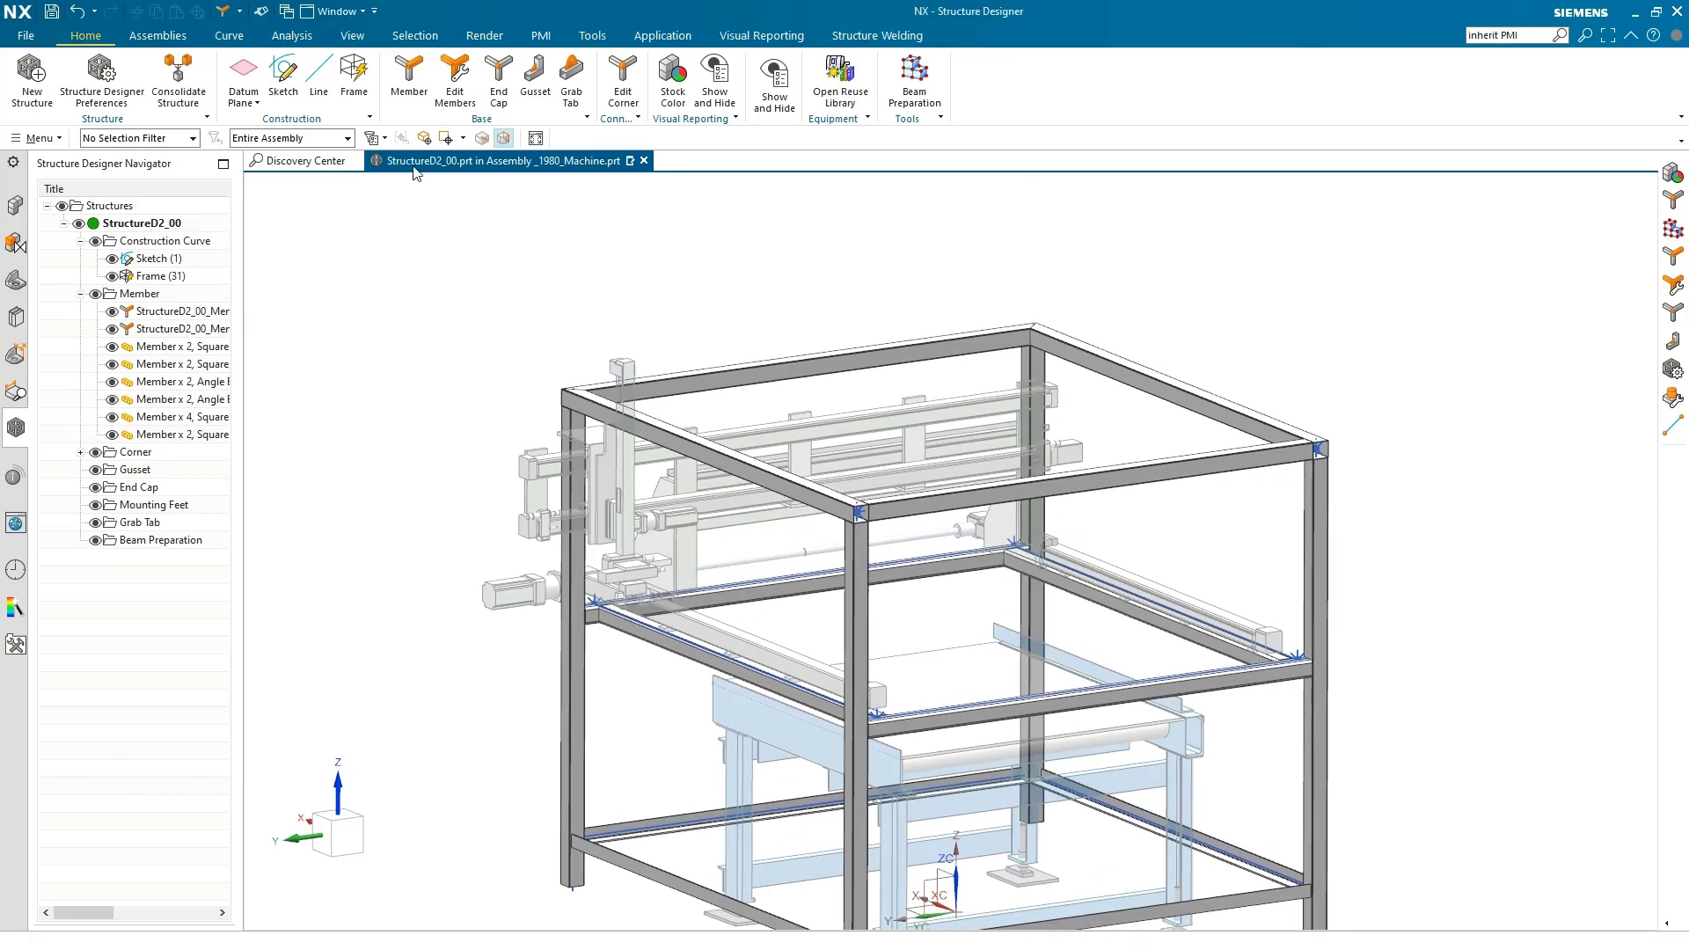
Add a 10 mm thick outside end cap to the open end of Square Tube_18 at the top front corner
click(498, 77)
scroll(859, 514, down, 5)
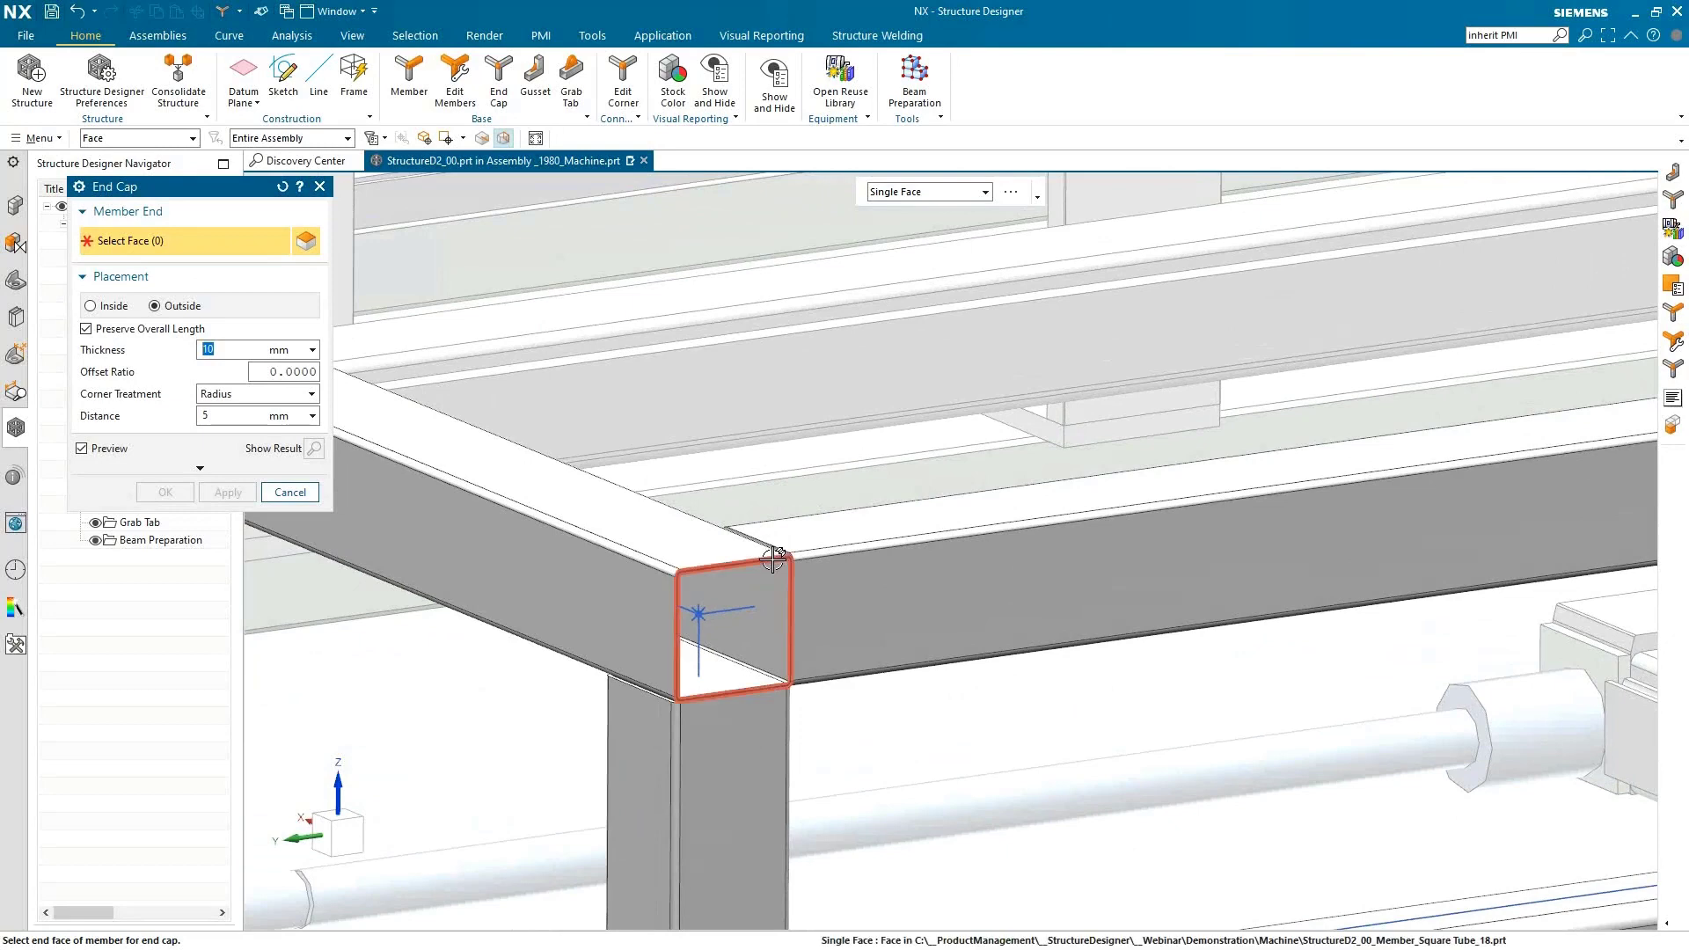
click(714, 576)
click(226, 493)
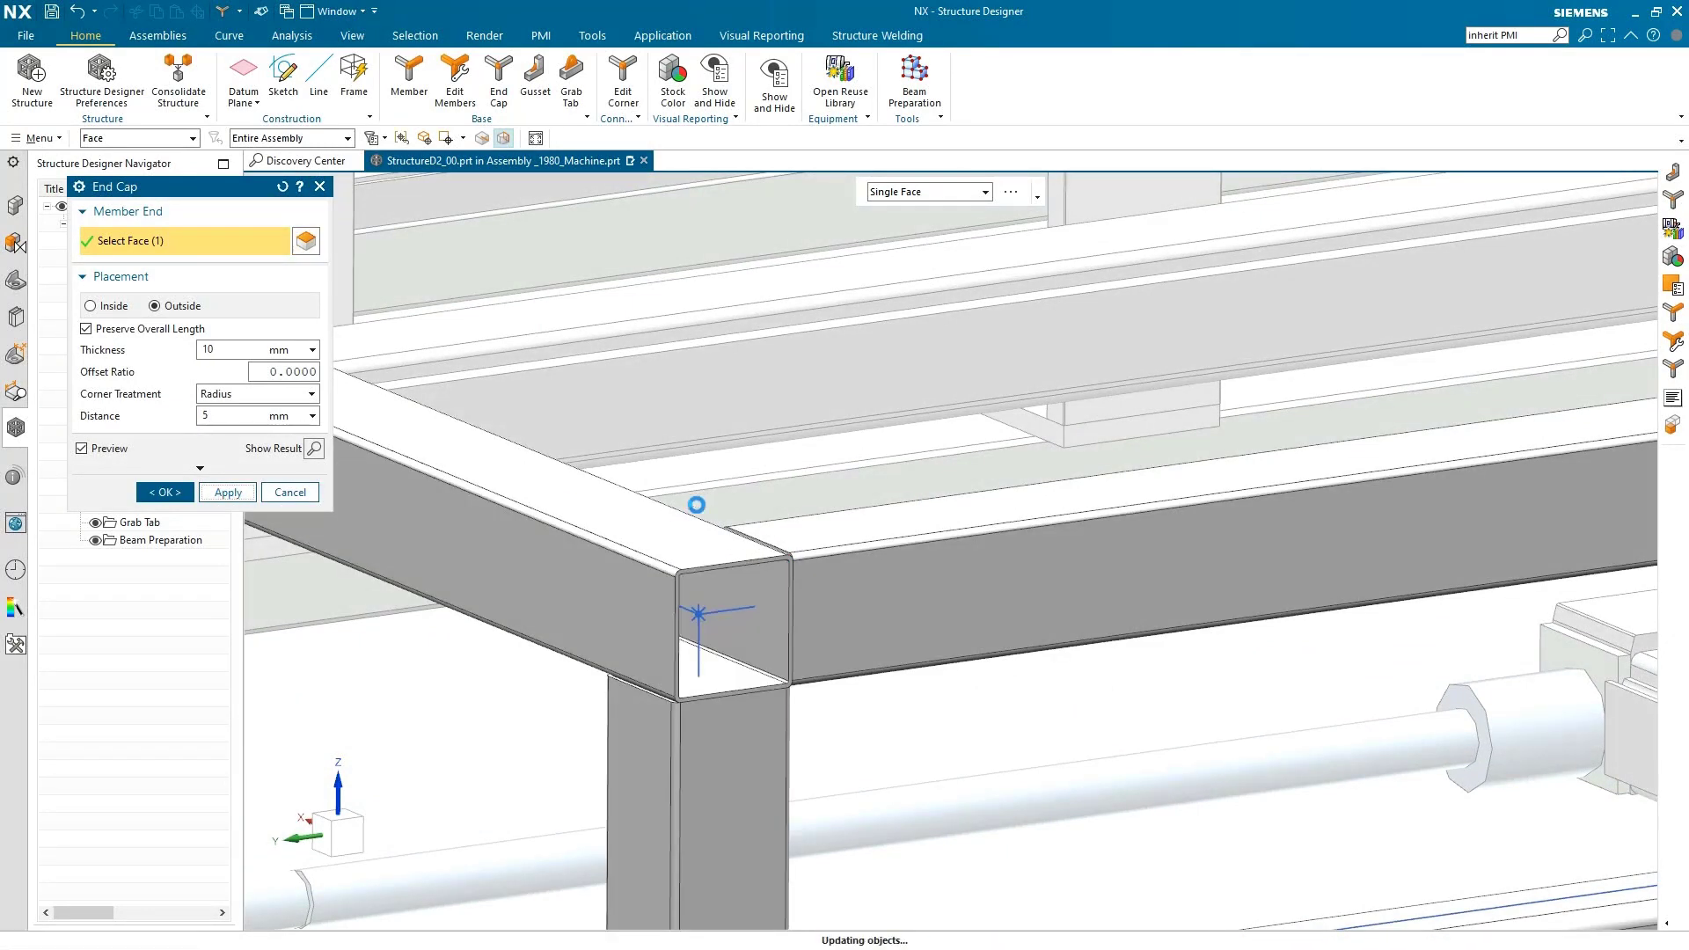
Close the open end of Square Tube_21 at the other top front corner with a 10 mm outside end cap
scroll(697, 503, down, 5)
scroll(697, 503, up, 5)
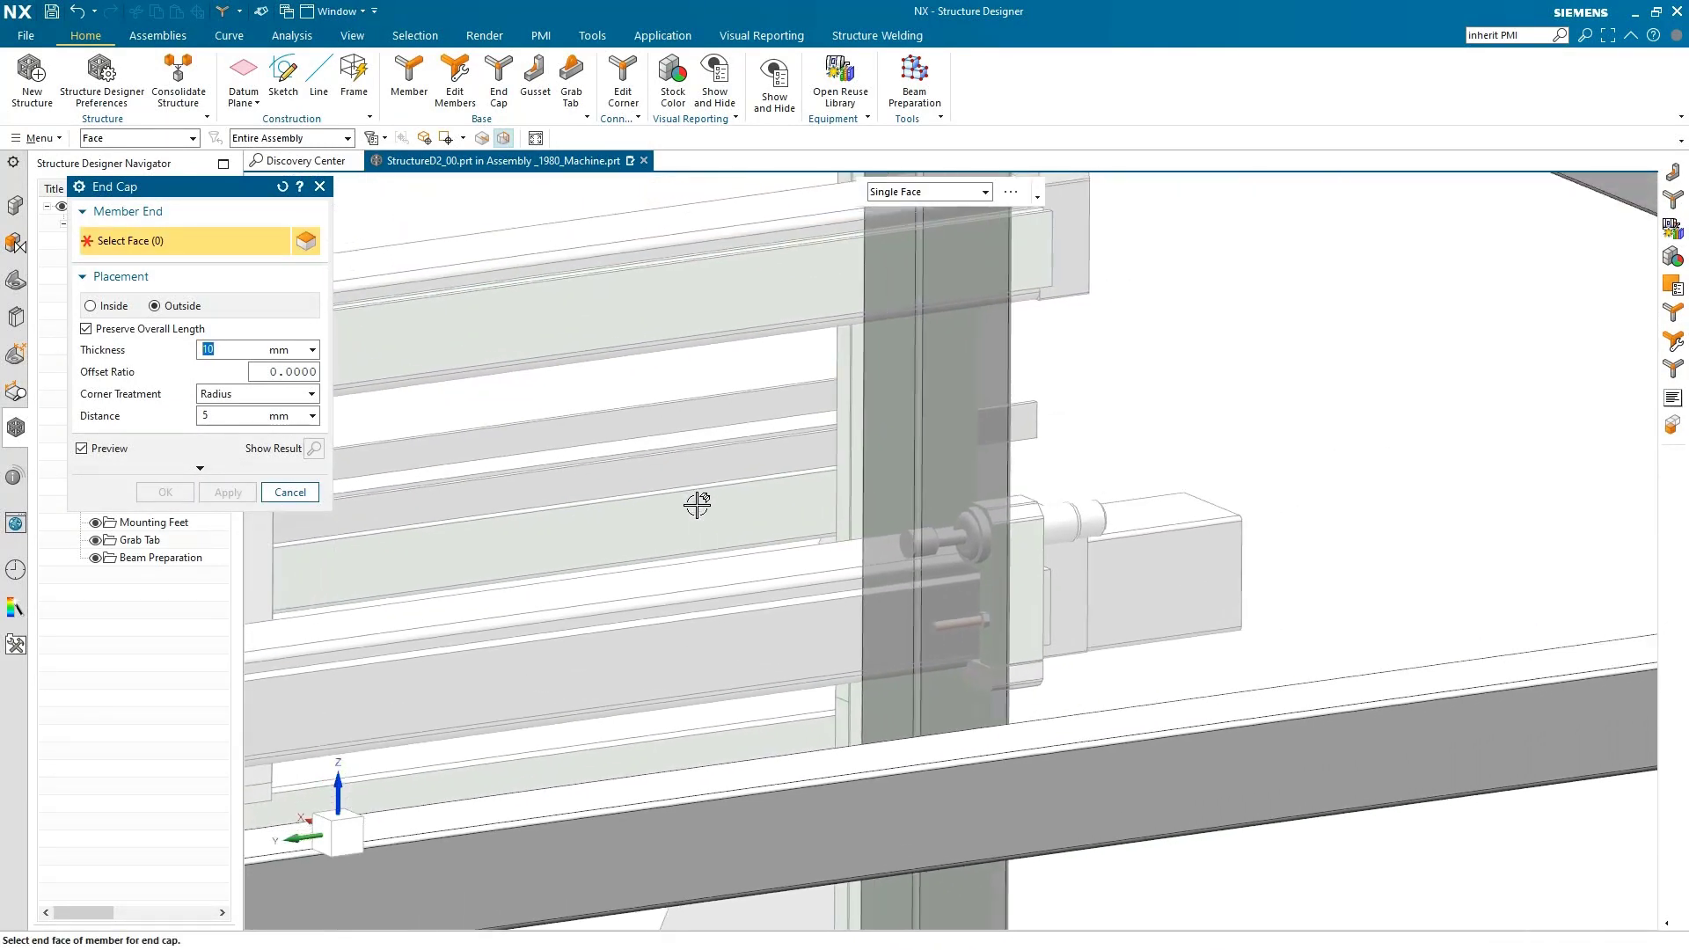
click(1185, 611)
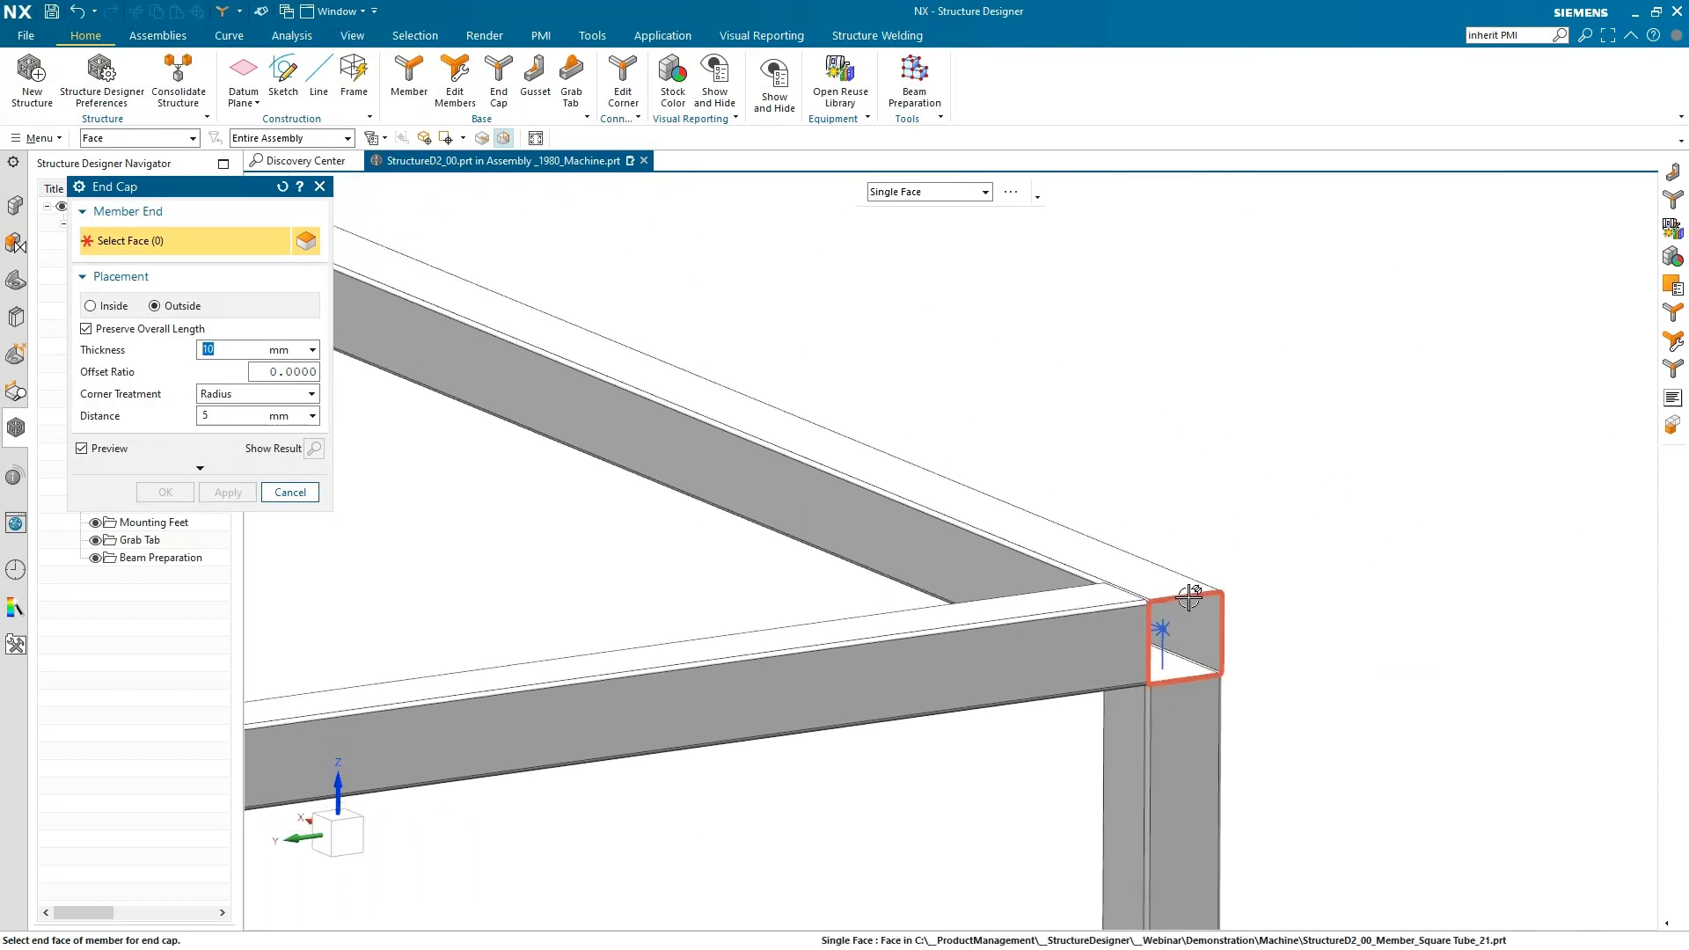
click(167, 493)
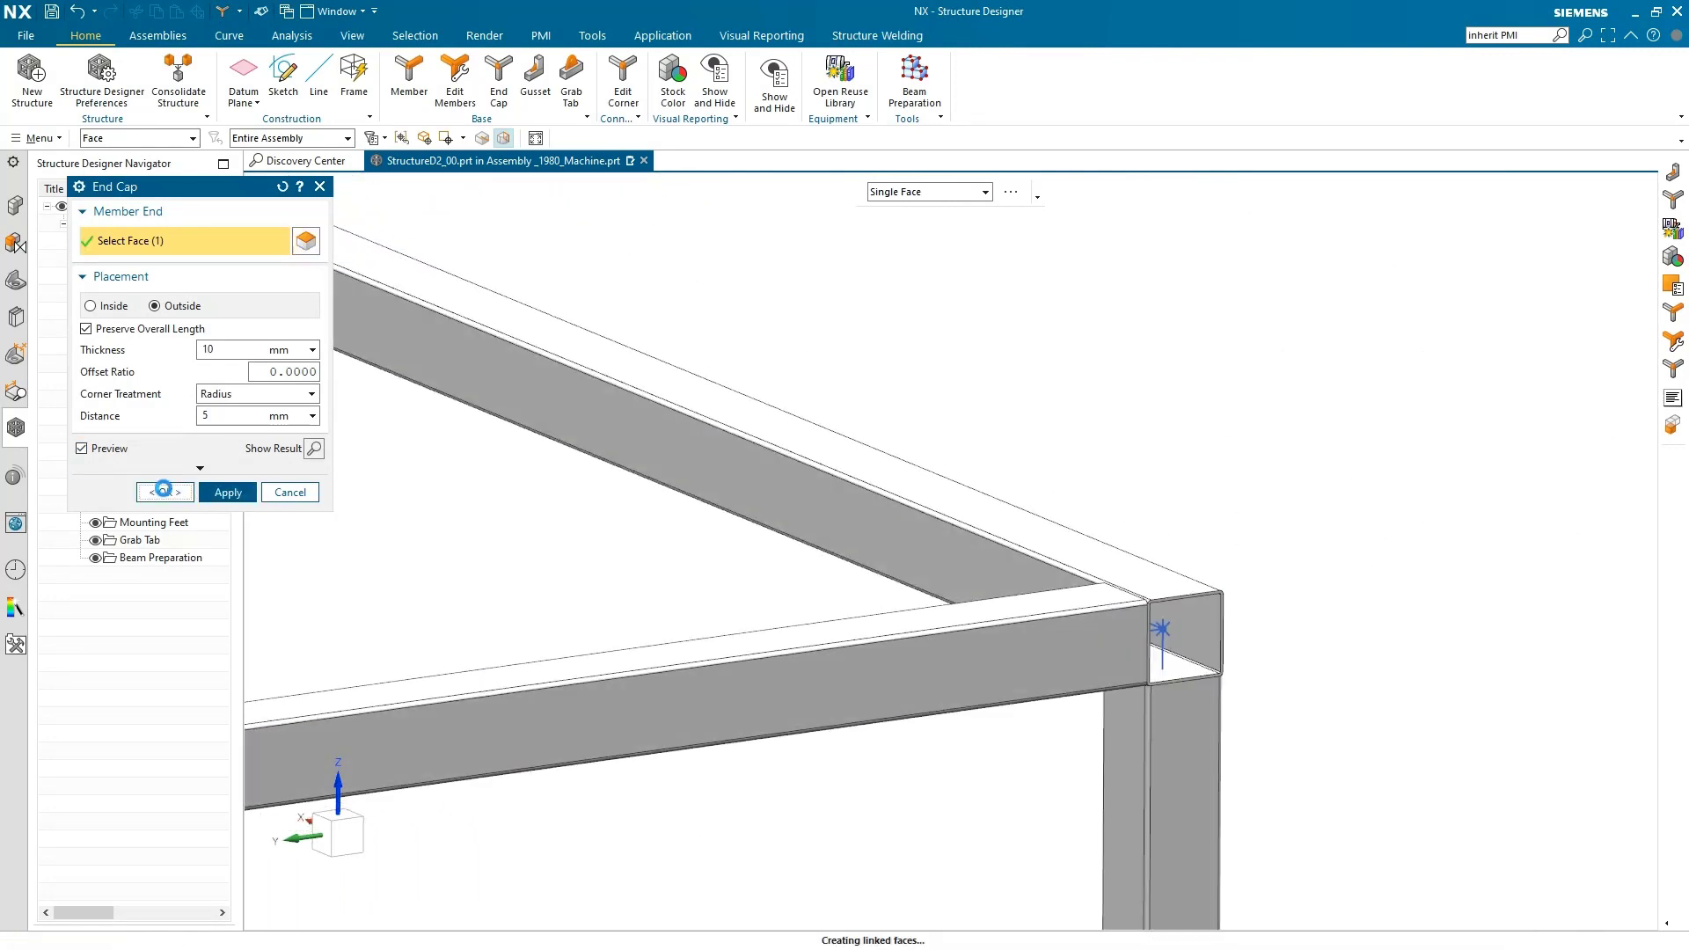
Add a Triangle With Nose gusset plate between the two inner tube faces at the first mitred top corner
scroll(719, 339, down, 5)
scroll(722, 334, up, 4)
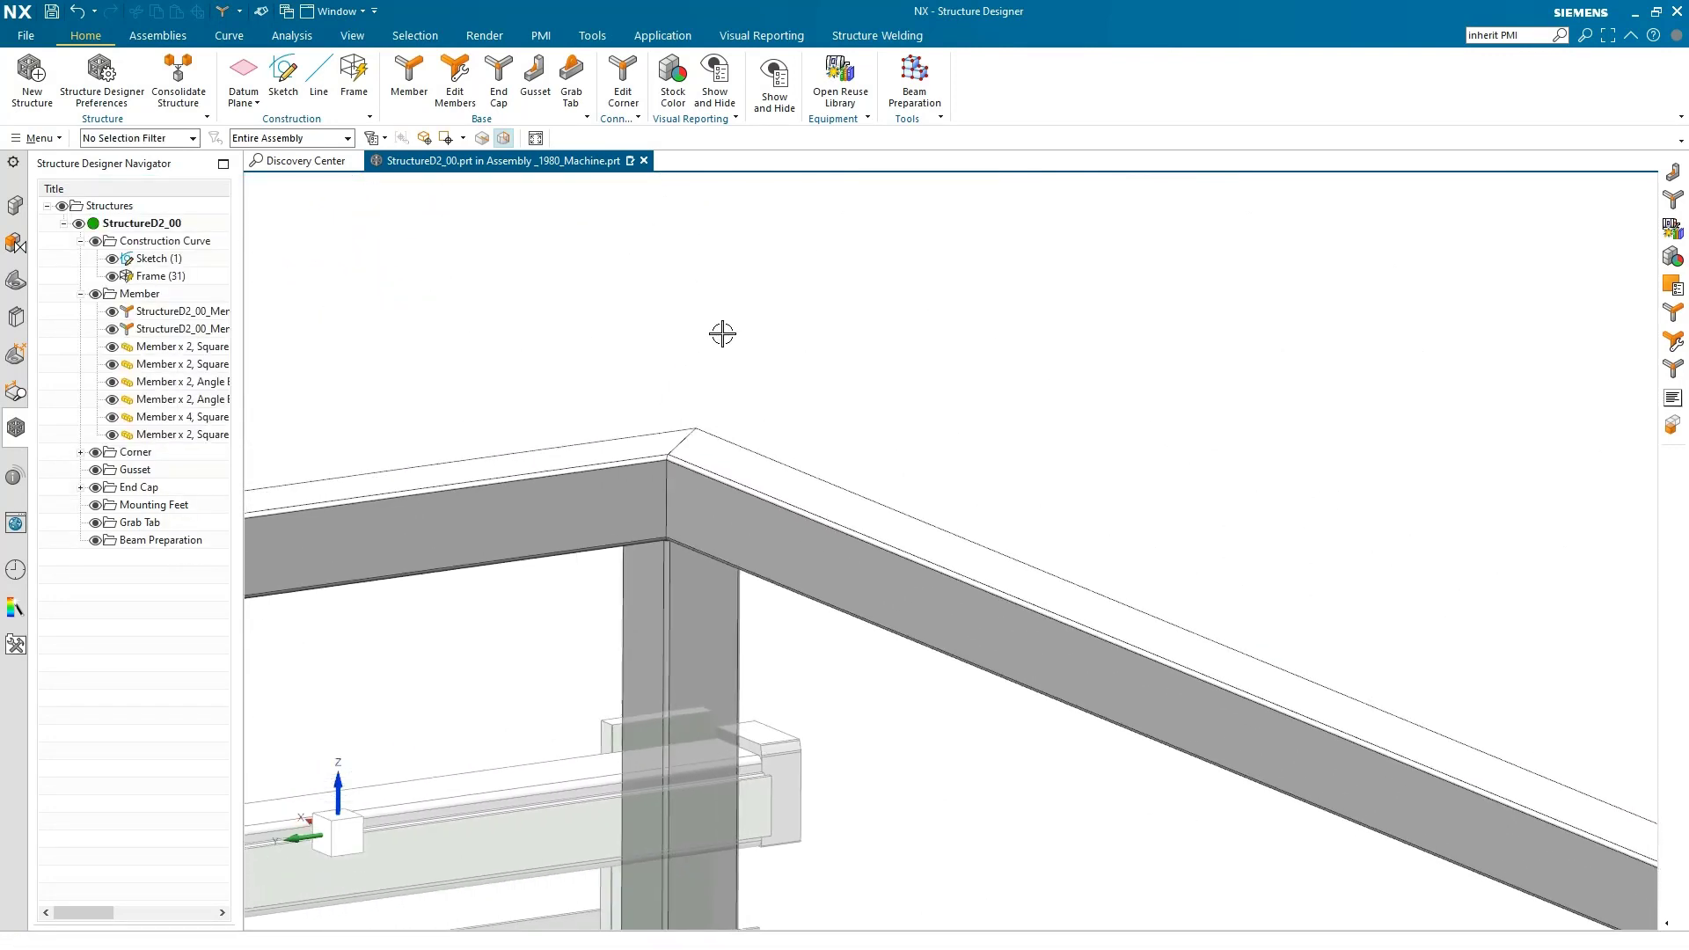
click(528, 79)
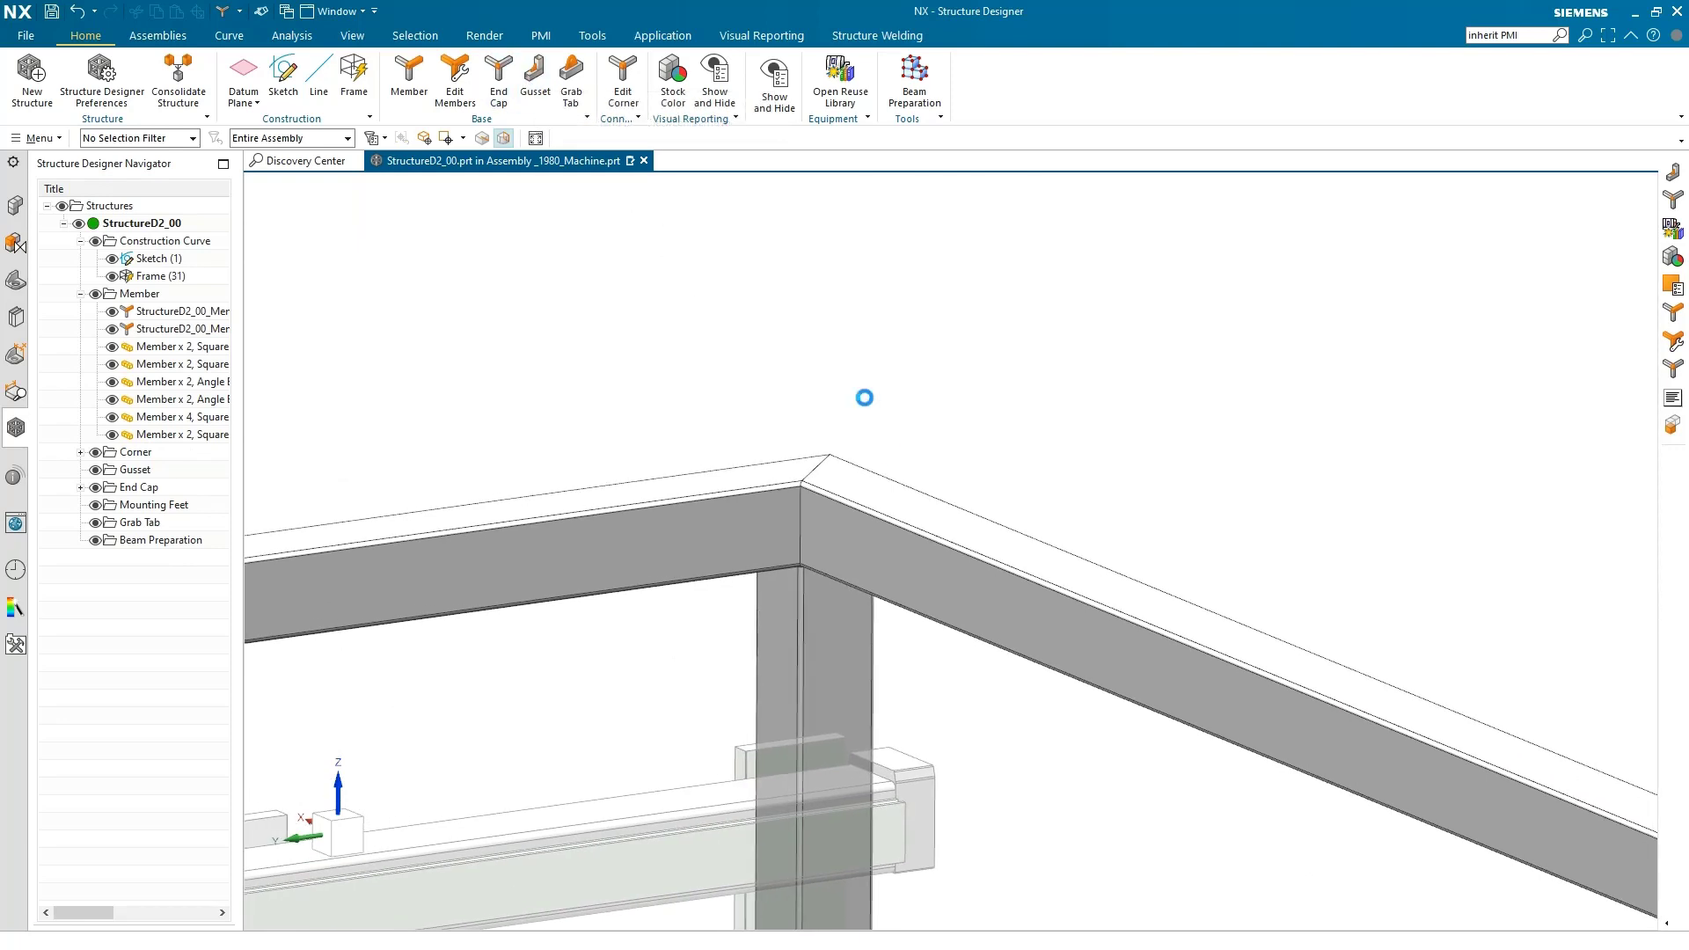
click(739, 530)
click(827, 532)
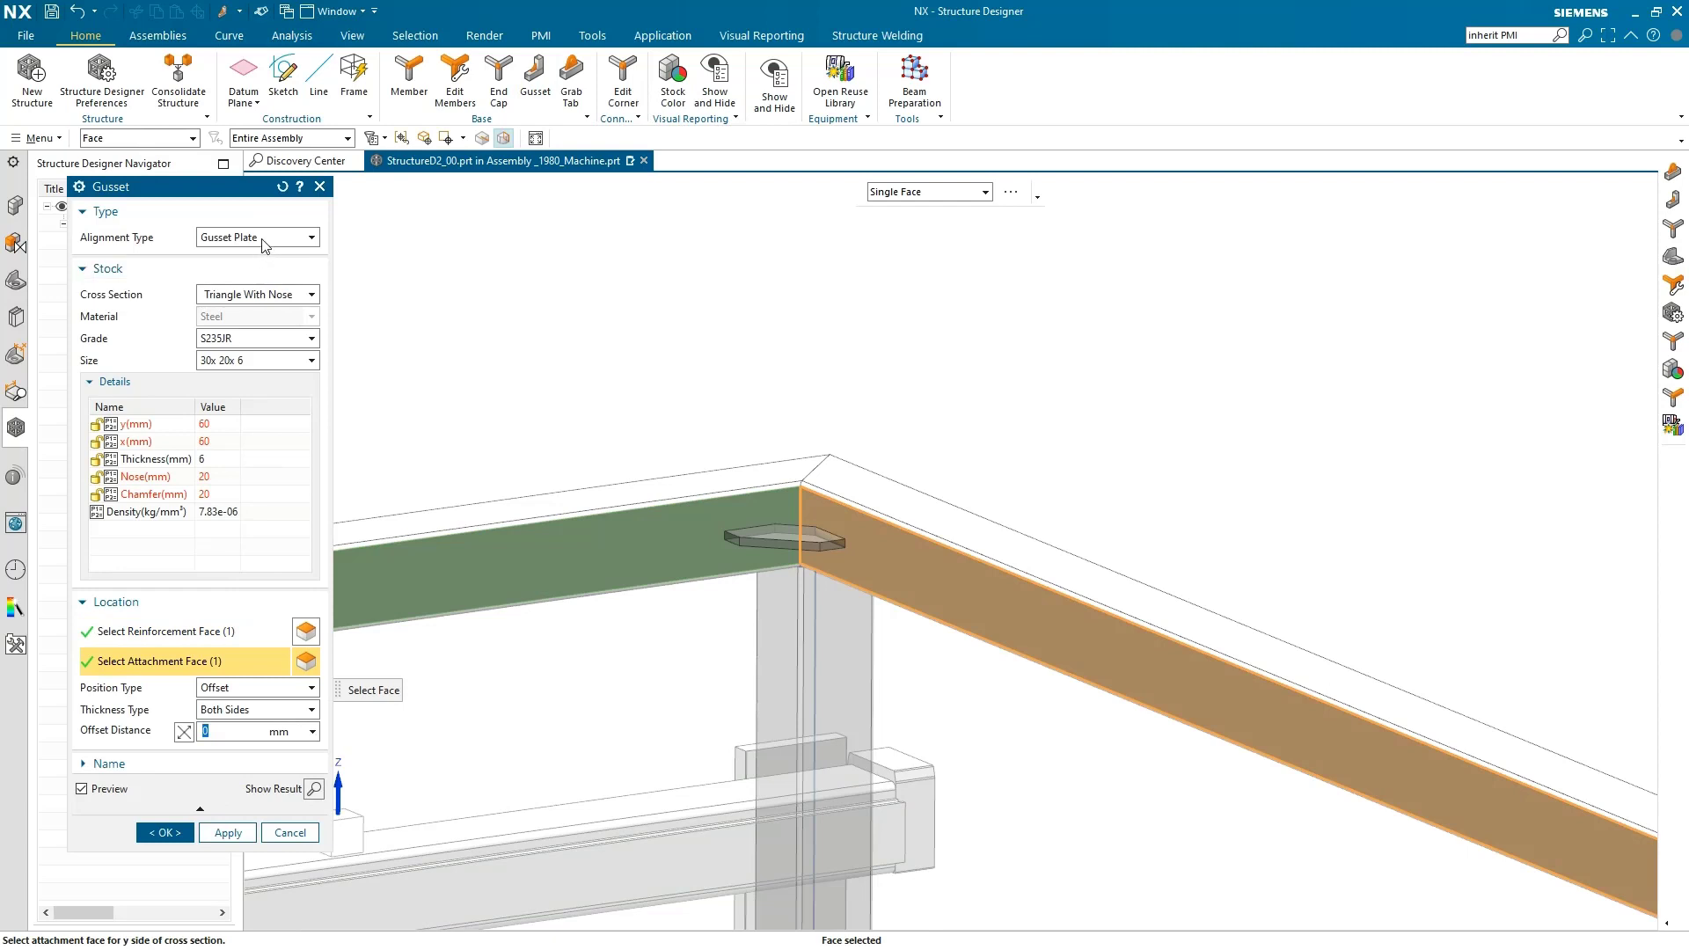
click(258, 256)
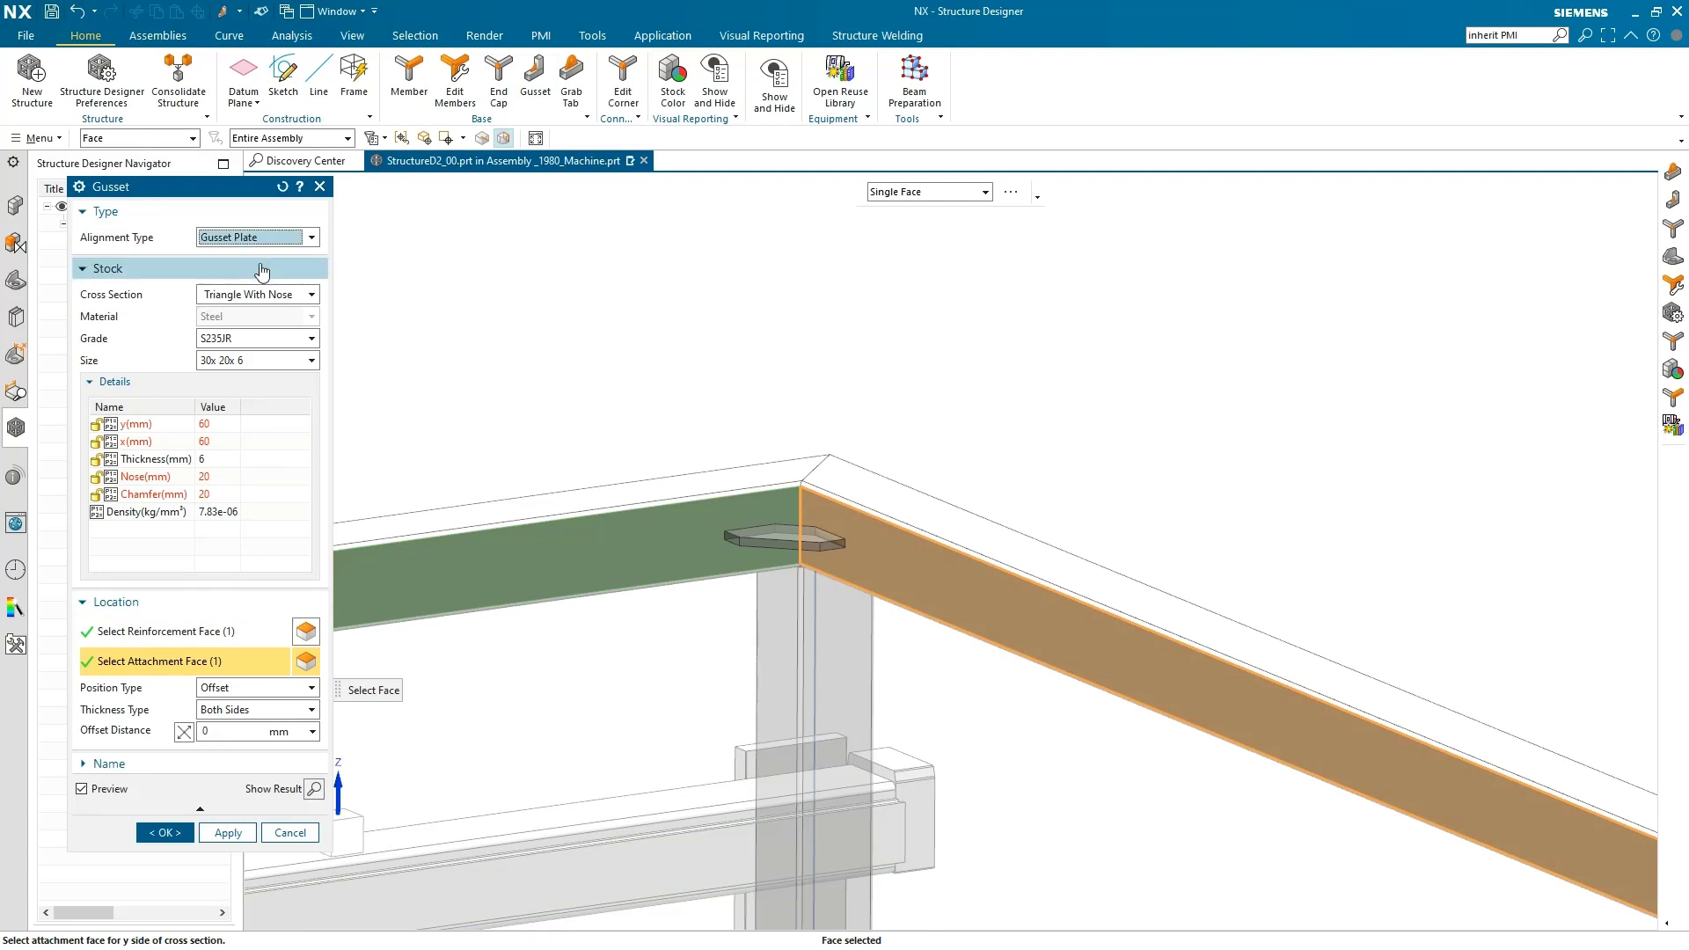
click(256, 298)
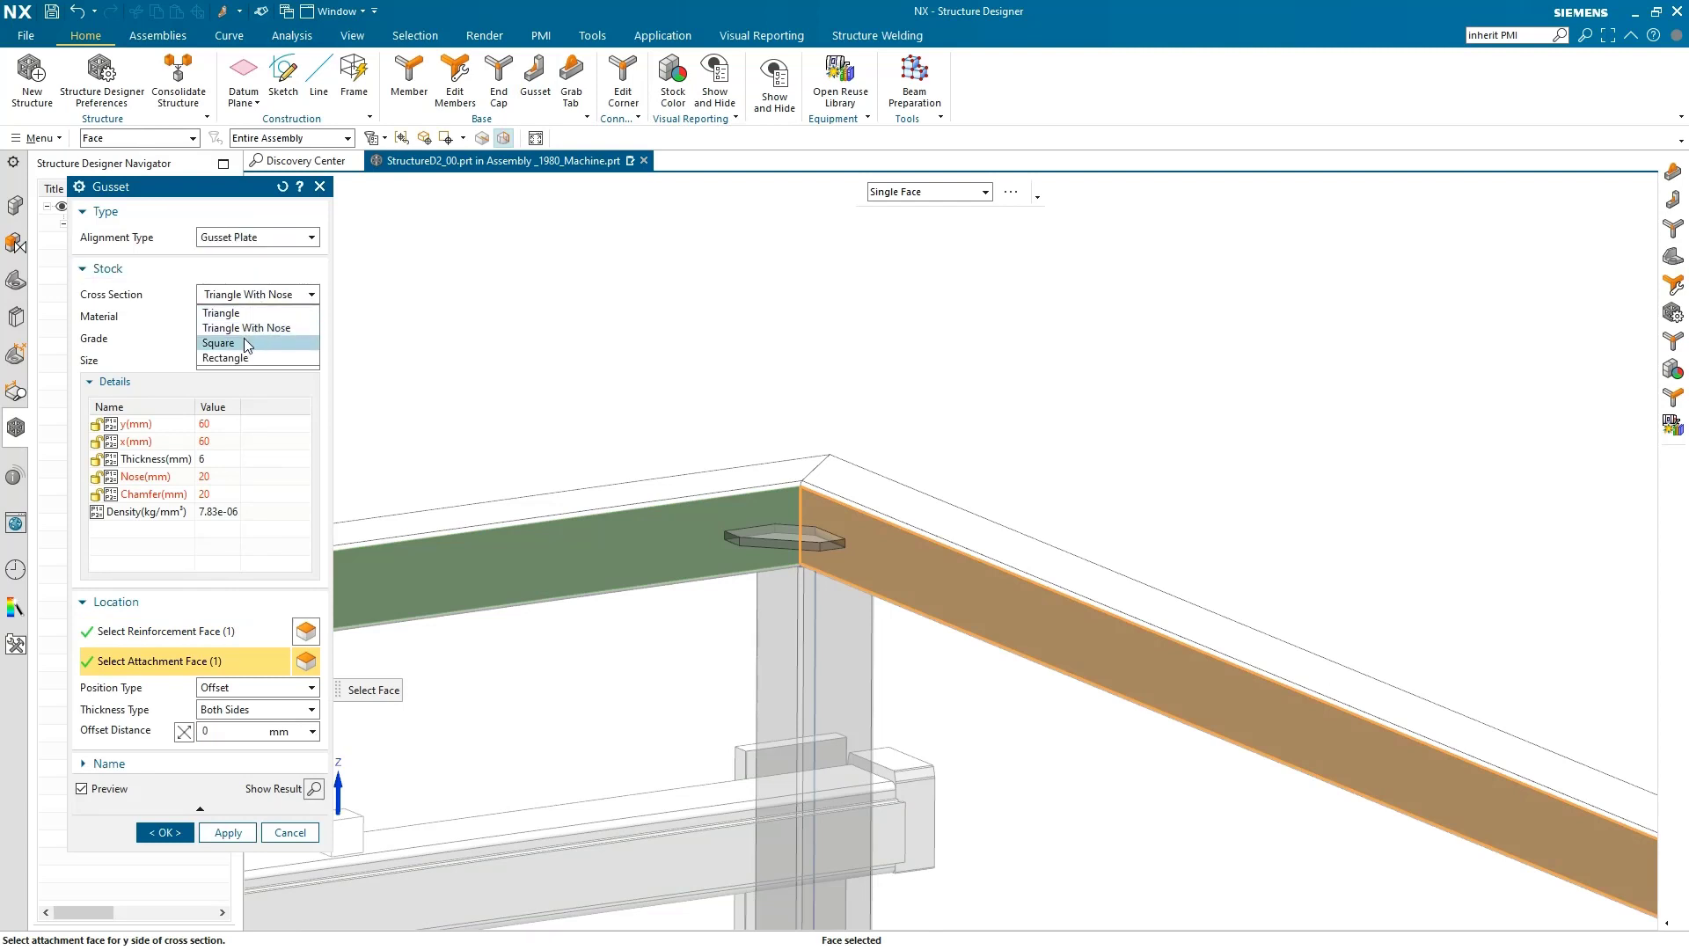
click(247, 328)
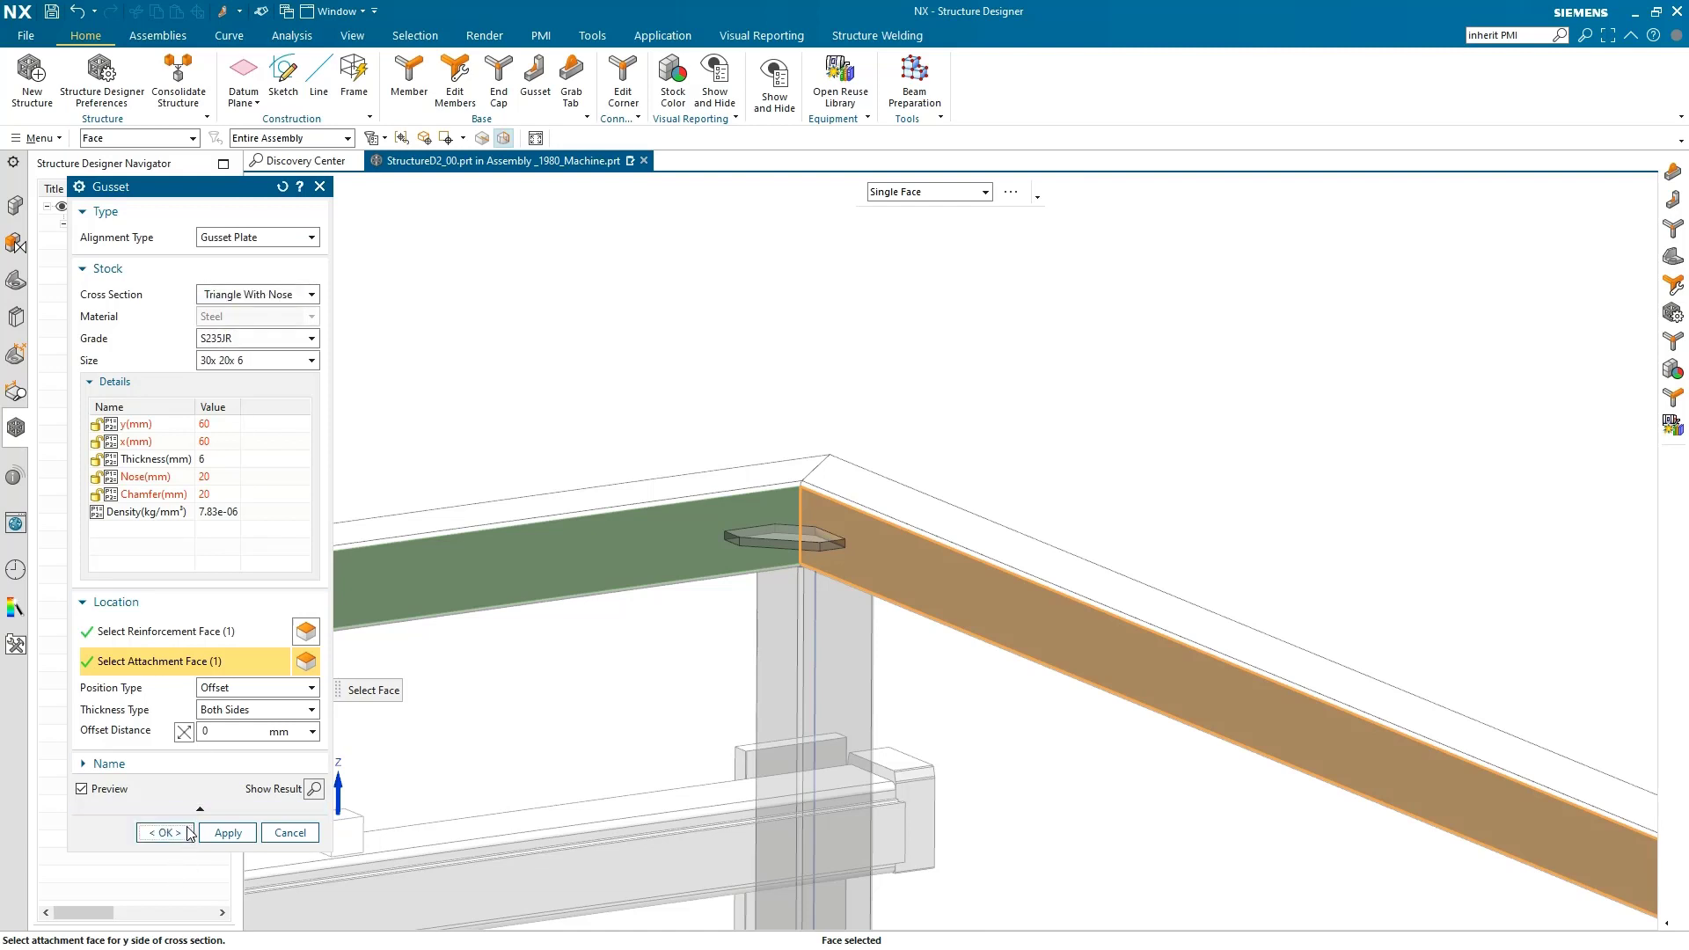
click(164, 833)
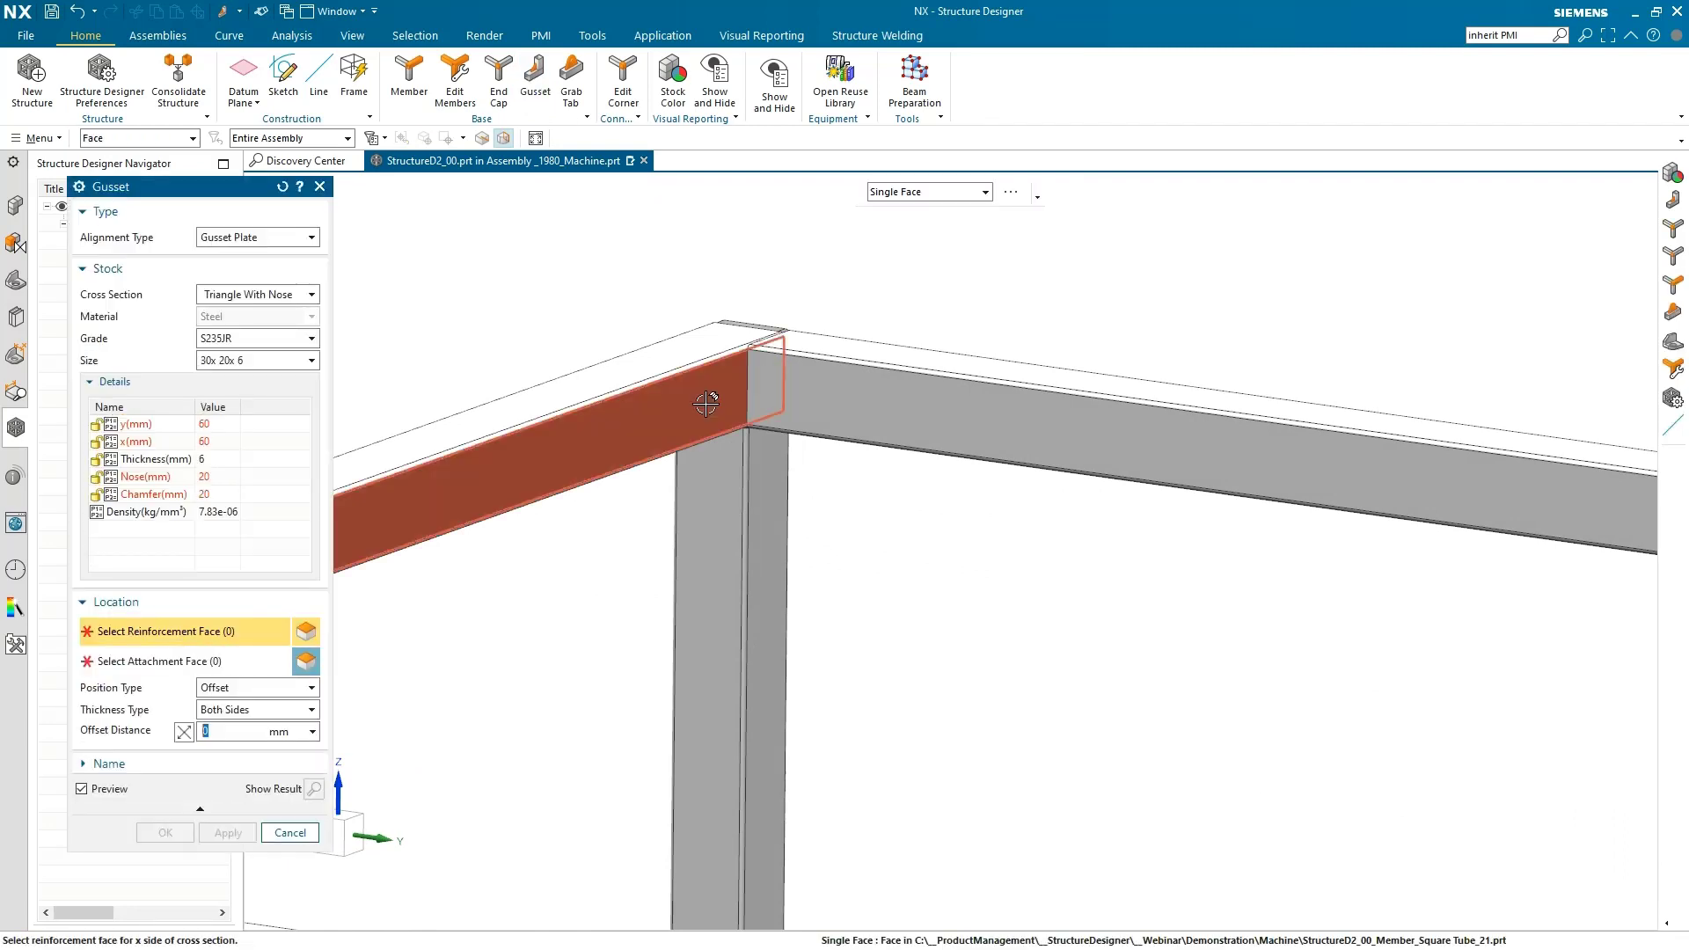
Place a Triangle With Nose gusset plate inside the capped top corner between Square Tube_21 and the adjoining cross tube
click(603, 396)
click(806, 403)
click(228, 832)
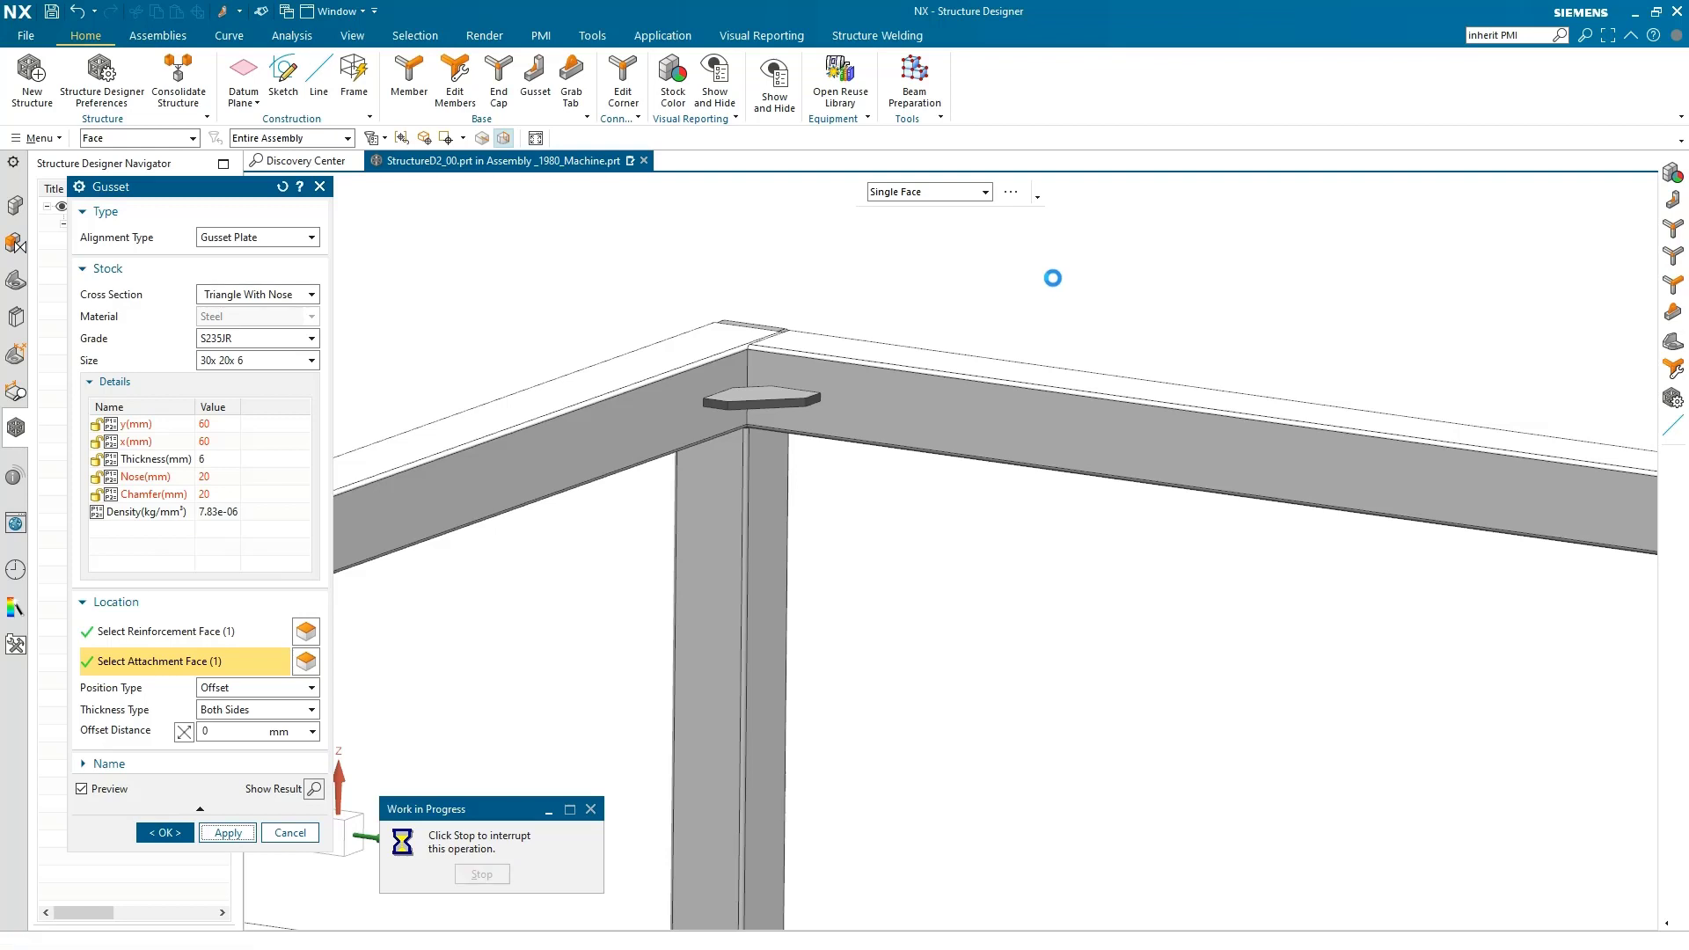
Place a matching gusset plate at the other capped top corner, at the opposite end of the cross tube
middle_drag(1210, 276, 1218, 334)
click(1226, 449)
click(1310, 453)
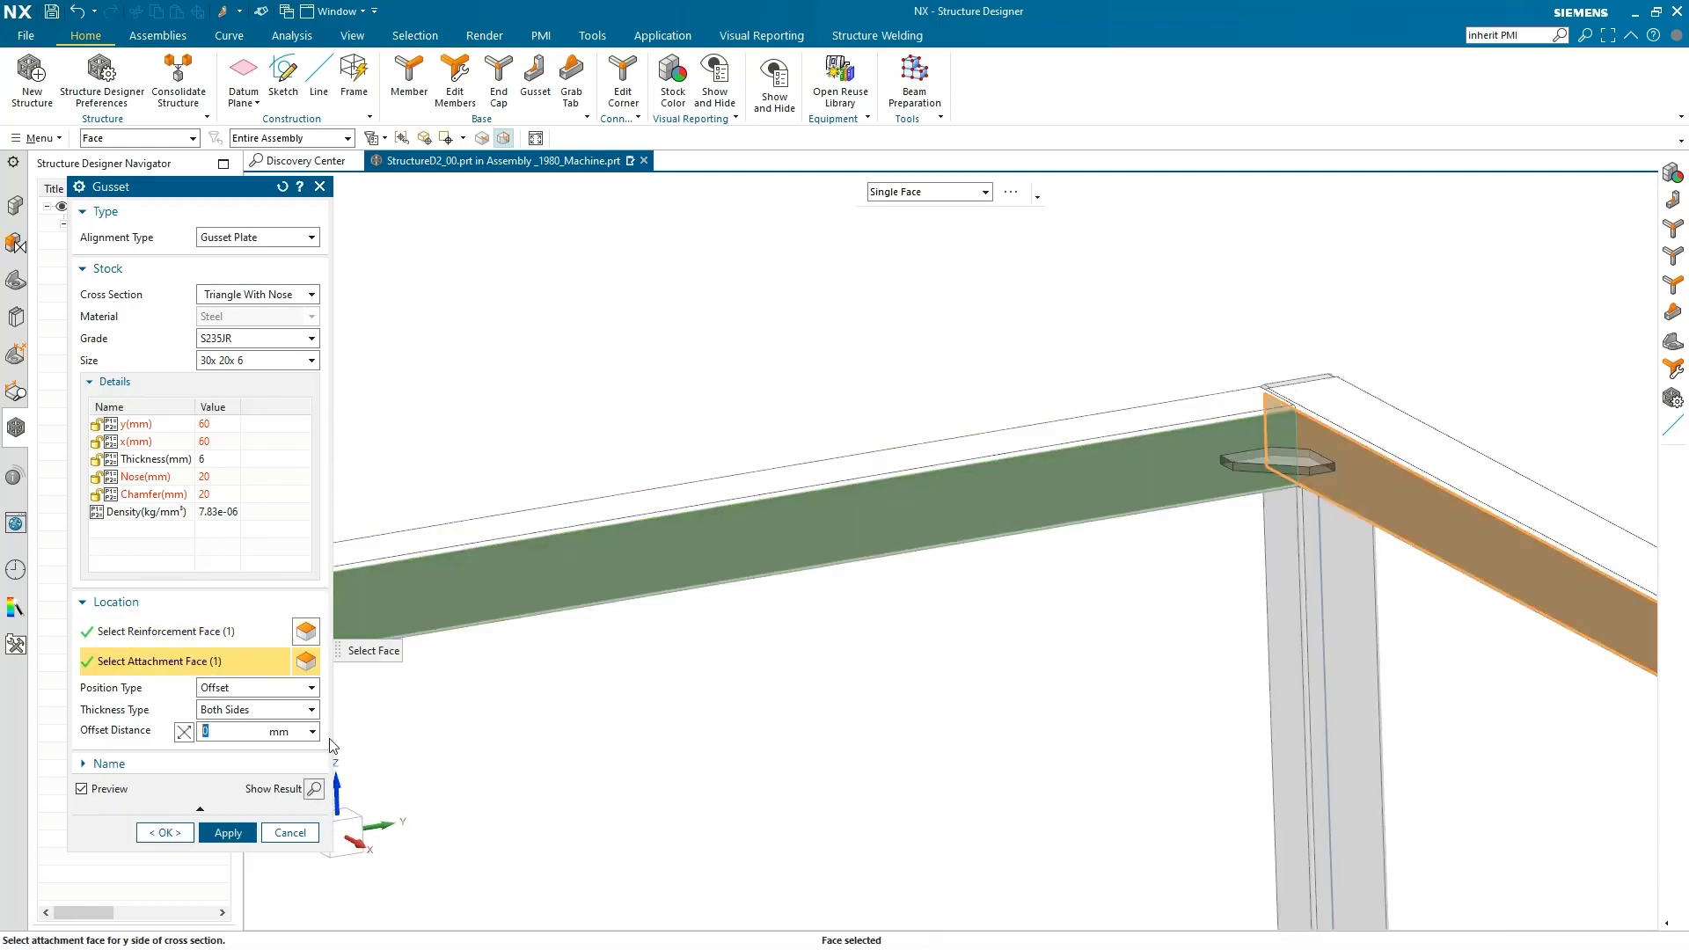
click(228, 832)
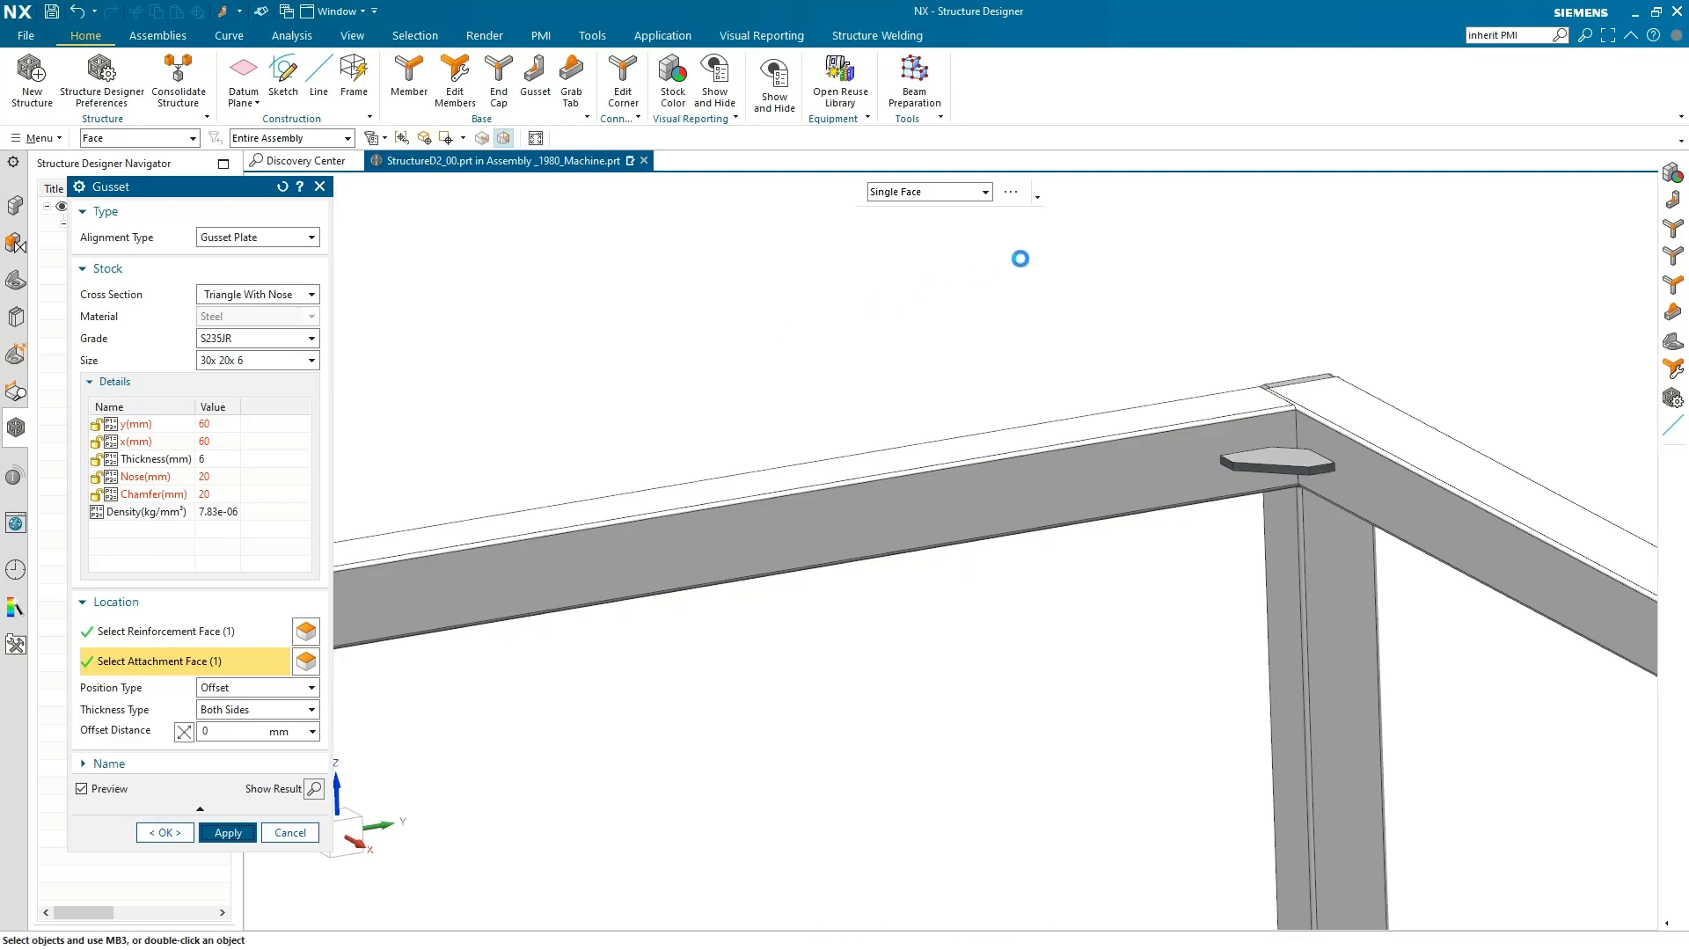
Add the same gusset plate to the inner faces of the remaining mitred top corner and finish the gussets
middle_drag(1021, 257, 1037, 358)
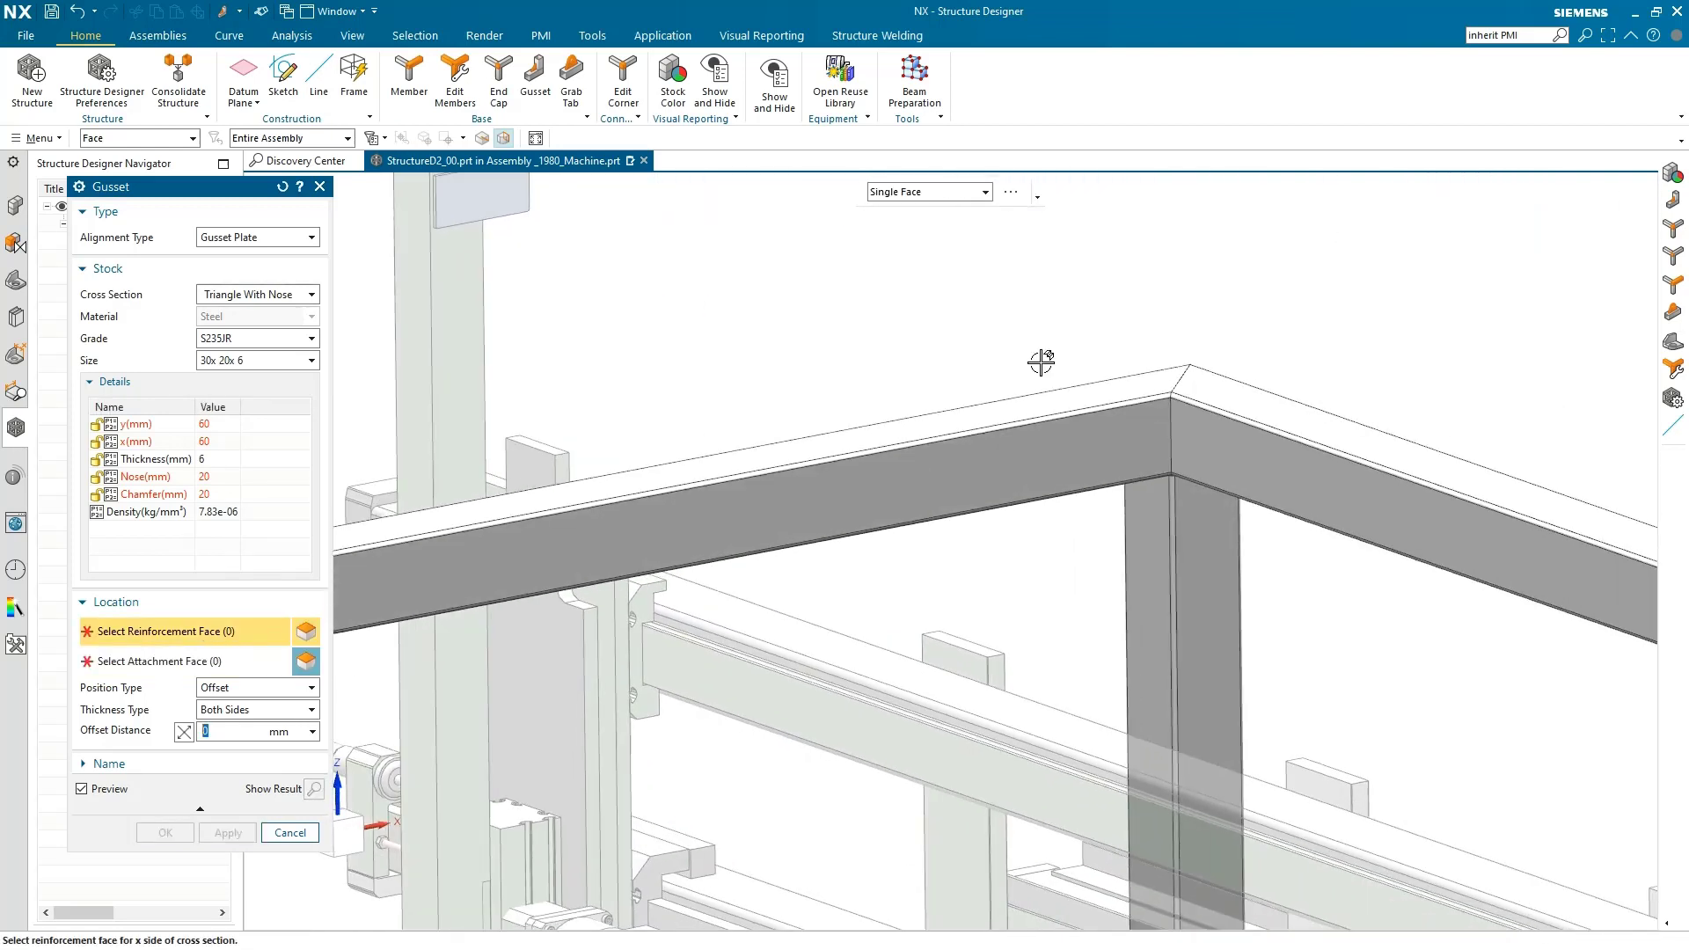
click(1092, 446)
click(1224, 463)
click(175, 831)
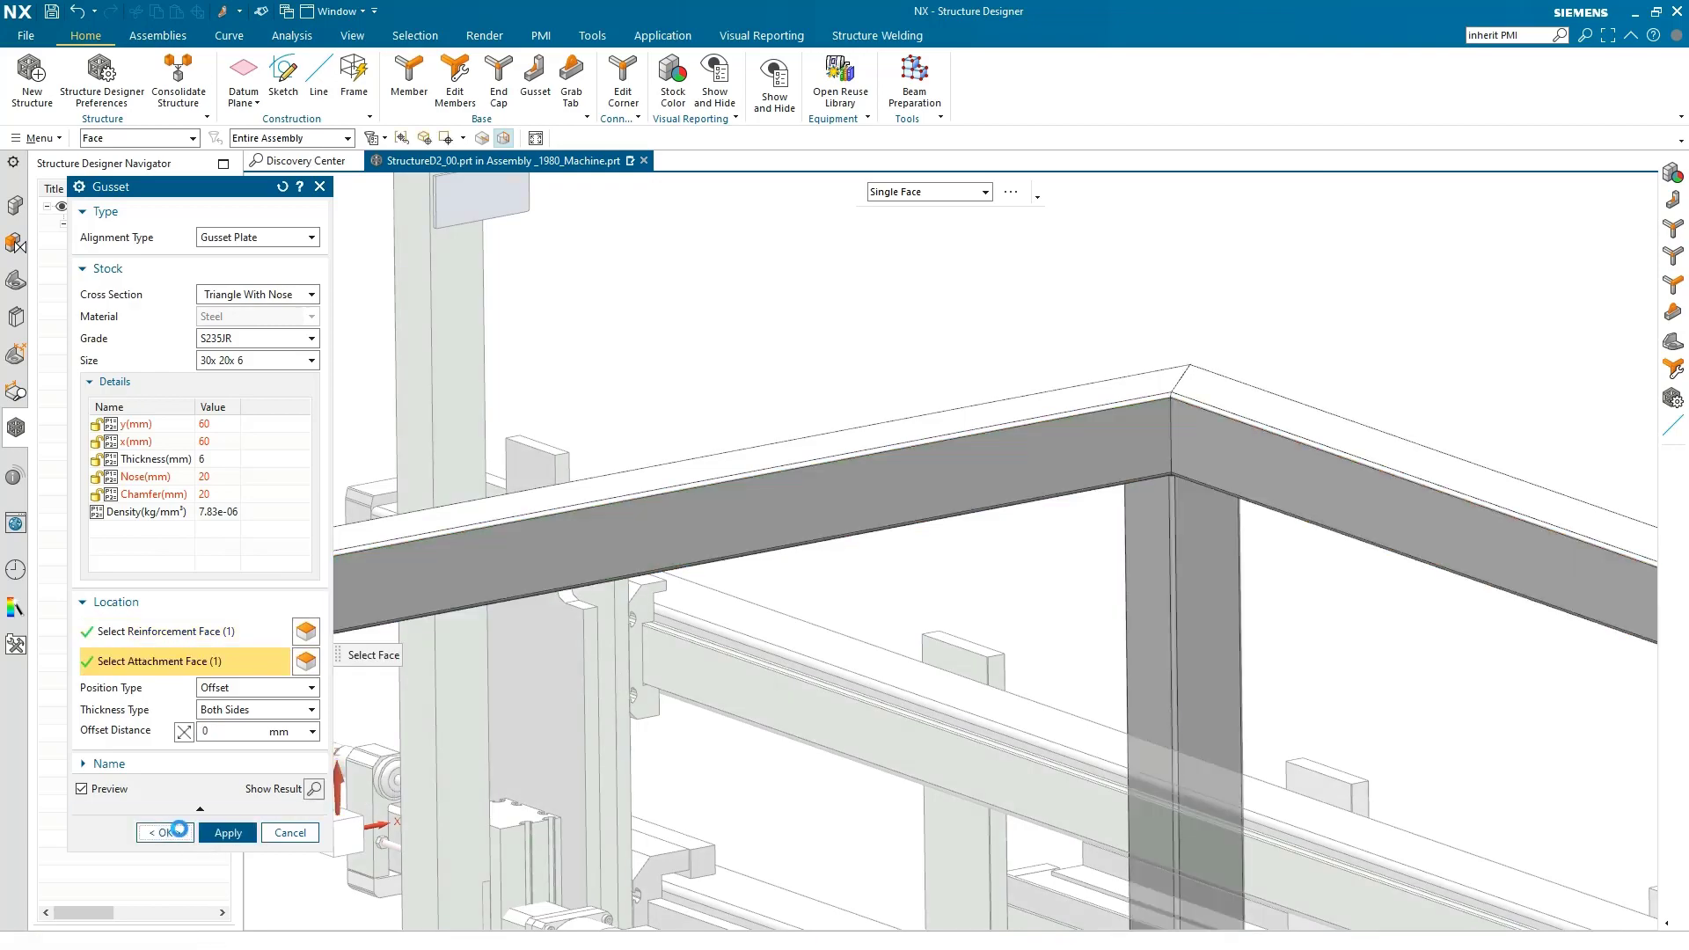
Add a vertical Triangle grab tab on top of Square Tube_20 near its first end, with 100 mm and 25 mm offsets
key(ctrl+f)
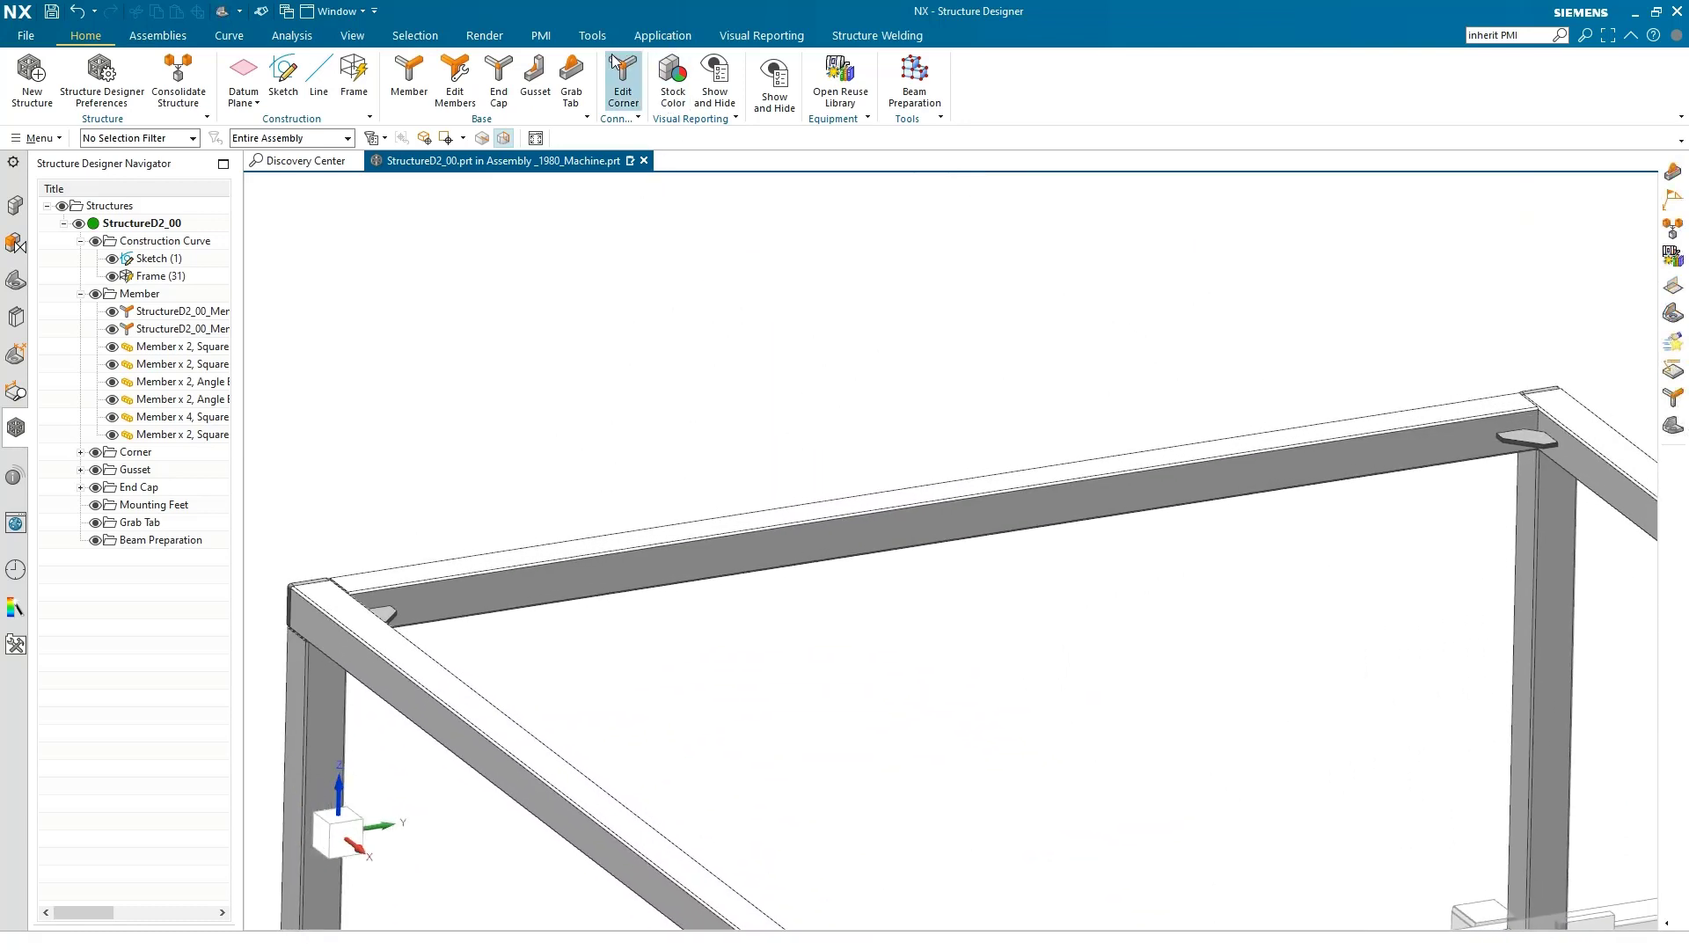
click(574, 75)
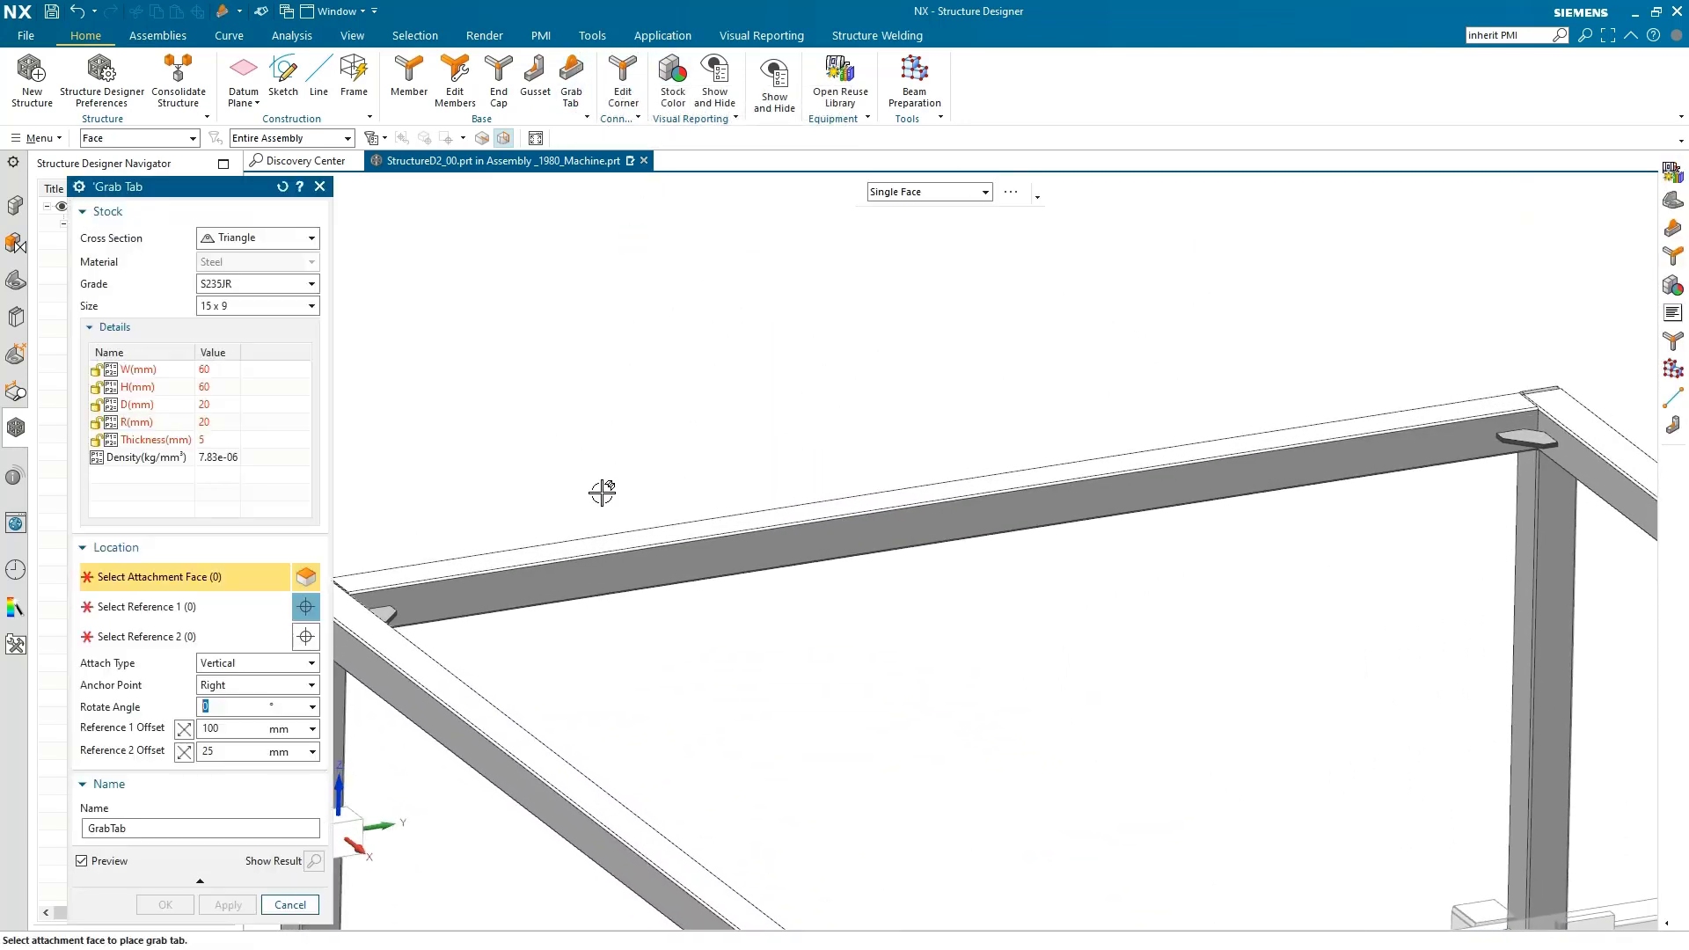
click(446, 501)
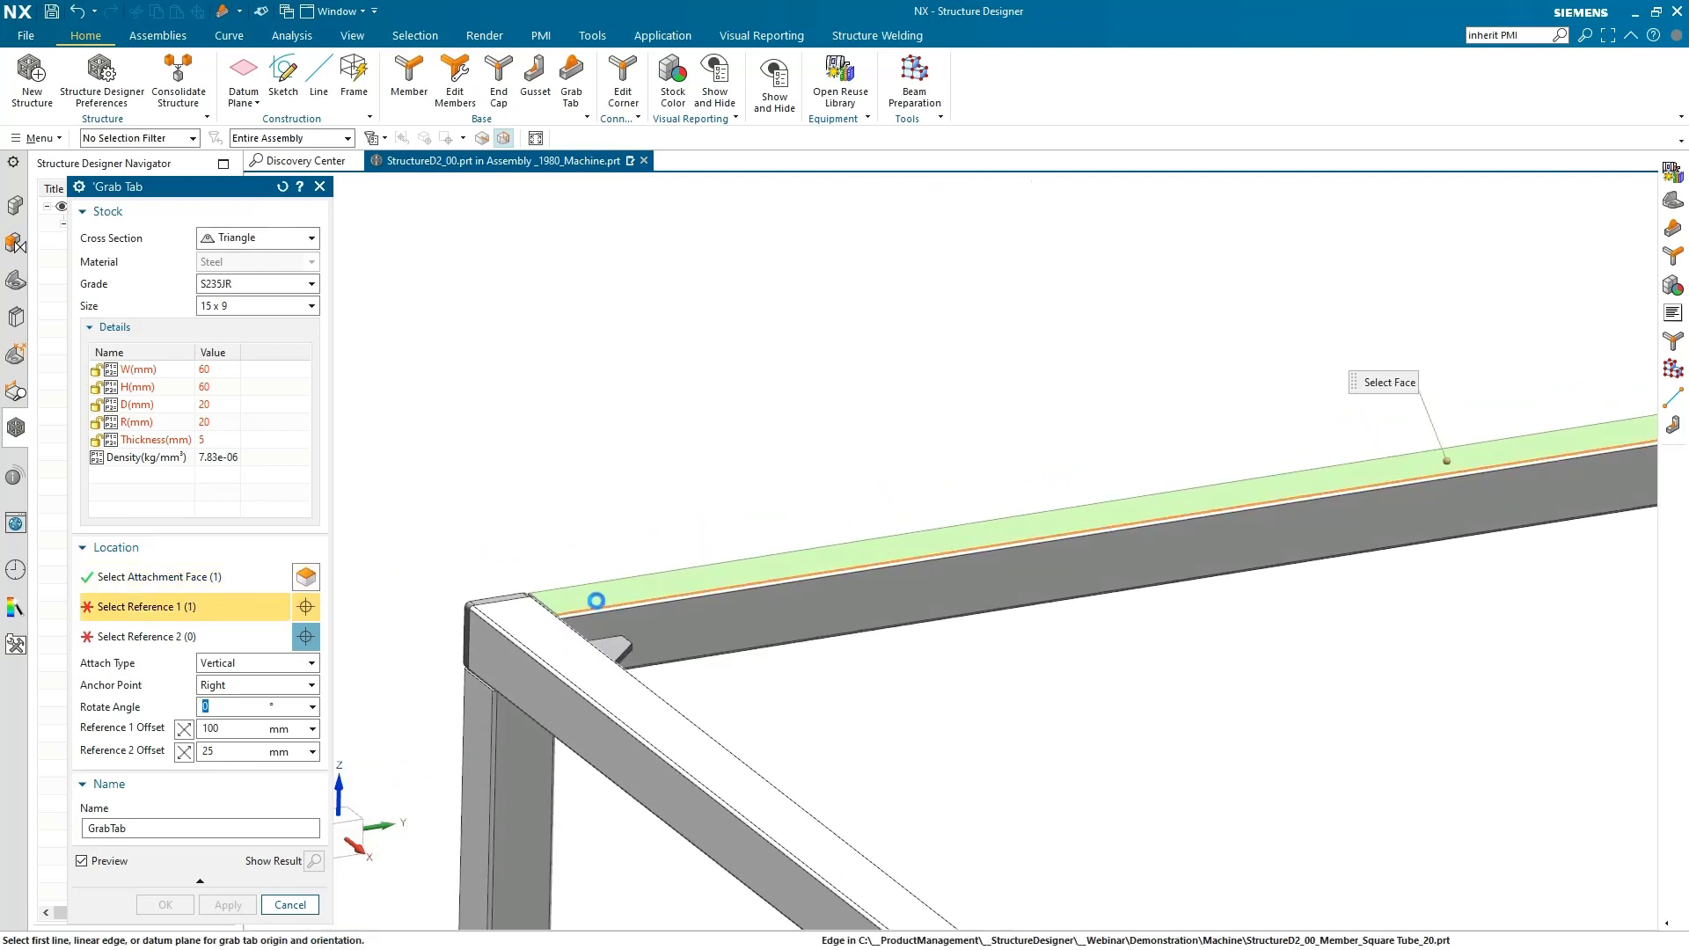
click(549, 600)
click(546, 602)
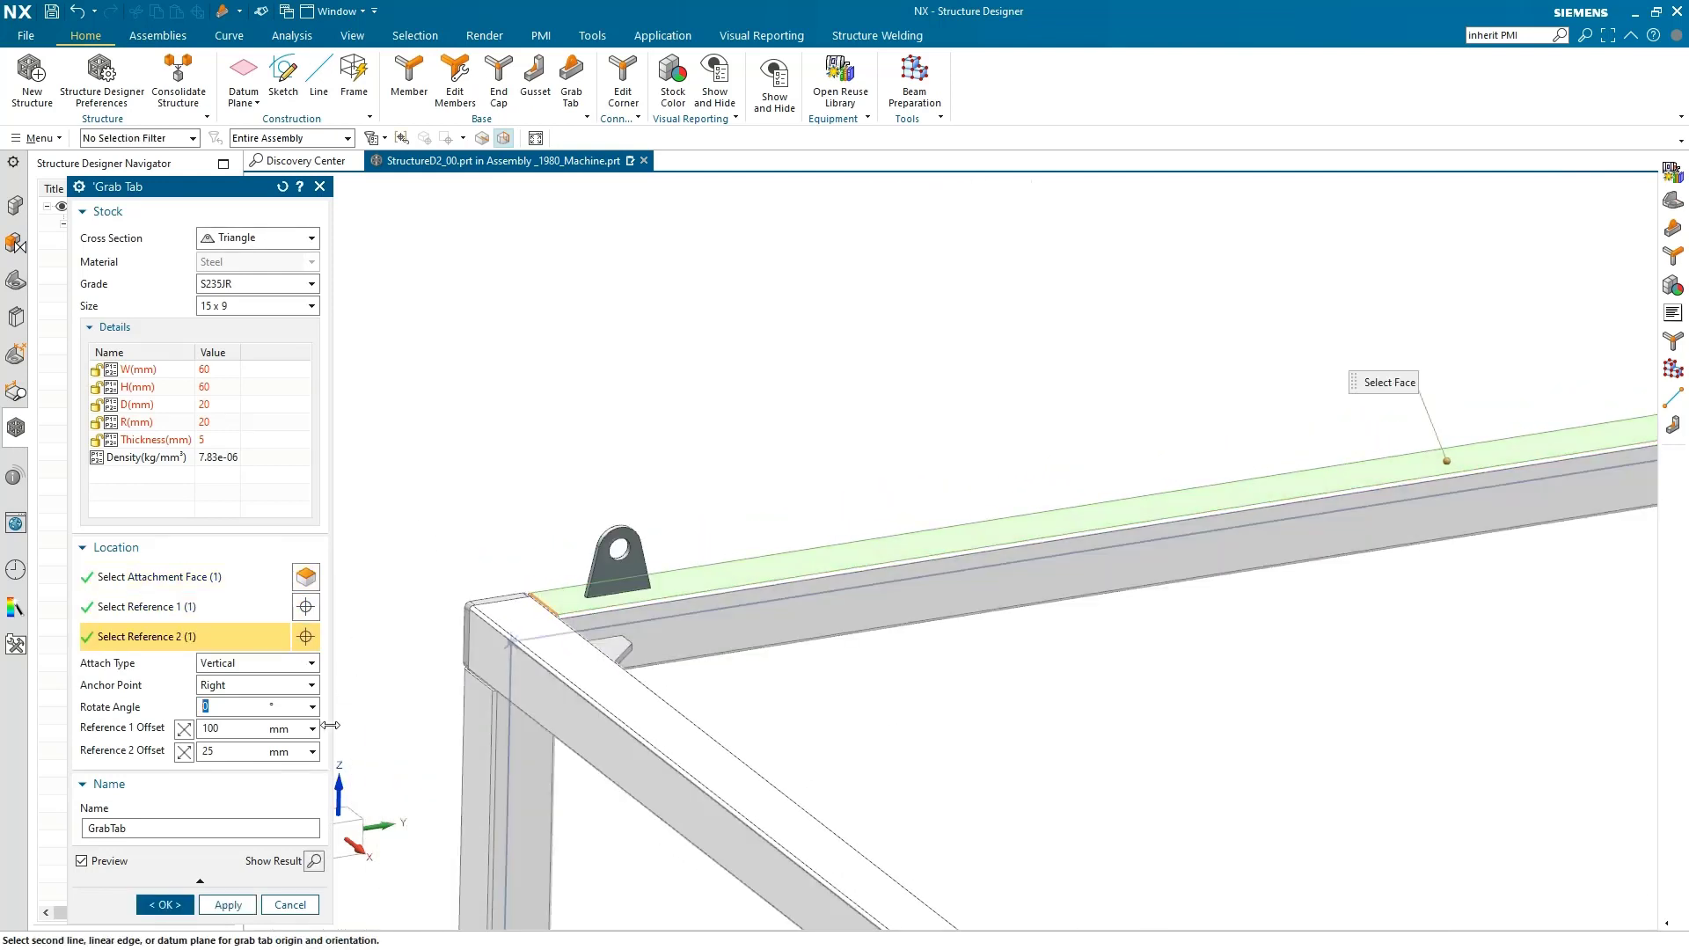
click(230, 905)
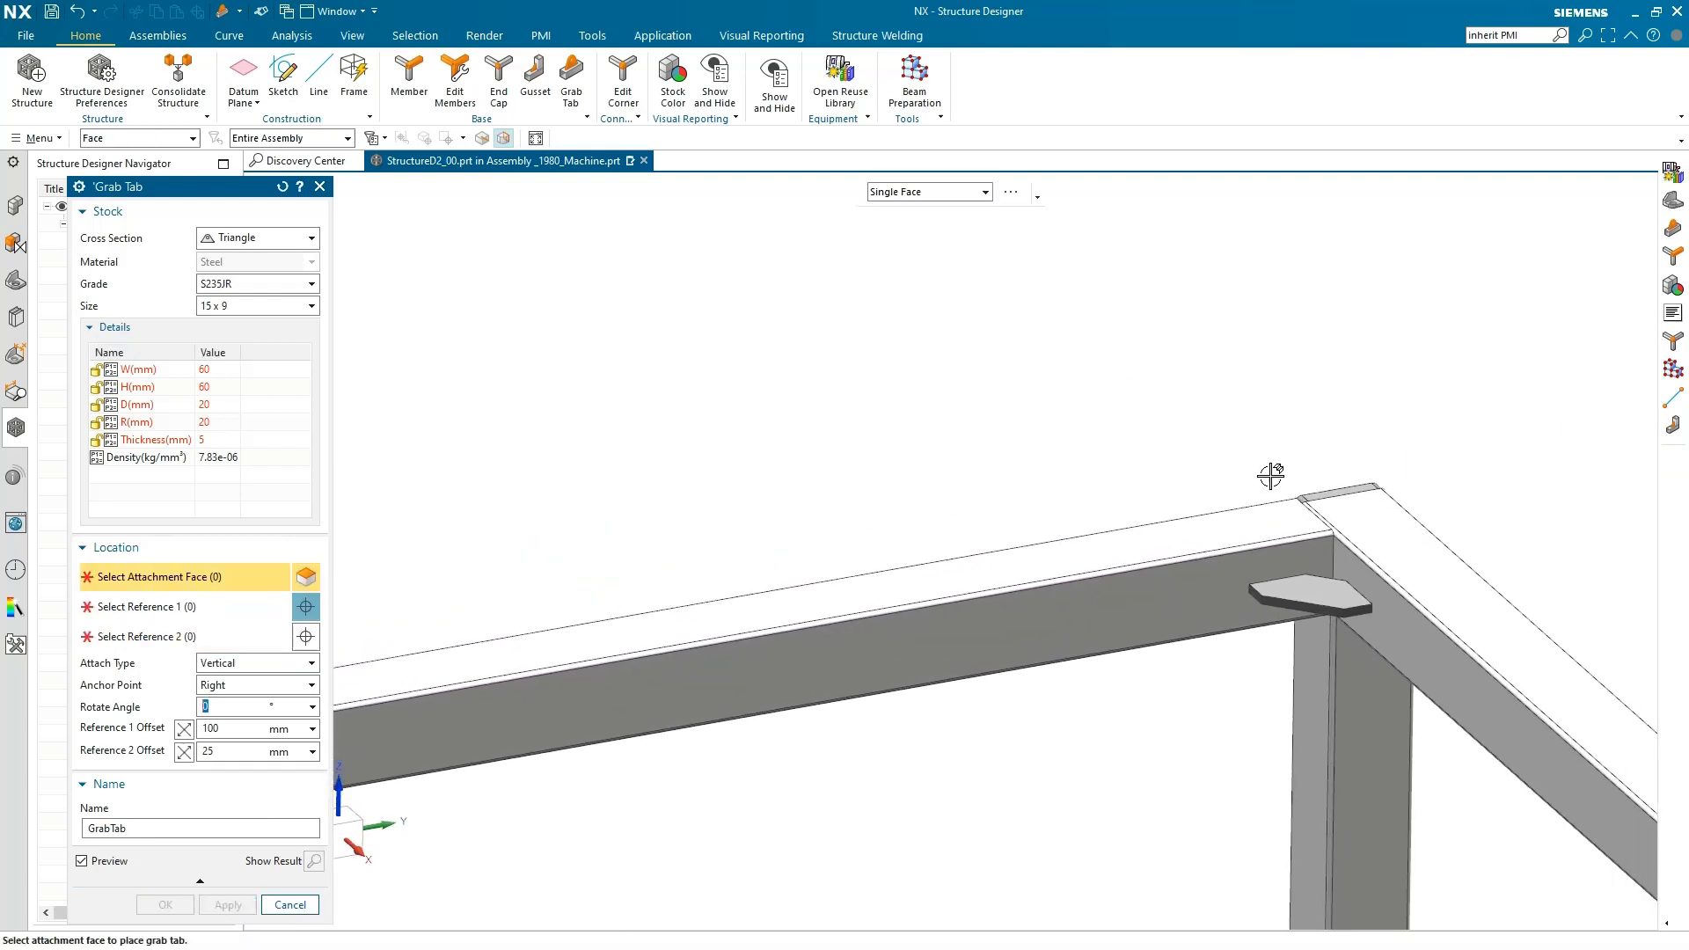
Add a second vertical grab tab at the opposite end of the same top tube, offset 100 mm and 25 mm
click(1247, 521)
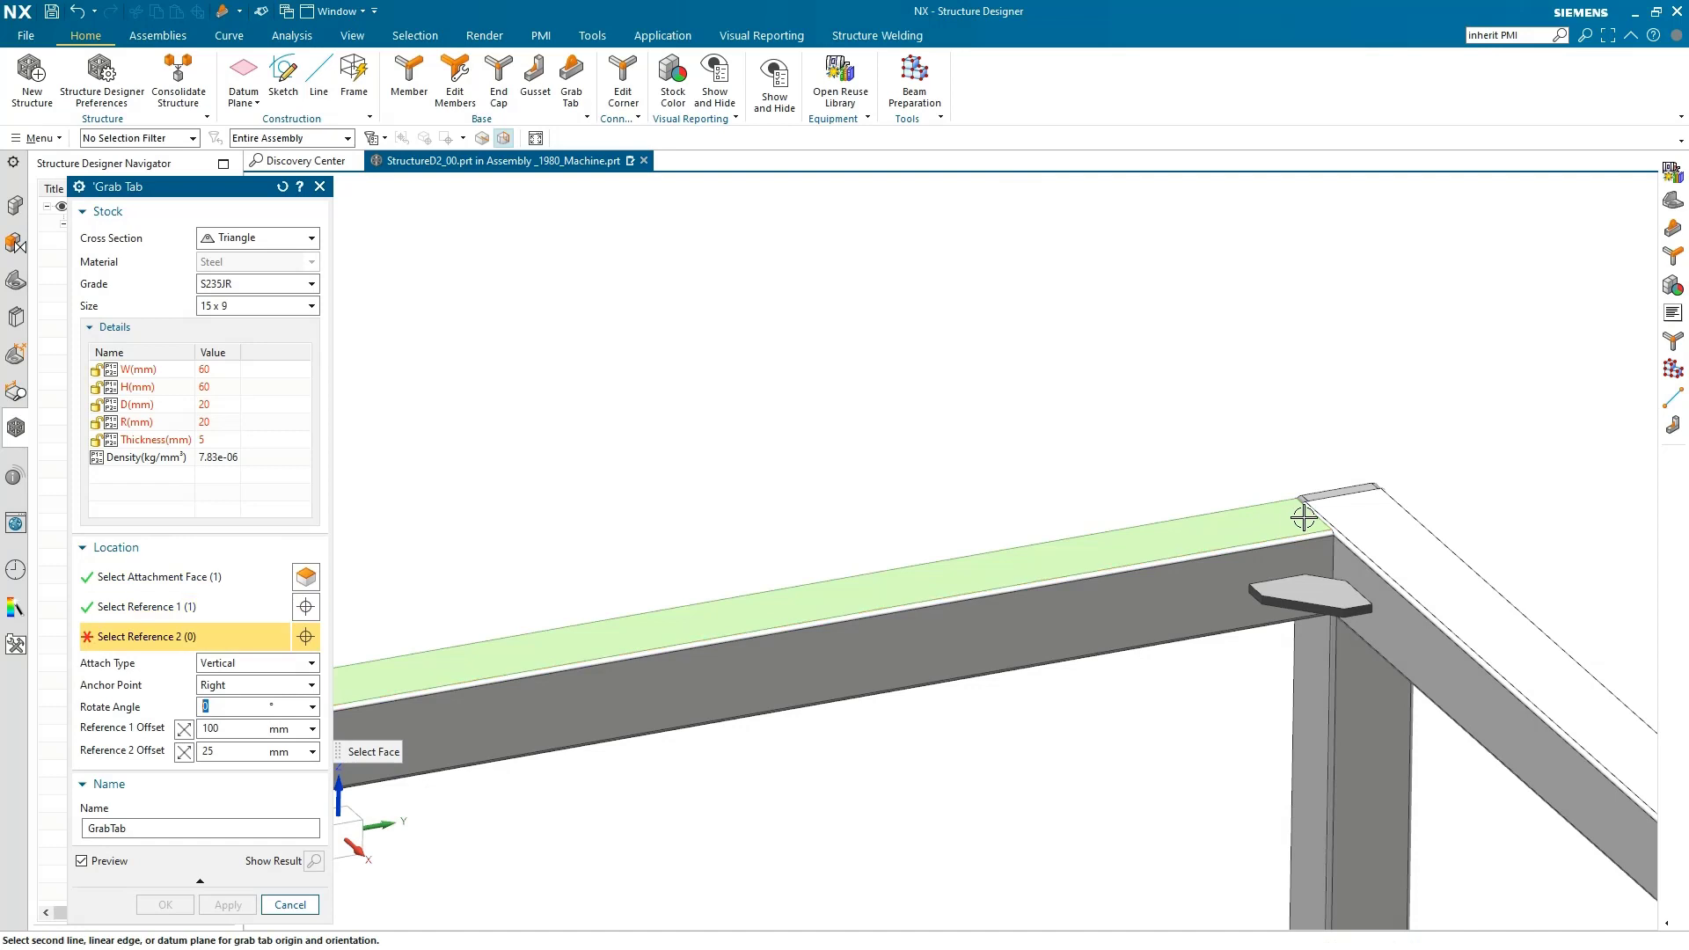
click(1351, 572)
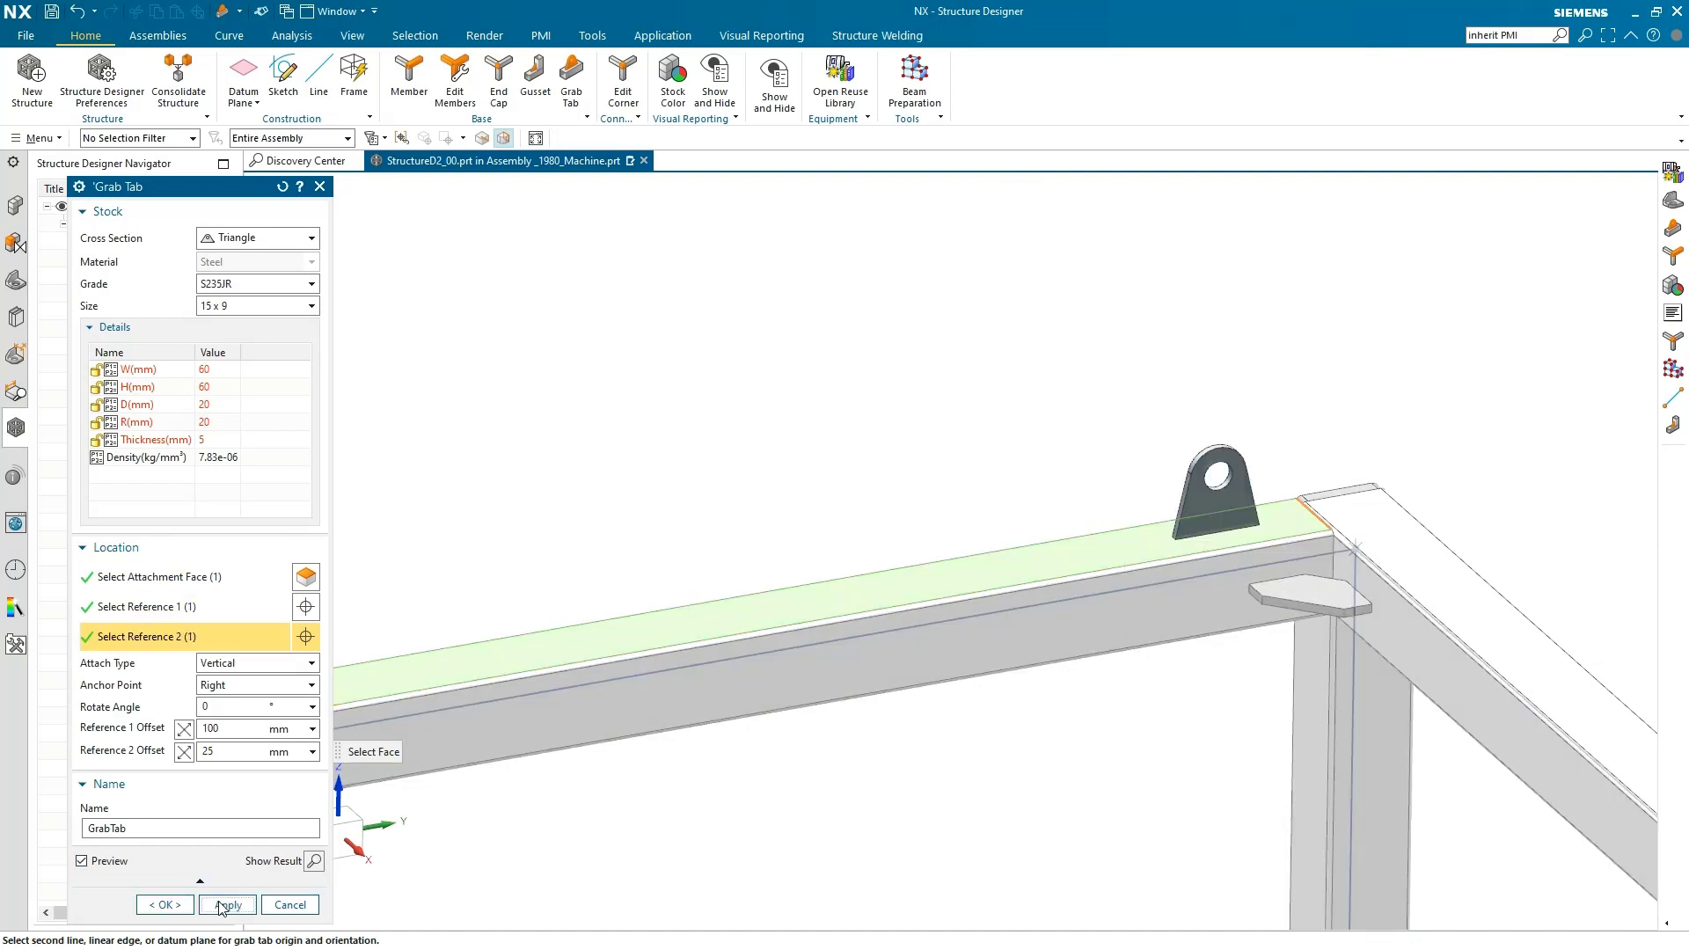
click(224, 905)
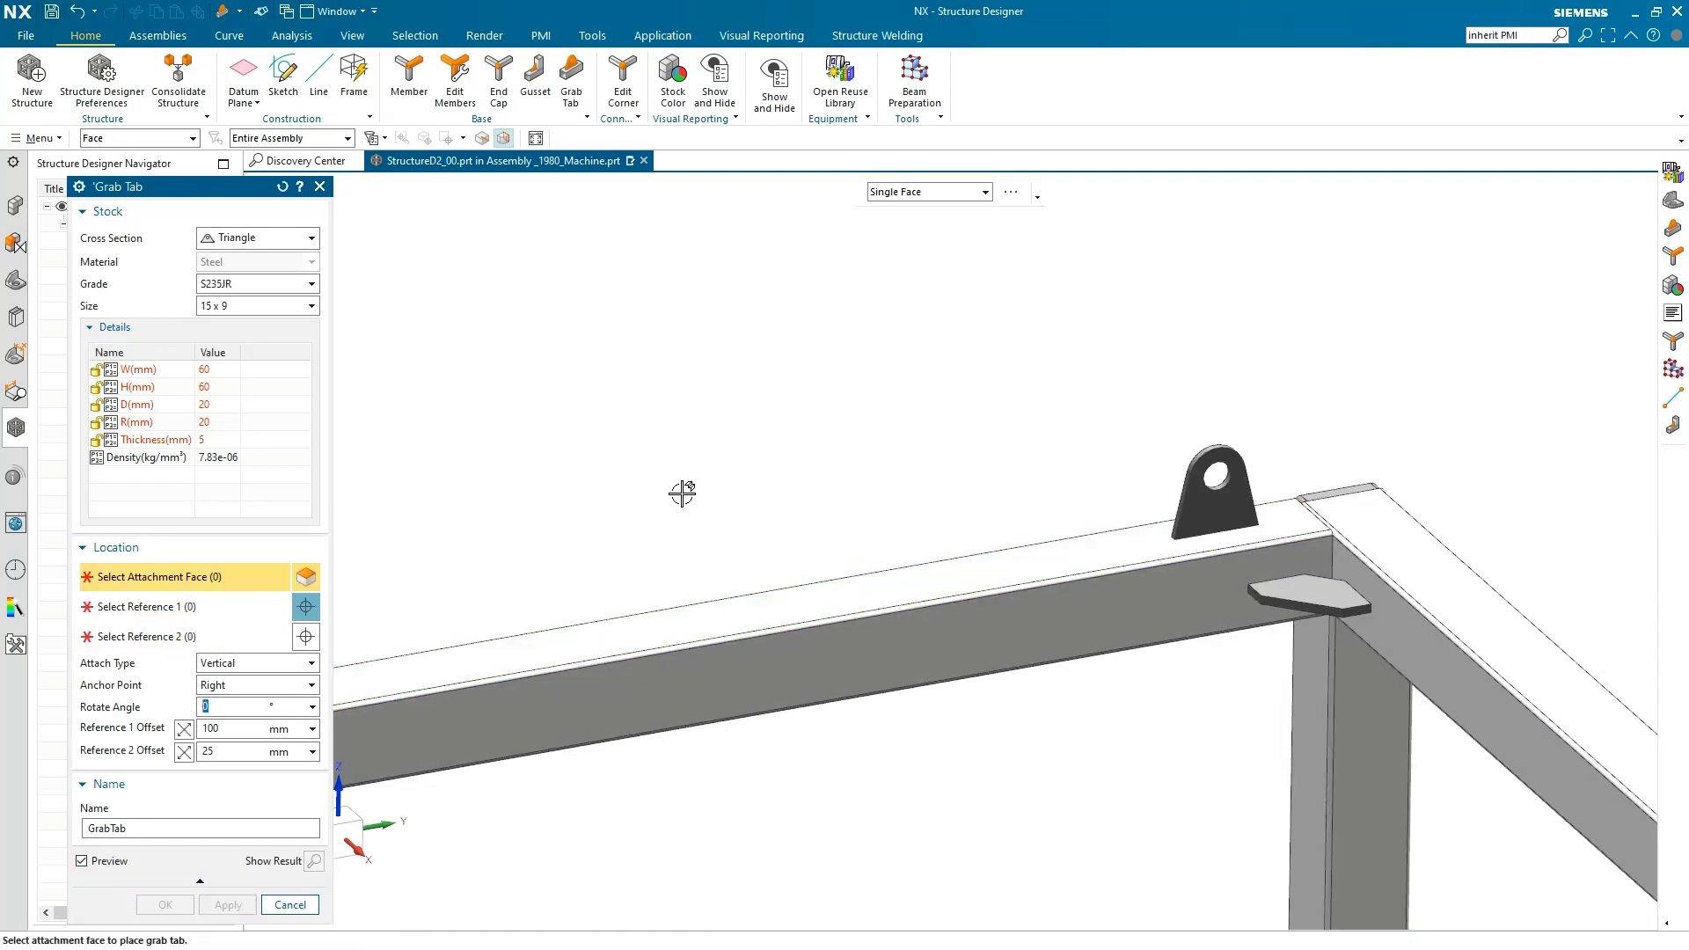
Place a vertical grab tab on the opposite mitred top tube, offset 100 mm and 25 mm from its far corner edges
scroll(681, 488, down, 5)
mouse_move(686, 490)
middle_down()
mouse_move(1371, 618)
mouse_move(1329, 521)
middle_up()
click(1329, 521)
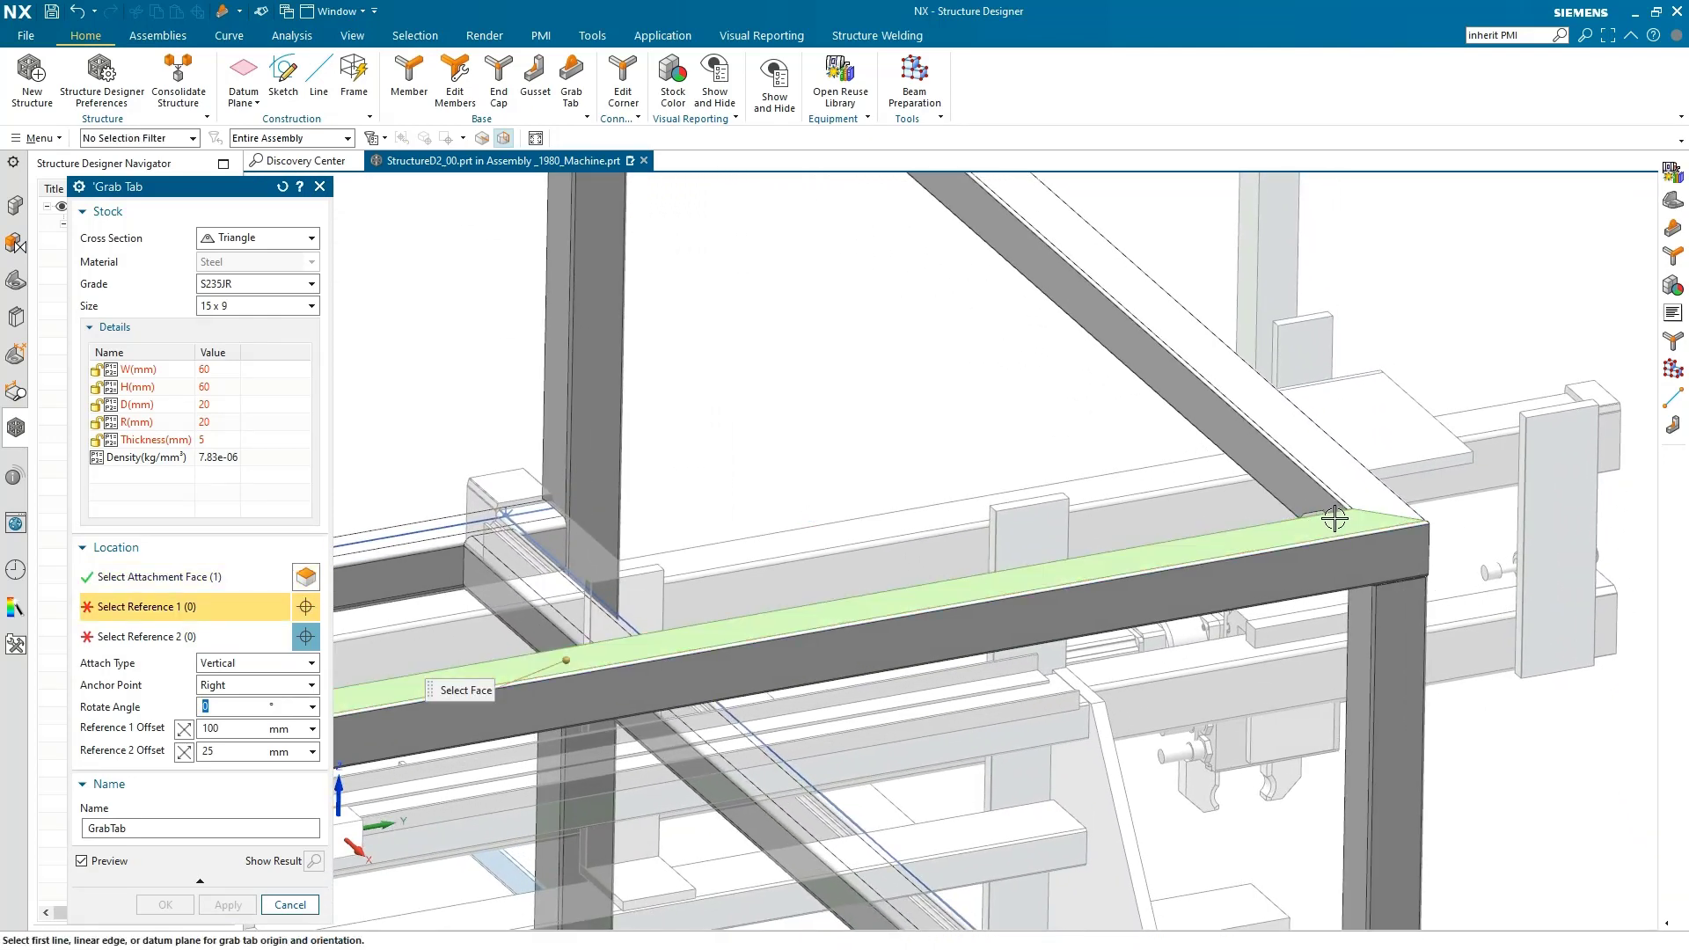
middle_drag(1331, 515, 1328, 582)
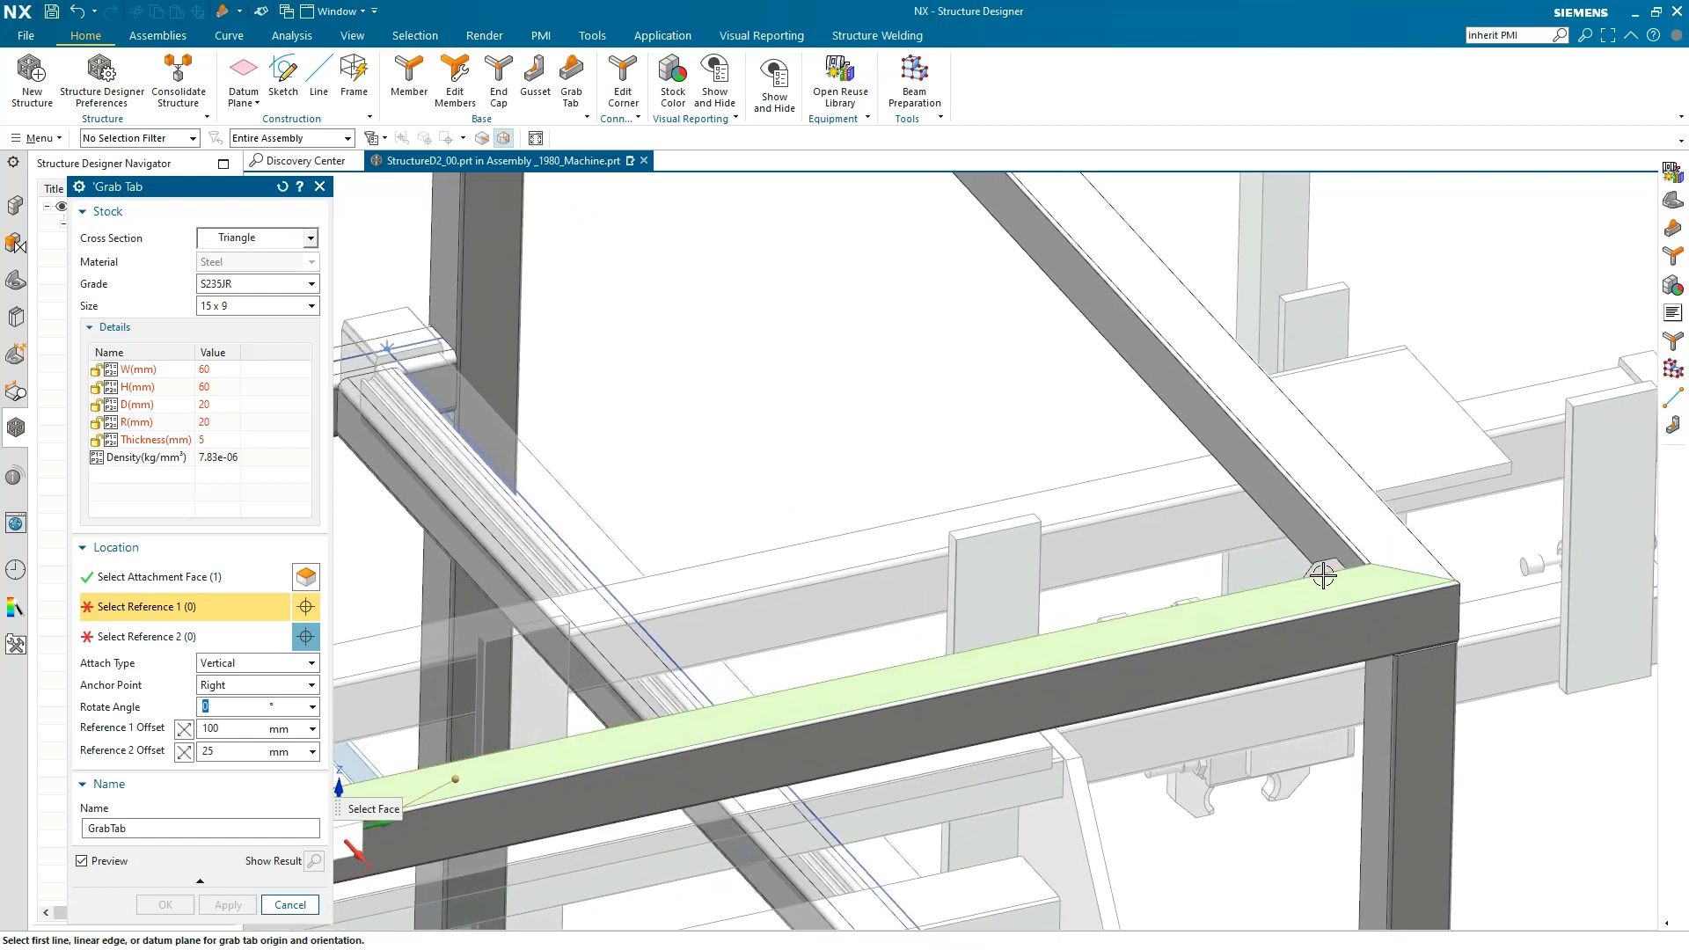
click(1406, 569)
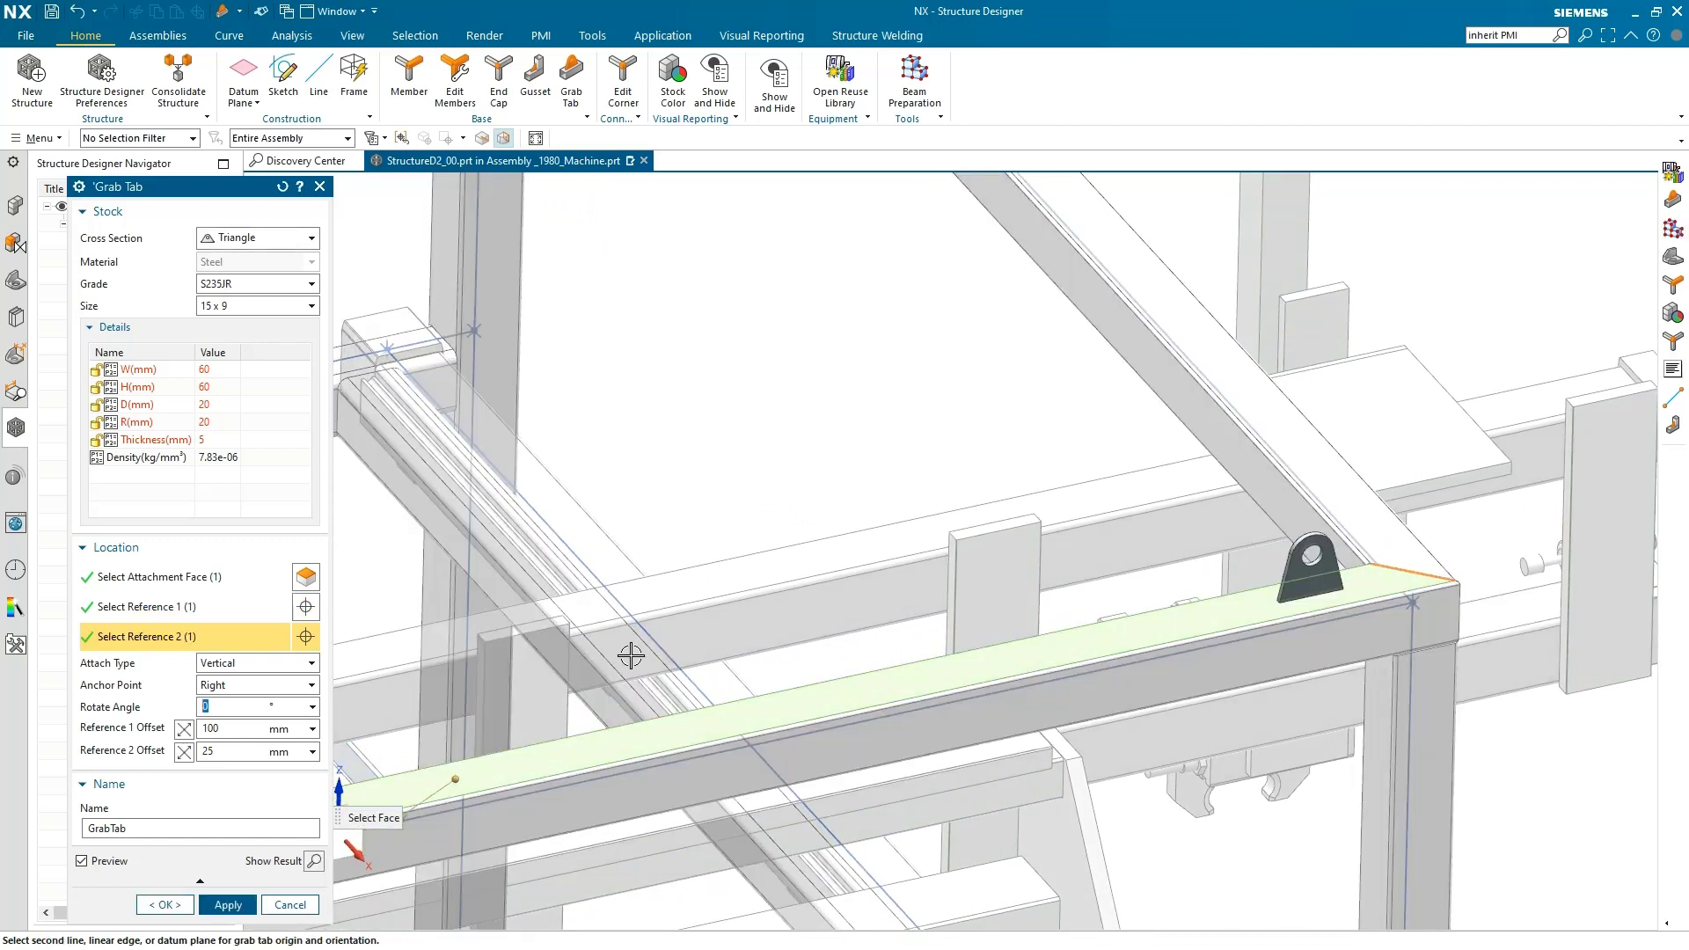
click(228, 906)
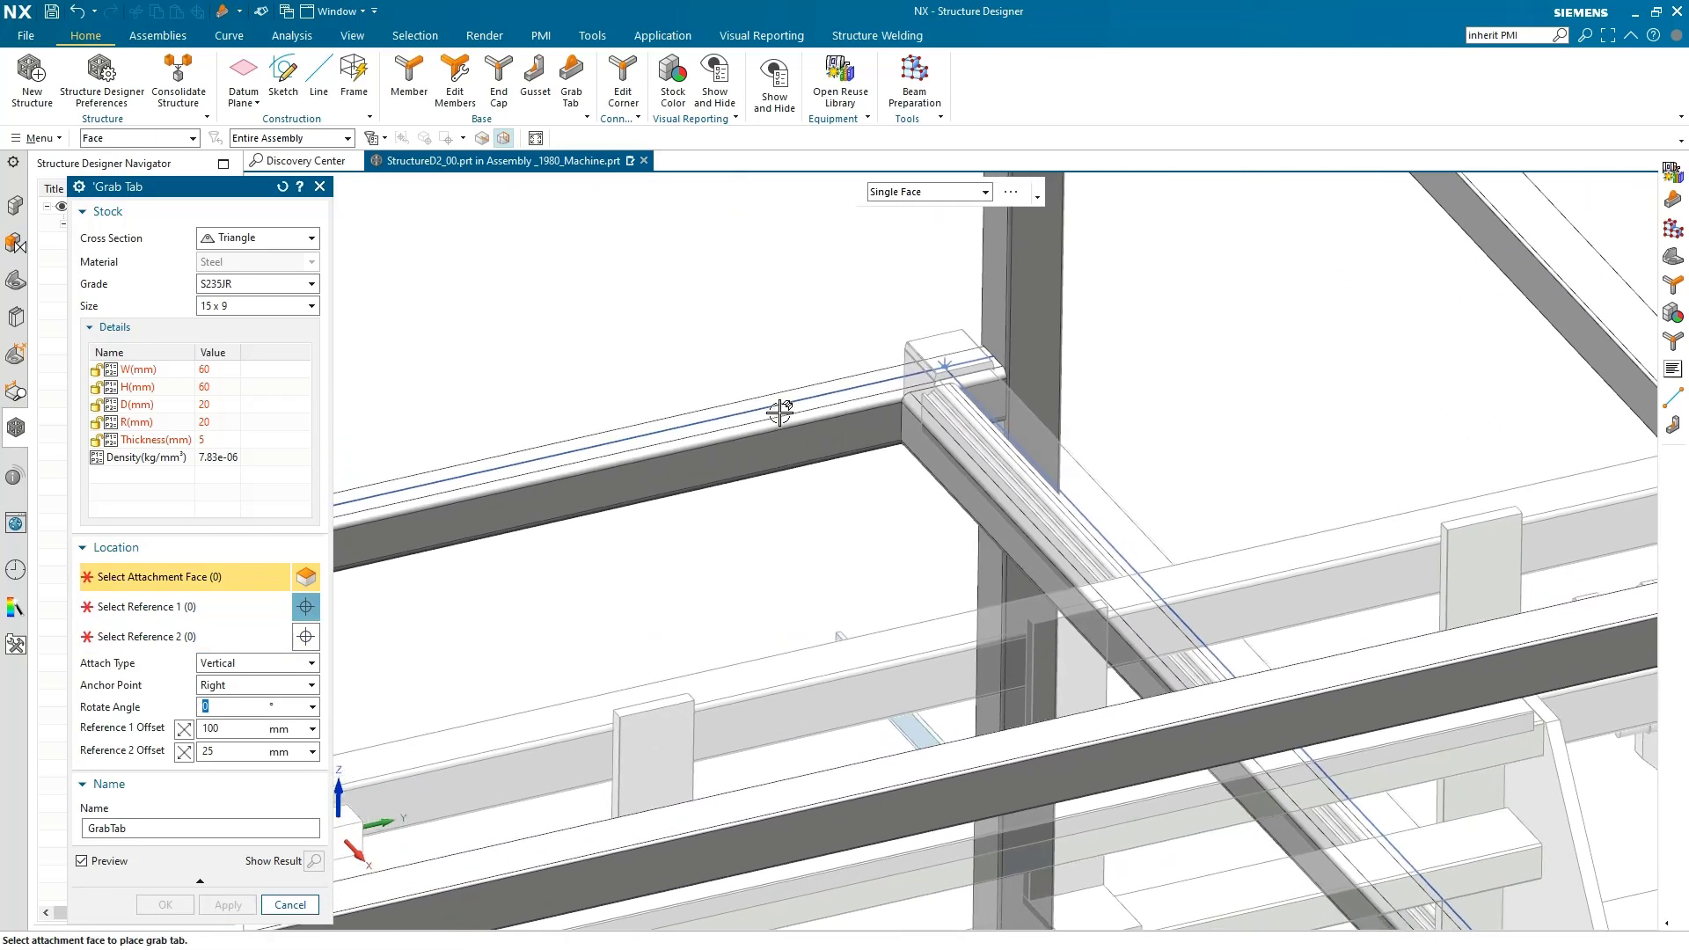
Place the fourth grab tab near the other end of the mitred top tube and finish the grab tabs
click(784, 795)
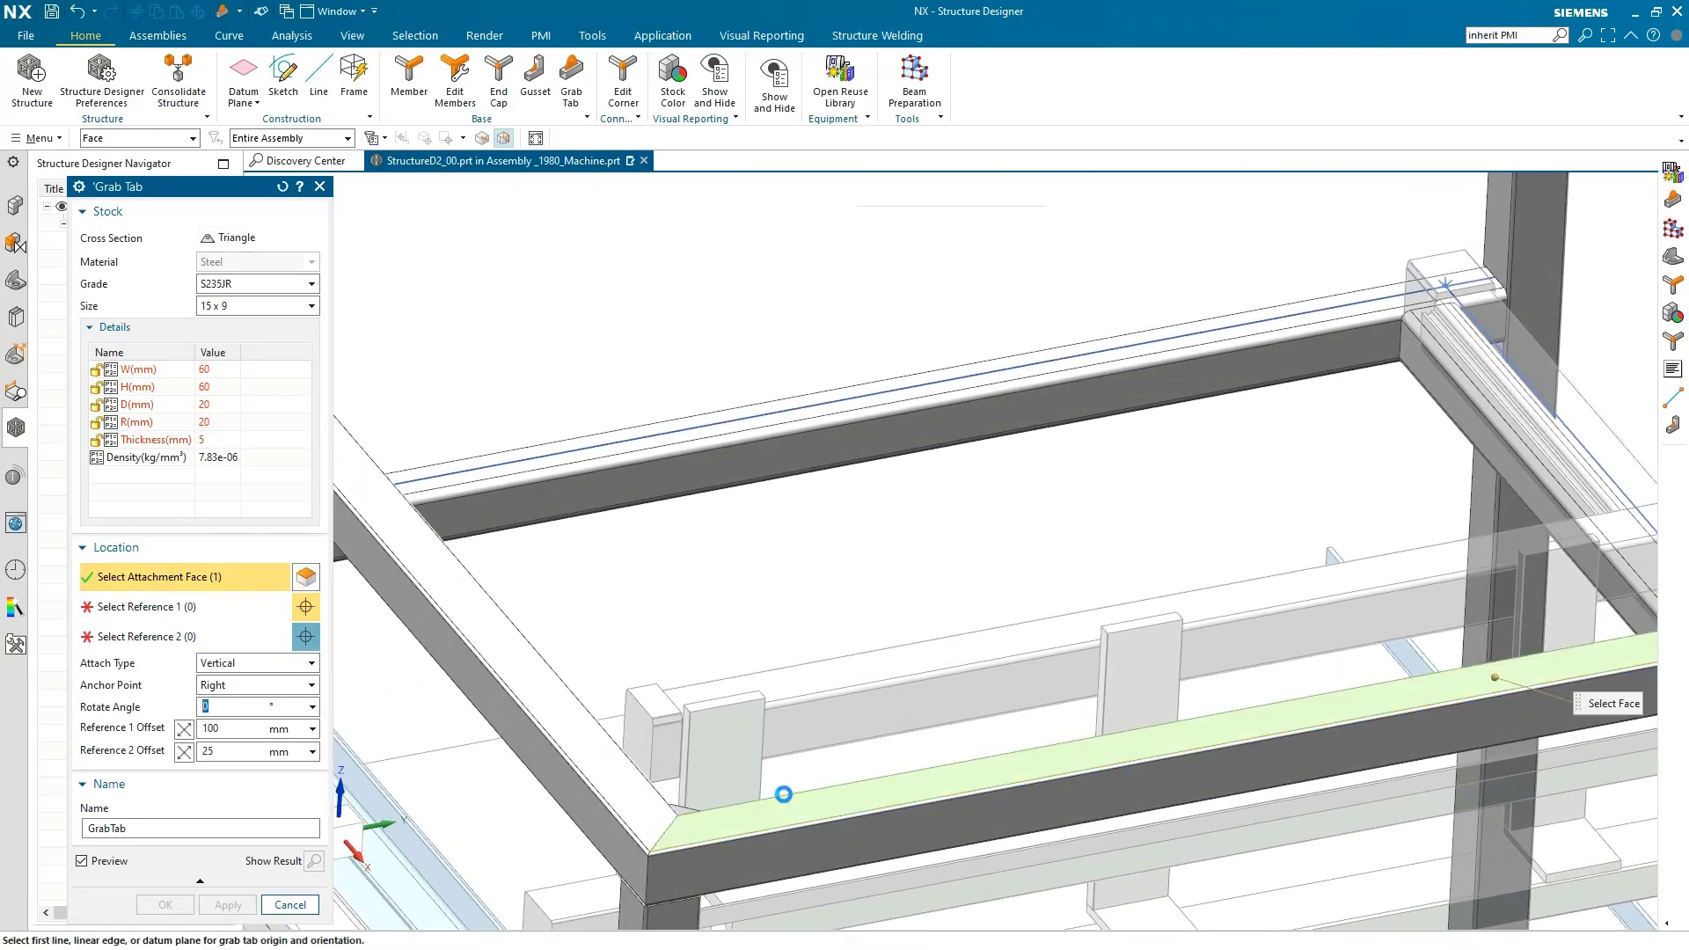
click(784, 795)
click(668, 828)
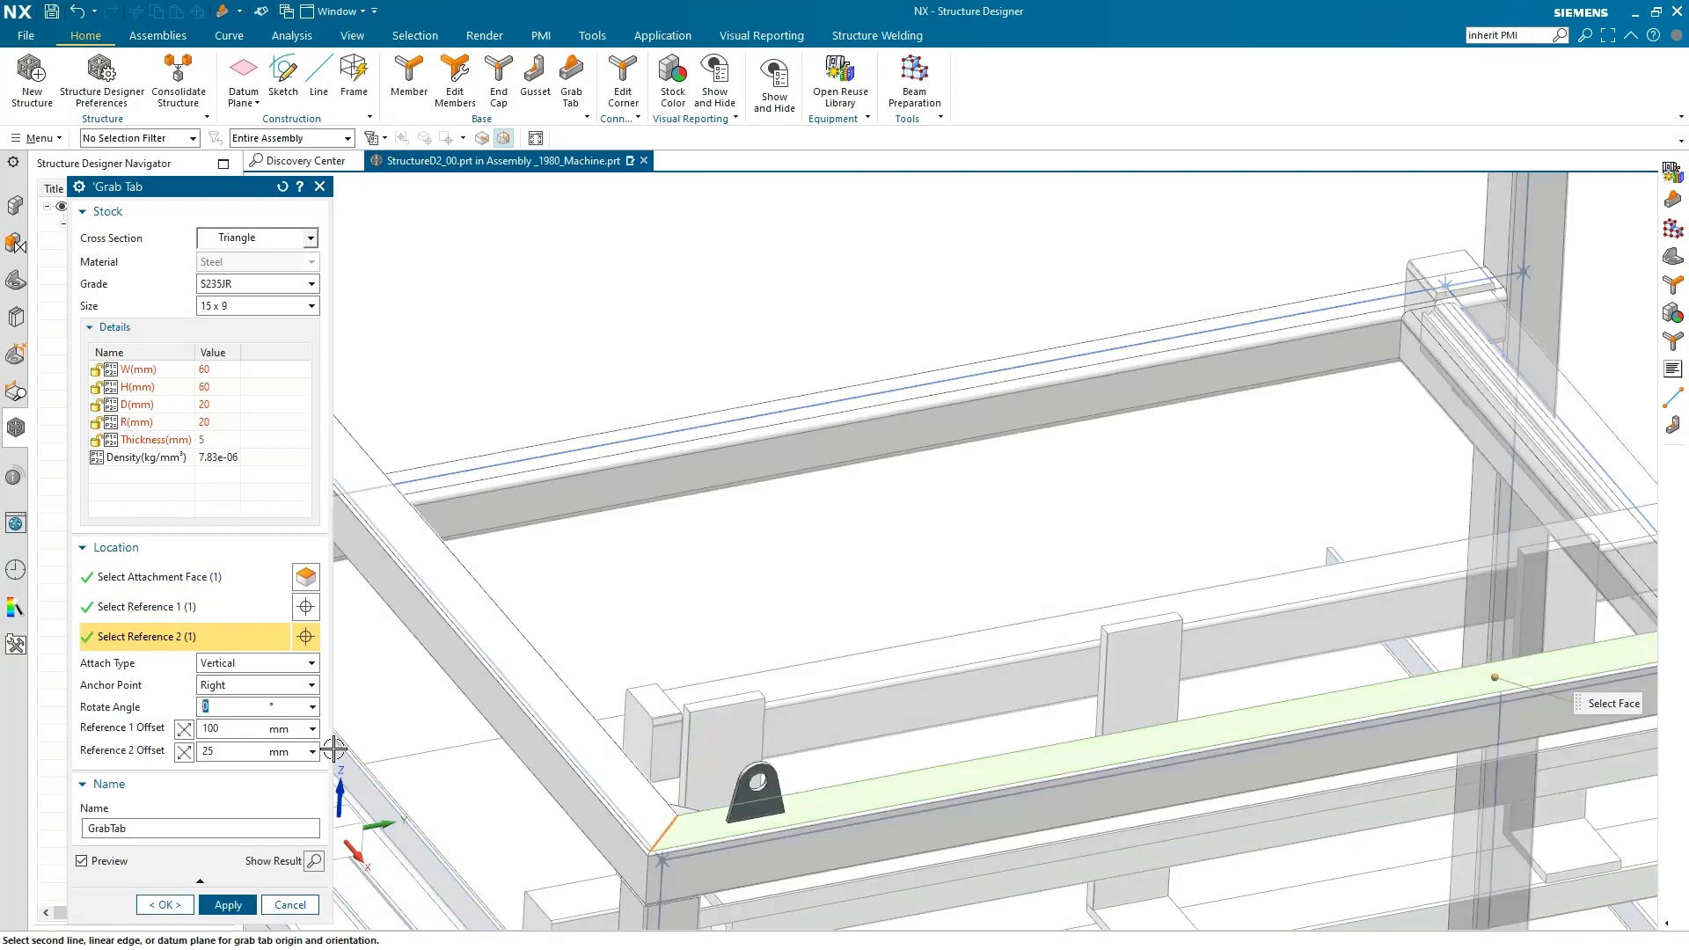
click(167, 906)
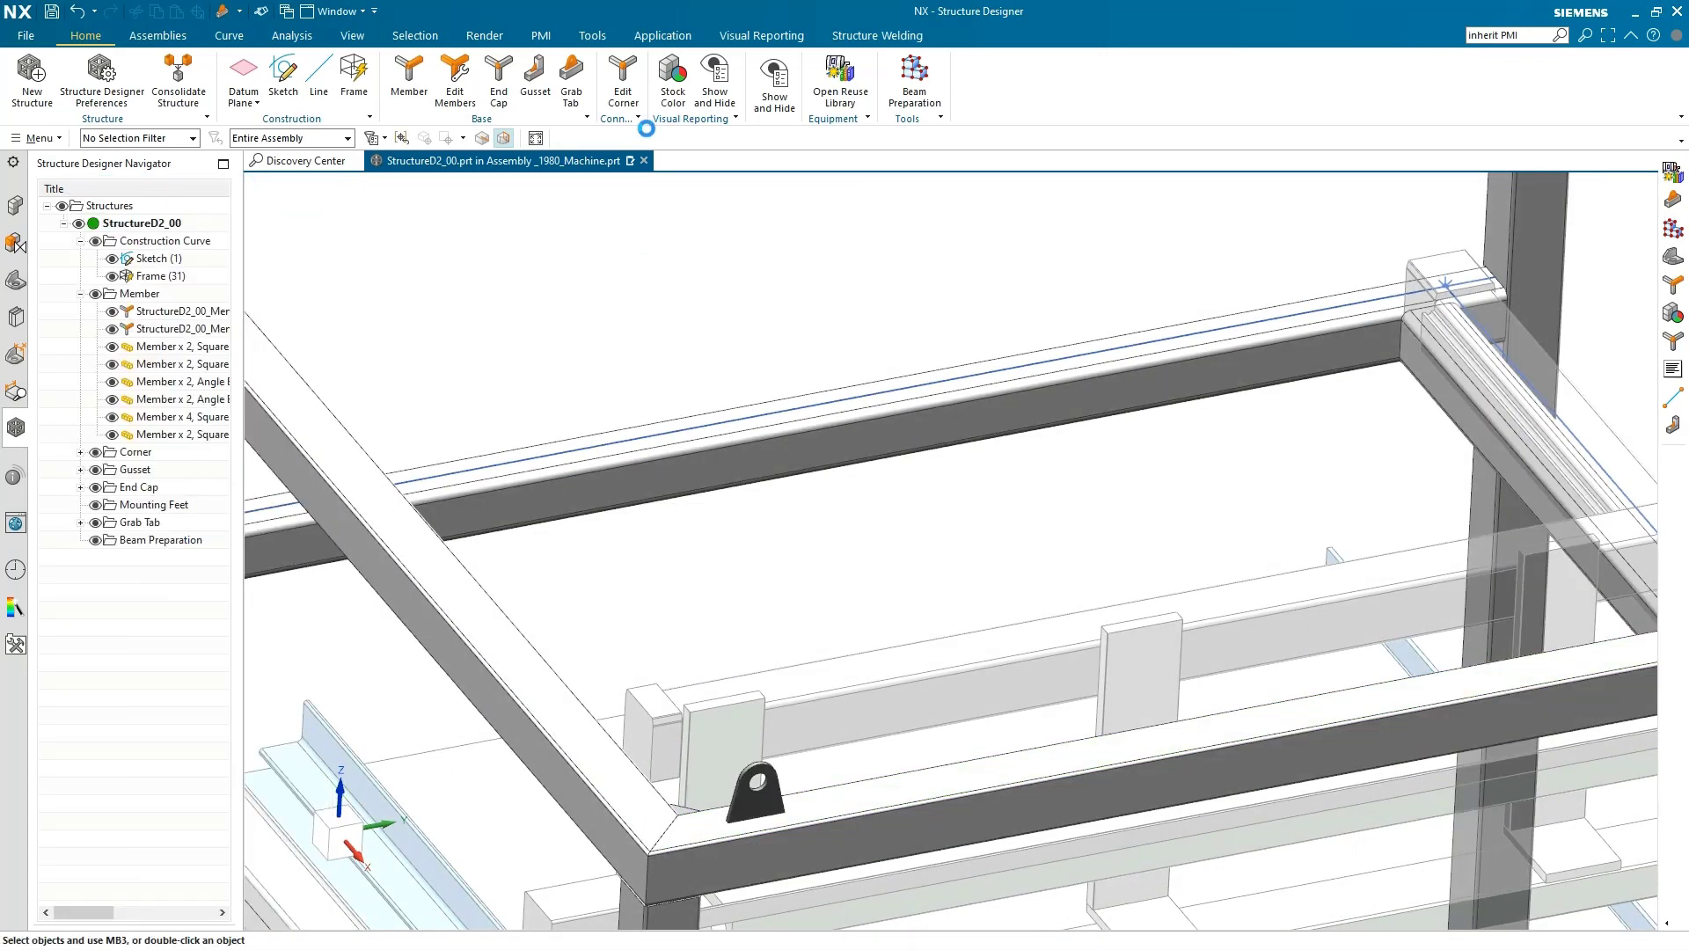
Add a mounting_feet_metric_rec mounting foot from the equipment reuse library to the bottom of the front vertical leg
key(ctrl+f)
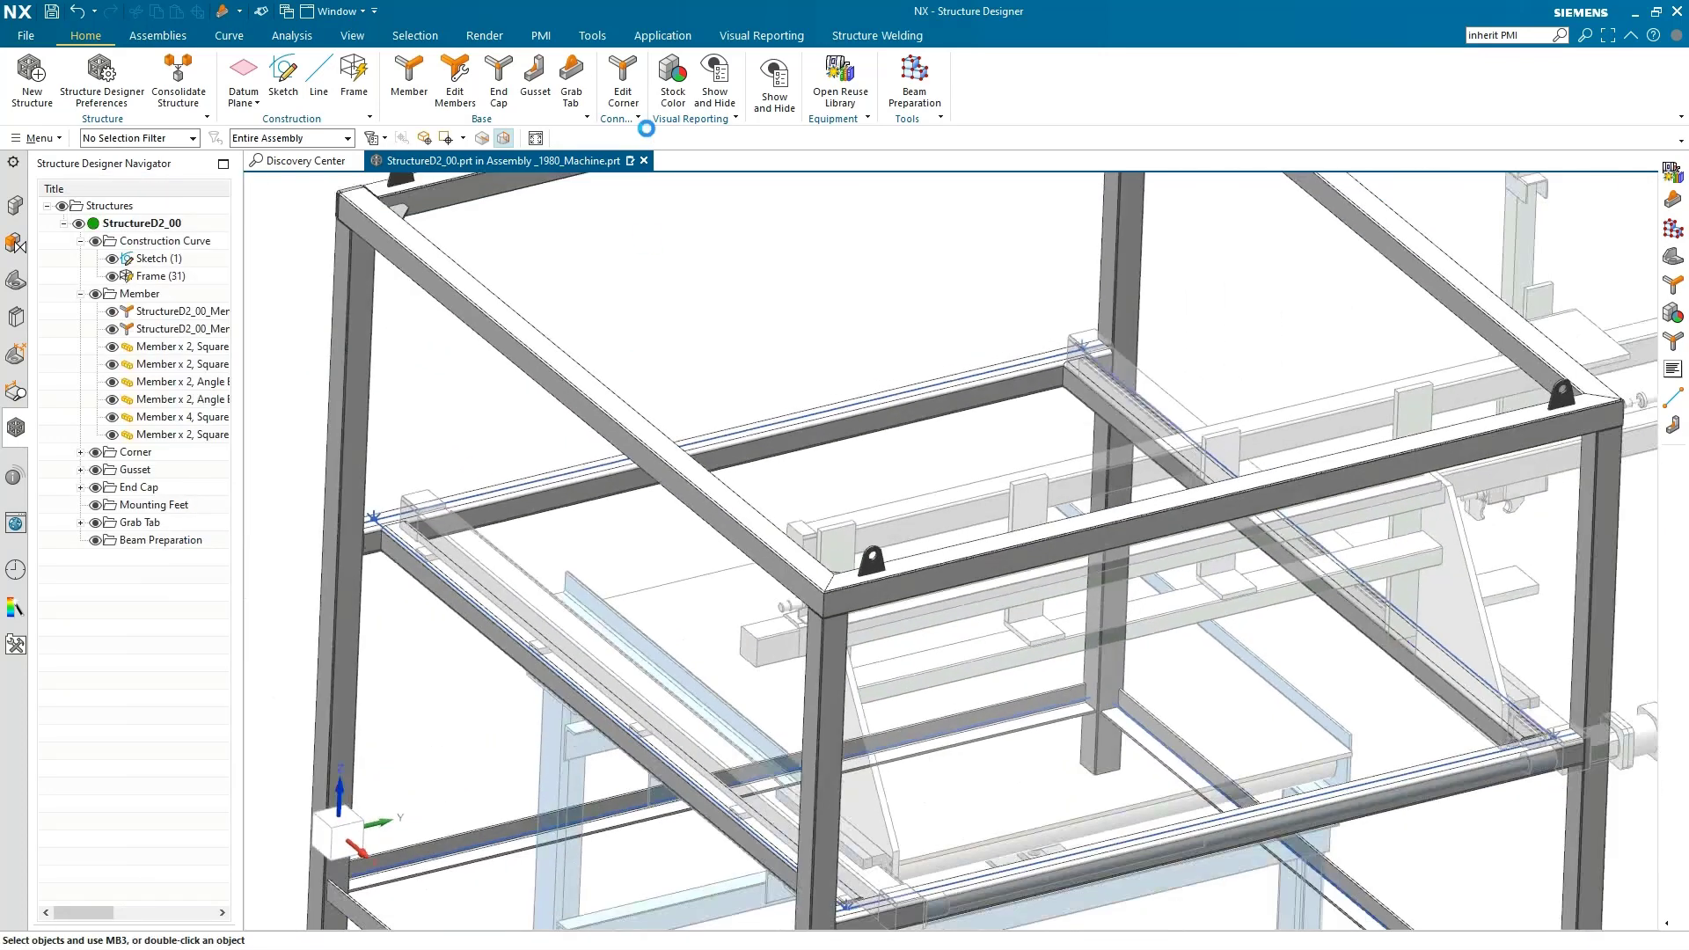
click(831, 85)
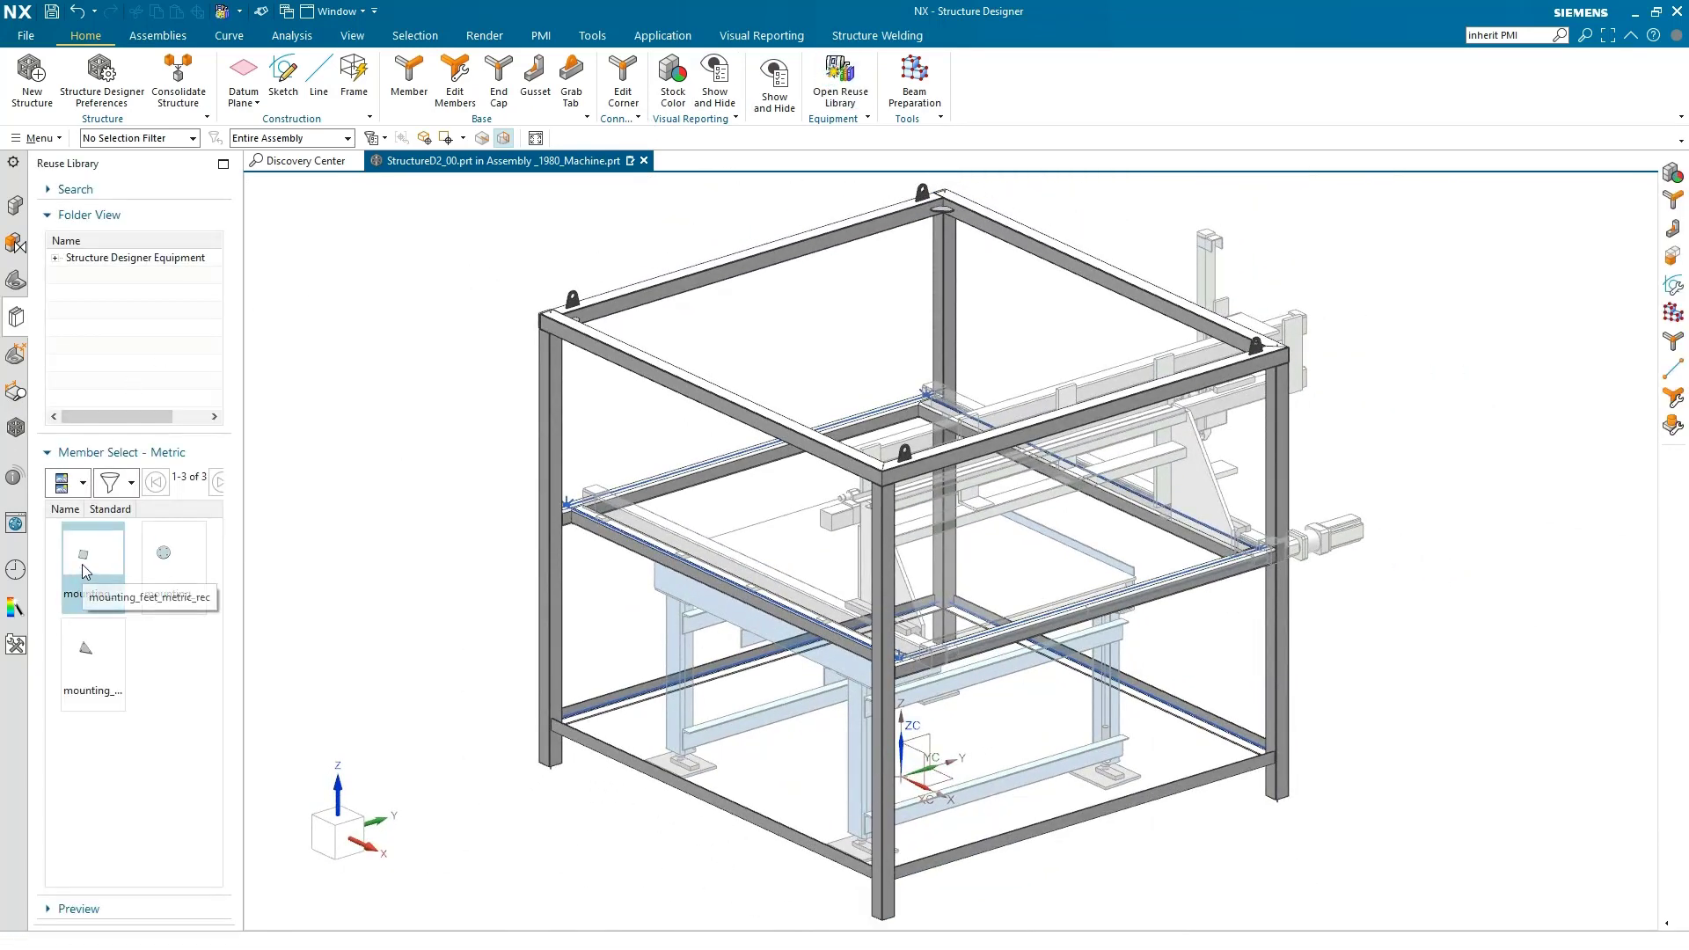
drag(82, 563, 722, 917)
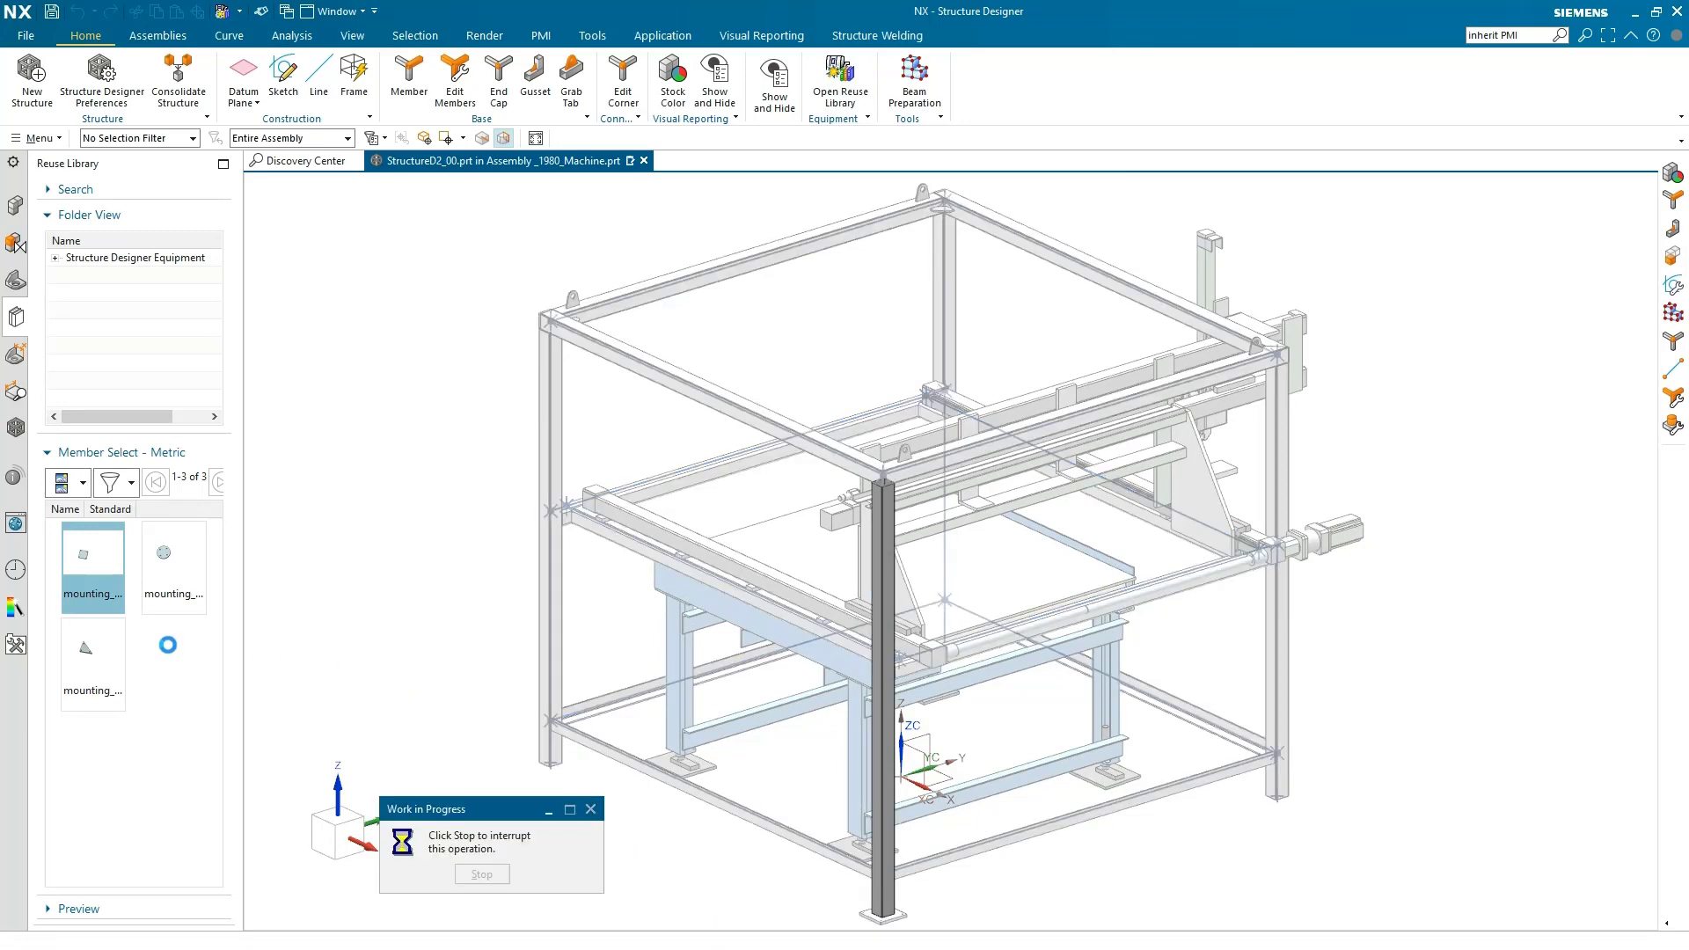
click(306, 930)
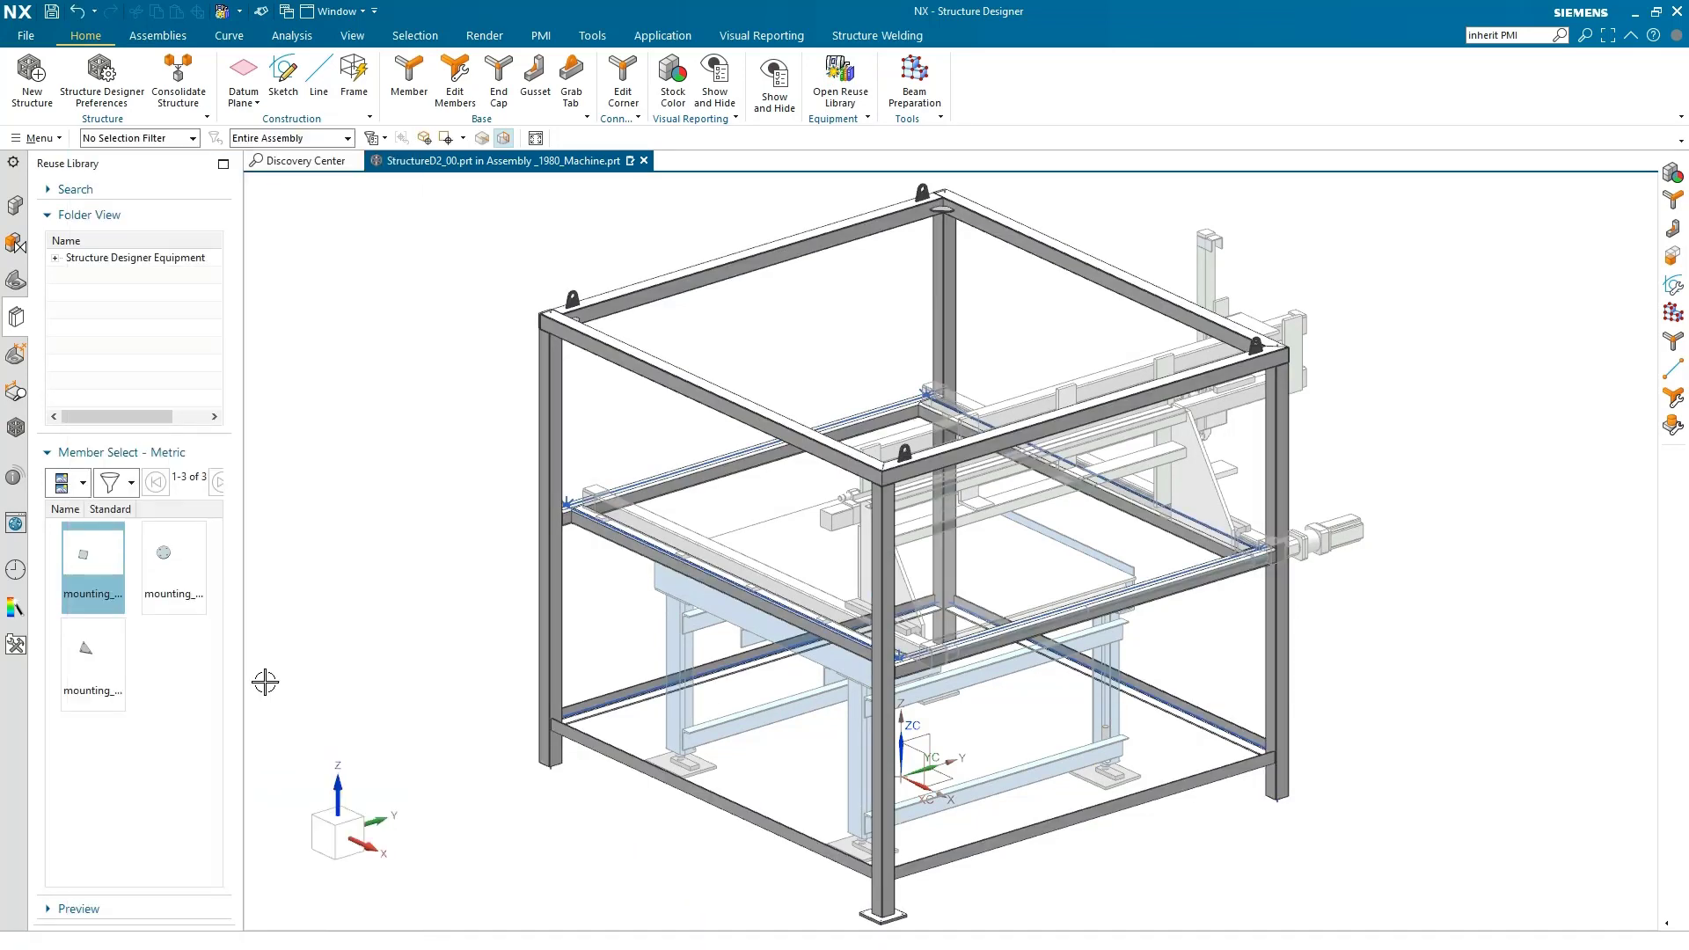
Add rectangular mounting feet 120 x 120 and 10 thick under the two vertical legs adjacent to the front leg
drag(80, 558, 1278, 807)
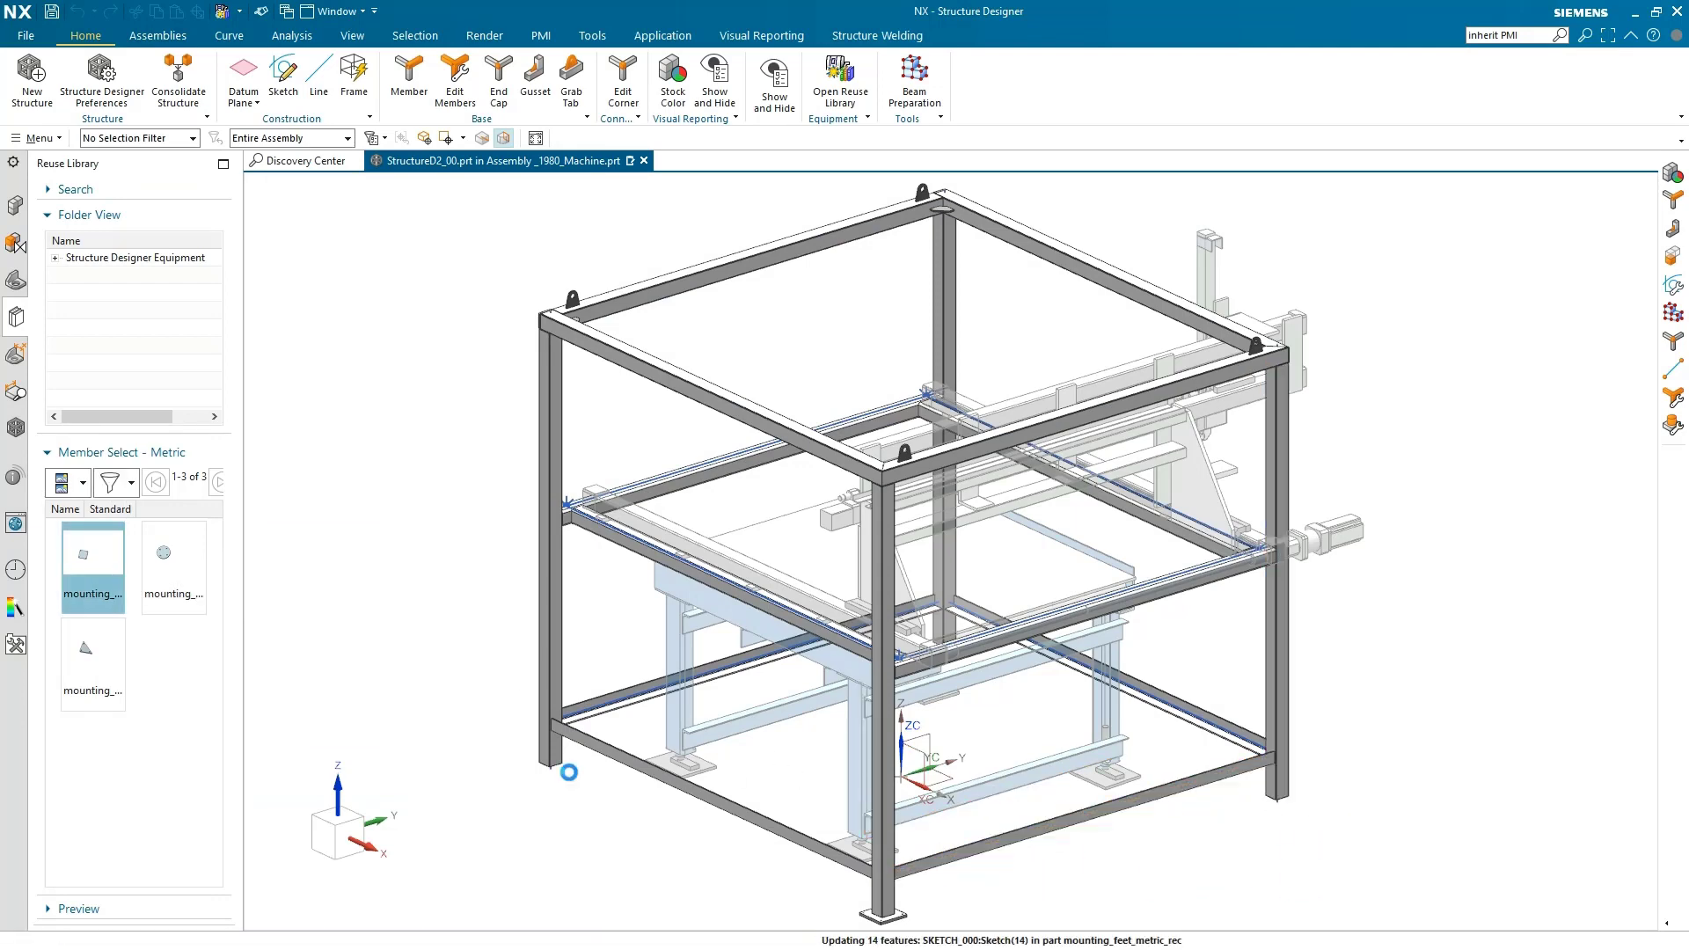
click(314, 930)
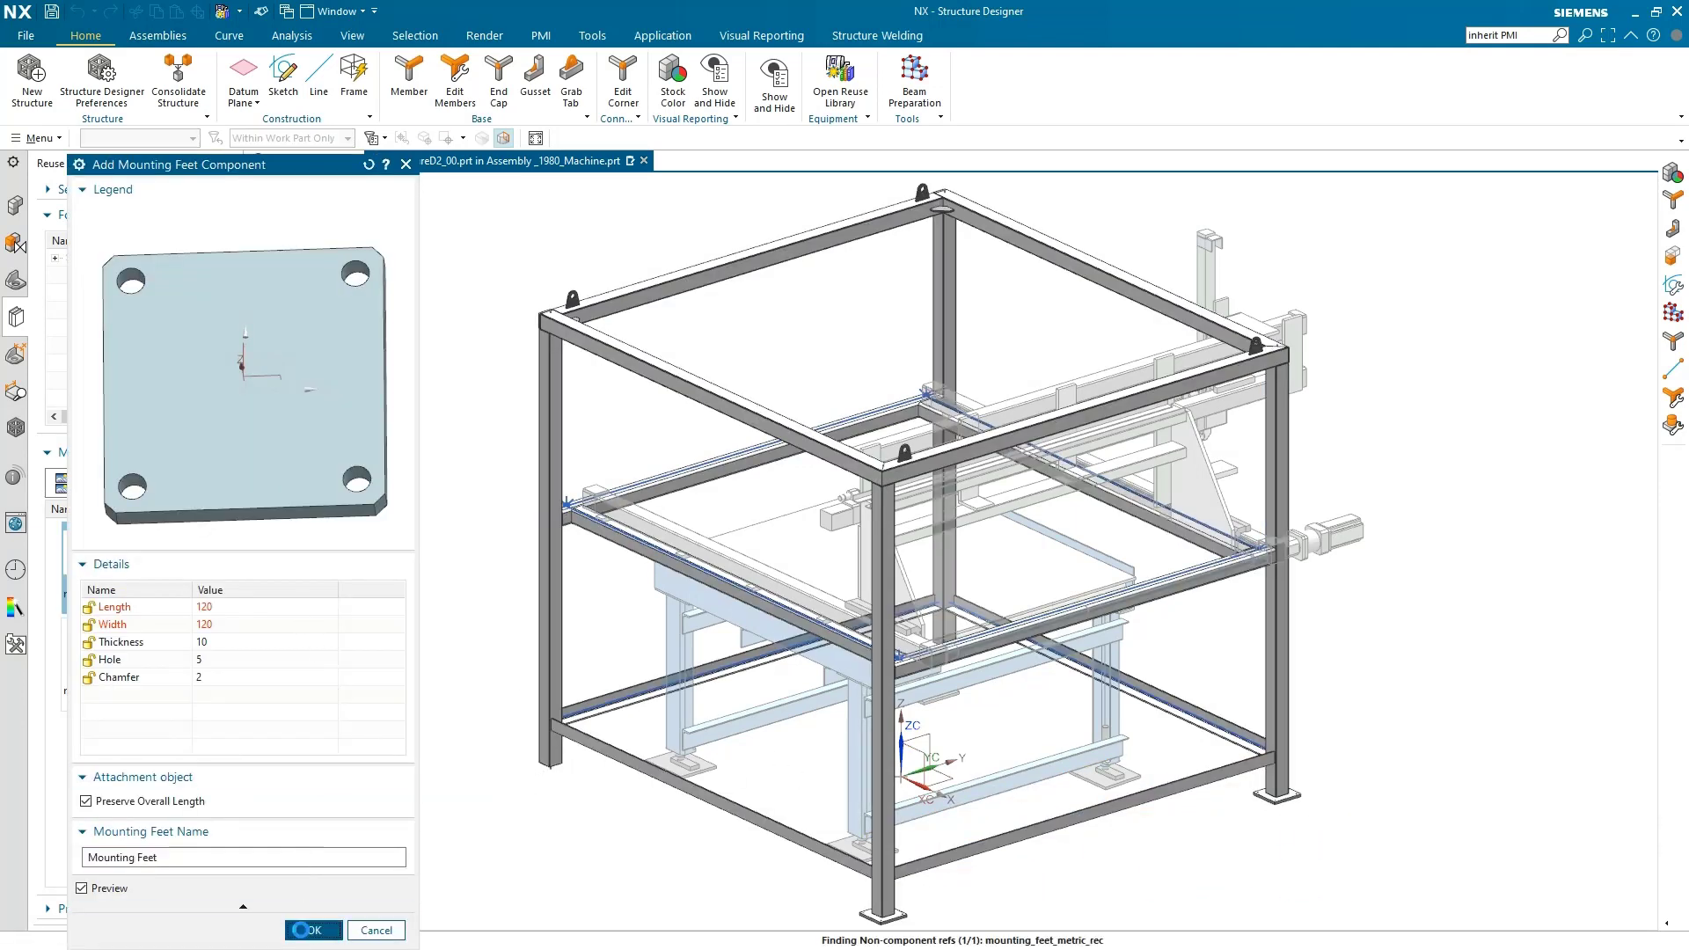
drag(93, 576, 545, 776)
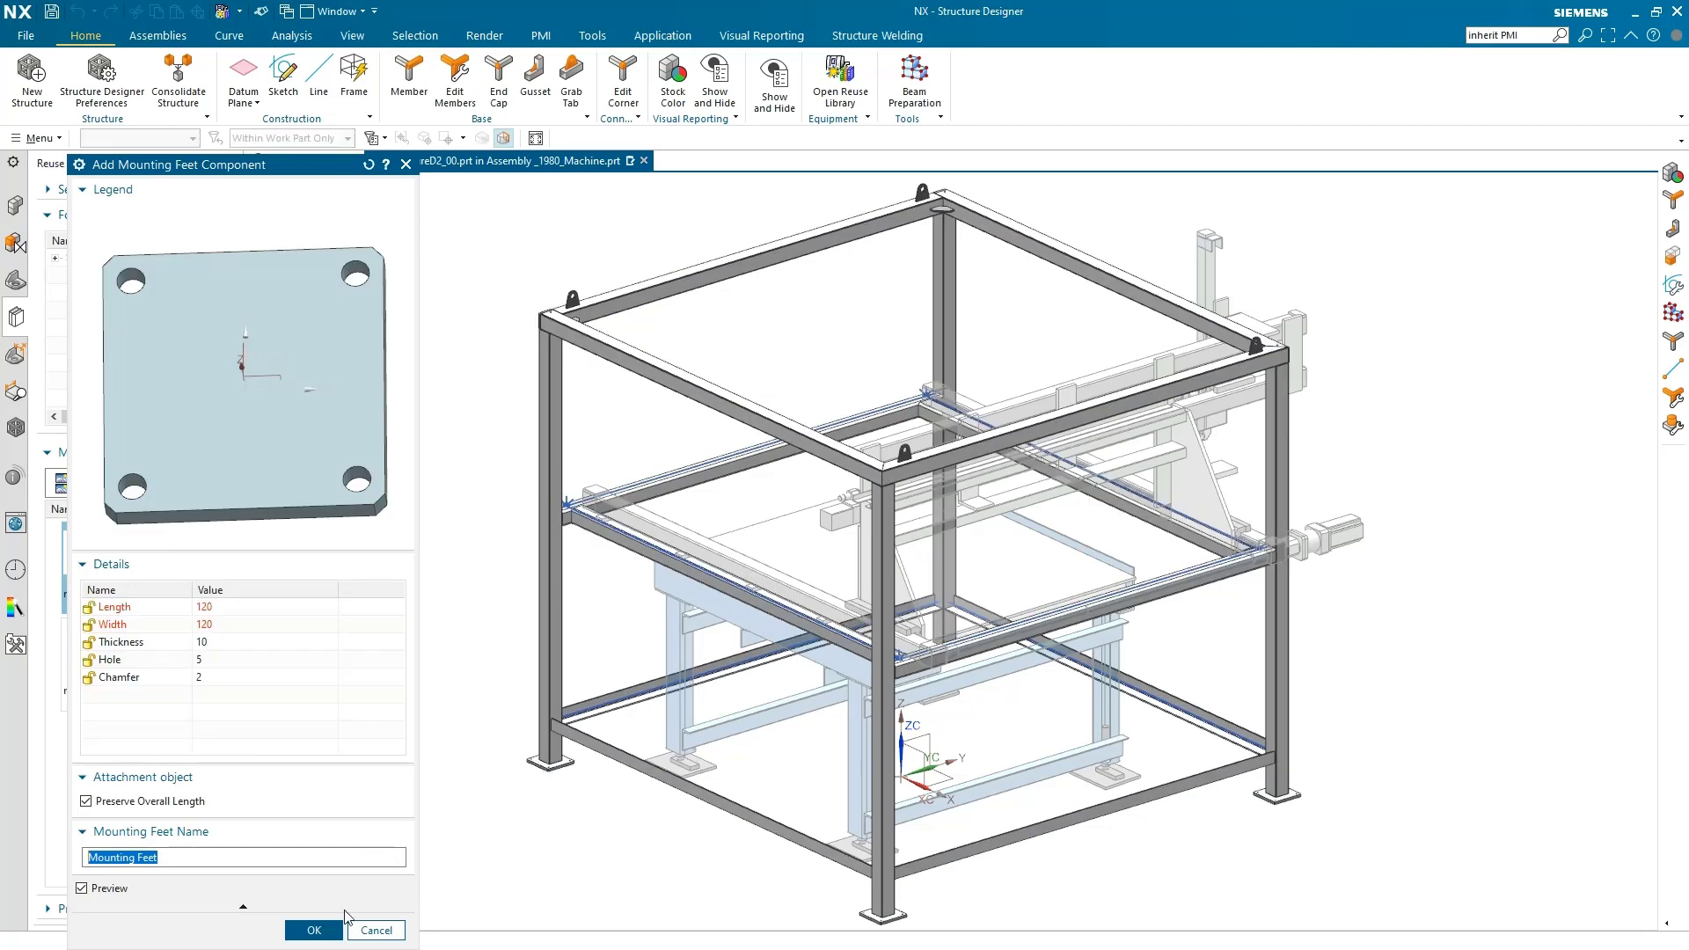
click(310, 930)
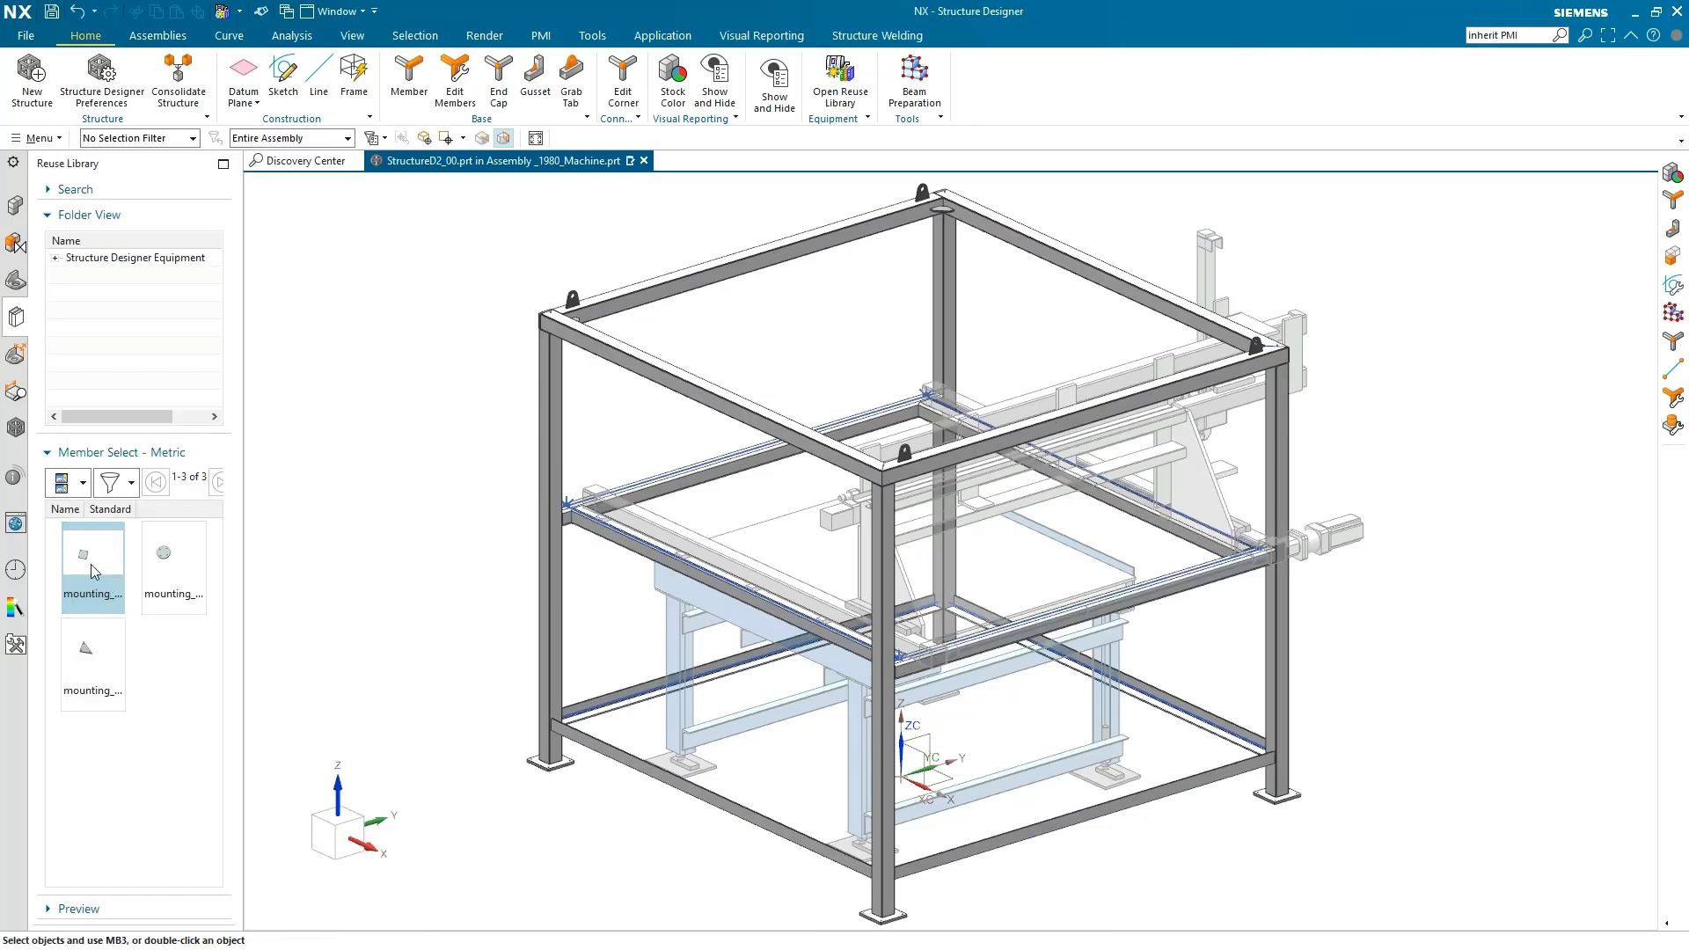
Add a matching rectangular mounting foot, 120 x 120 and 10 thick, under the rear vertical leg
drag(91, 563, 939, 643)
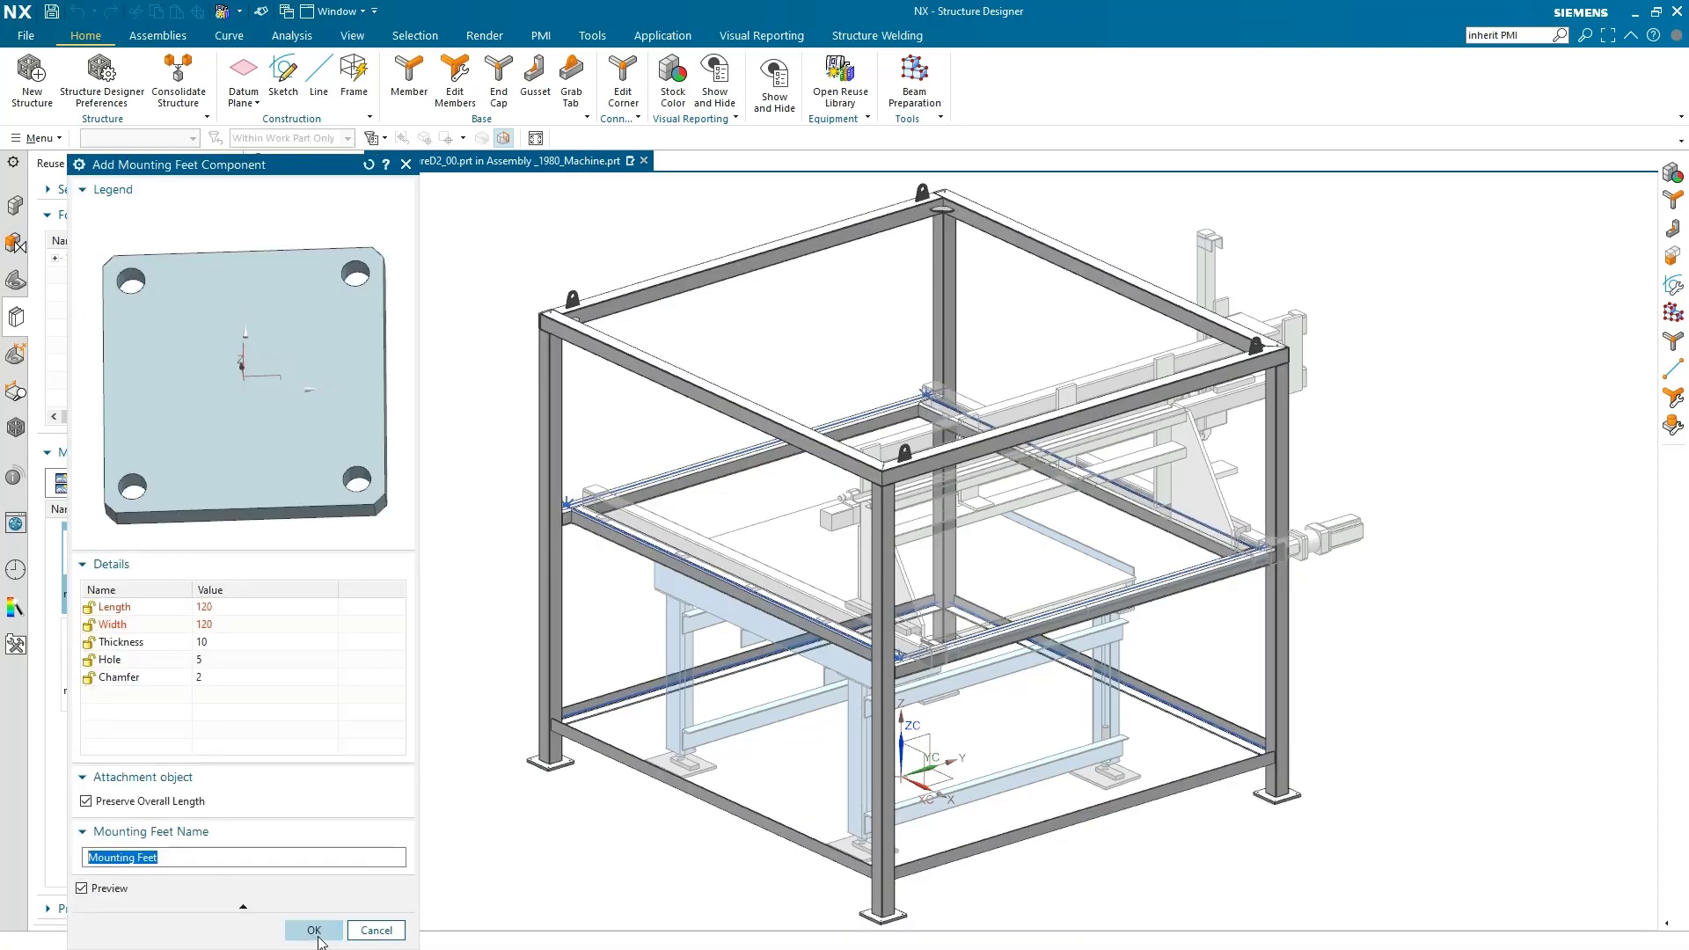
click(317, 932)
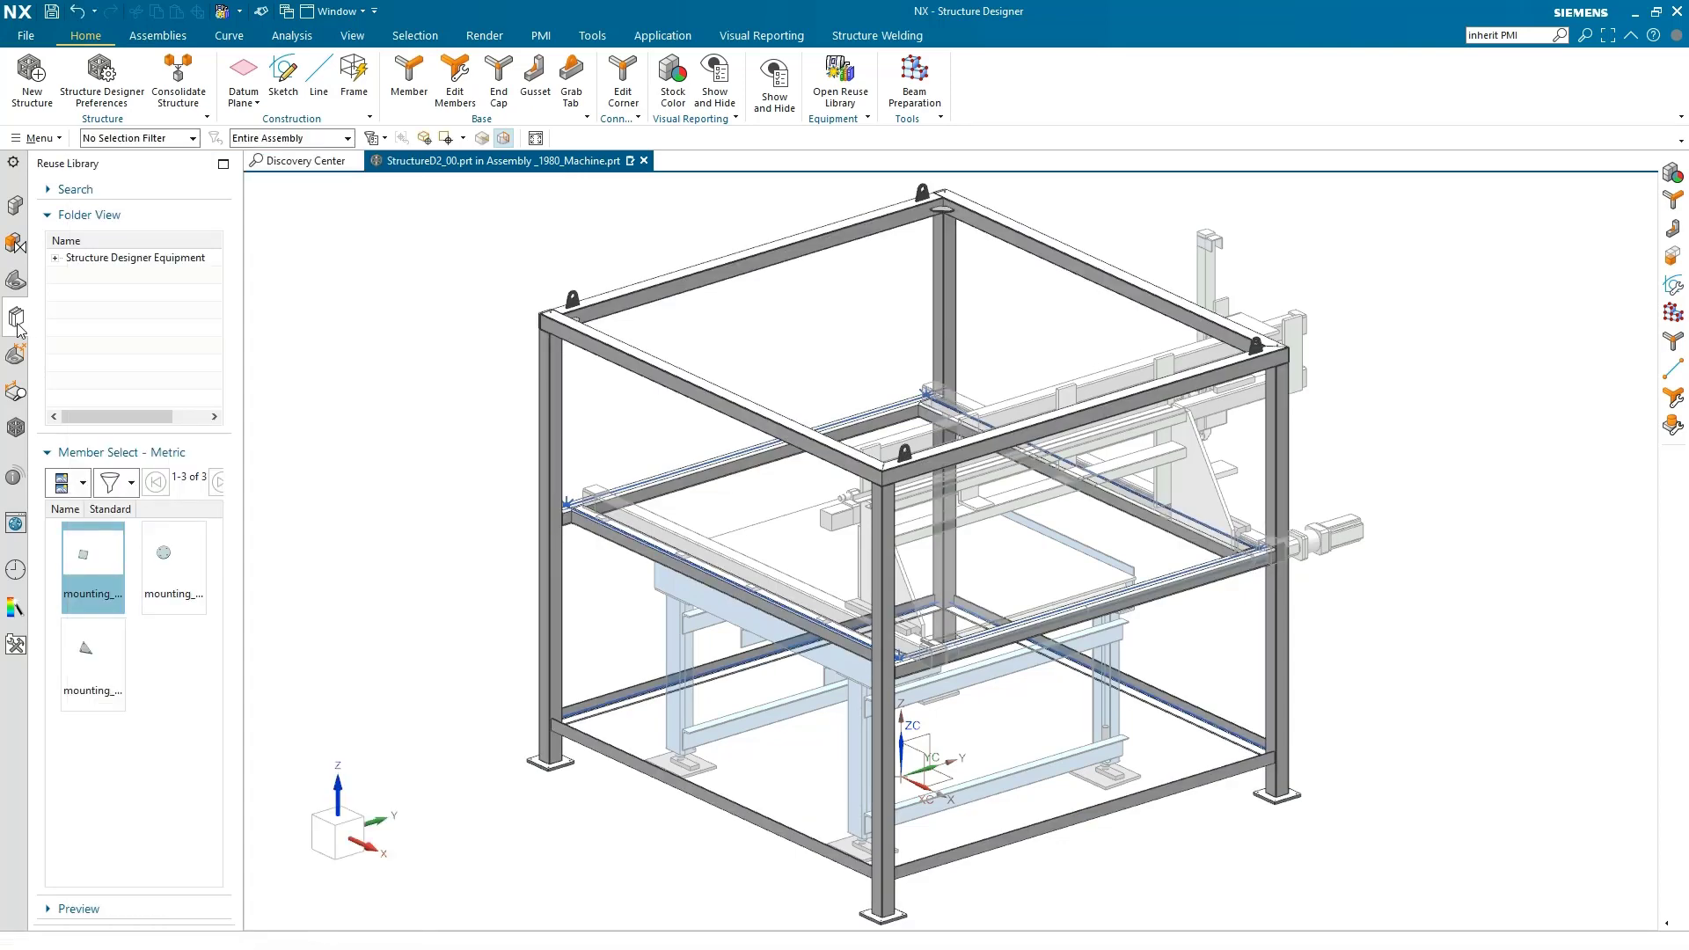
Show the structure's navigator tree, color the frame by stock and inspect the colored members from another angle
click(15, 427)
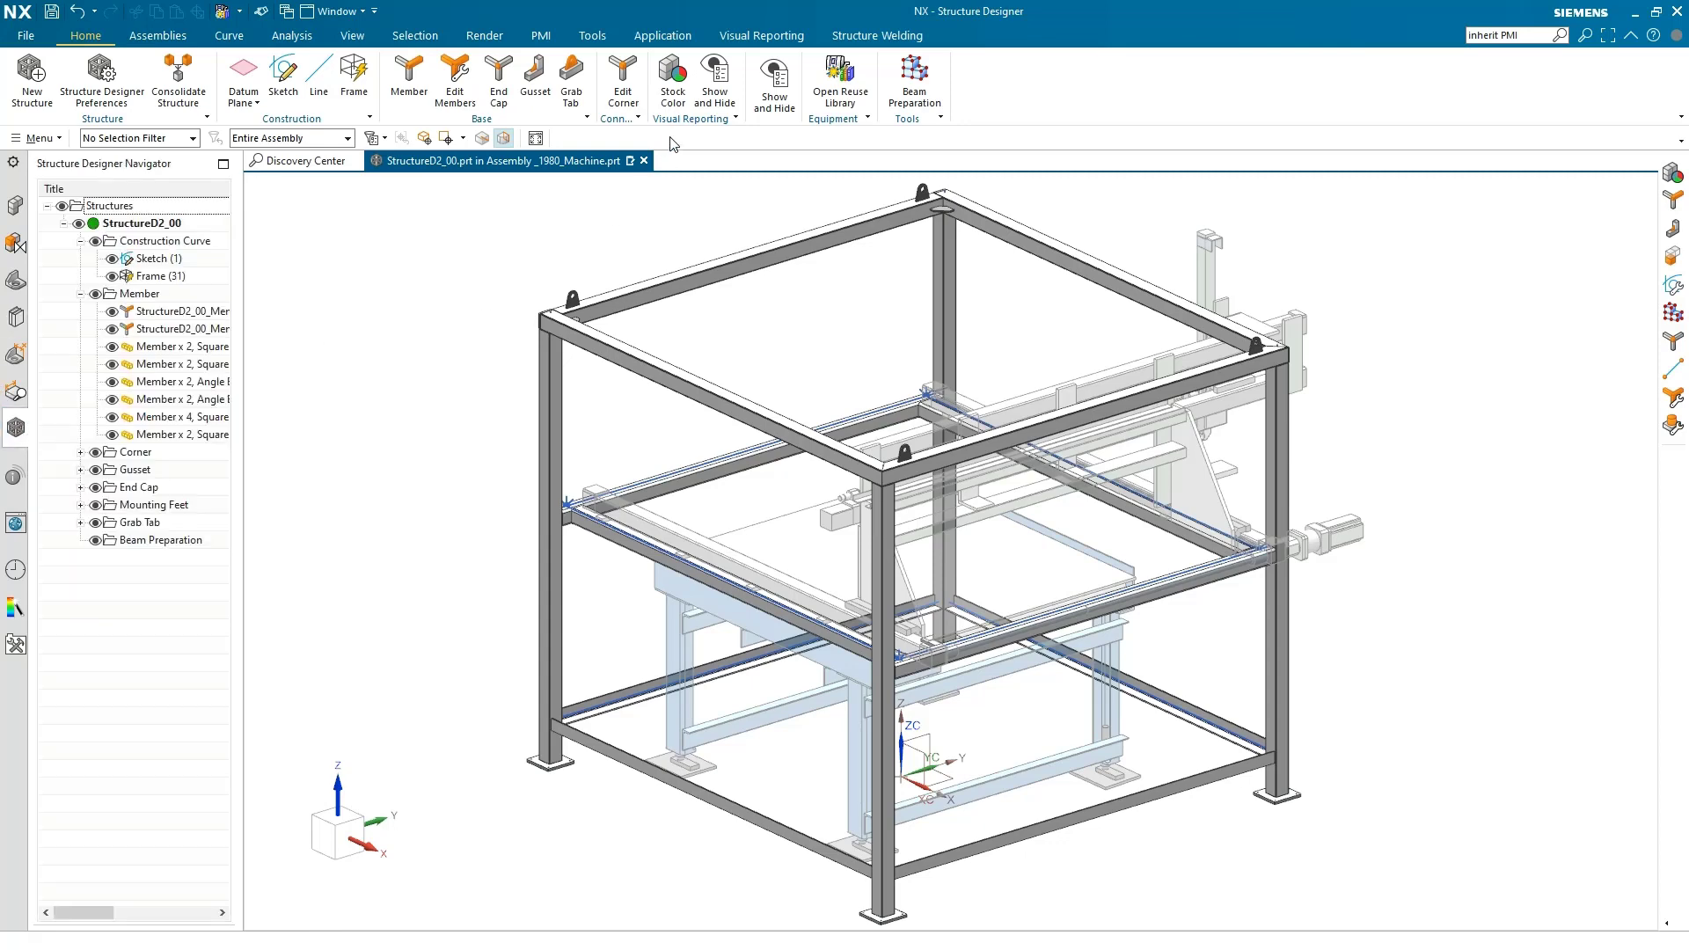
click(674, 84)
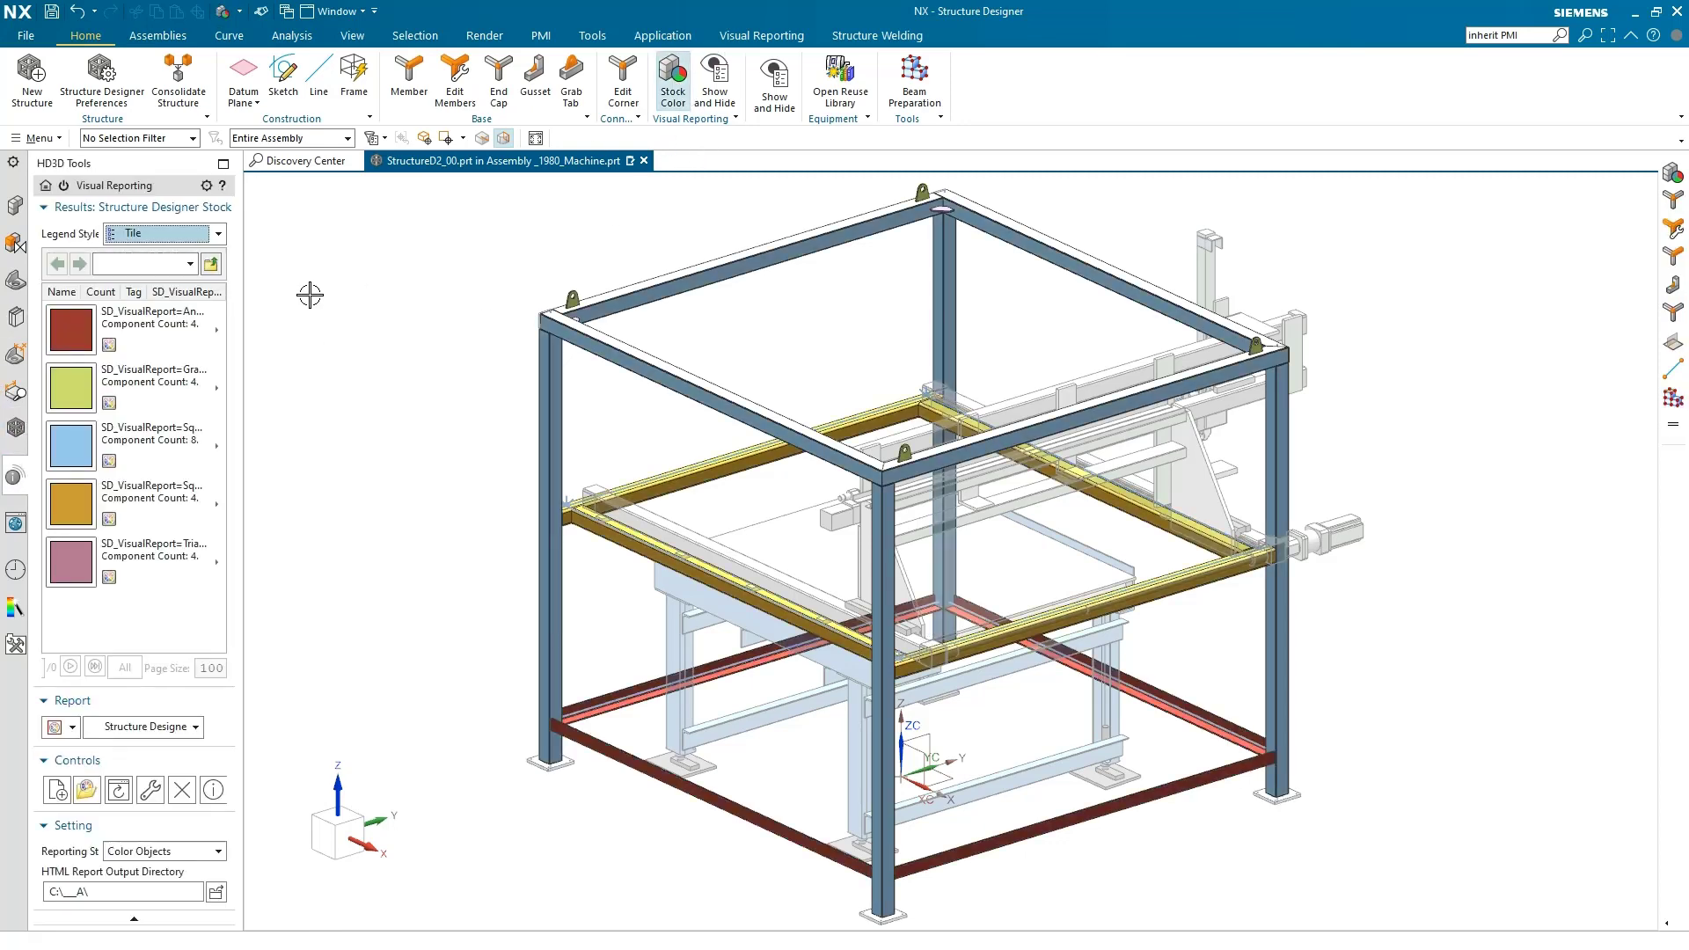
middle_drag(440, 291, 309, 294)
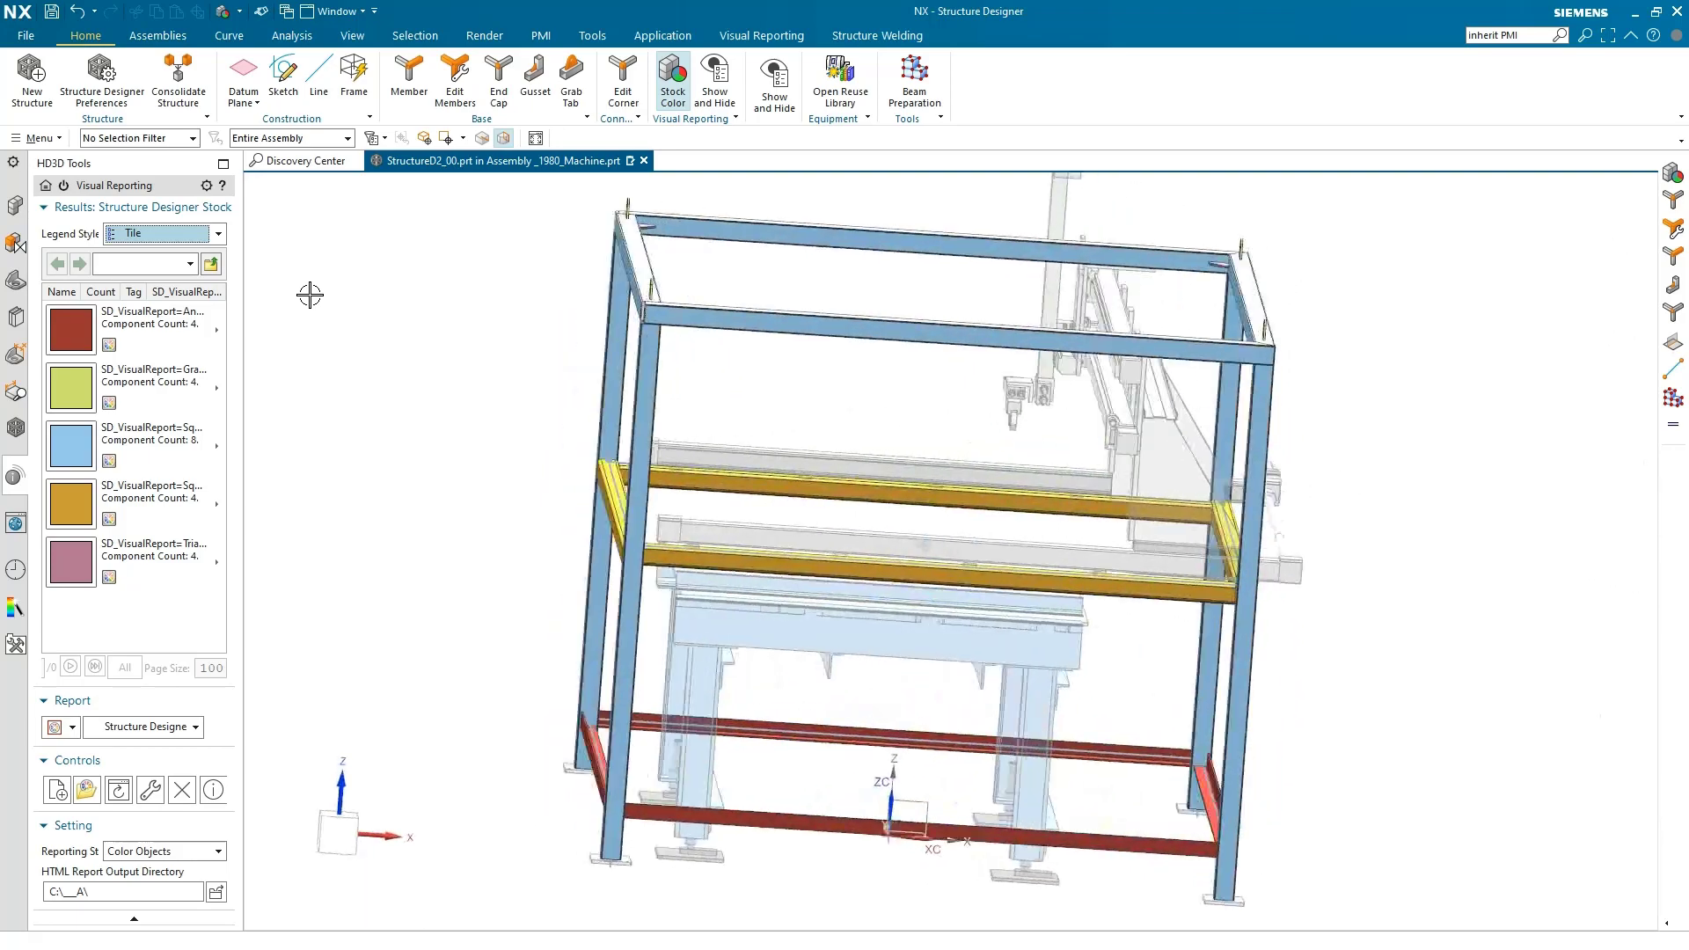
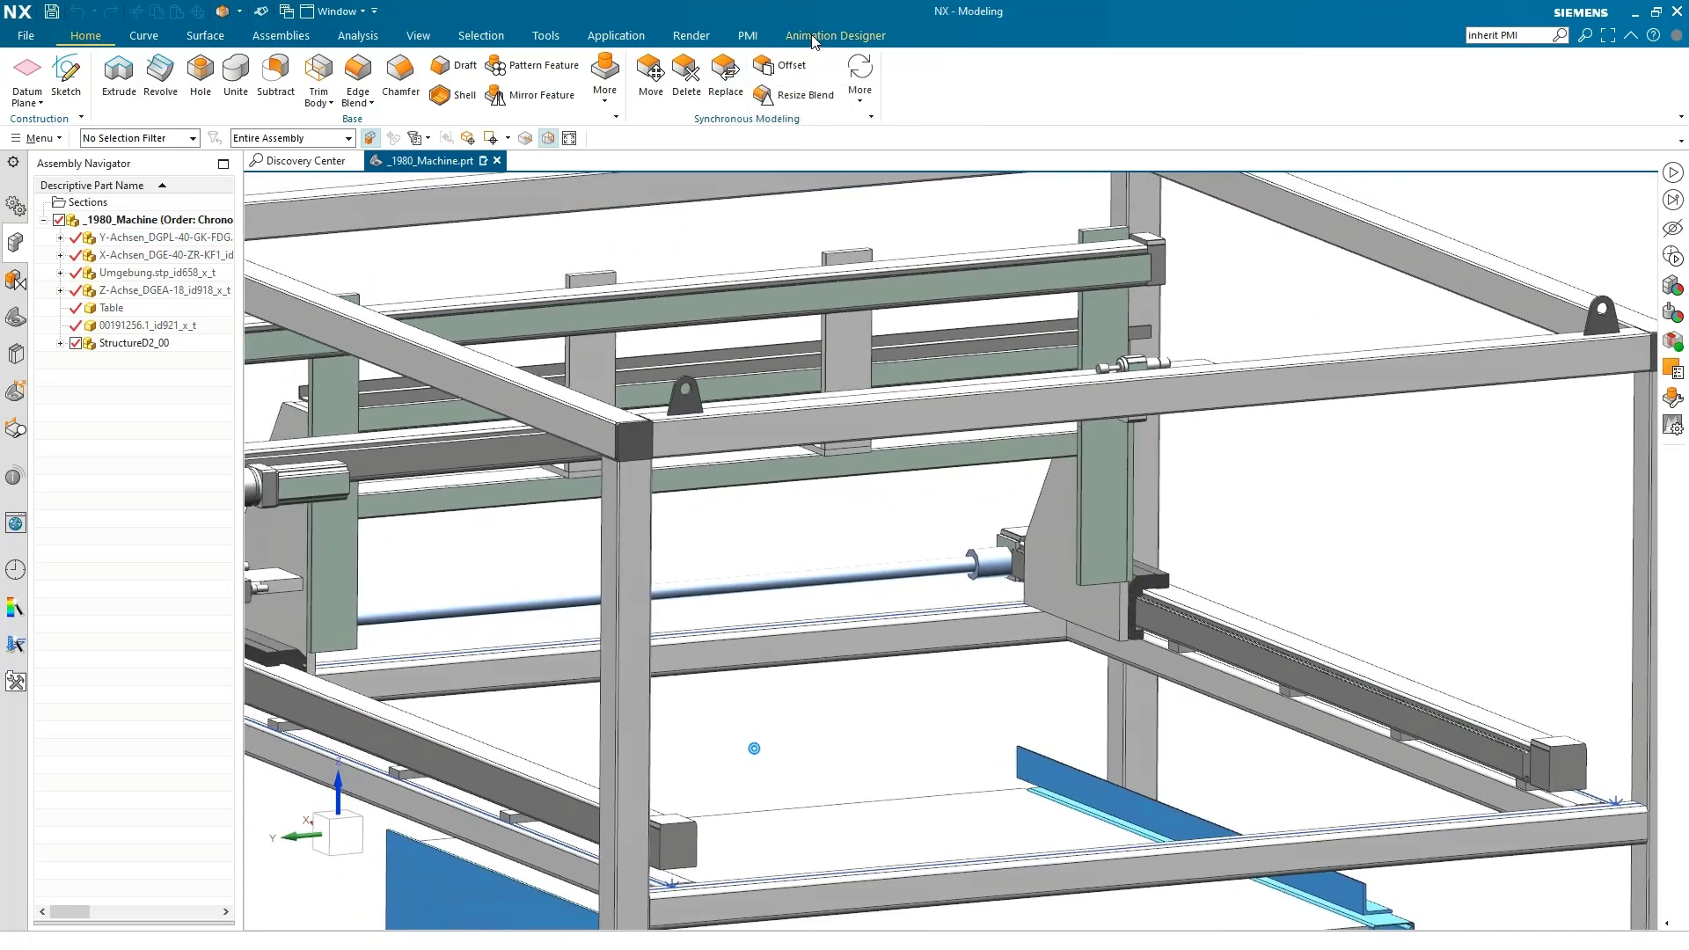
Turn on rigid group coloring in Animation Designer and display the animation tree with its color column
click(814, 37)
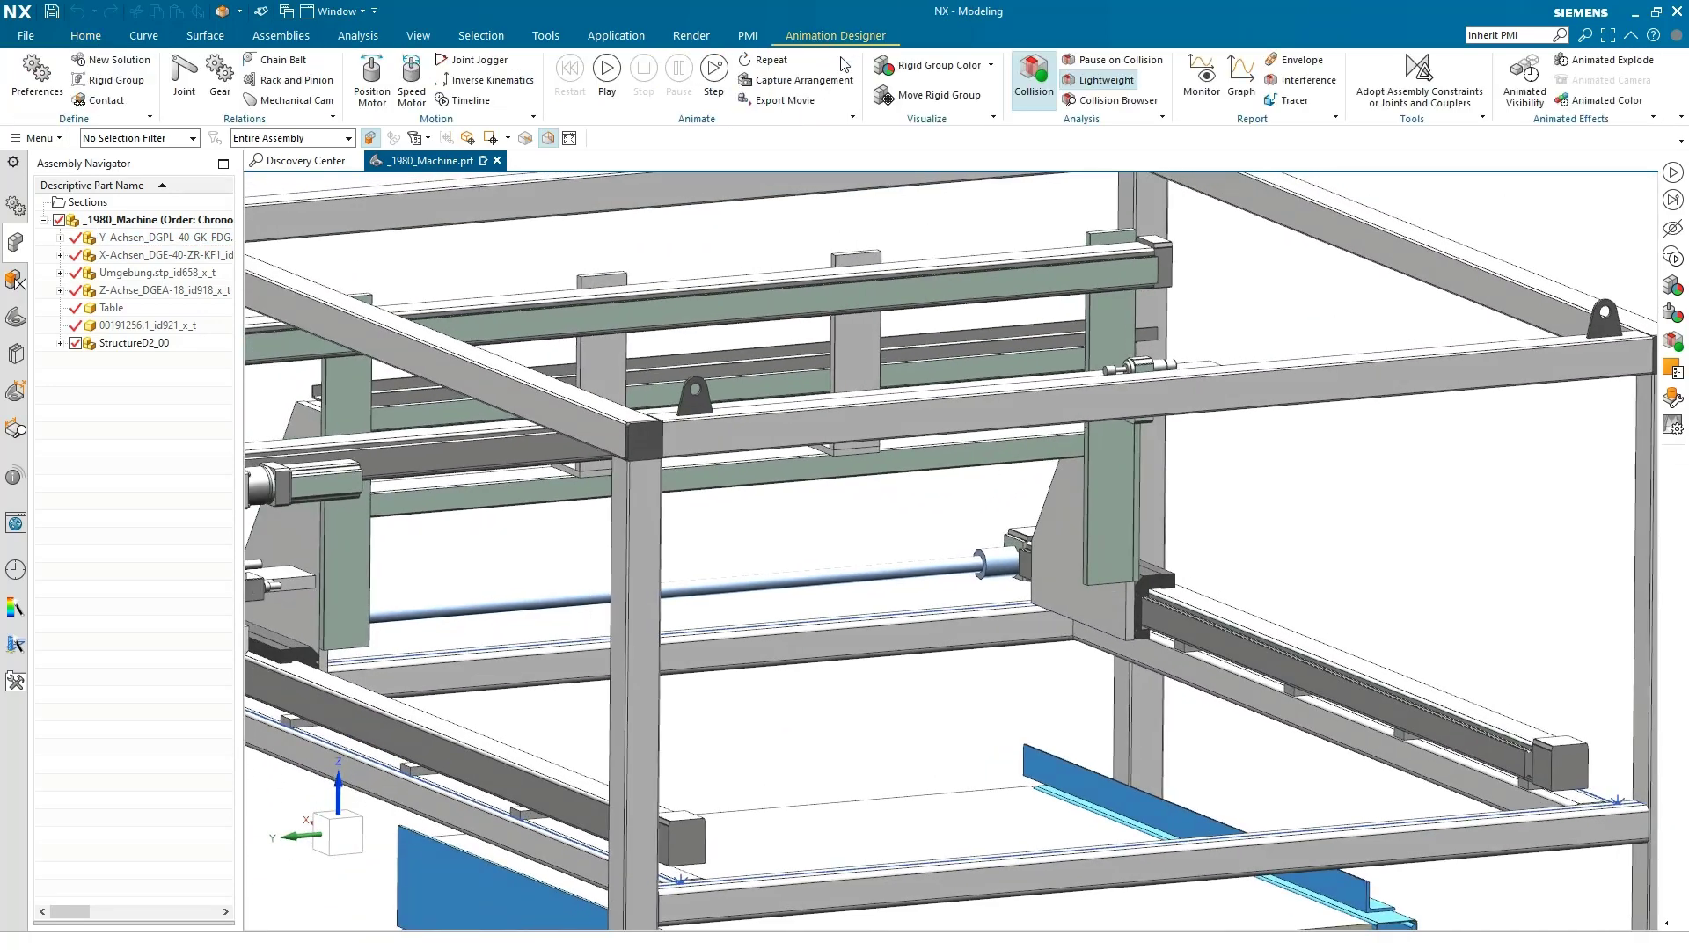
click(882, 66)
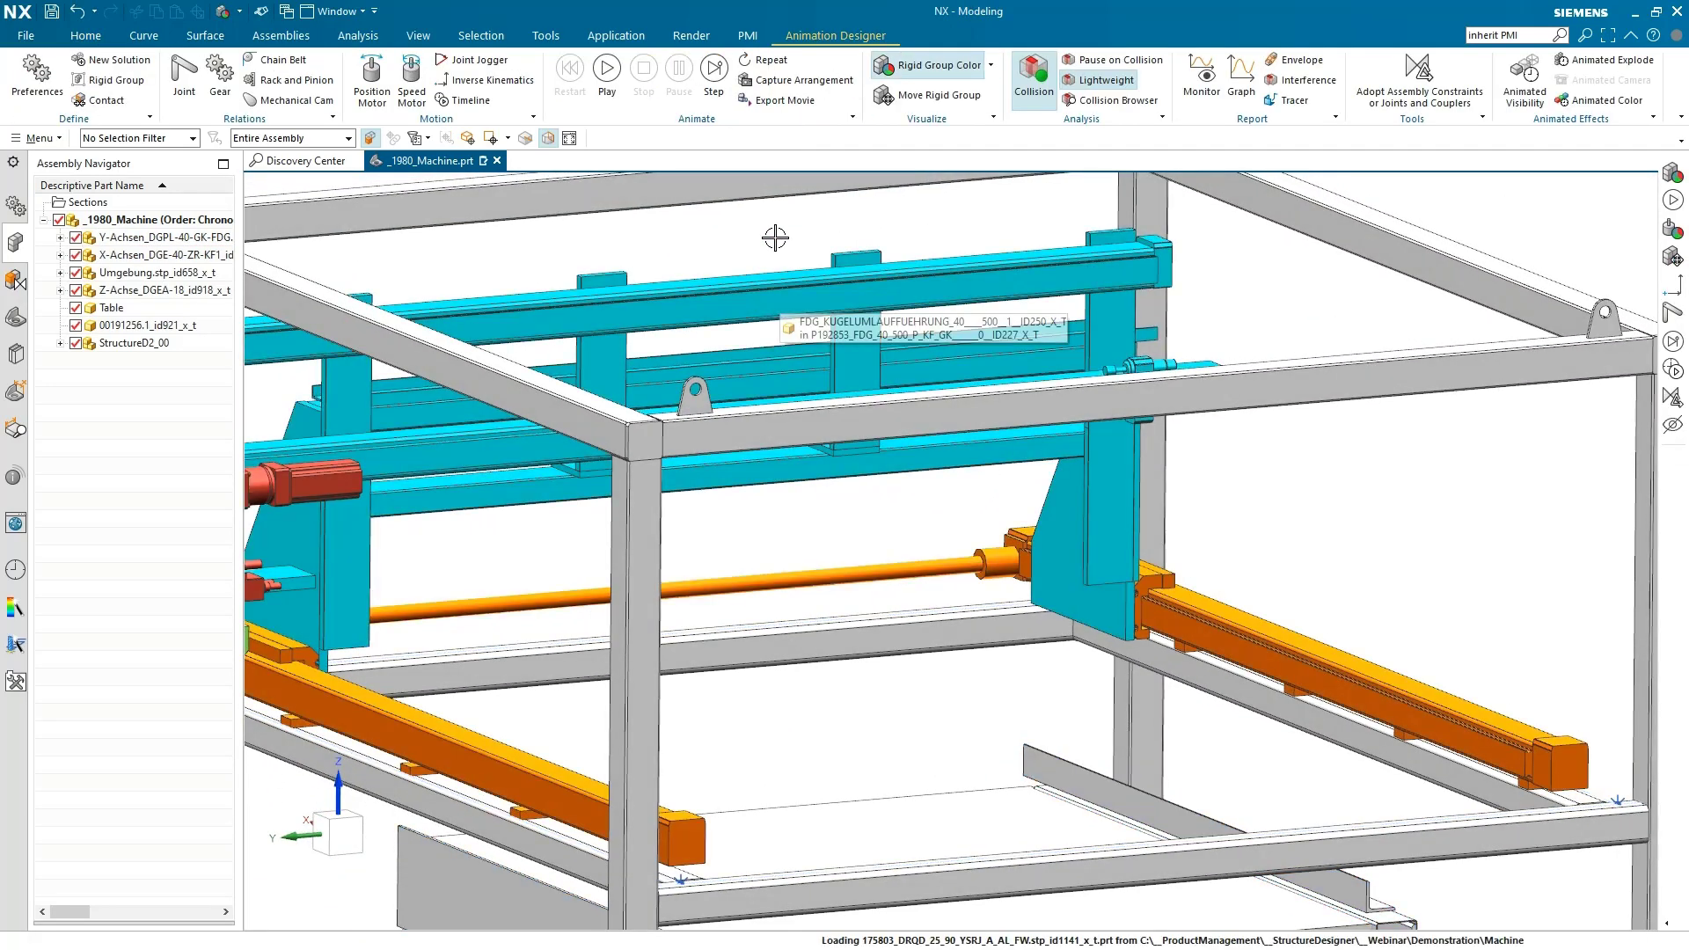
scroll(801, 264, up, 3)
scroll(801, 264, up, 3)
click(15, 204)
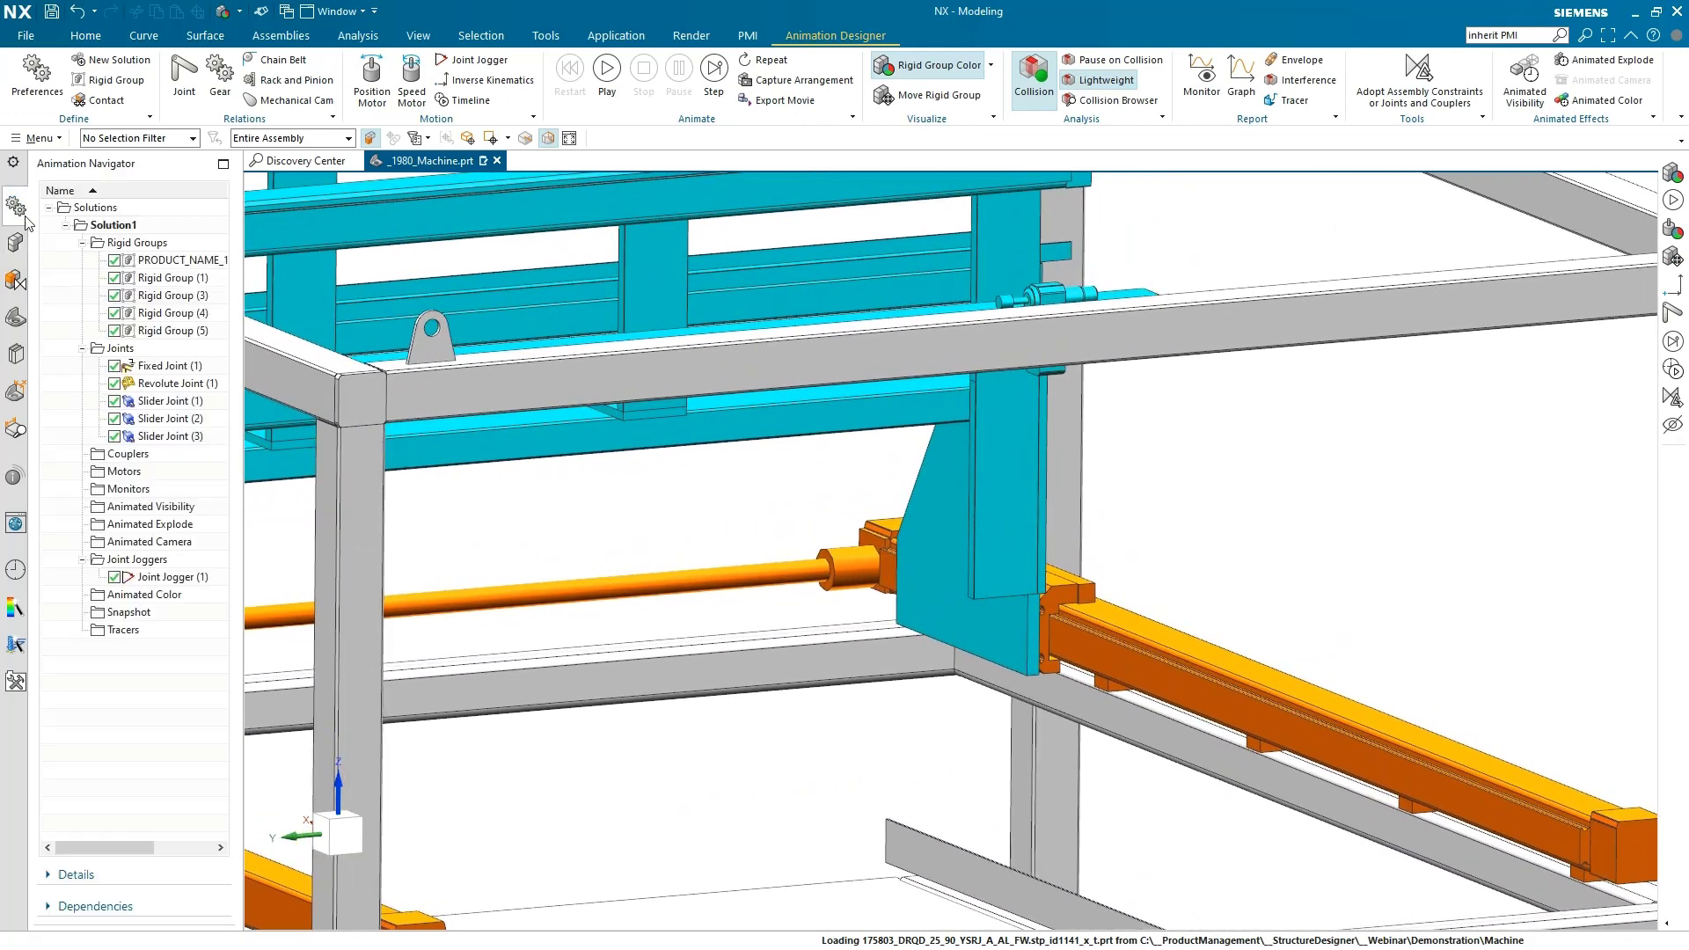
drag(238, 320, 366, 320)
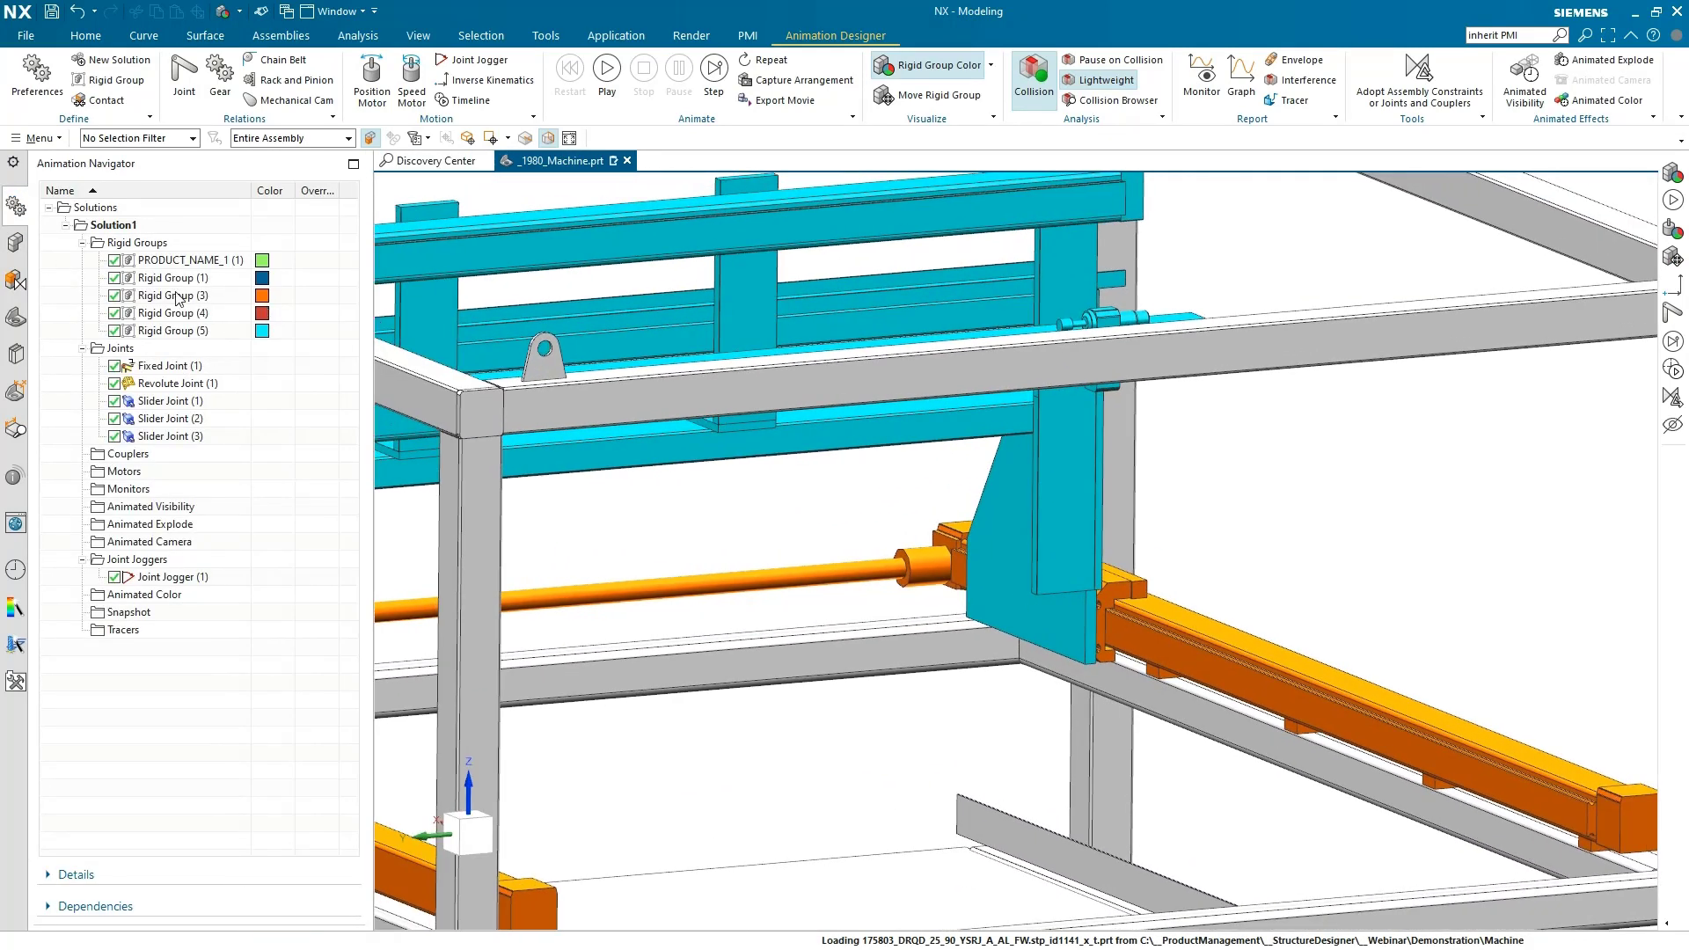
Remove the four carriage bodies on the two orange linear axes from Rigid Group (3)
double_click(178, 299)
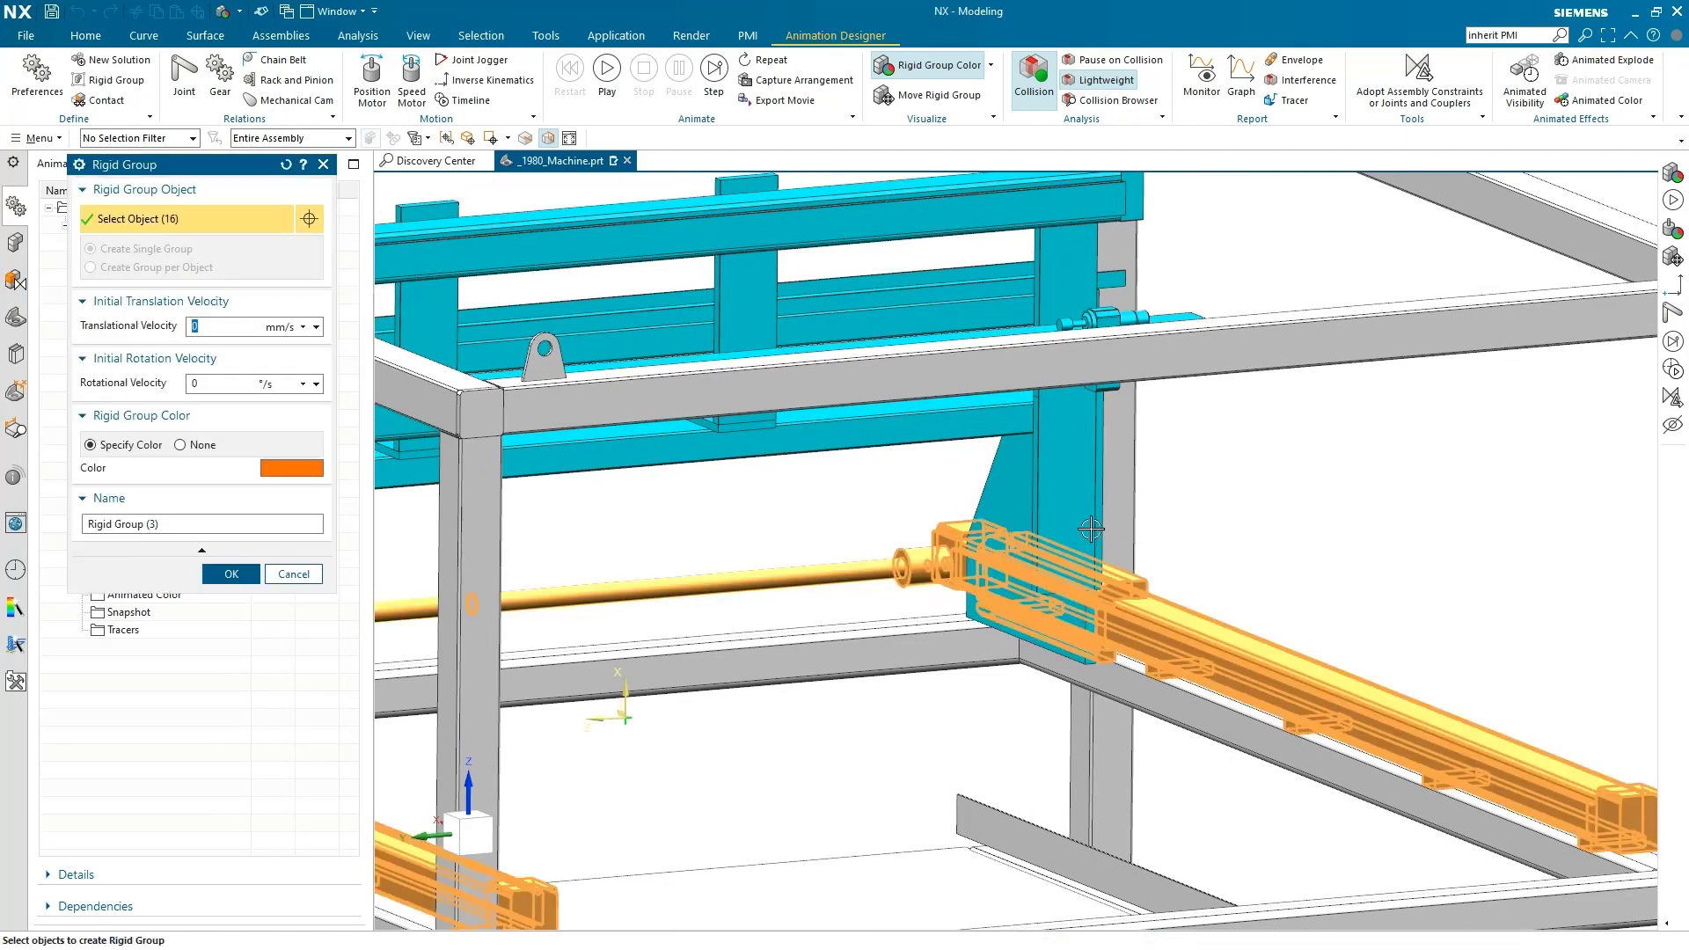
shift+click(1114, 585)
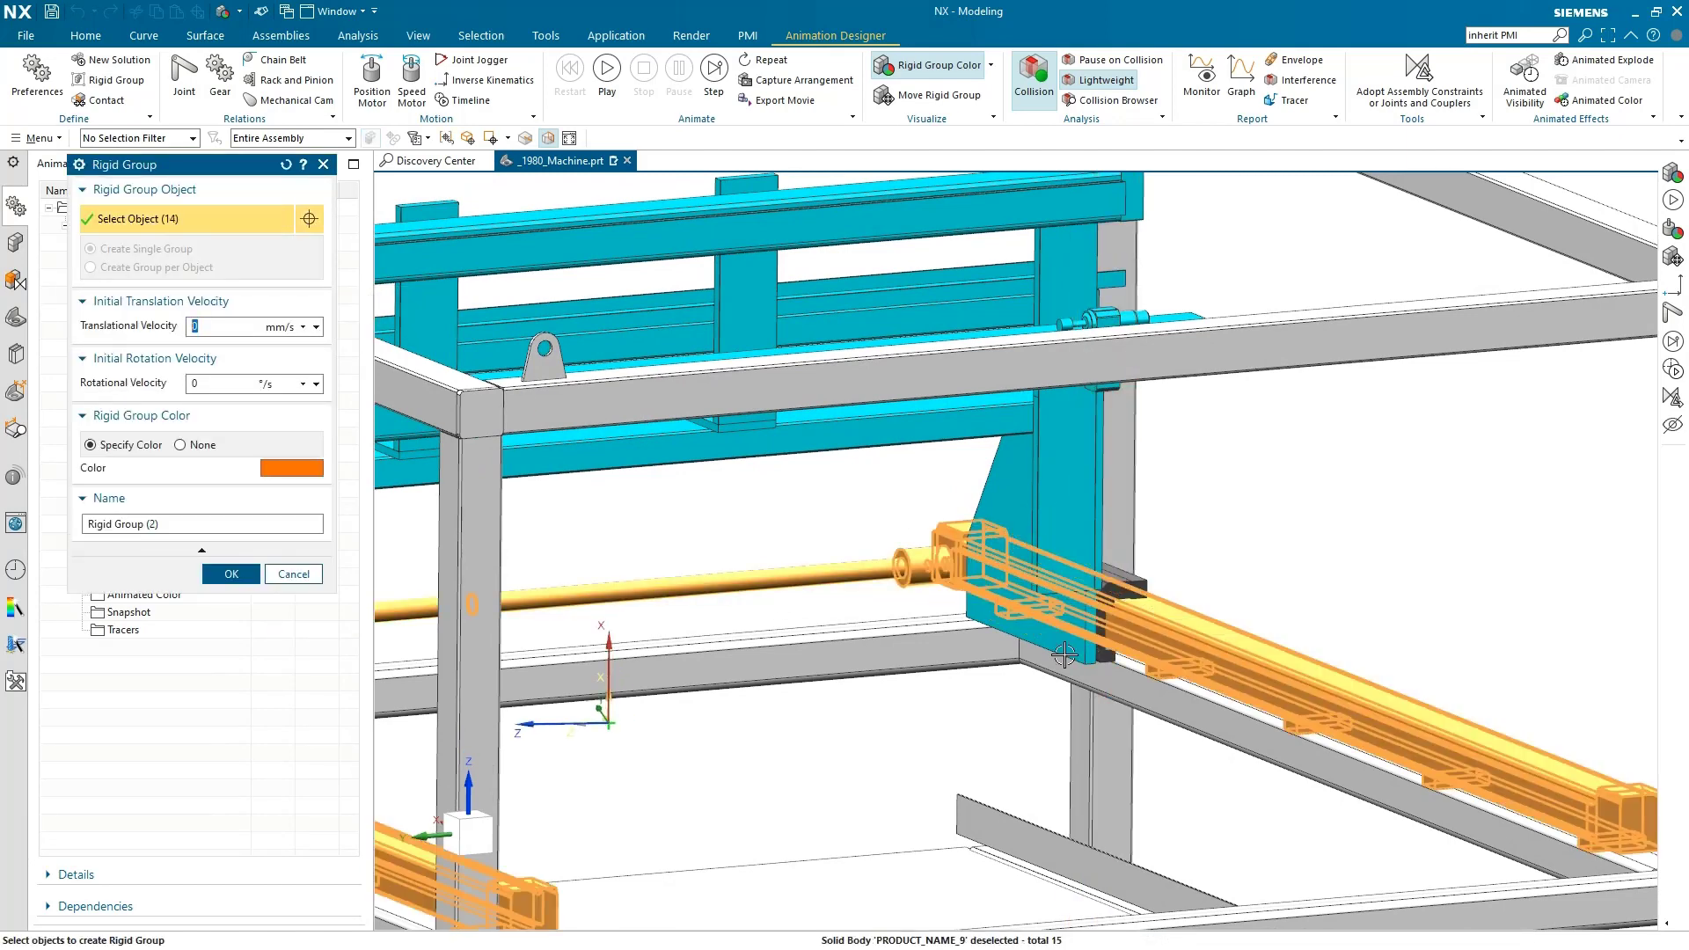
middle_drag(782, 695, 775, 701)
shift+click(727, 687)
shift+click(616, 627)
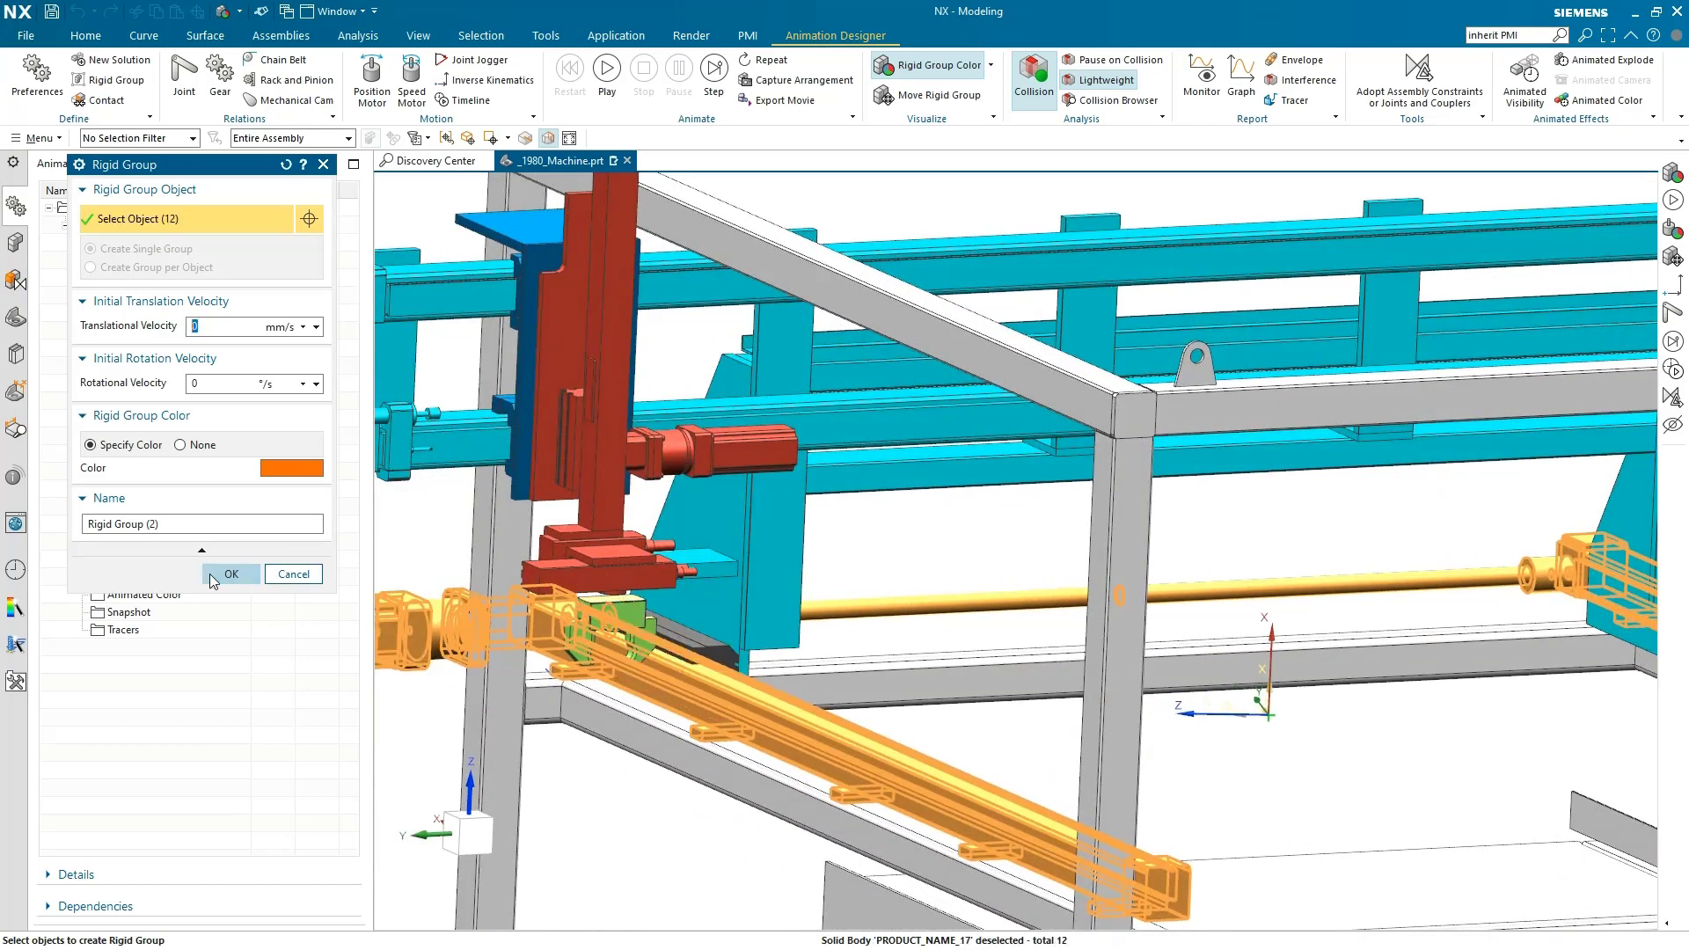
click(212, 576)
Add the carriage bodies on both linear axes to the cyan gantry's Rigid Group (5)
double_click(182, 332)
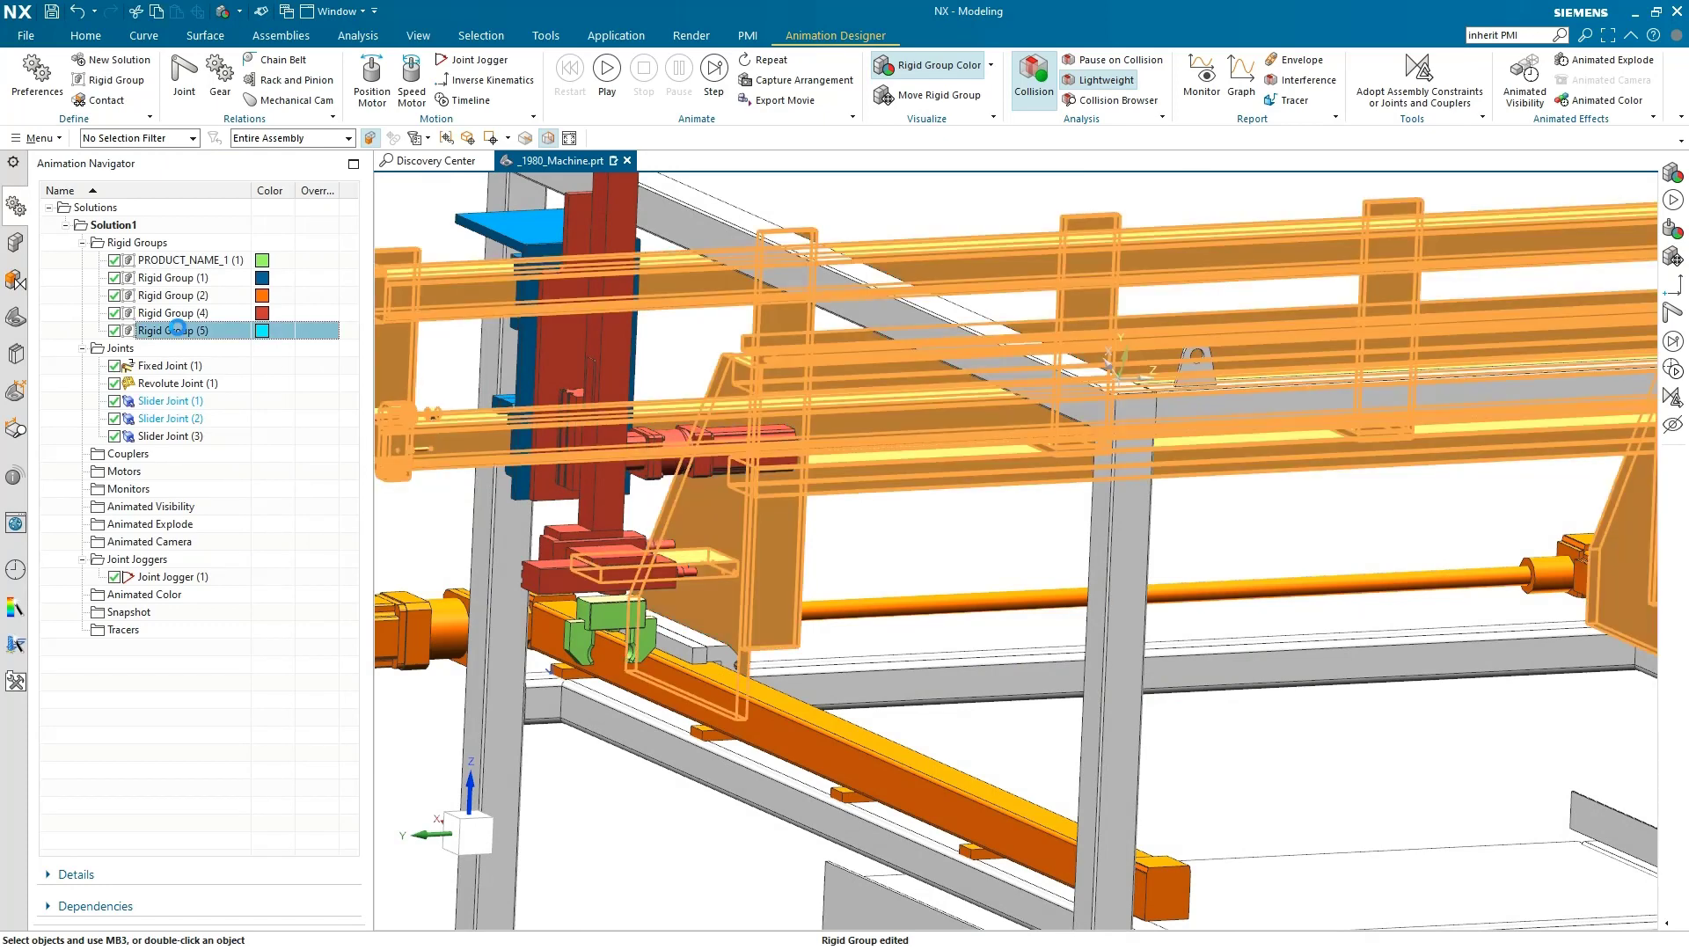
click(699, 643)
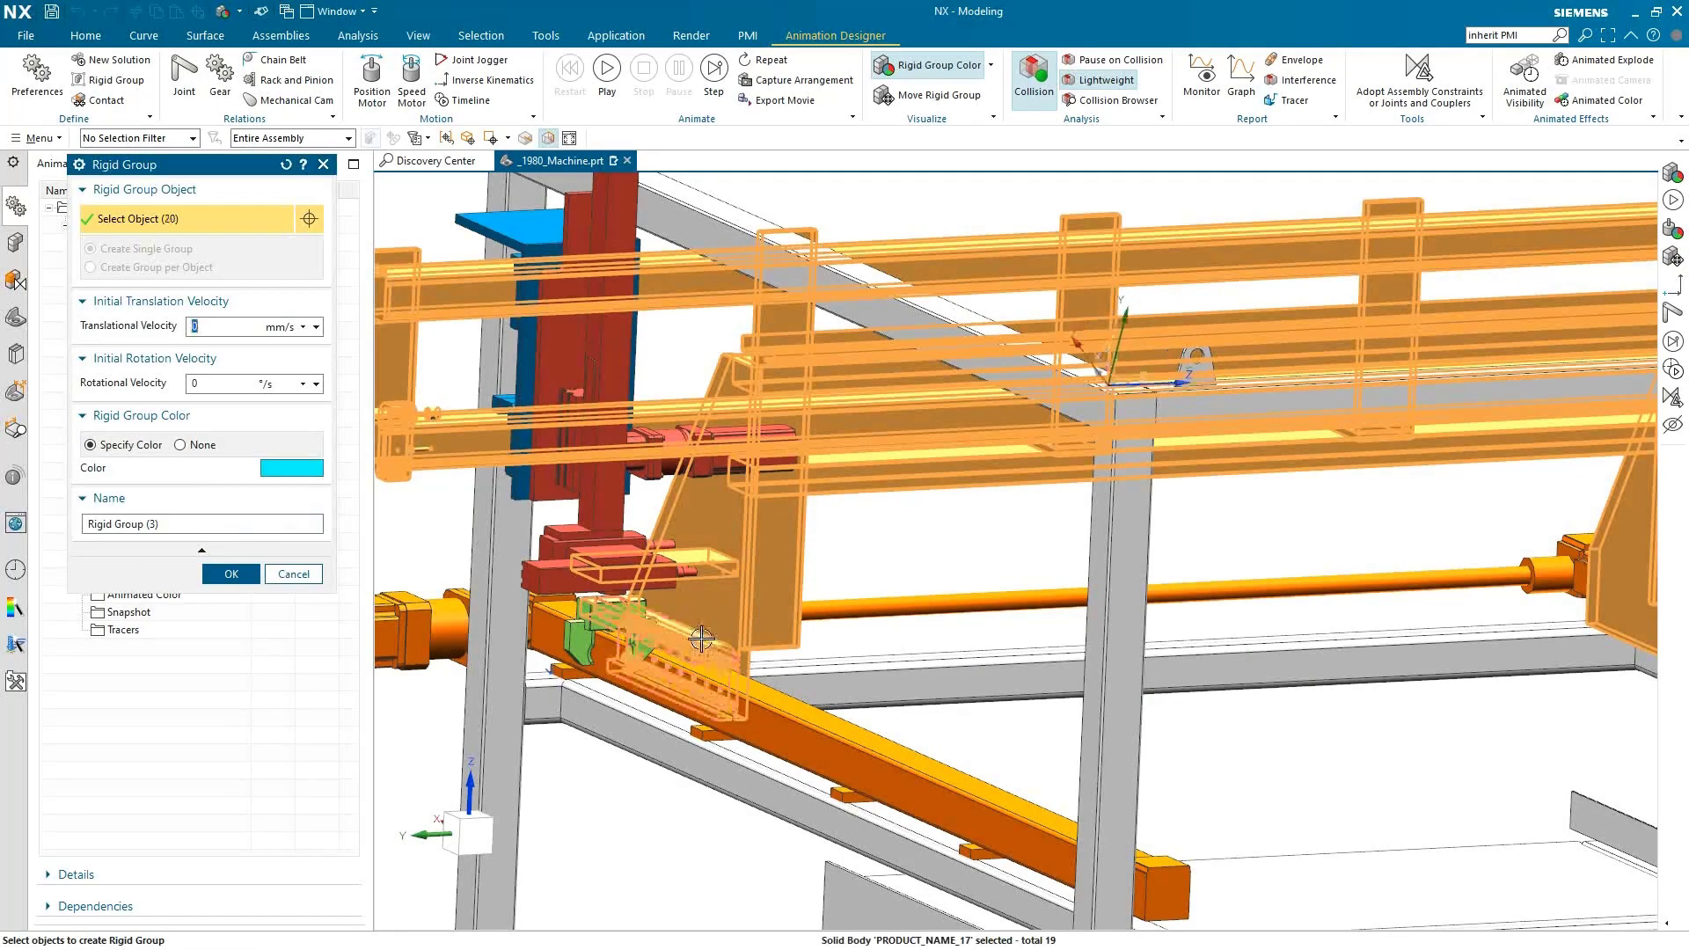
scroll(700, 643, up, 5)
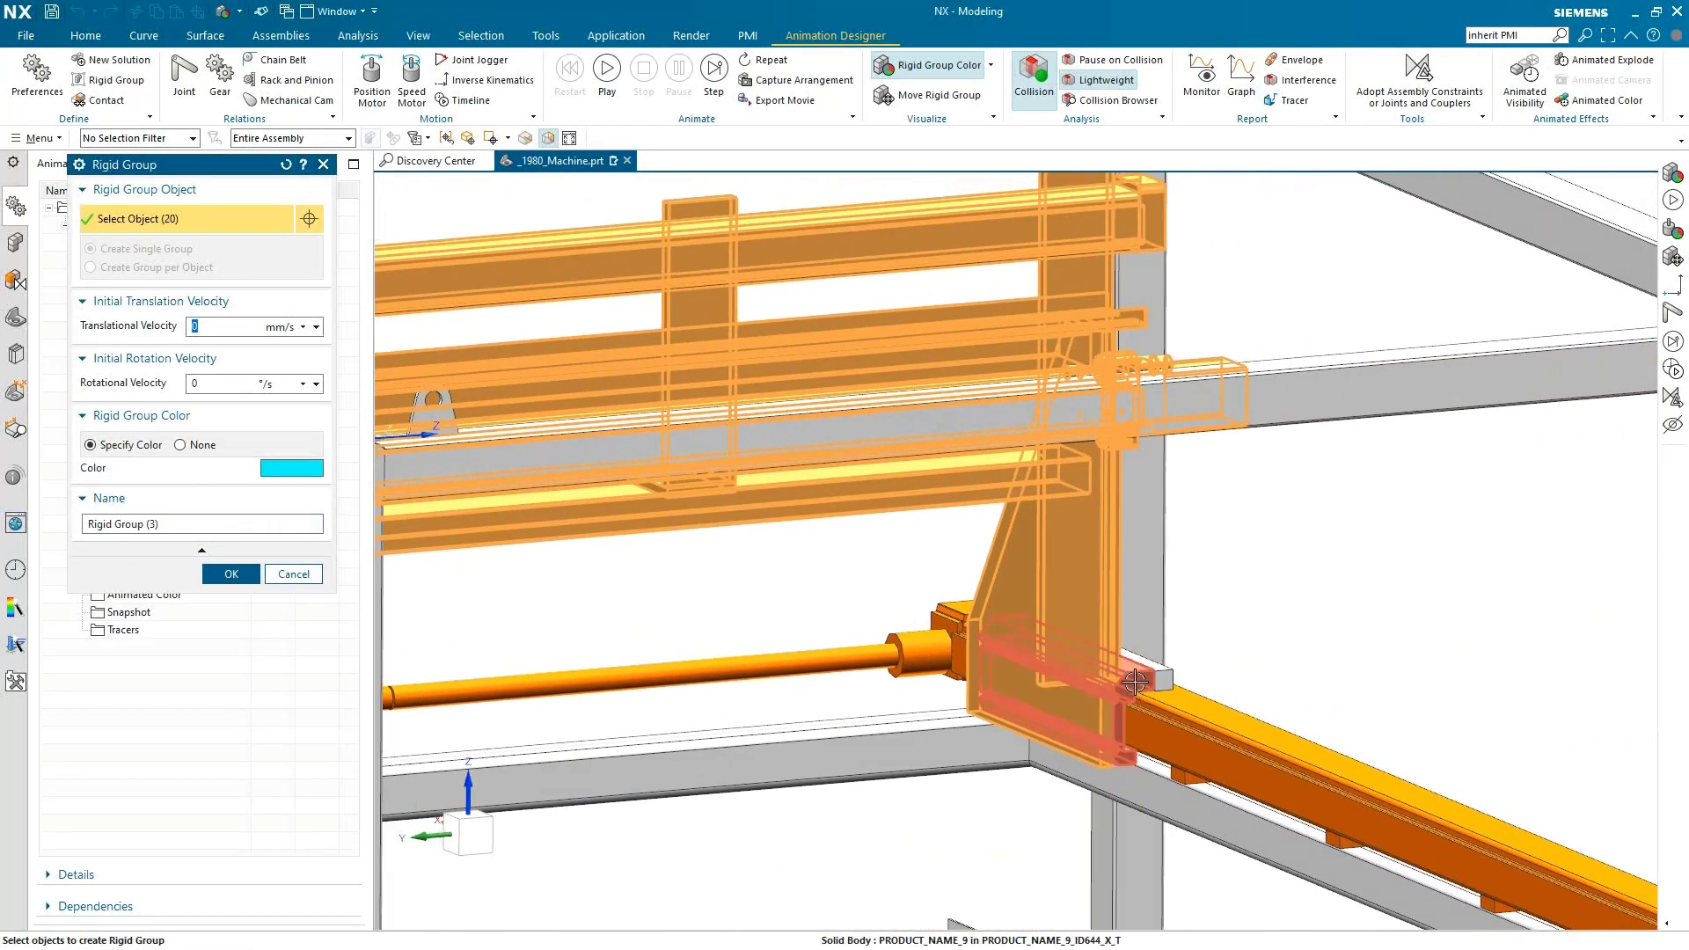
click(1155, 676)
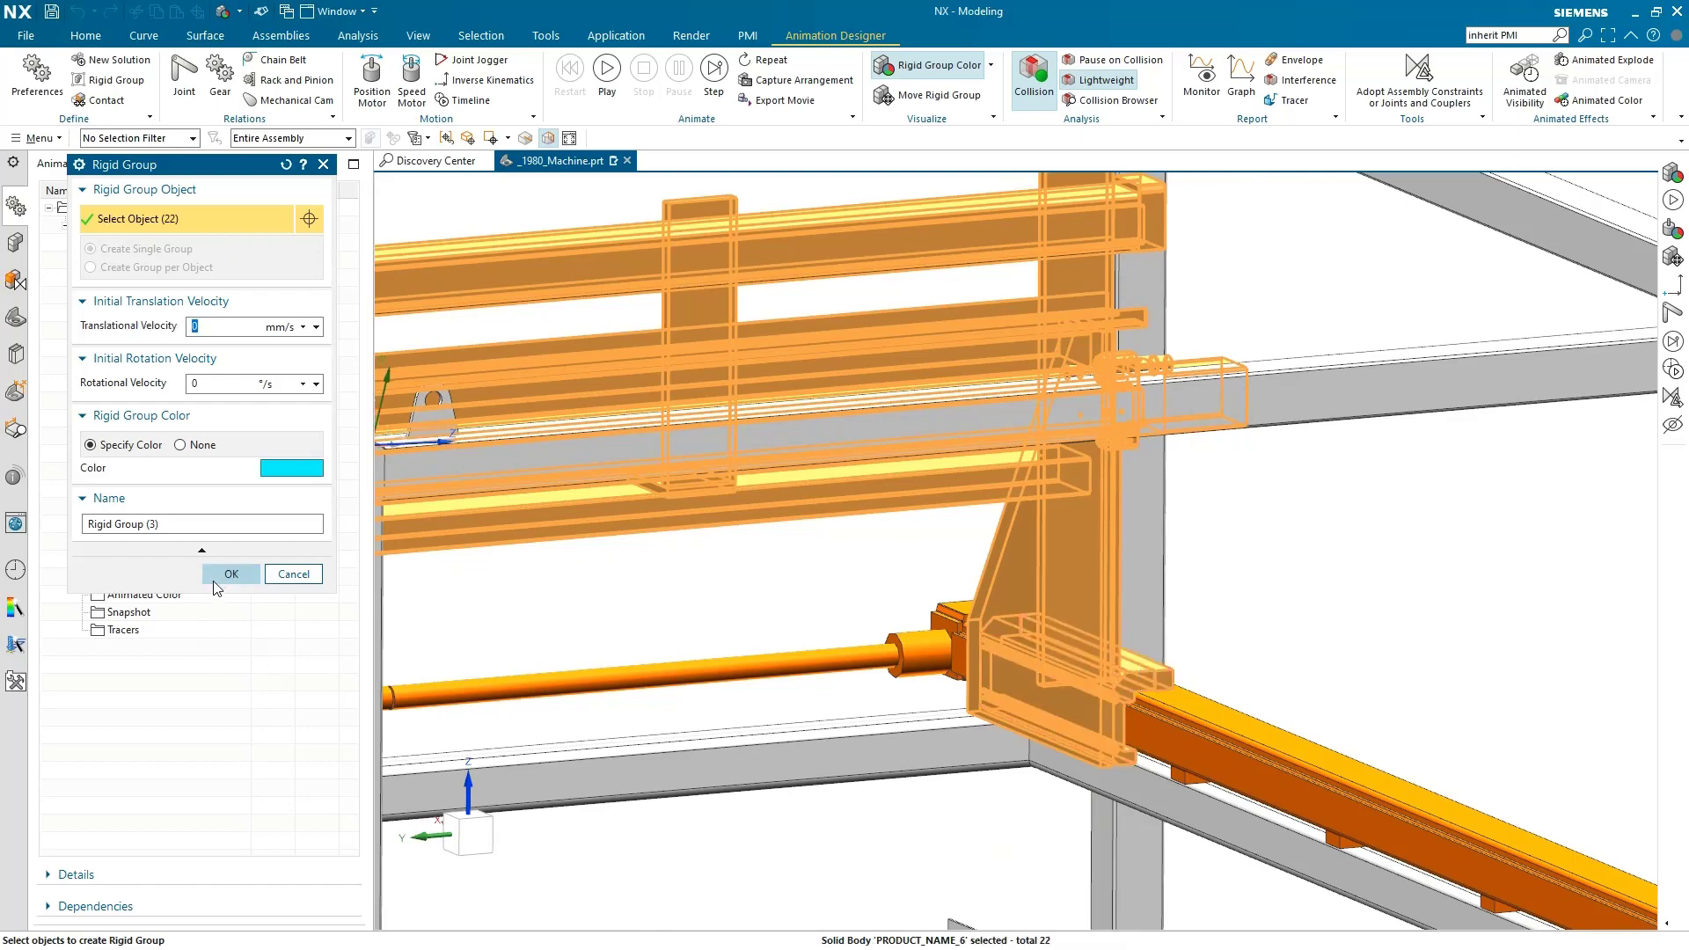
click(216, 581)
Test the joints by temporarily moving the vertical-axis carriage rigid group along the gantry with Move Rigid Group
scroll(613, 610, down, 5)
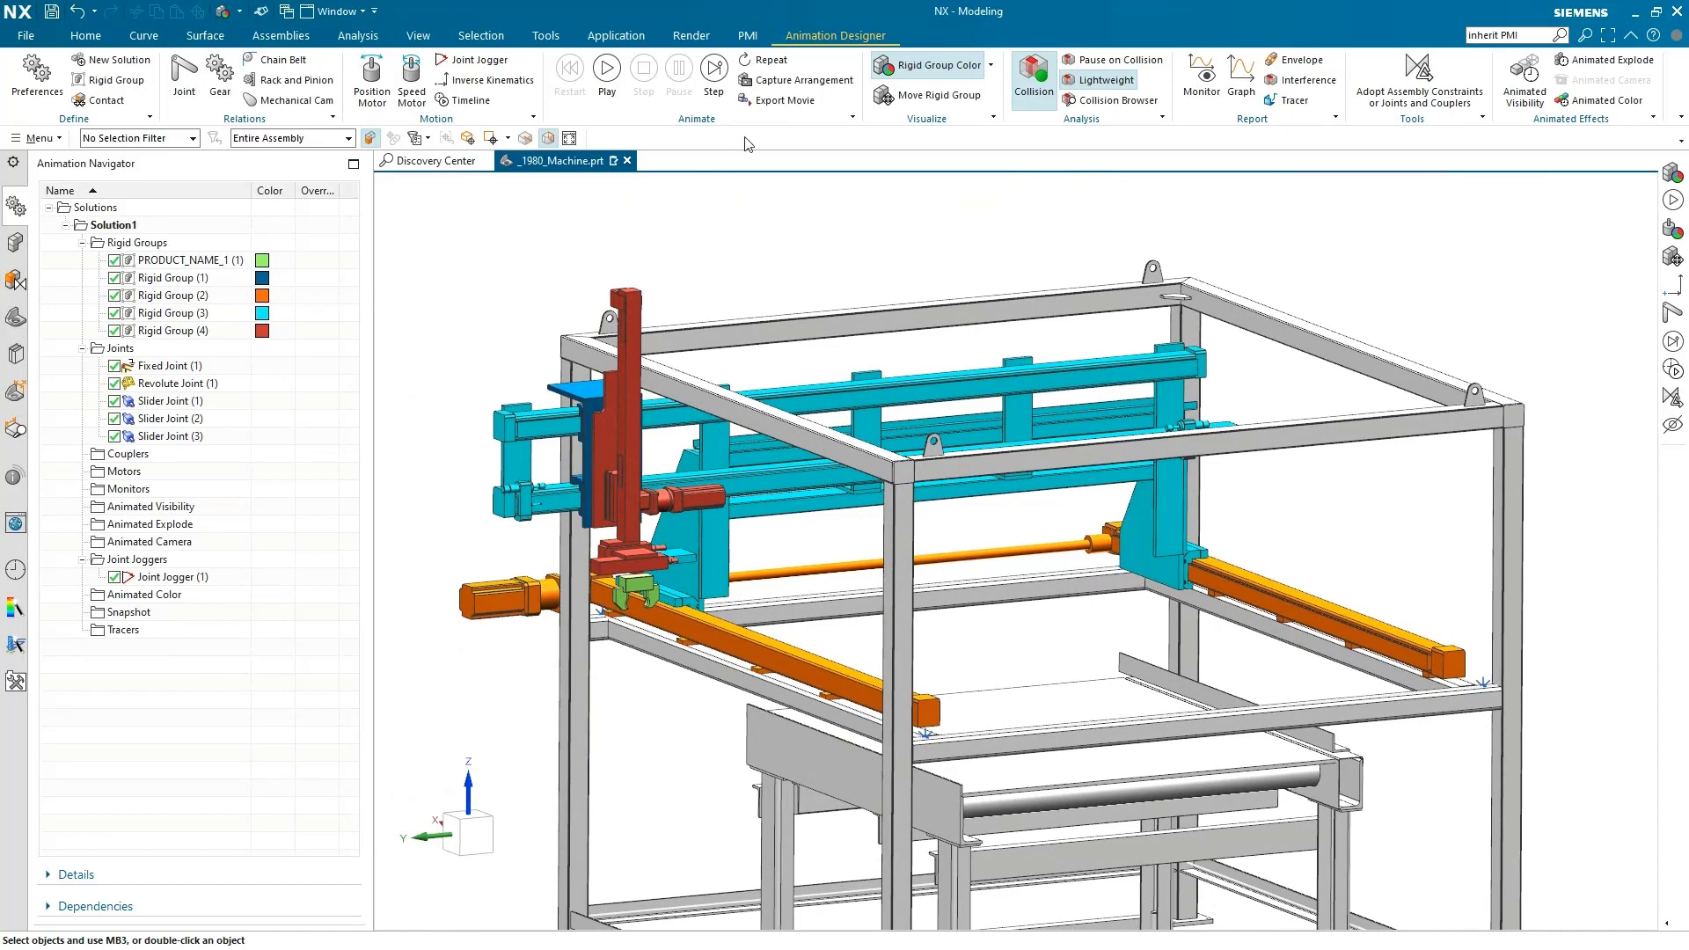
click(891, 103)
click(891, 103)
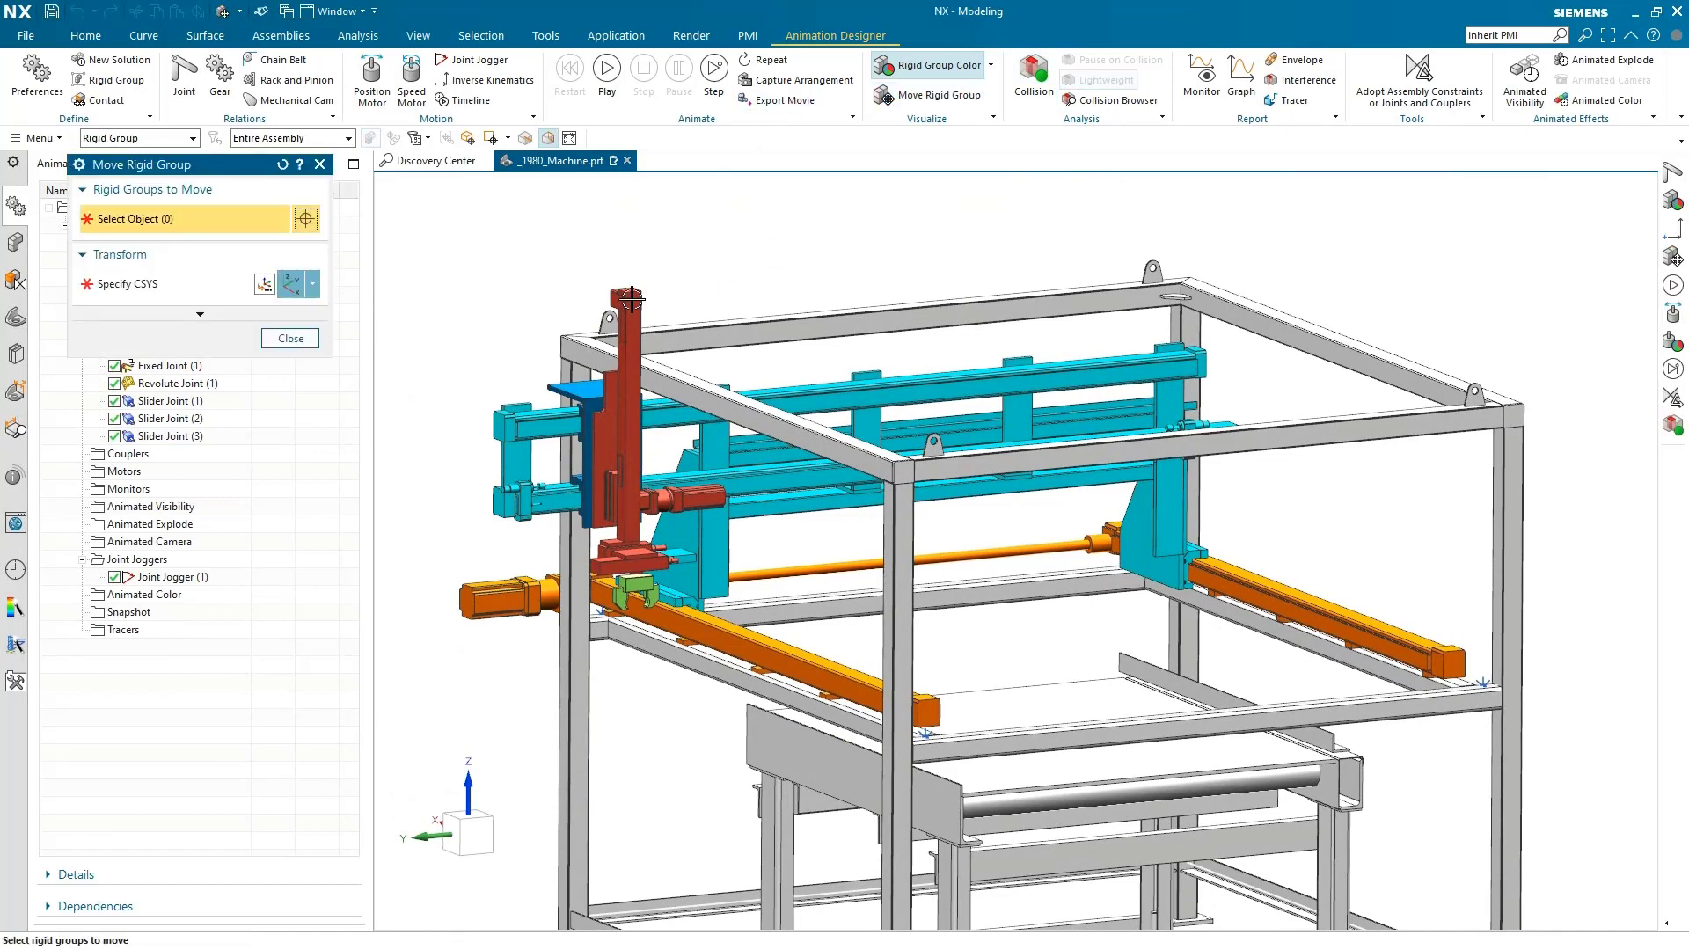
click(608, 427)
drag(693, 486, 774, 496)
click(299, 341)
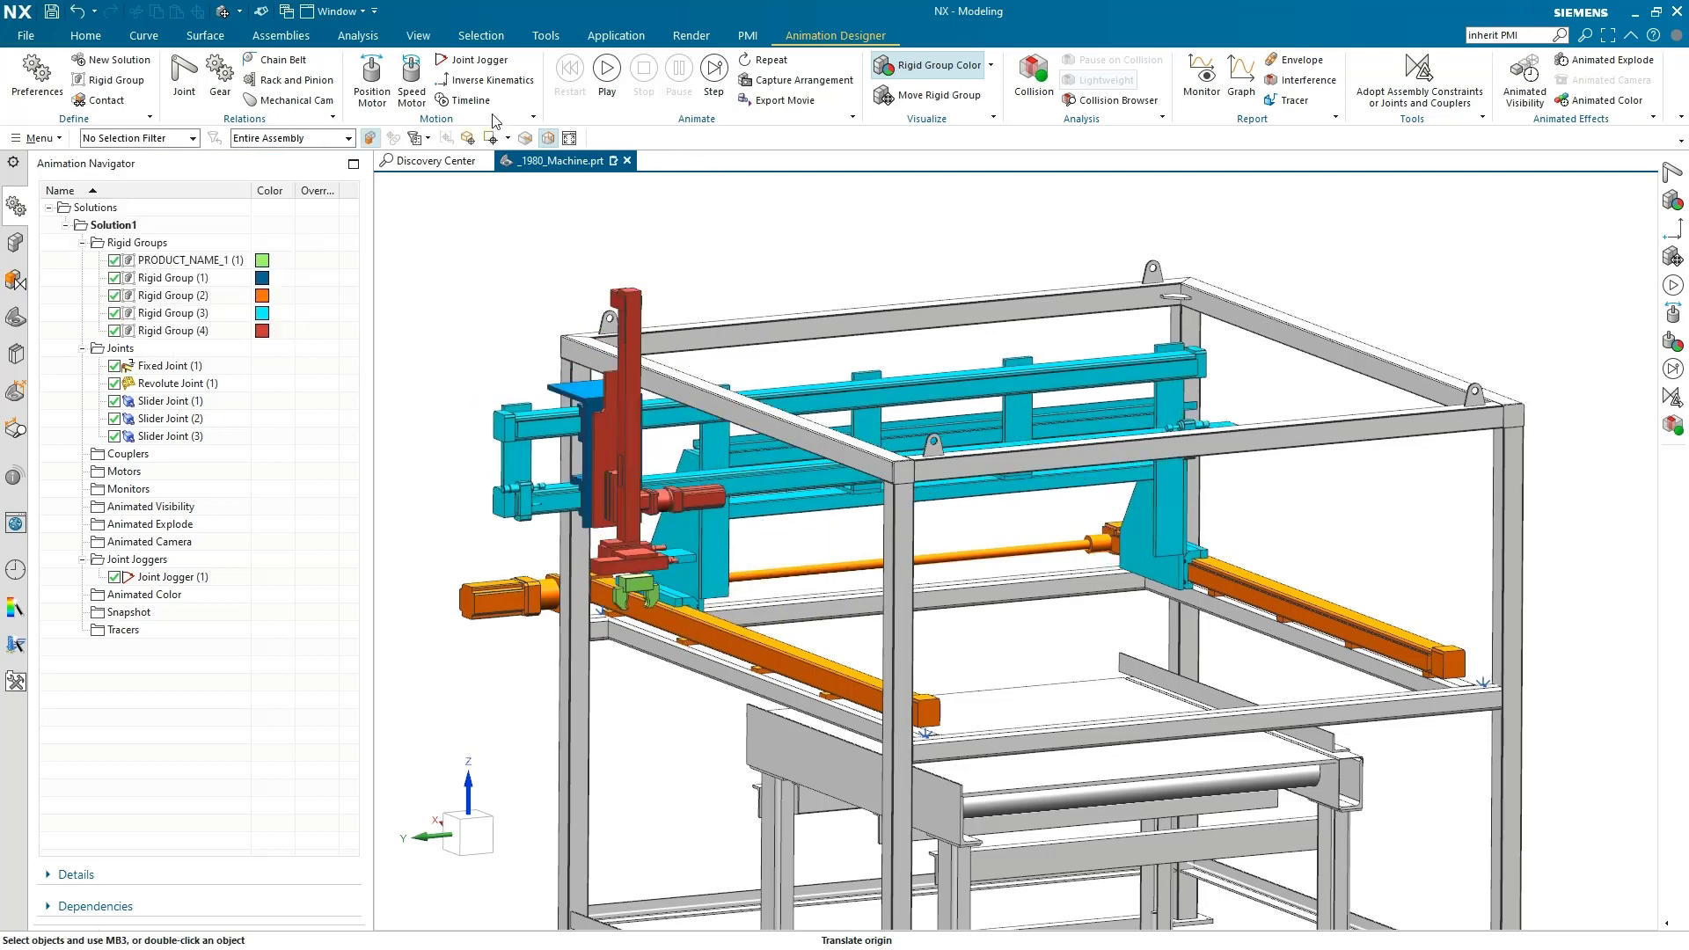
Start an inverse kinematics motion for the green gripper rigid group, with its start point on a gripper endpoint
scroll(640, 674, up, 5)
scroll(640, 674, up, 3)
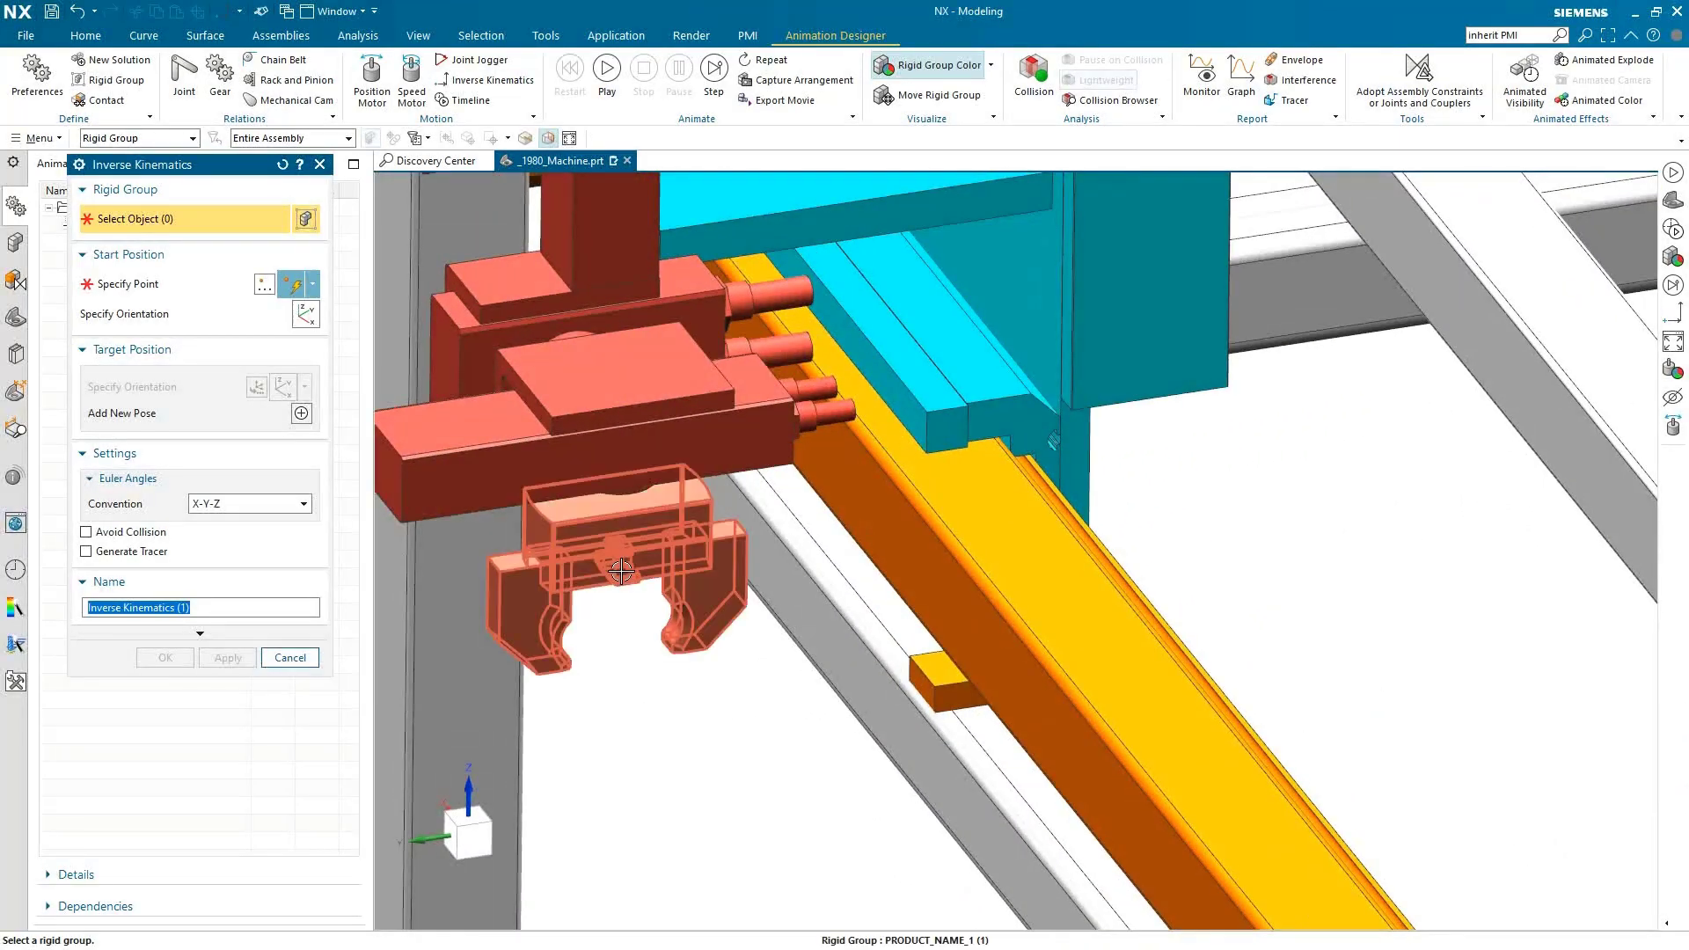
click(623, 580)
click(632, 581)
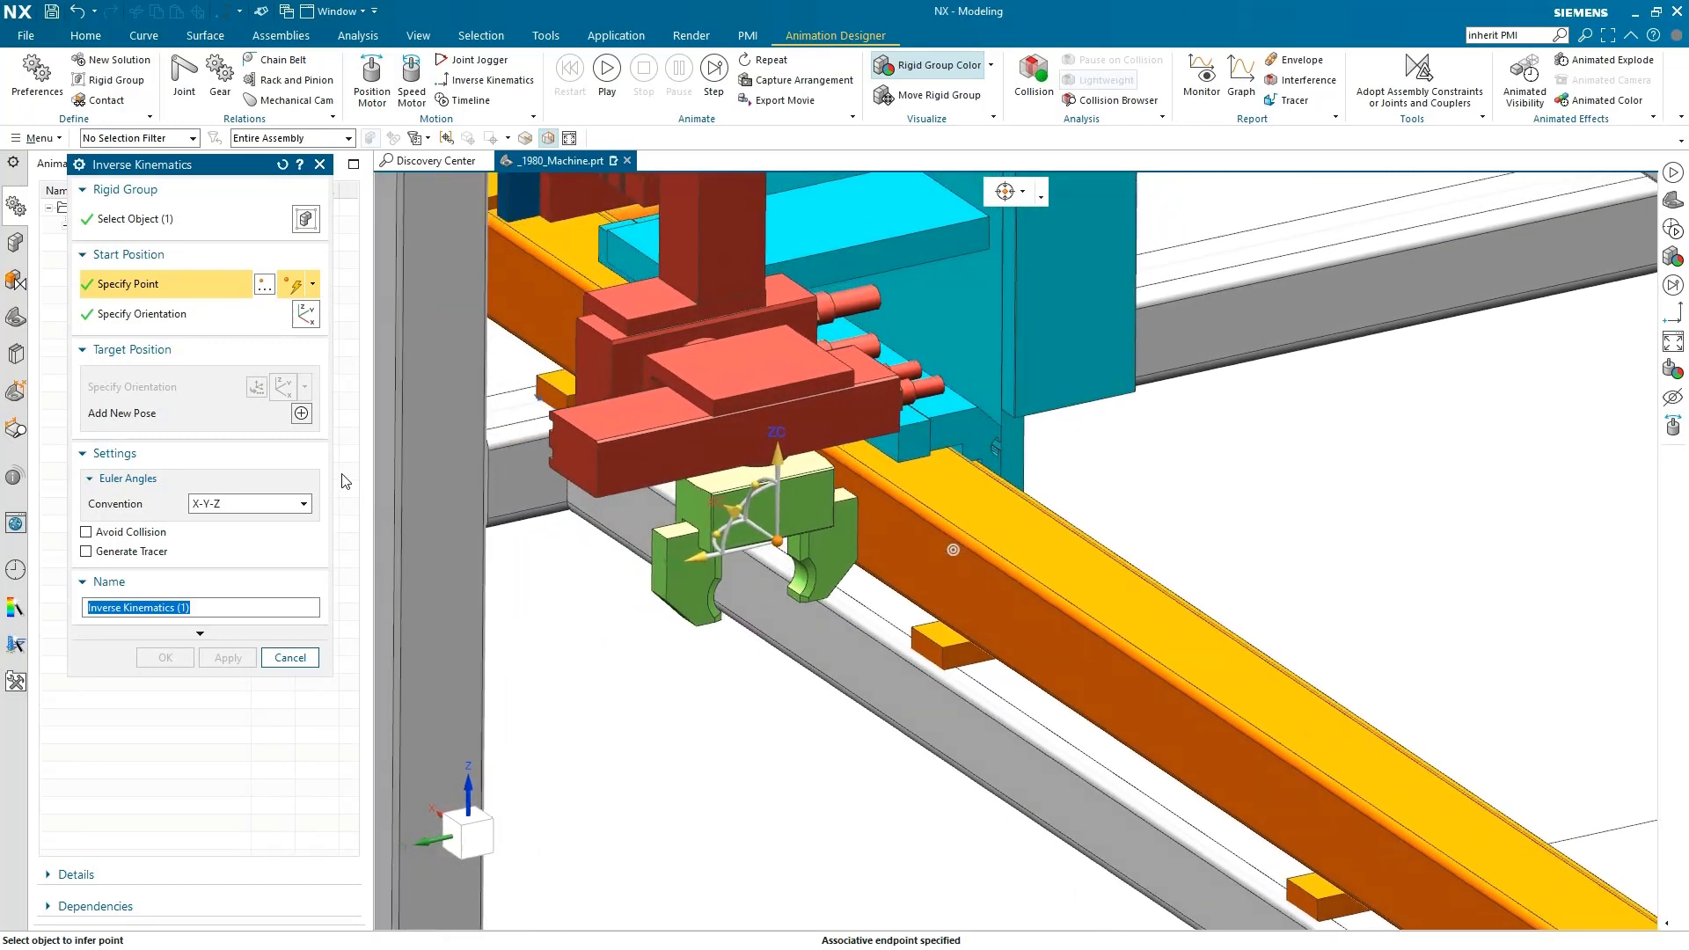
Add a target pose near the conveyor table's end corner, picking from the entire assembly, and create the inverse kinematics motion
click(301, 414)
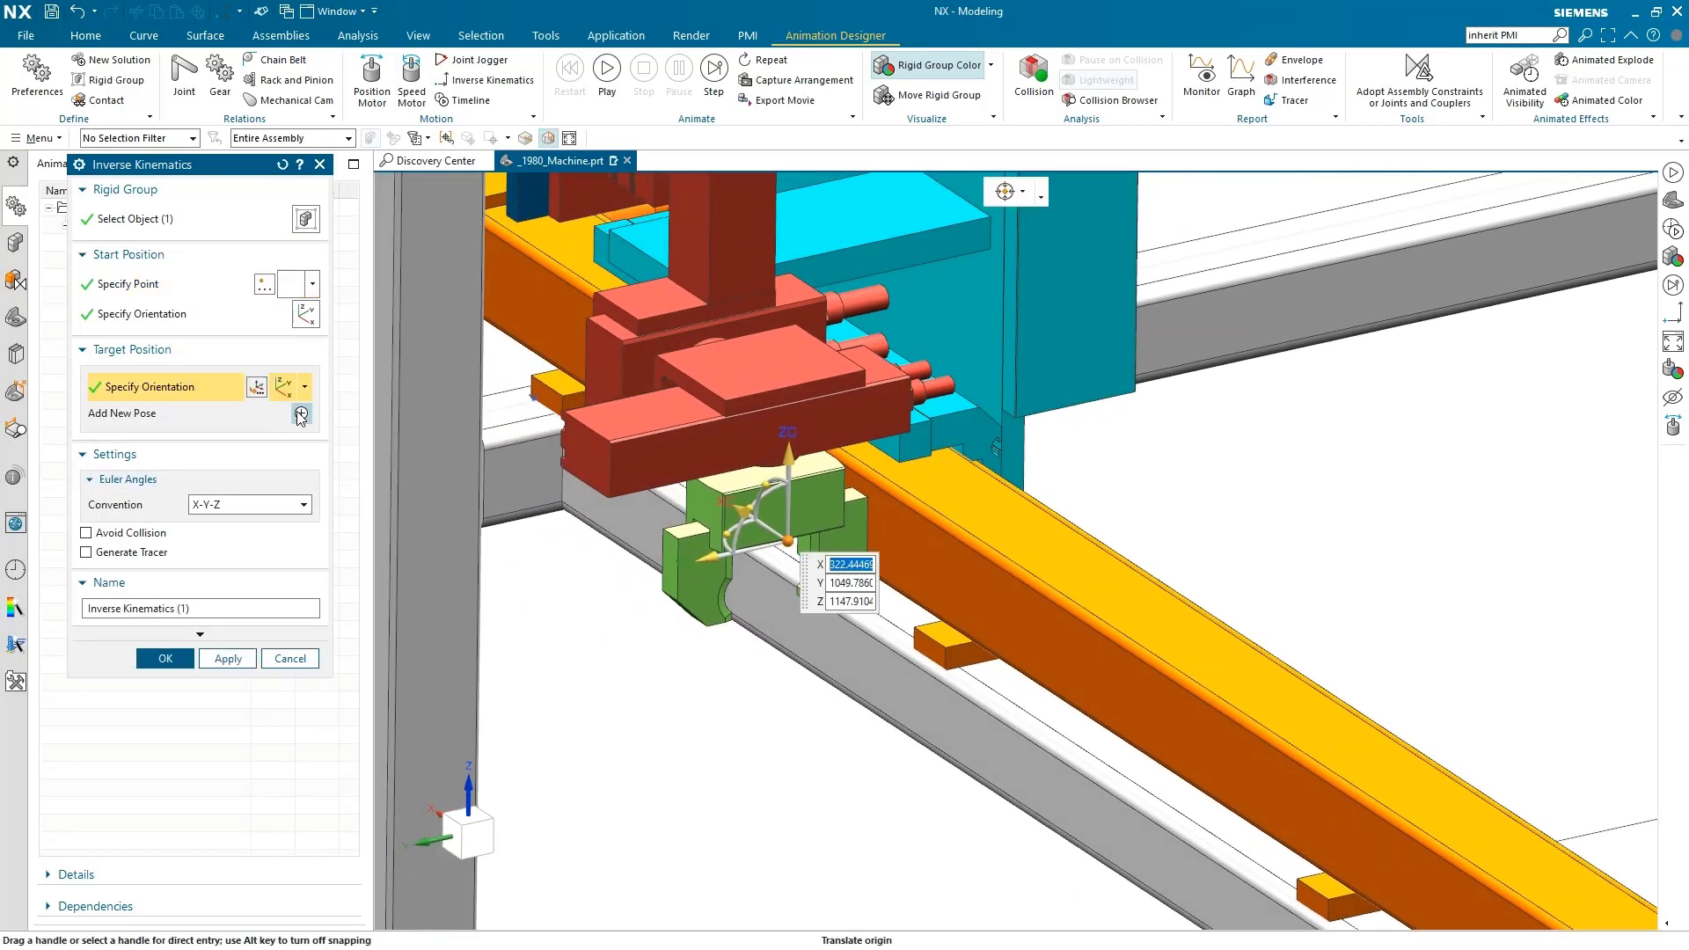
click(349, 138)
click(281, 201)
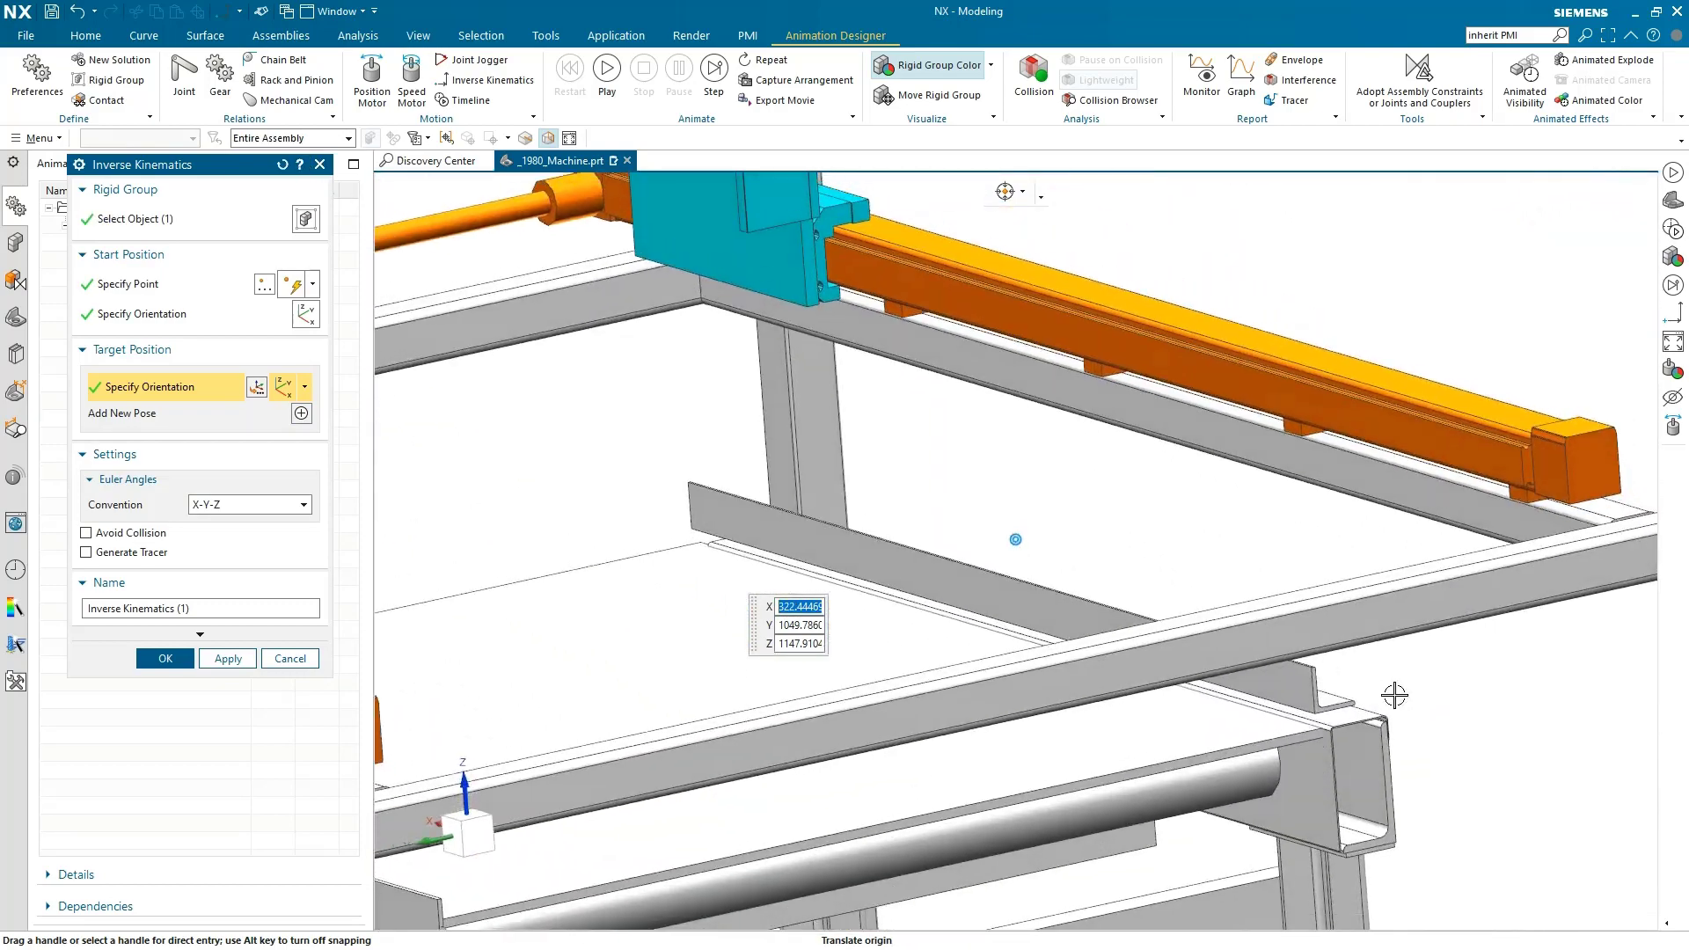
click(1333, 693)
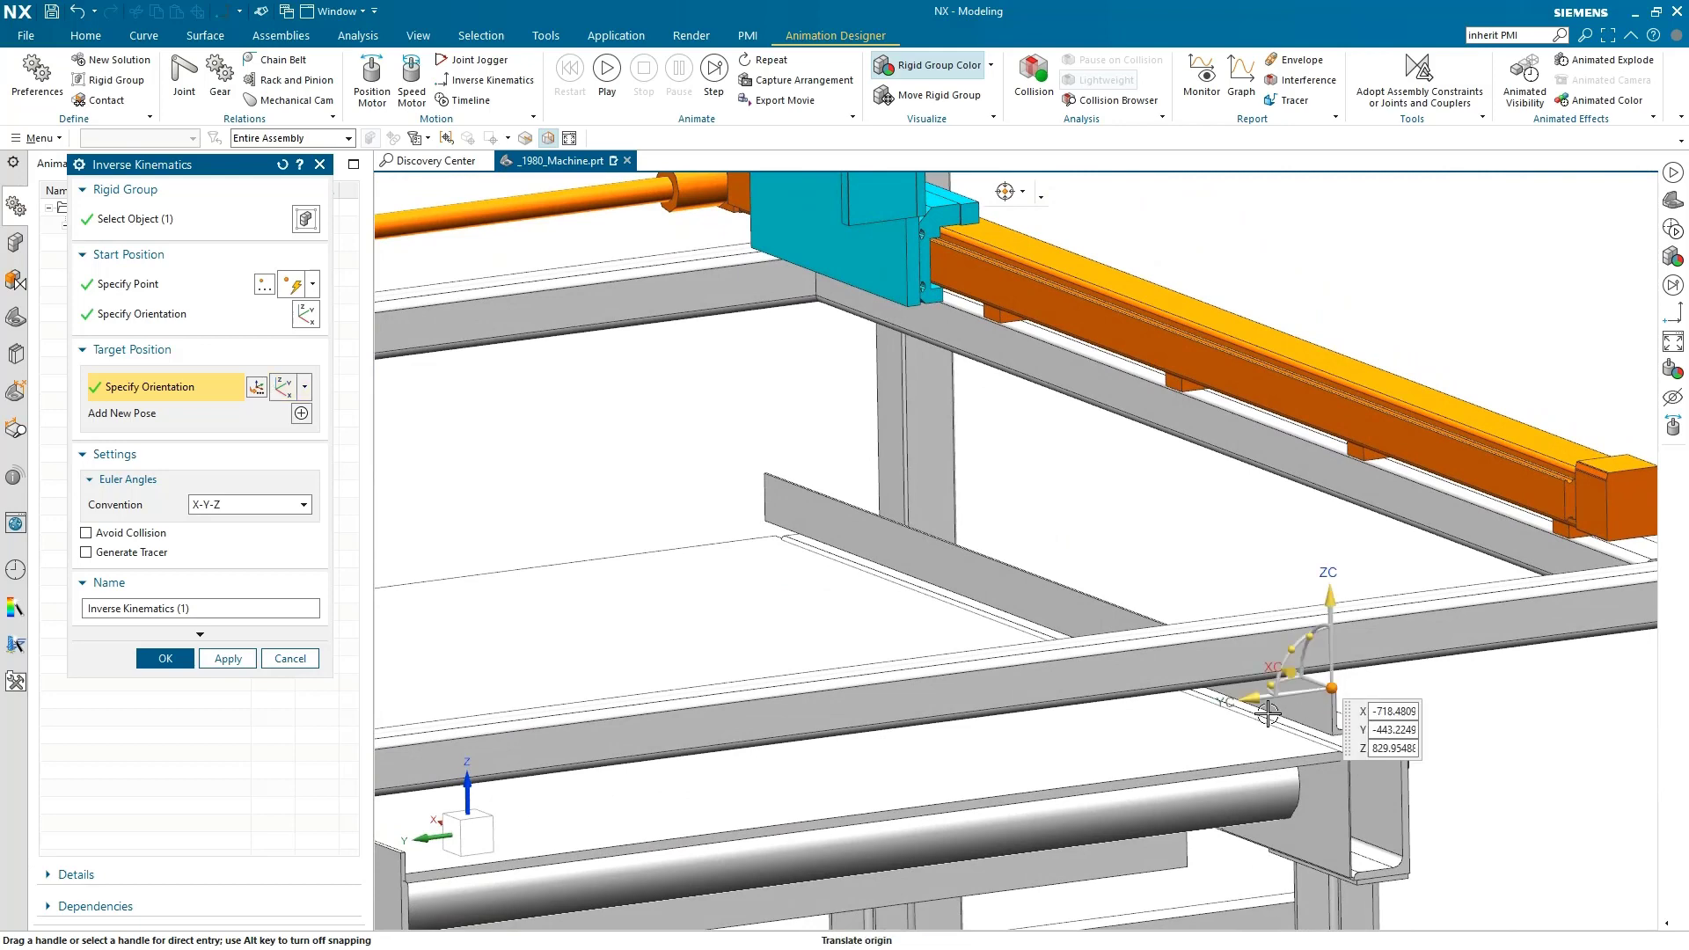
drag(1267, 682, 1074, 719)
click(165, 659)
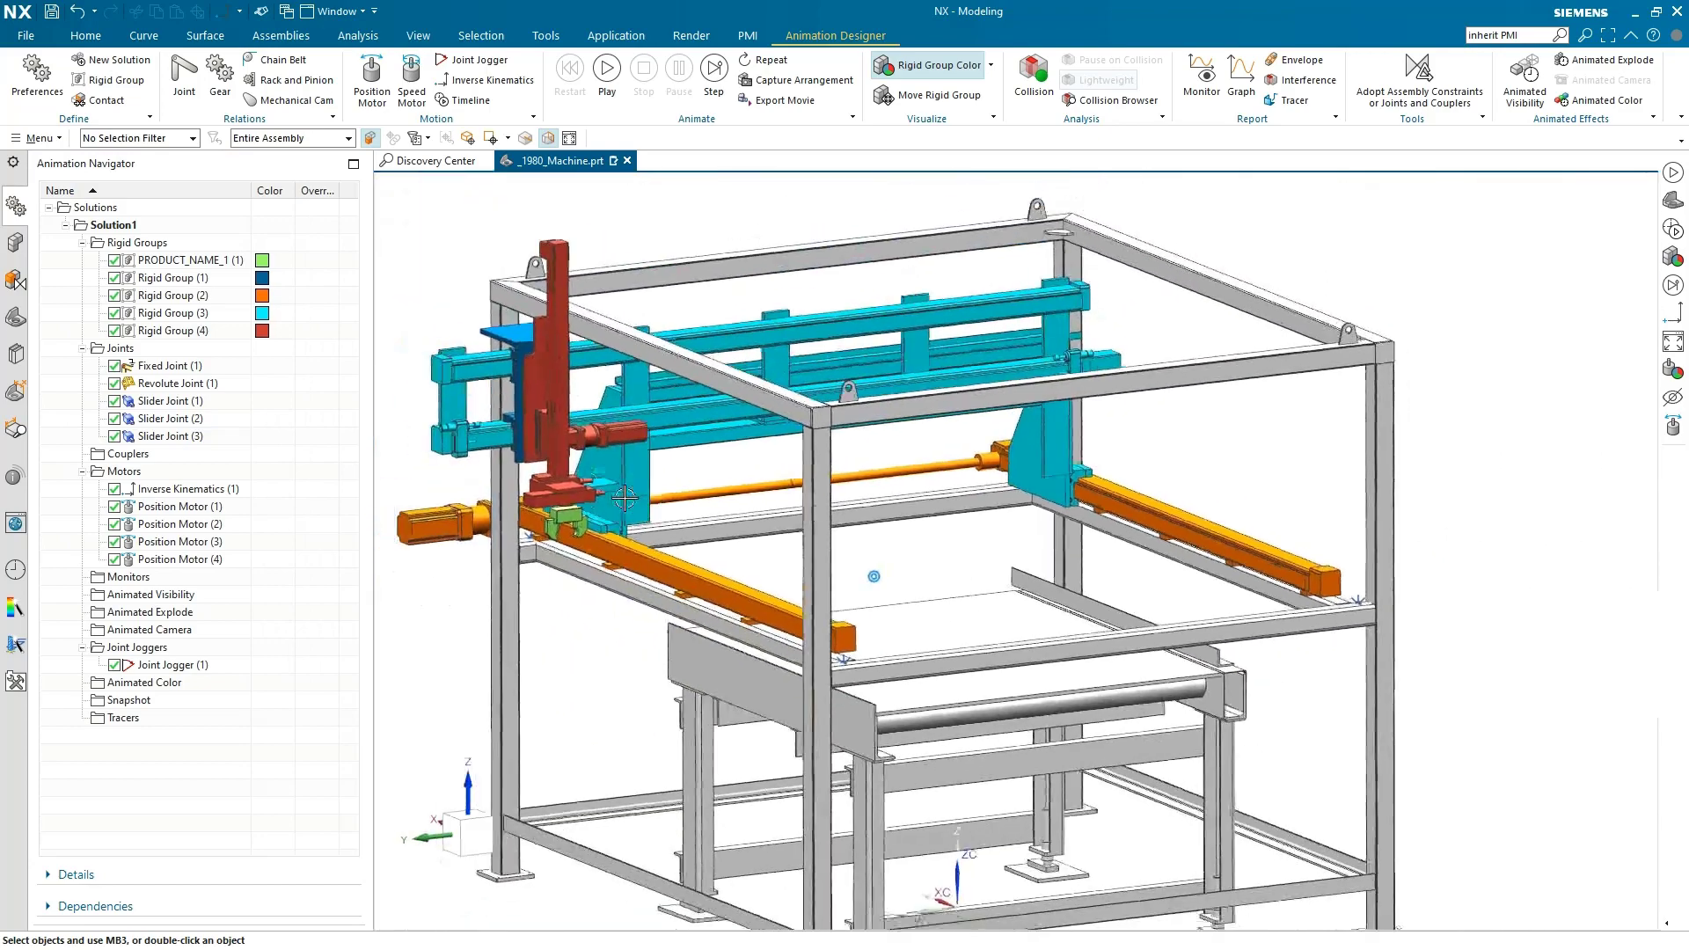
Play the generated gripper motion and show its timeline with the motors color-coded
click(607, 71)
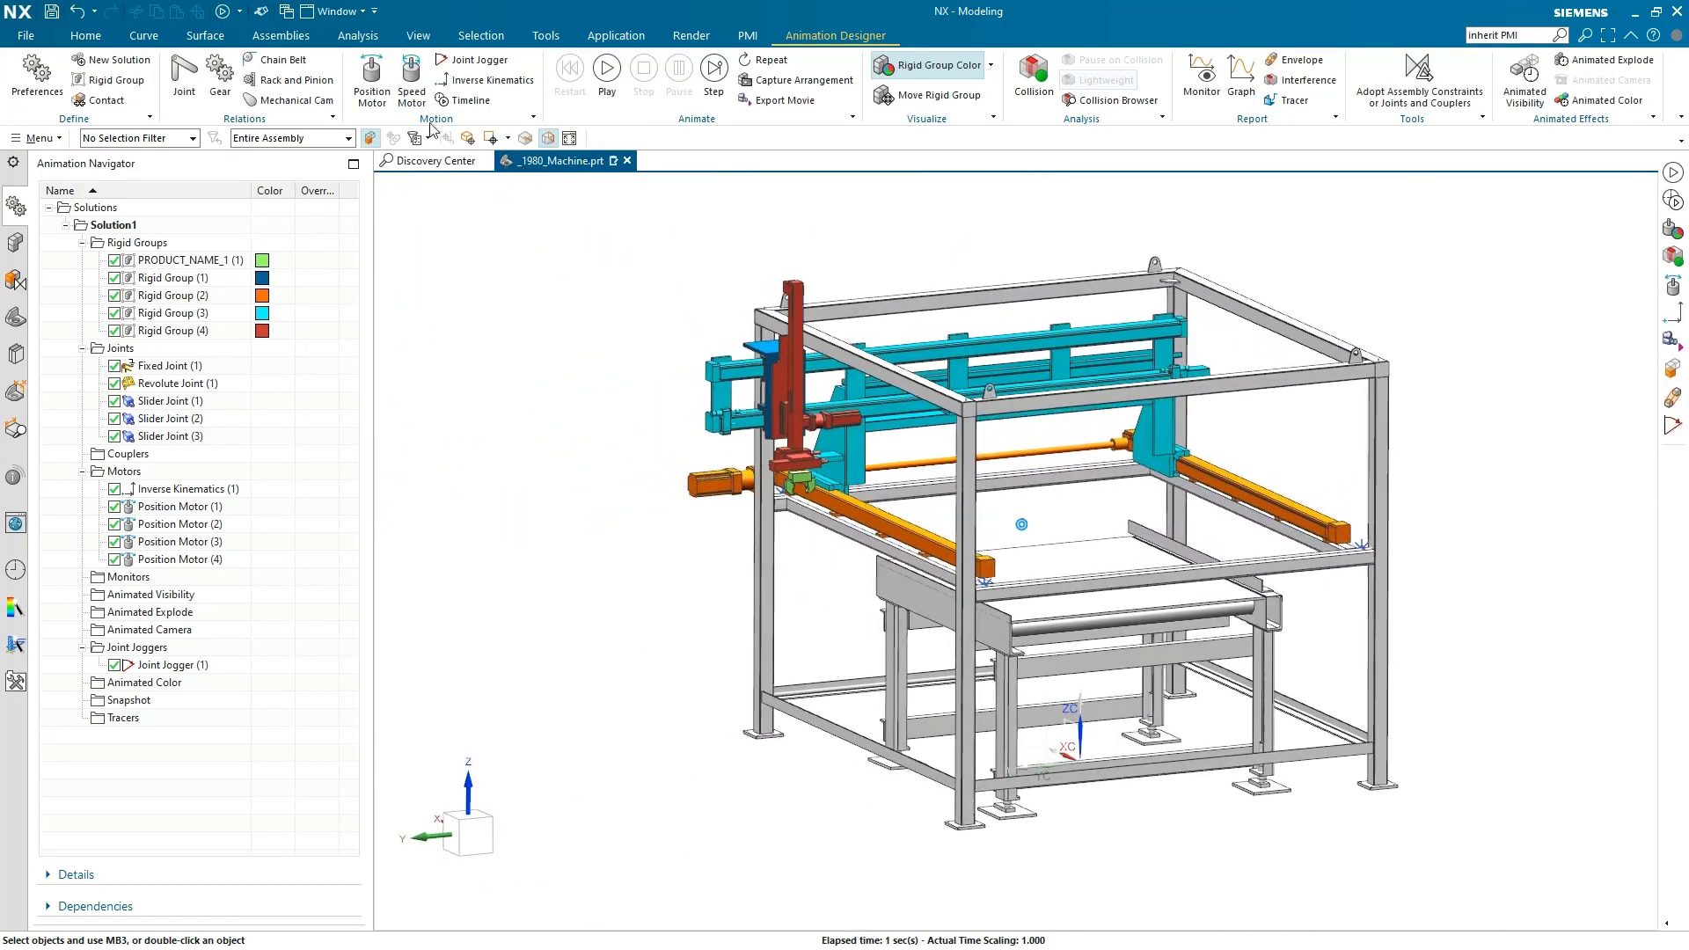
click(464, 100)
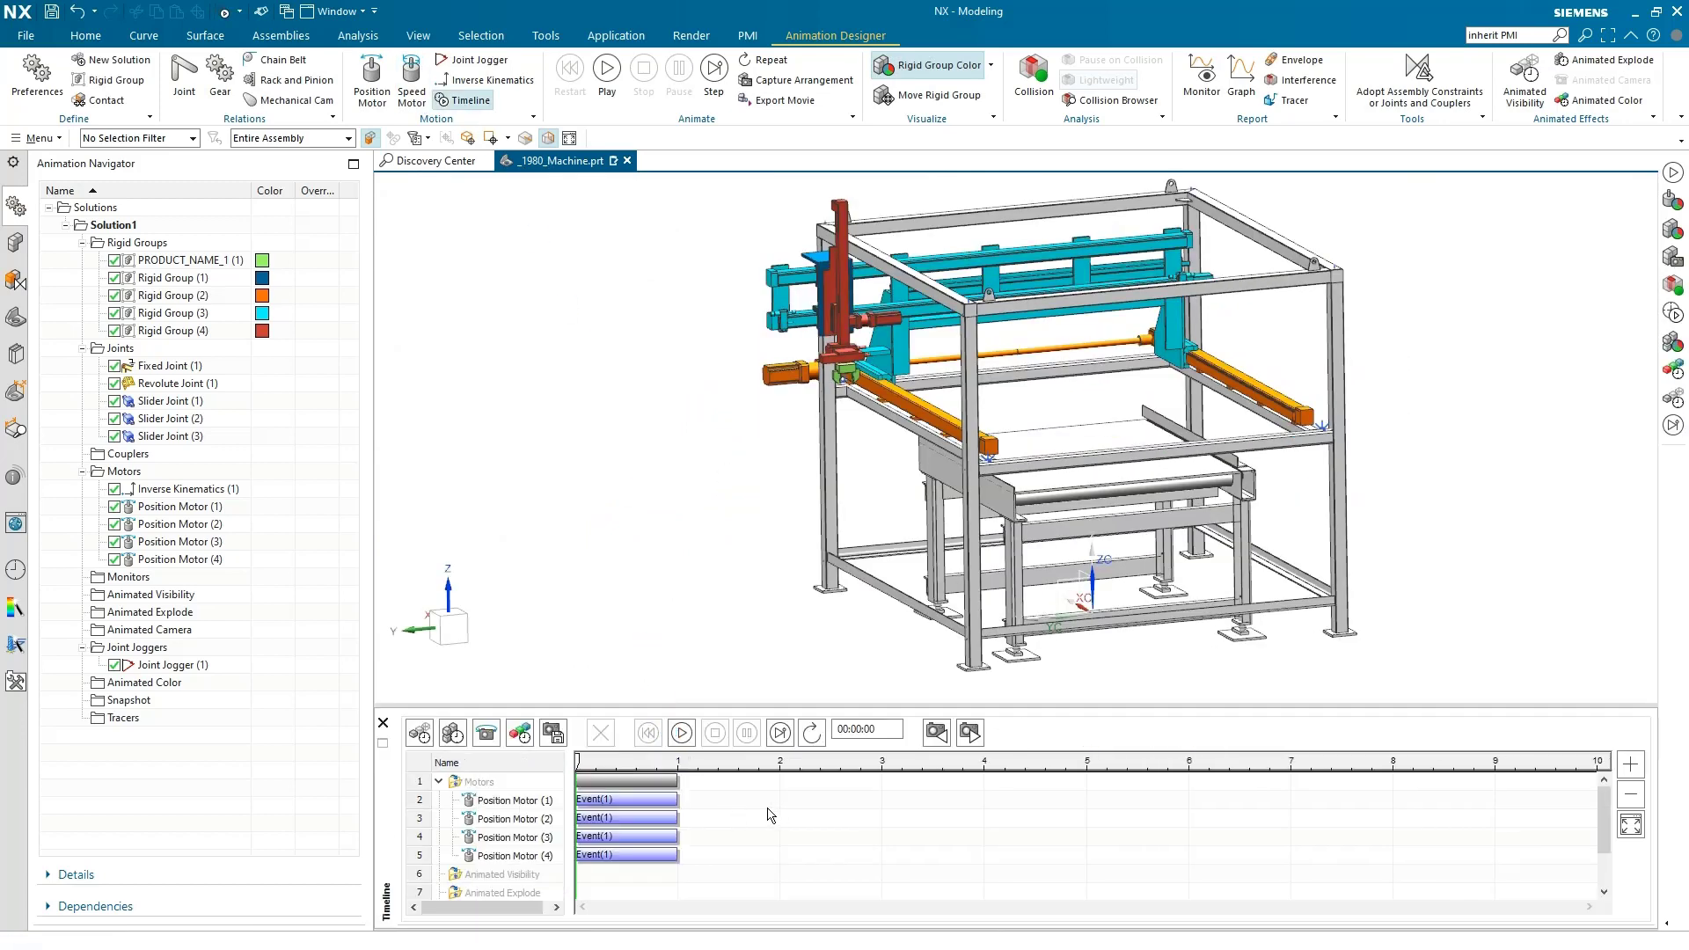
click(991, 65)
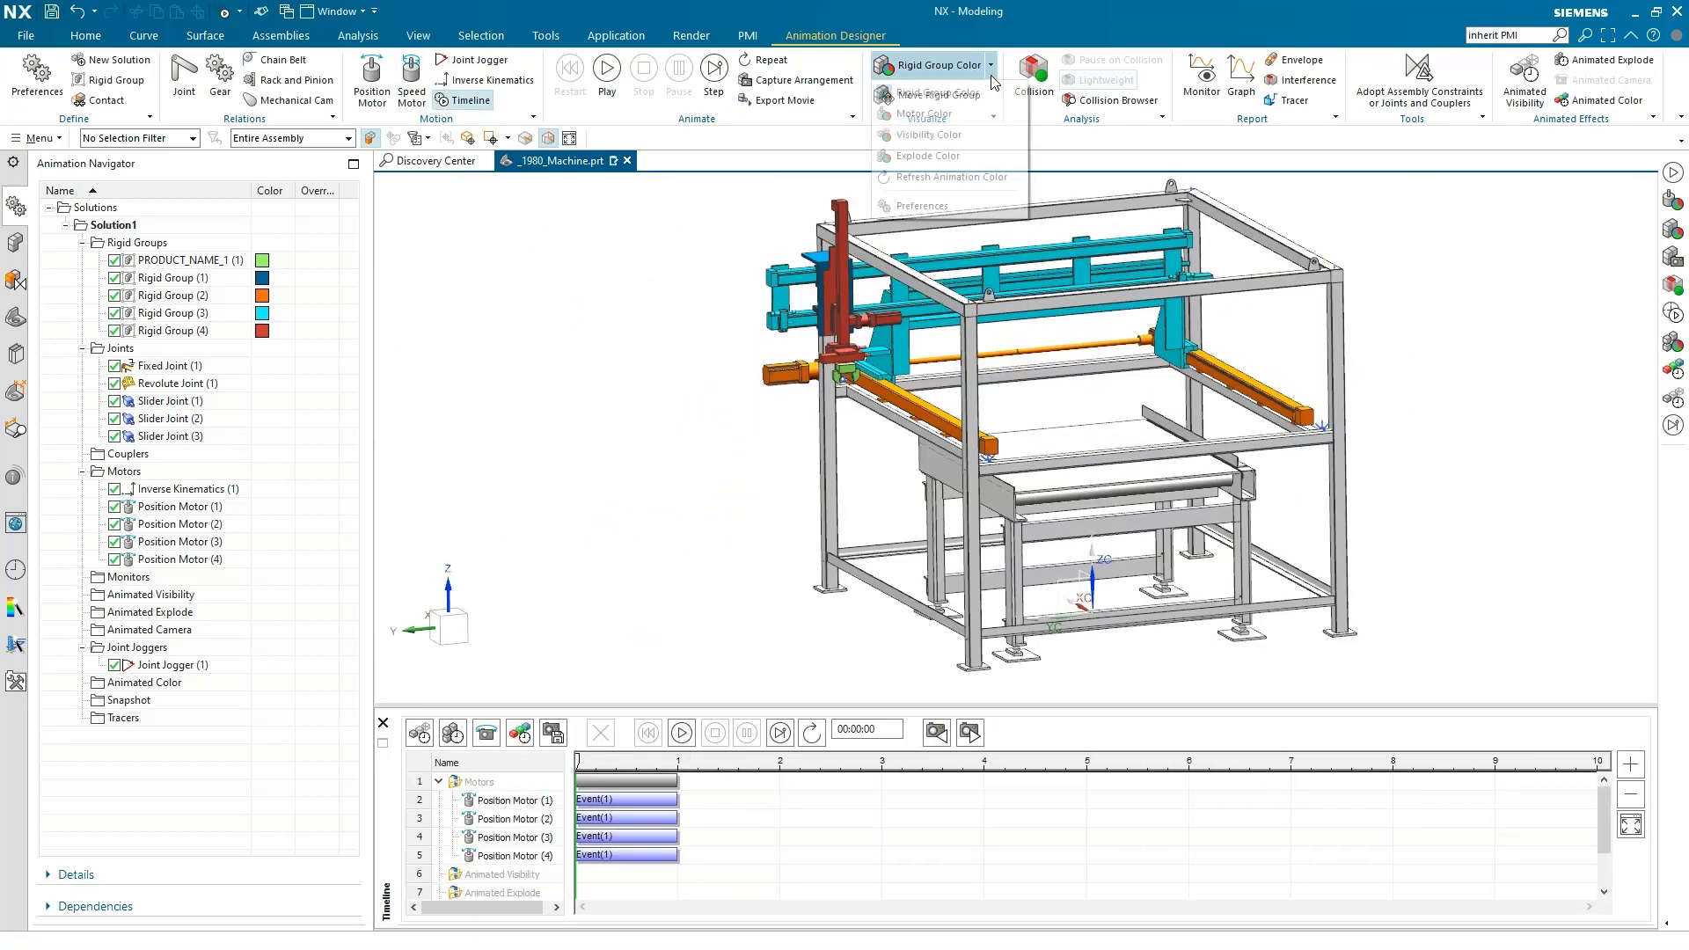
click(958, 112)
scroll(584, 498, up, 5)
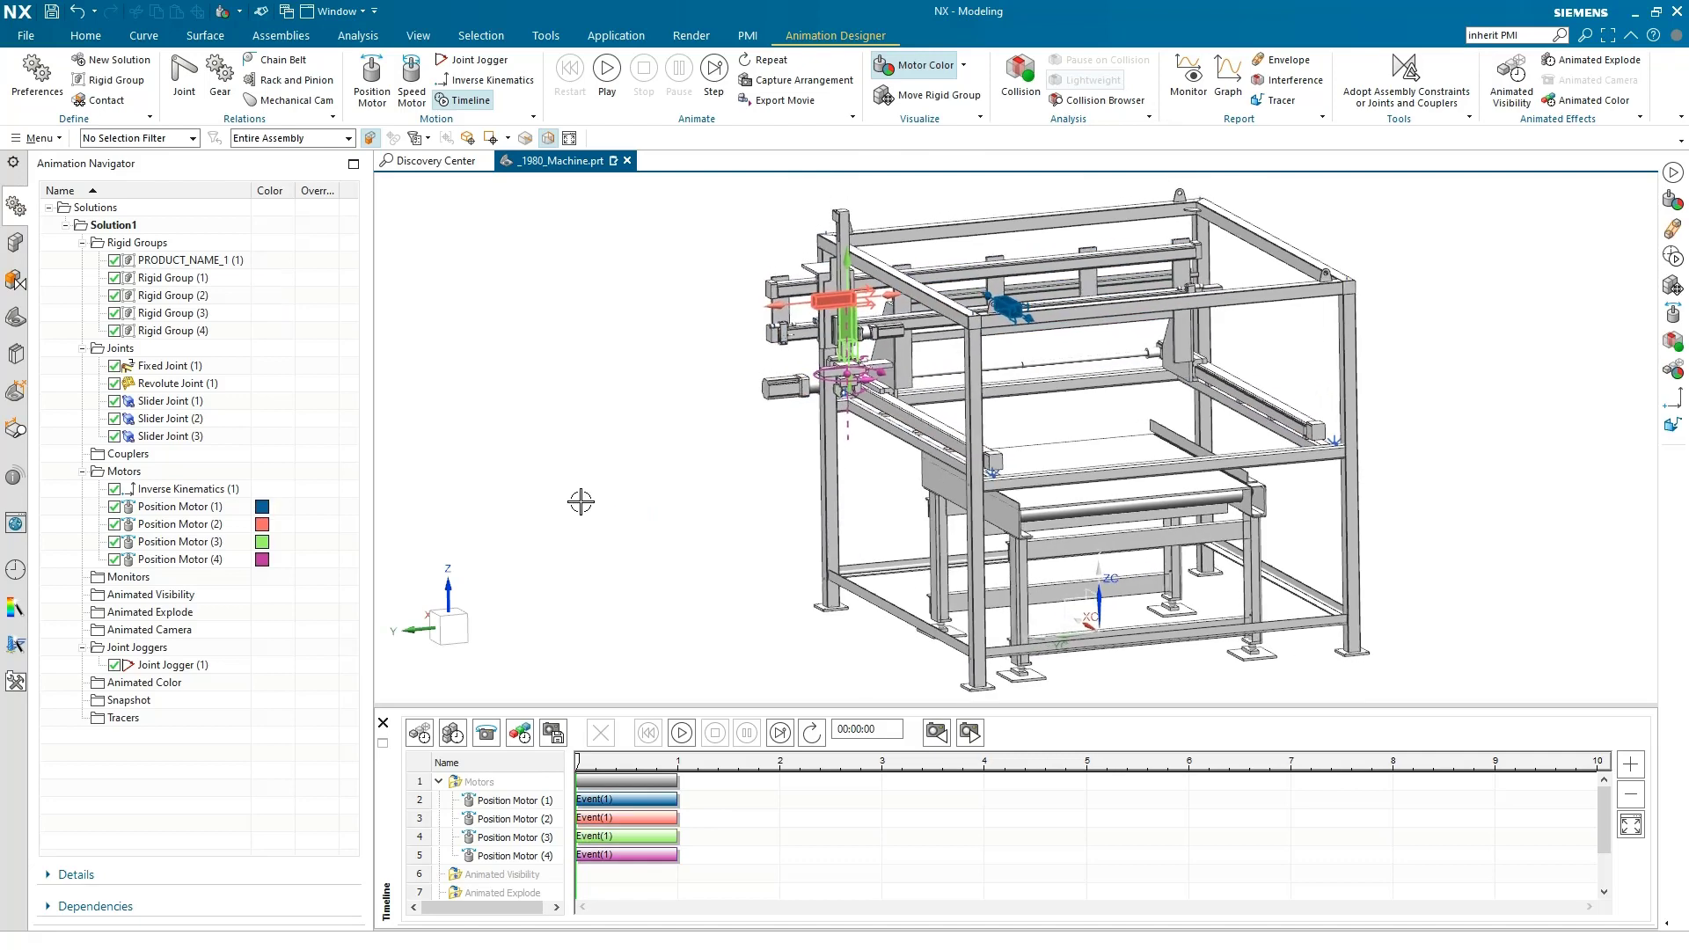
Reschedule the motor events to start at 1 s for motors 1 and 2, 2 s for motor 4 and 3 s for motor 3, and play them
drag(577, 761, 743, 818)
drag(647, 855, 946, 865)
click(656, 836)
click(616, 69)
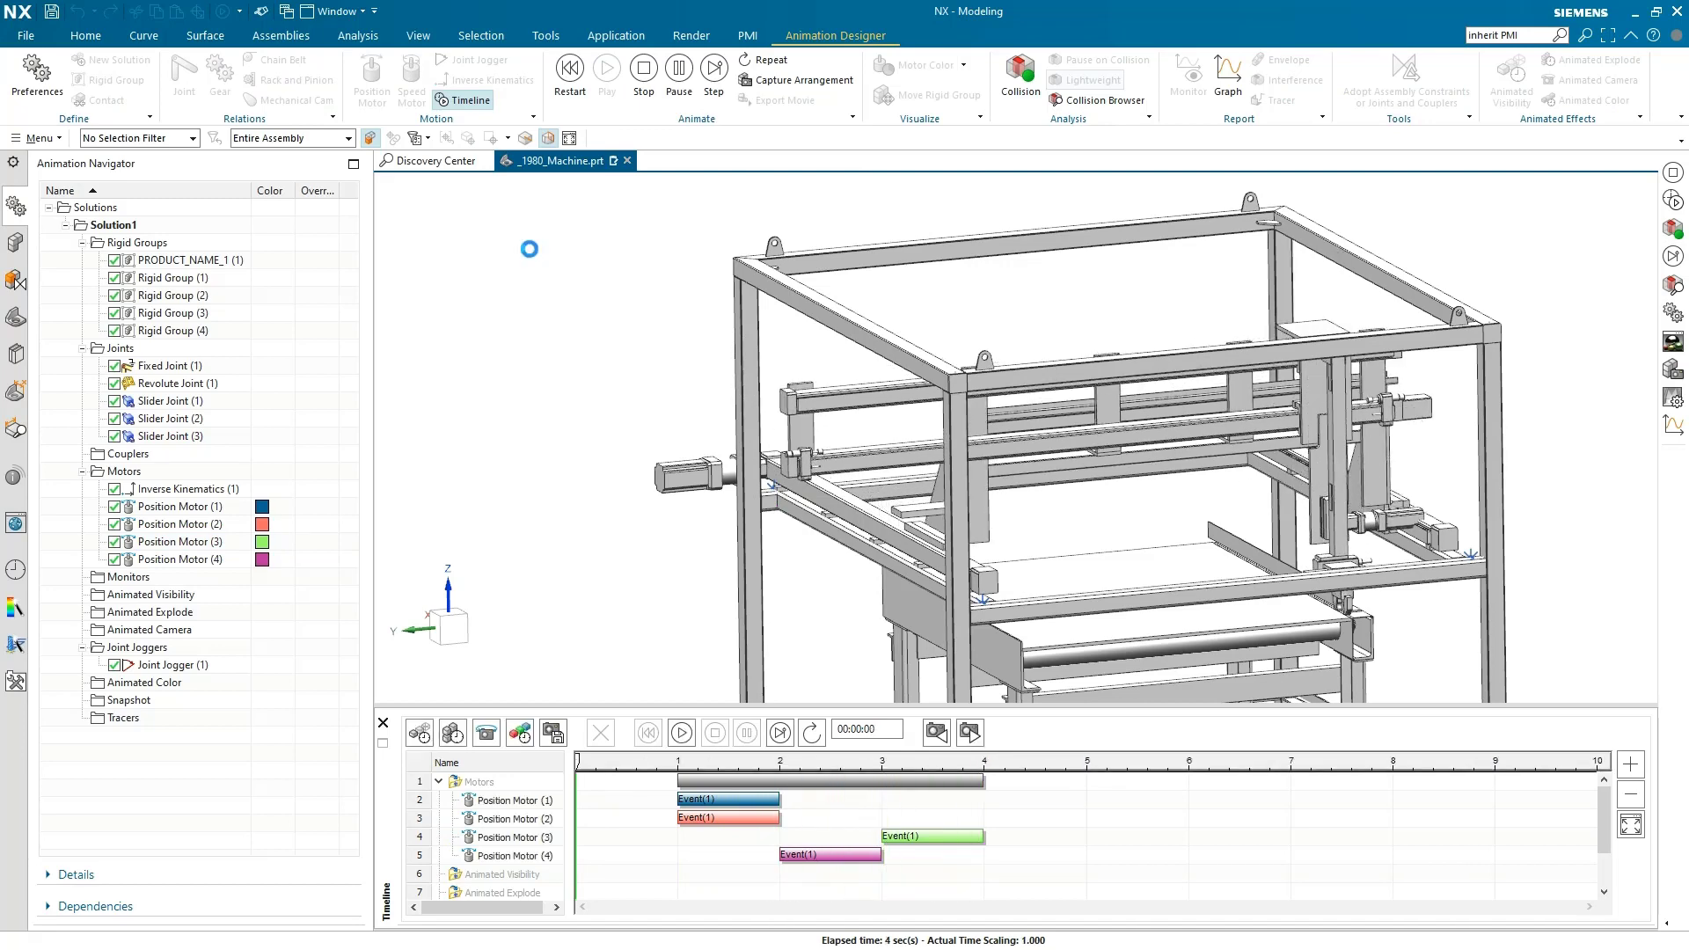
Append mirrored return events for all four position motors, running from 4 s to 7 s, and play the full cycle
click(514, 800)
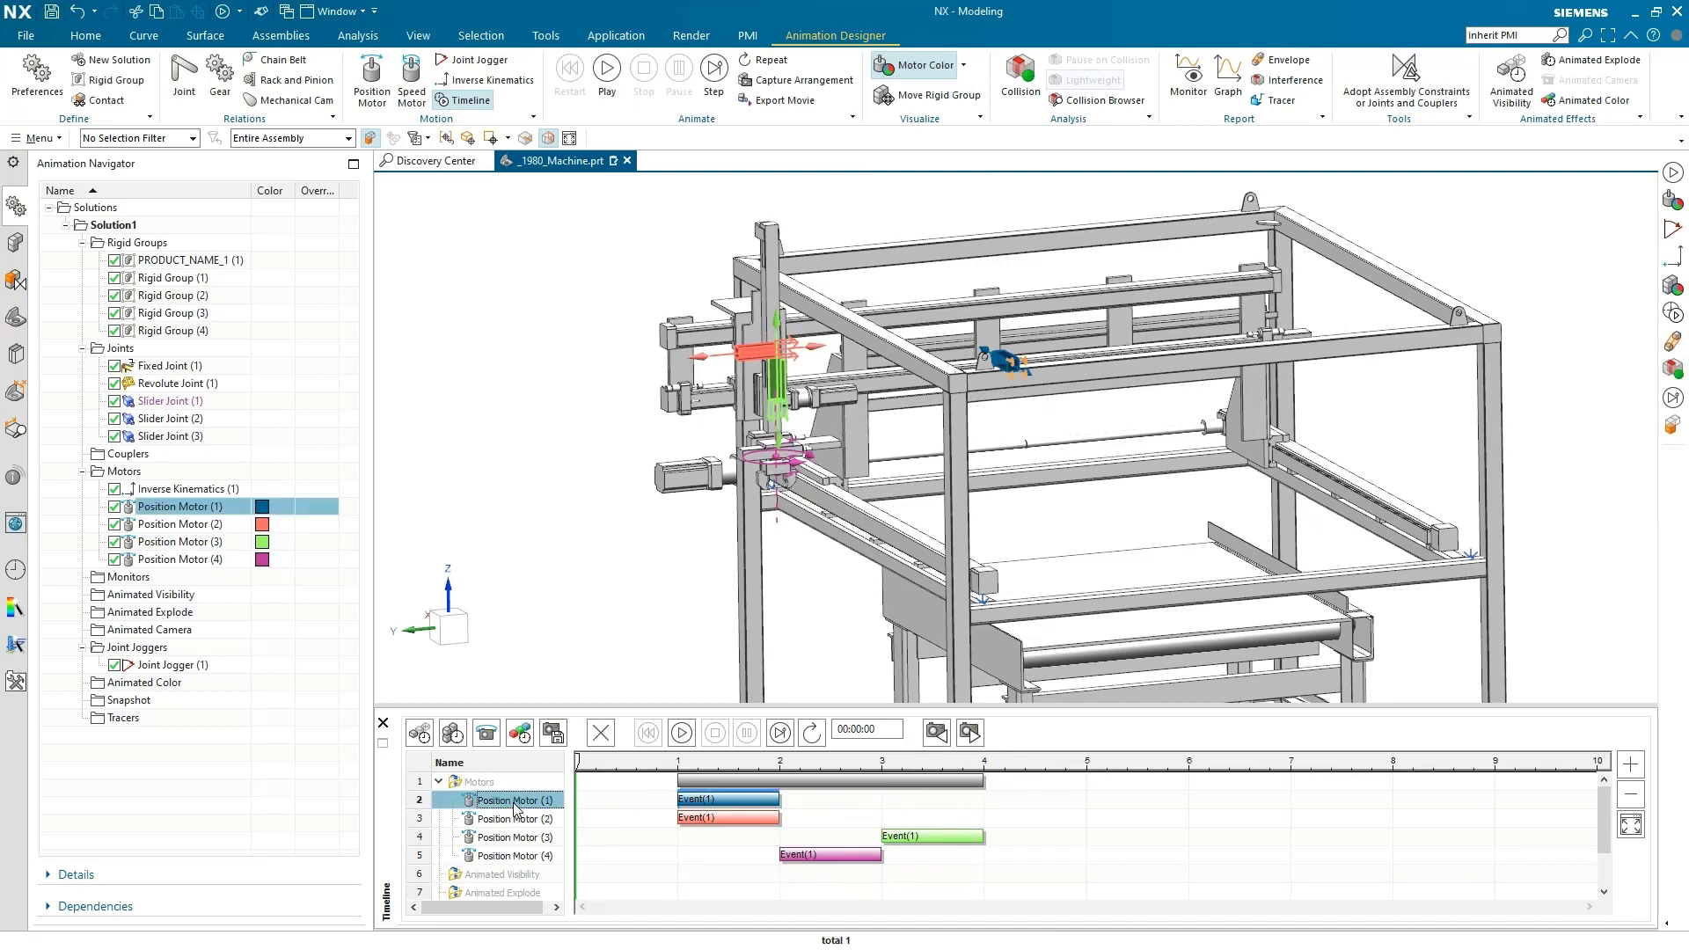
shift+click(521, 858)
right_click(968, 839)
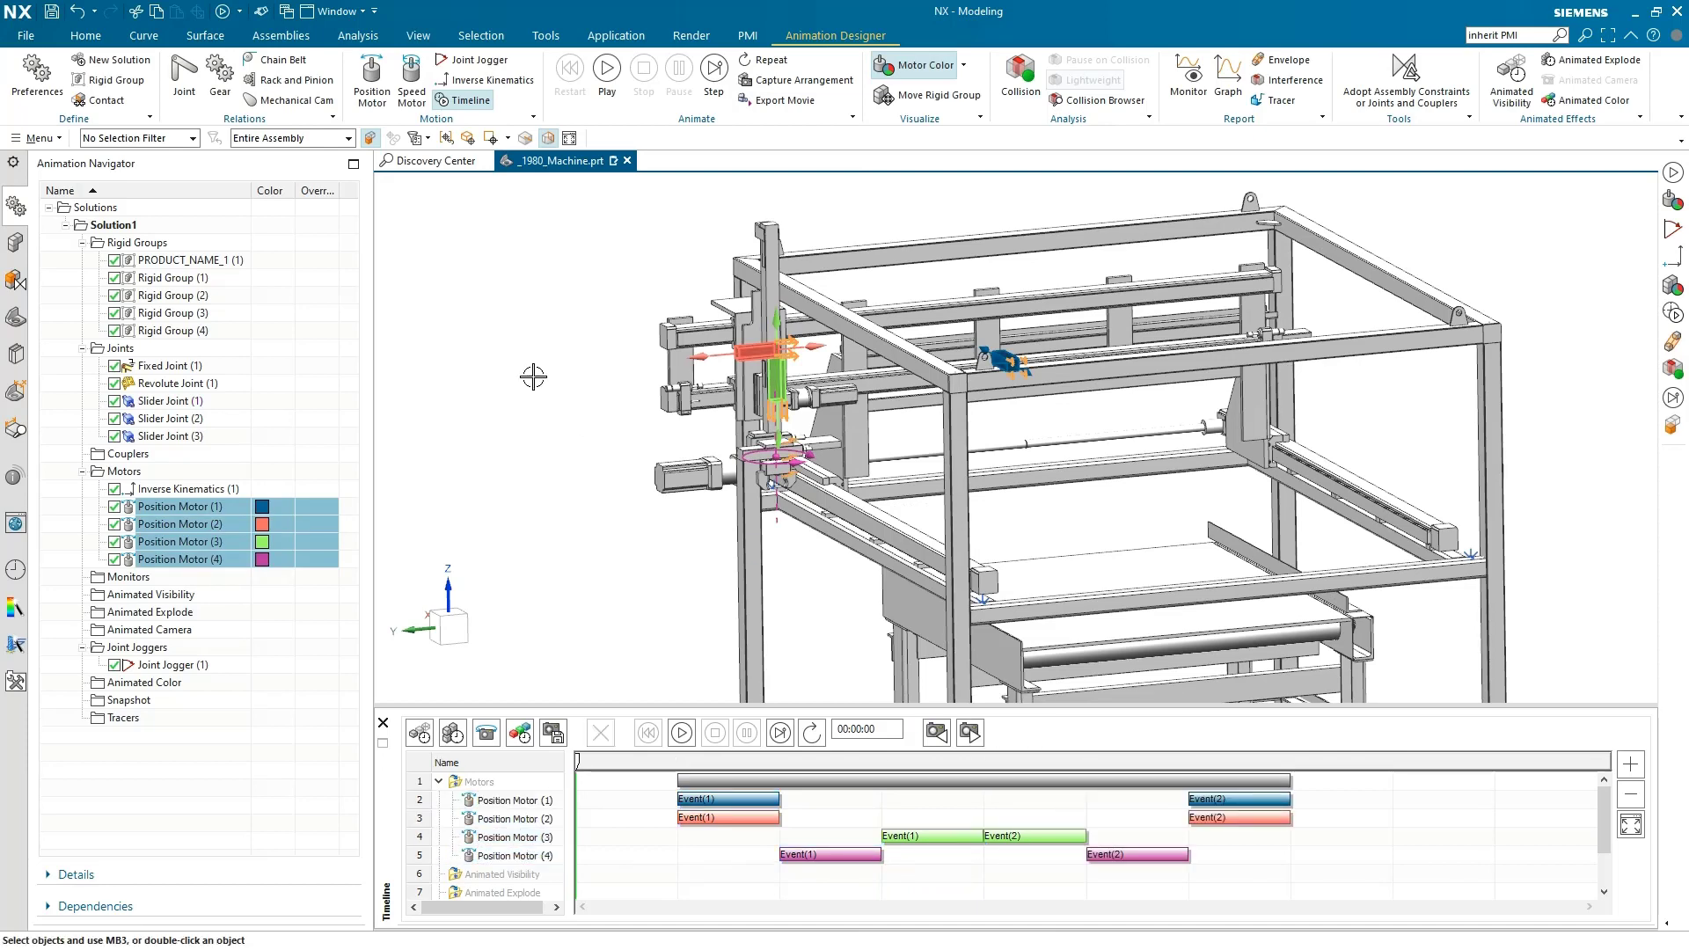
click(612, 74)
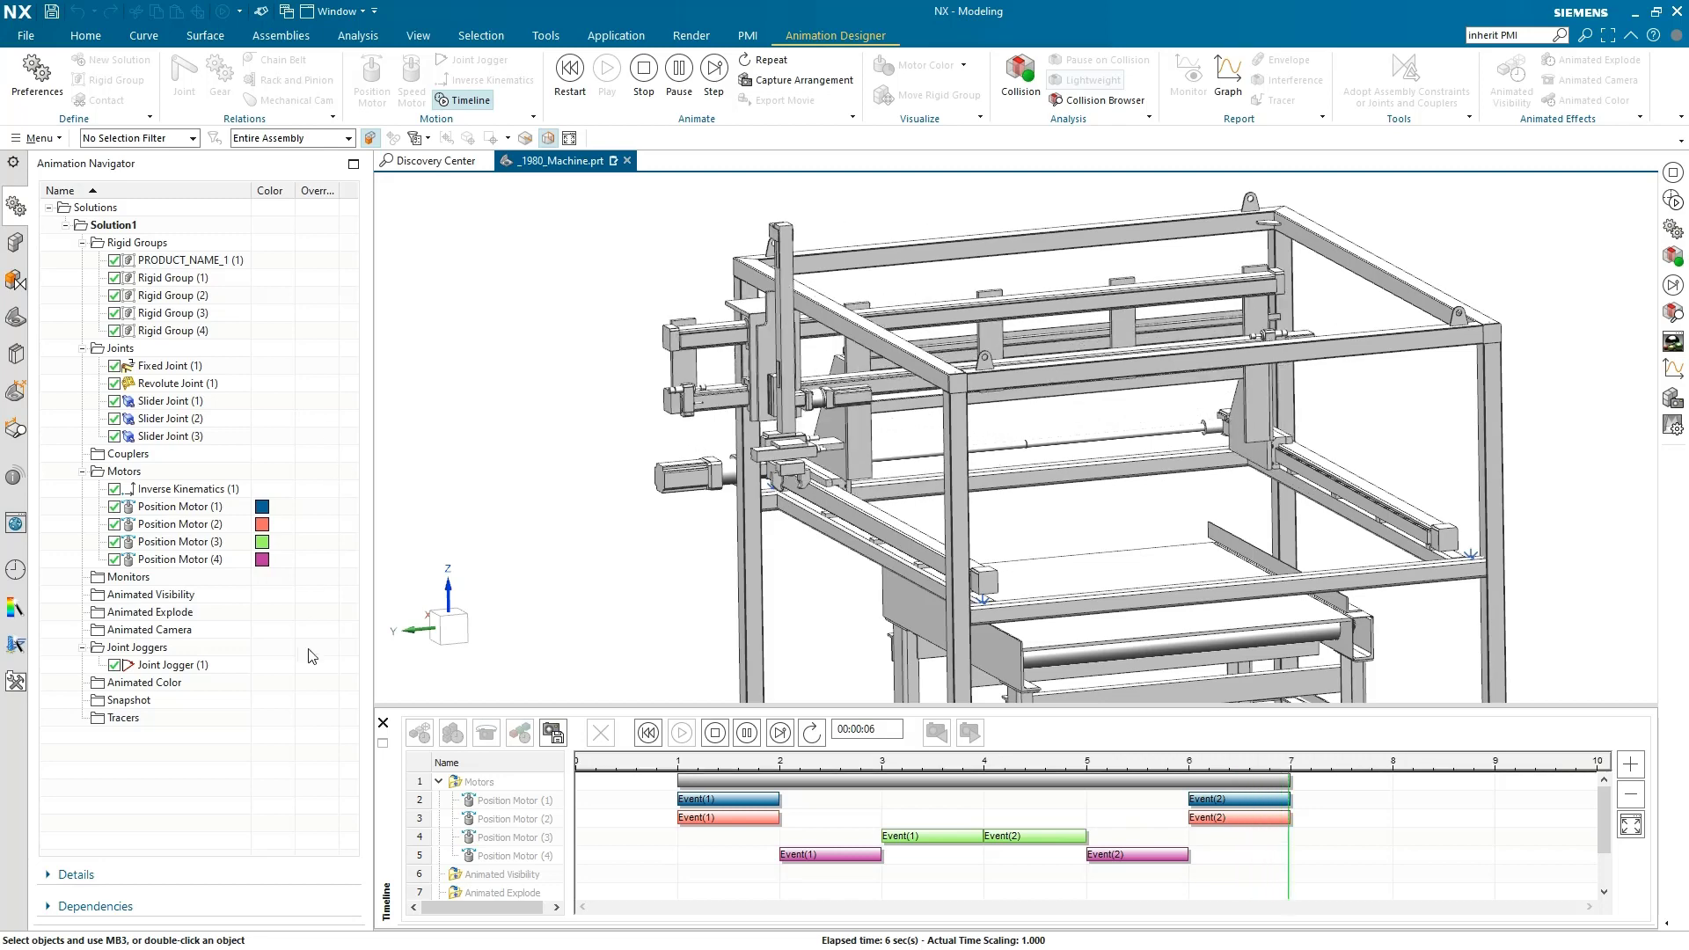
Turn off the motor coloring so the machine shows its original part colors
middle_drag(441, 685, 572, 527)
click(911, 69)
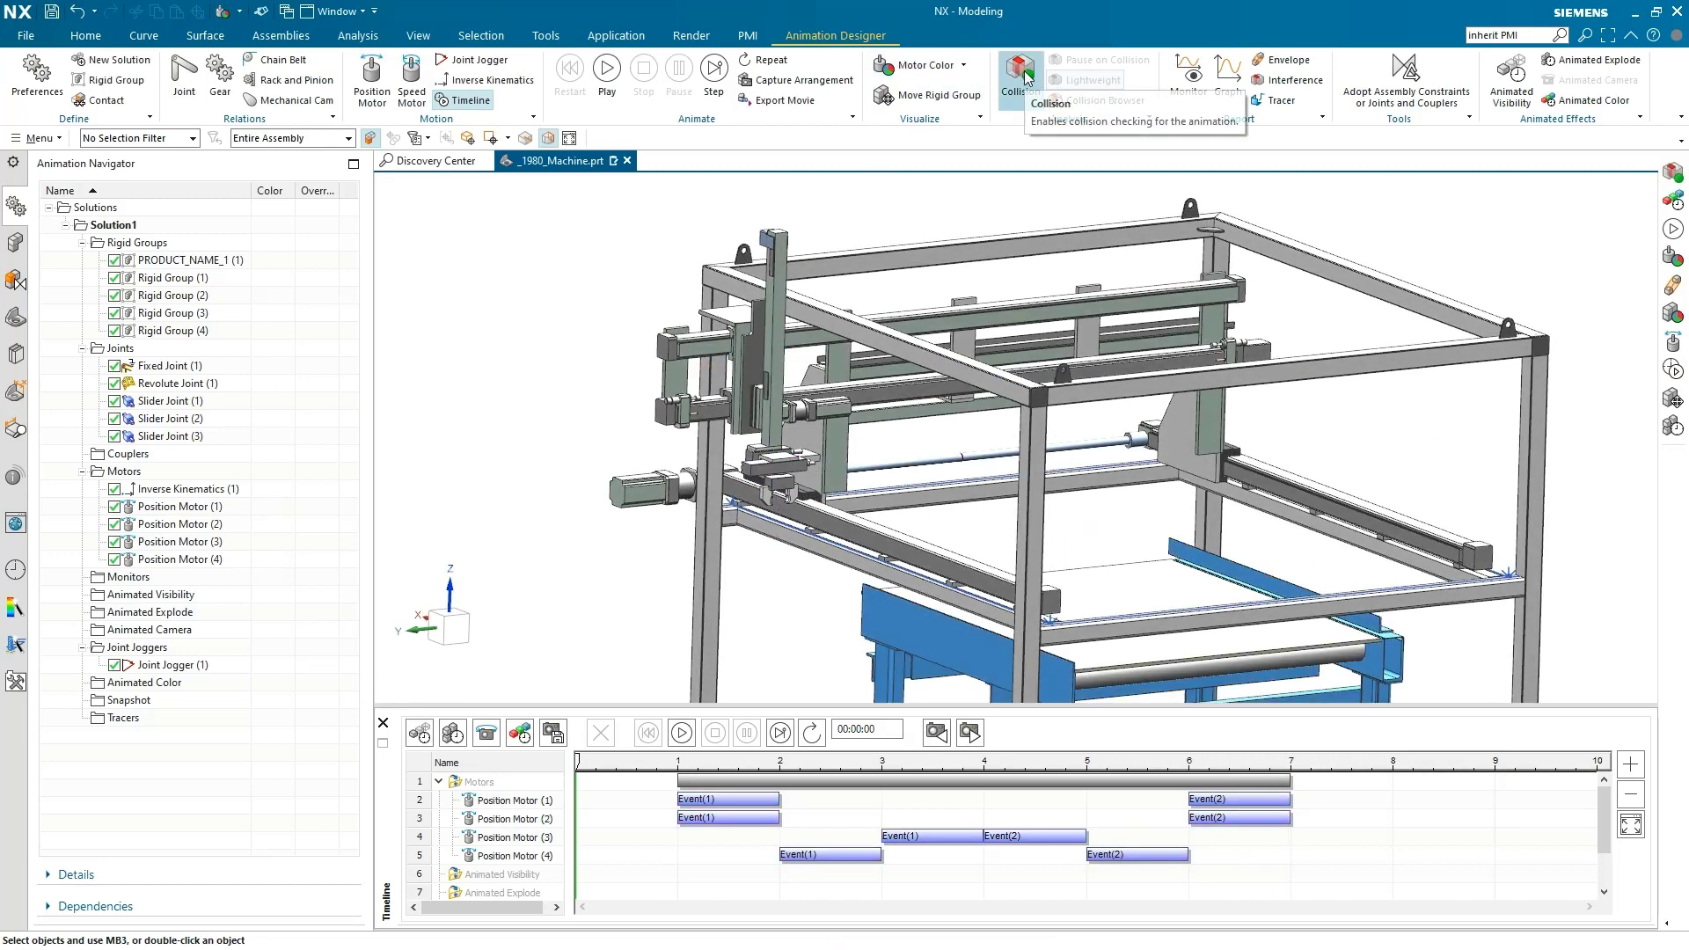
Enable collision checking, play the machine animation, and return the timeline to time zero
click(1020, 75)
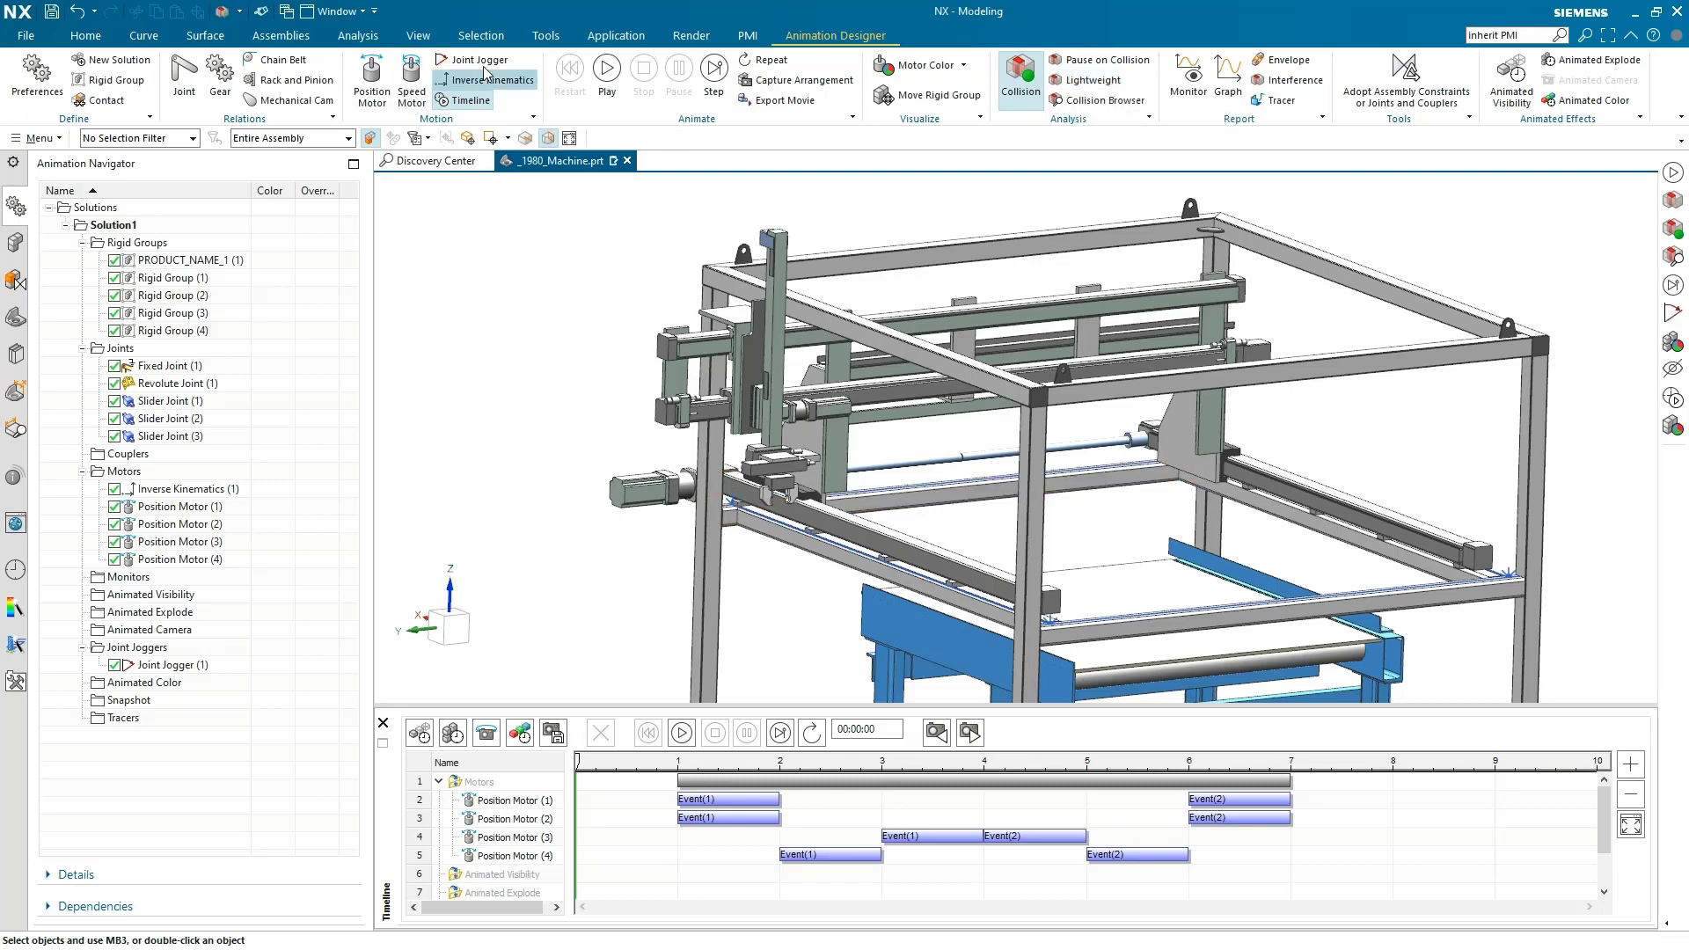
click(593, 73)
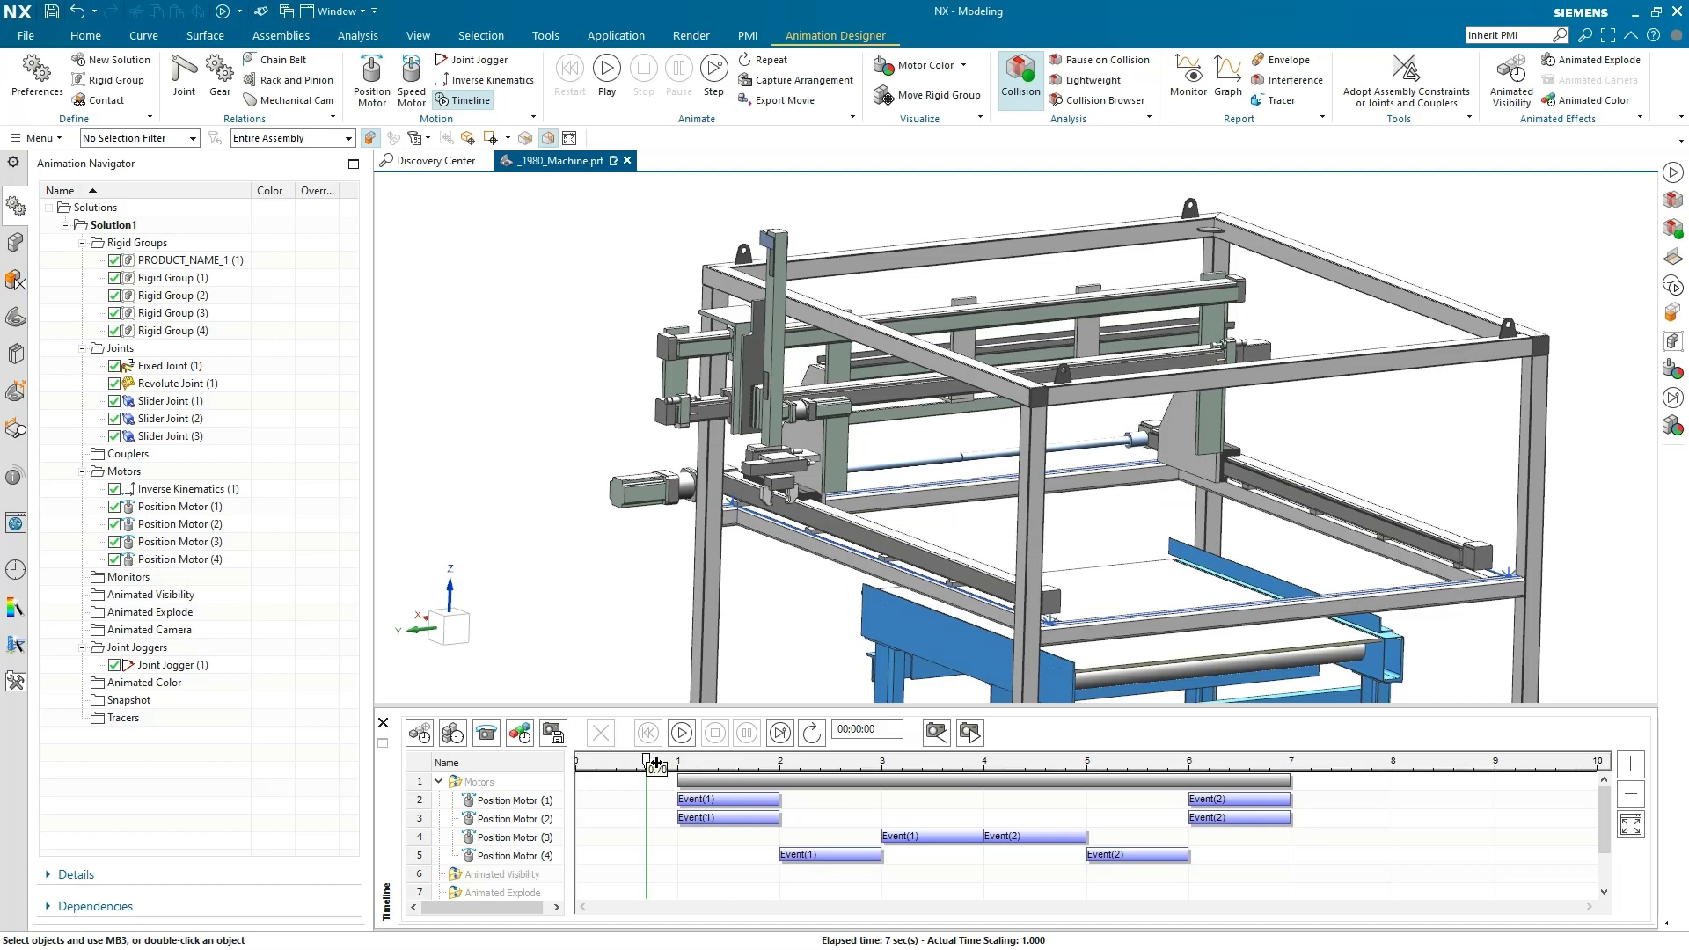
drag(685, 768, 533, 779)
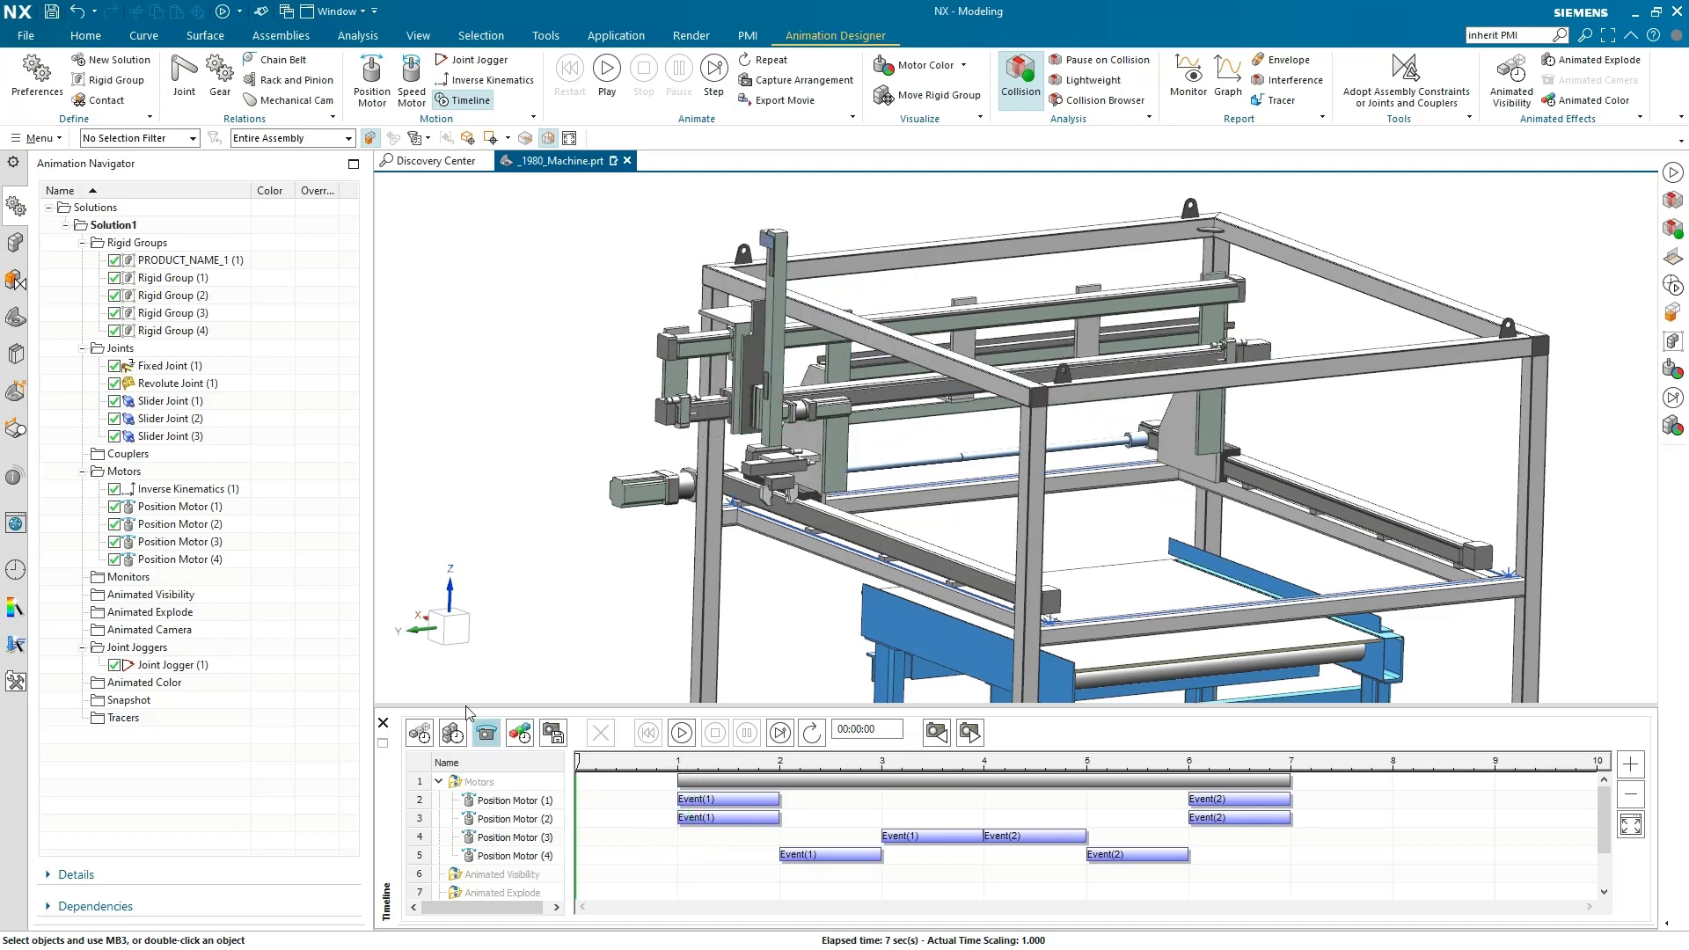
Make StructureD2_00 the work part and switch to the Structure Designer application
click(18, 246)
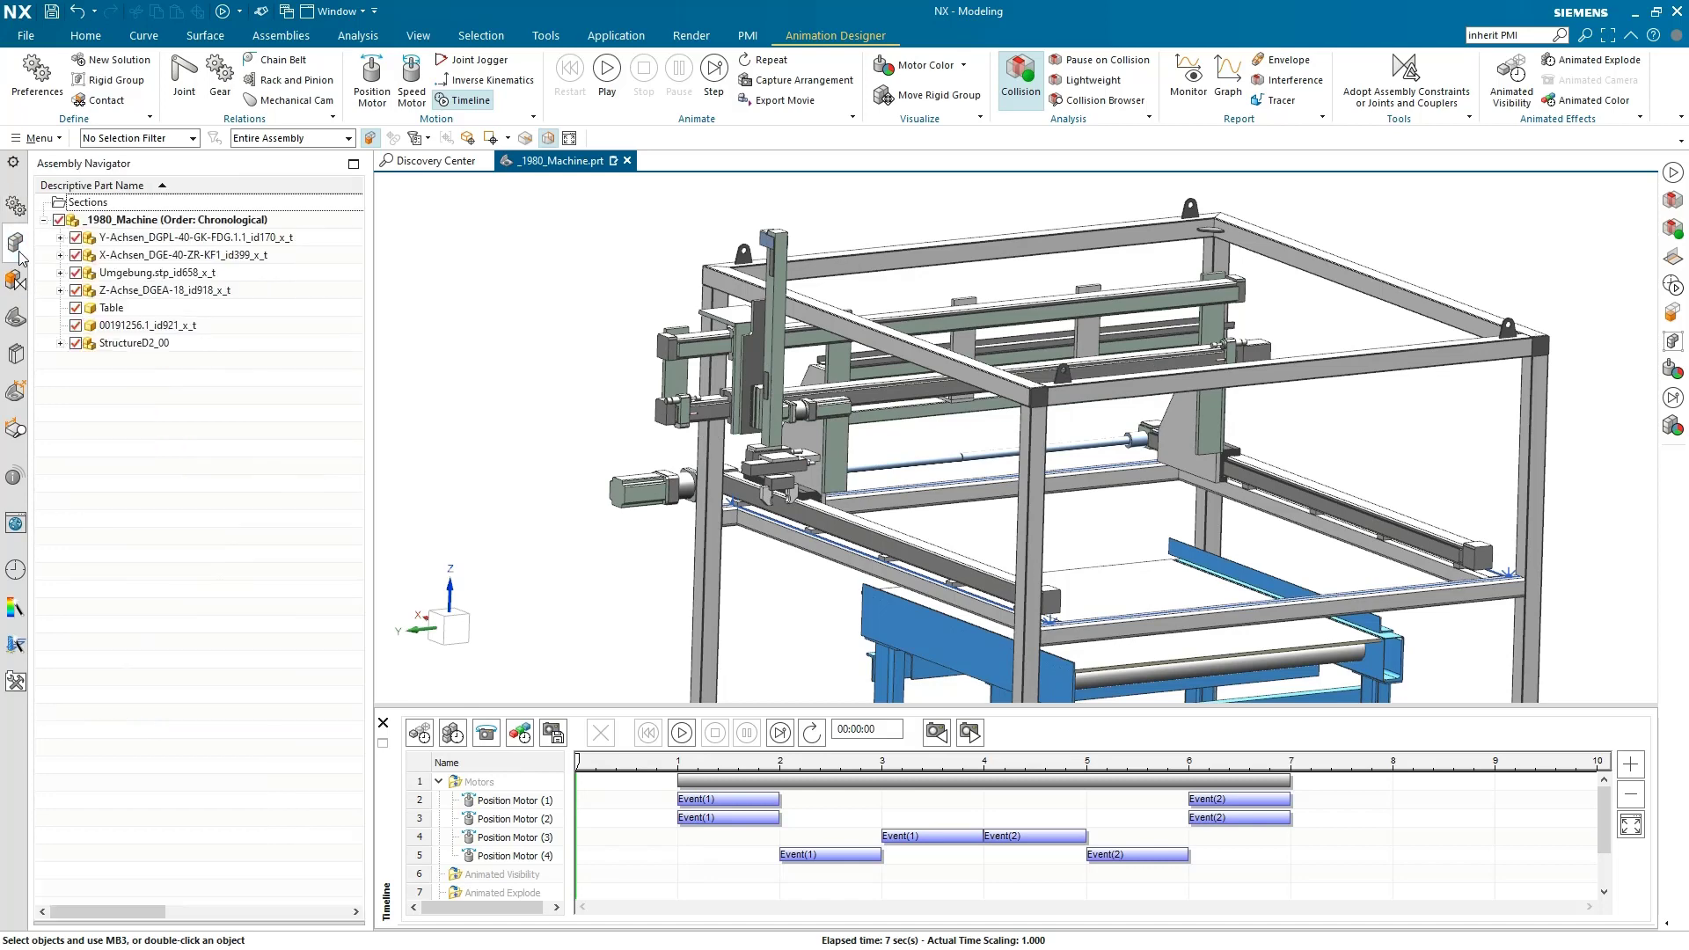
click(135, 344)
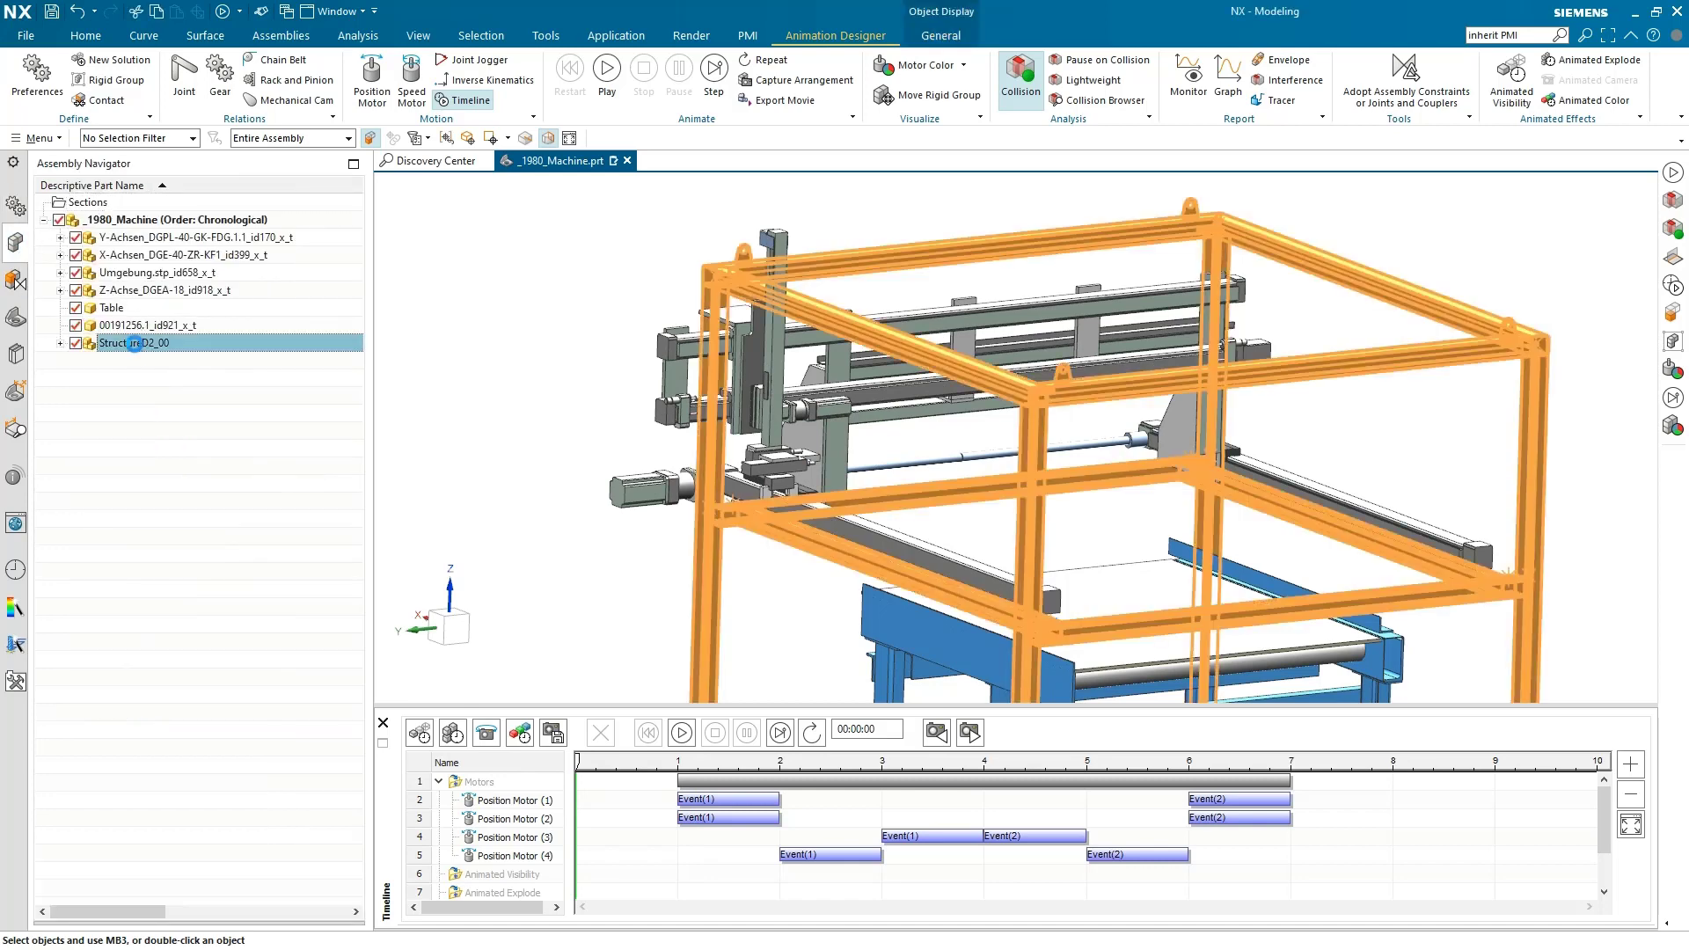
double_click(135, 344)
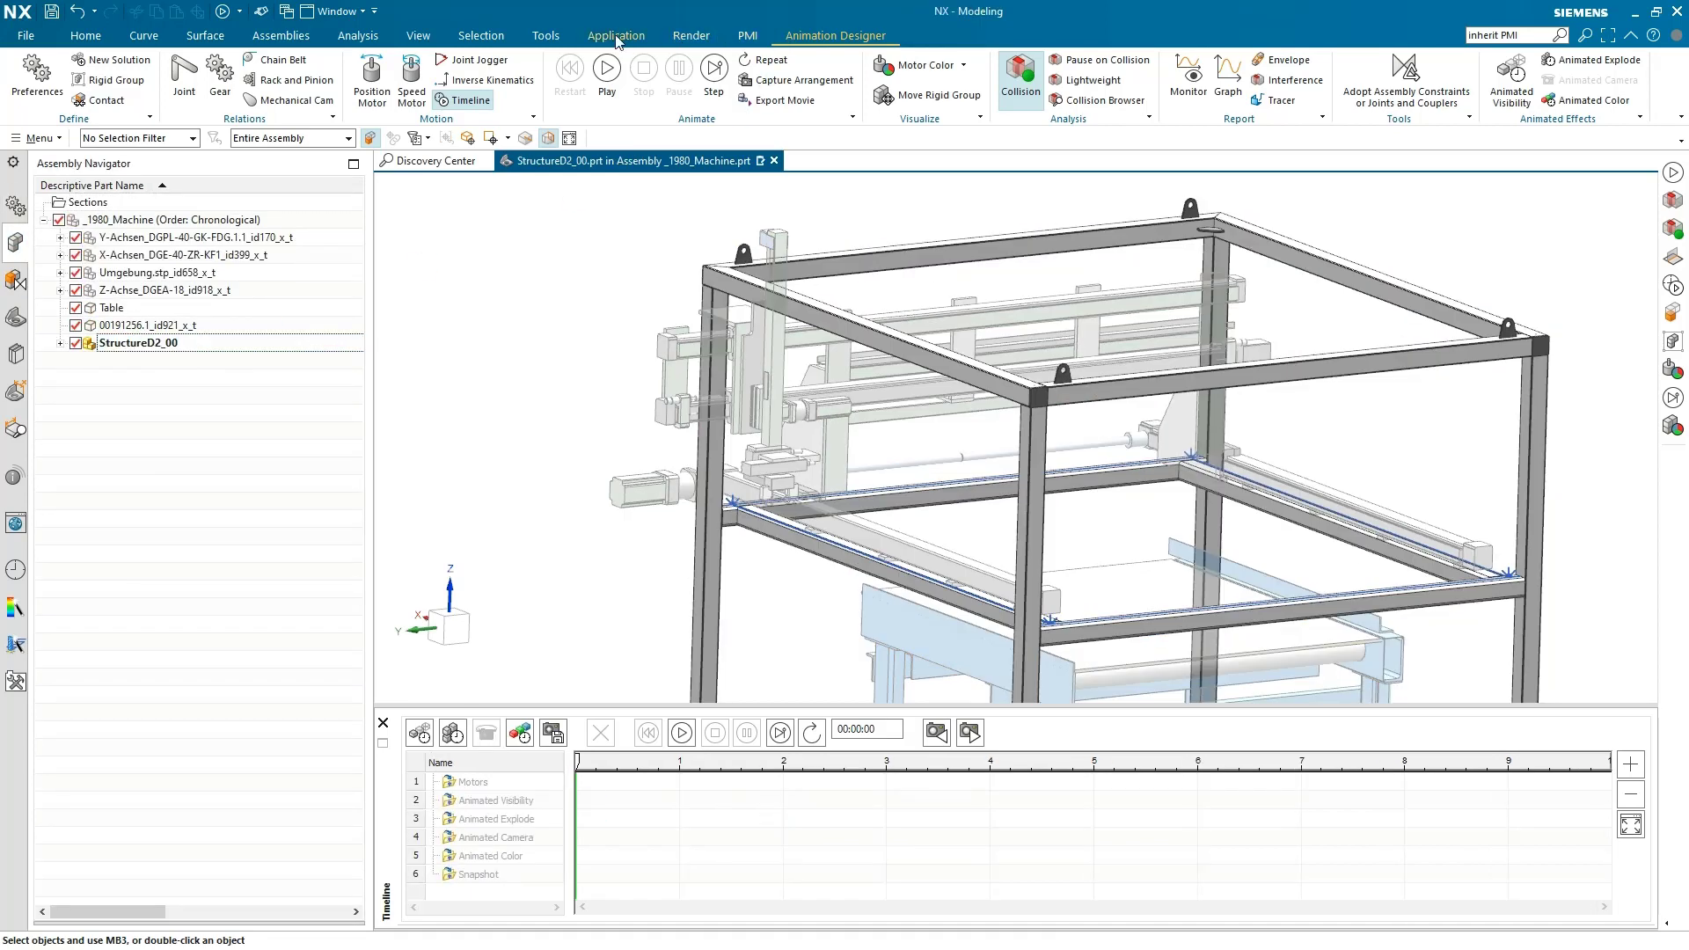
click(618, 35)
click(103, 92)
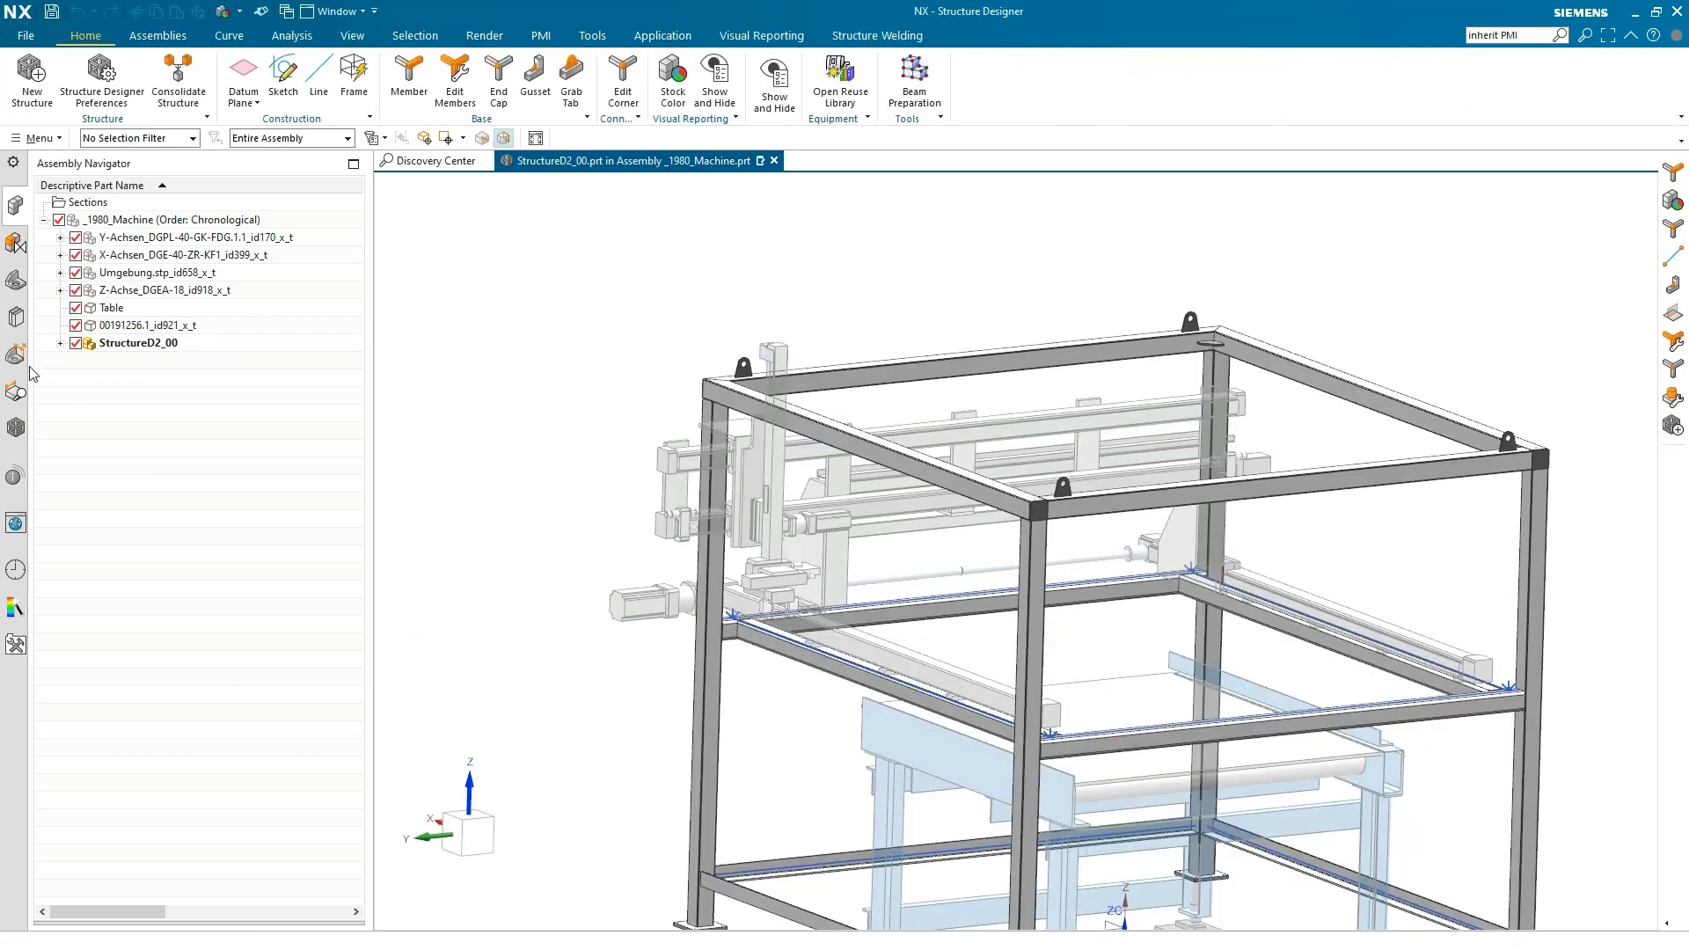
Edit the construction frame of StructureD2_00, raising its upper corner point to a height of about 2040 mm, and finish the frame
click(16, 428)
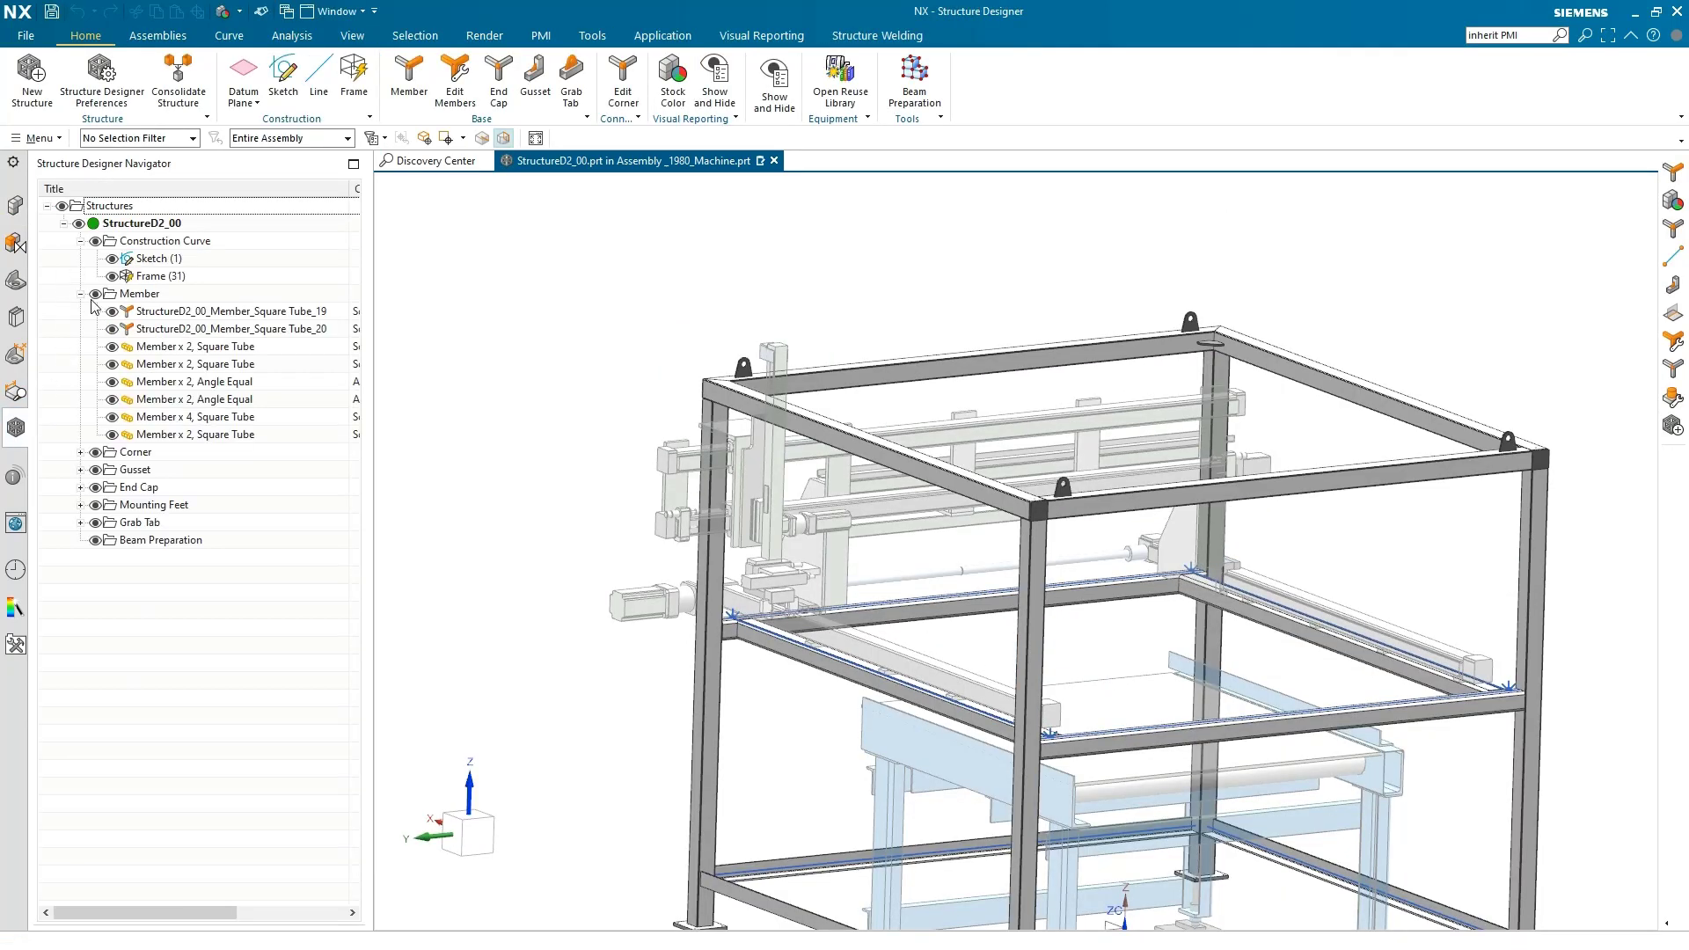
double_click(144, 276)
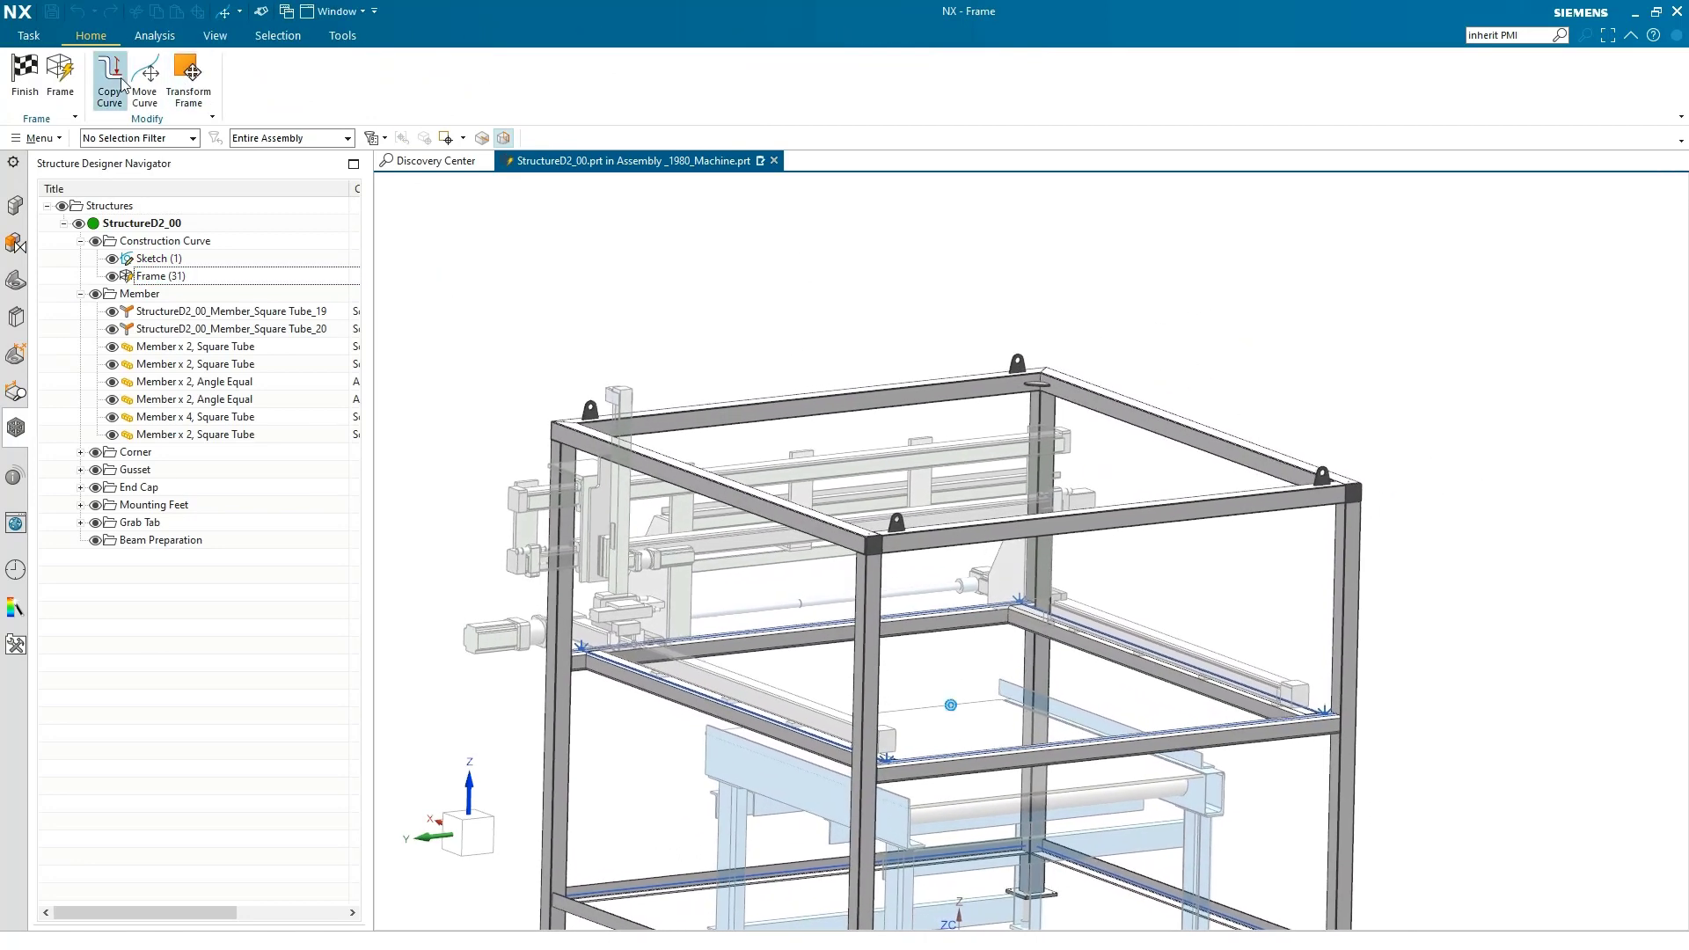
click(1353, 486)
click(1362, 378)
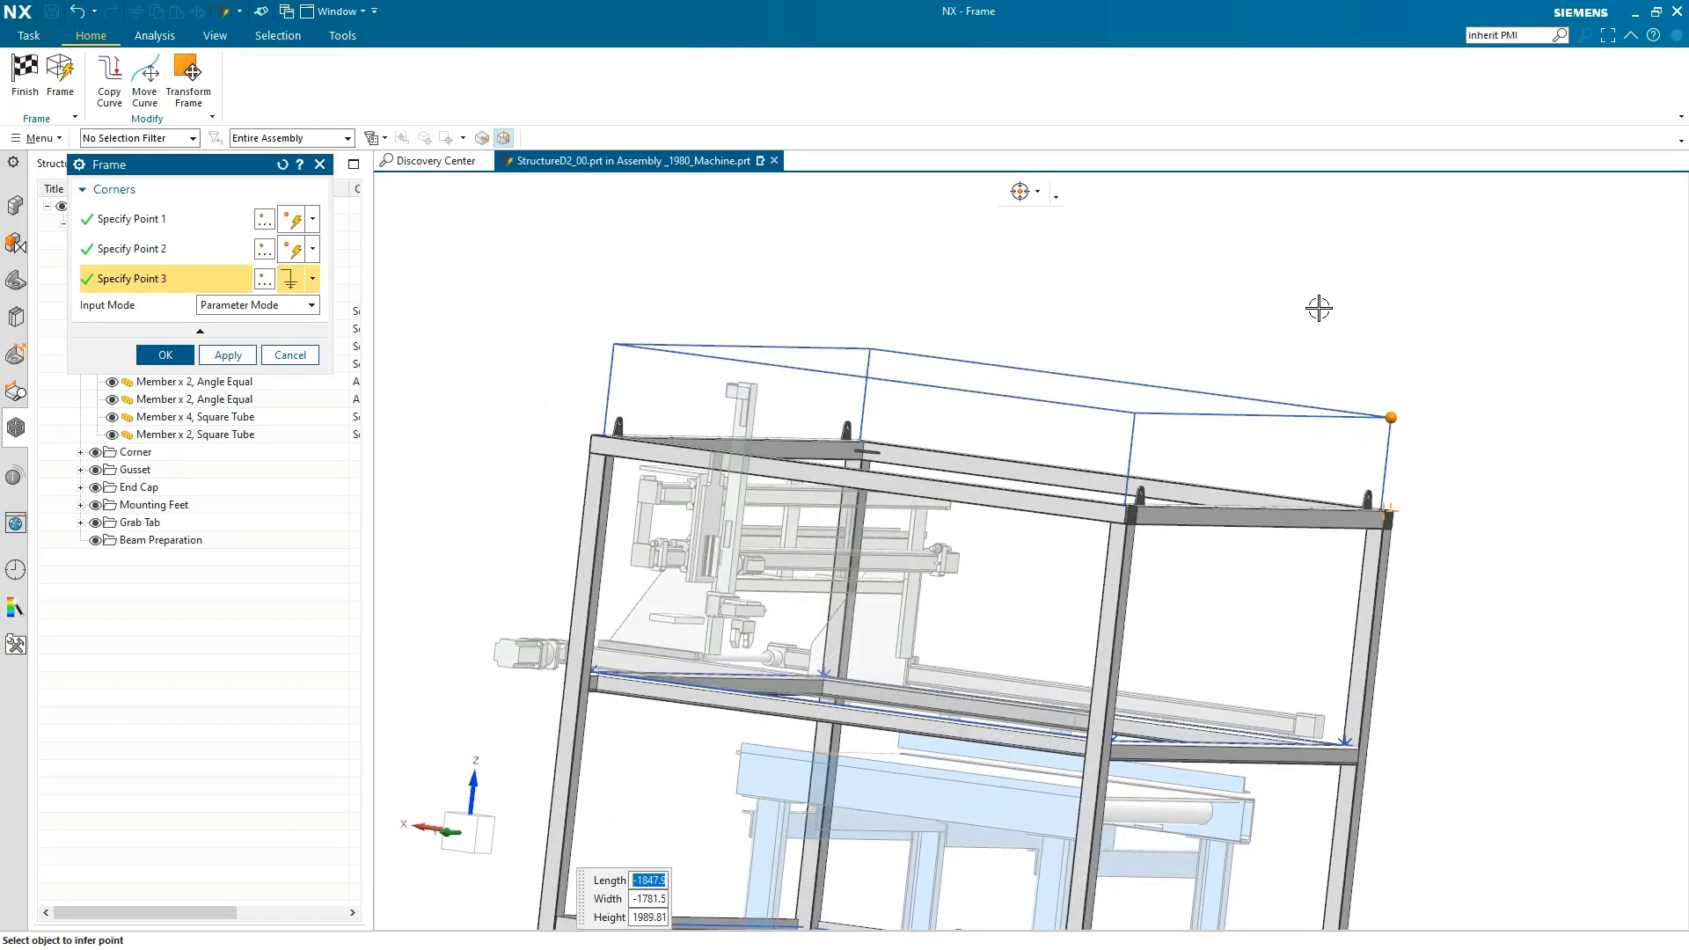
drag(1401, 398, 1400, 392)
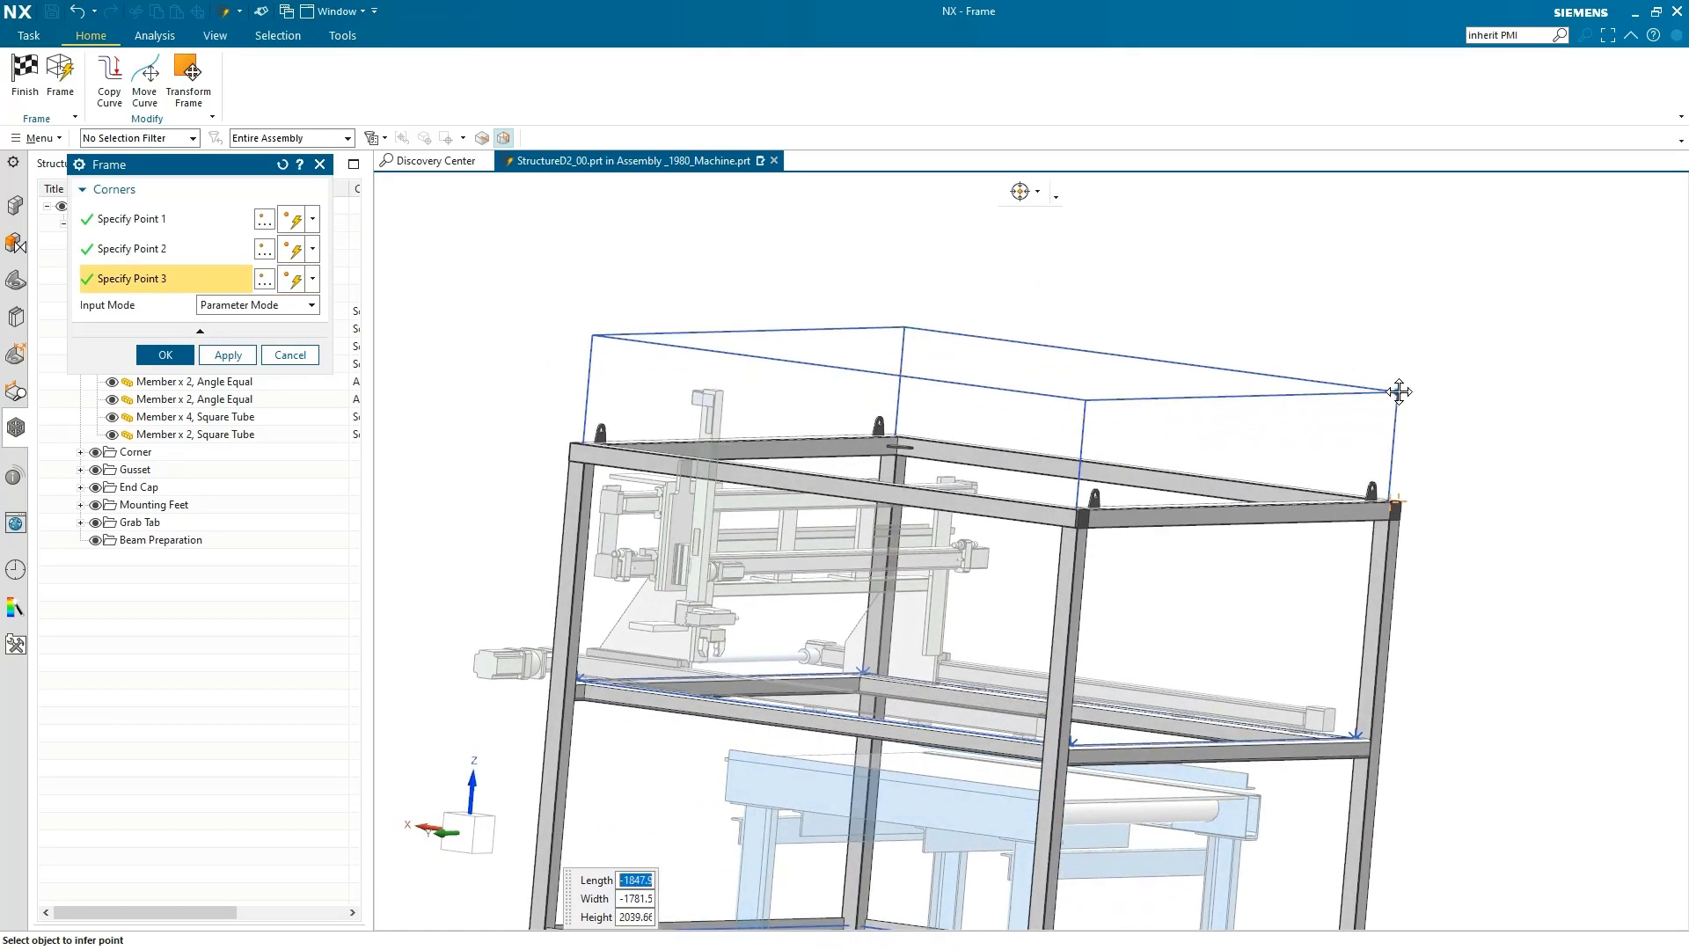
click(165, 354)
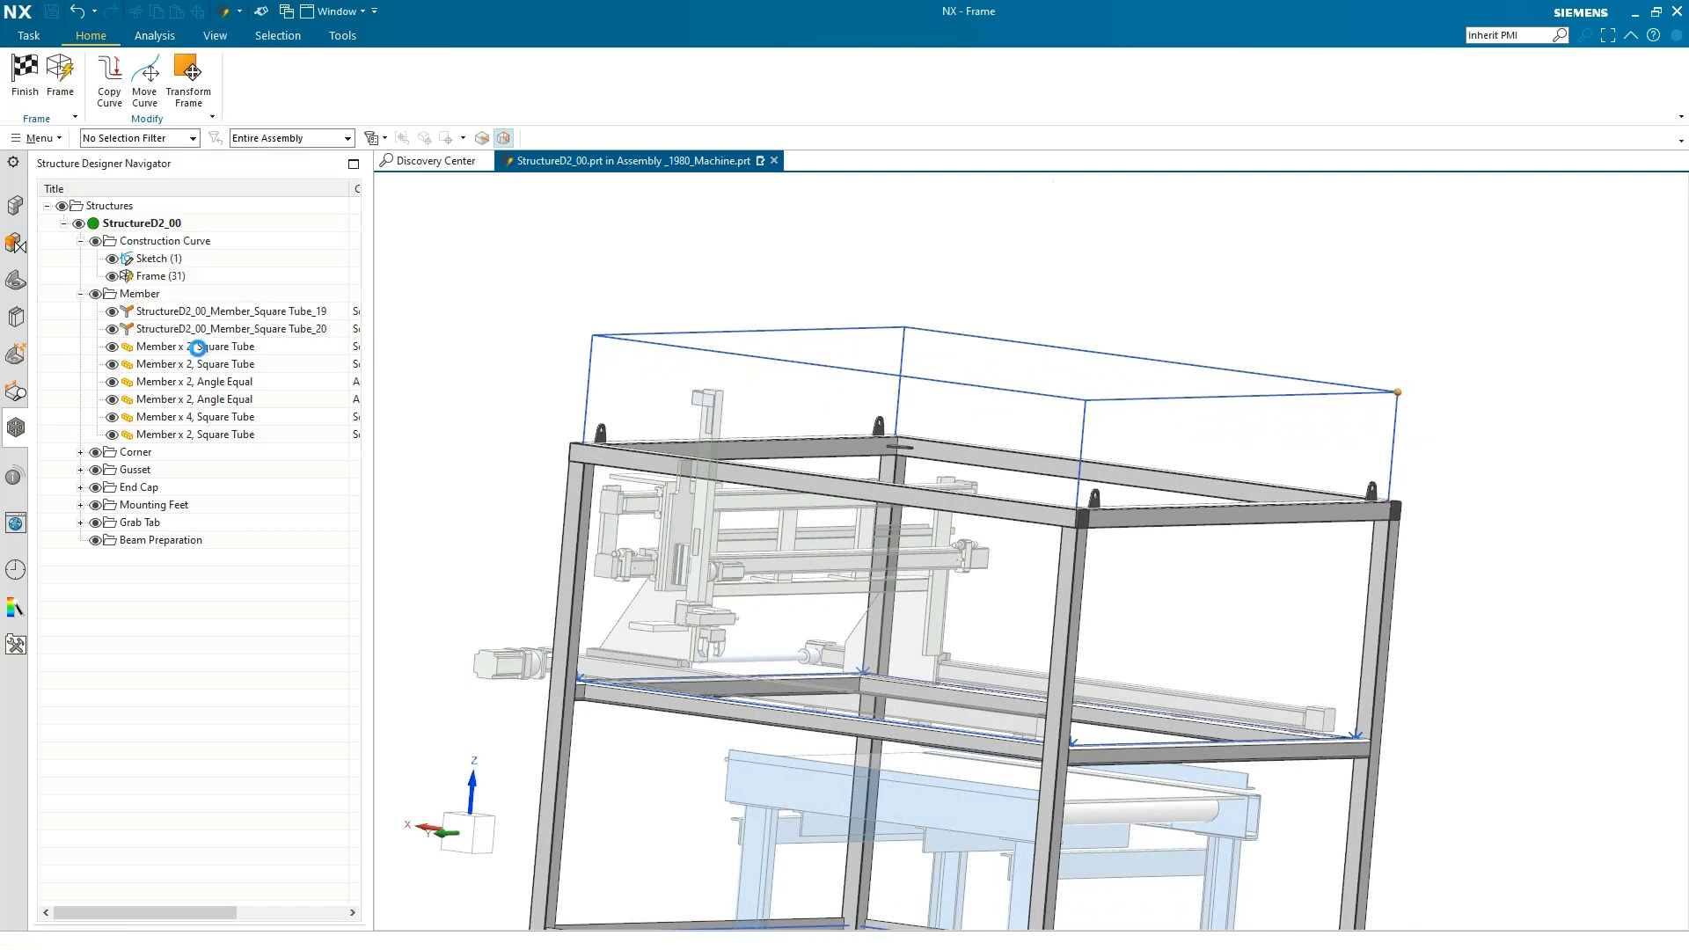
click(19, 87)
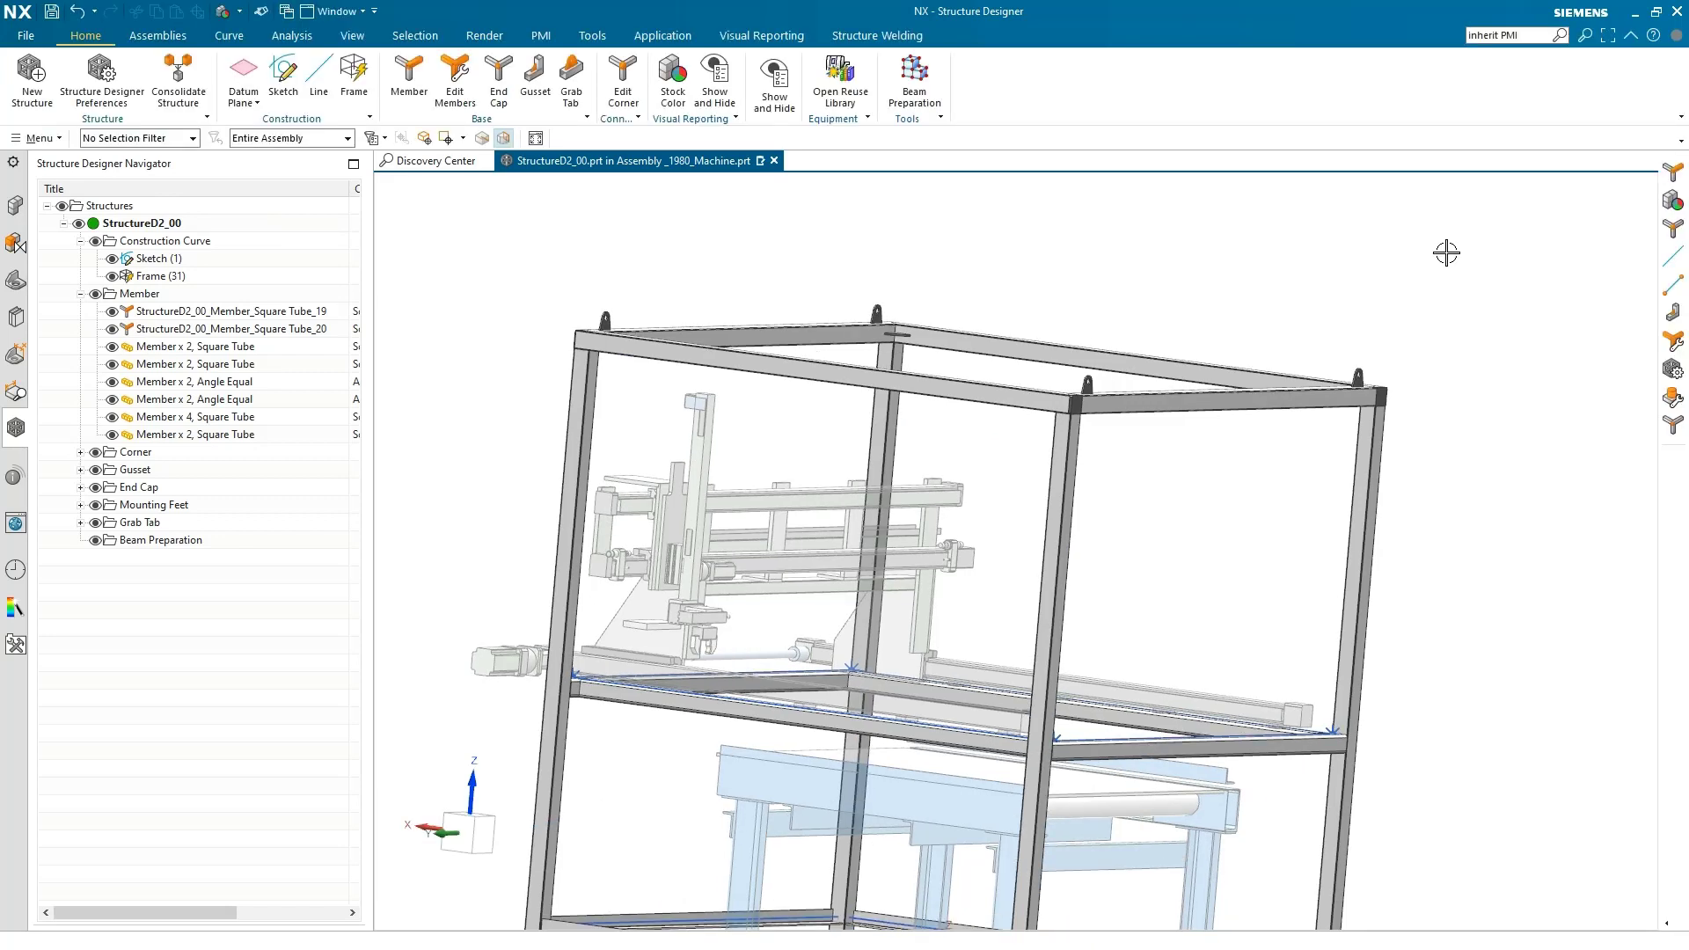
Make _1980_Machine the work part again and replay its animation in Animation Designer with collision checking on
key(Home)
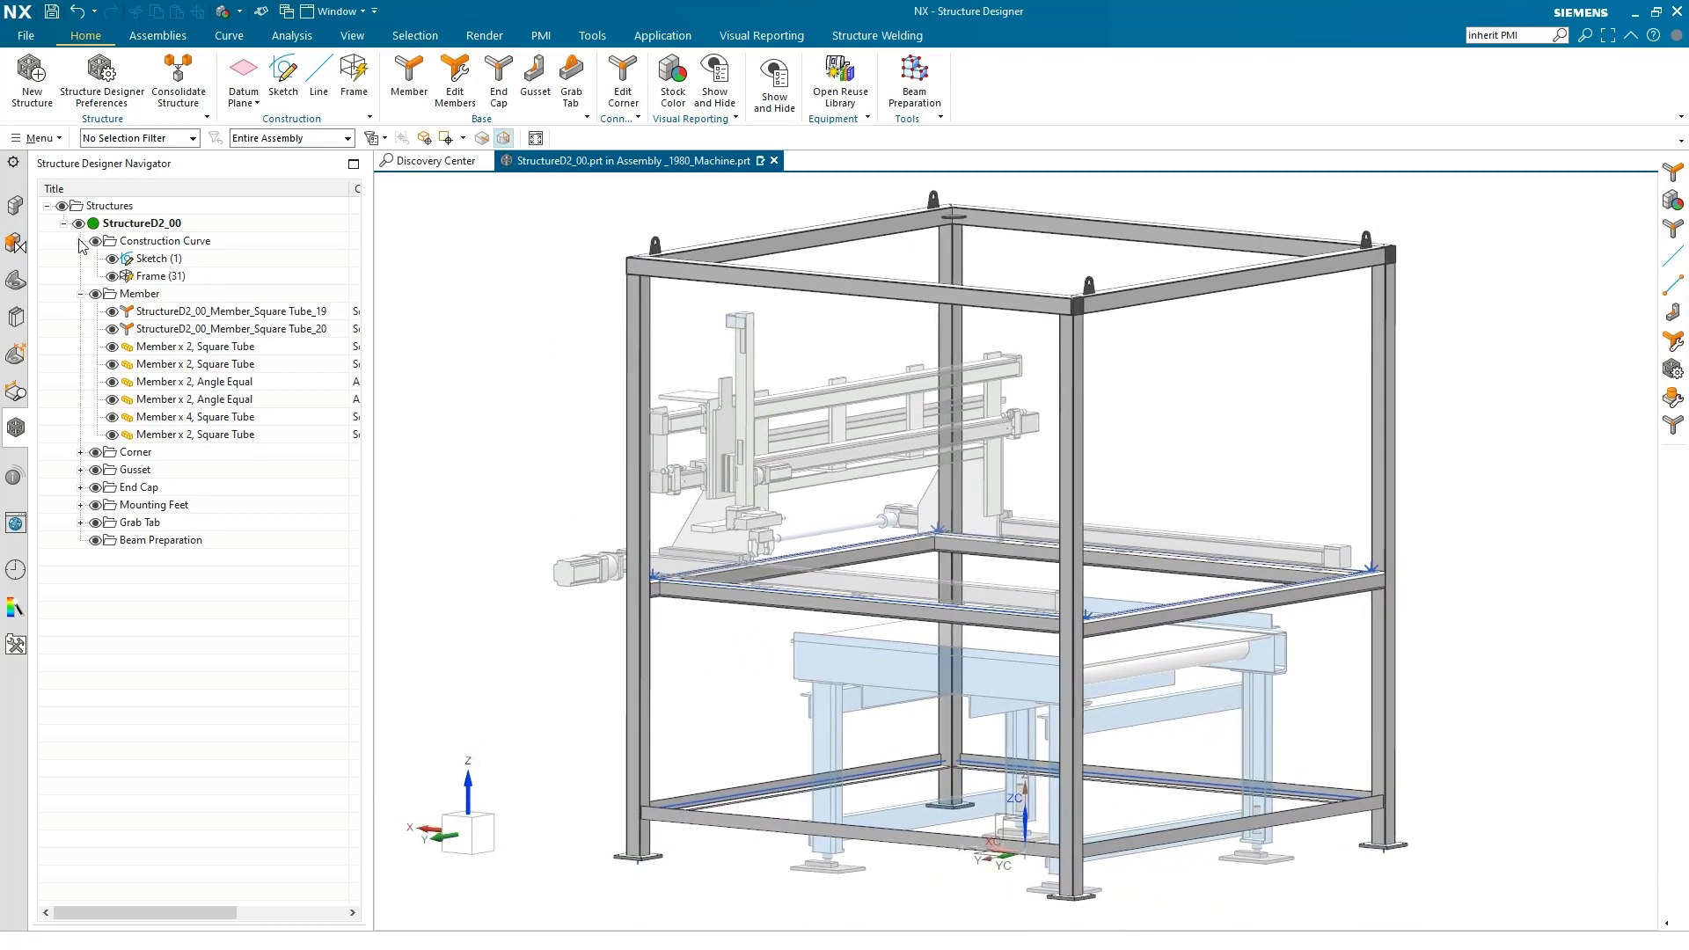
click(20, 229)
double_click(132, 221)
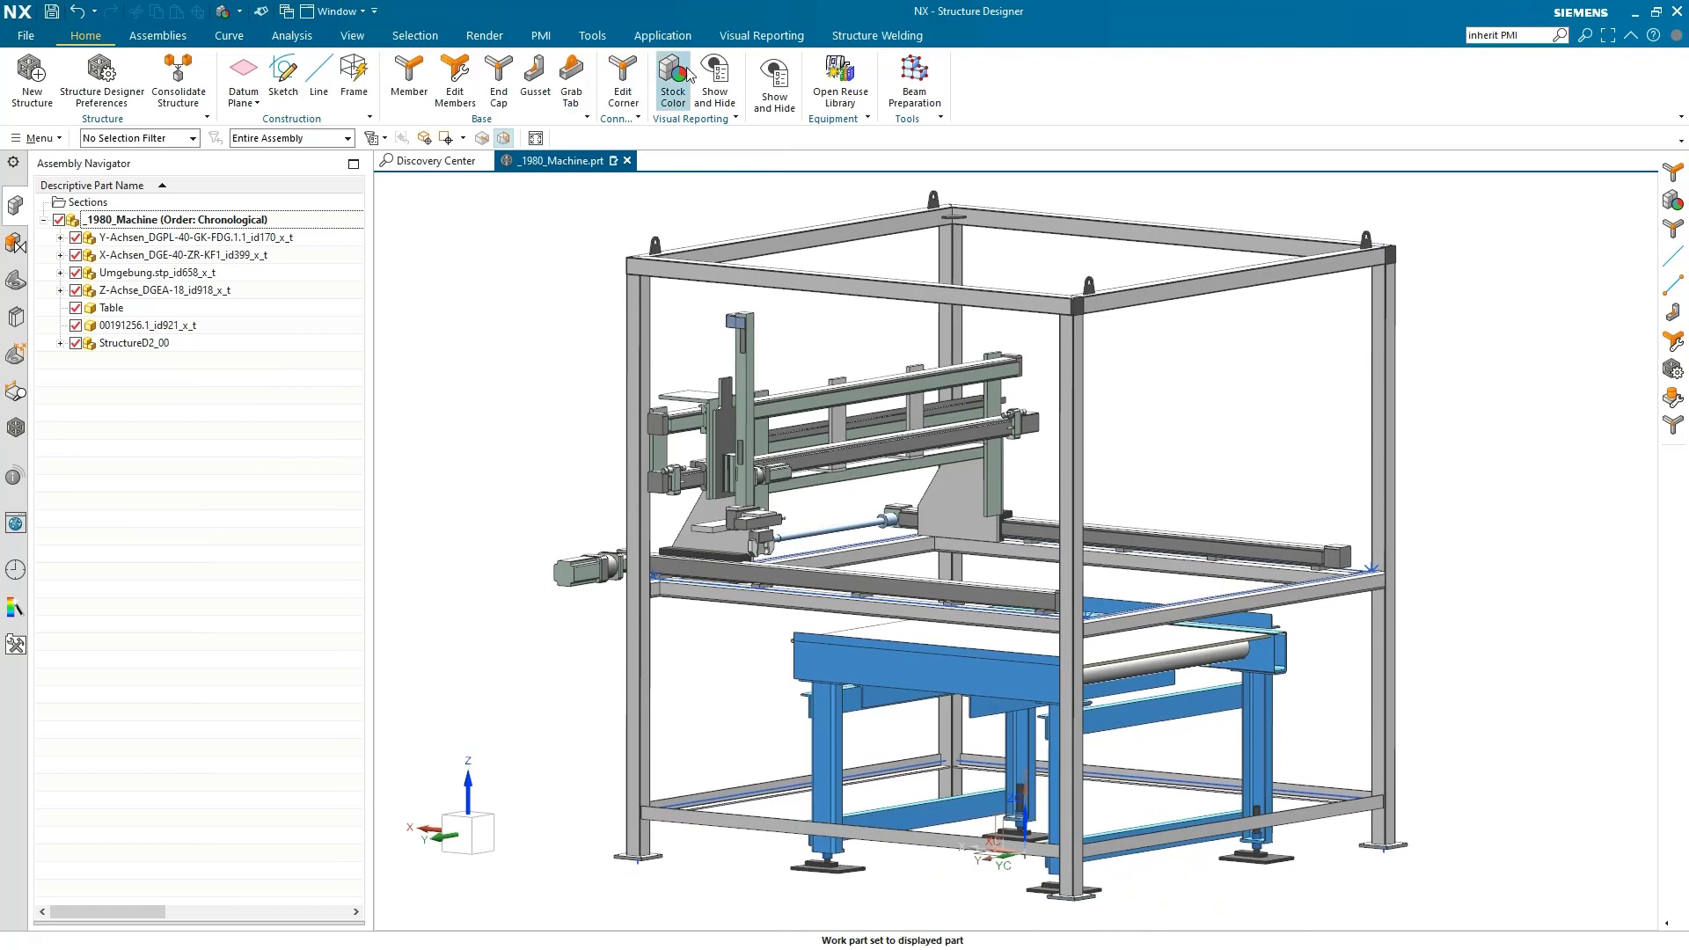
click(686, 37)
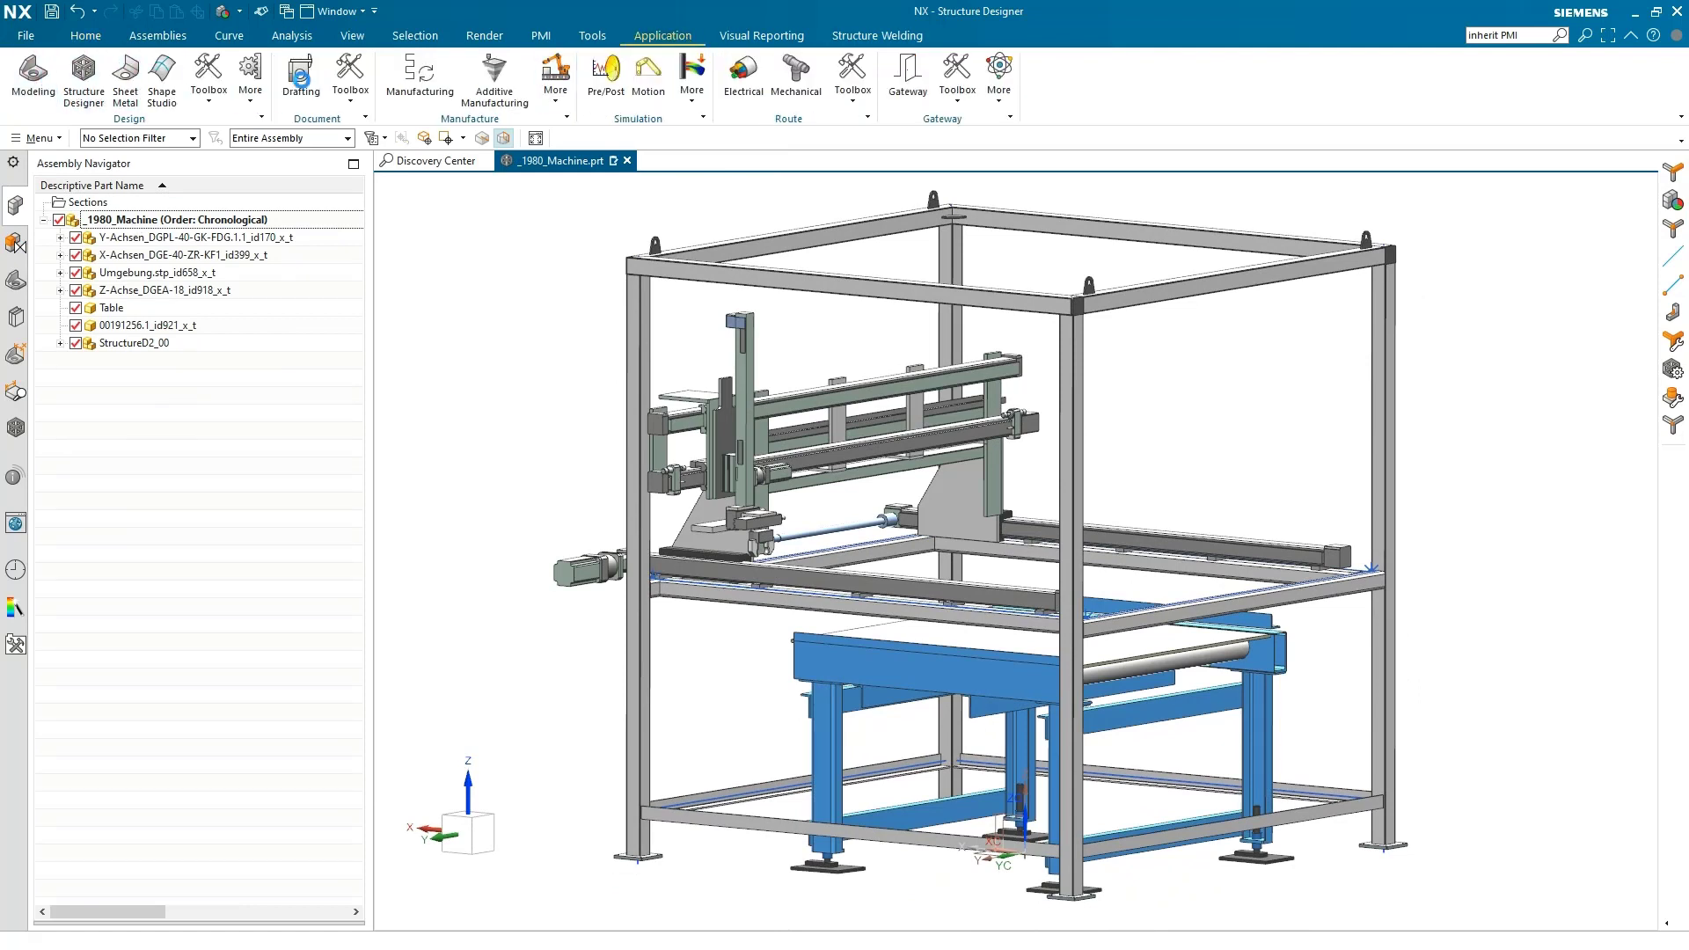
click(866, 38)
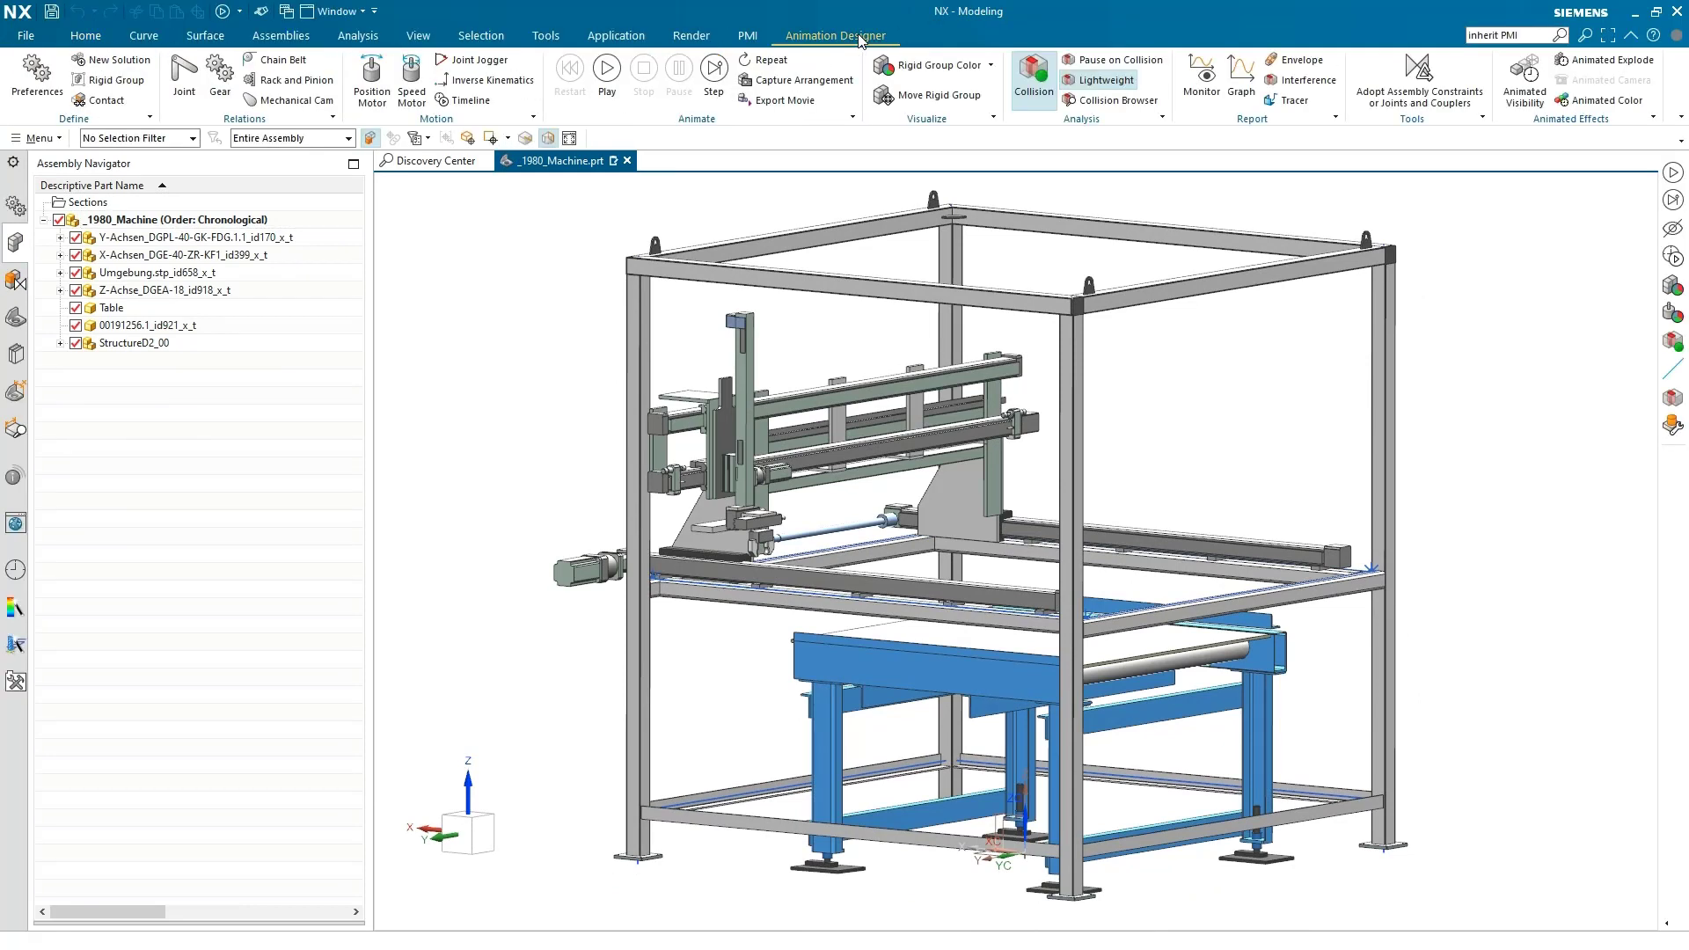
click(614, 68)
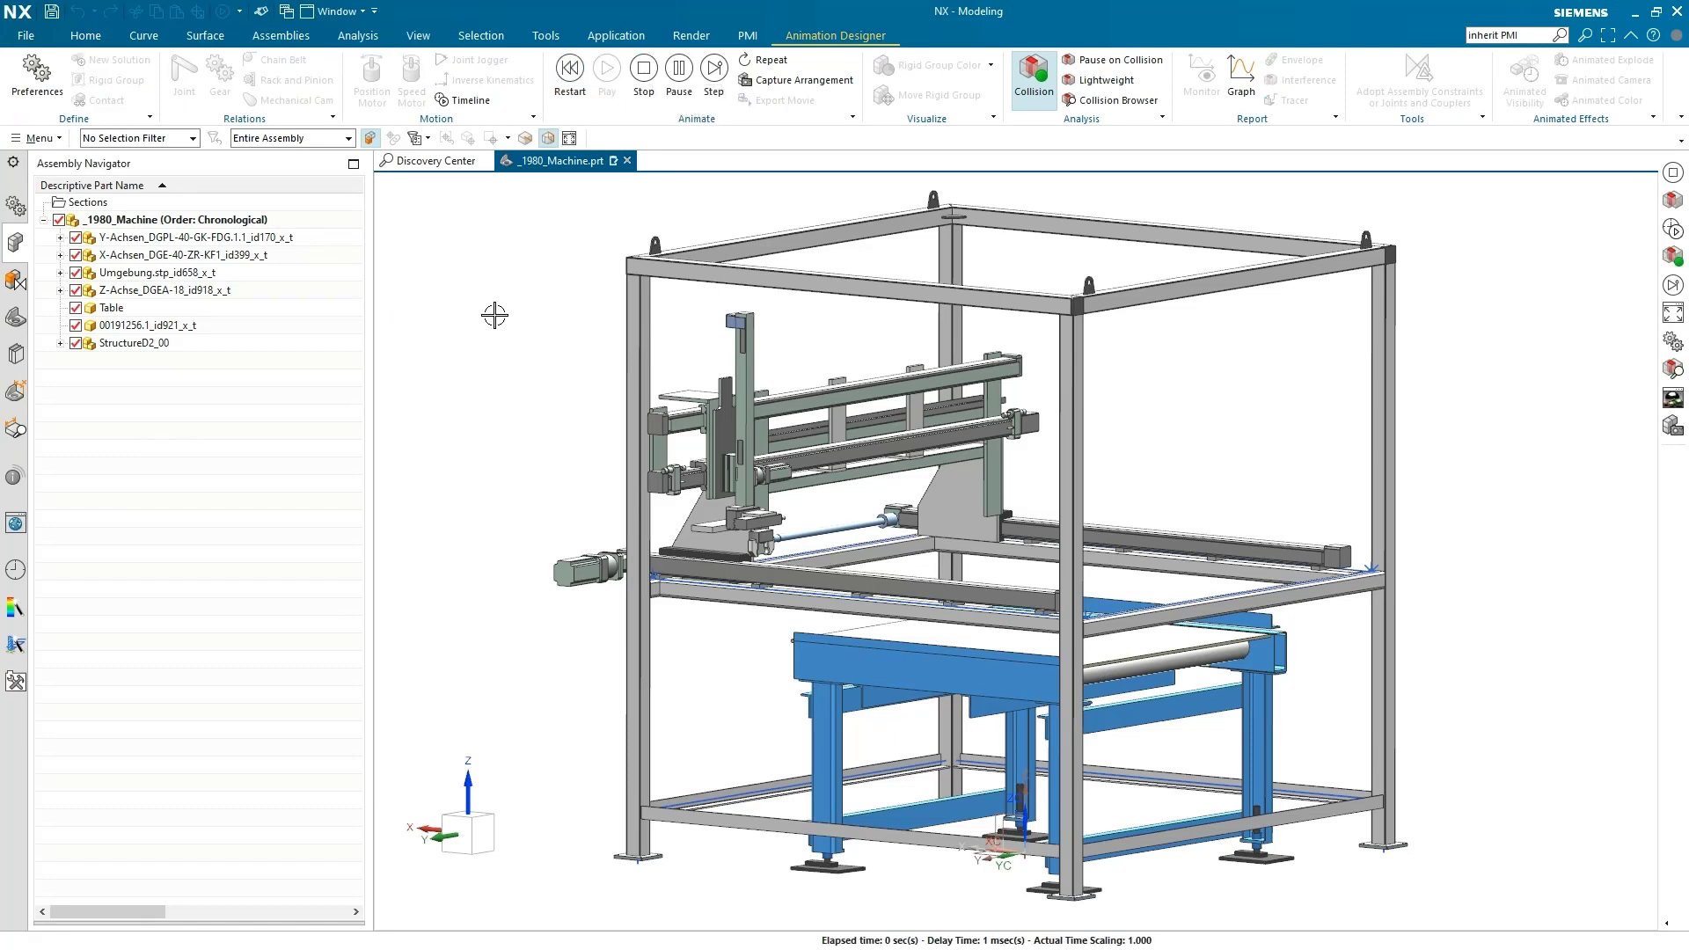
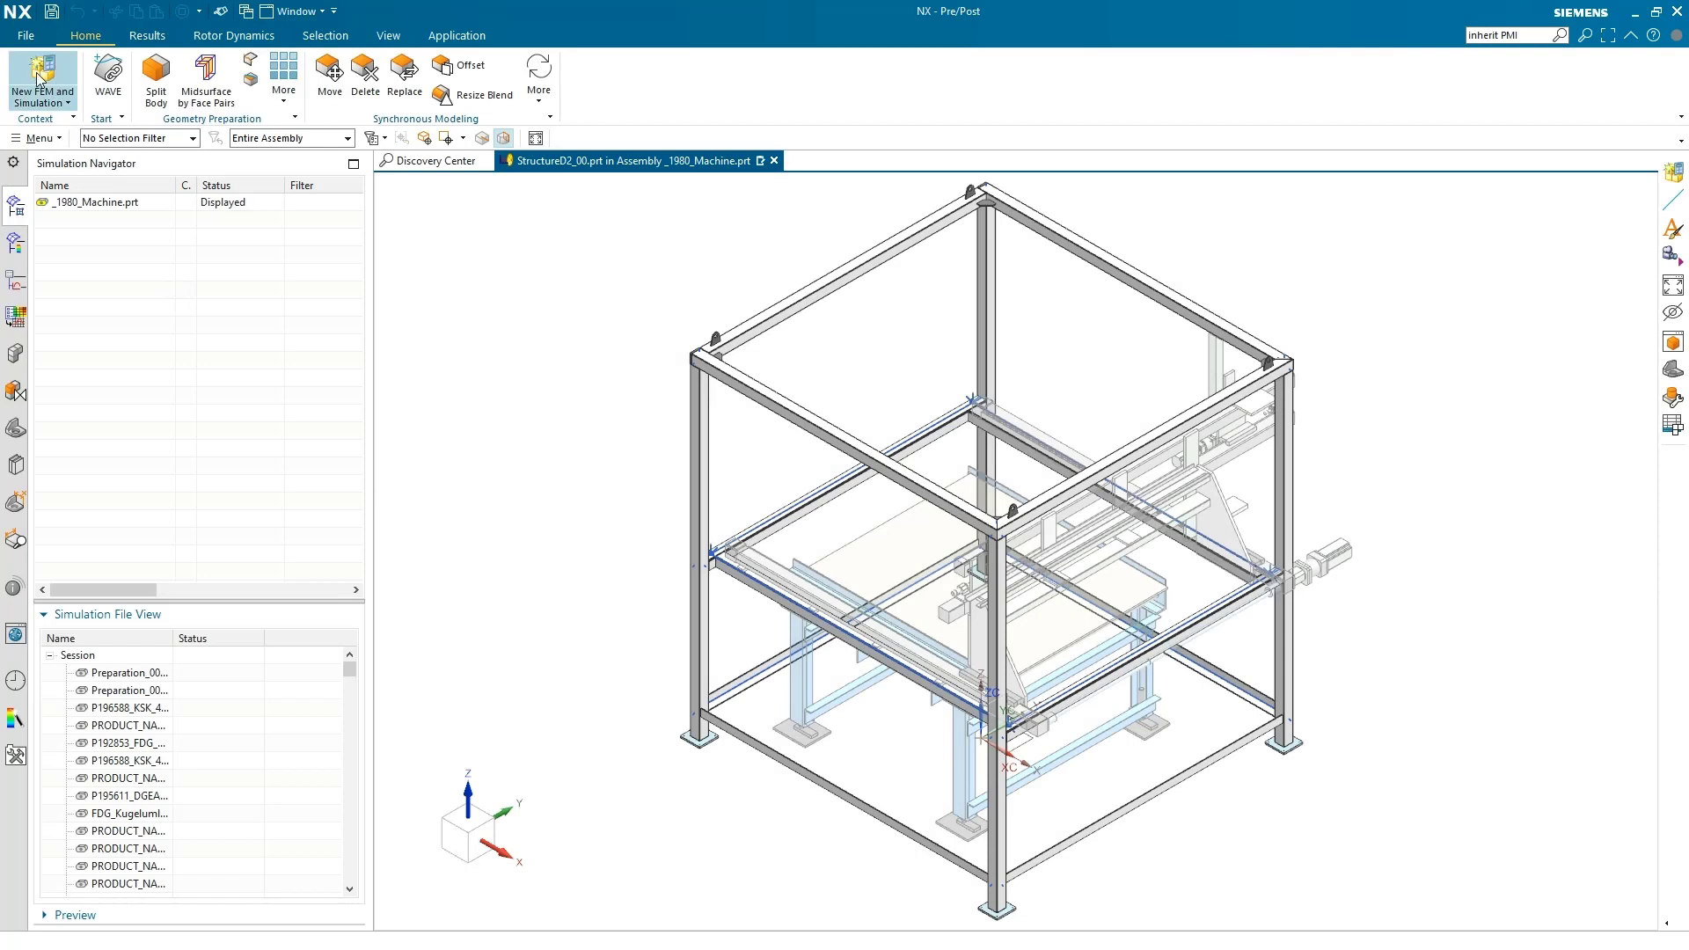
Create a new structural FEM and simulation from StructureD2_00 with the Simcenter Nastran solver, accepting its geometry options
click(42, 72)
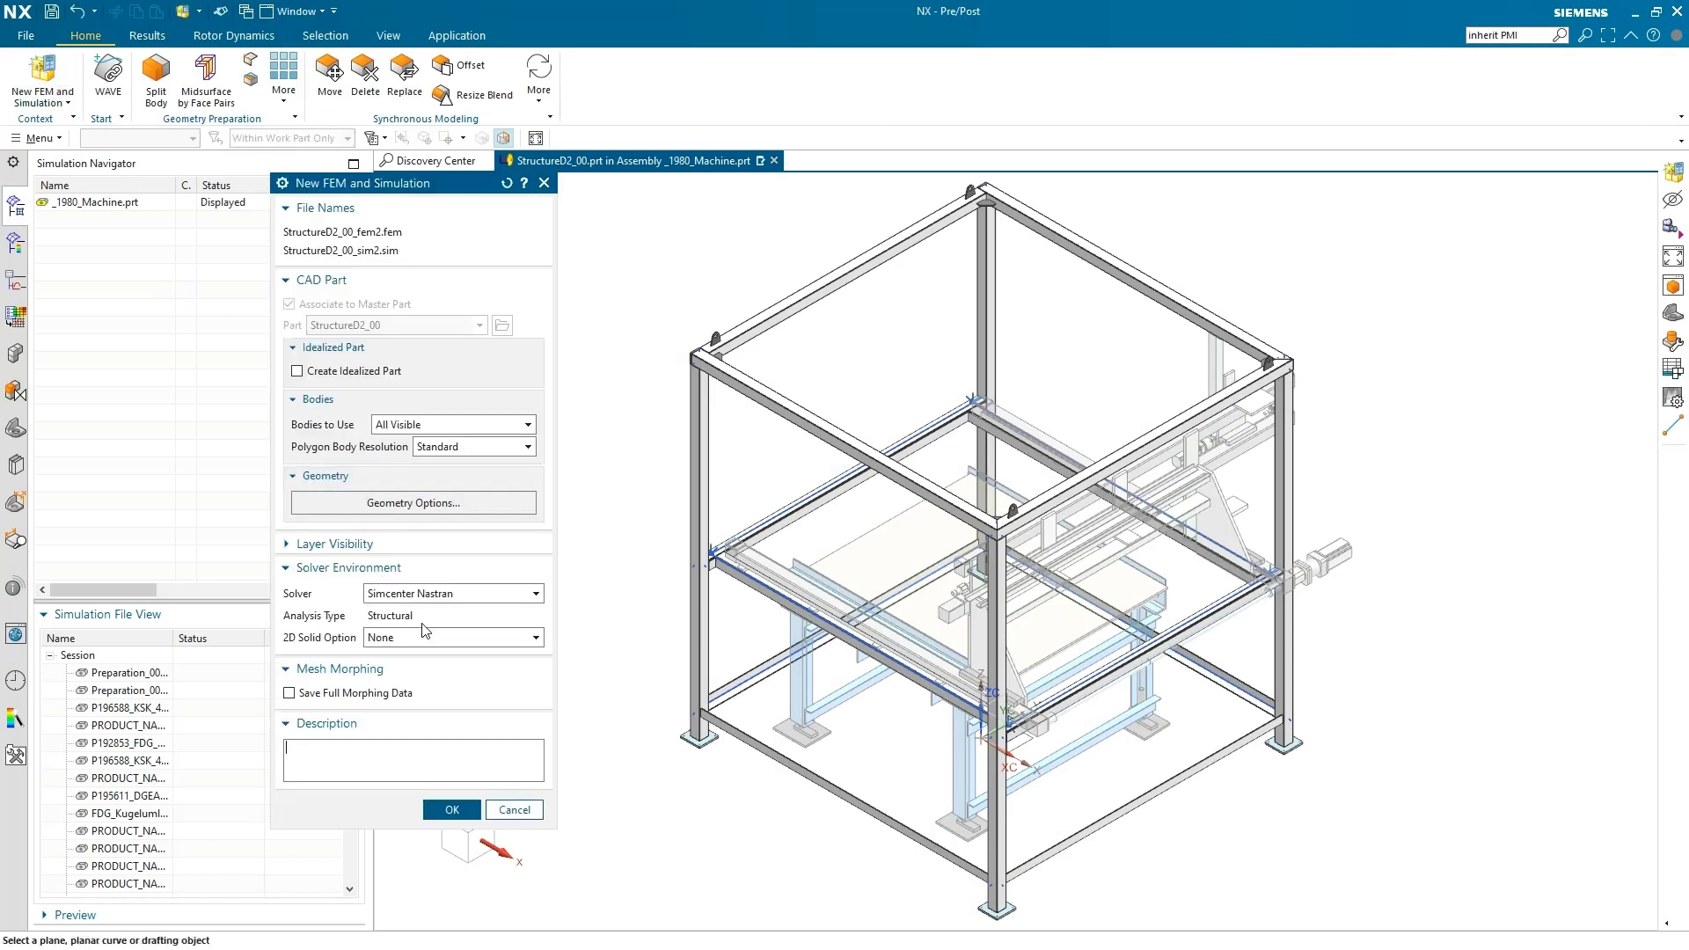
click(413, 502)
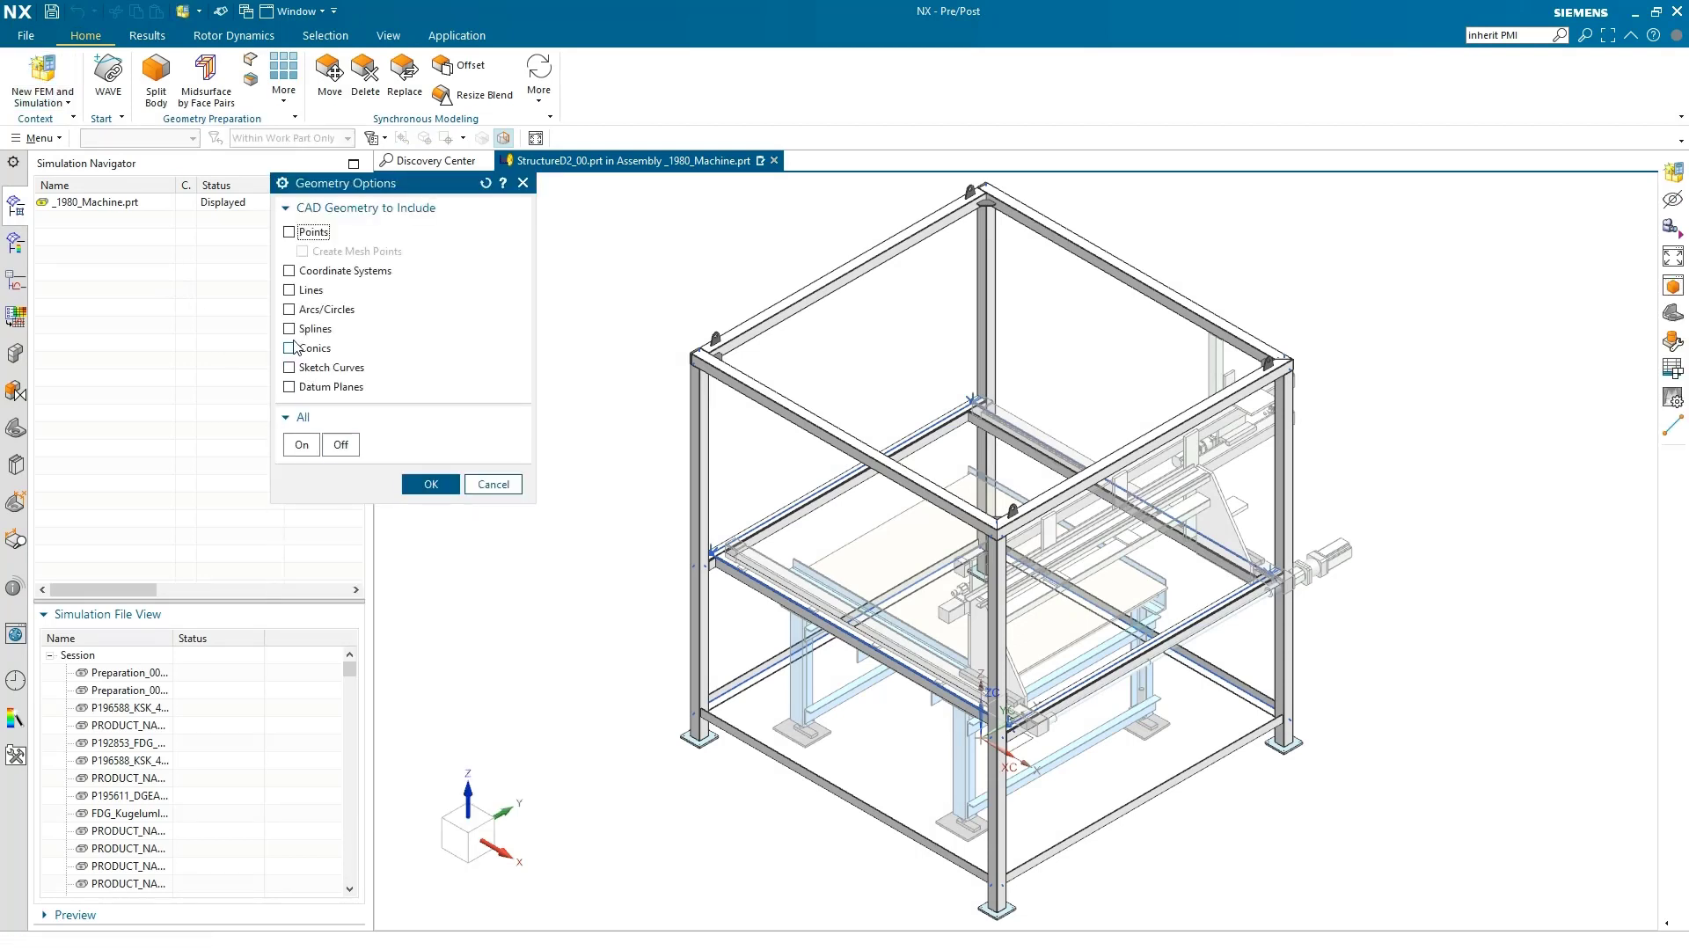
click(453, 486)
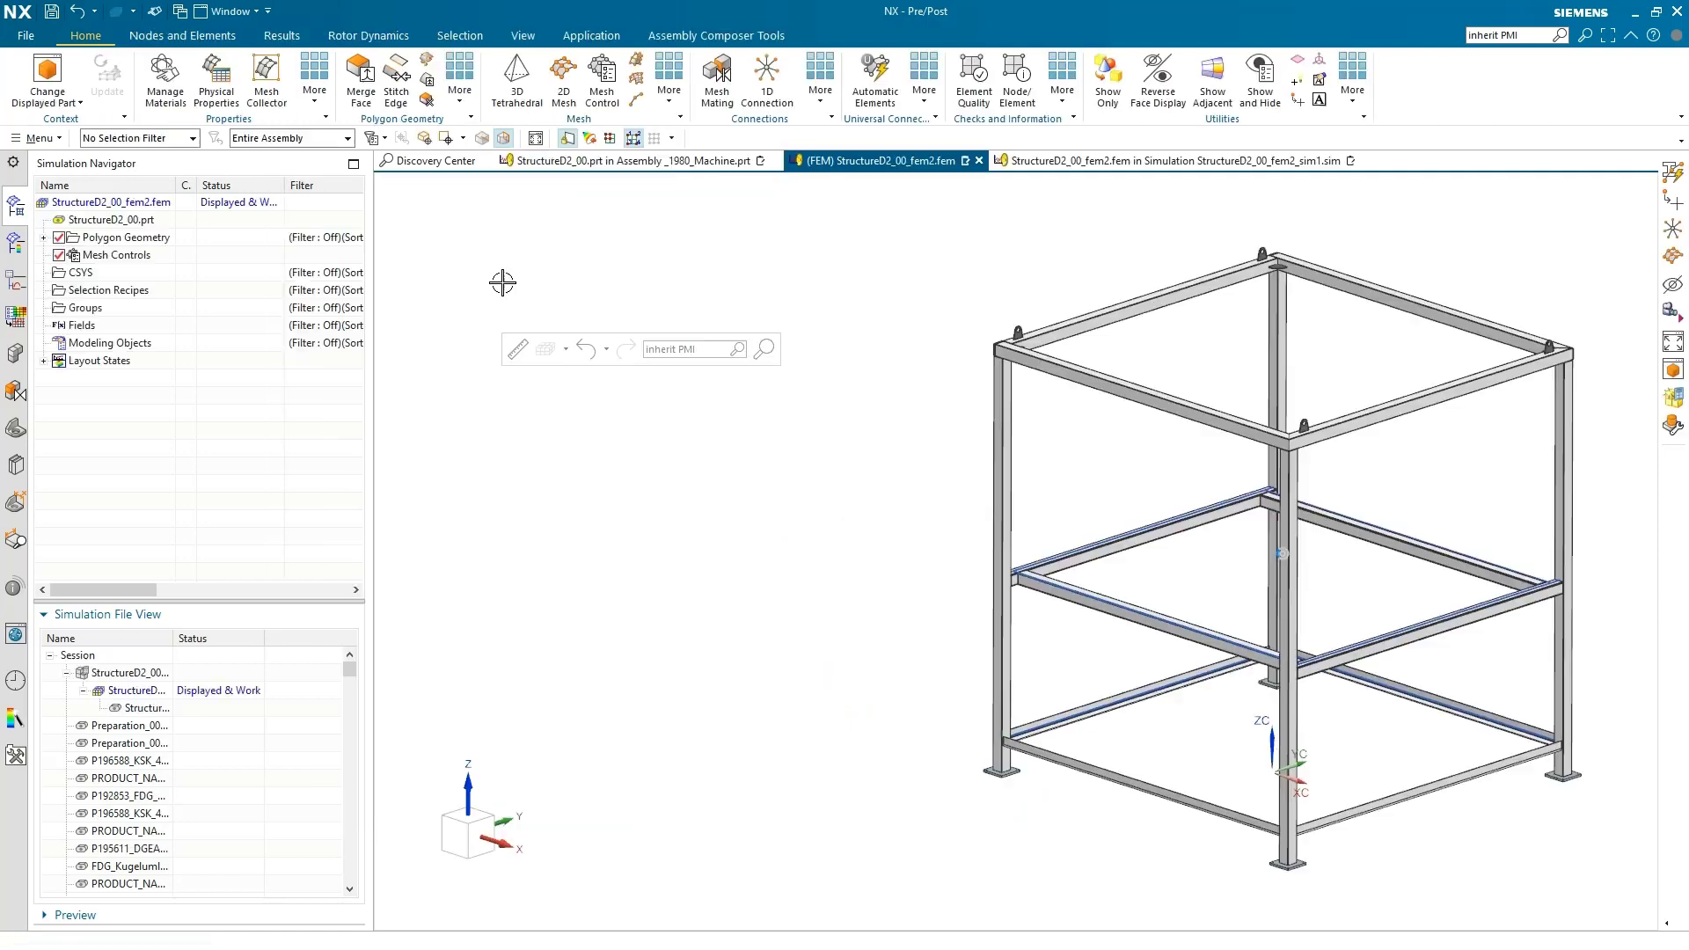
Mesh all curves of the frame with Beam Mesh Automation at an element size of 50 mm
click(668, 95)
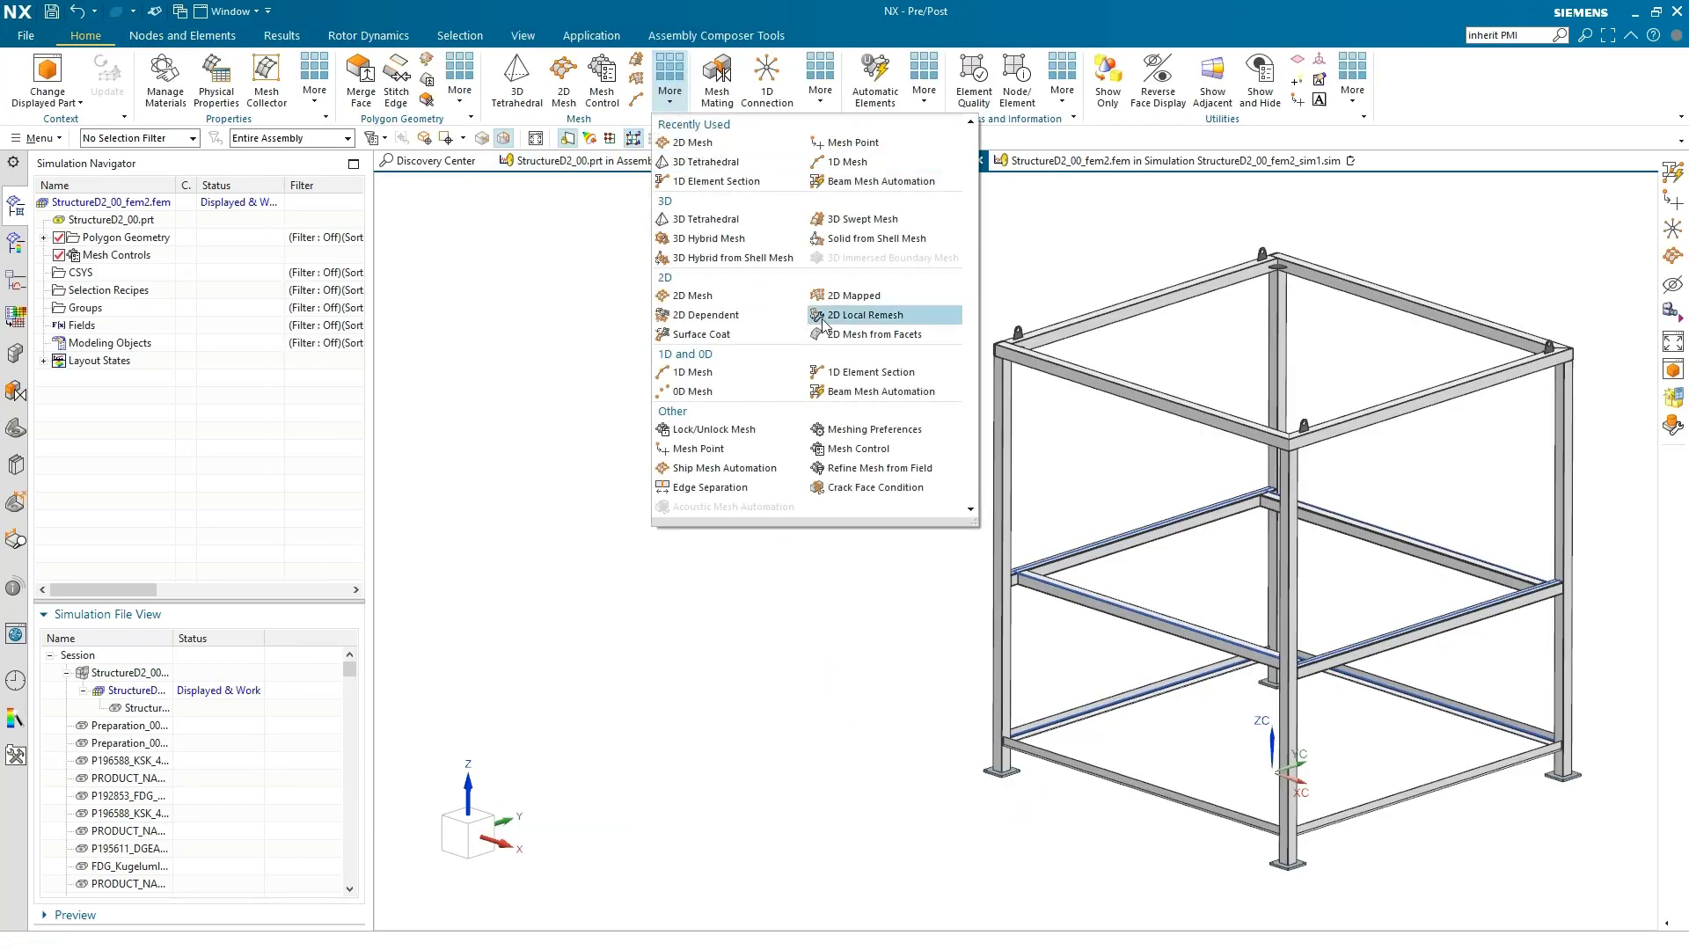
click(881, 392)
drag(922, 222, 1602, 890)
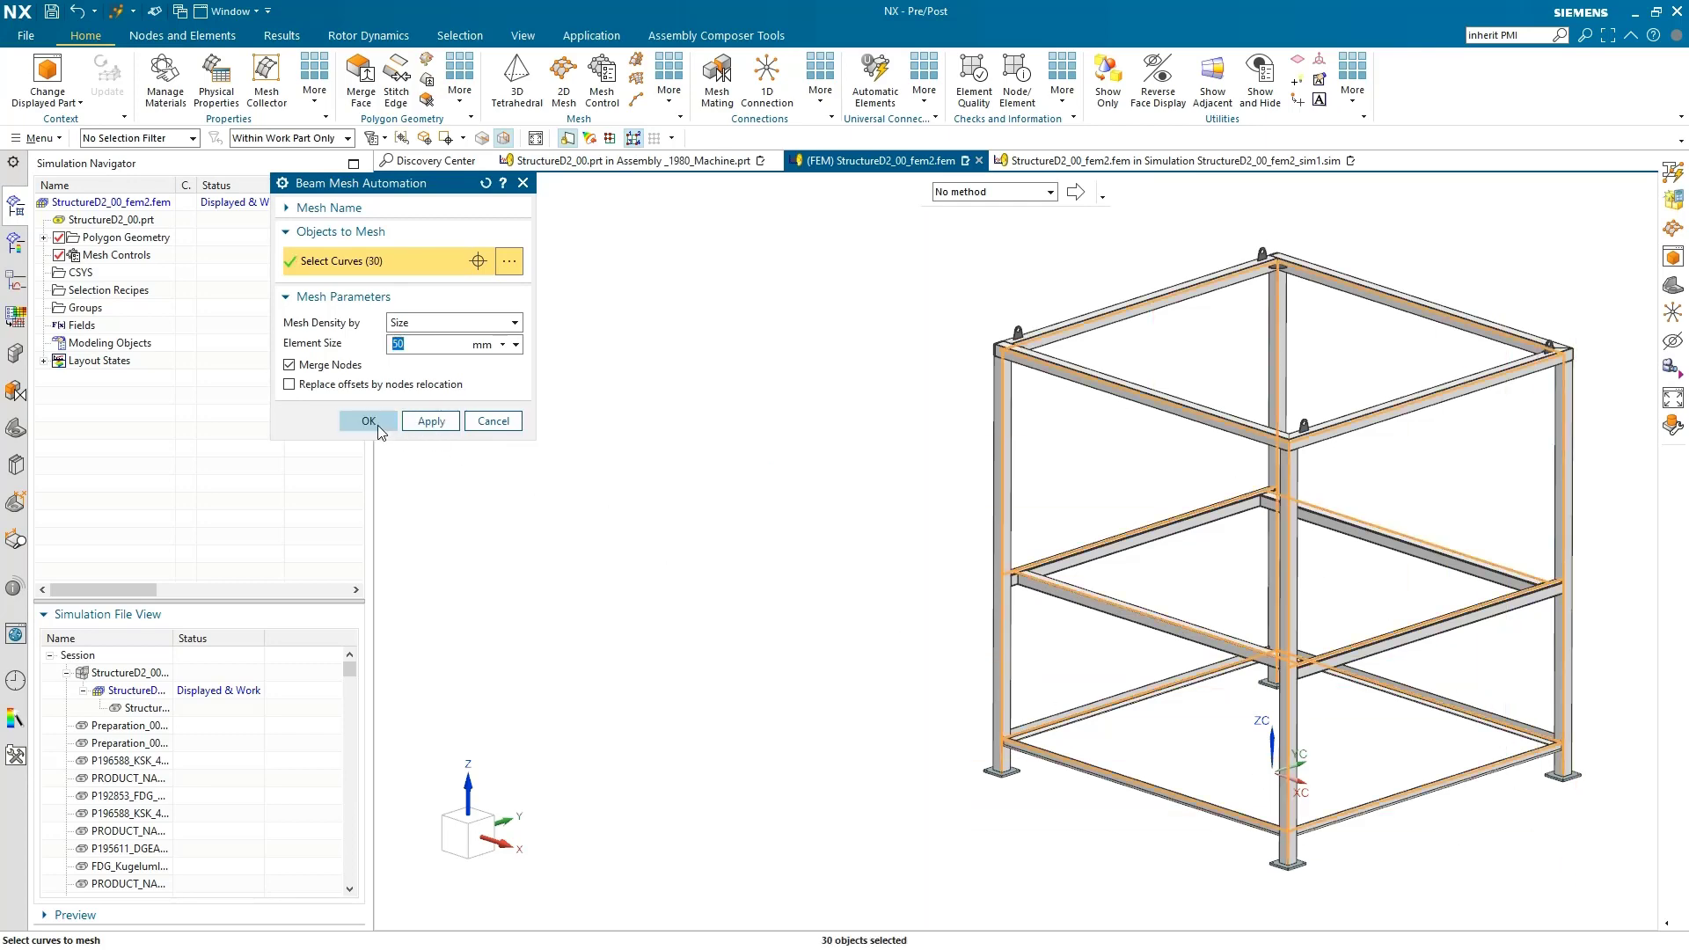
click(368, 421)
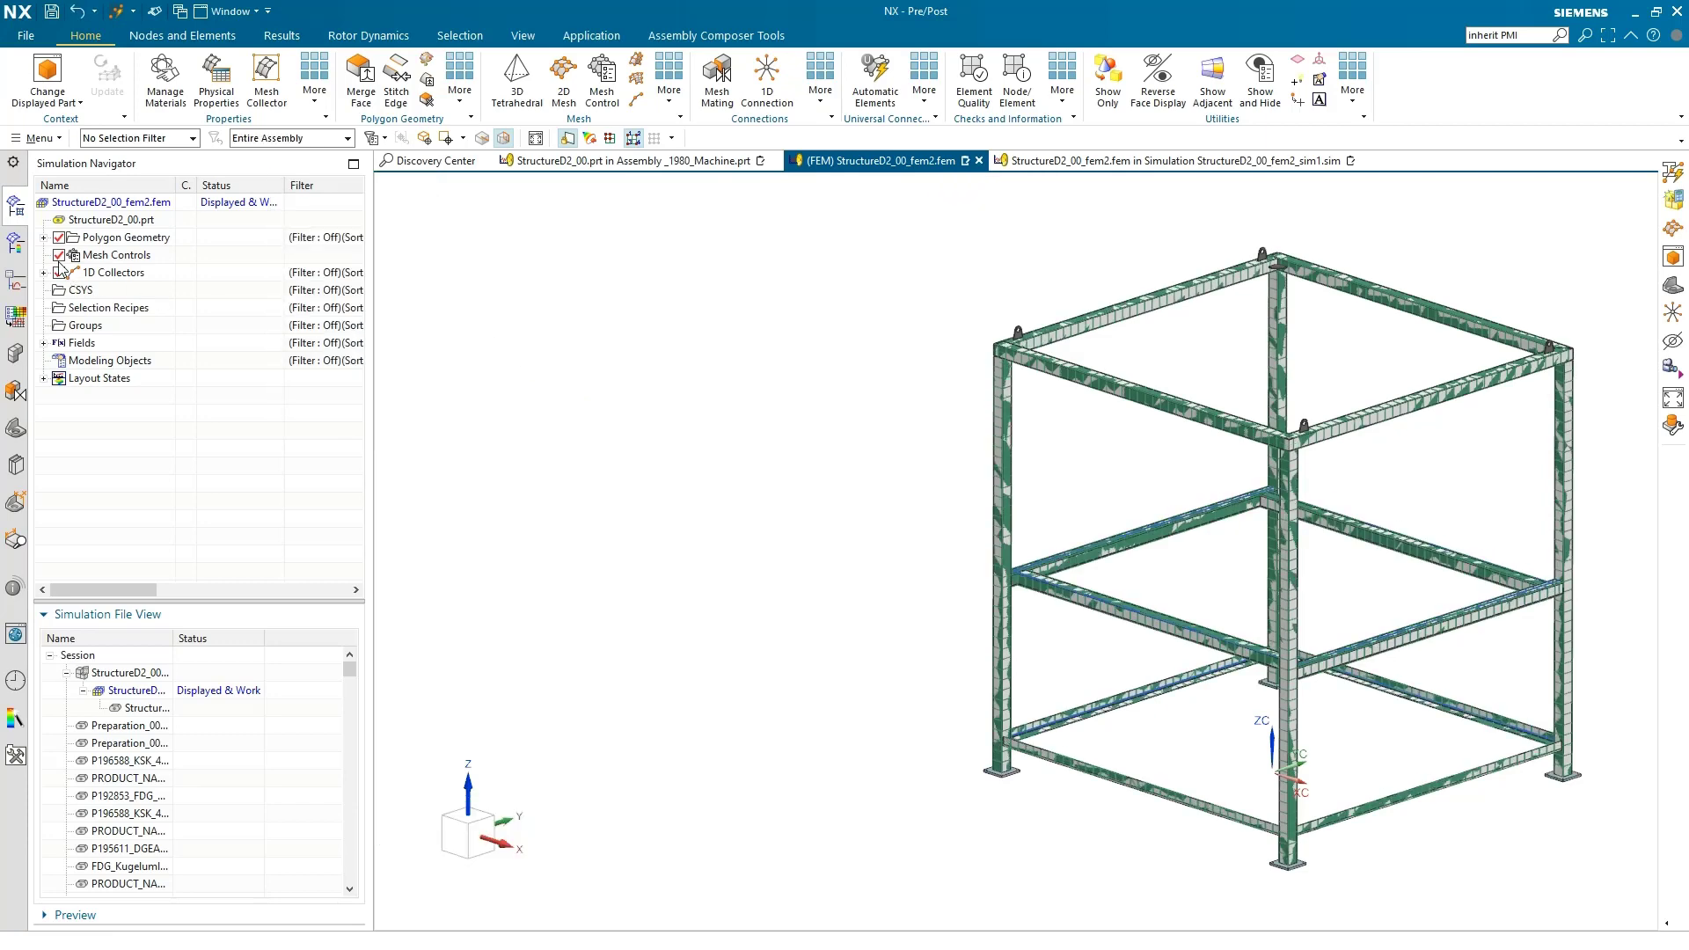
Open the simulation file, display its FEM mesh, and hide the polygon geometry so only the beam elements show
double_click(138, 673)
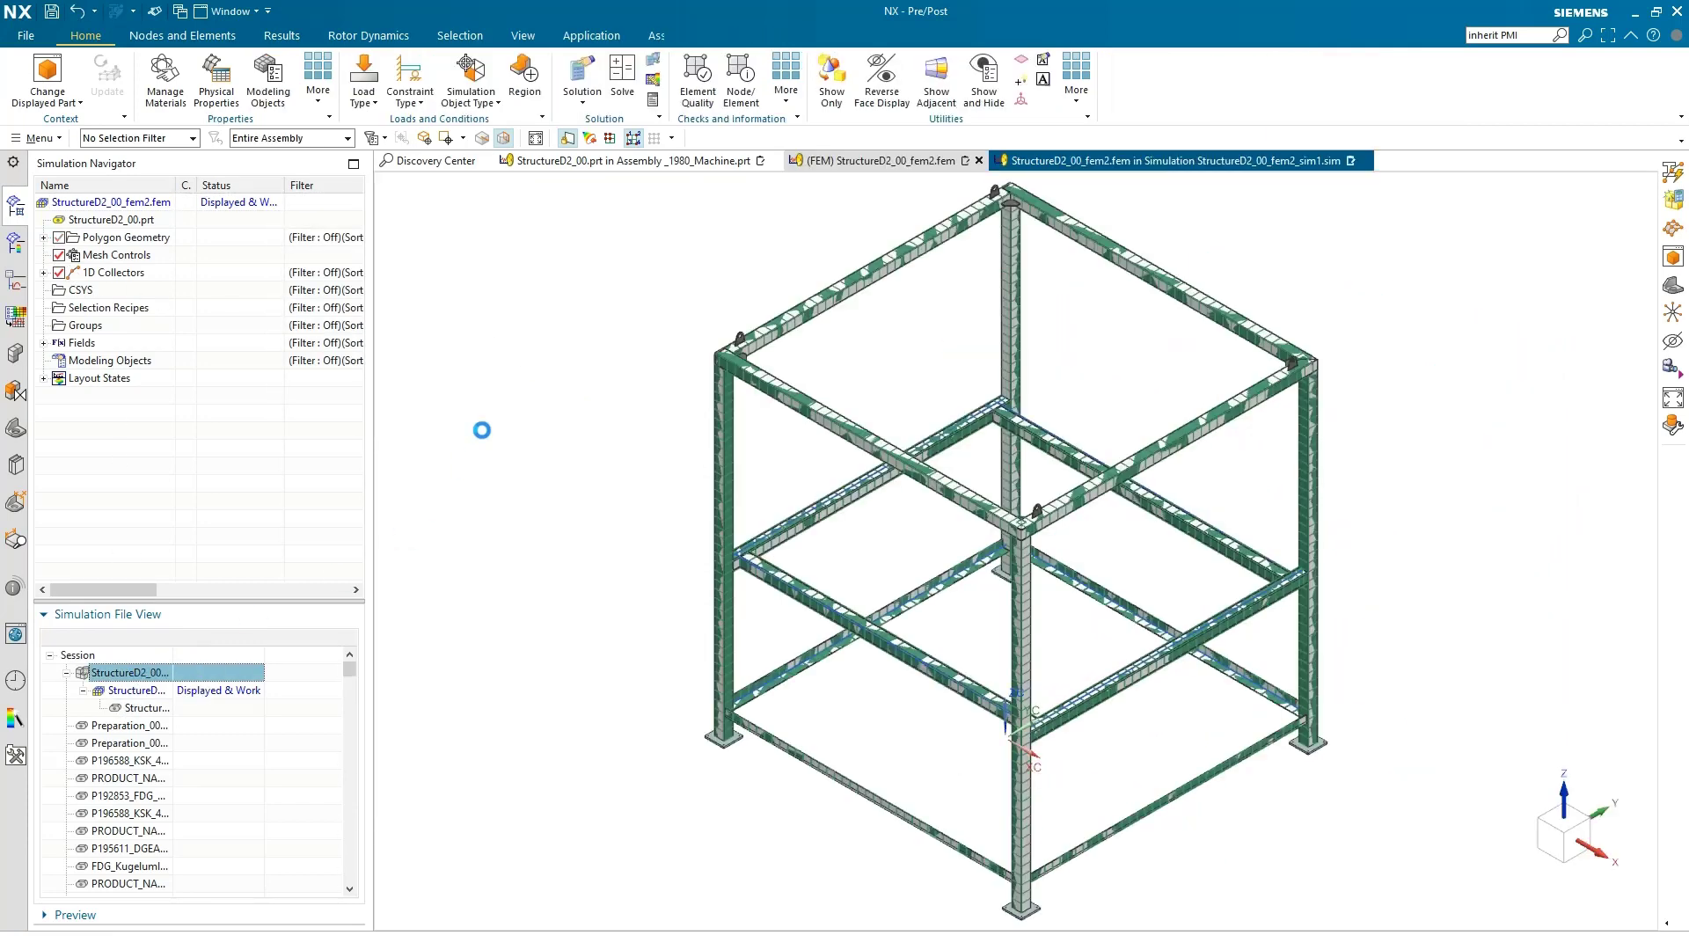
click(58, 220)
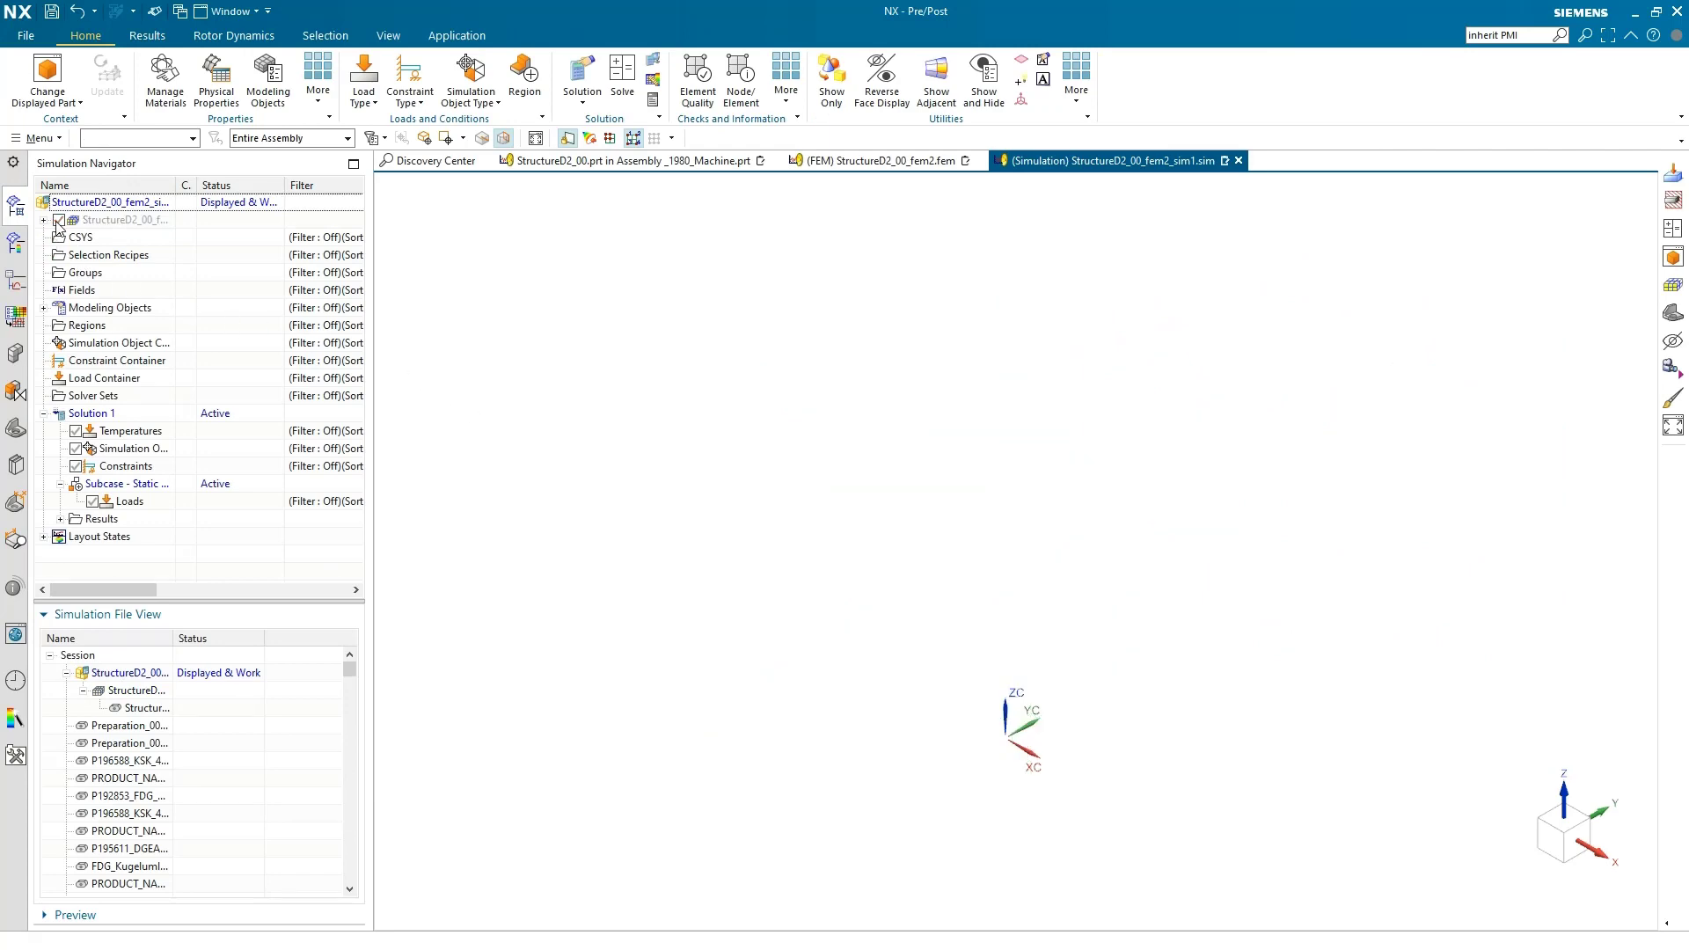
click(58, 220)
click(43, 220)
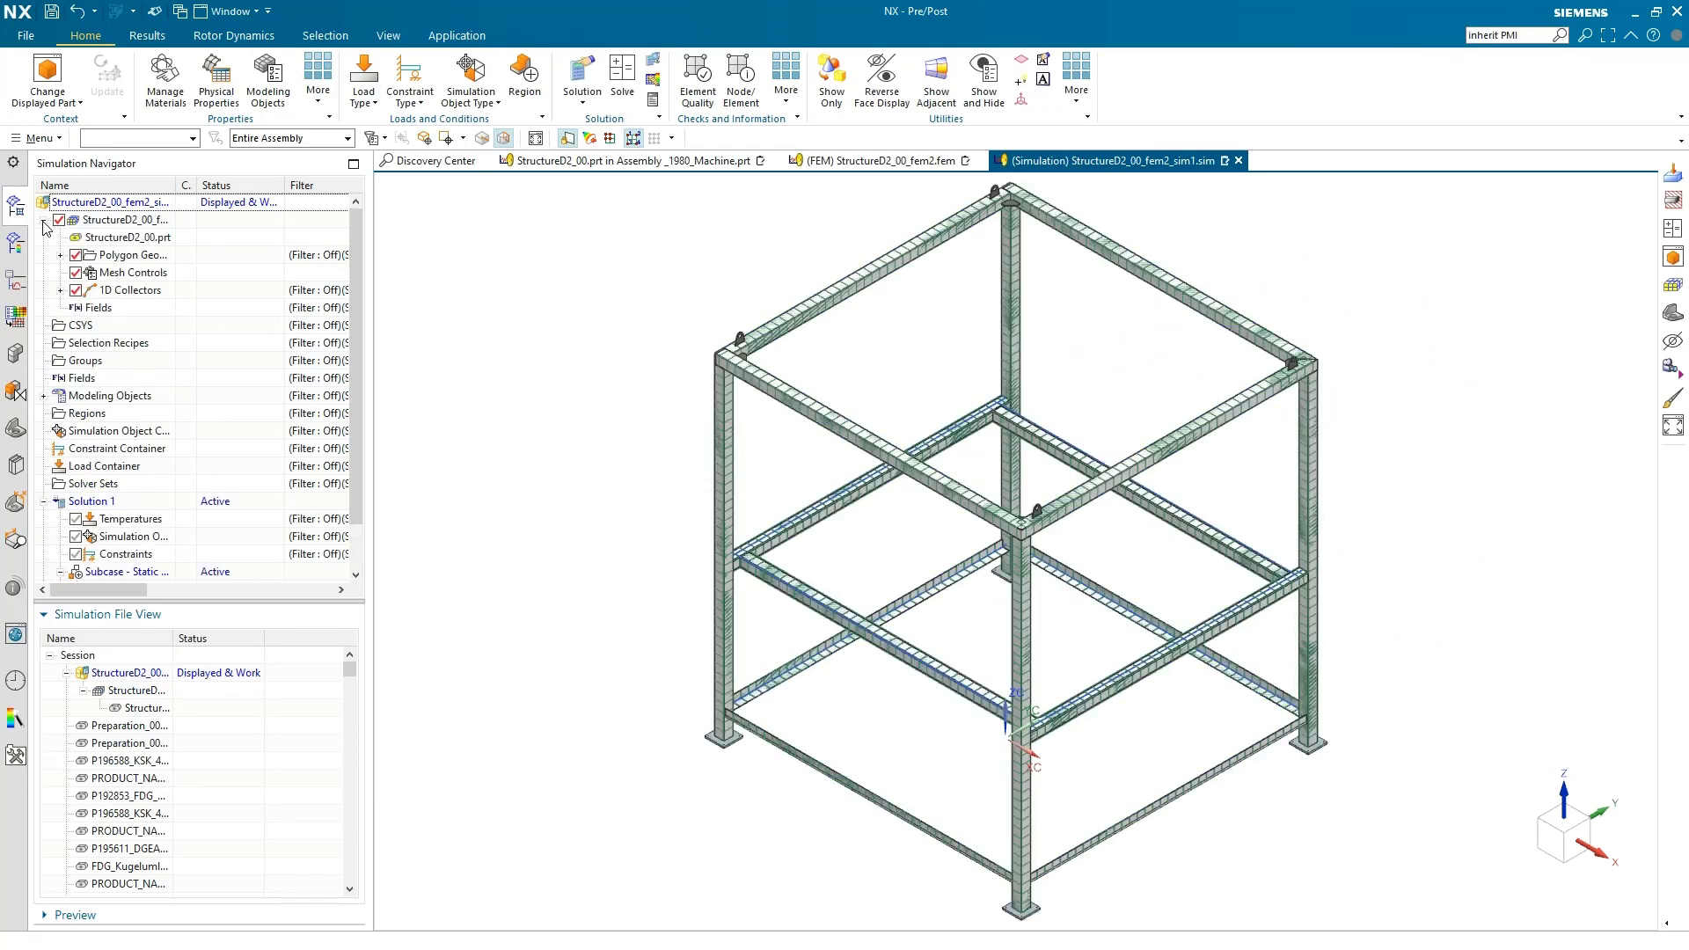
click(76, 255)
middle_drag(392, 276, 393, 276)
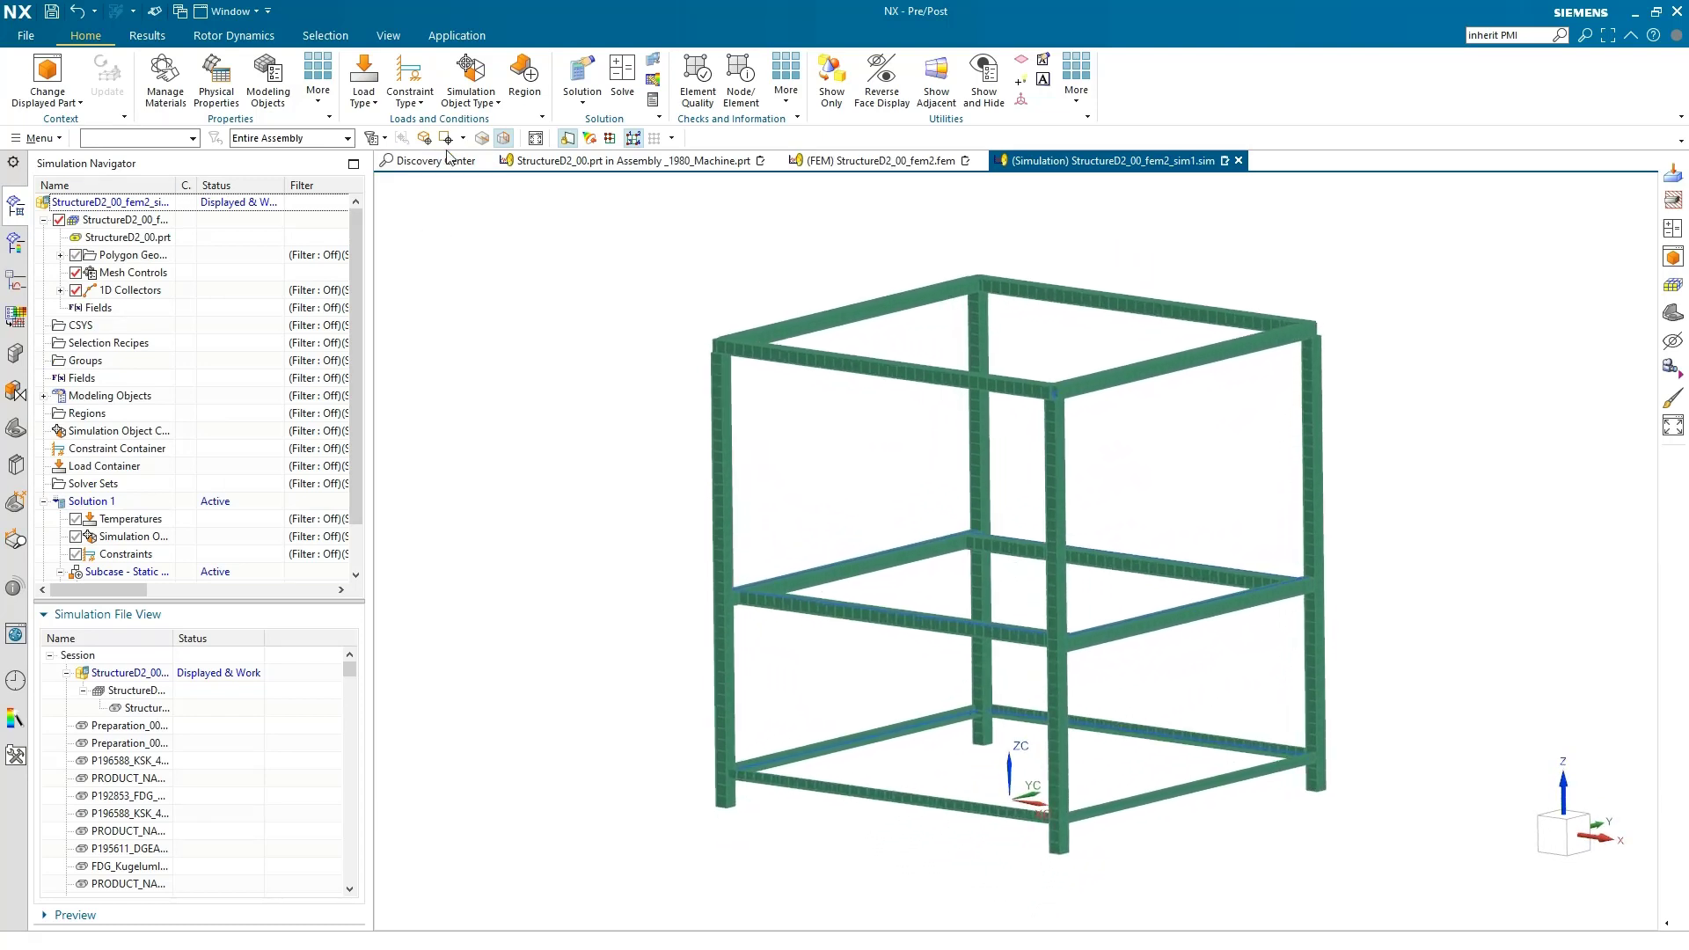
Apply a 600 lbf force in the -ZC direction to the middle-level beams of the frame
click(362, 99)
click(379, 166)
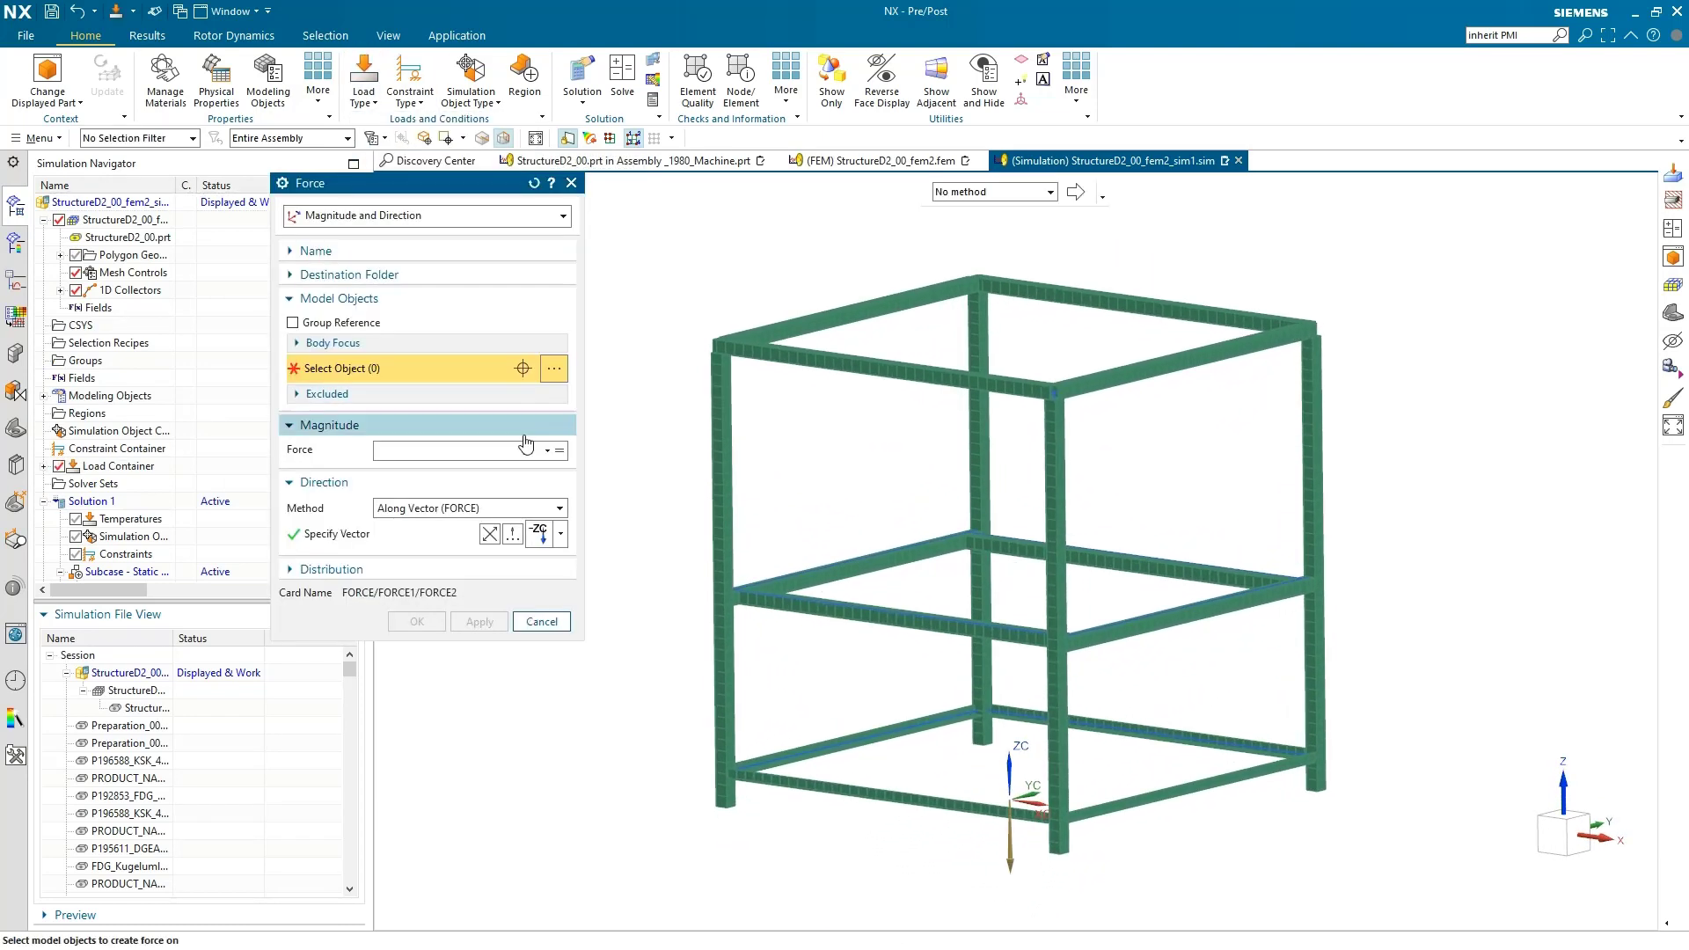
click(540, 451)
click(537, 503)
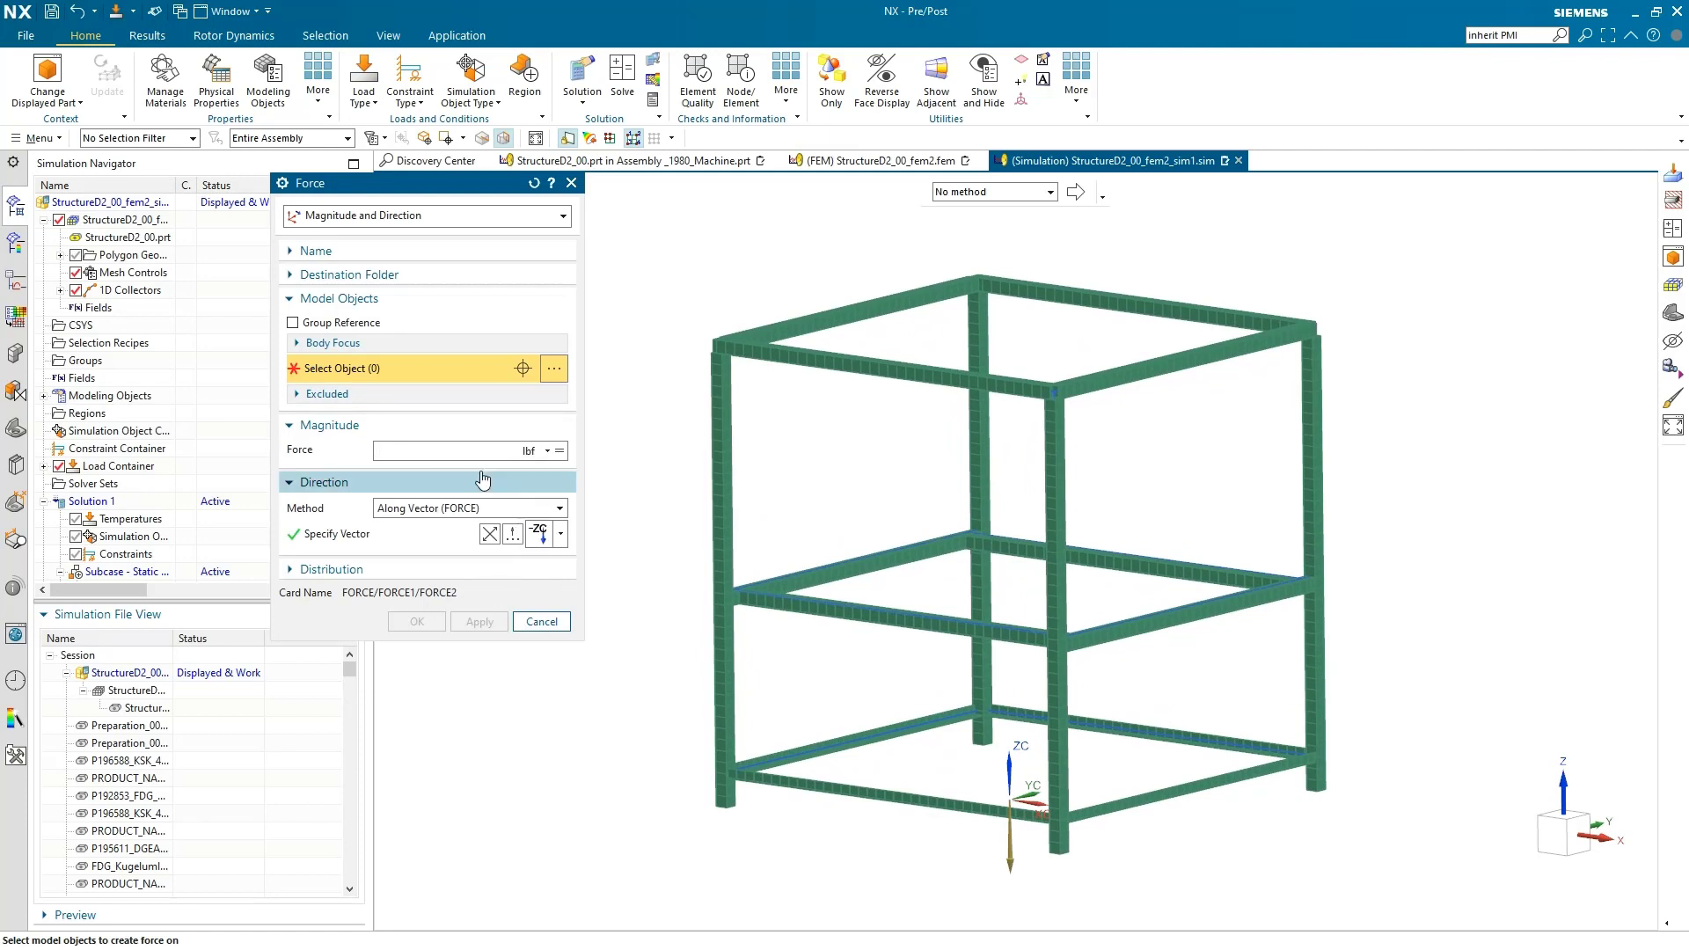
click(446, 453)
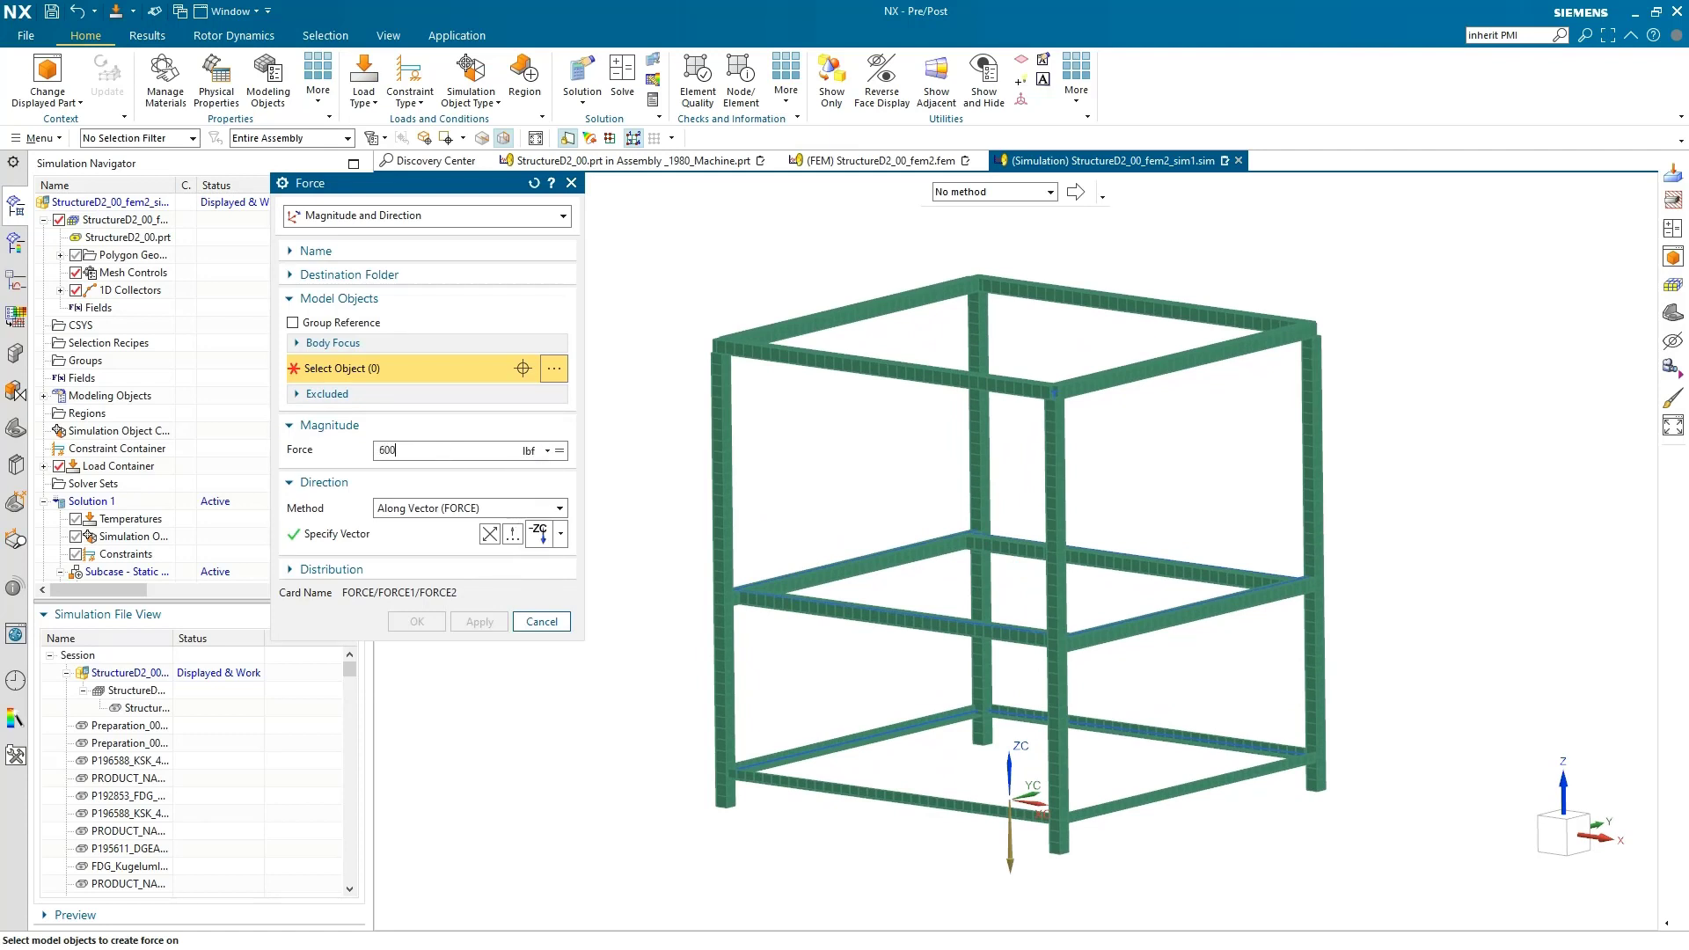
drag(662, 523, 1328, 668)
click(435, 623)
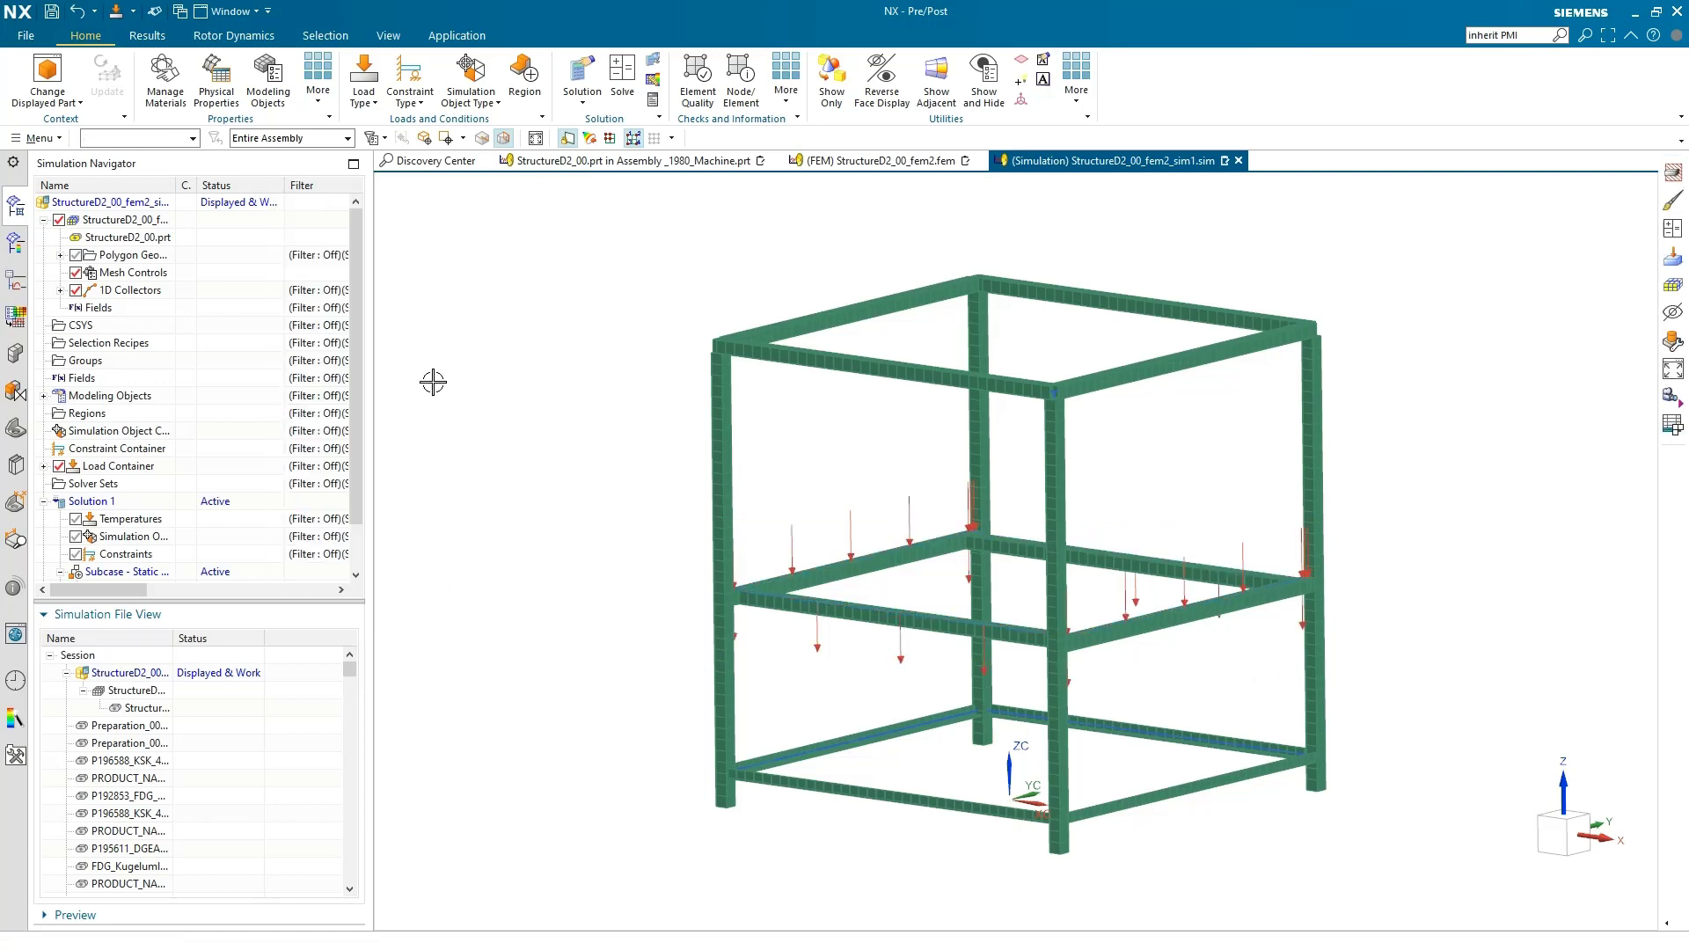
Apply a fixed constraint to the lower end curves of the frame's four vertical legs
click(410, 88)
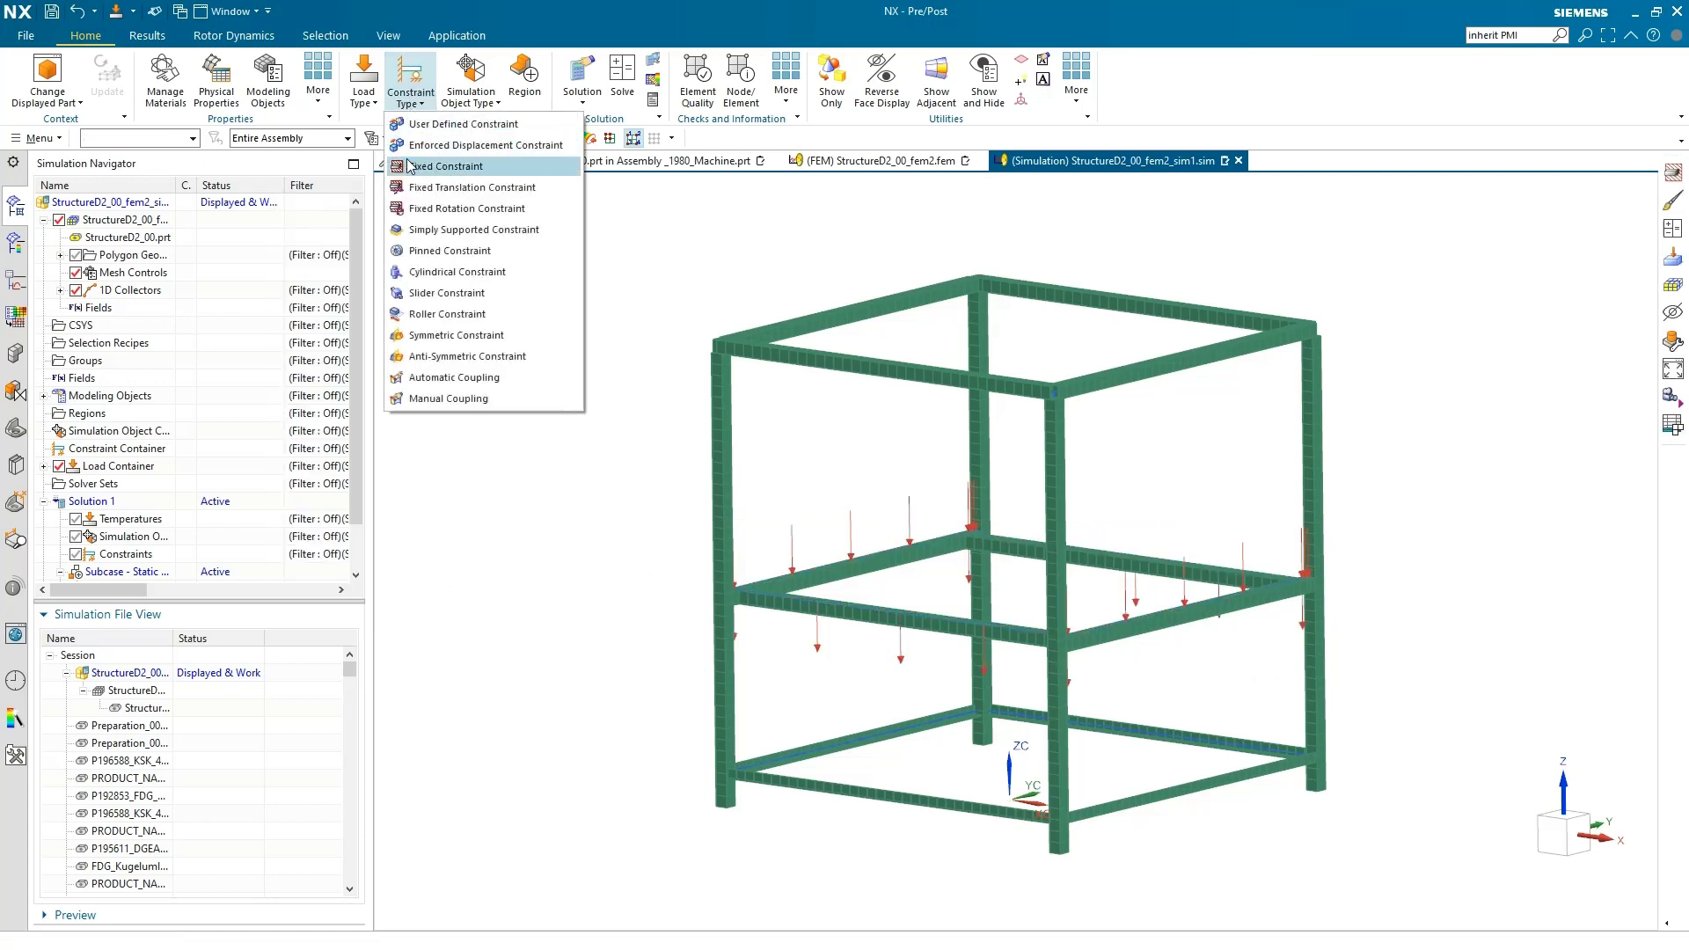
click(401, 151)
click(728, 804)
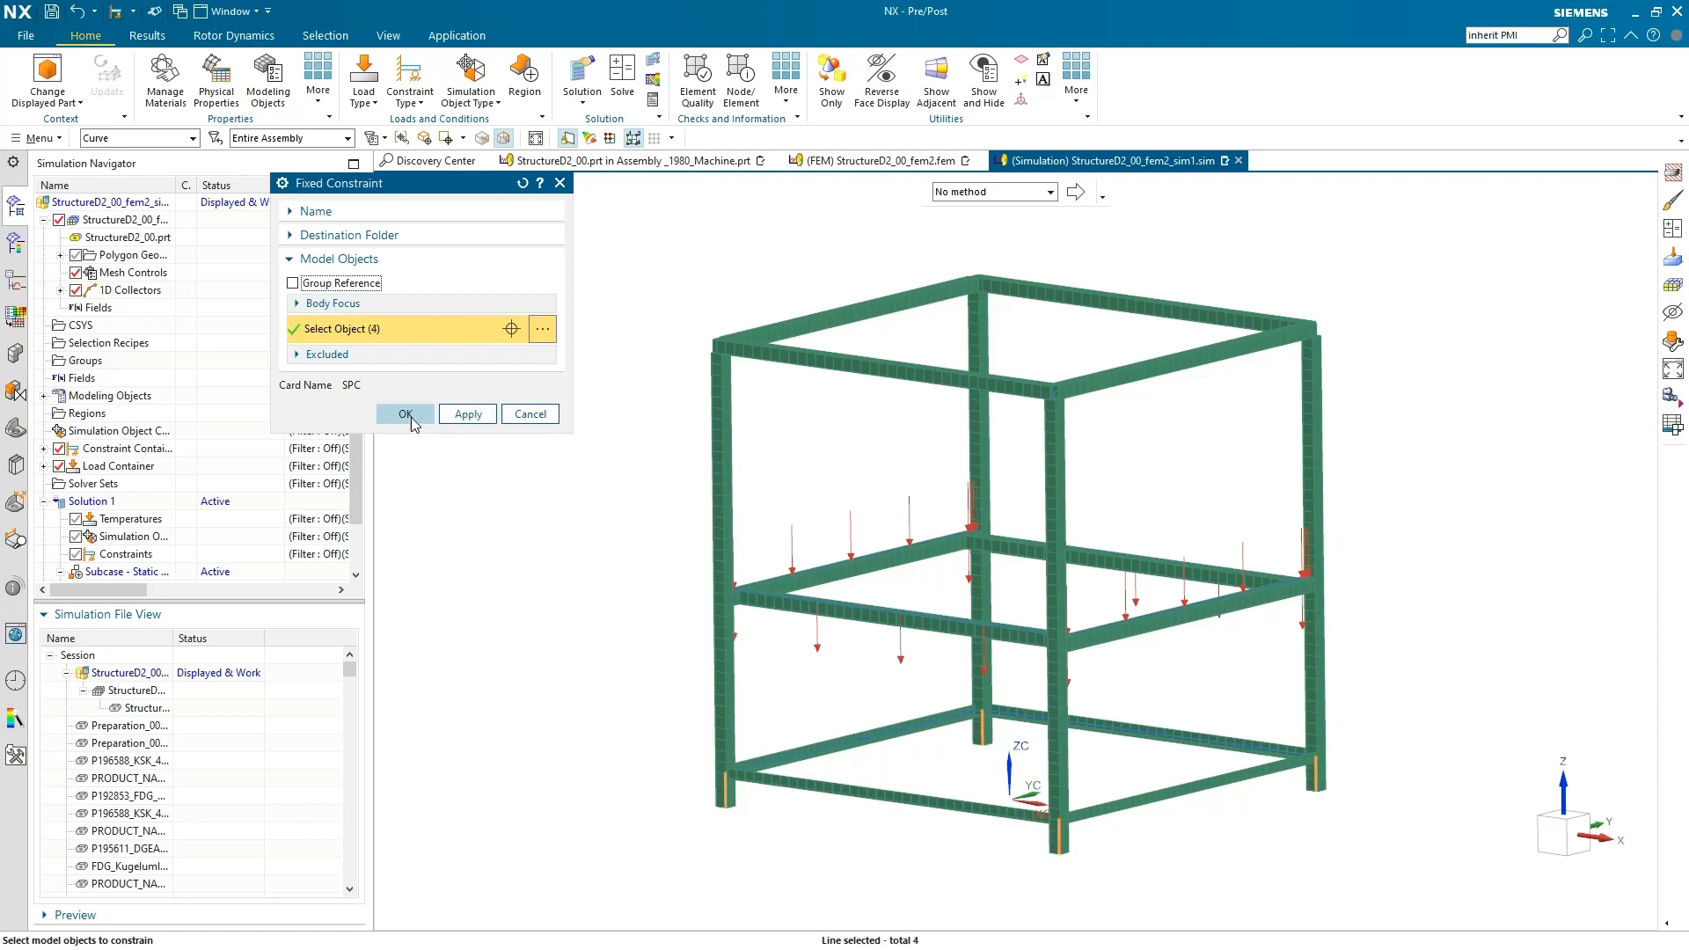
click(406, 415)
Solve the simulation with the model setup check enabled, skip the message review, and close the solver monitors
click(622, 84)
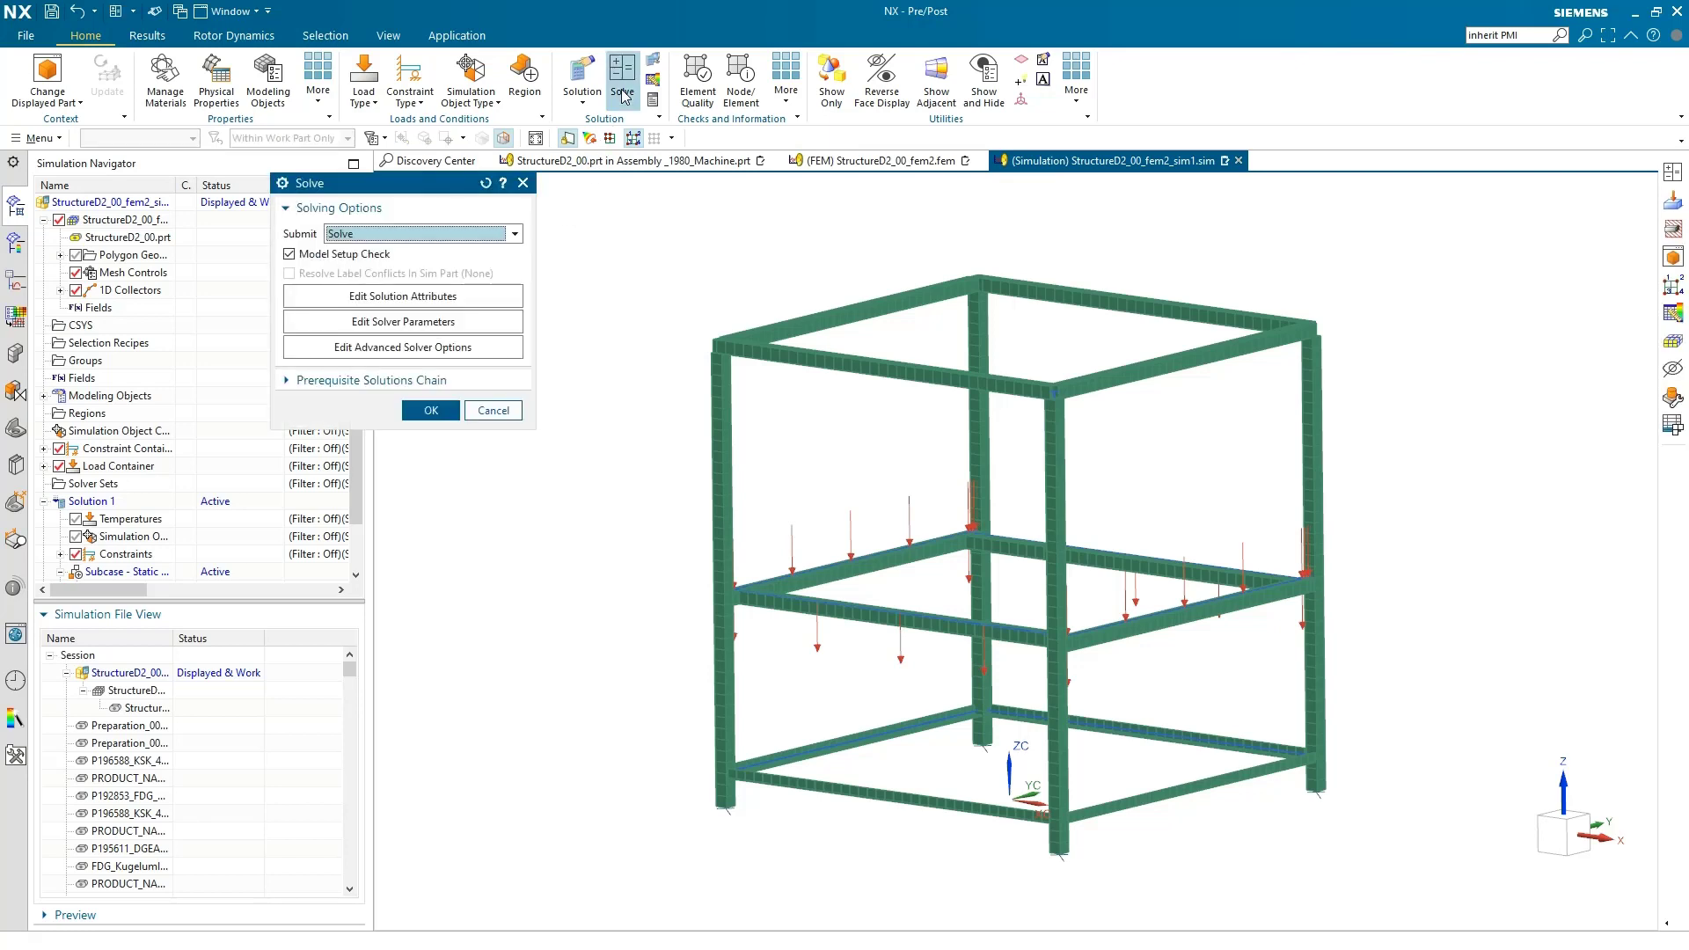
click(446, 409)
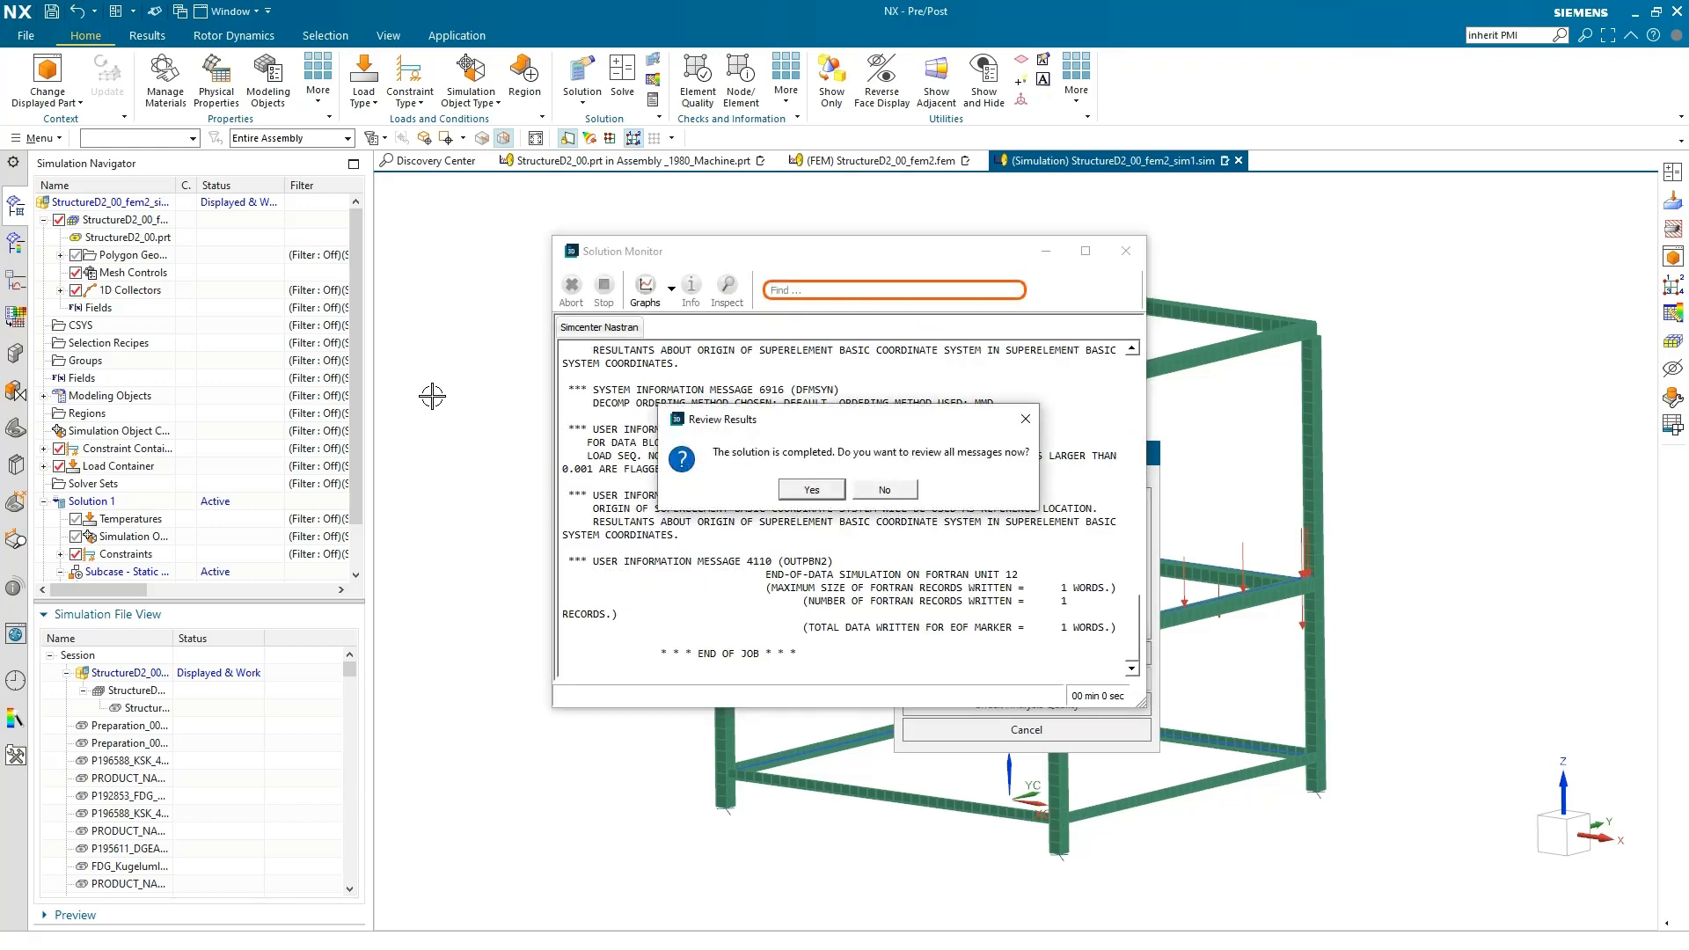
click(897, 495)
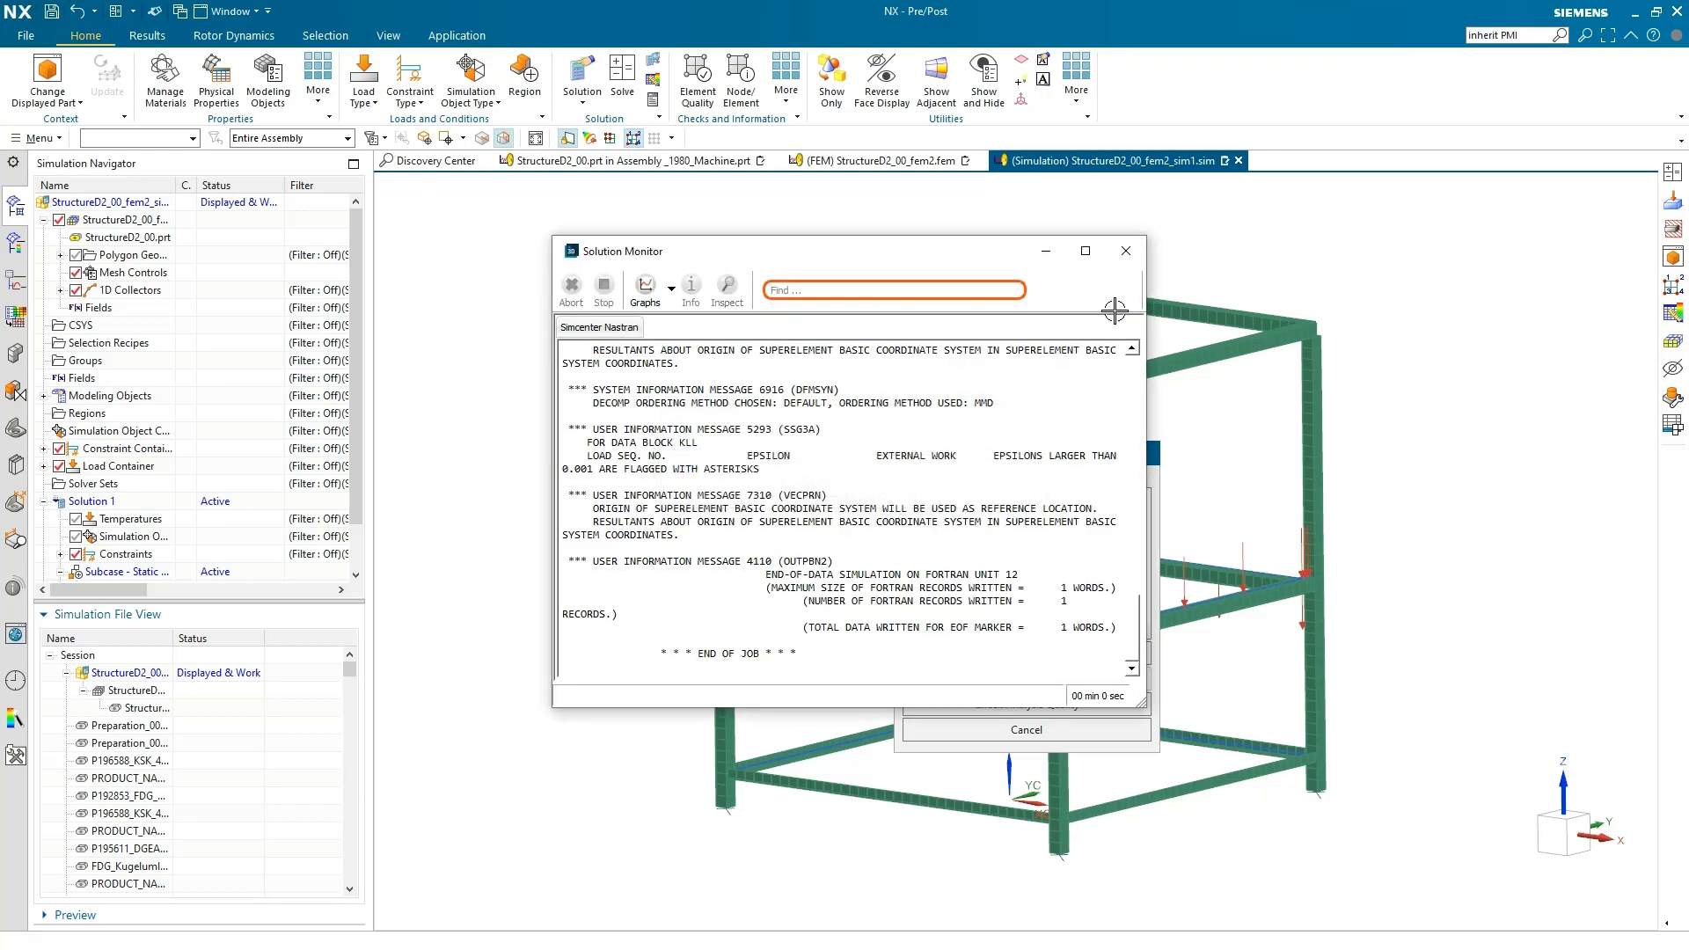
click(1126, 250)
click(1105, 730)
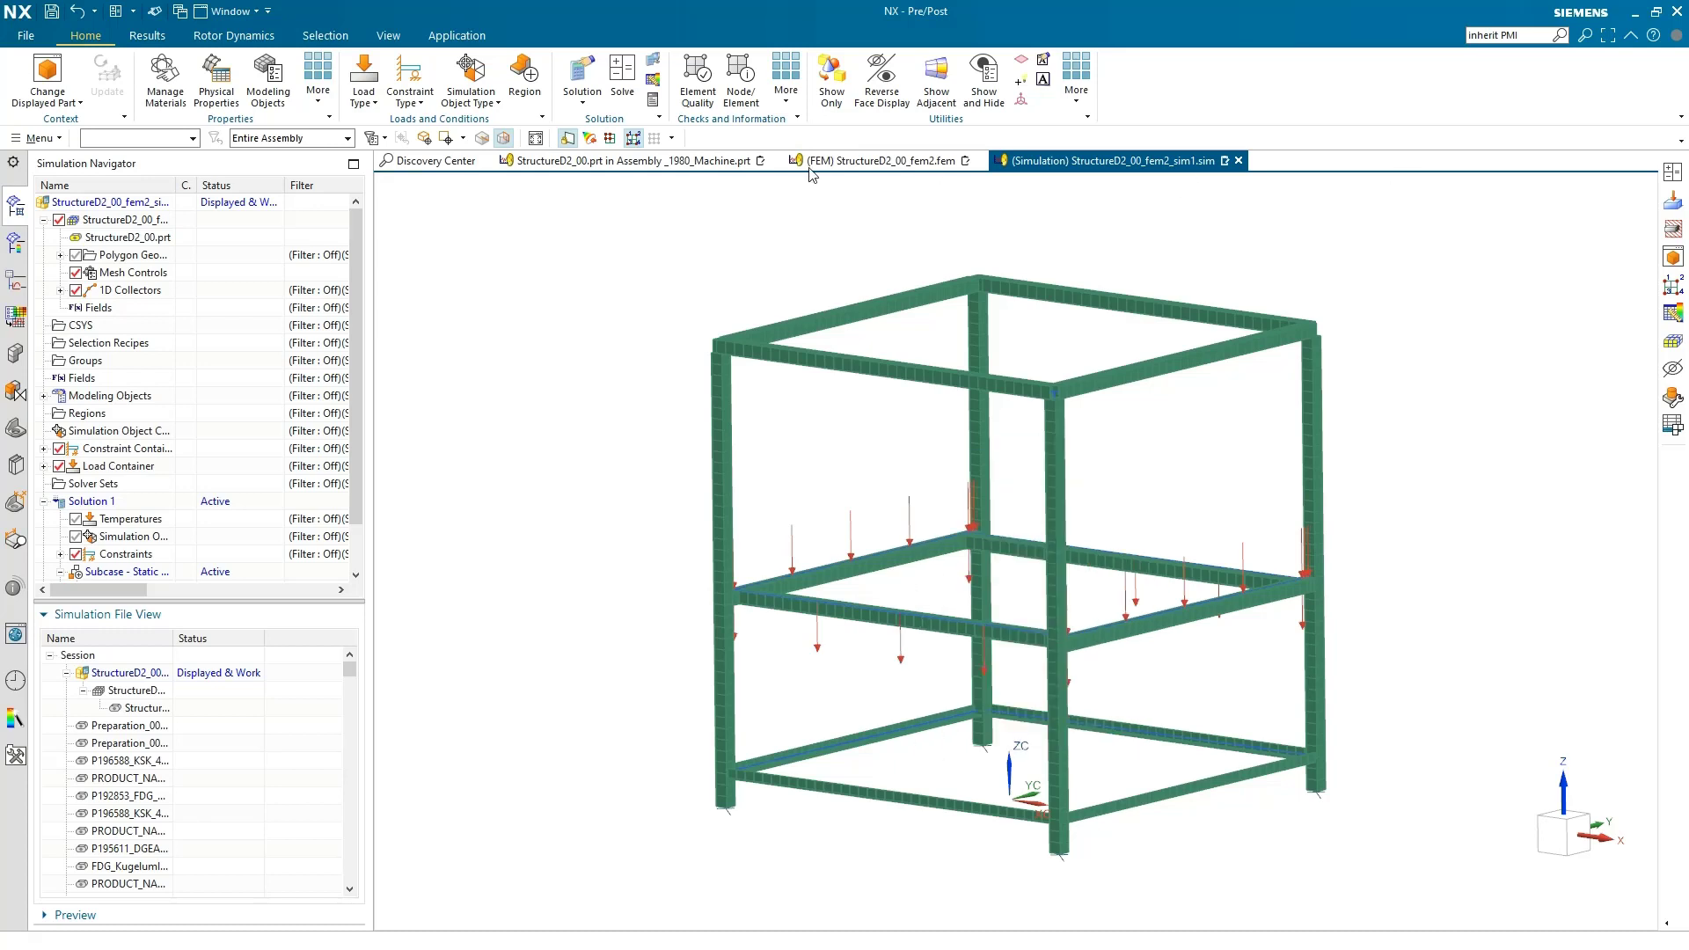
Open the structural results as a nodal displacement contour plot, set Beam Display Style to Solid, and play the deformation animation
scroll(124, 540, down, 1)
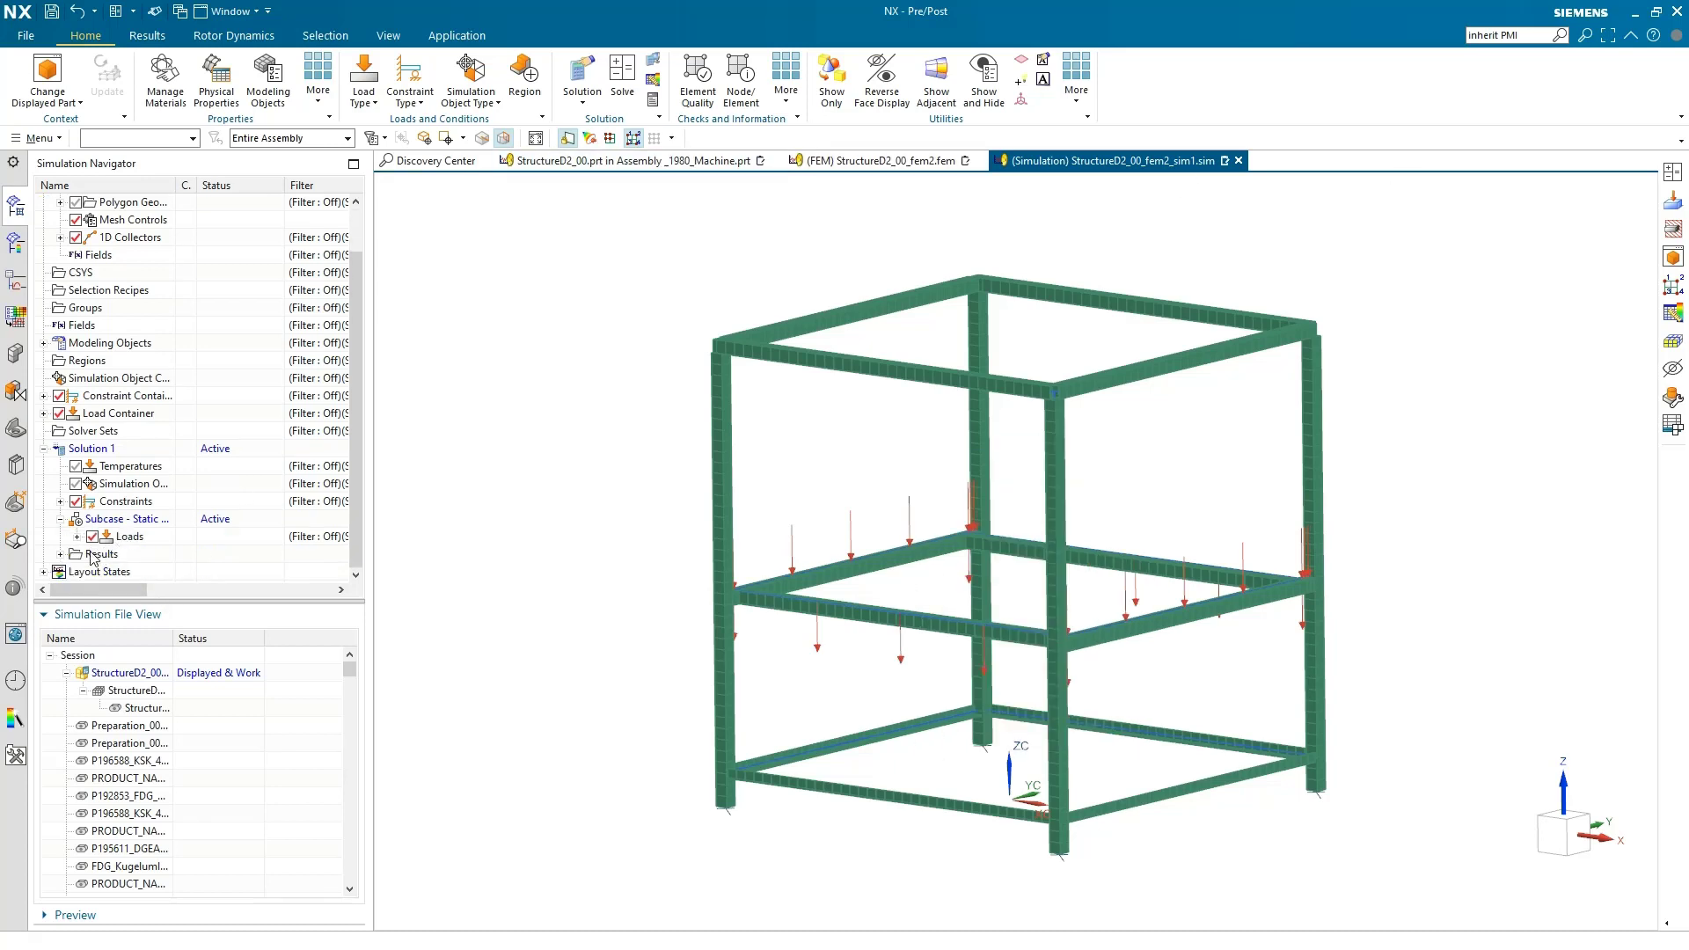
double_click(114, 571)
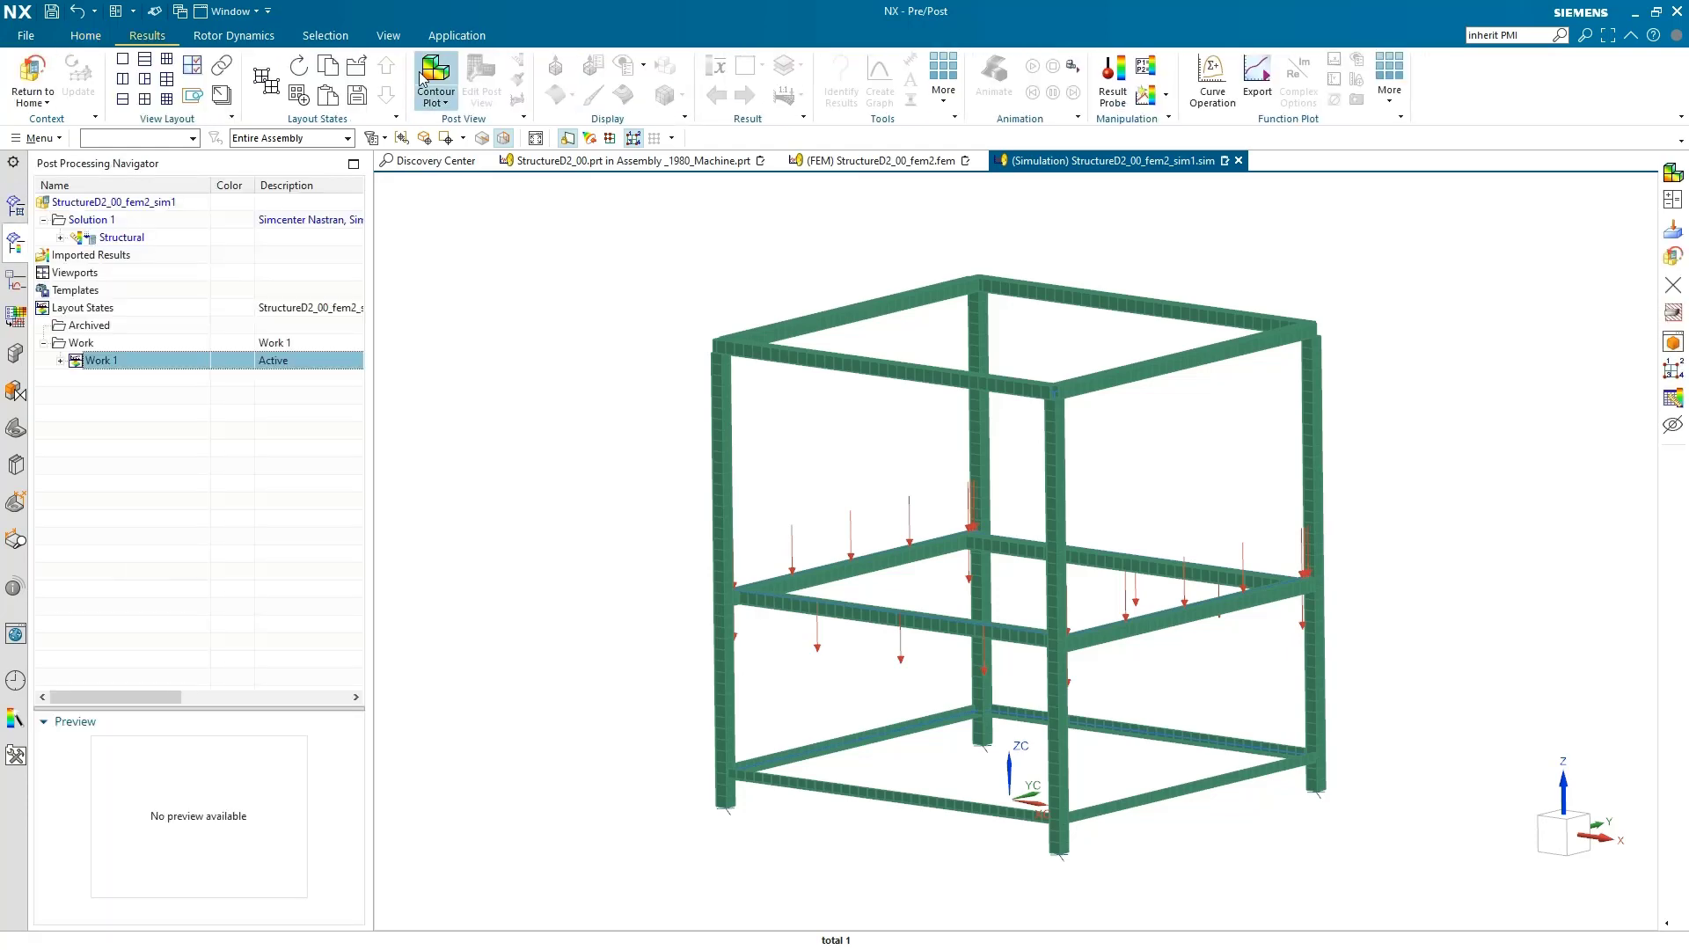
click(422, 81)
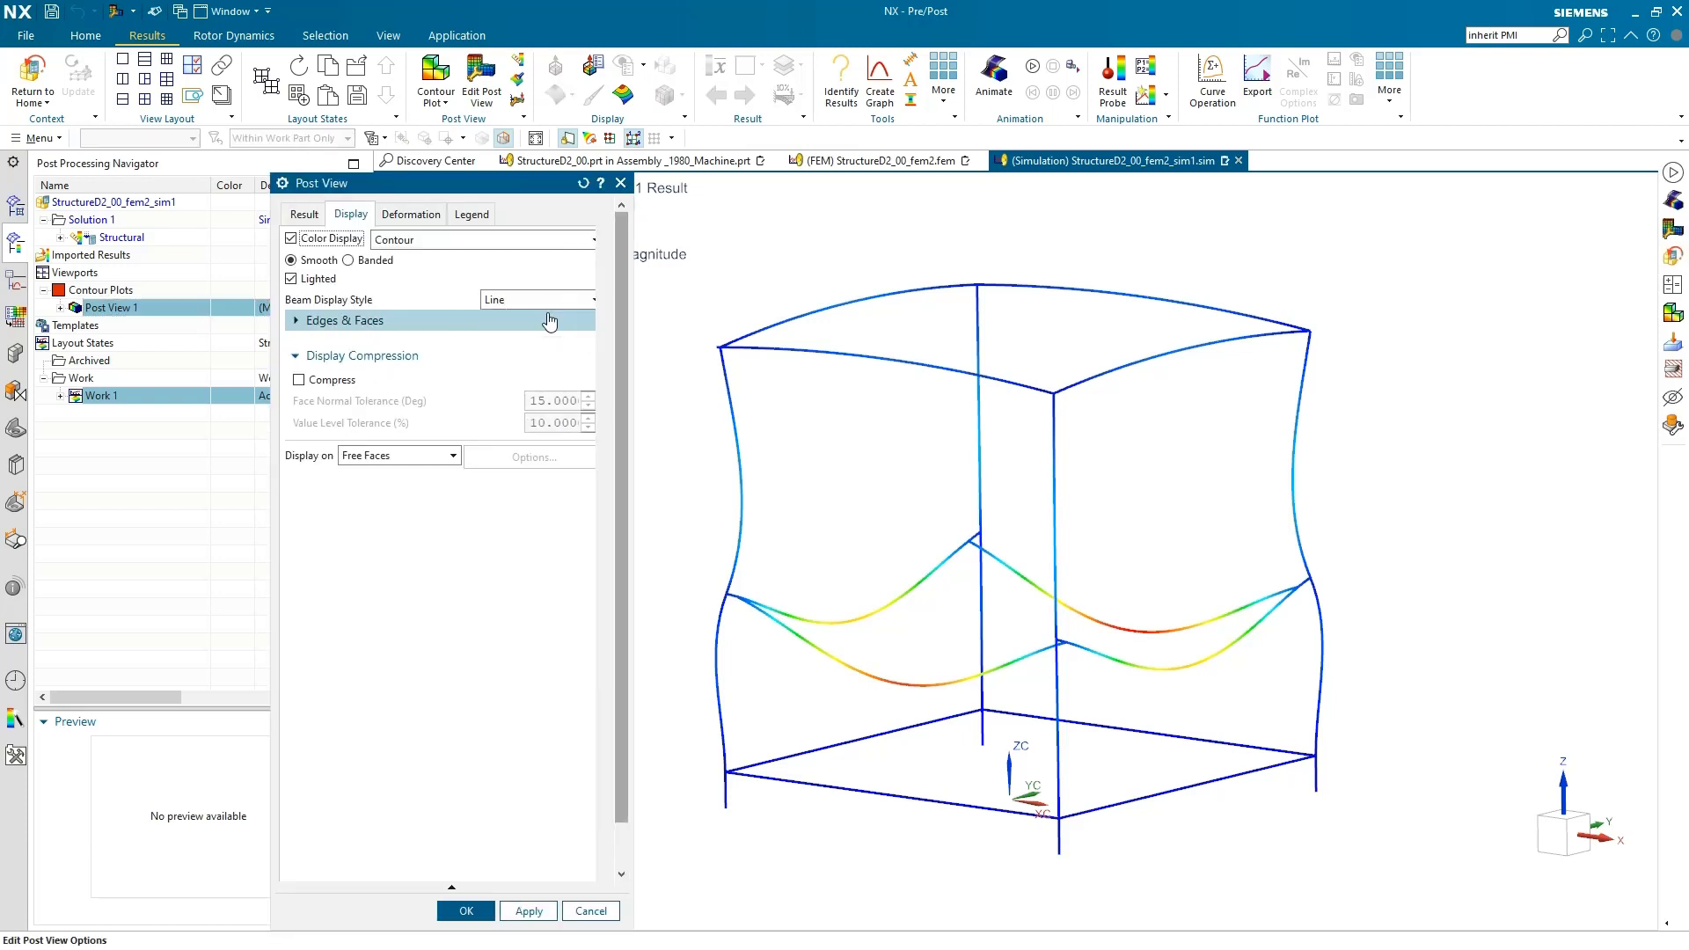
click(547, 300)
click(525, 348)
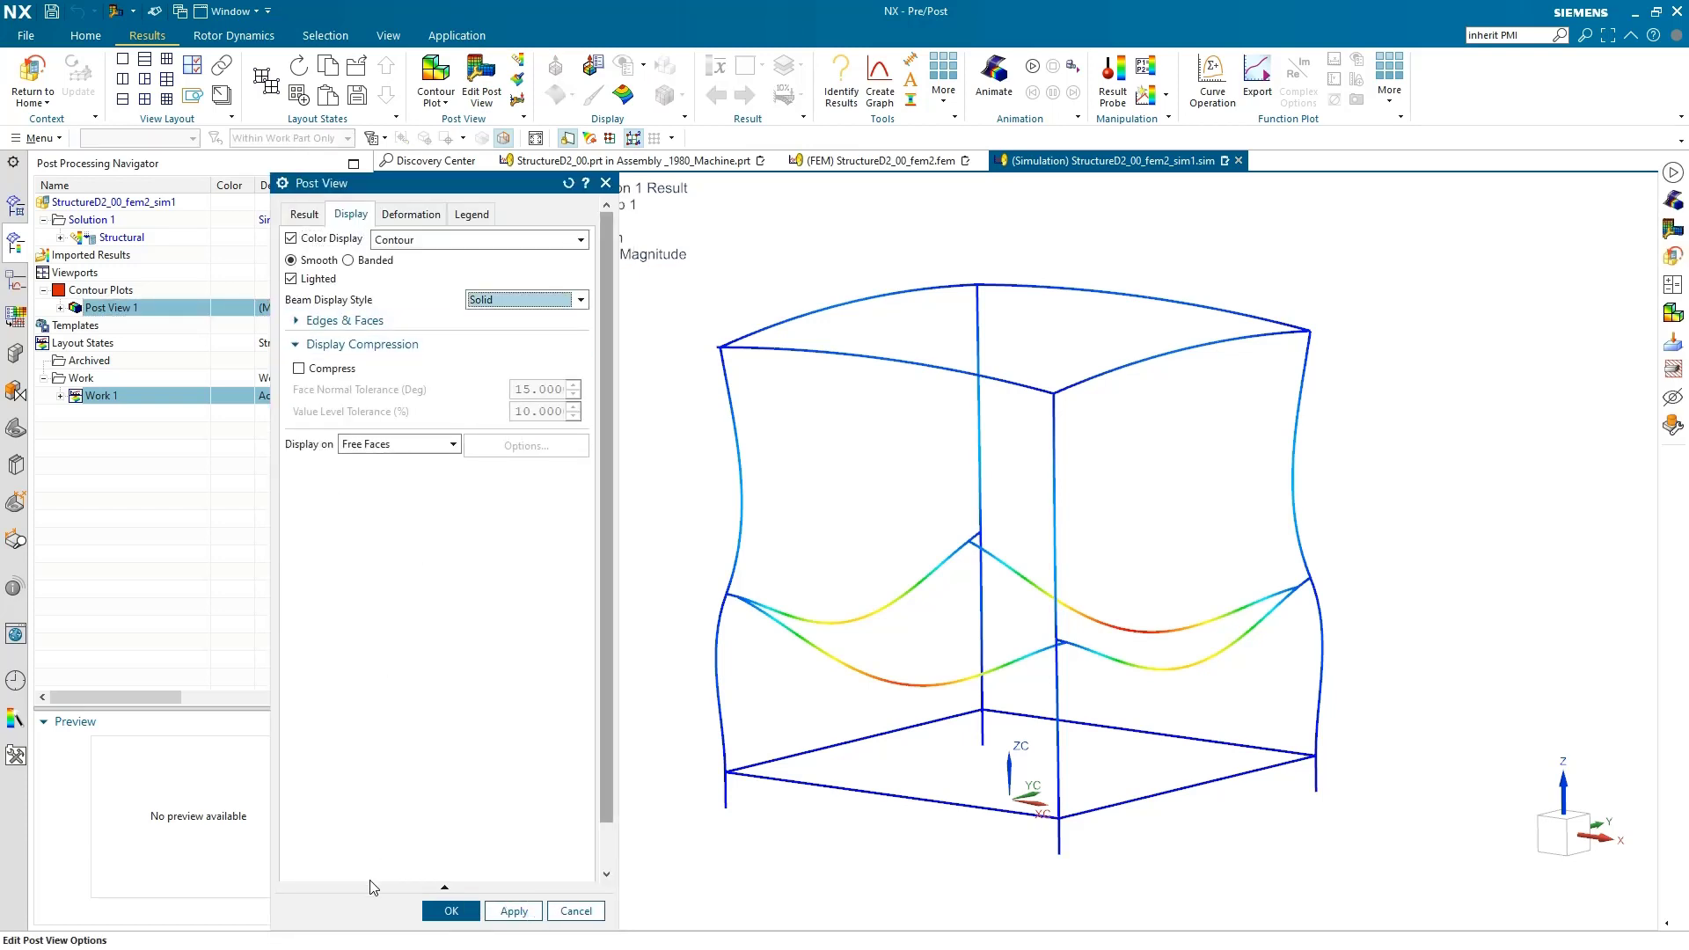
click(432, 910)
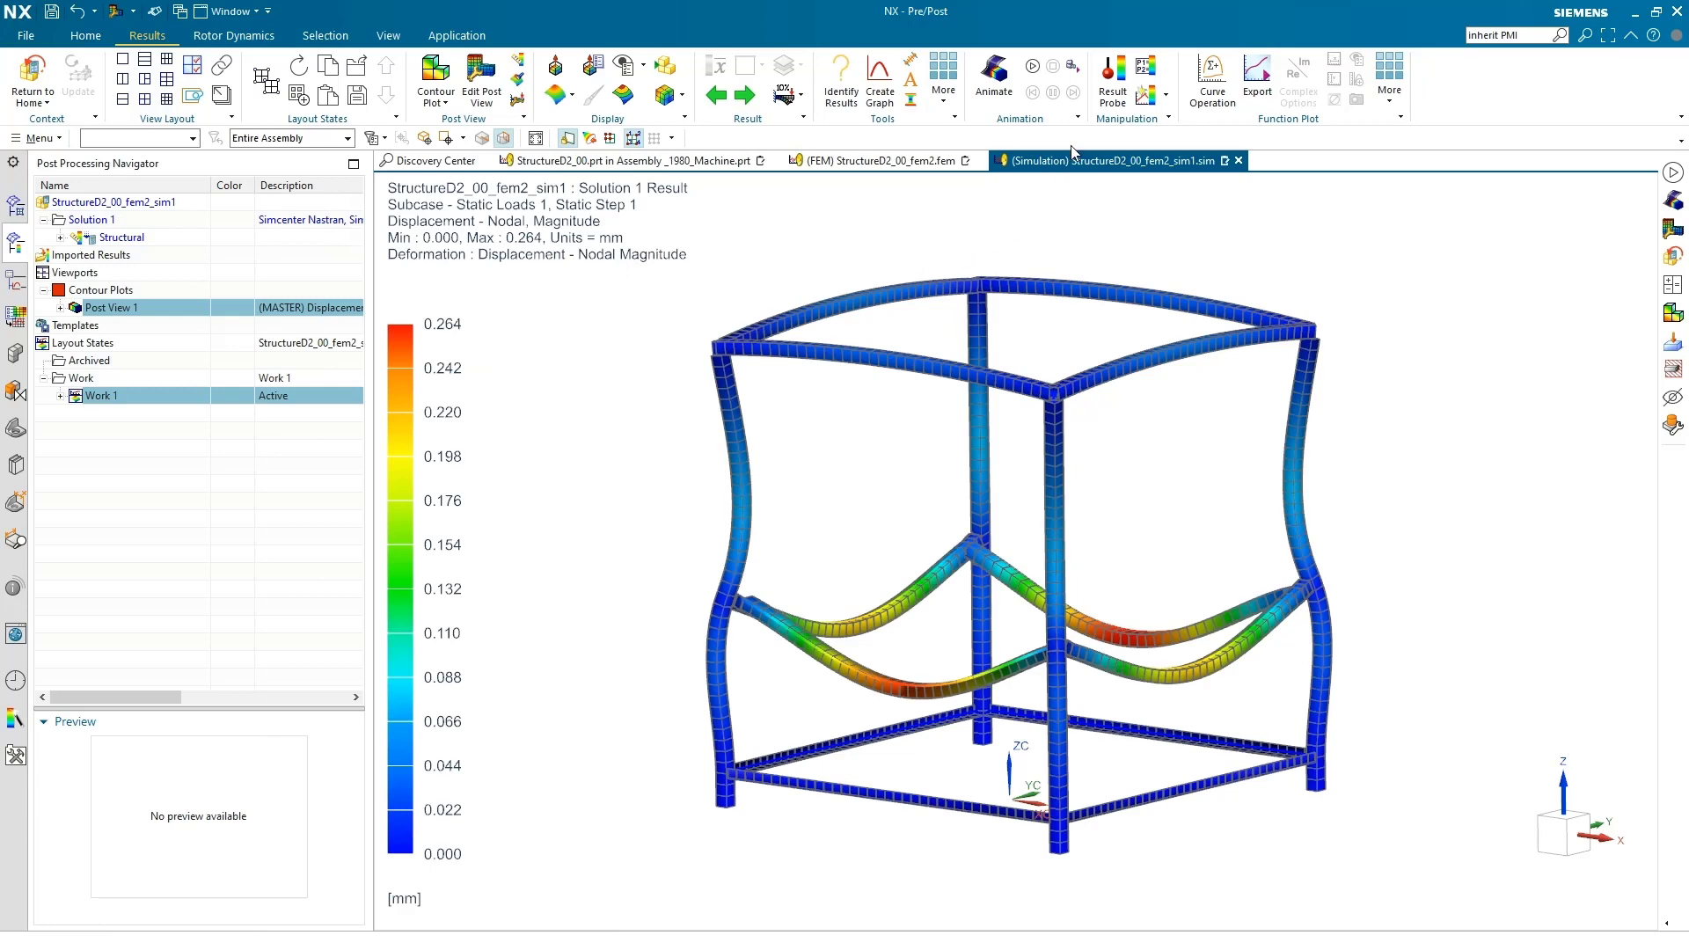
click(1034, 67)
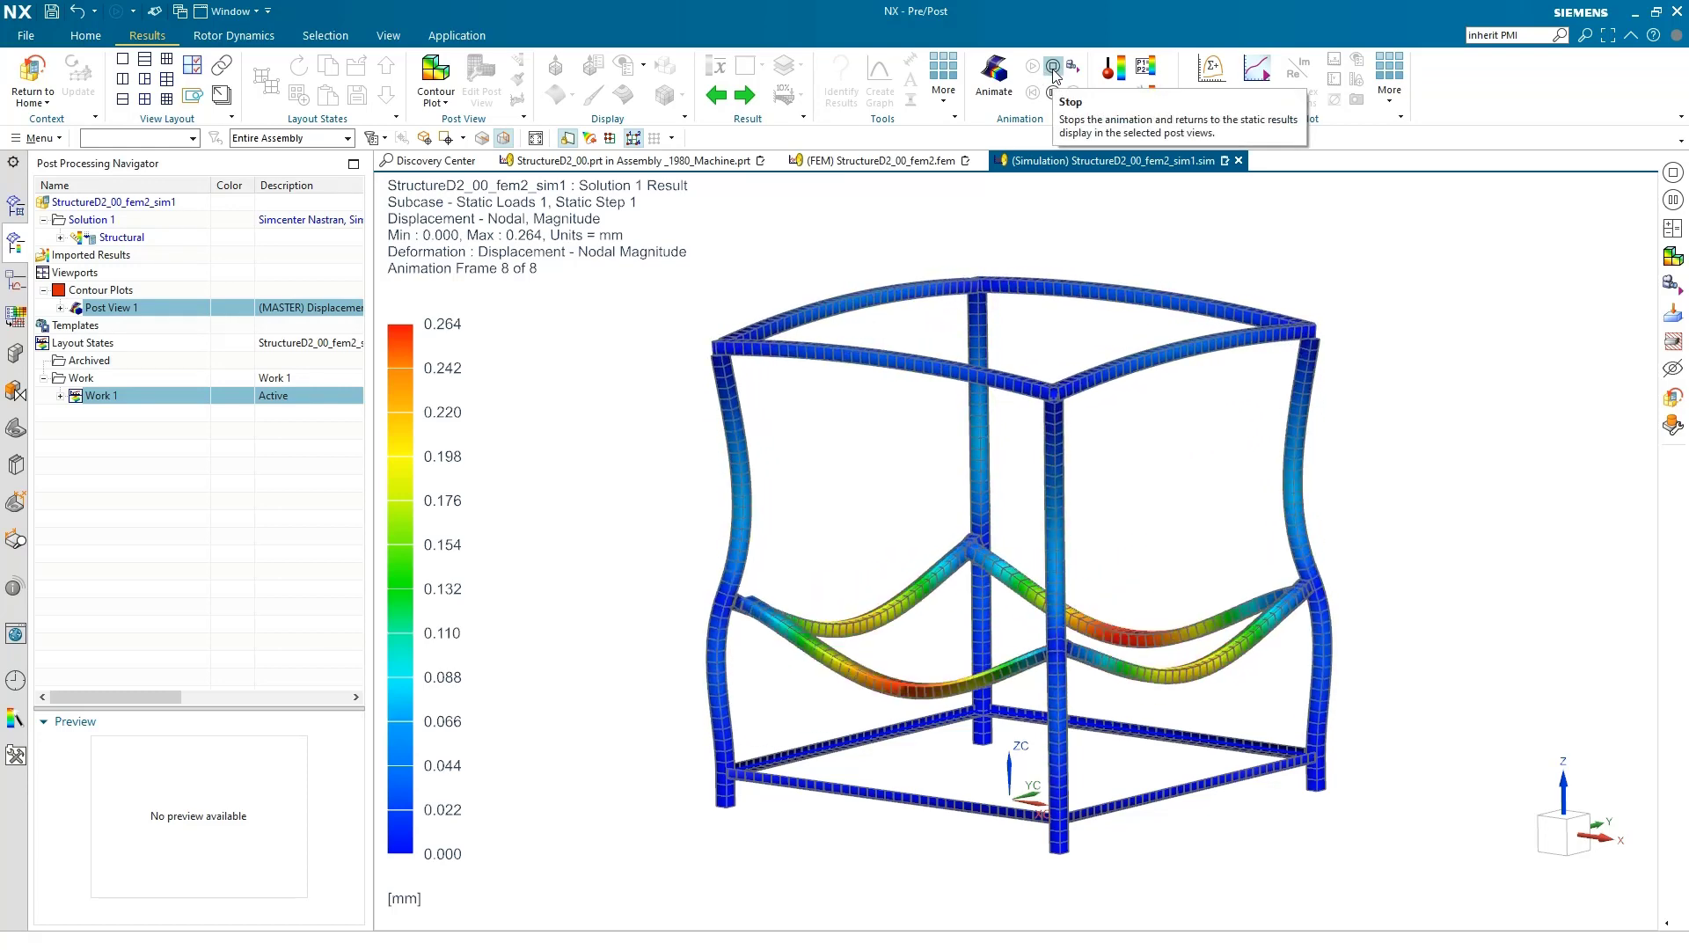
click(1053, 67)
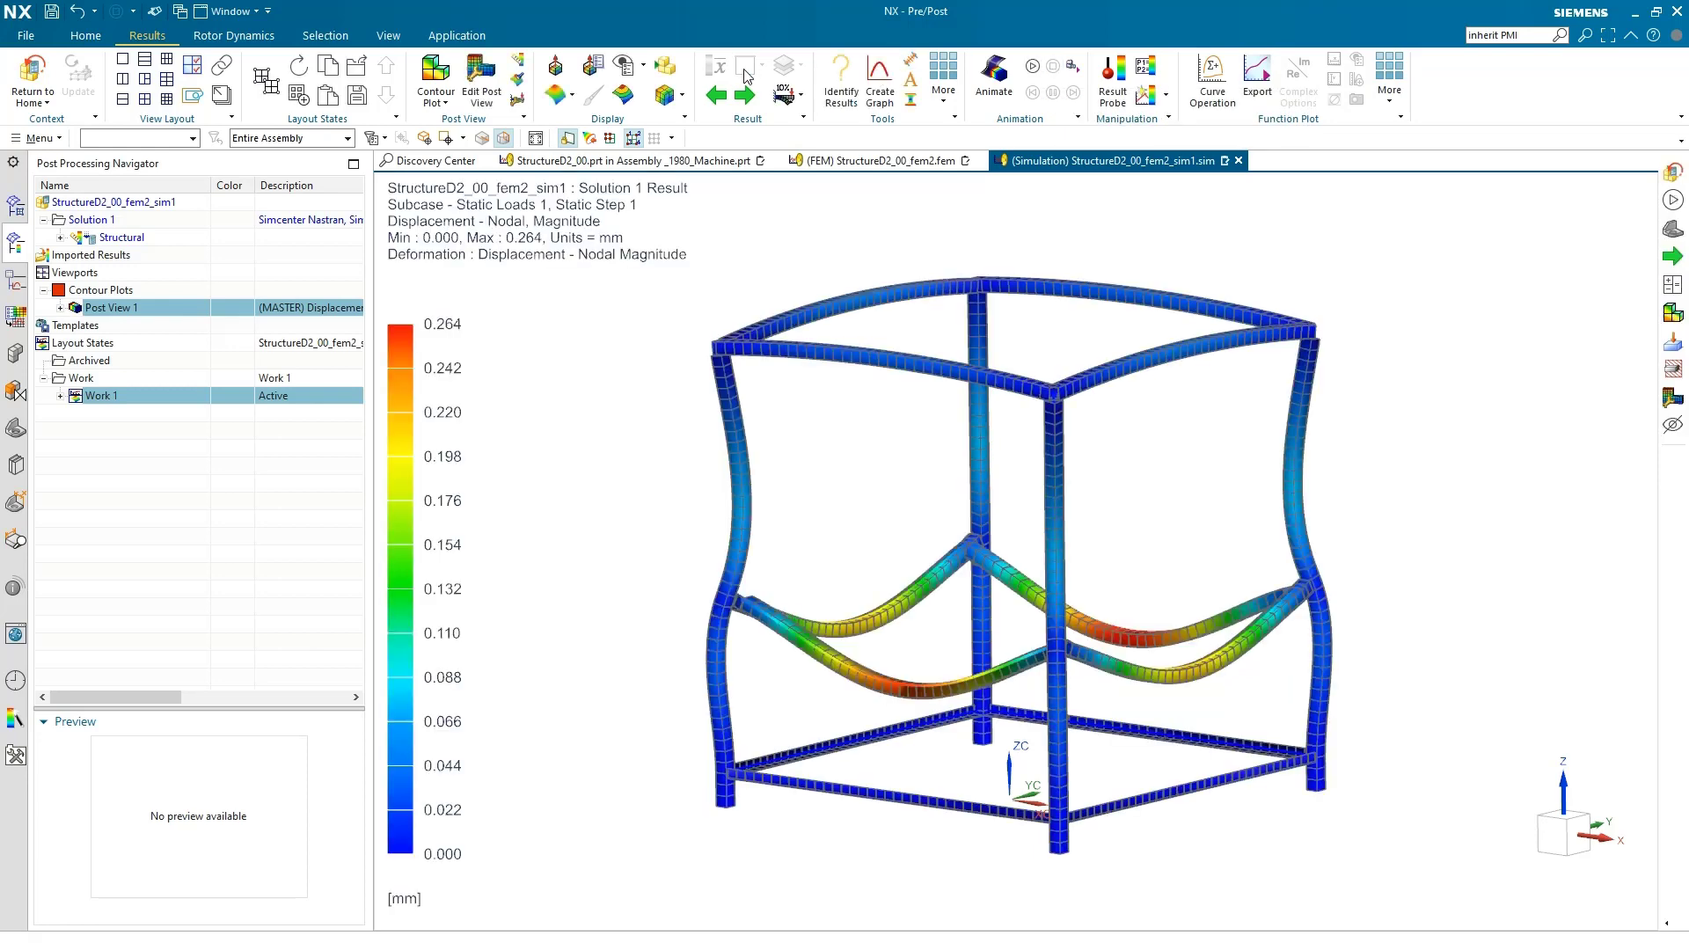
Return to the _1980_Machine.prt assembly and open it in the Structure Designer application
click(237, 14)
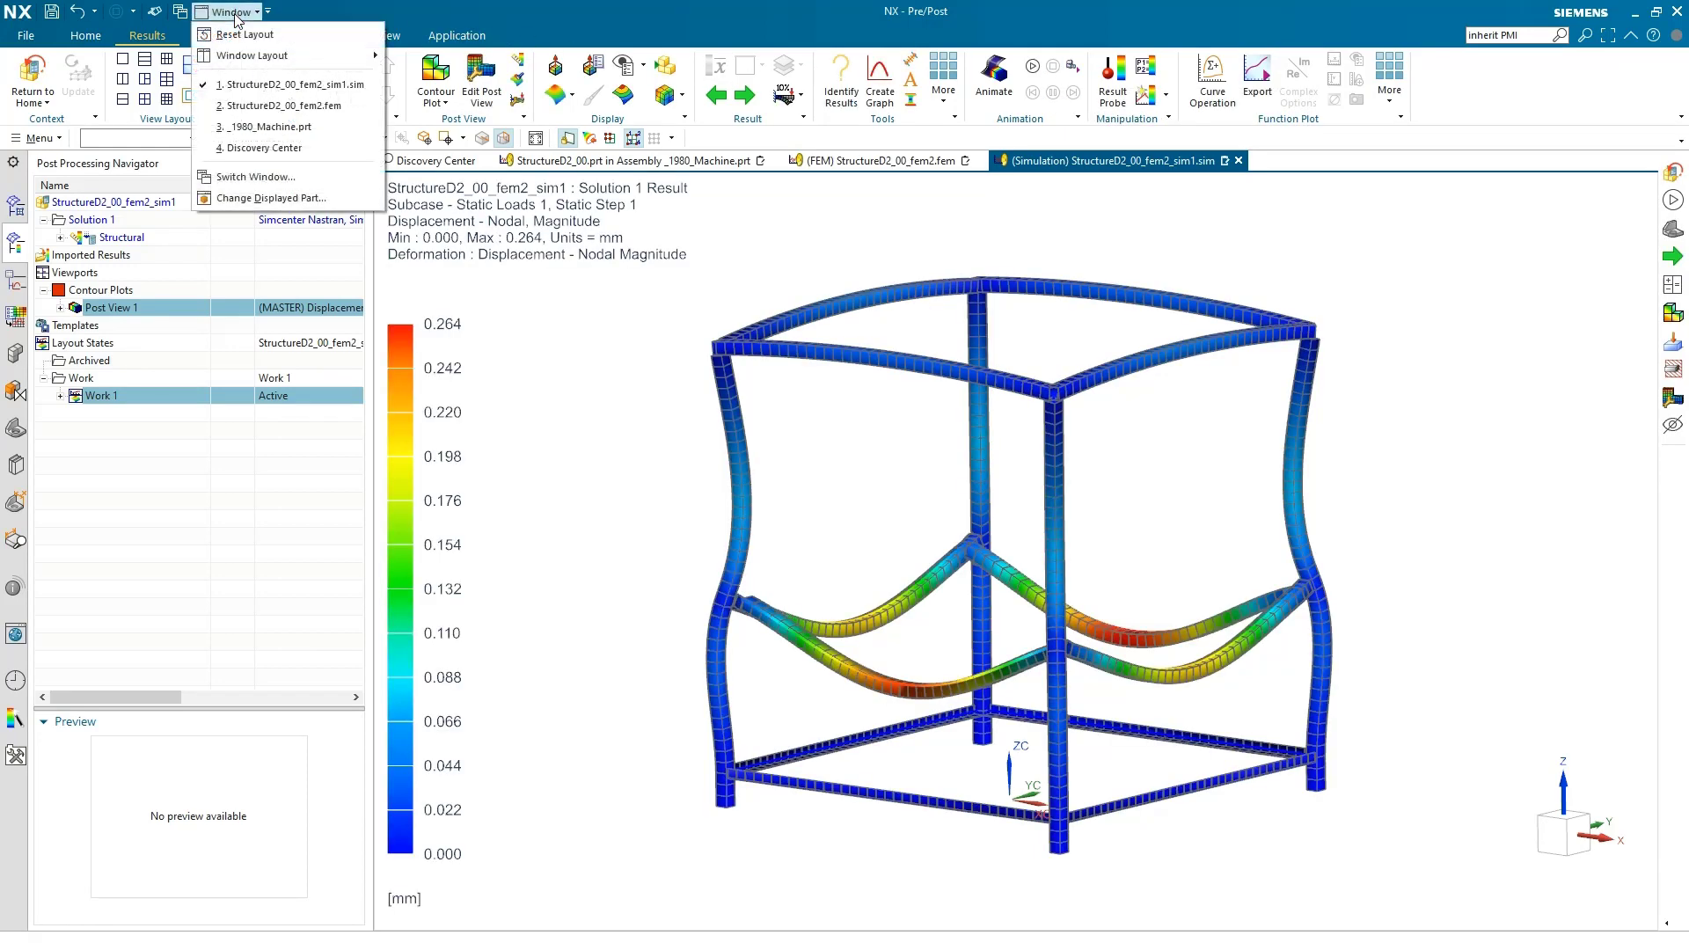
click(264, 126)
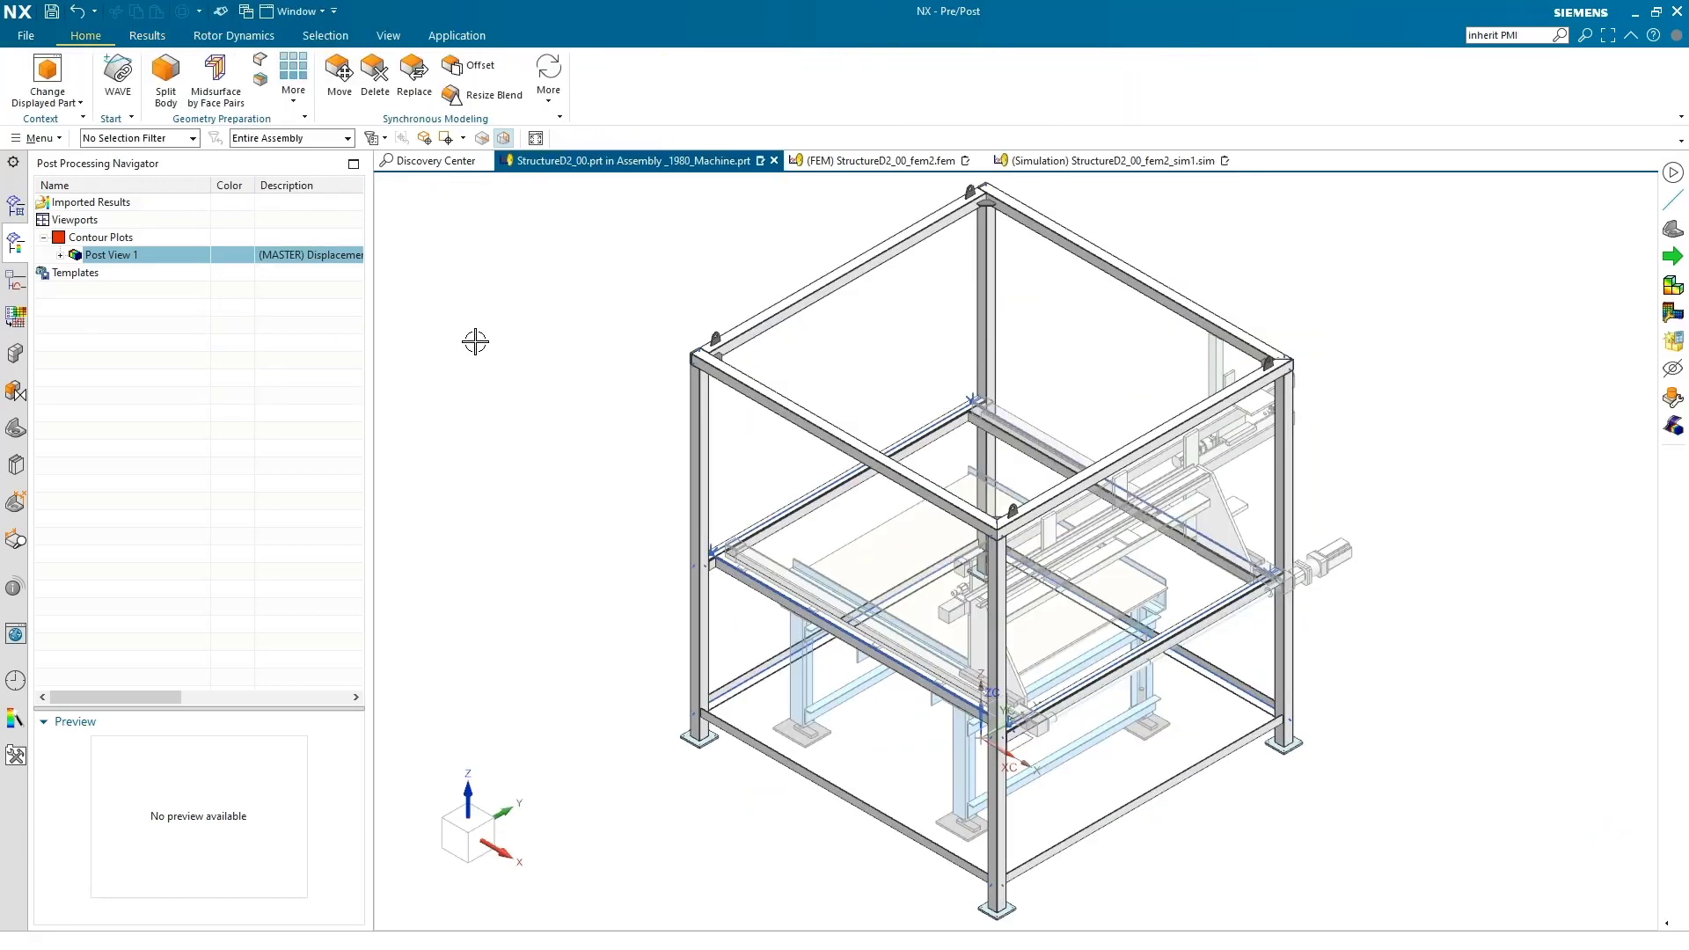
click(450, 36)
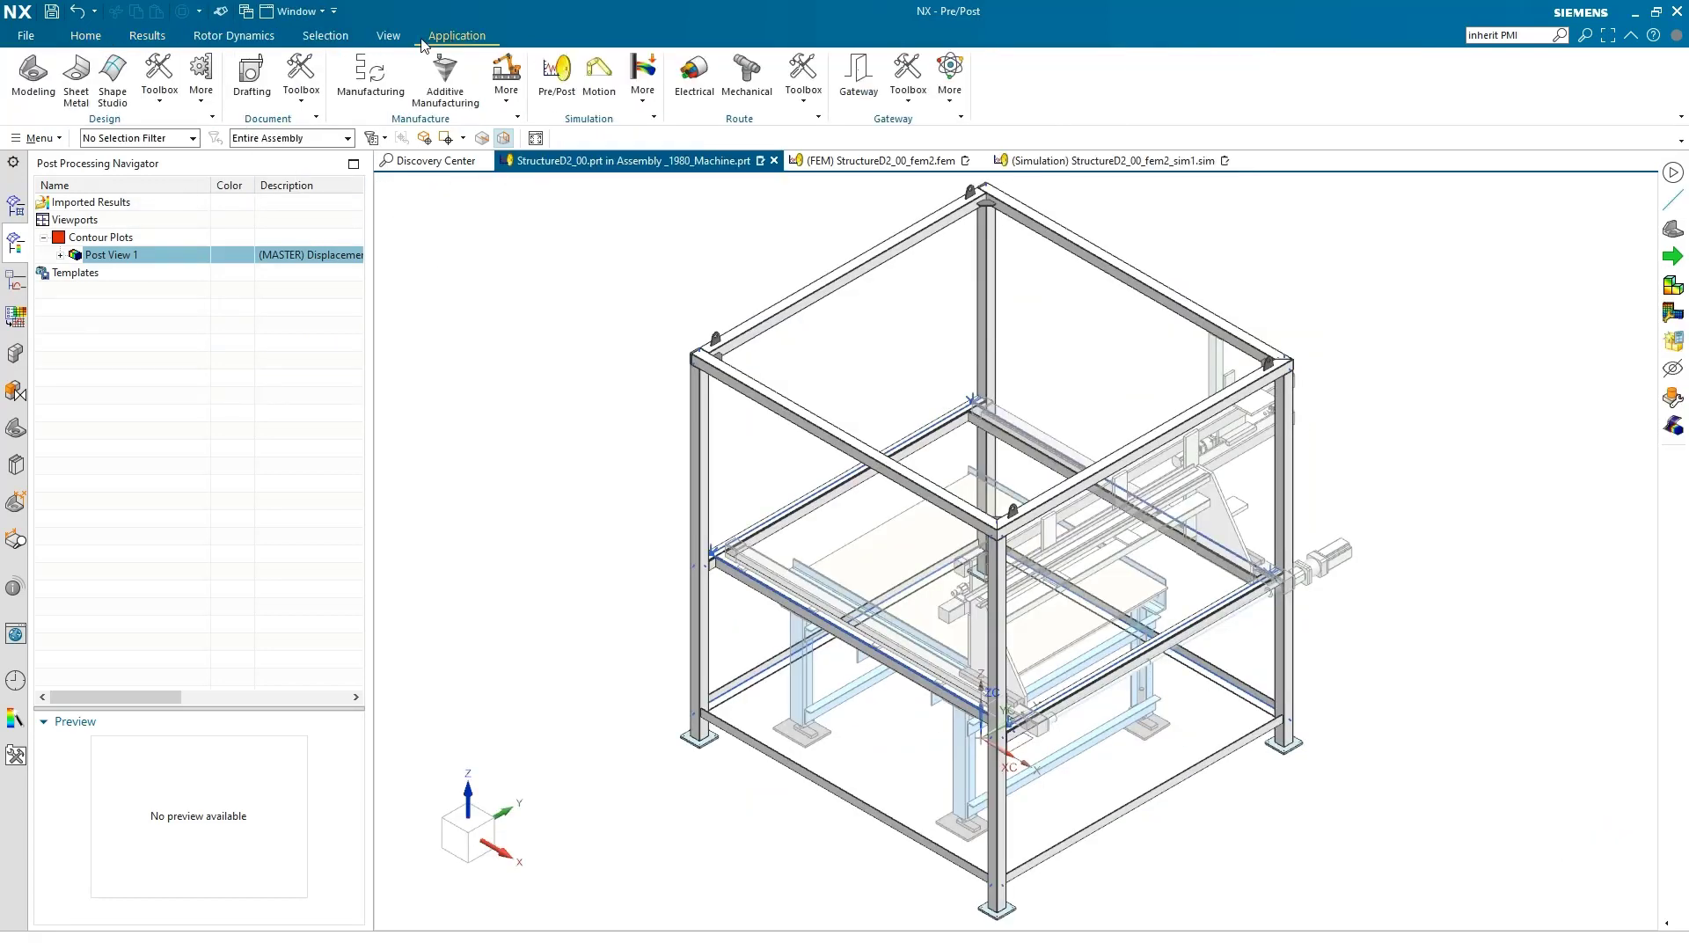
click(201, 78)
click(220, 205)
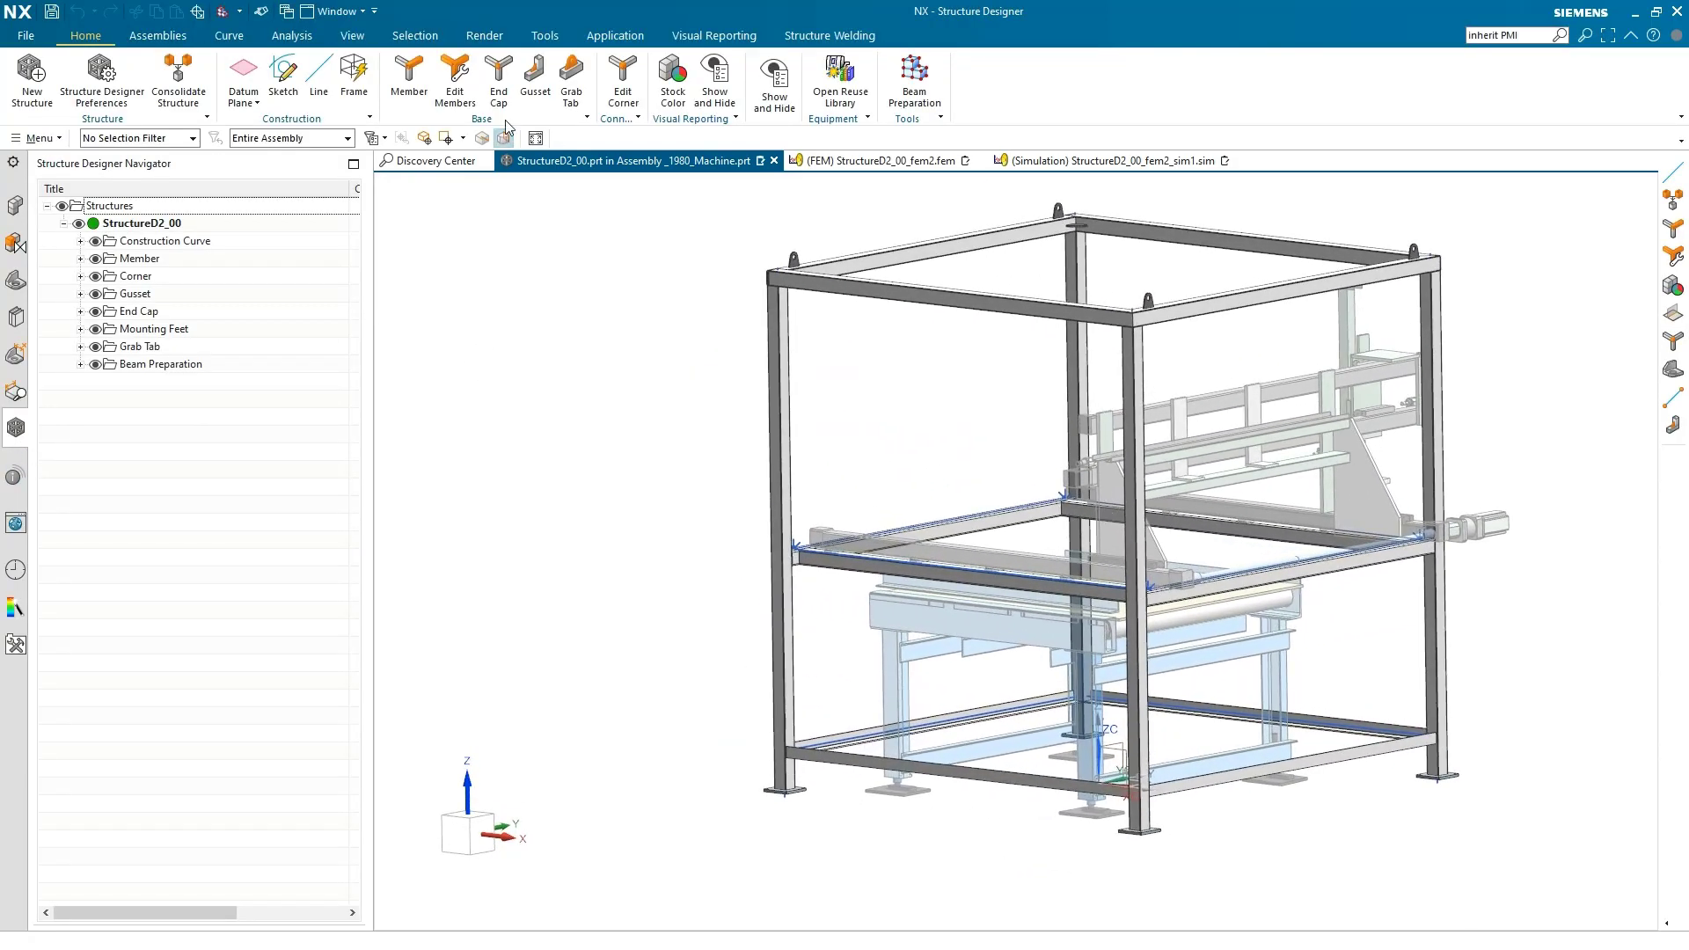
Edit the four middle-level frame members to a Channel cross section of size UPE 120
click(455, 72)
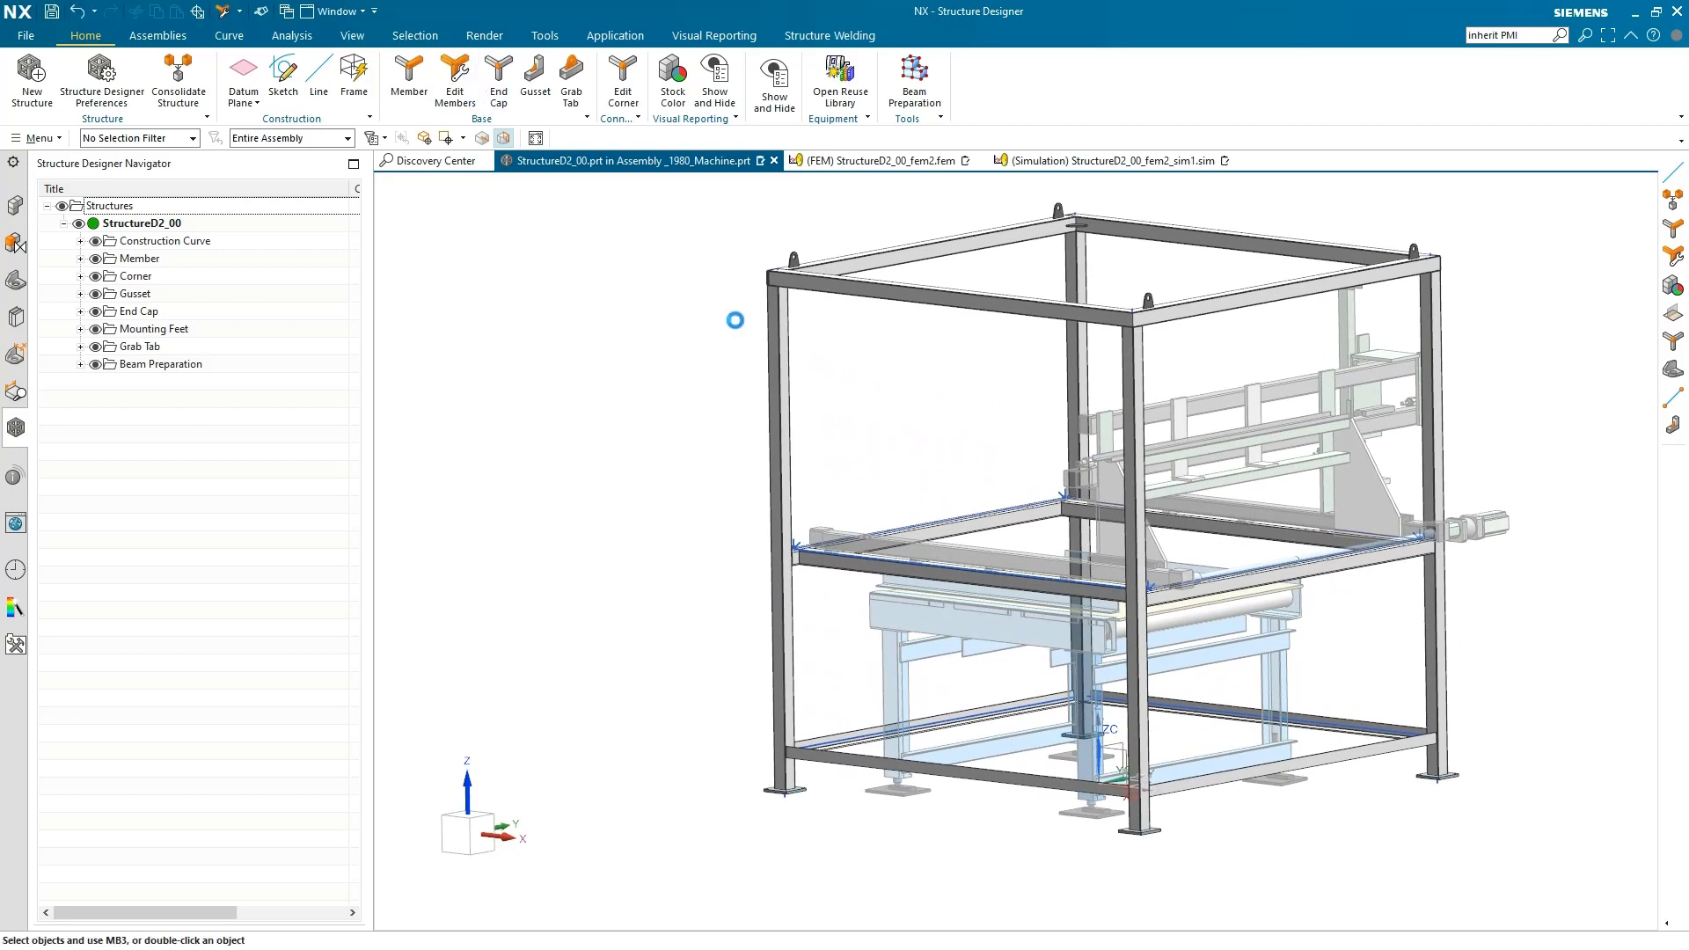
click(1003, 525)
click(1181, 521)
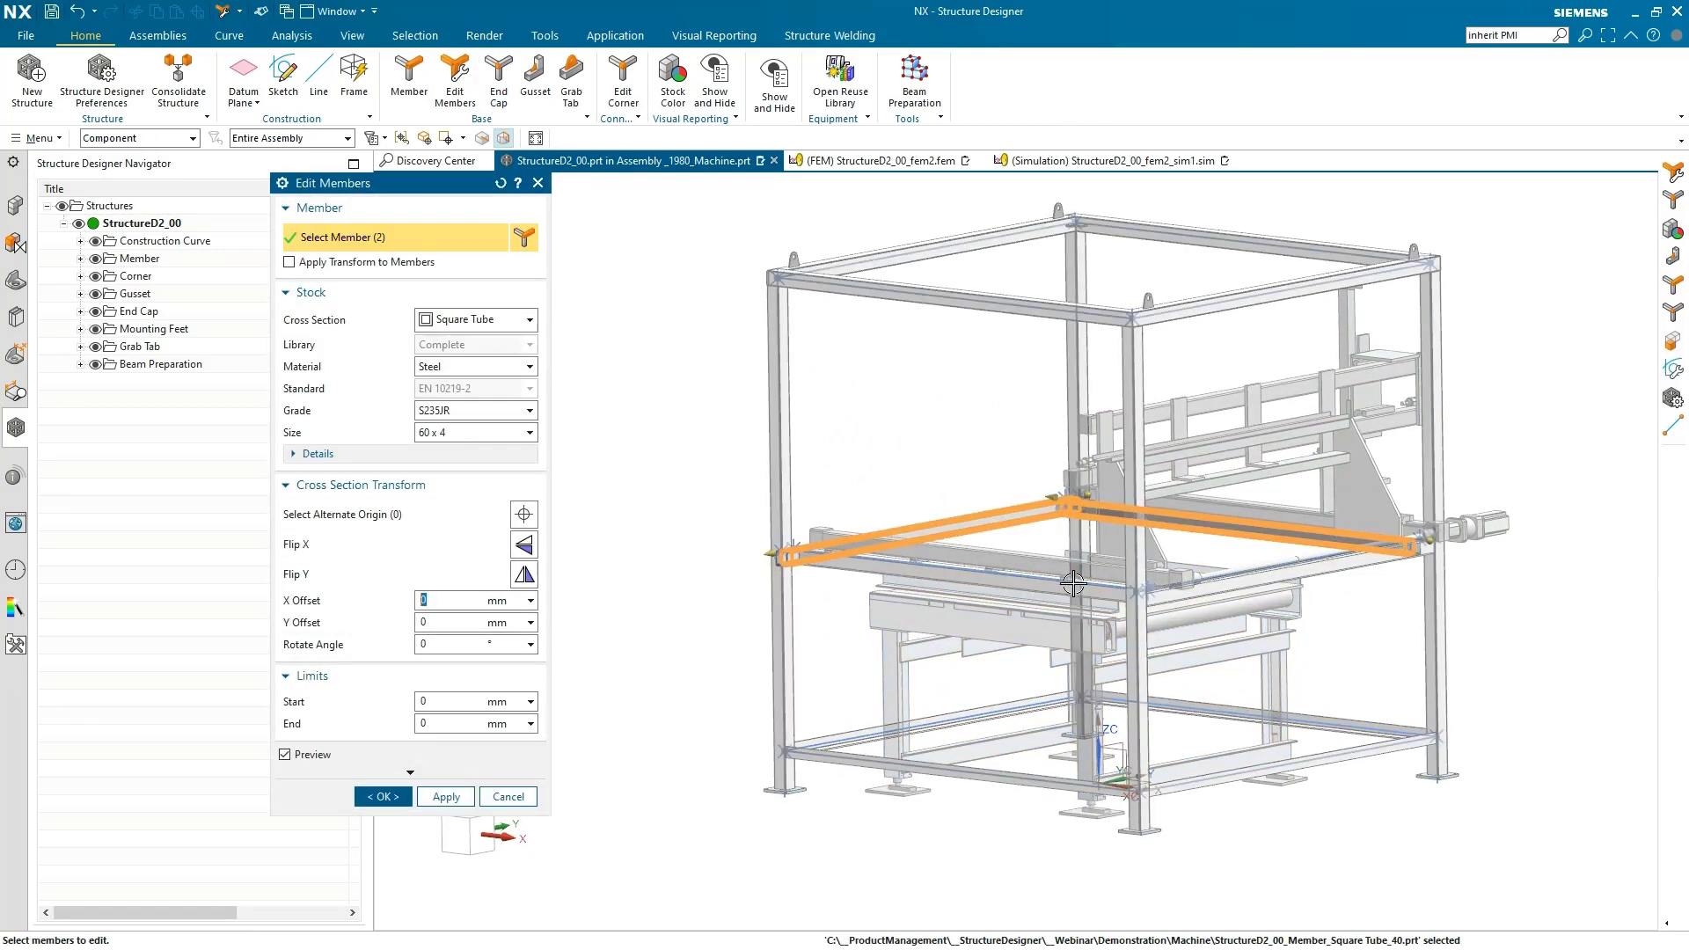
click(1056, 589)
click(1219, 584)
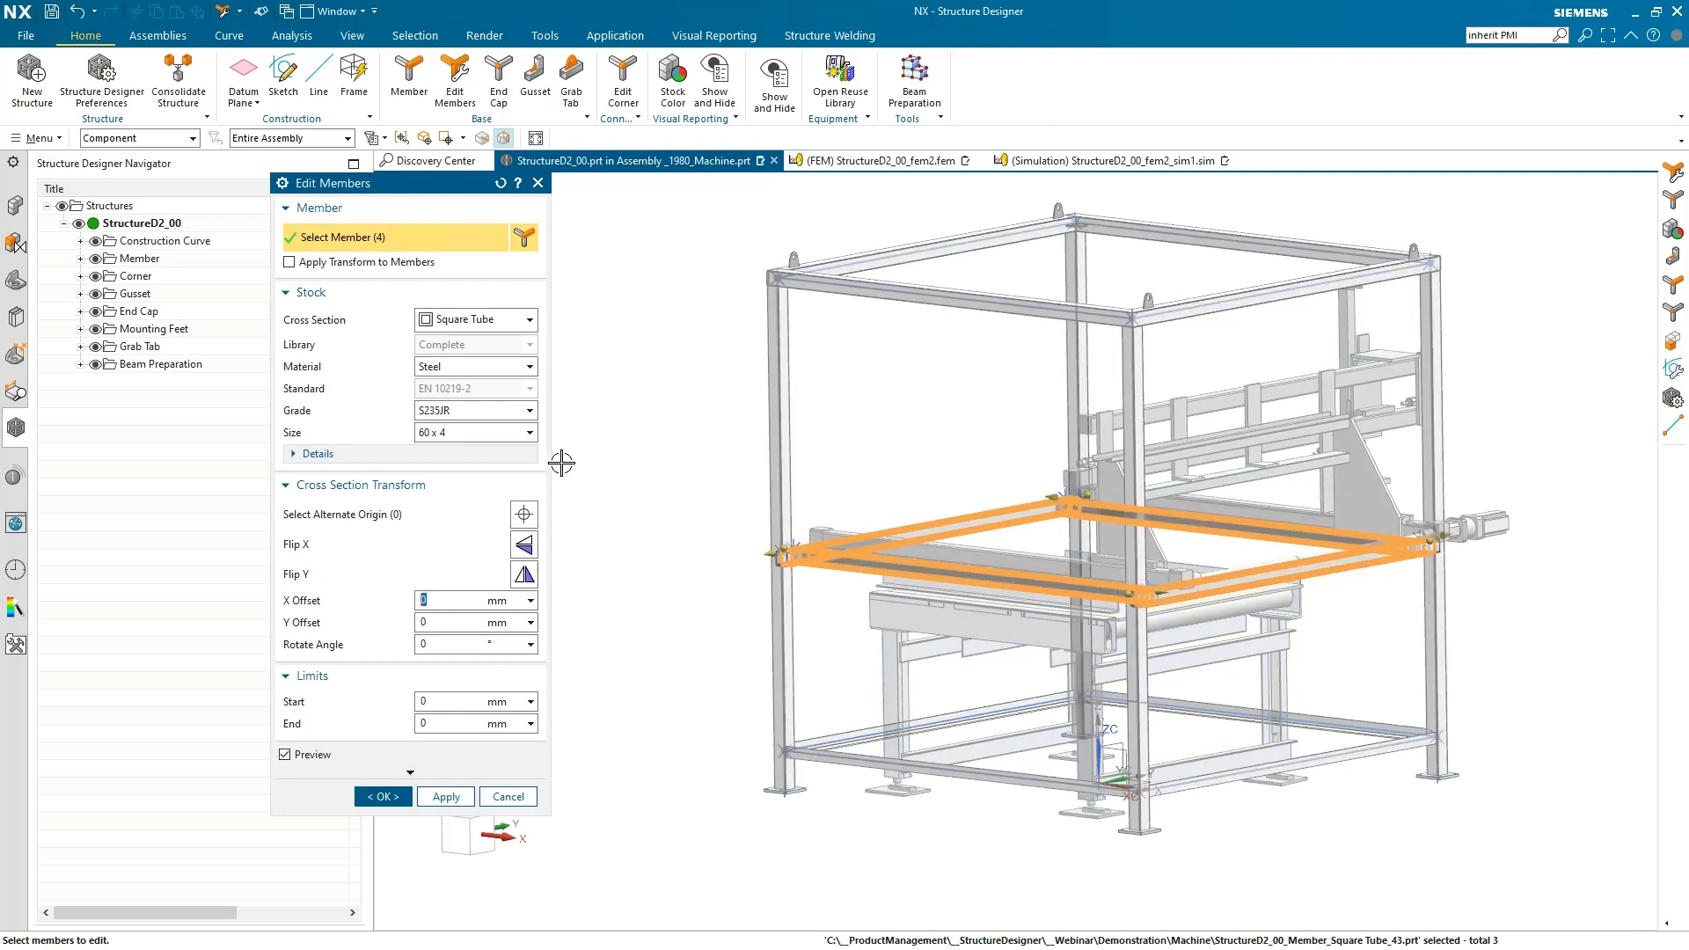
click(475, 327)
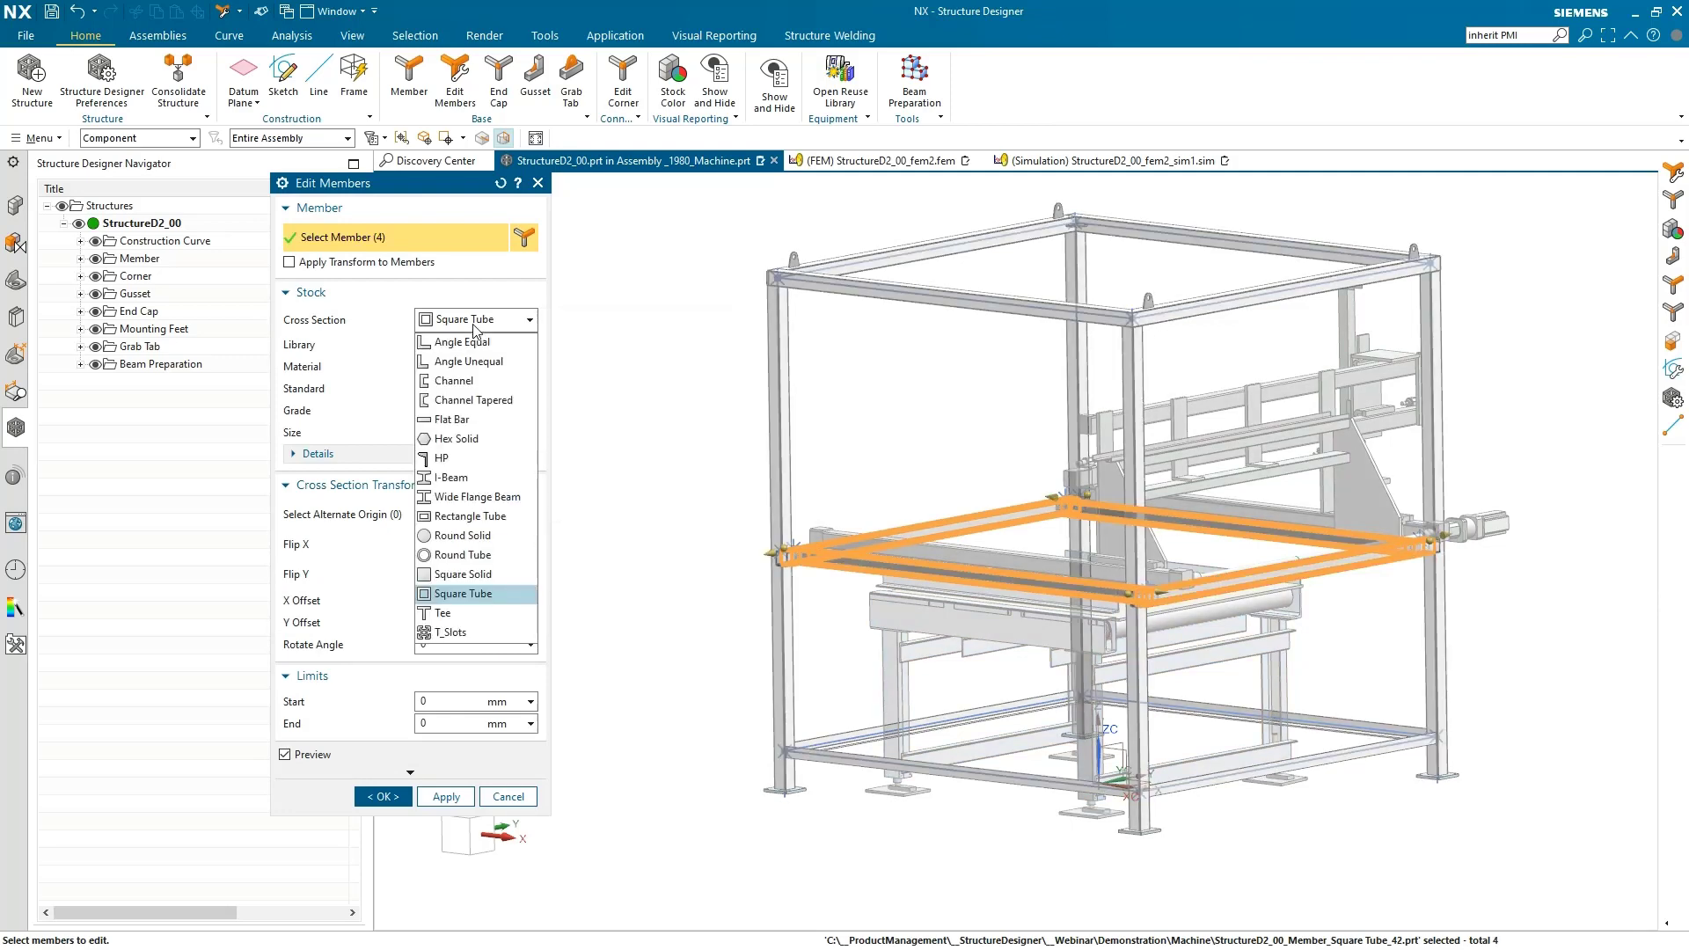
click(479, 381)
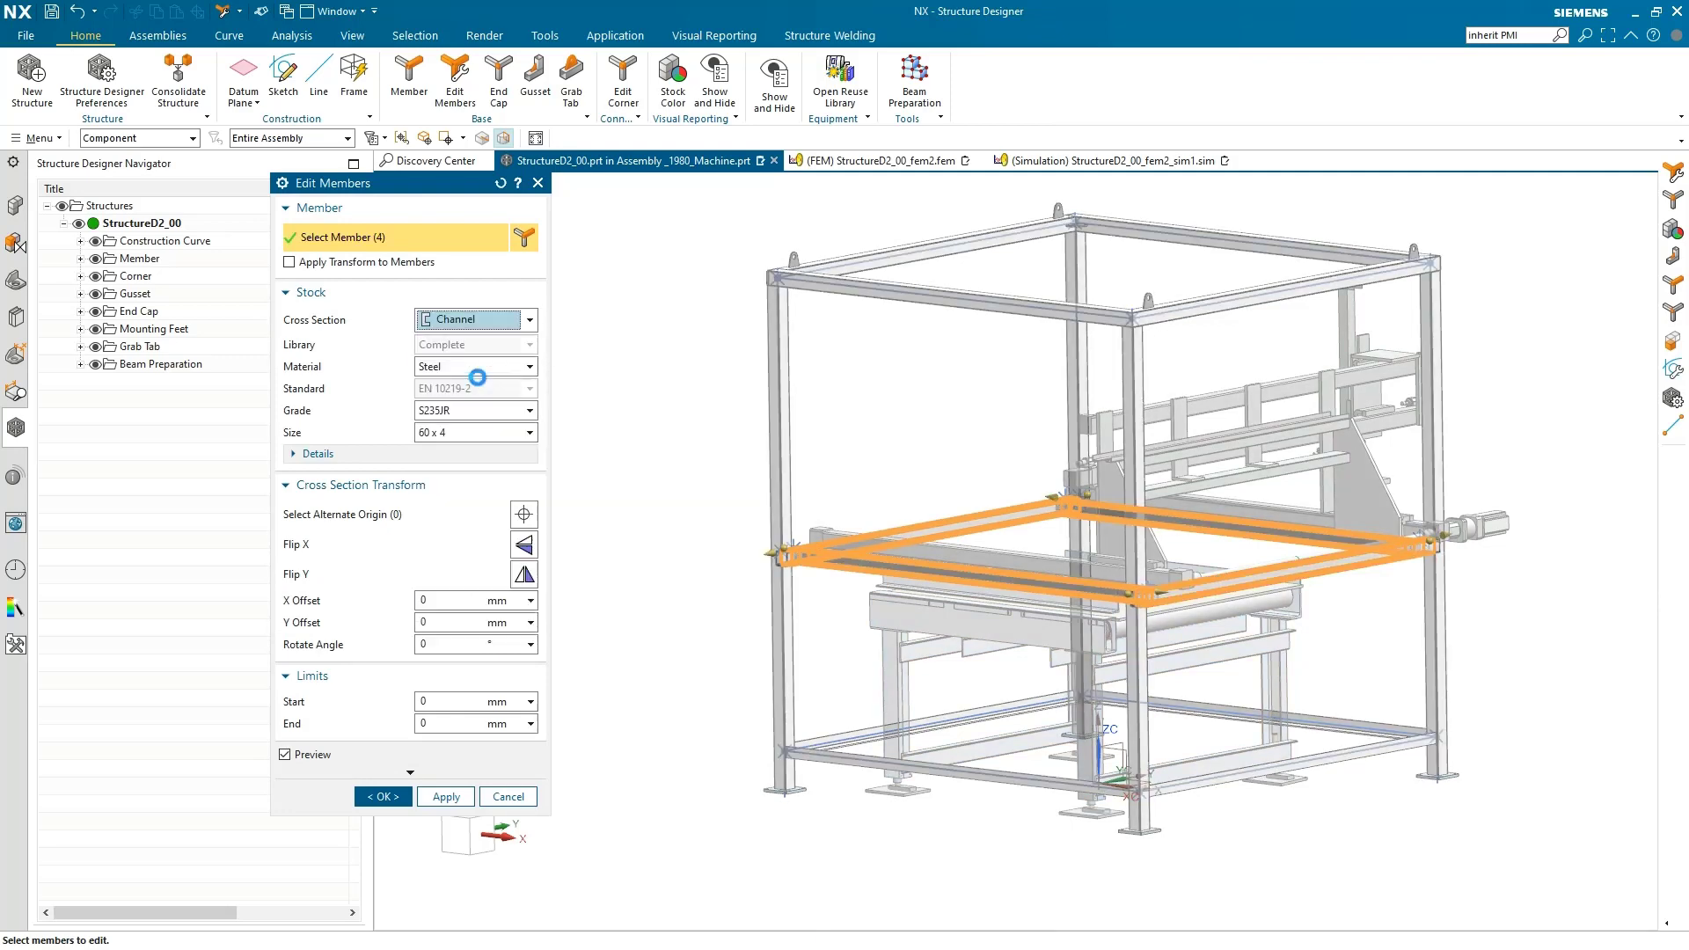
click(471, 431)
click(471, 480)
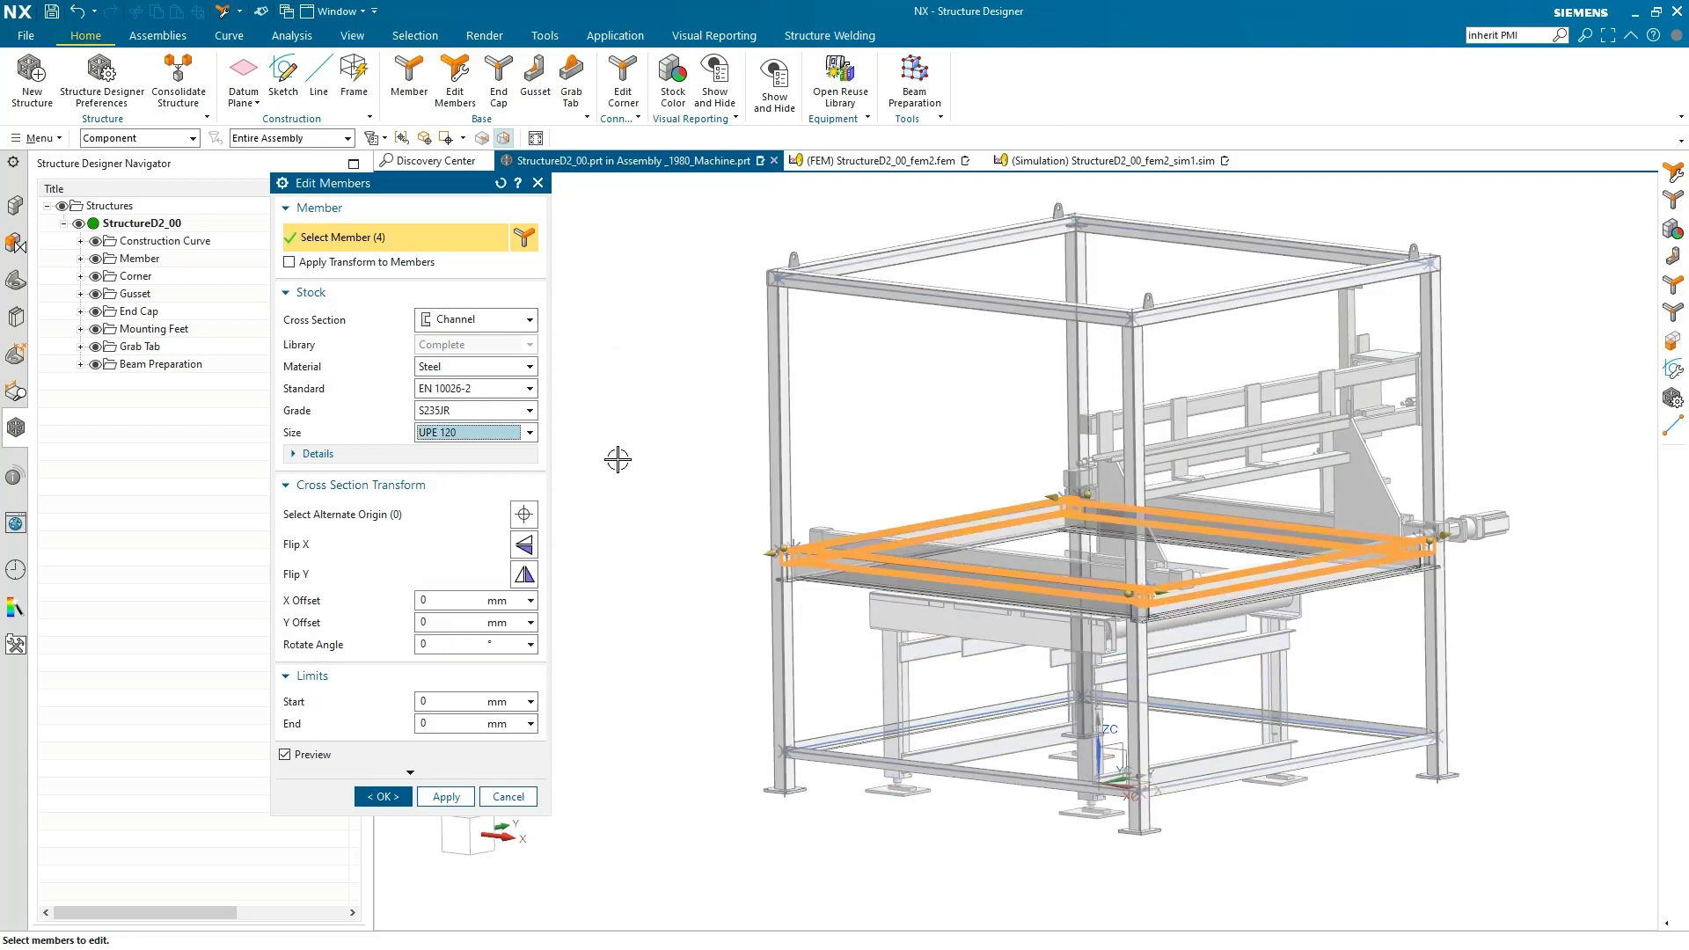
scroll(639, 419, up, 5)
scroll(638, 420, up, 5)
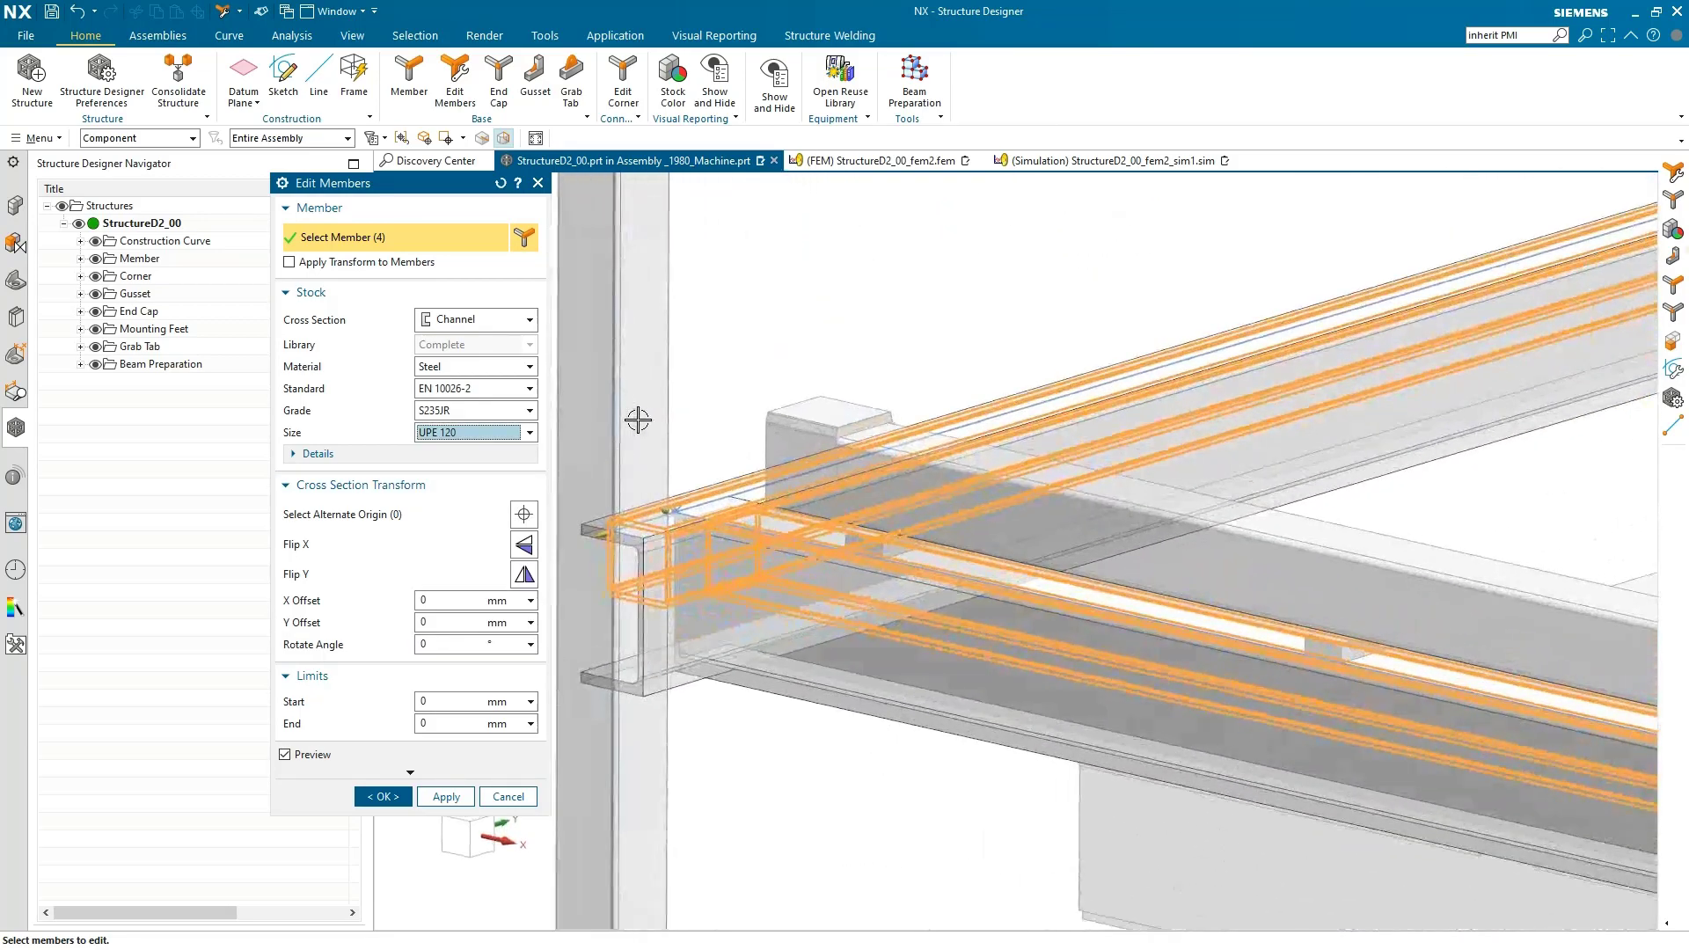
key(F8)
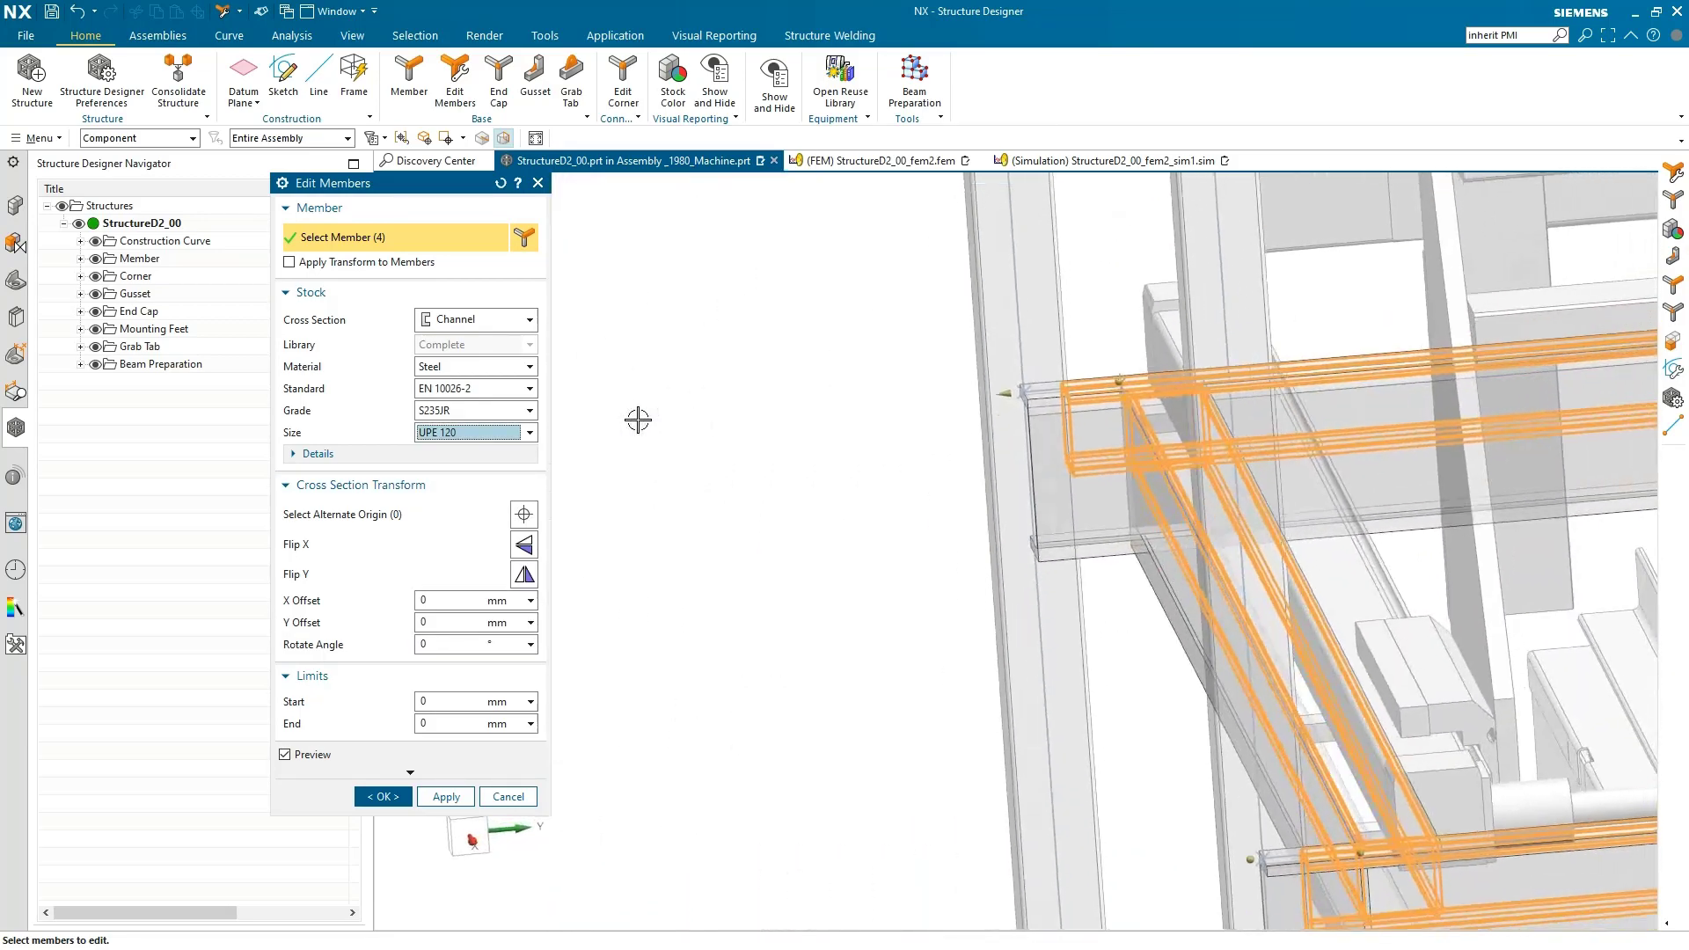
key(Home)
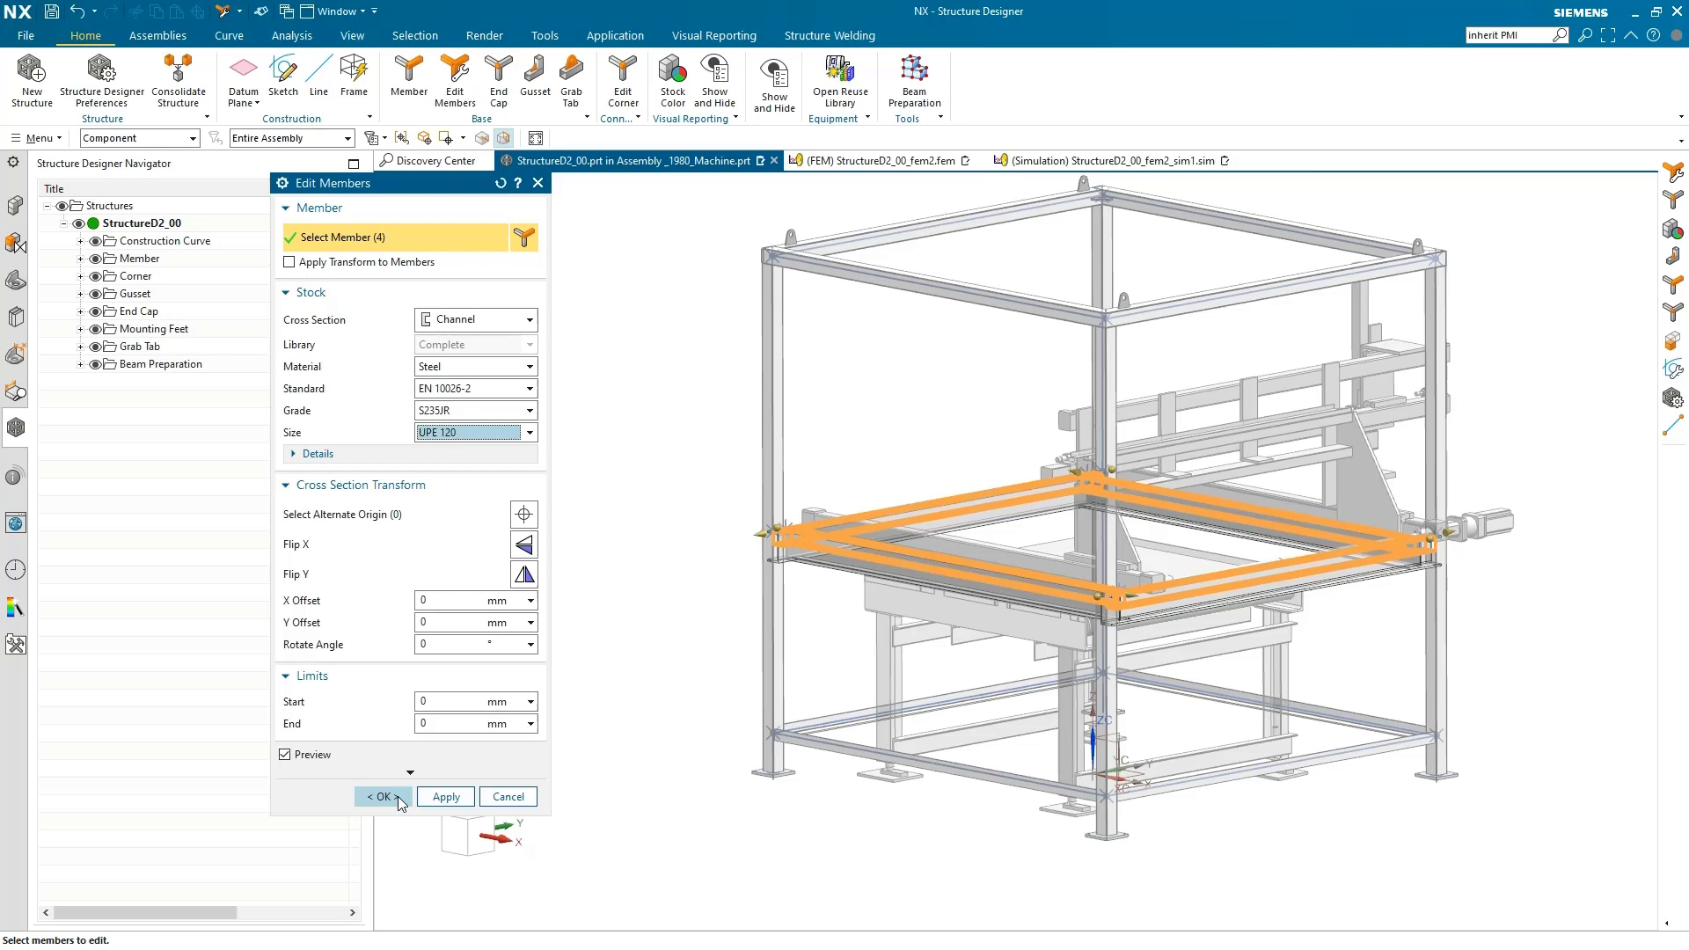
click(398, 798)
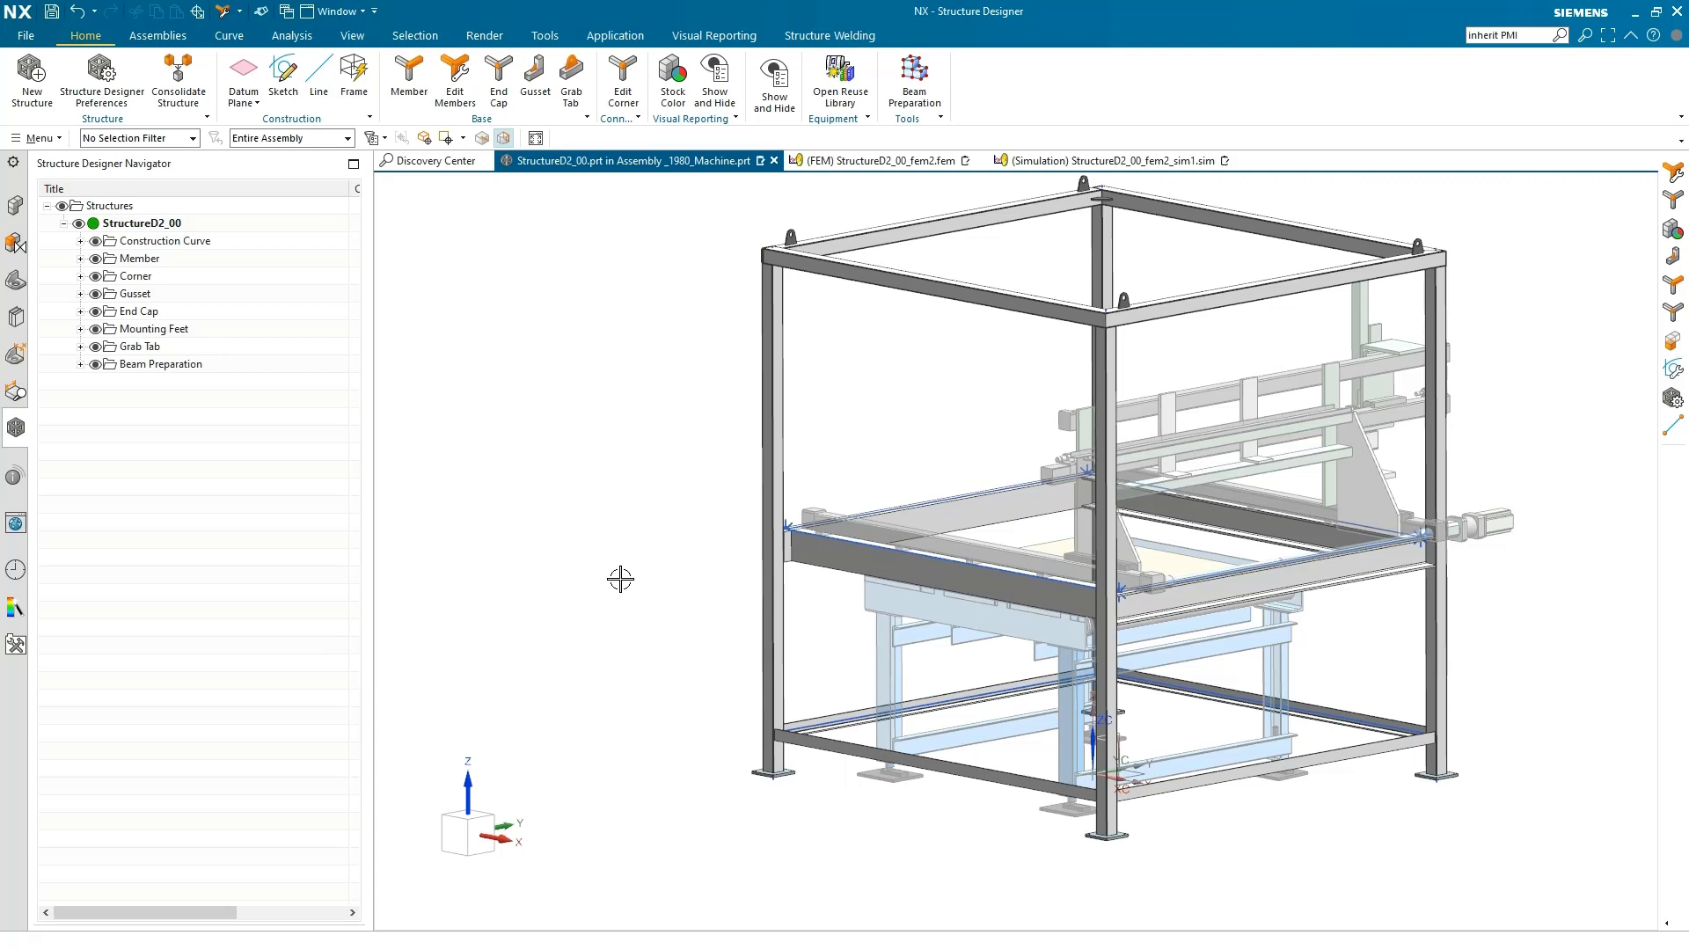
Update the beam preparation Preparation_00_00_00_00_00_08 with its existing structure objects
click(80, 364)
right_click(193, 385)
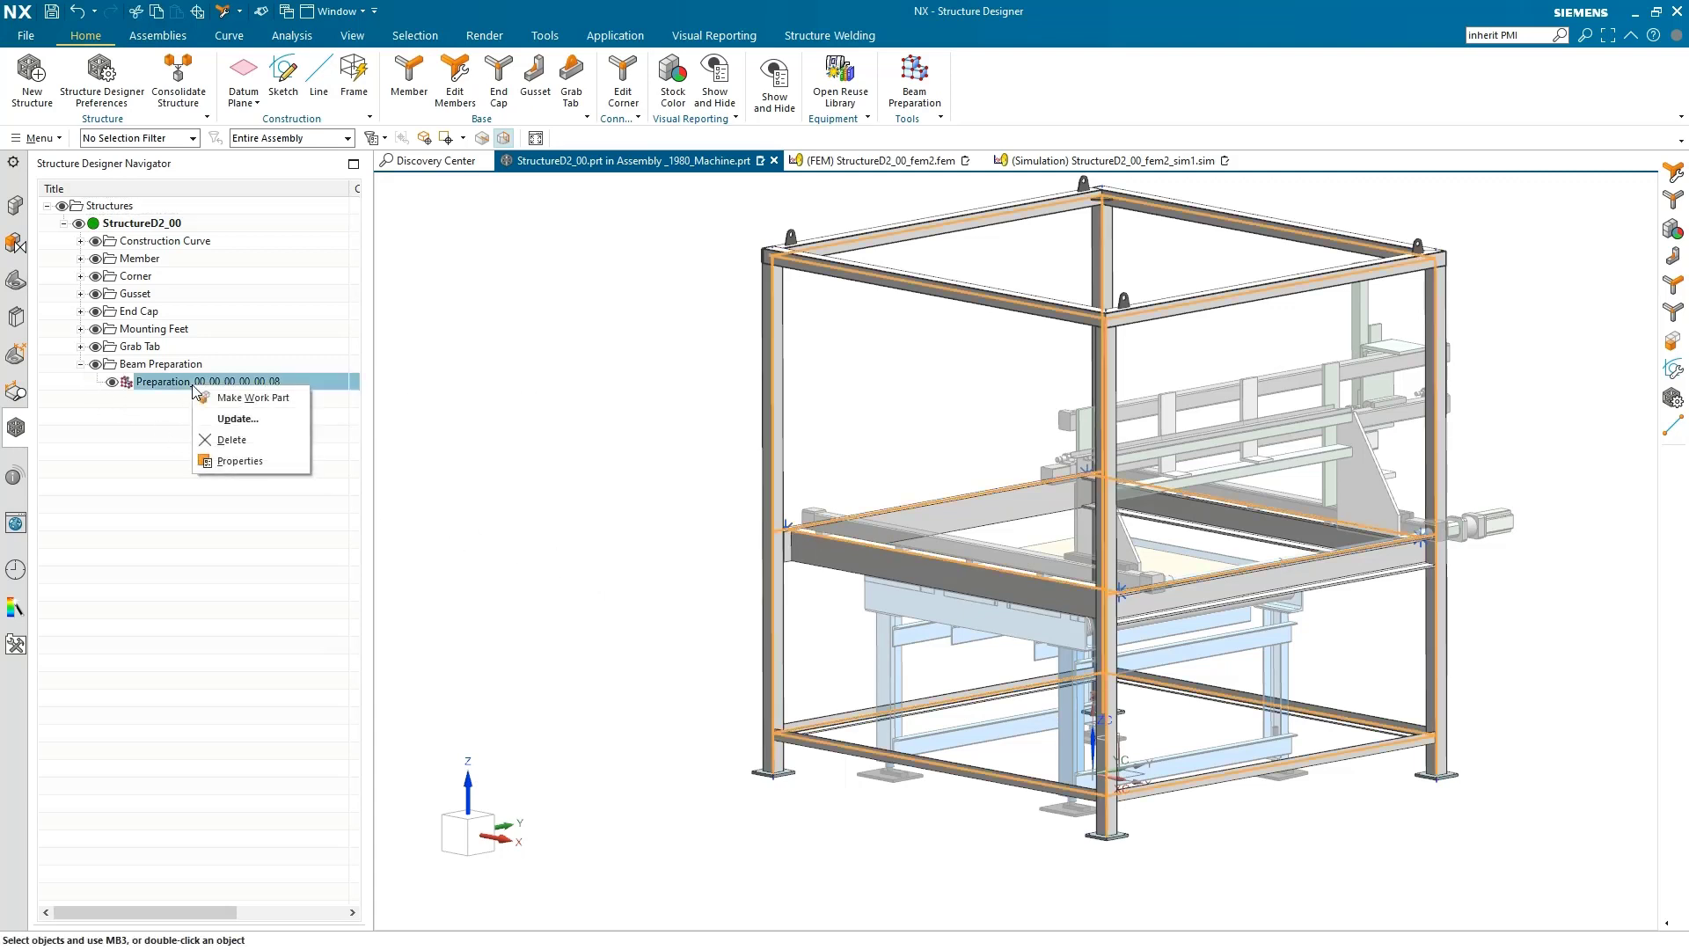
click(227, 422)
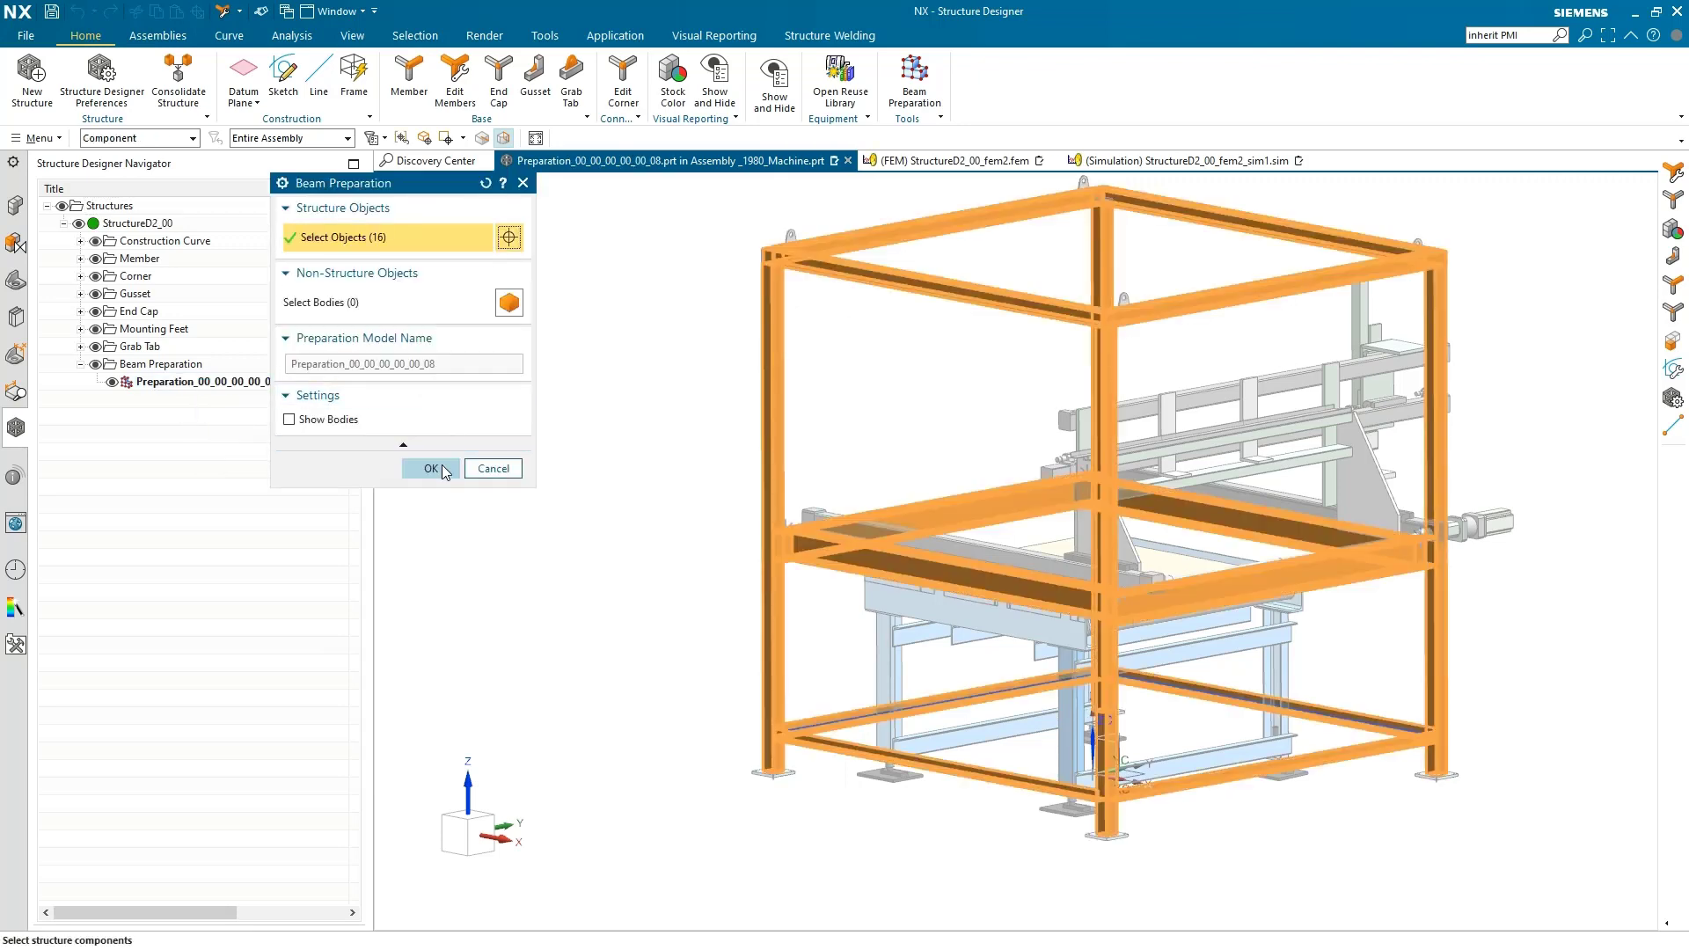
click(446, 471)
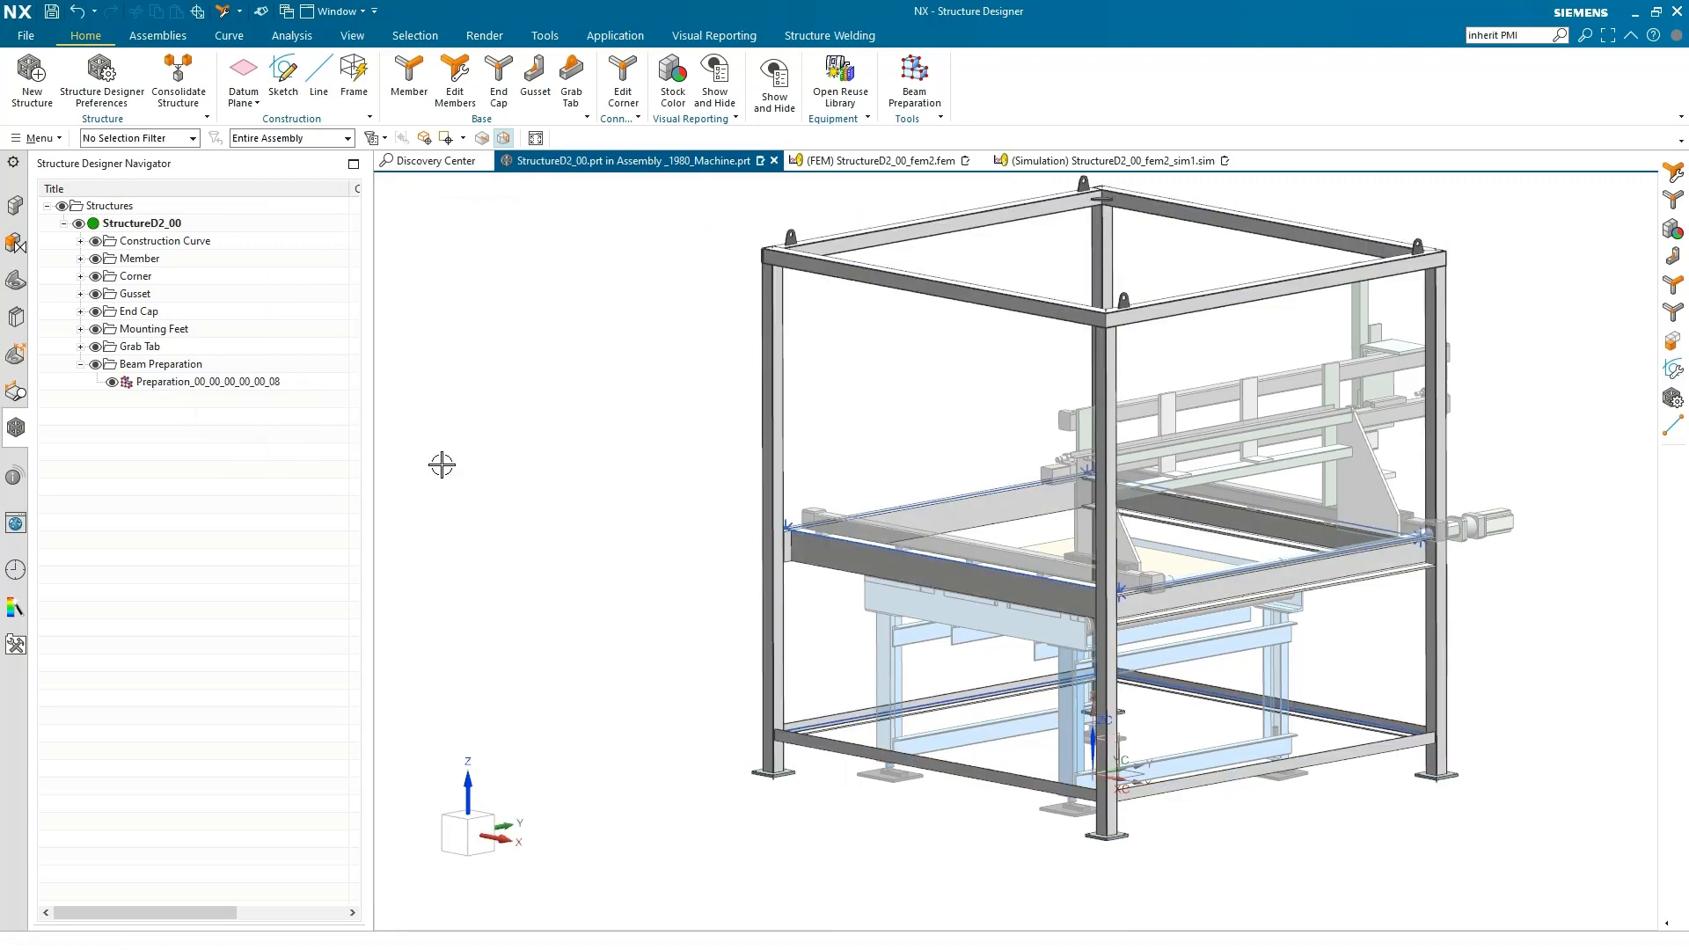
Update the FEM StructureD2_00_fem2.fem to the modified frame and hide its polygon geometry
click(880, 161)
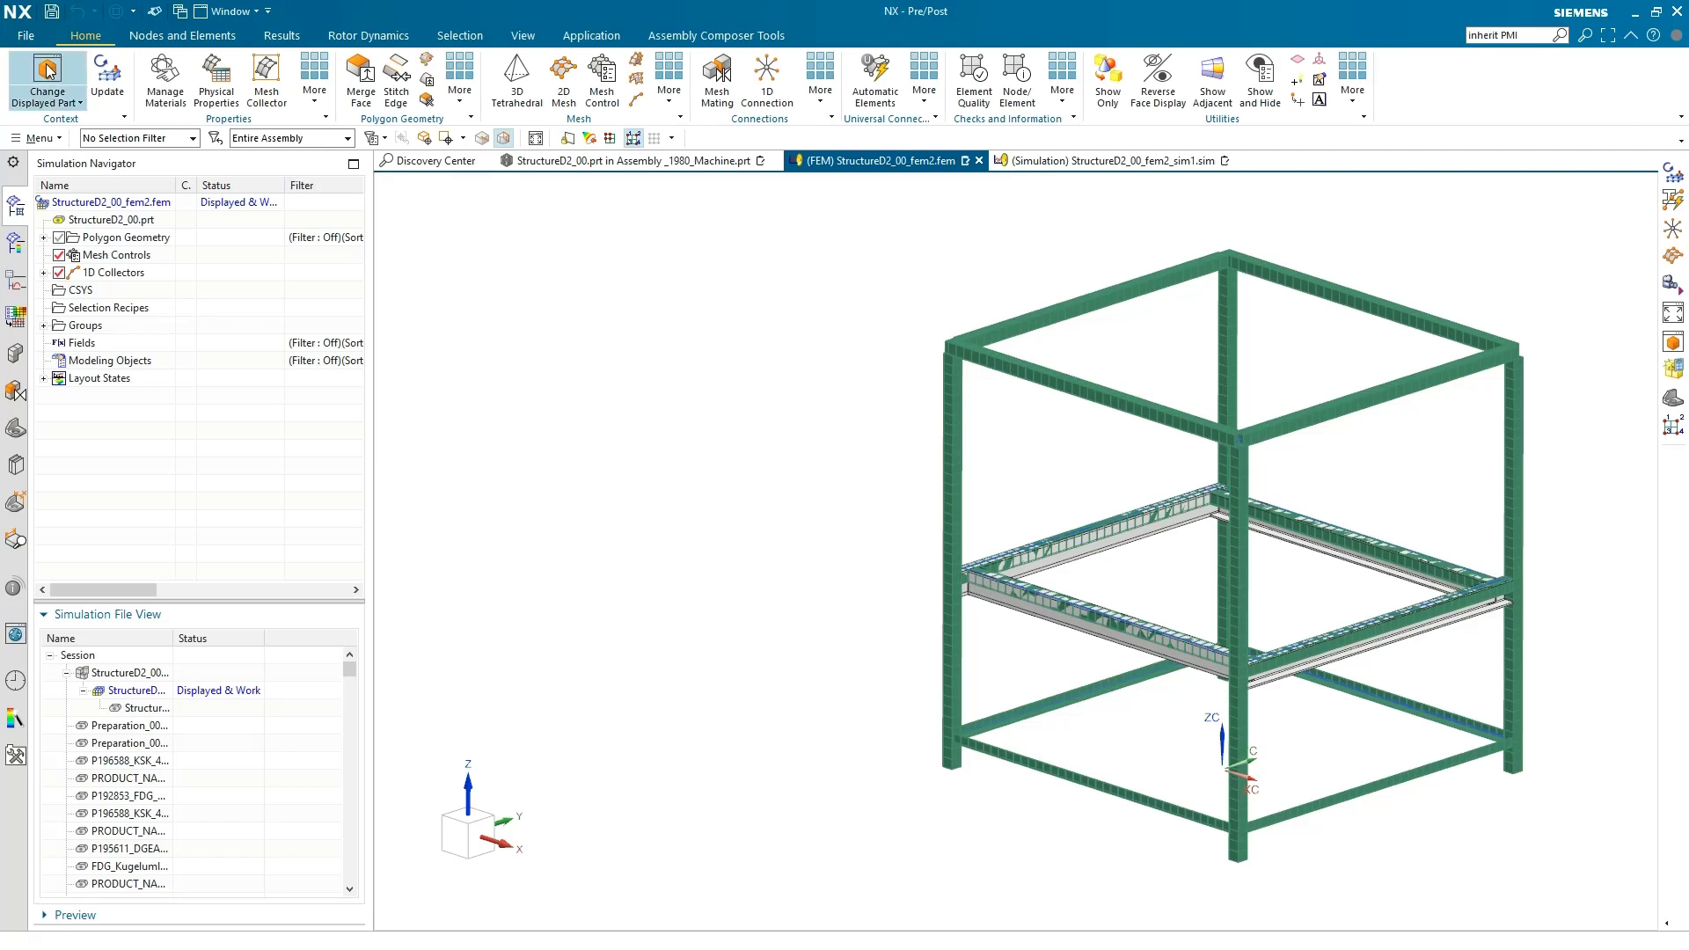
click(105, 72)
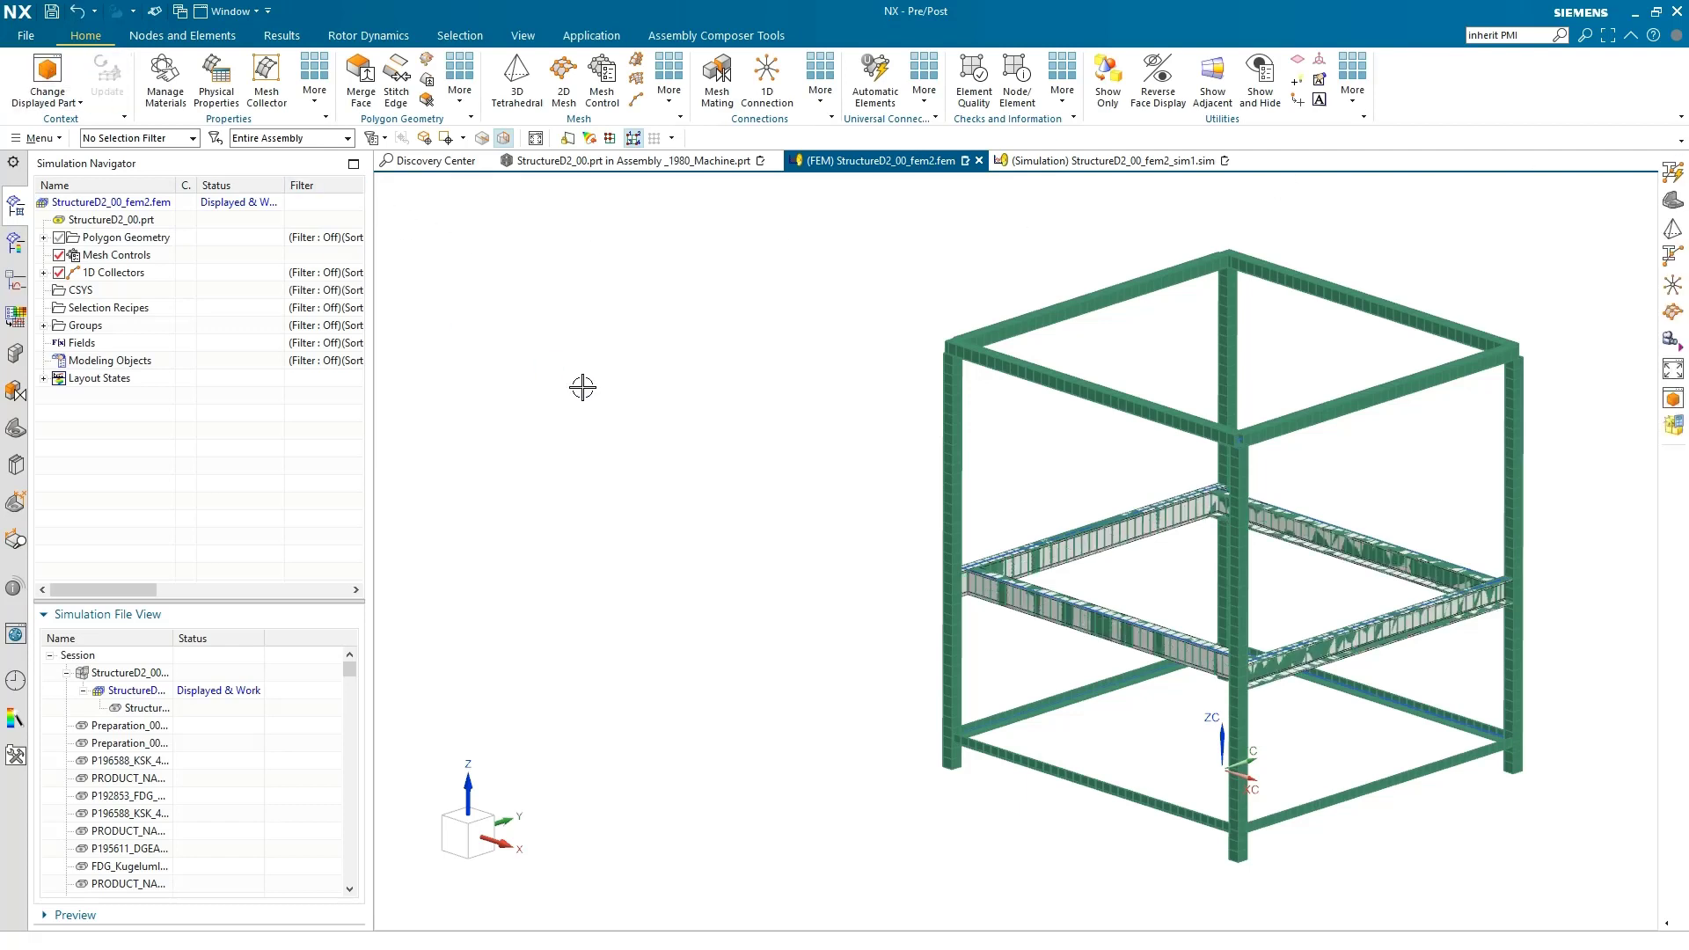
click(59, 238)
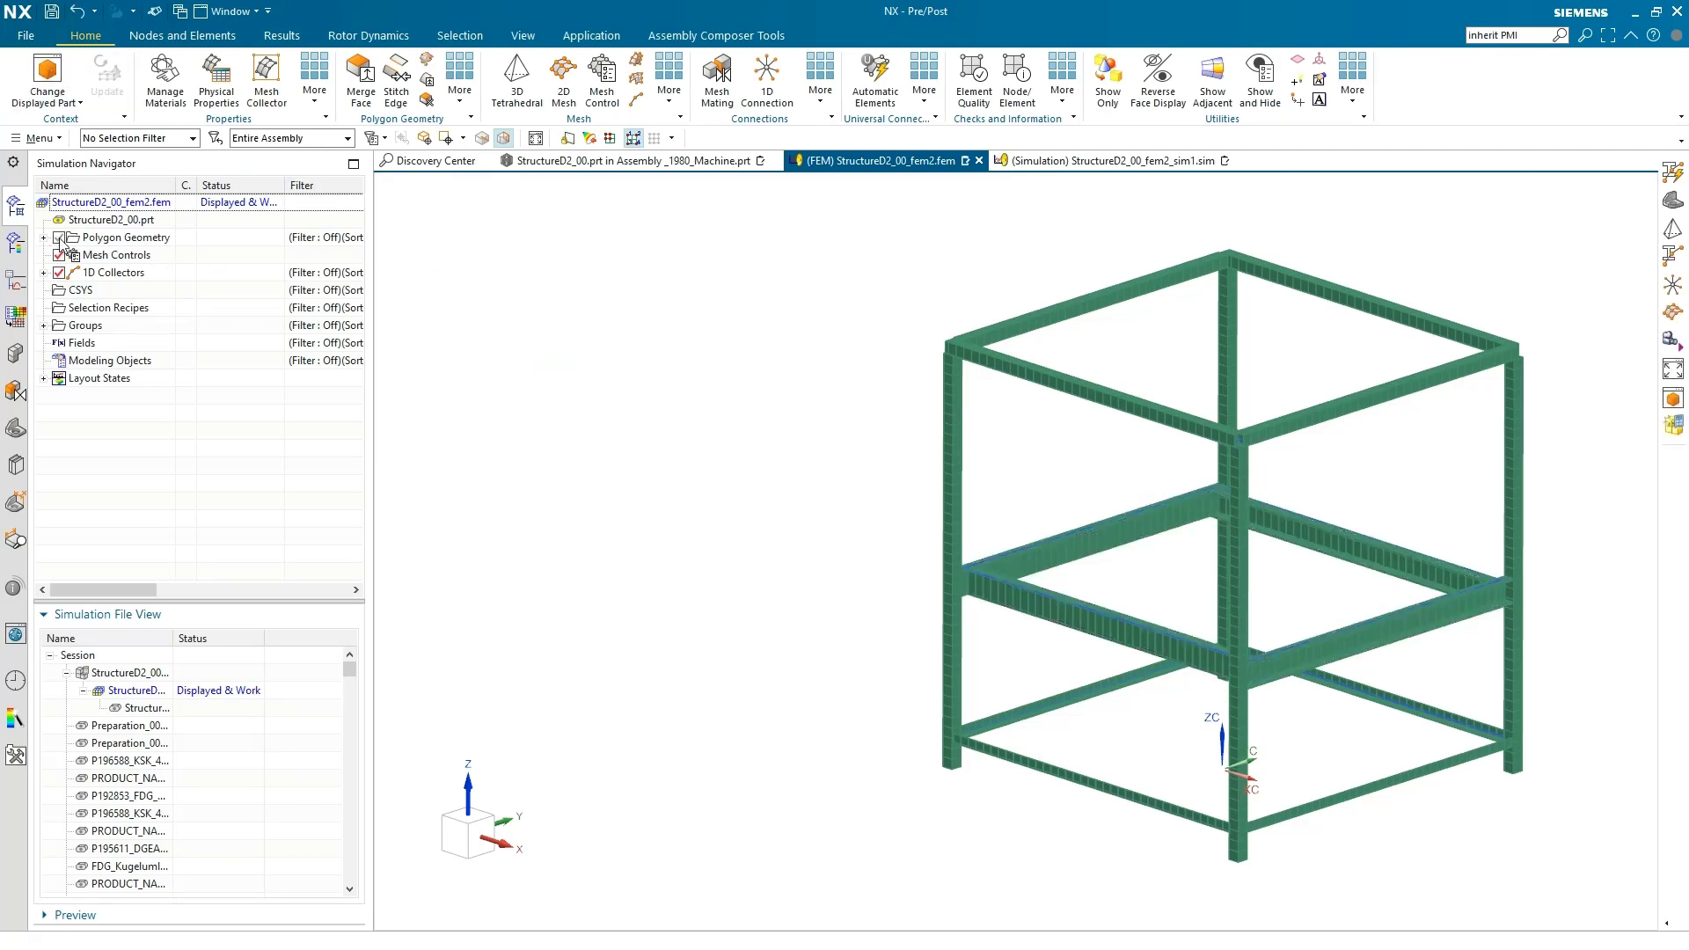
Solve Solution 1 of StructureD2_00_fem2_sim1.sim without reviewing the messages and dismiss the job monitor
click(537, 437)
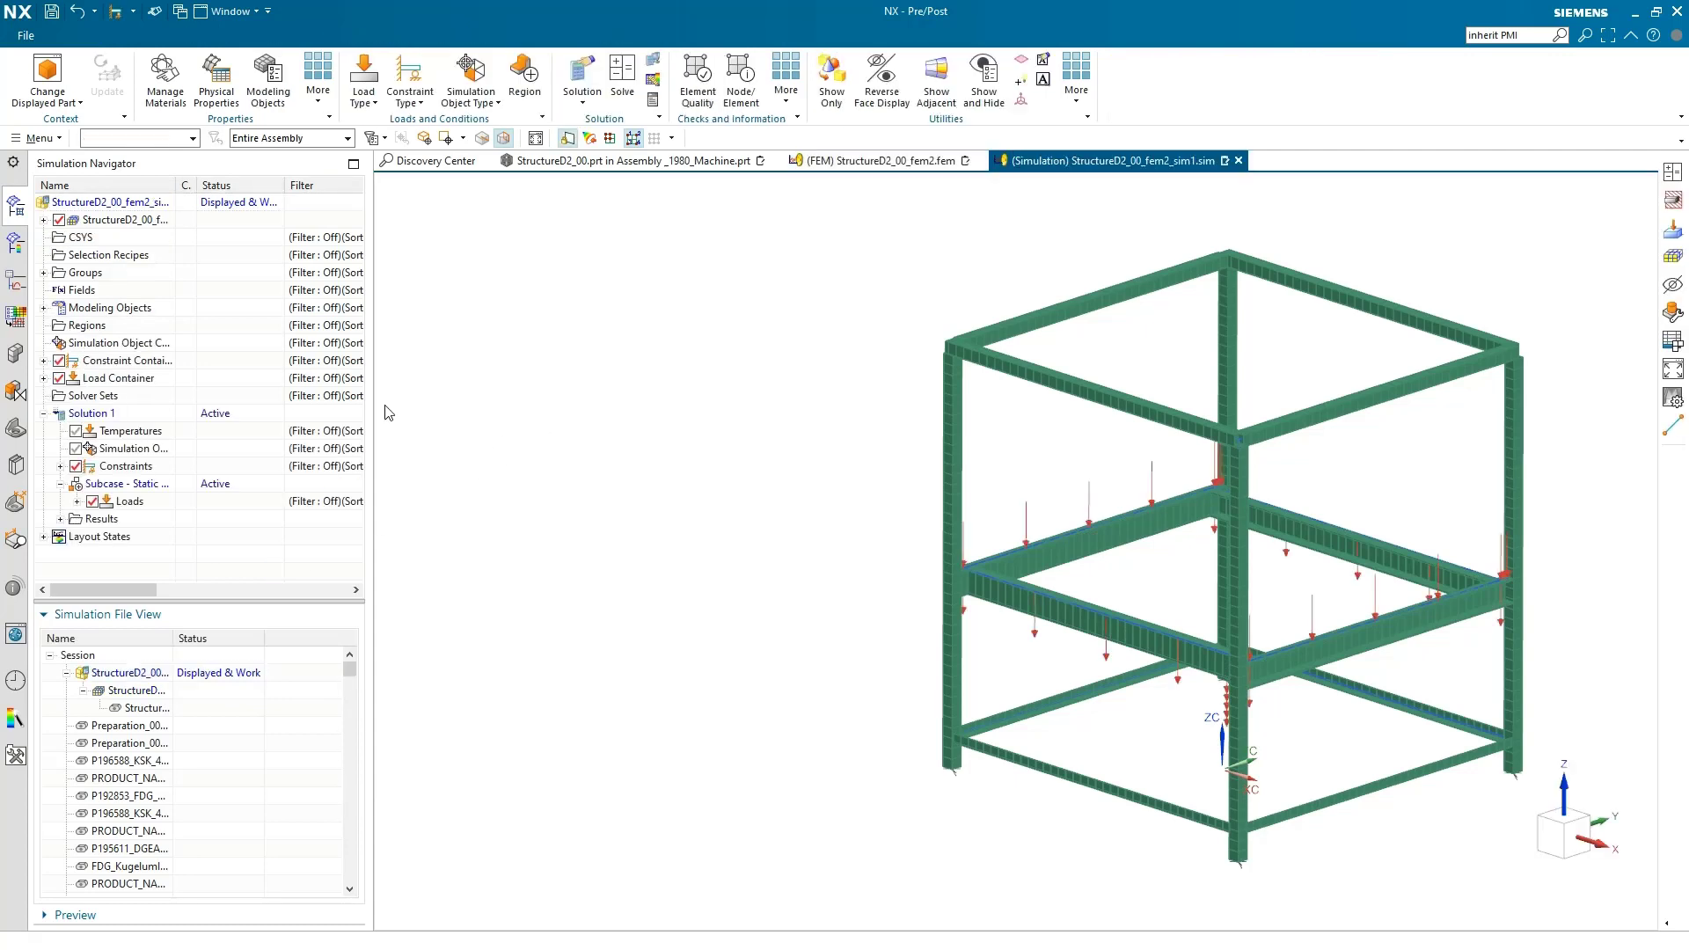
click(626, 77)
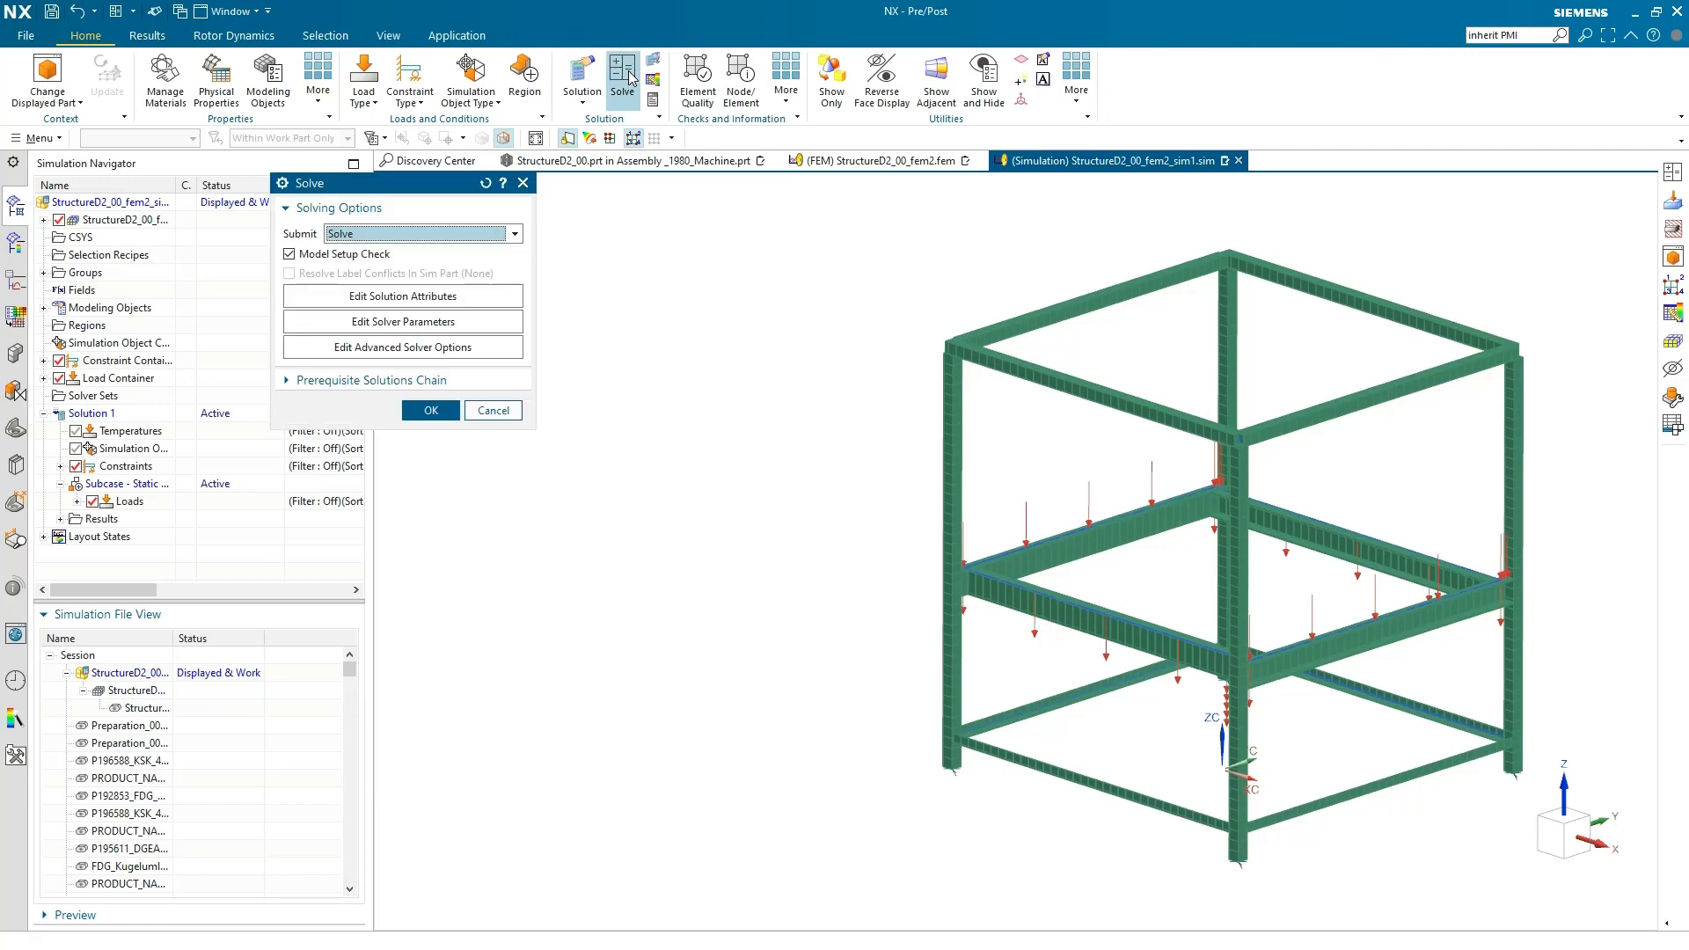
click(420, 404)
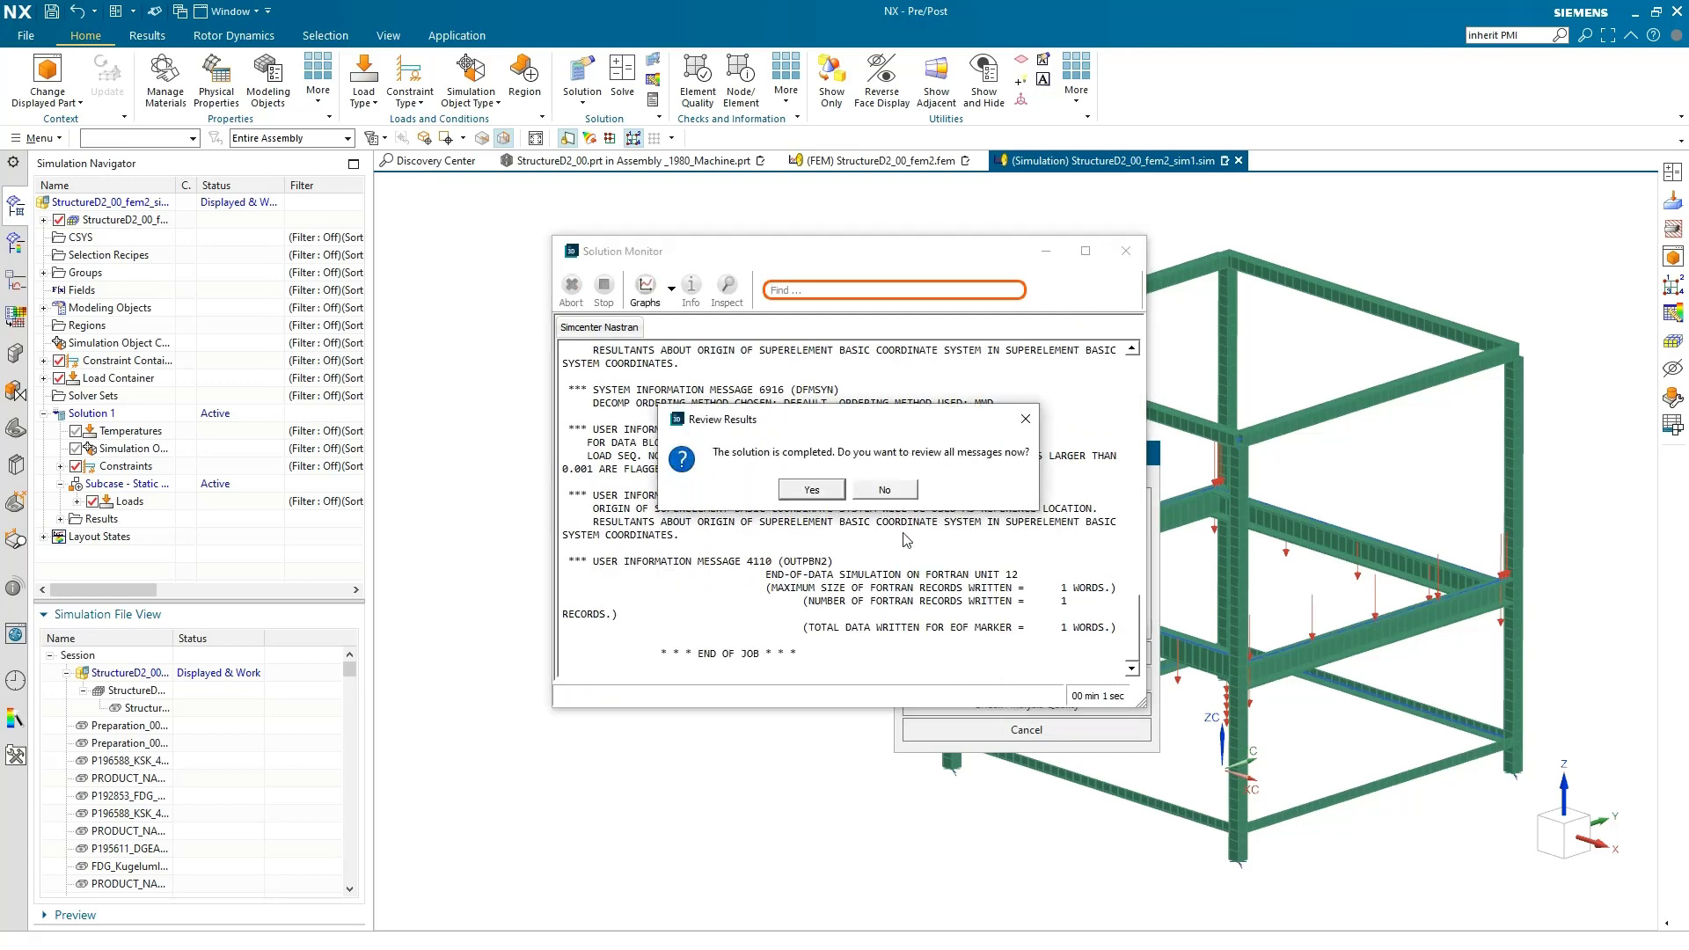
click(886, 491)
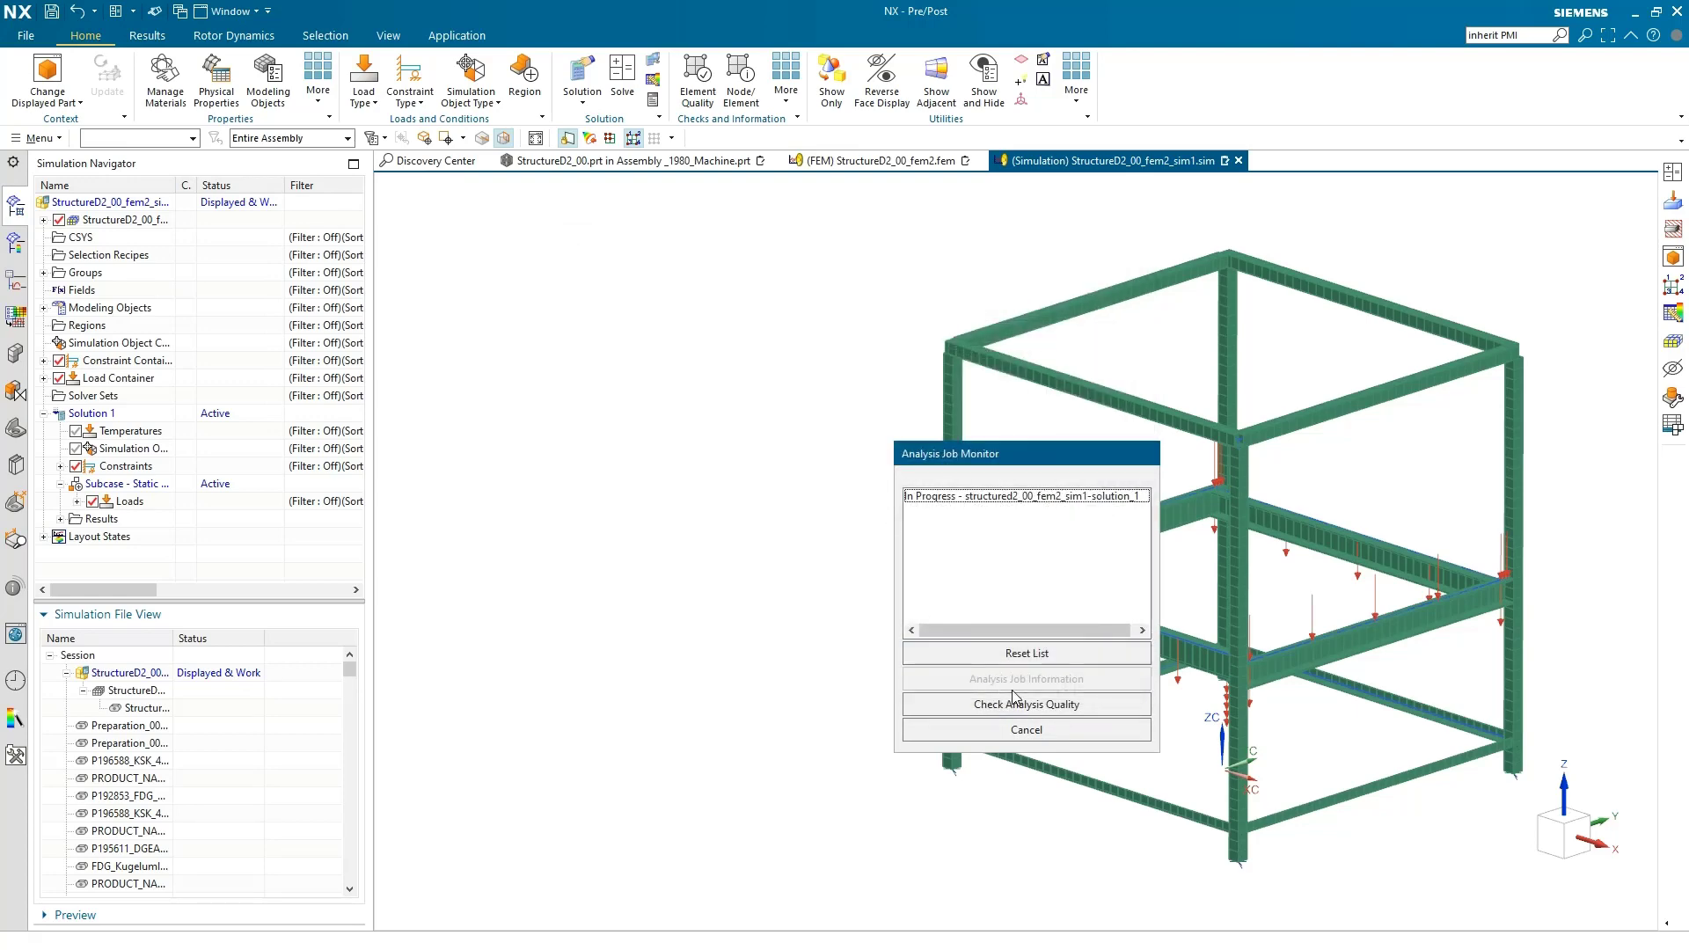
click(1026, 731)
Open the structural results of Solution 1 and plot the nodal displacement magnitude as a contour
click(60, 519)
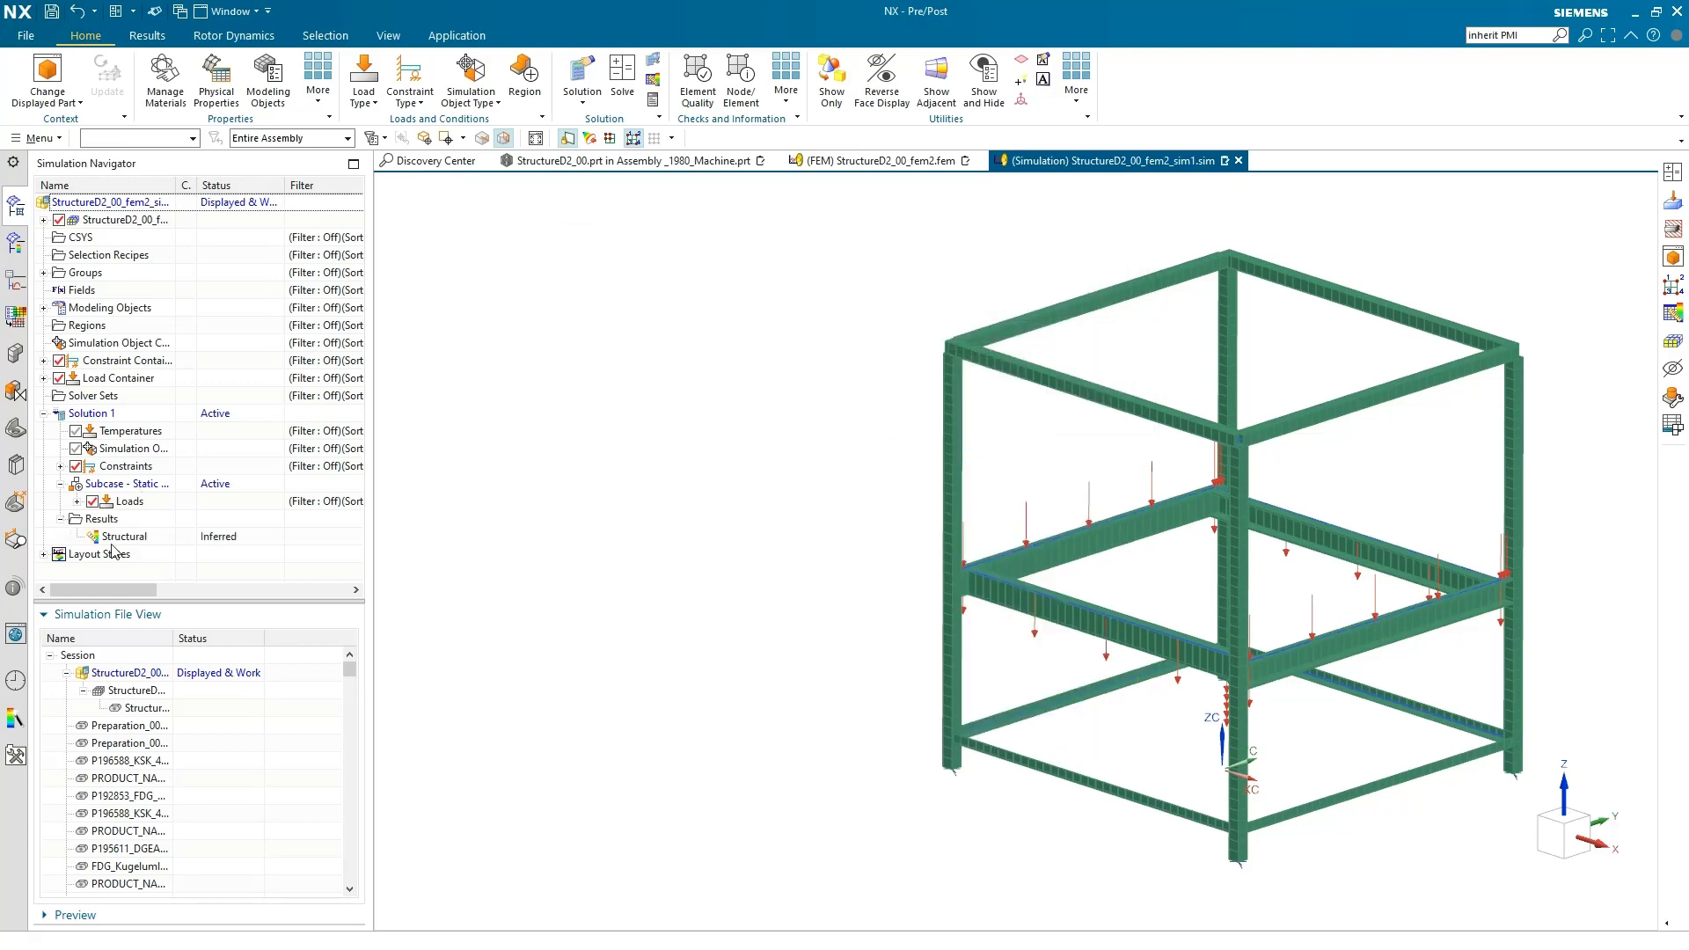
double_click(124, 536)
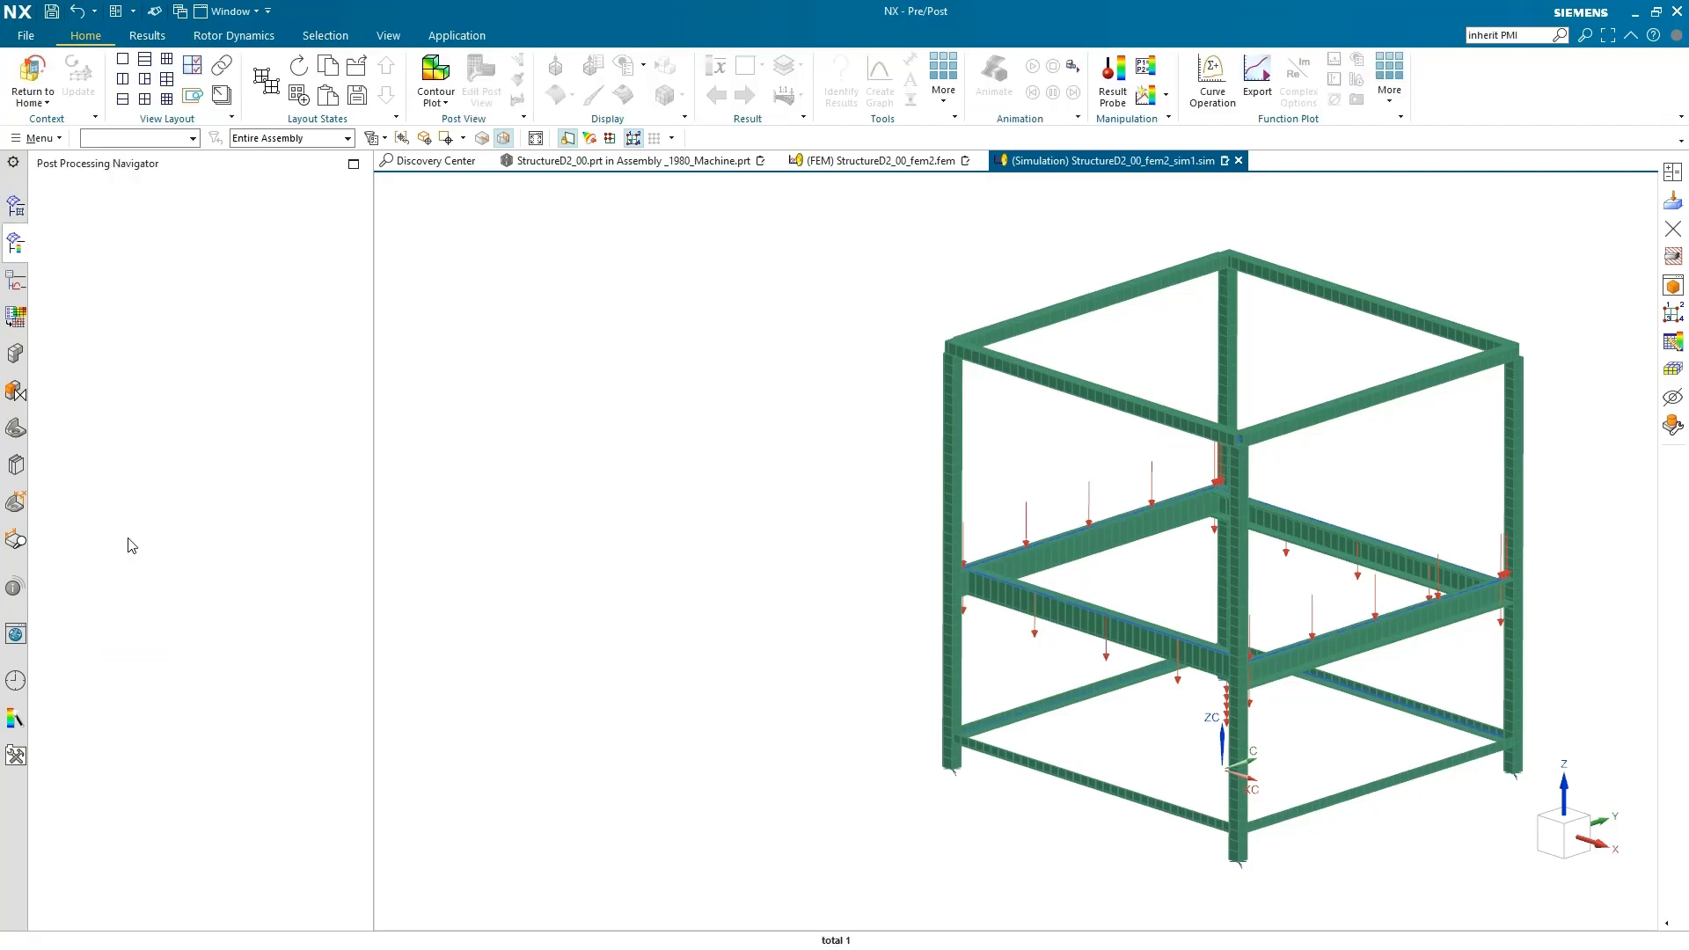
click(442, 99)
click(444, 120)
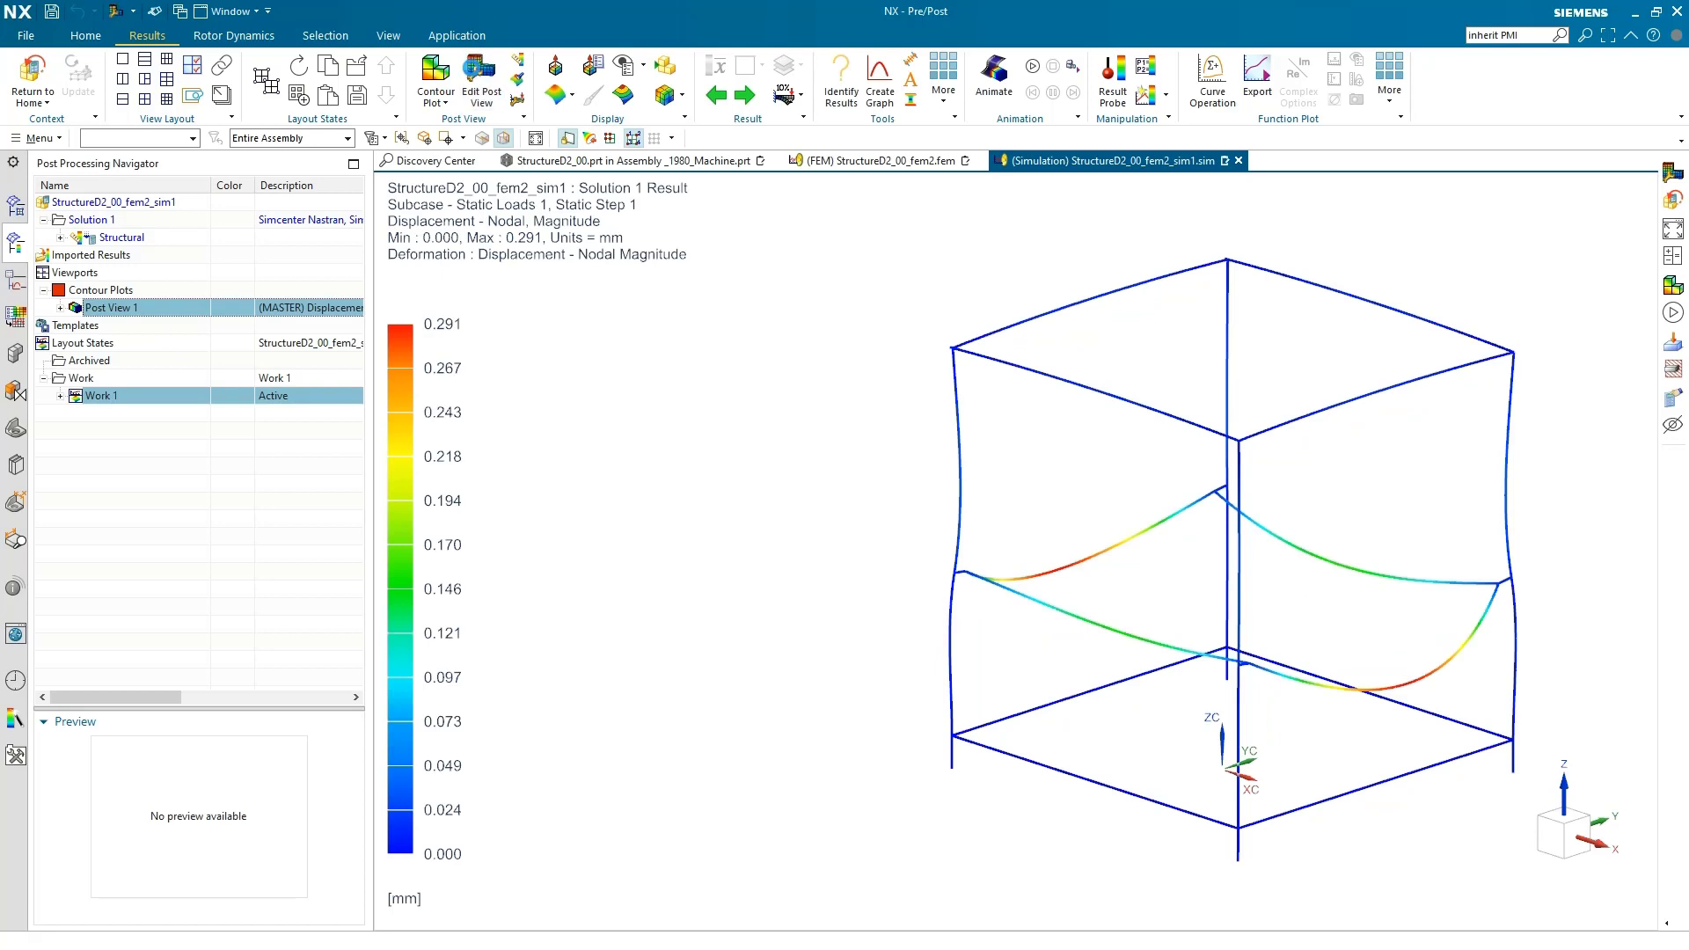
Set the contour plot's beam display style to Solid and animate the frame's deformation
click(482, 84)
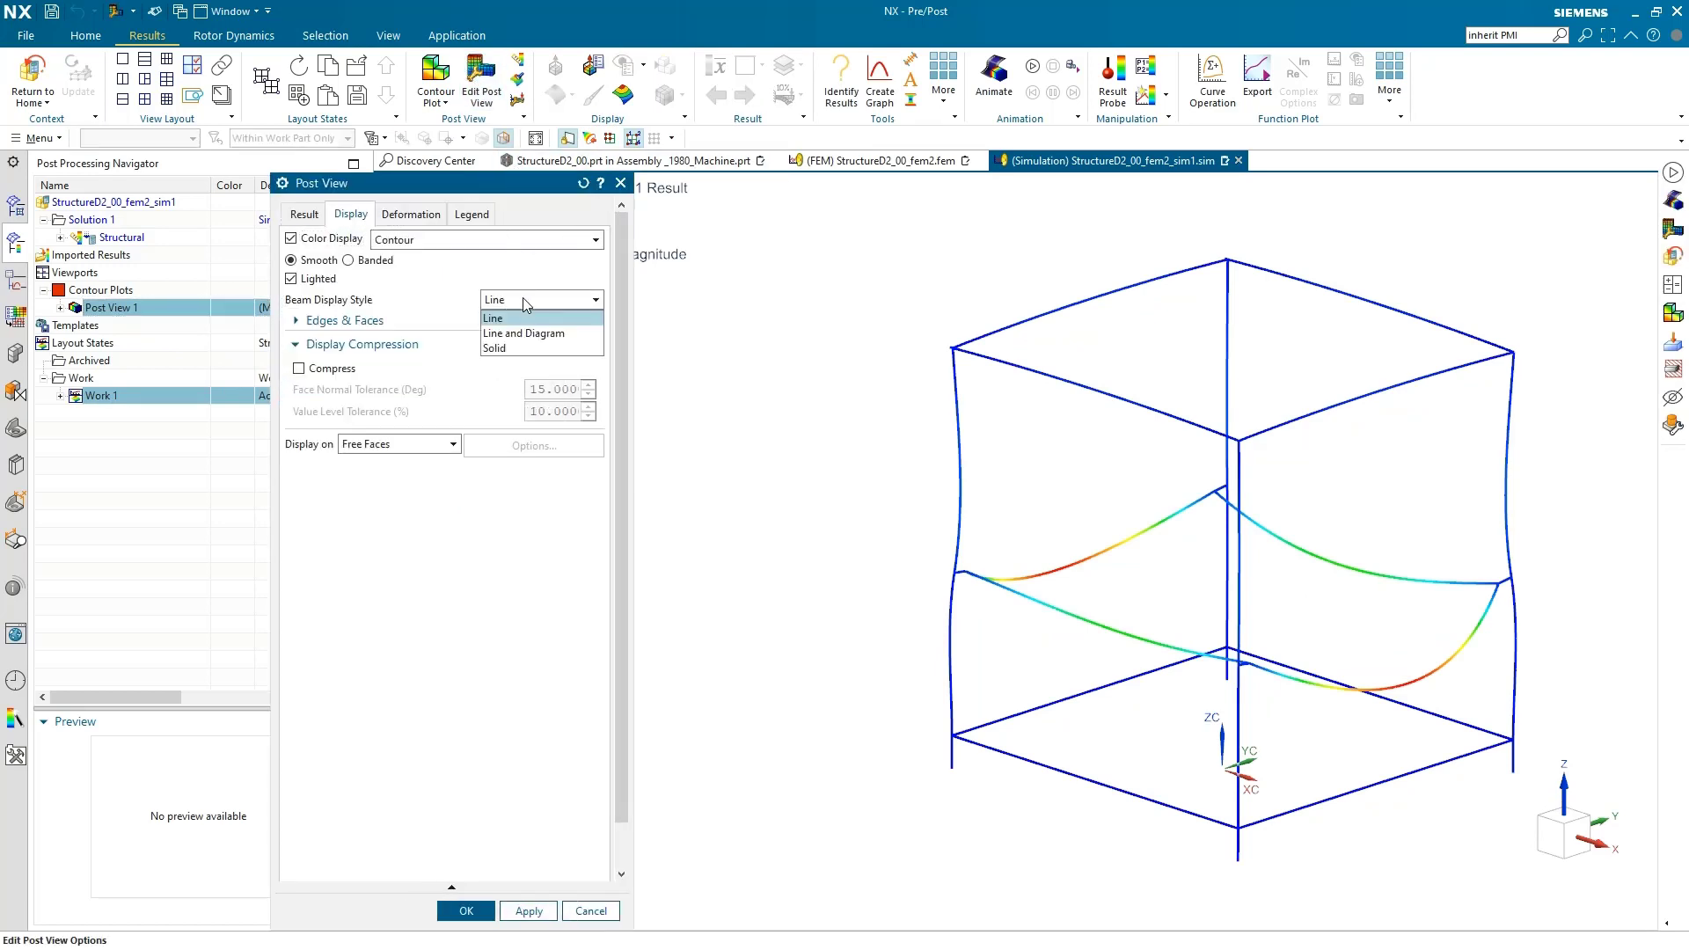
click(498, 347)
click(449, 906)
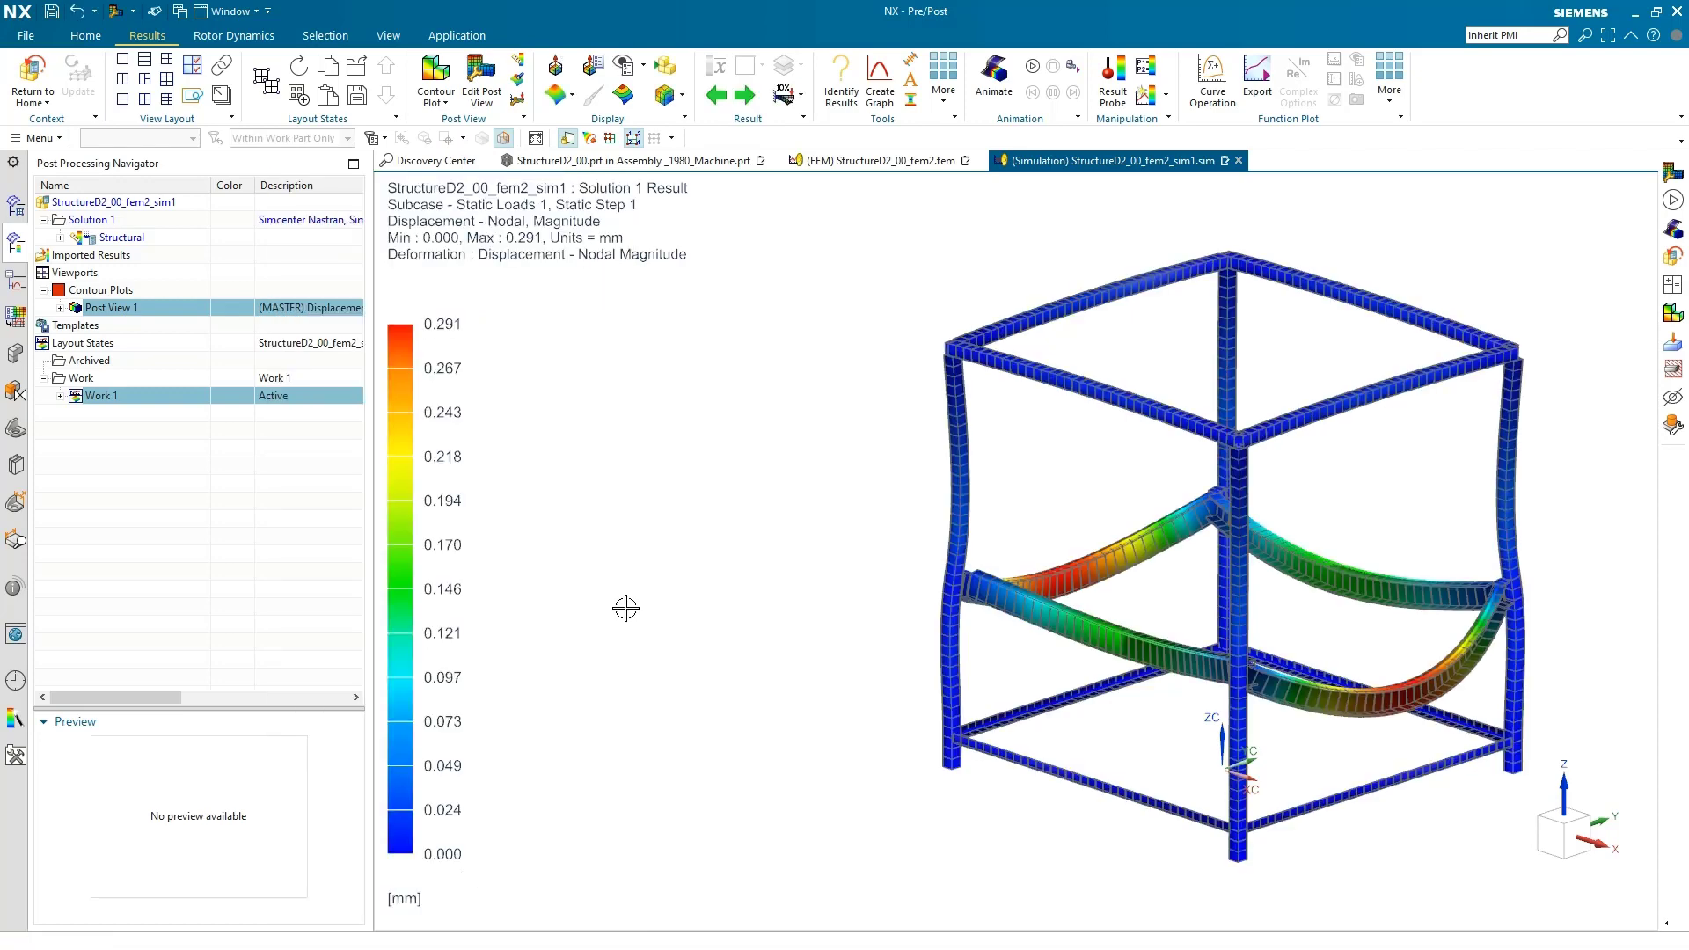
click(1032, 67)
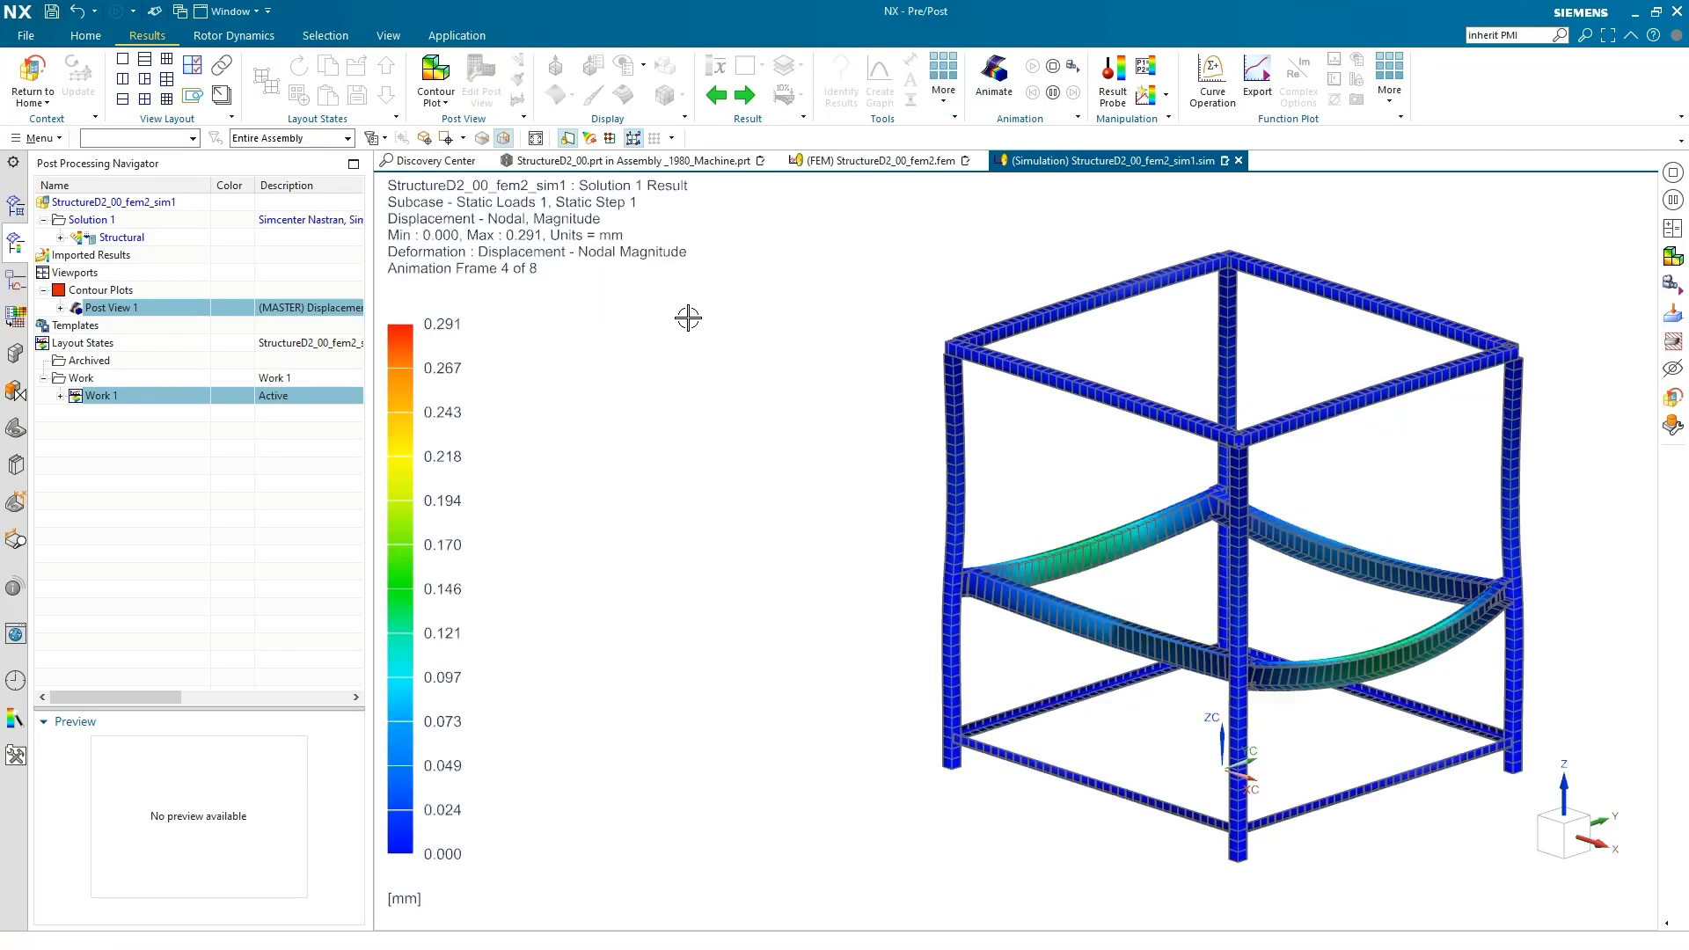
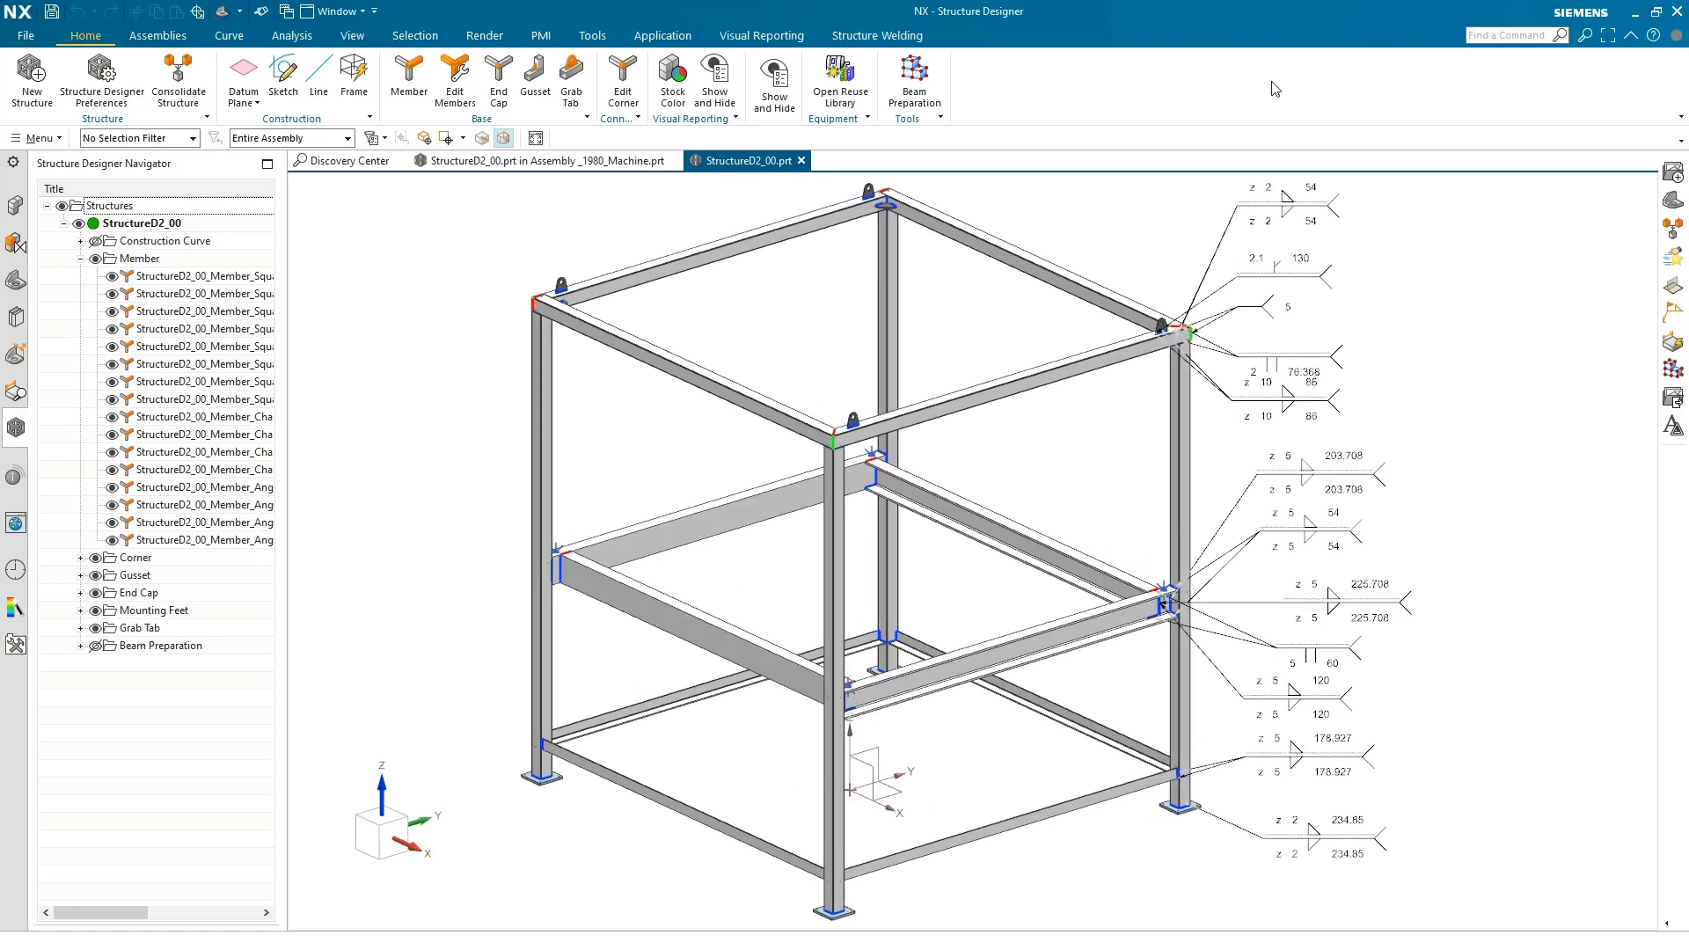
Highlight individual angle and channel members of StructureD2_00 to examine where they sit in the frame
click(207, 539)
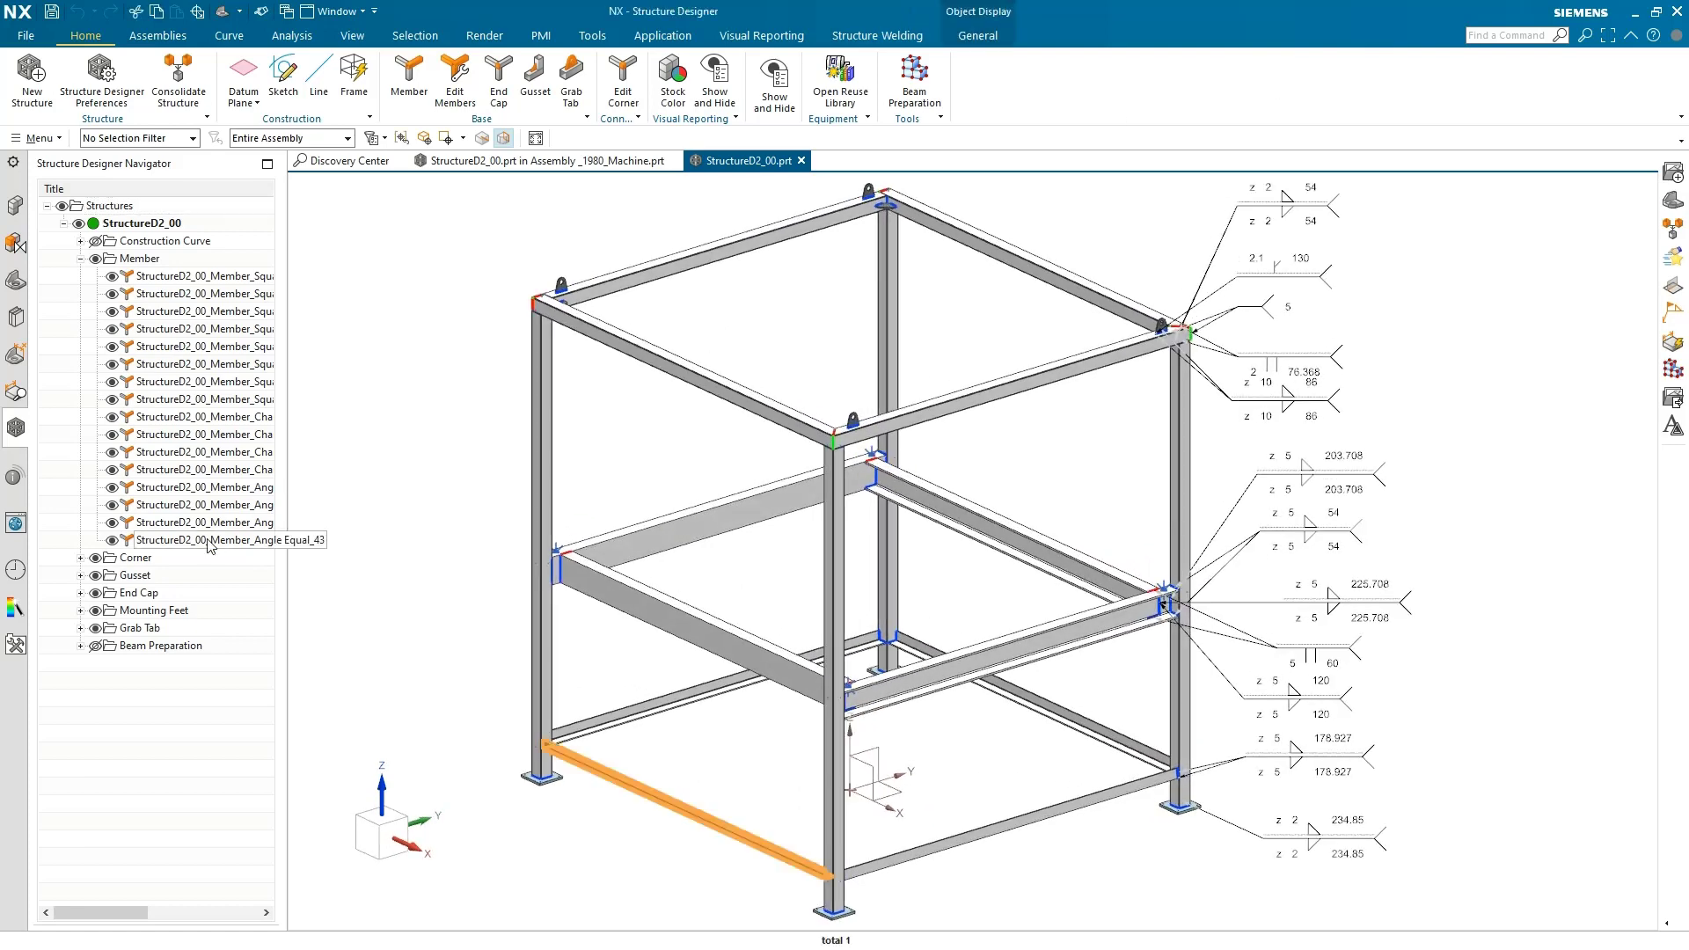
click(205, 489)
click(208, 472)
click(207, 453)
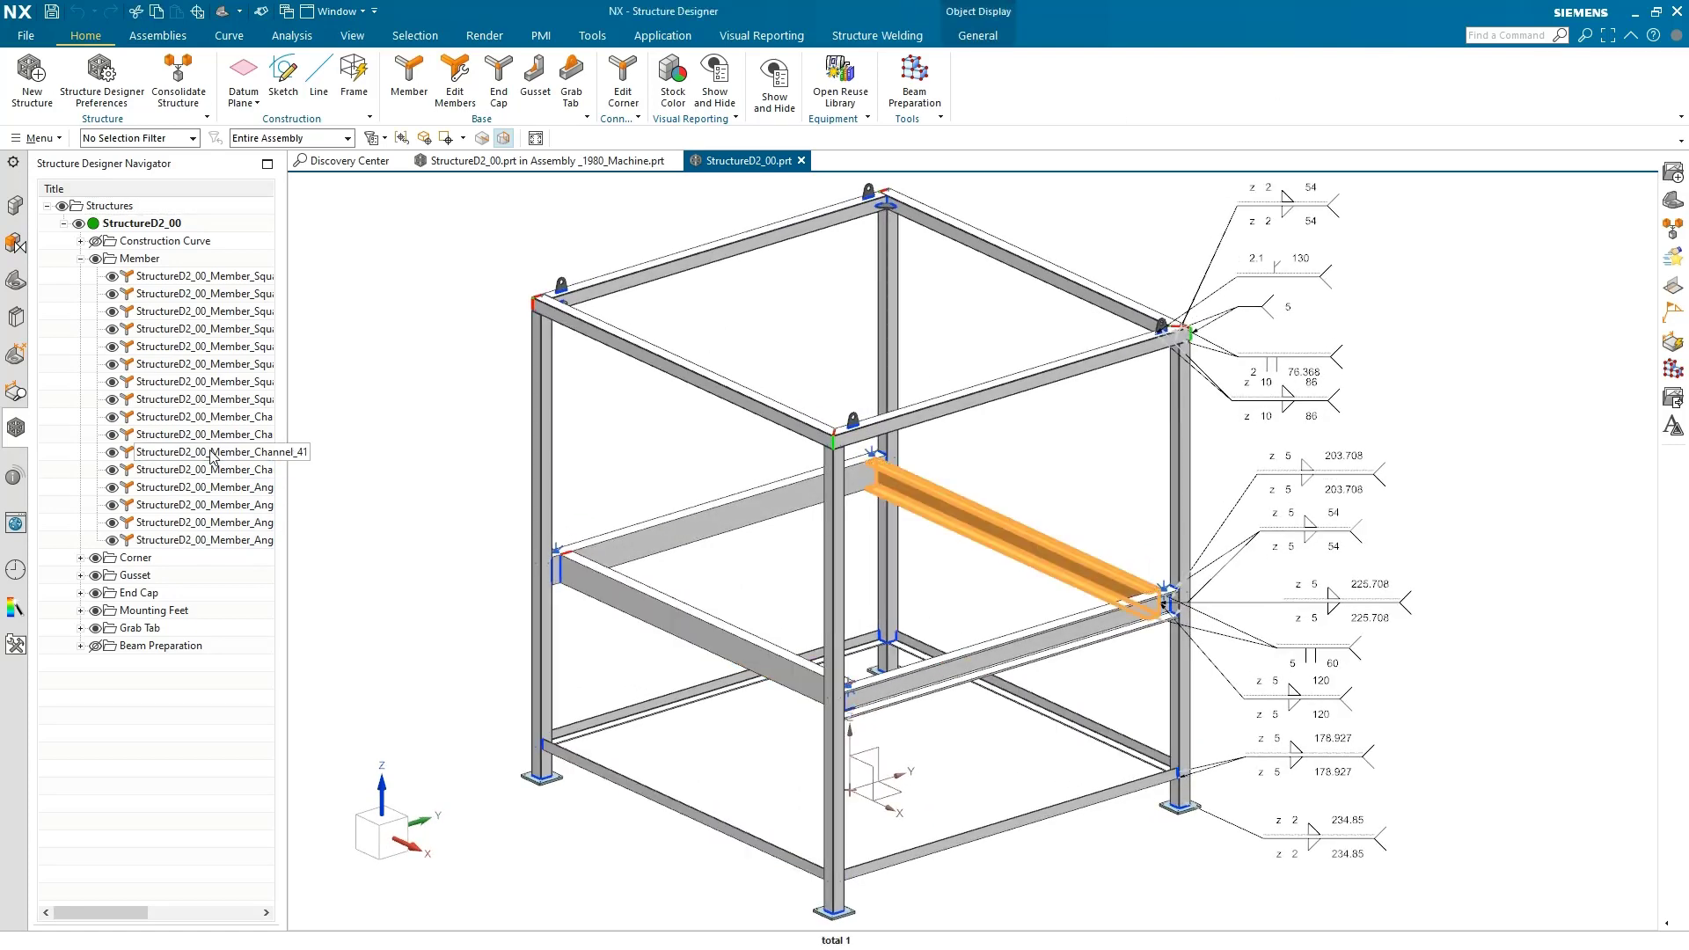
key(Escape)
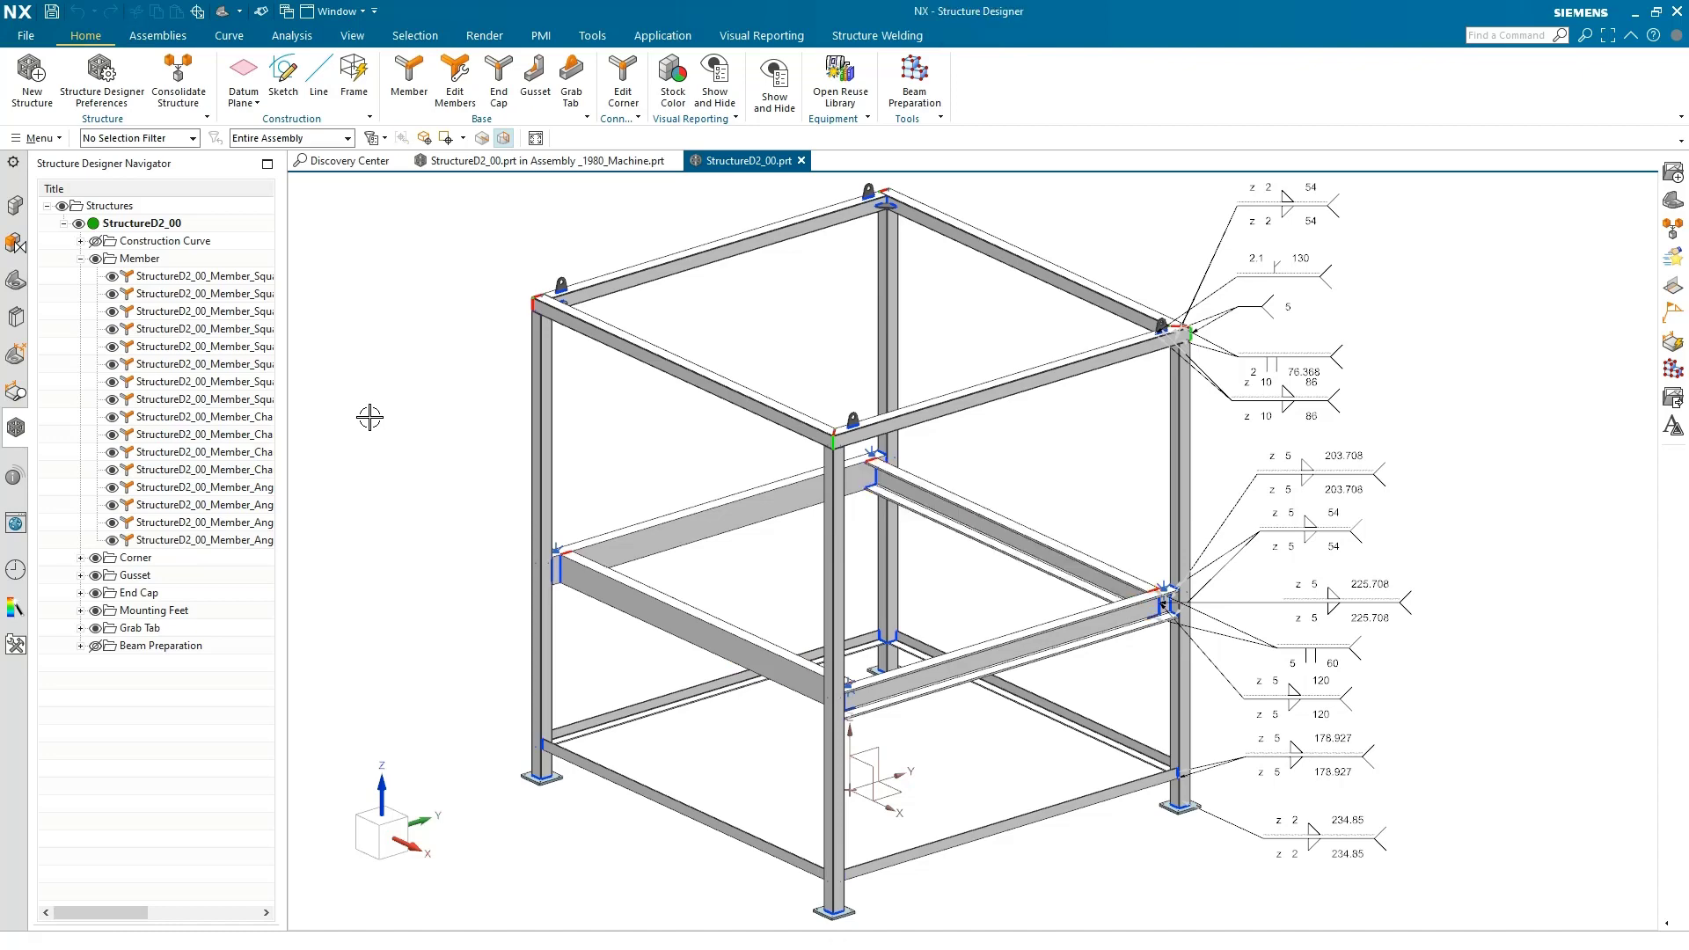
Consolidate the StructureD2_00 structure into a list named Cut List and expand its entries
click(176, 81)
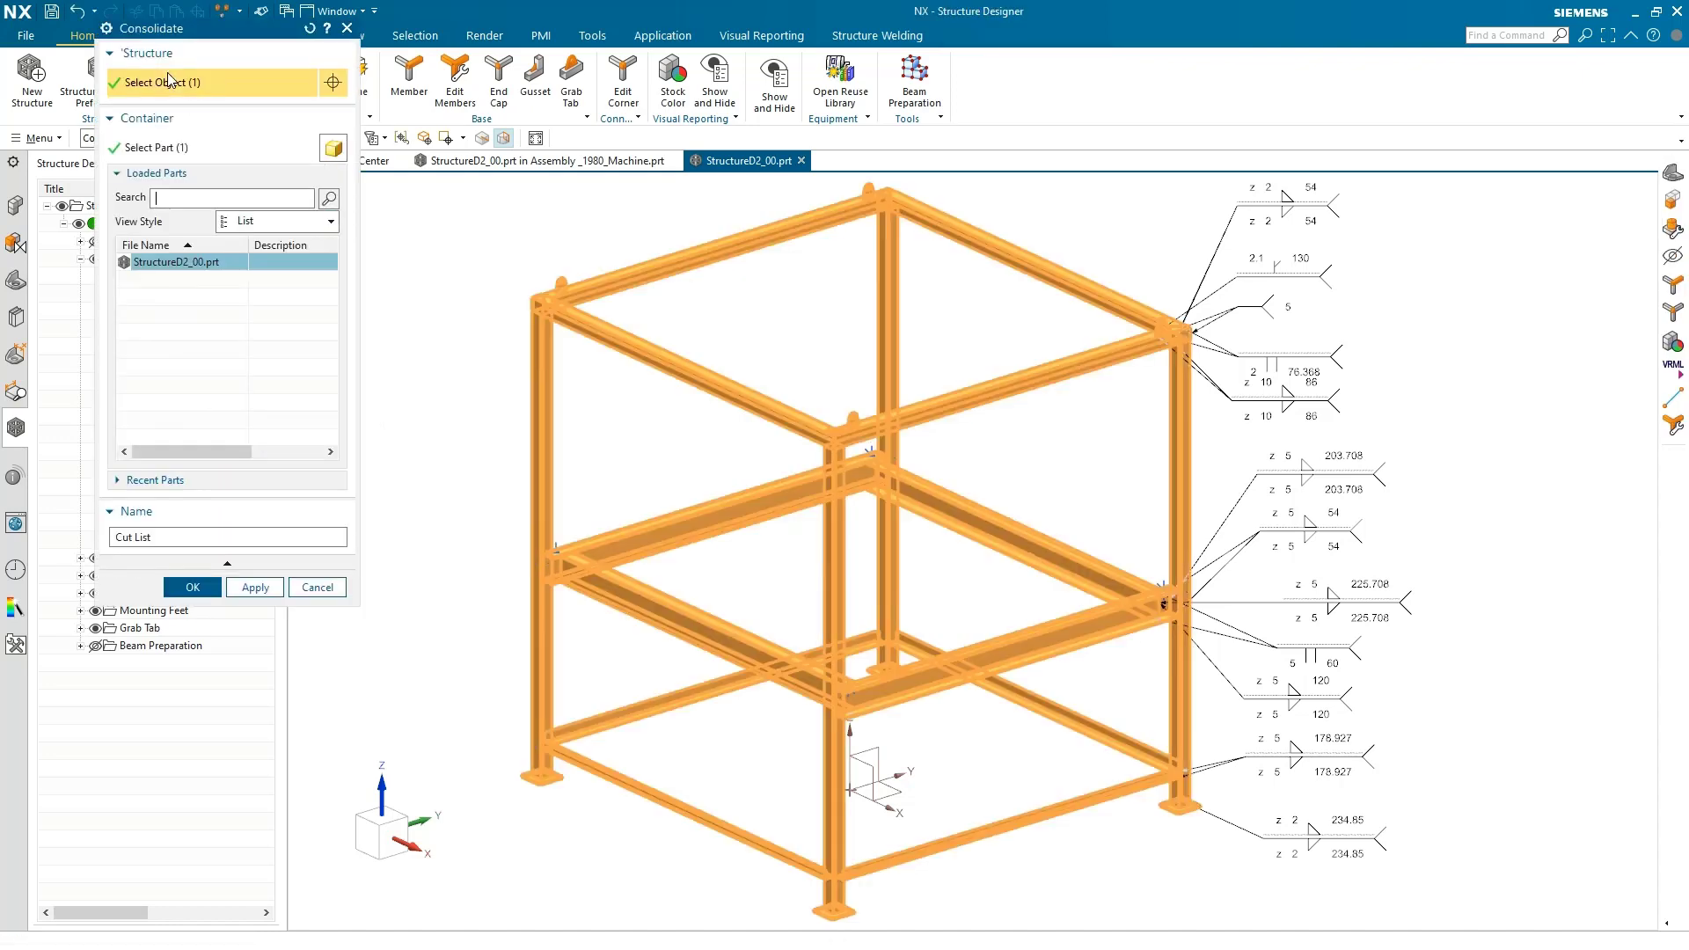
click(192, 587)
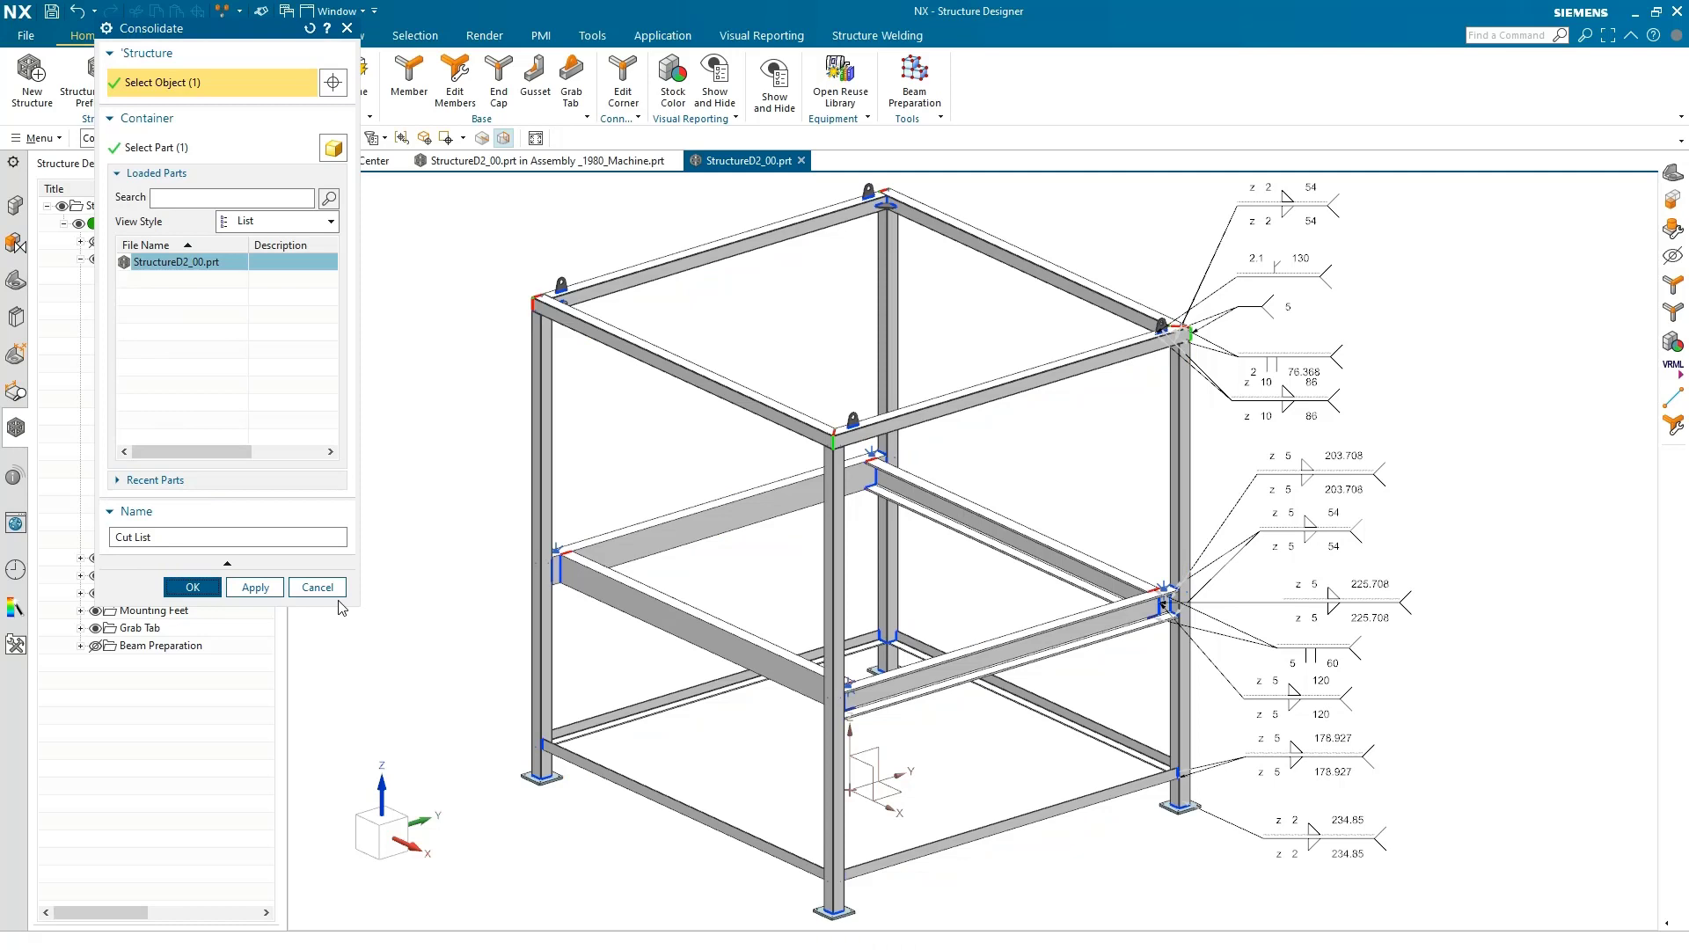
click(80, 664)
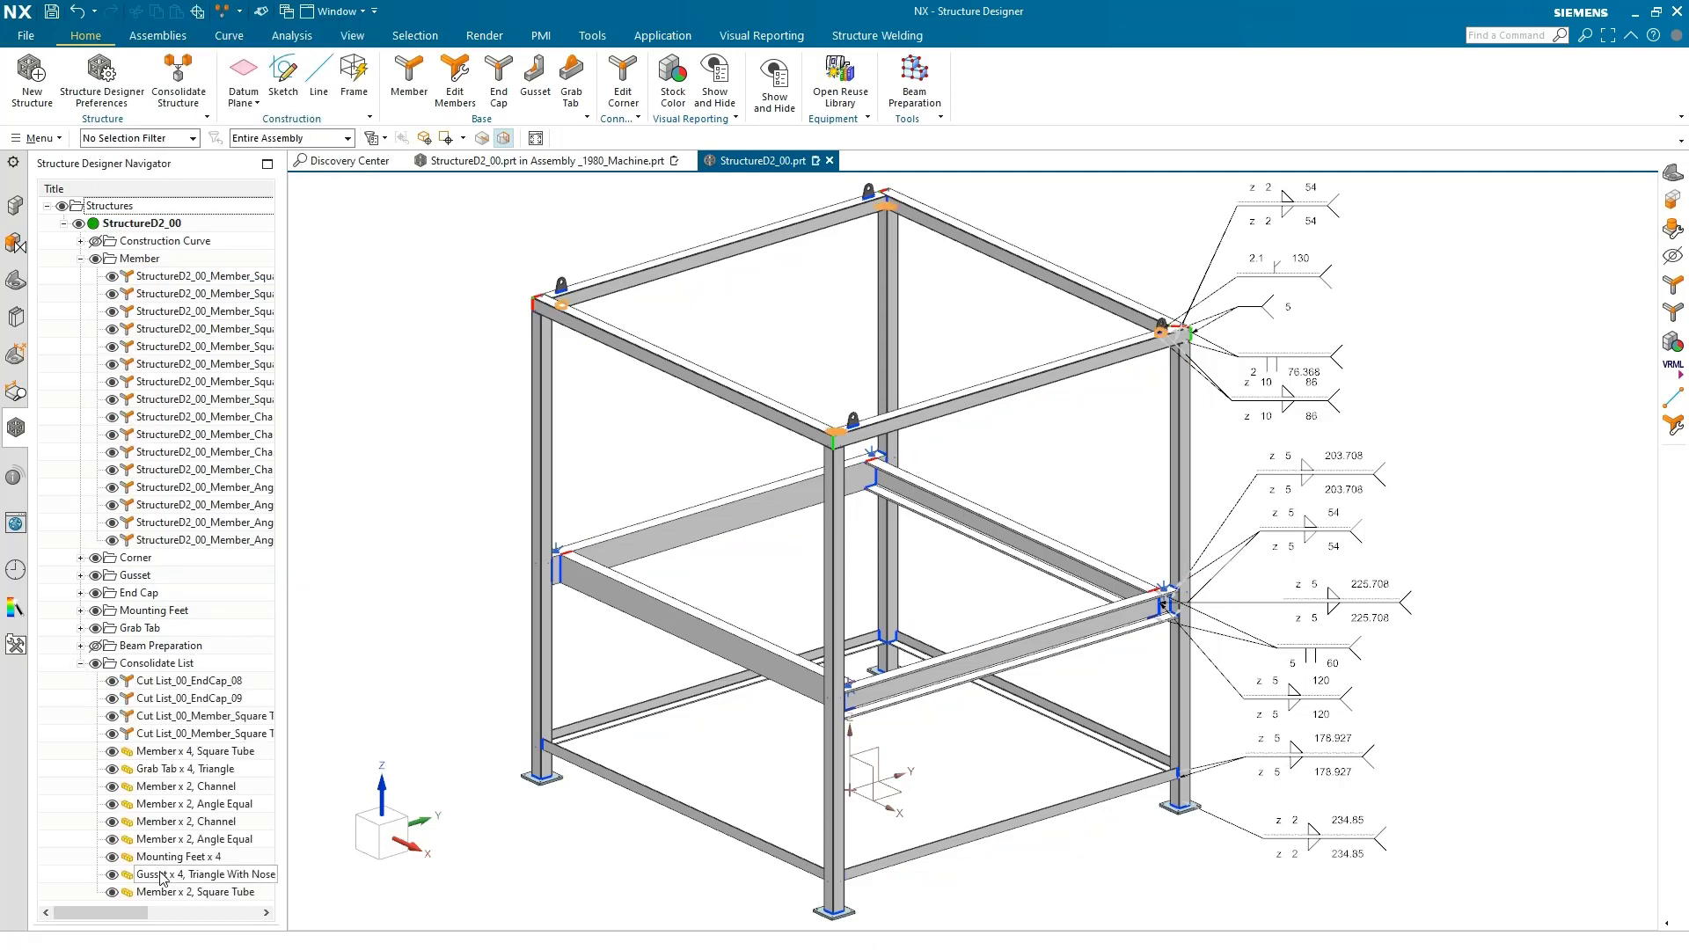
Examine which frame members are grouped under the consolidated Angle Equal and Channel entries
click(194, 837)
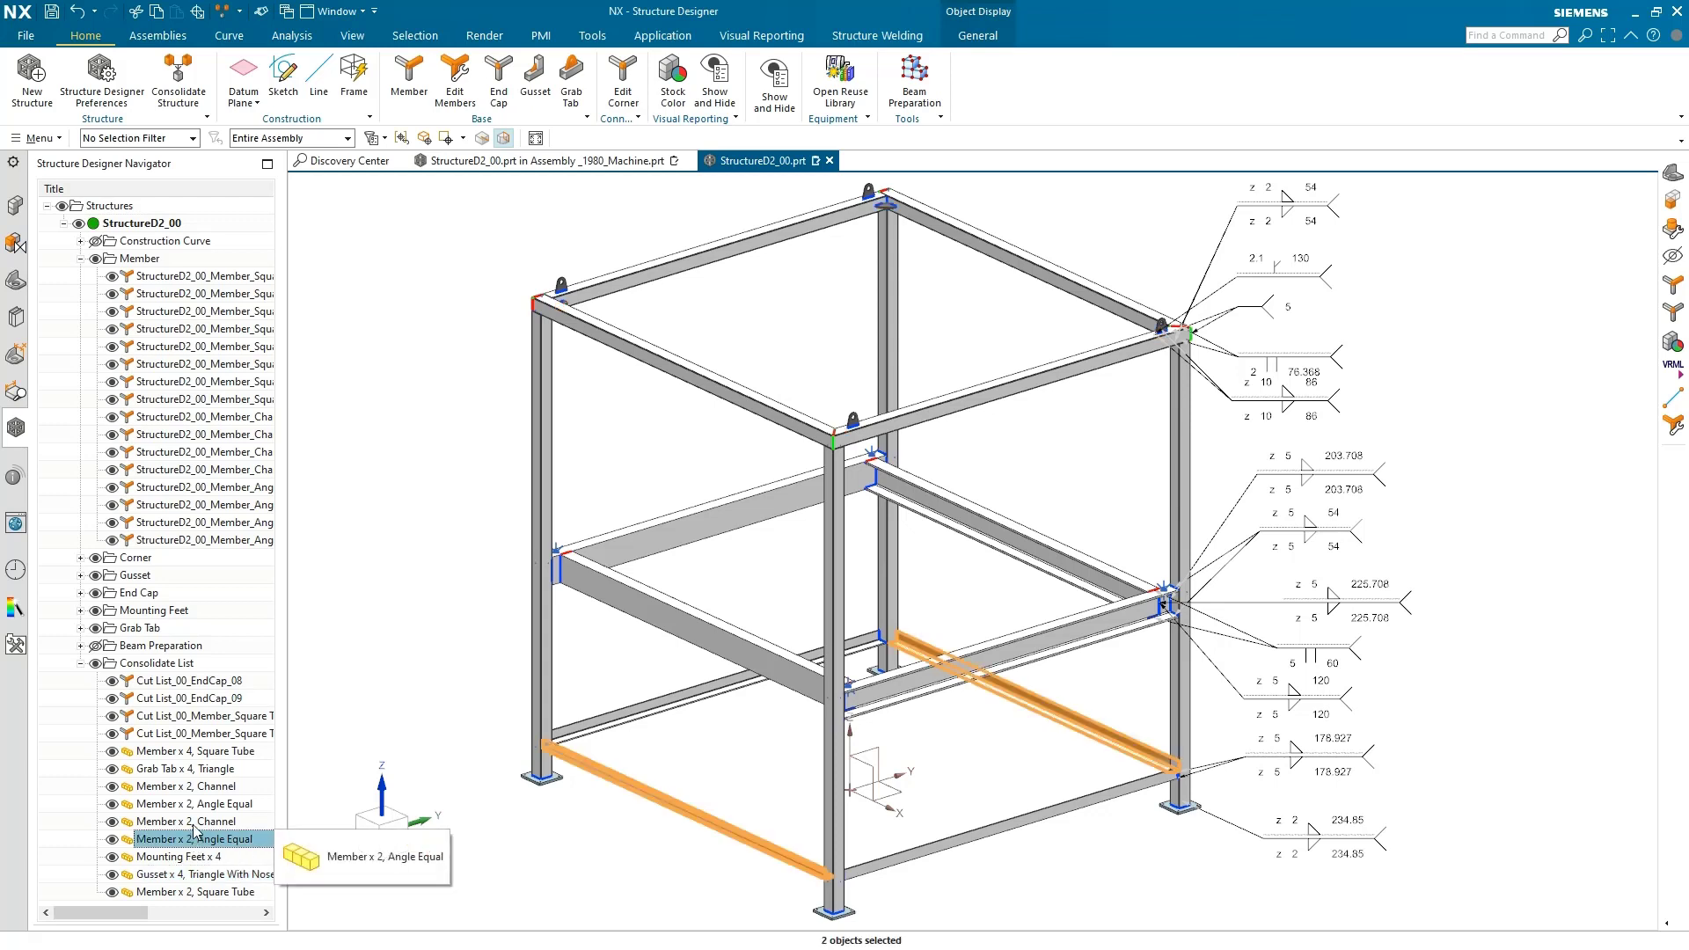
click(201, 822)
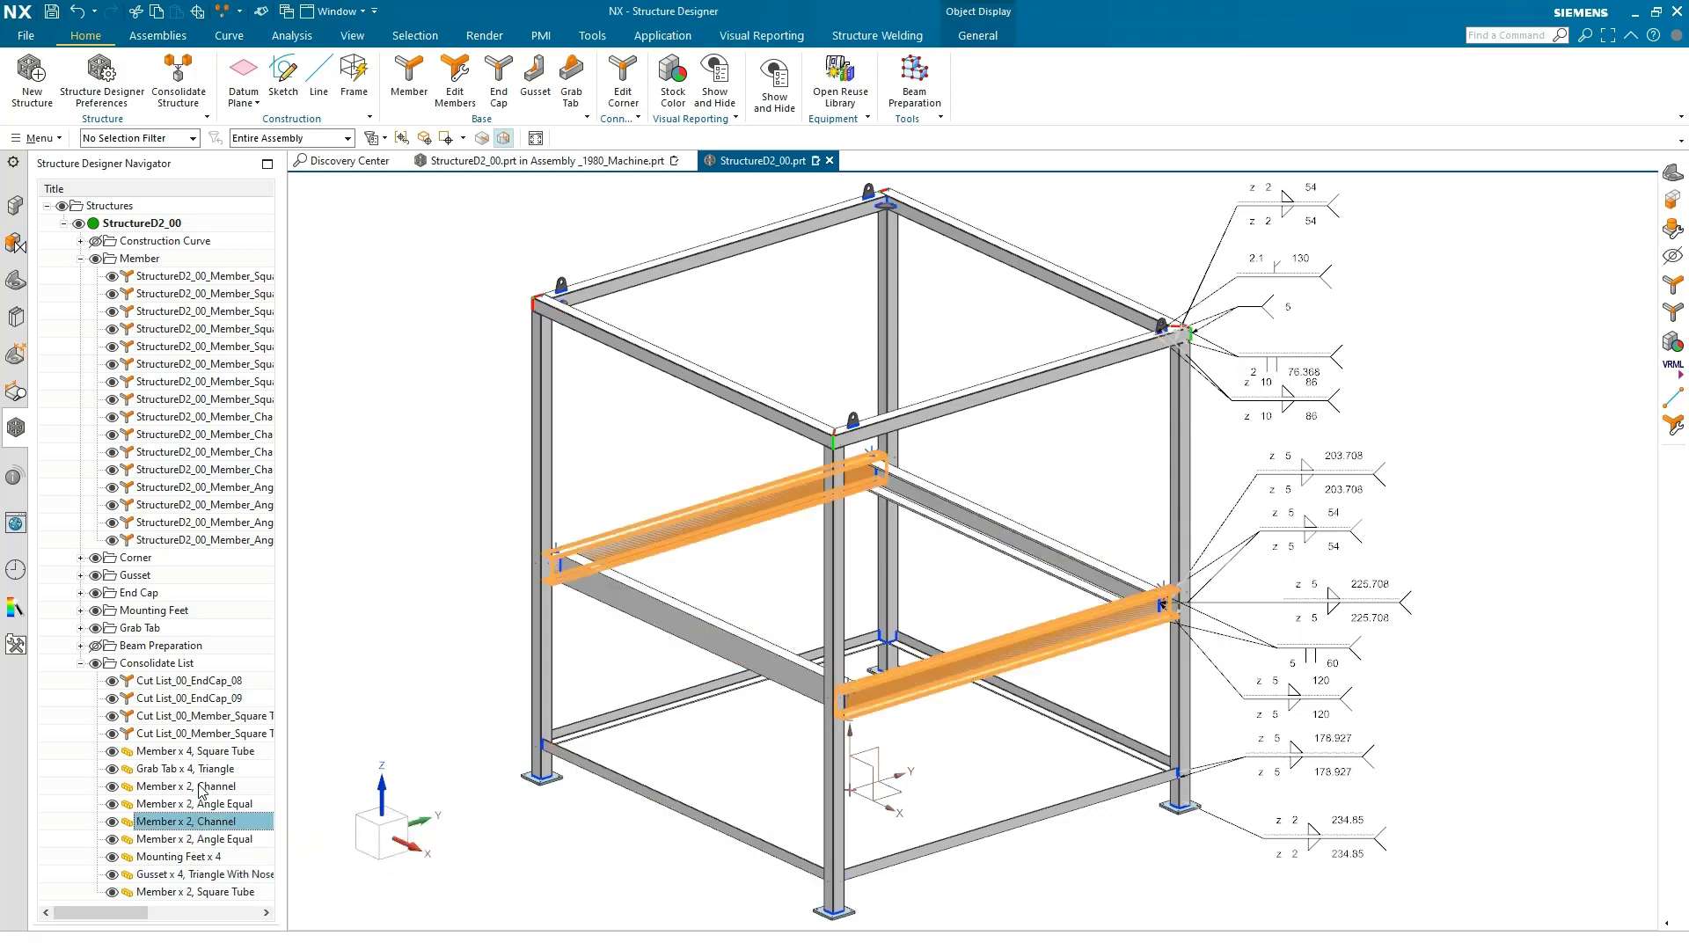
click(199, 804)
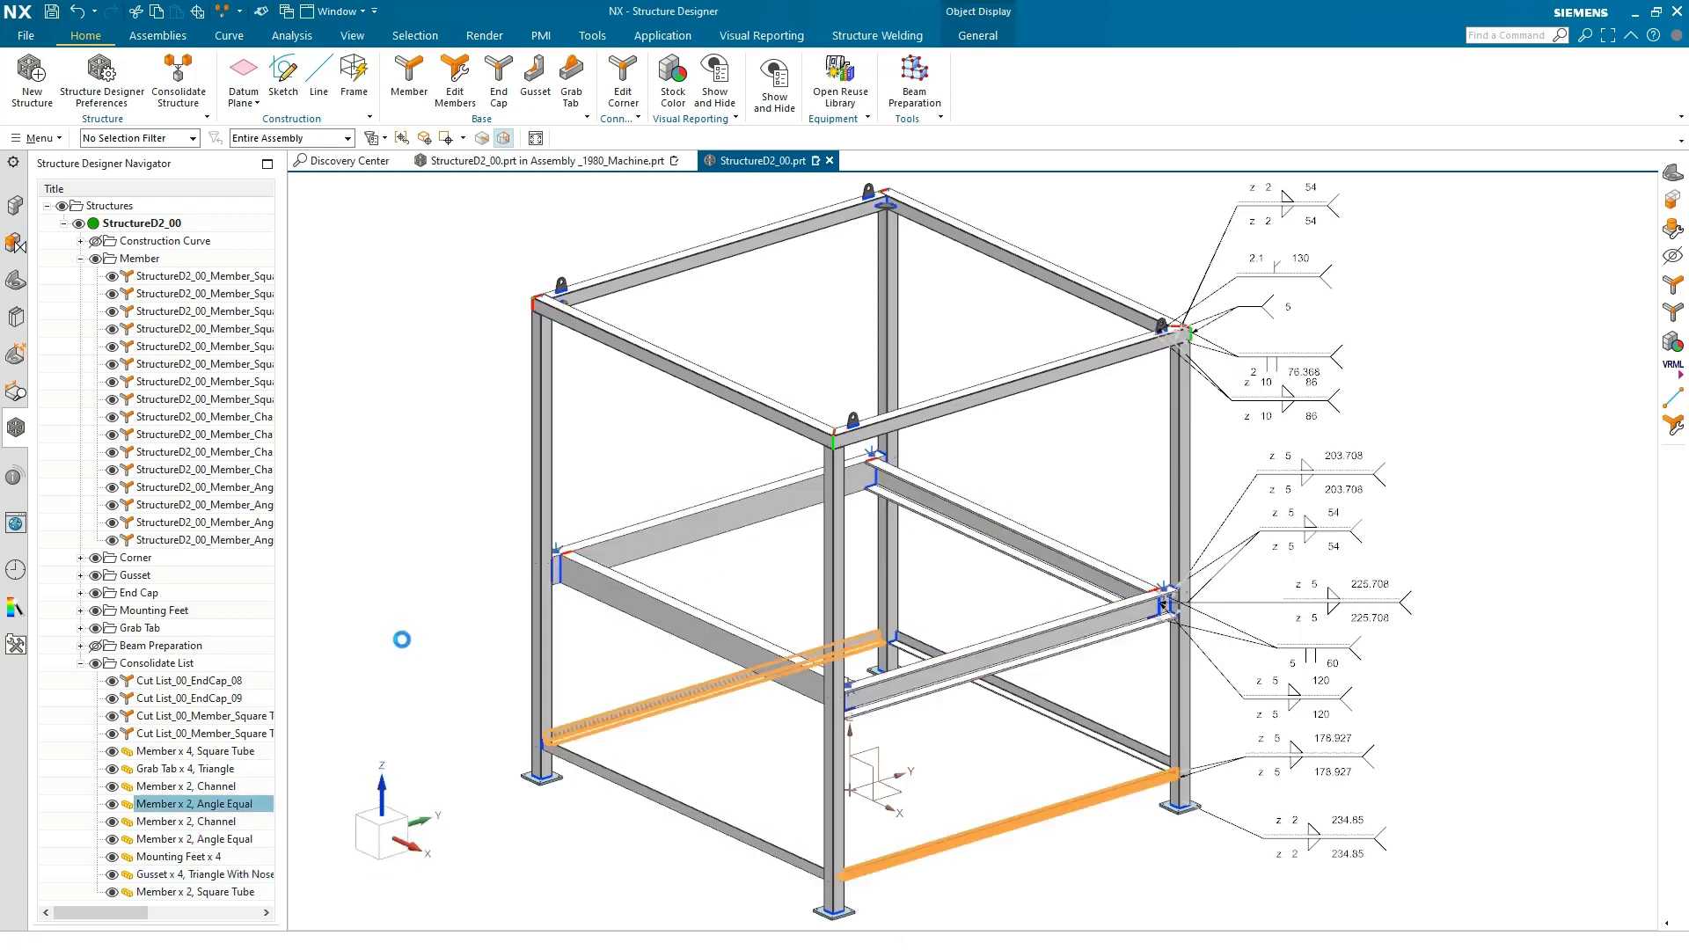
click(402, 640)
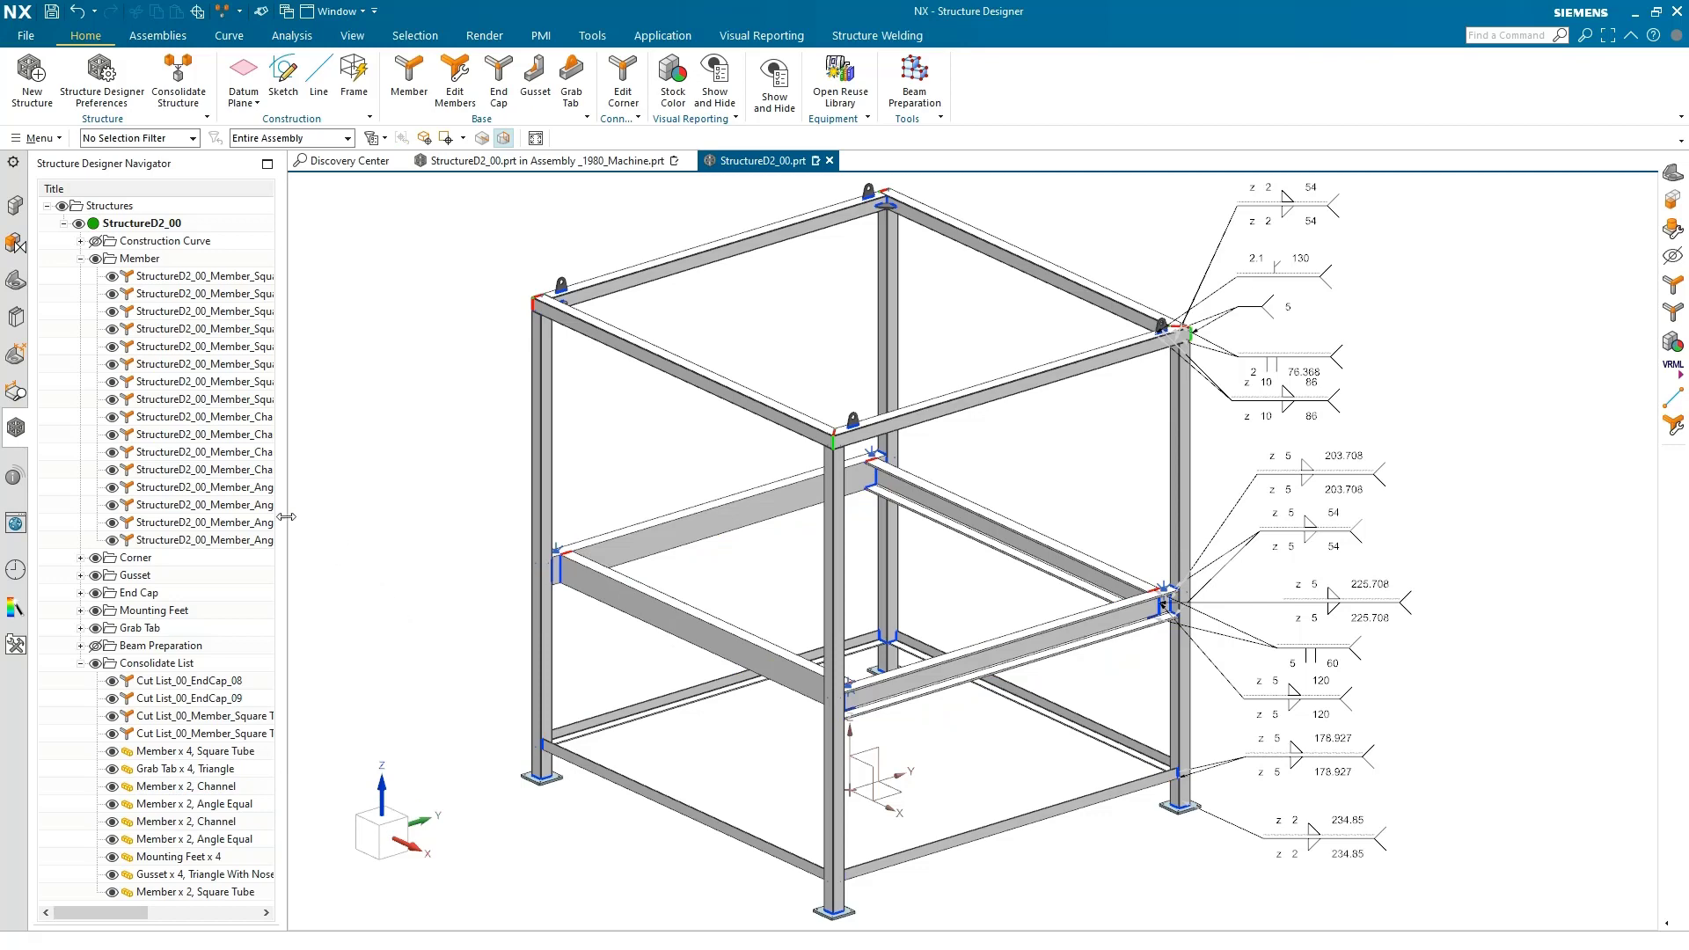
Make StructureD2_00_Member_Channel_43 the work part and switch to the Modeling application
click(236, 476)
right_click(234, 473)
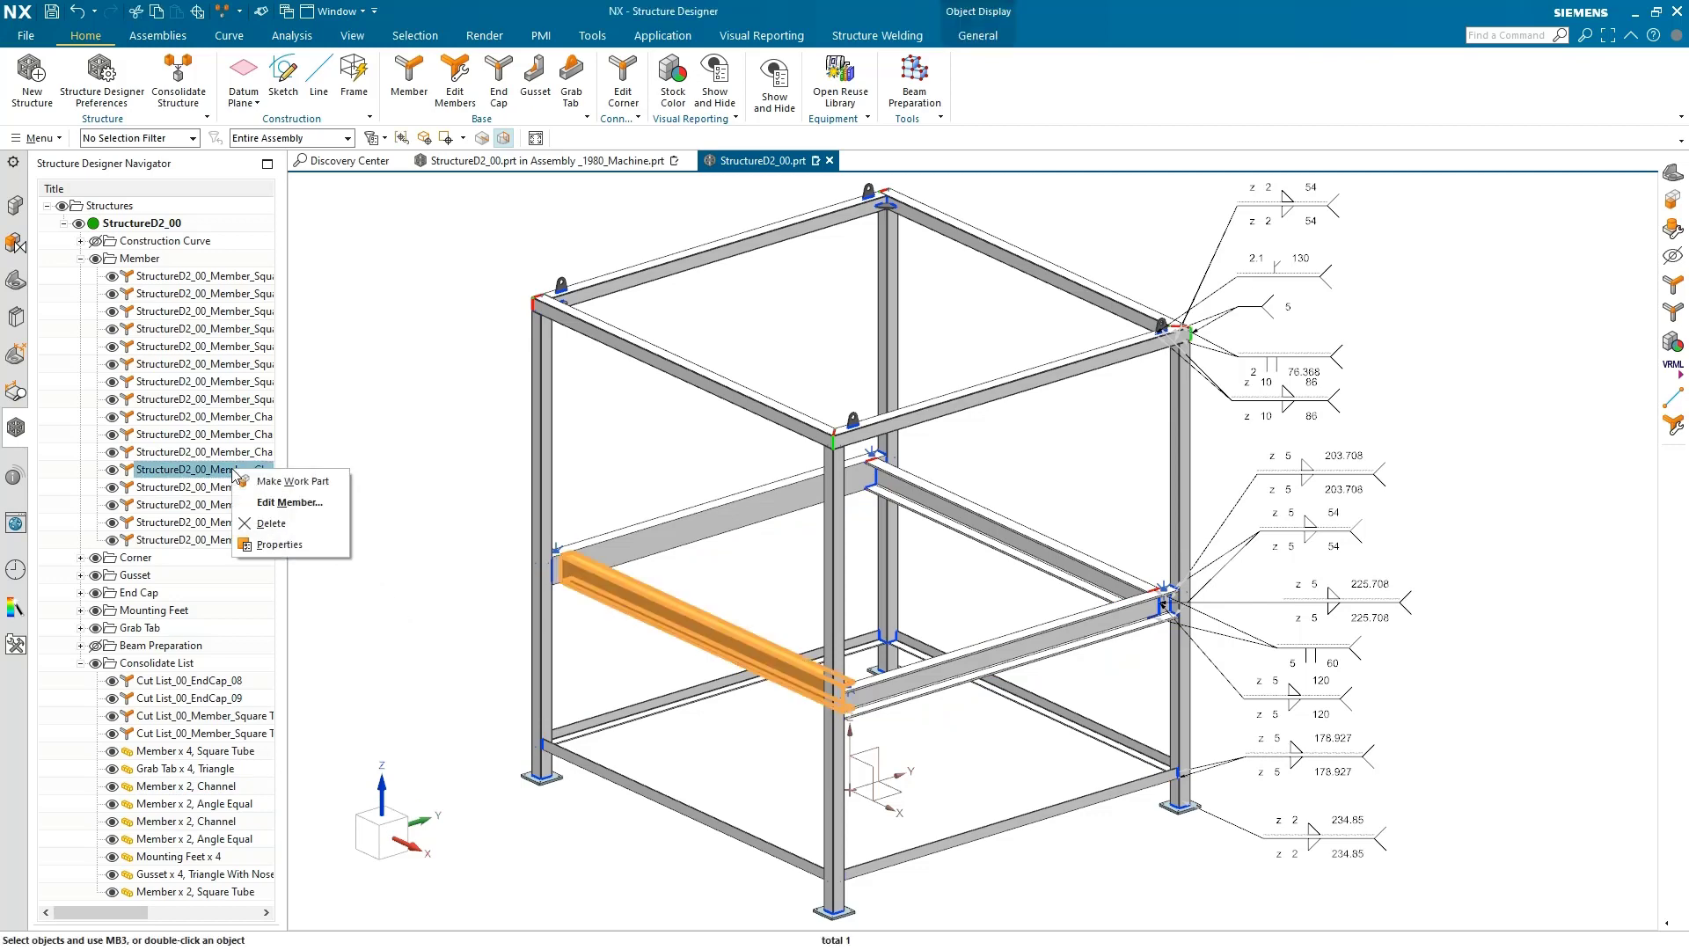
click(283, 482)
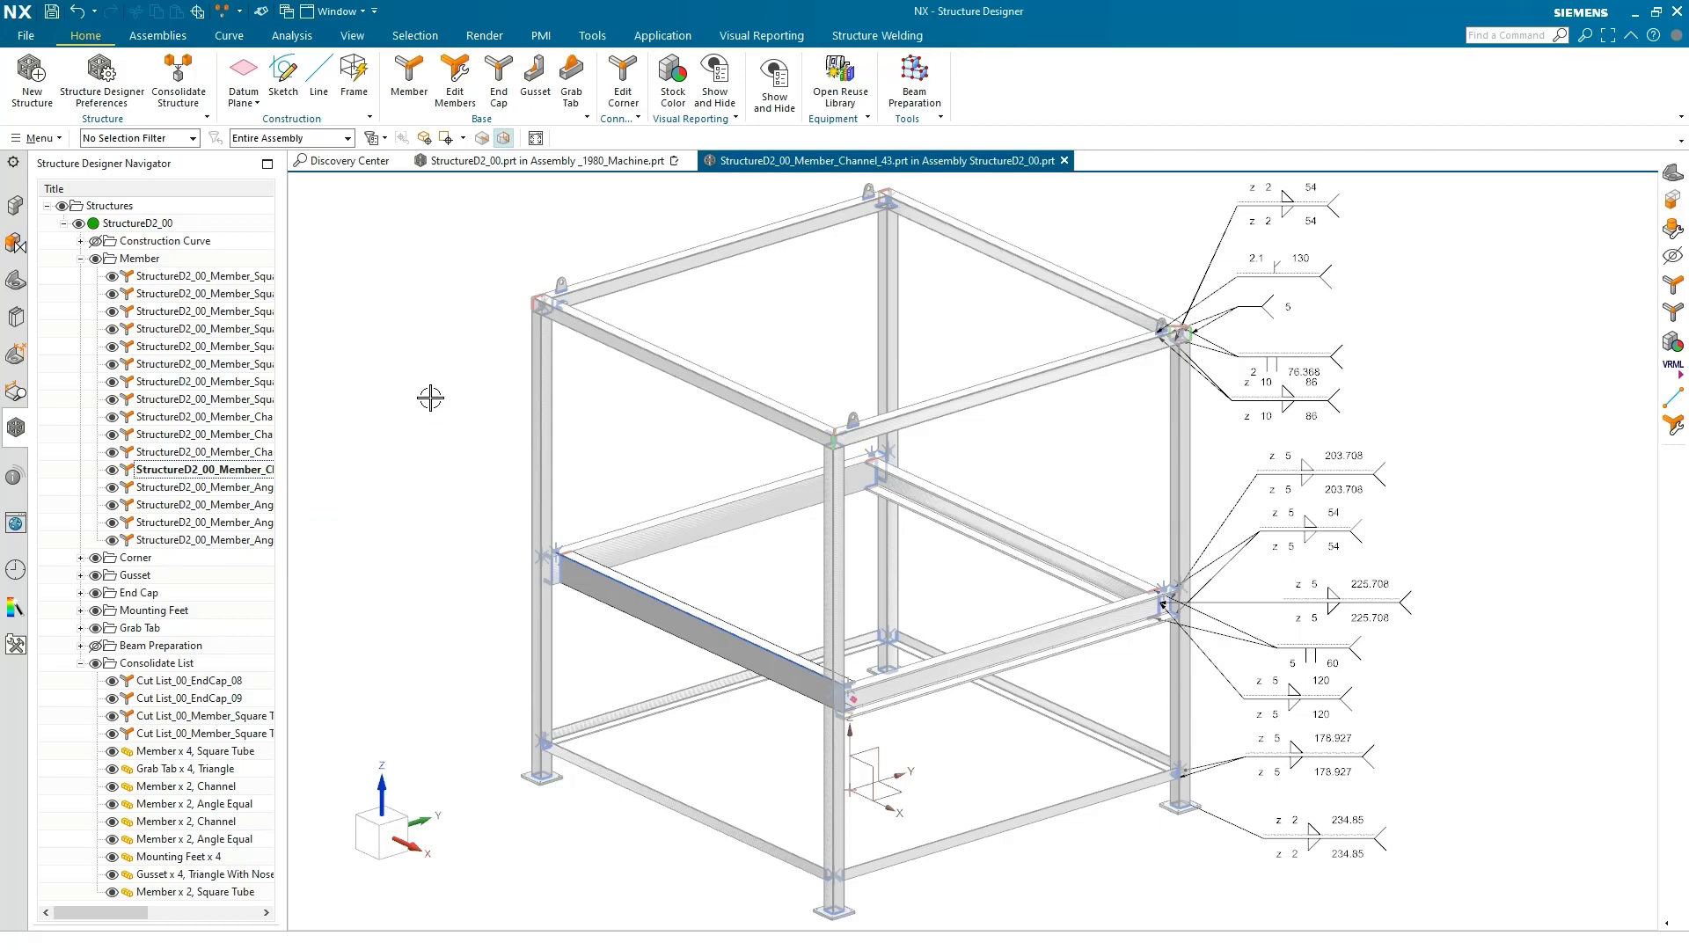
click(662, 35)
click(34, 79)
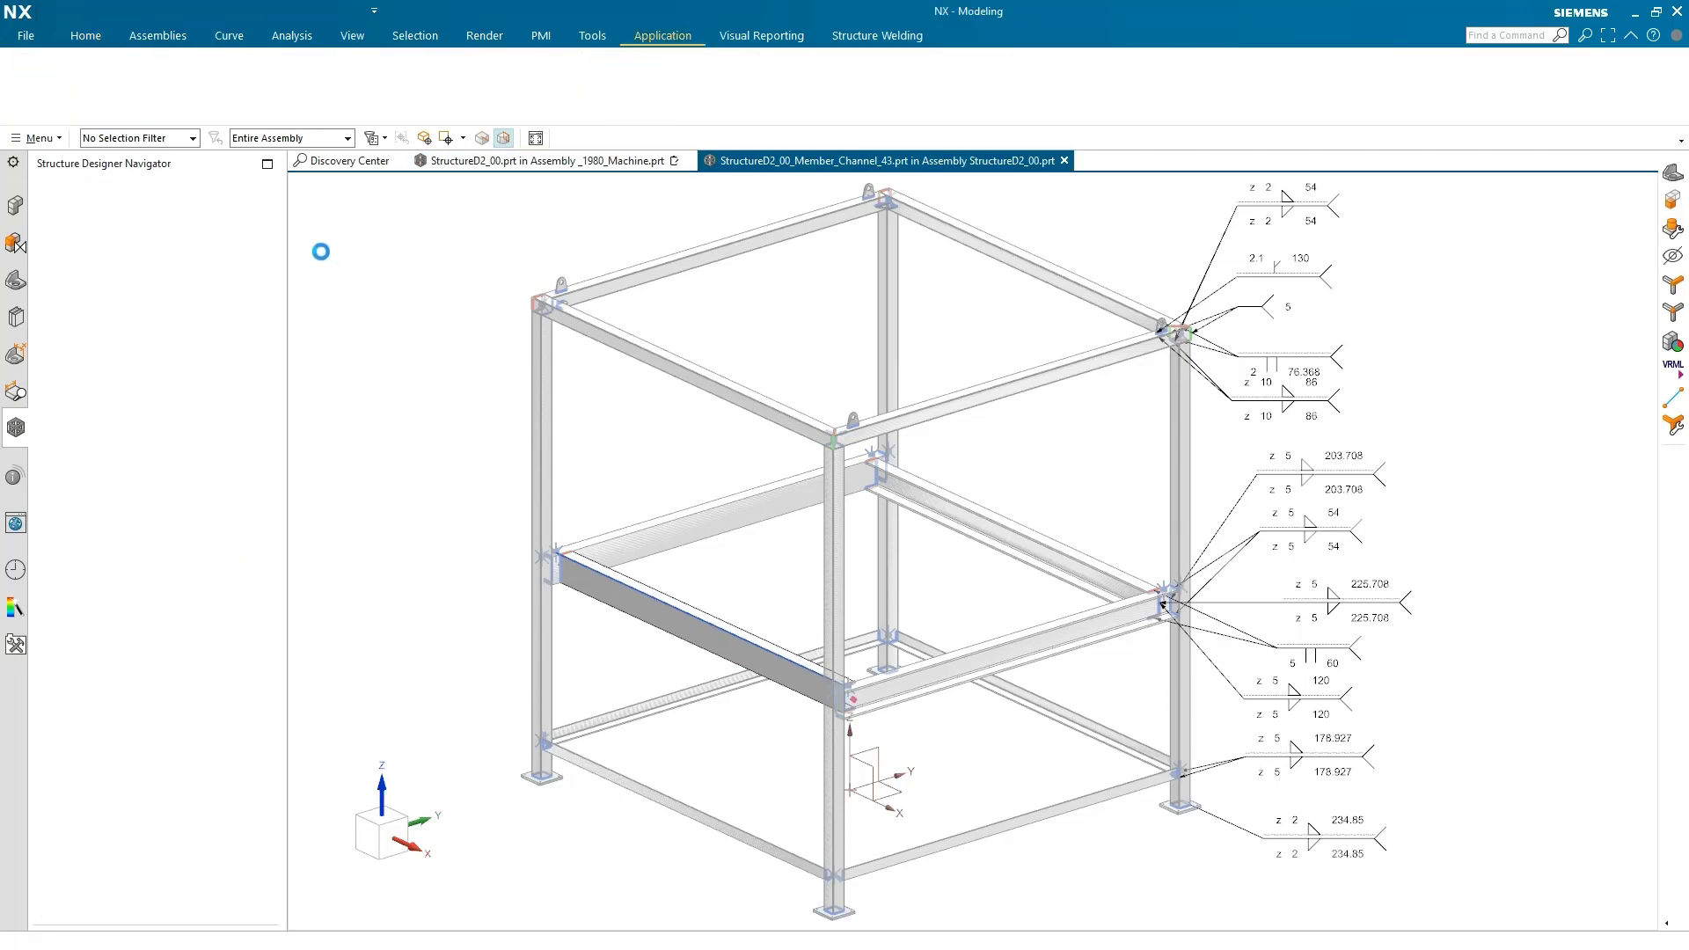
Cut four simple holes, 15 mm in diameter and 50 mm deep, along the channel member's upper flange
middle_drag(358, 257, 358, 259)
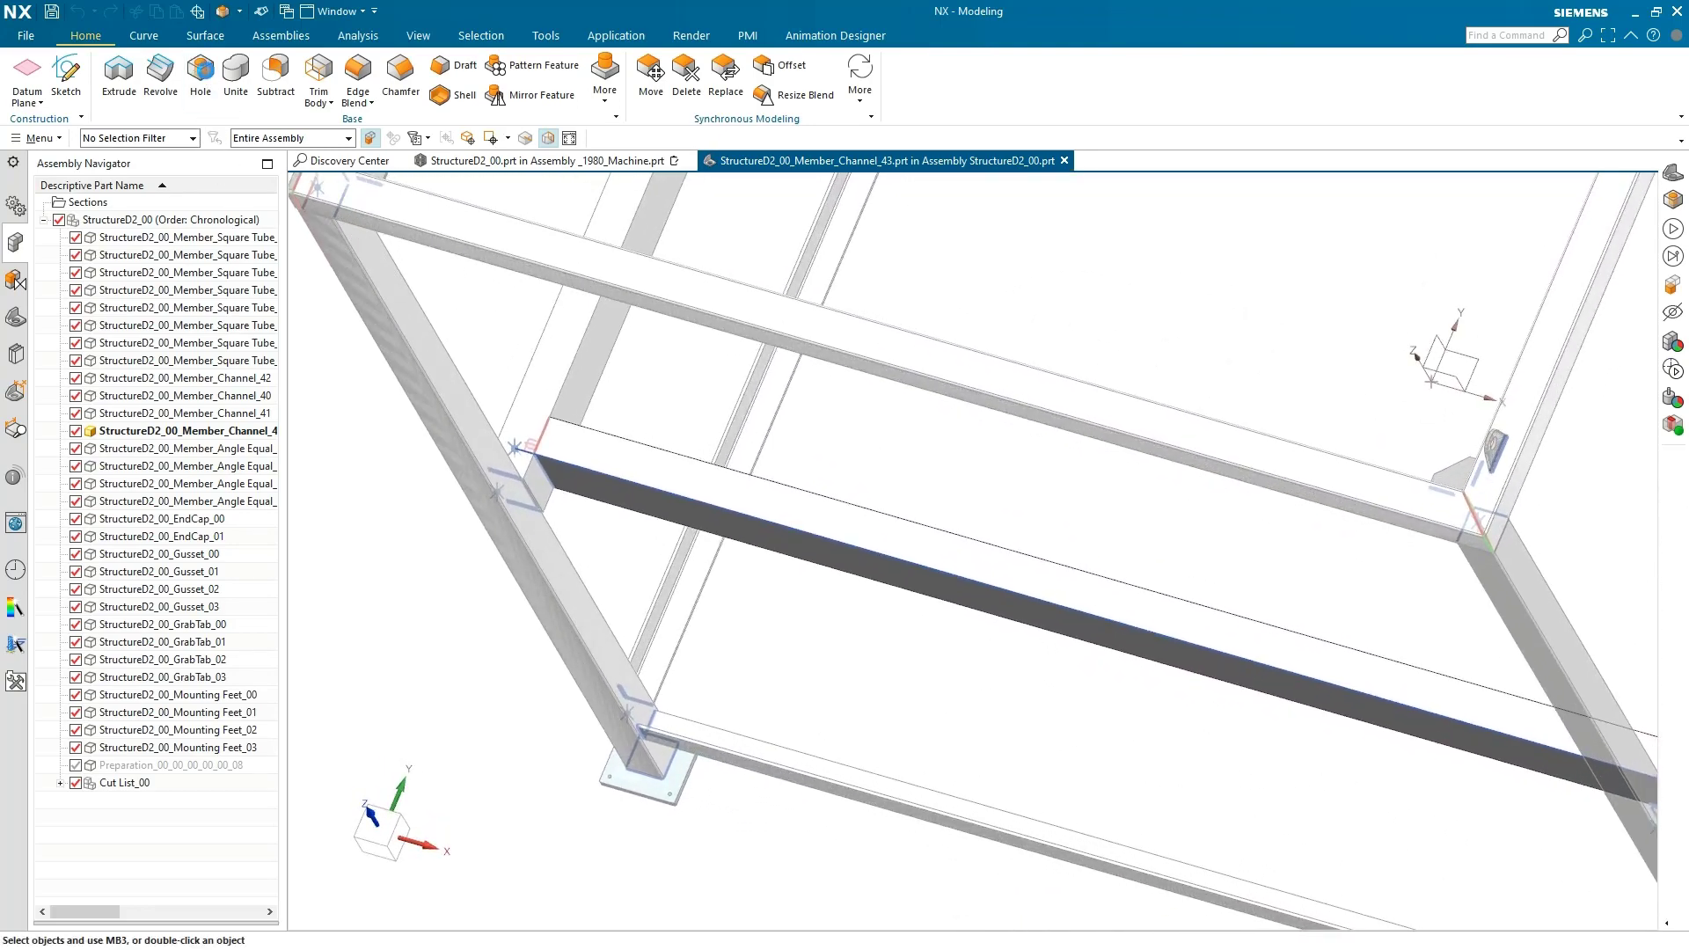
click(200, 70)
click(749, 497)
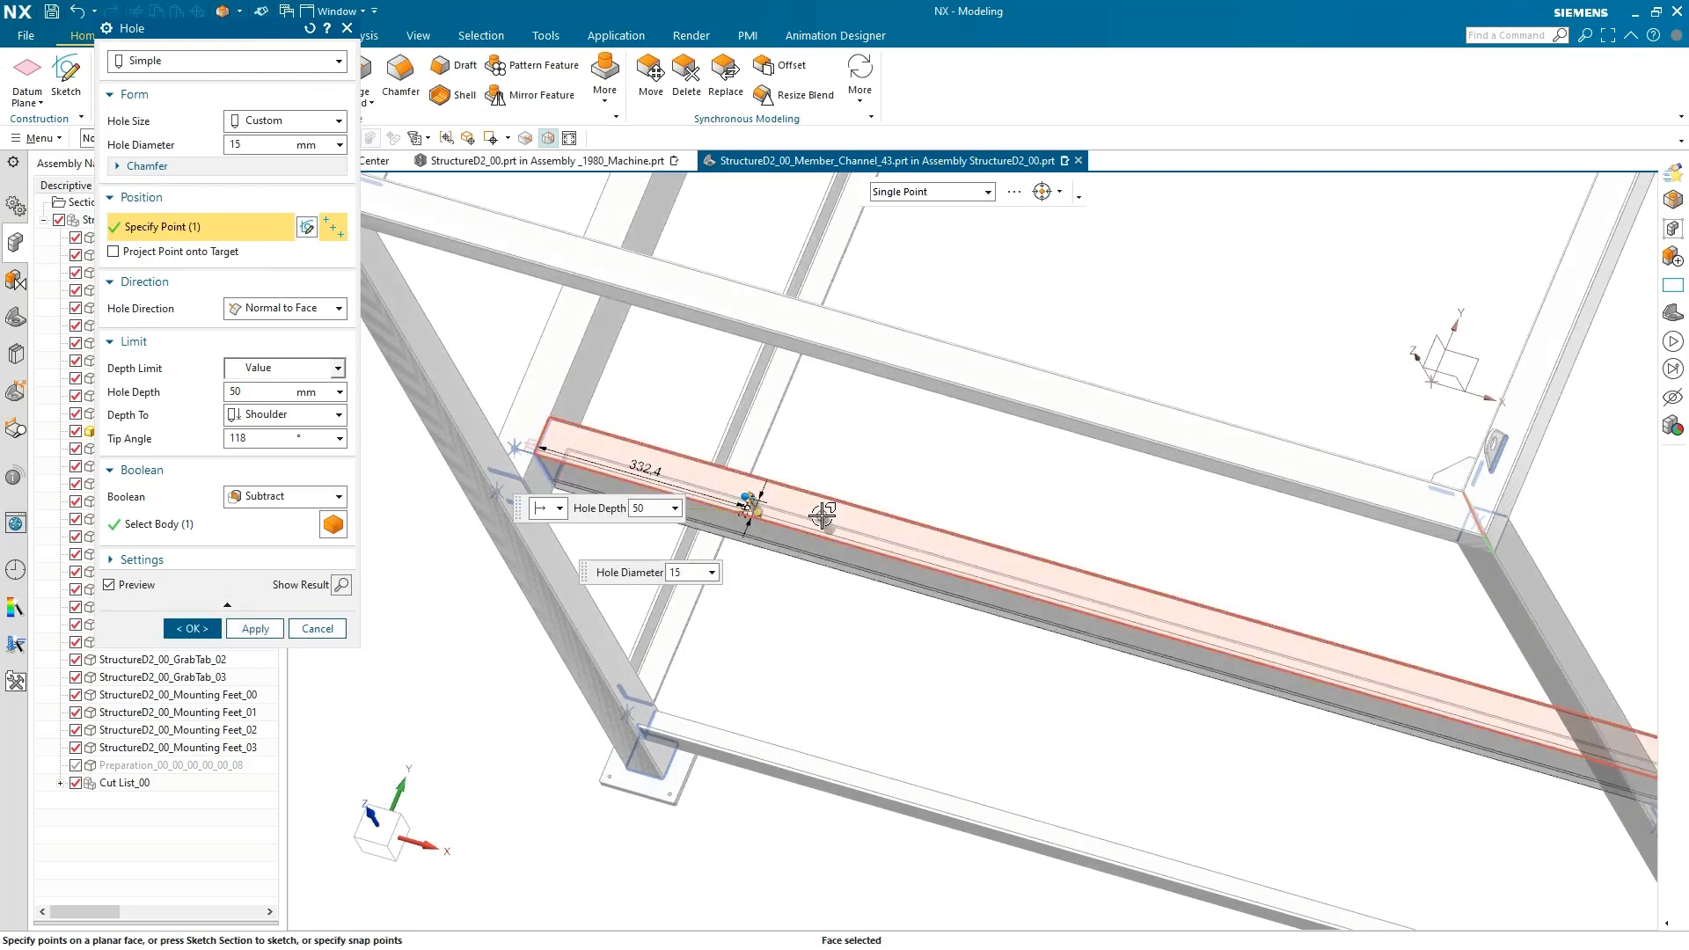
click(1312, 660)
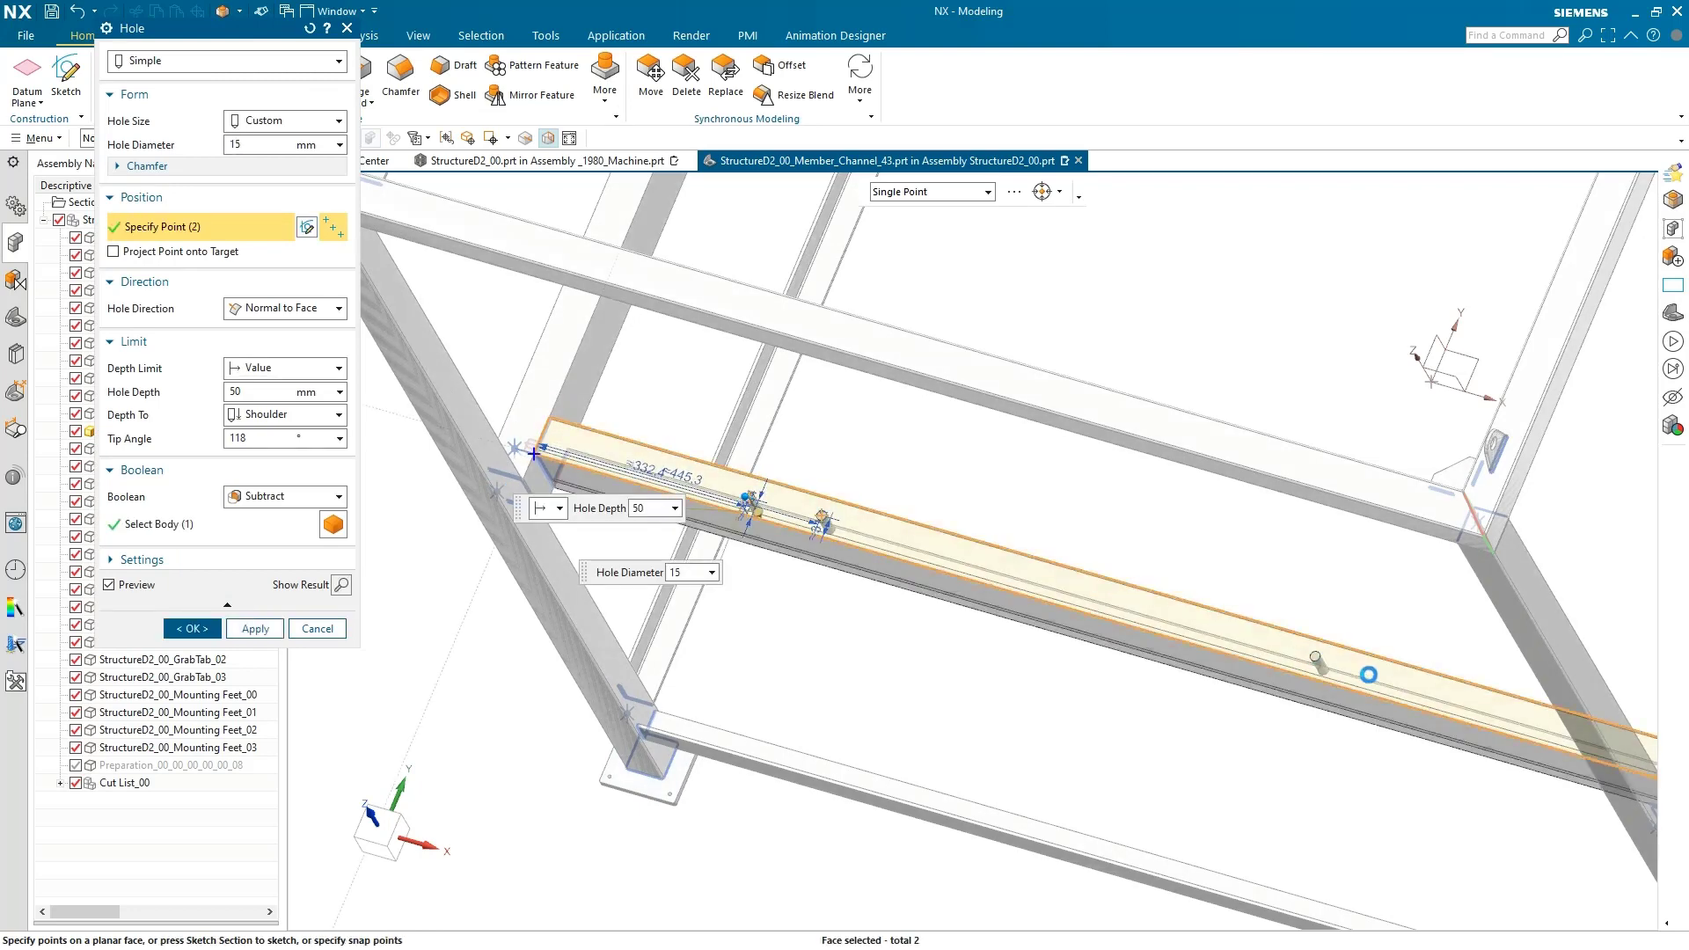
click(1398, 682)
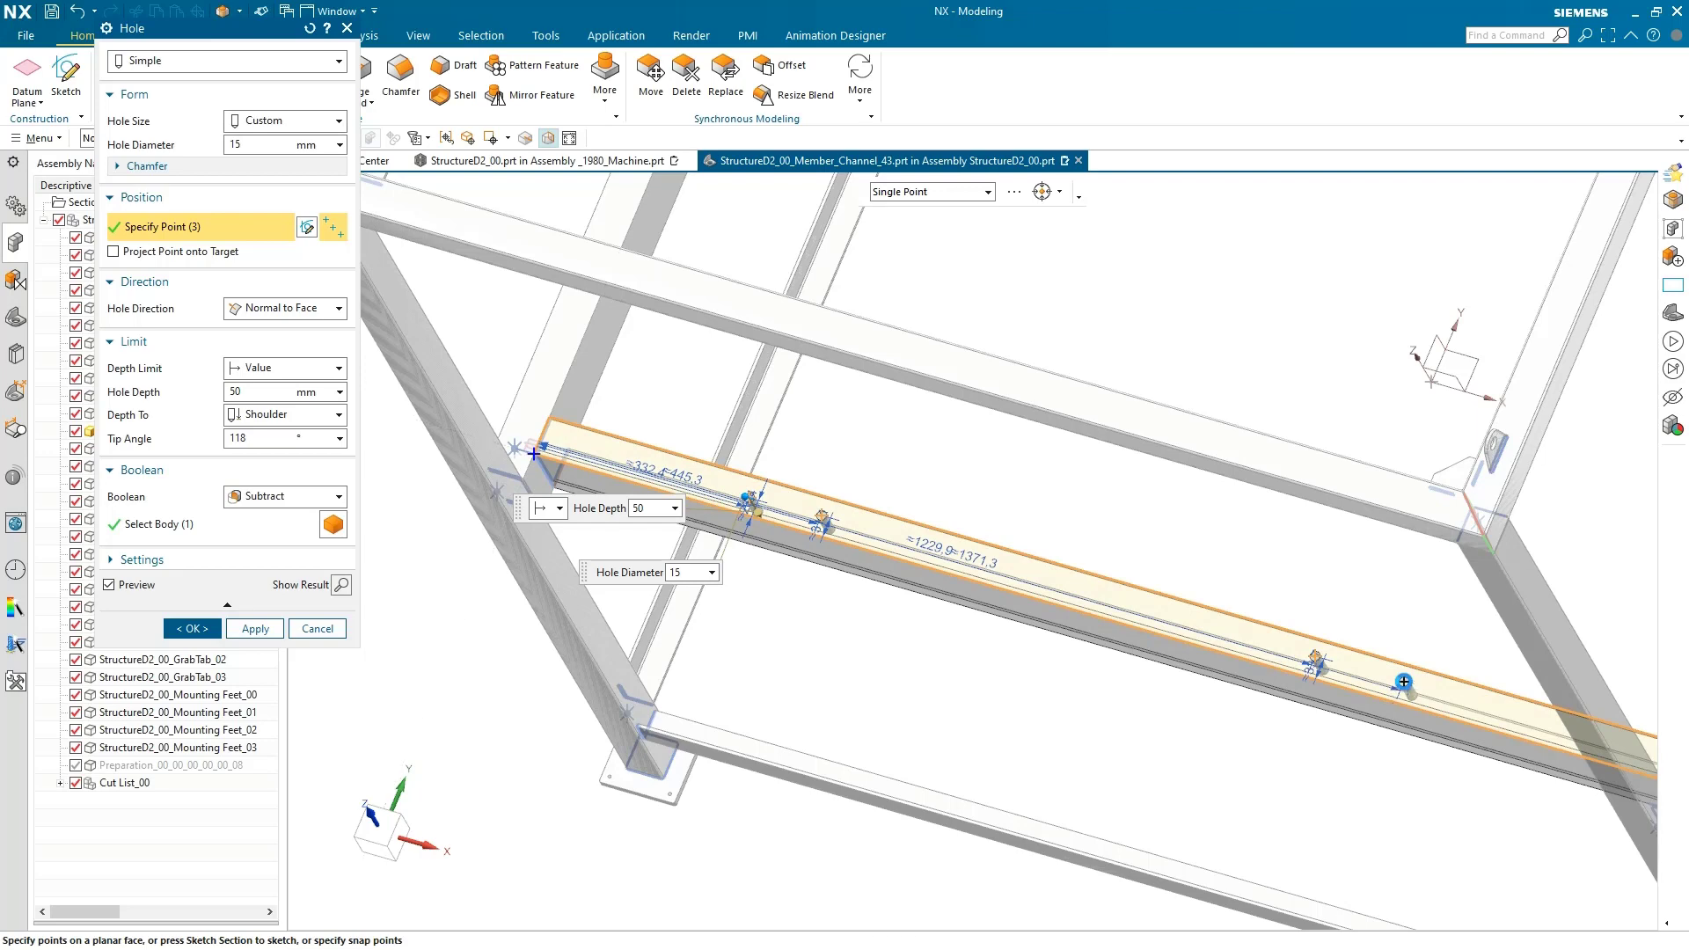
click(255, 628)
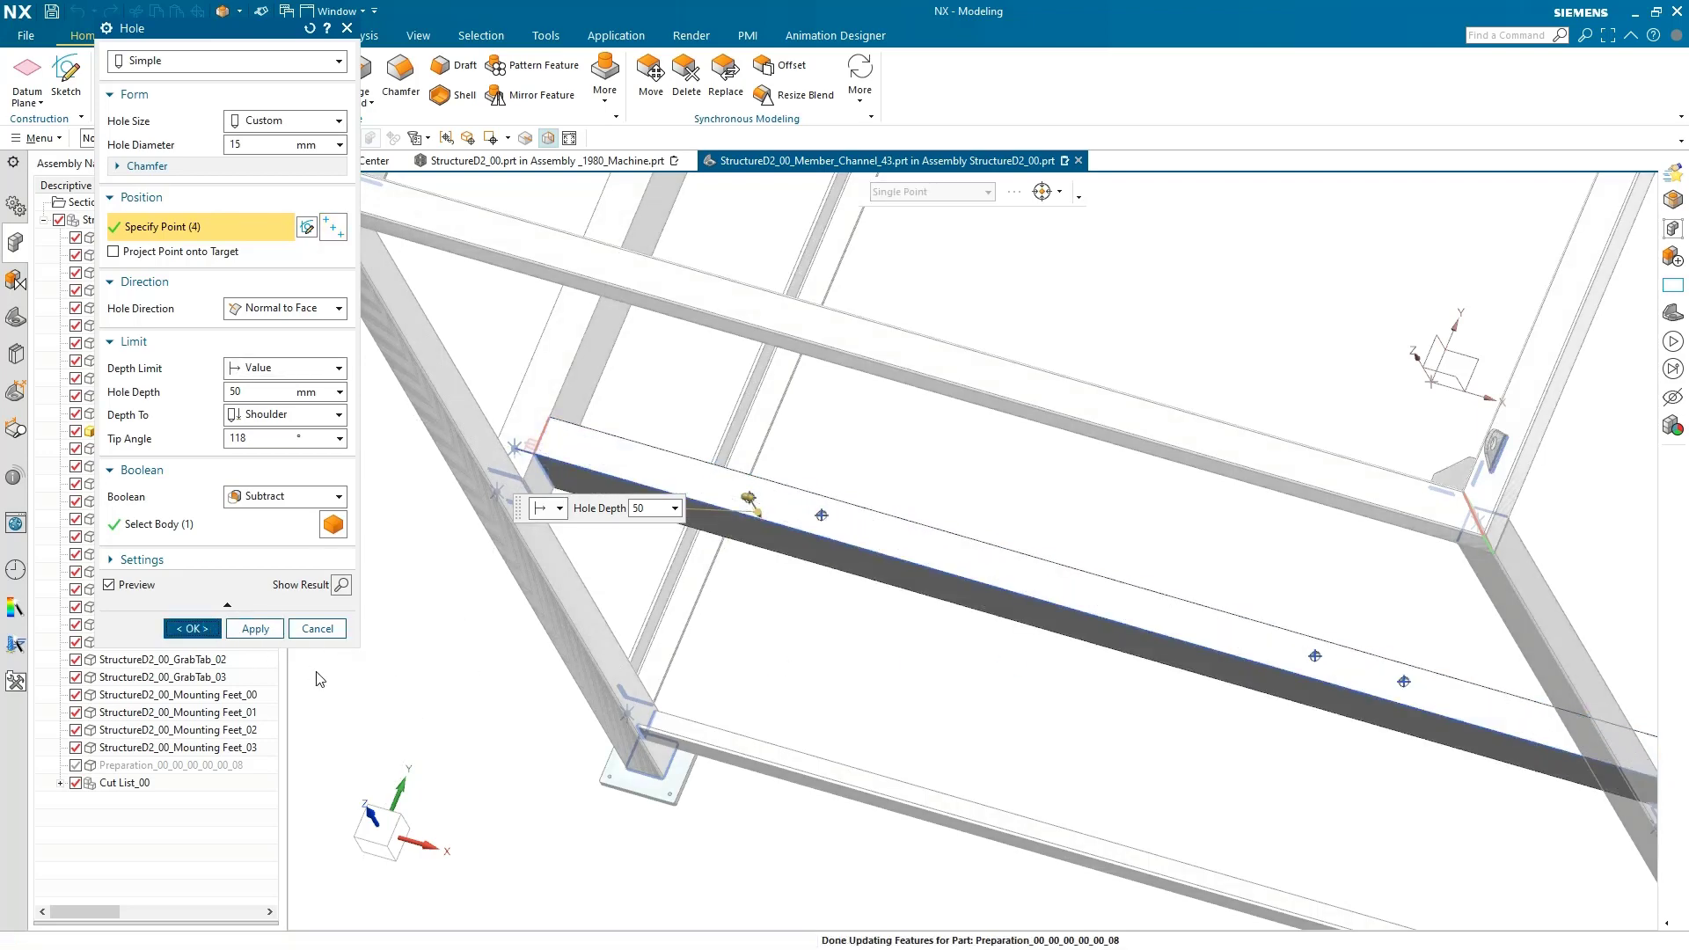
key(Escape)
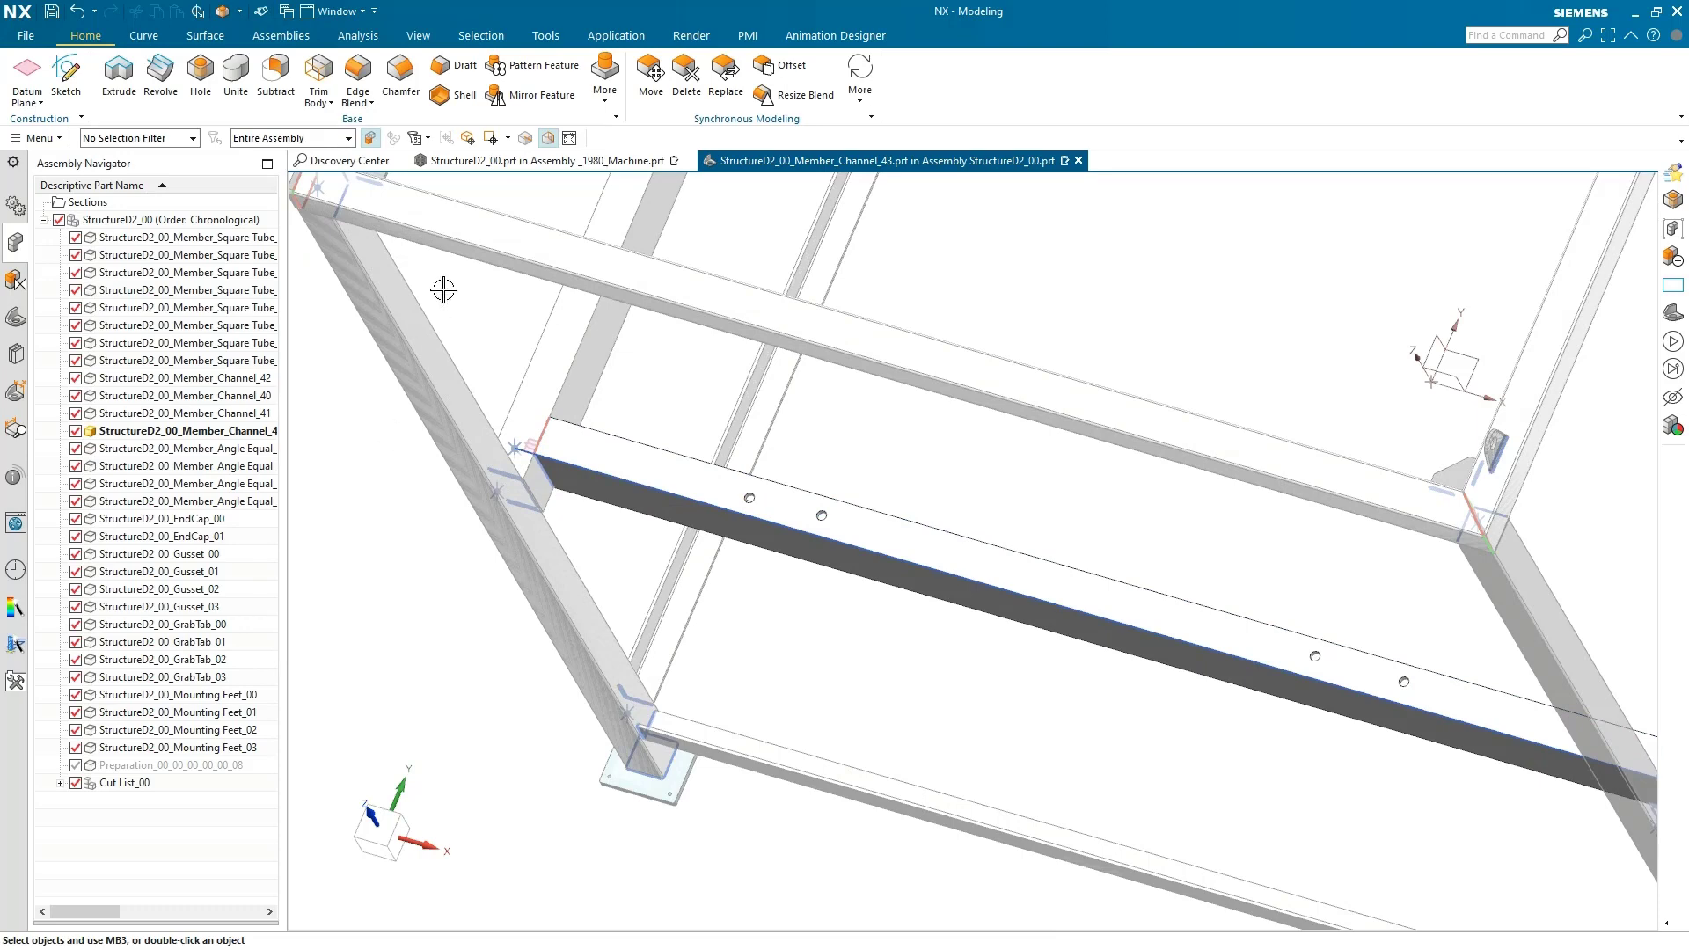
Return to the Structure Designer application and display the structure tree
click(611, 36)
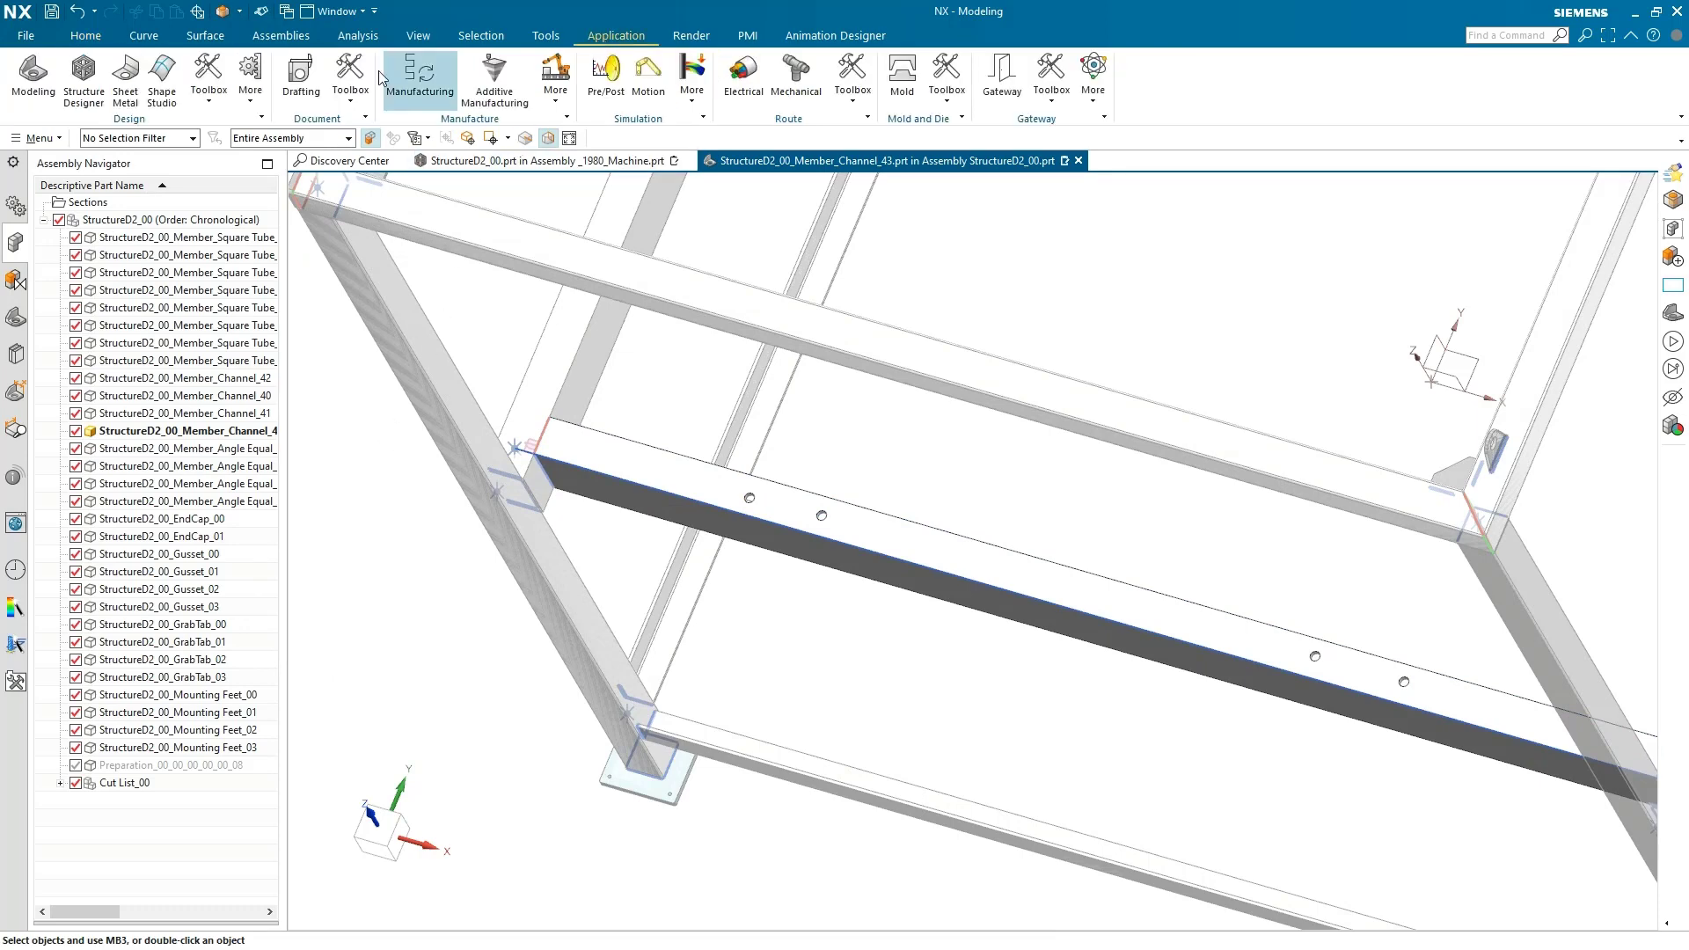
click(63, 84)
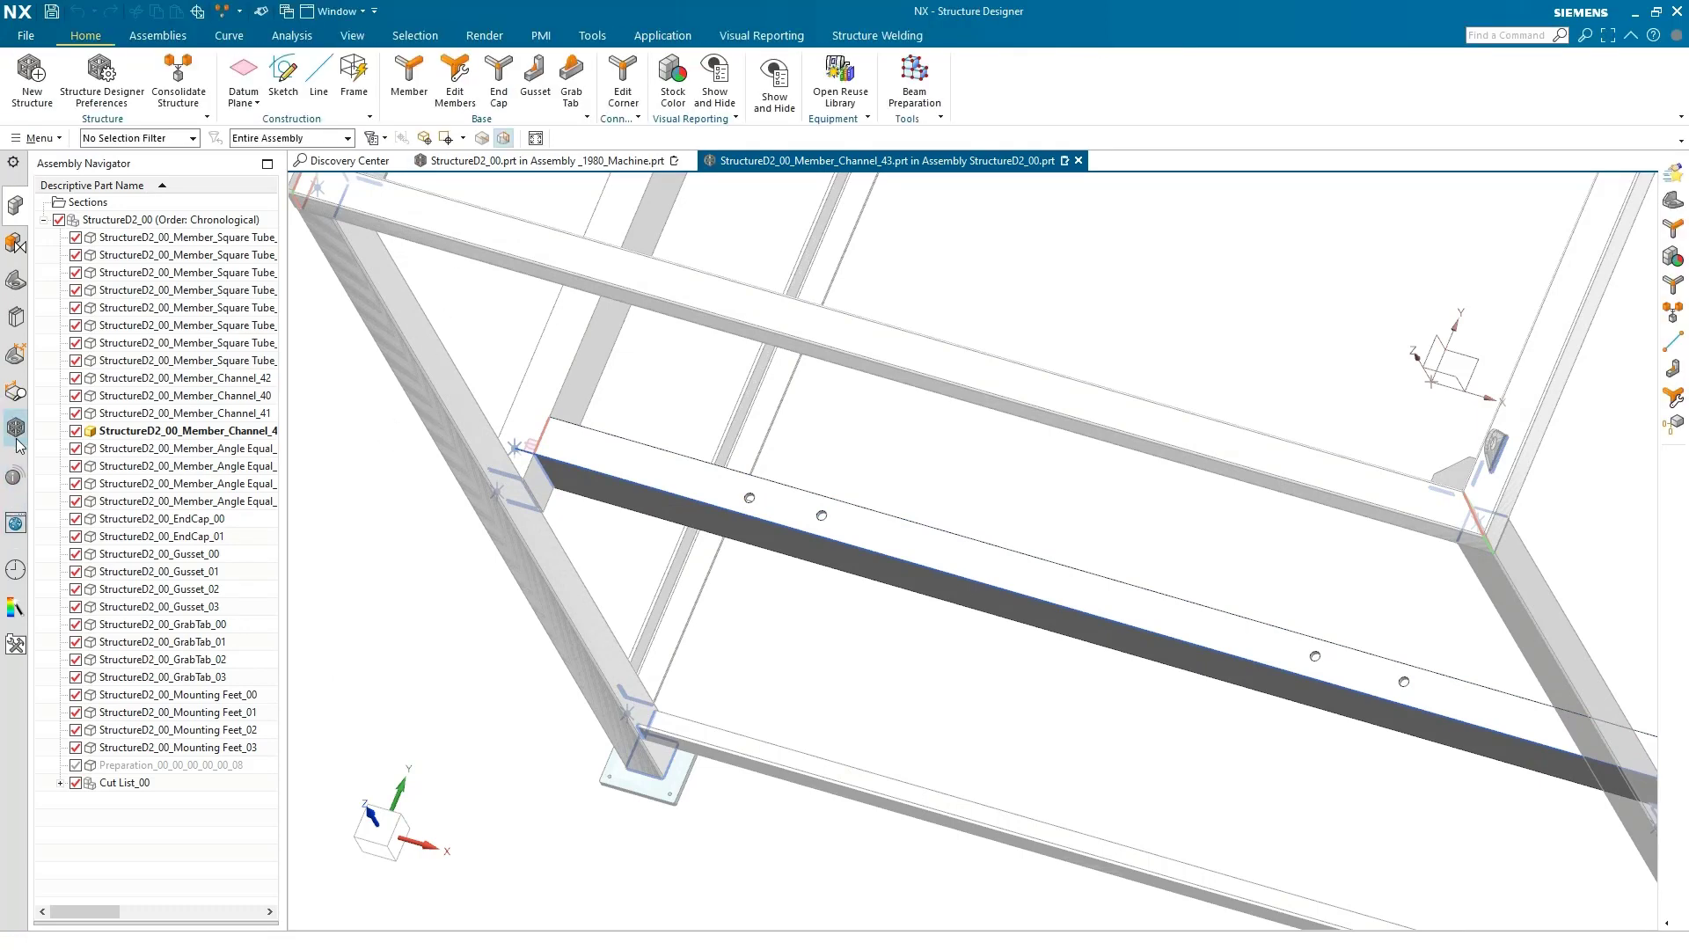
click(18, 443)
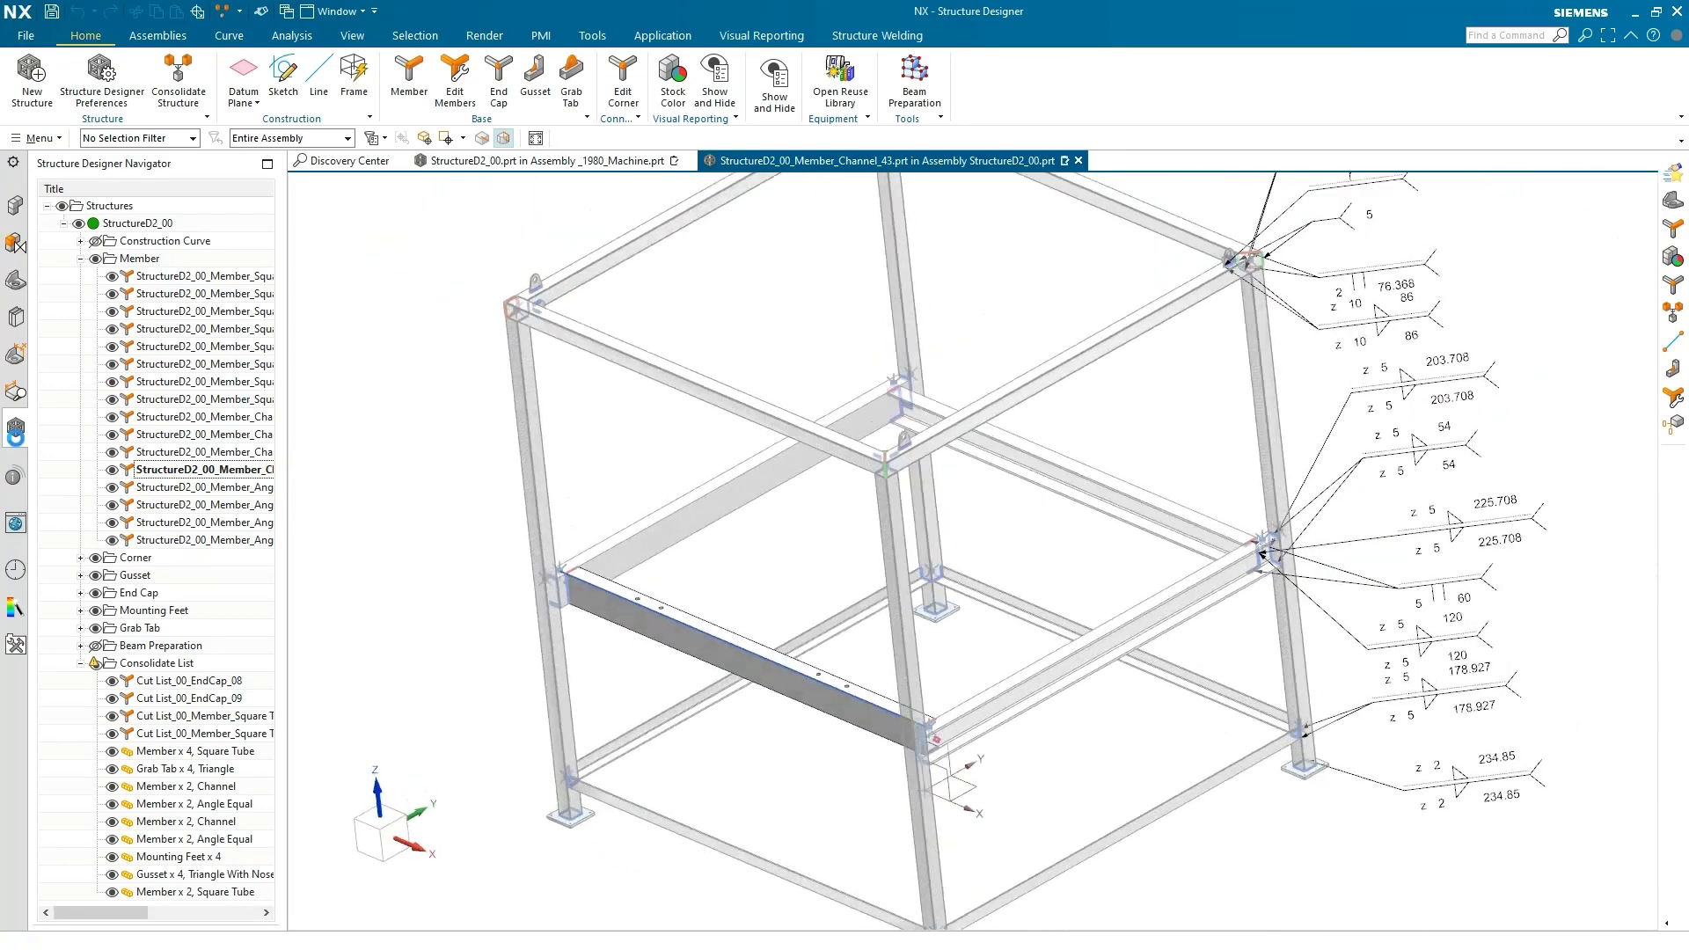
Update the outdated Consolidate List for the drilled channel member and show its entries
right_click(153, 663)
click(189, 698)
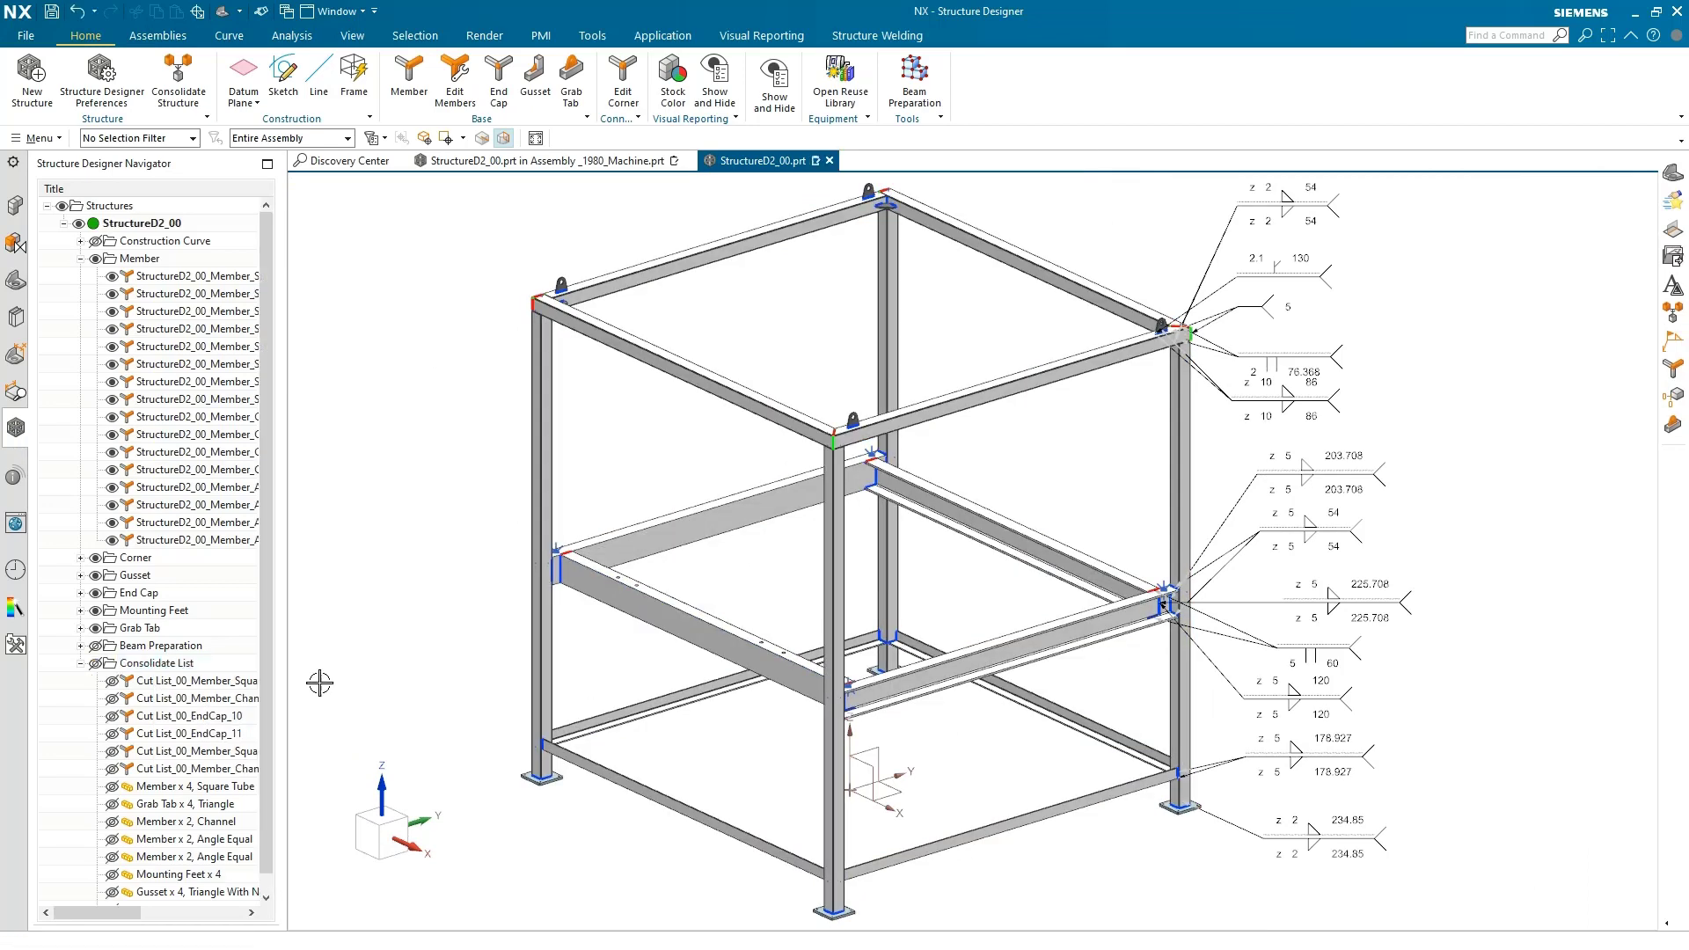
click(96, 664)
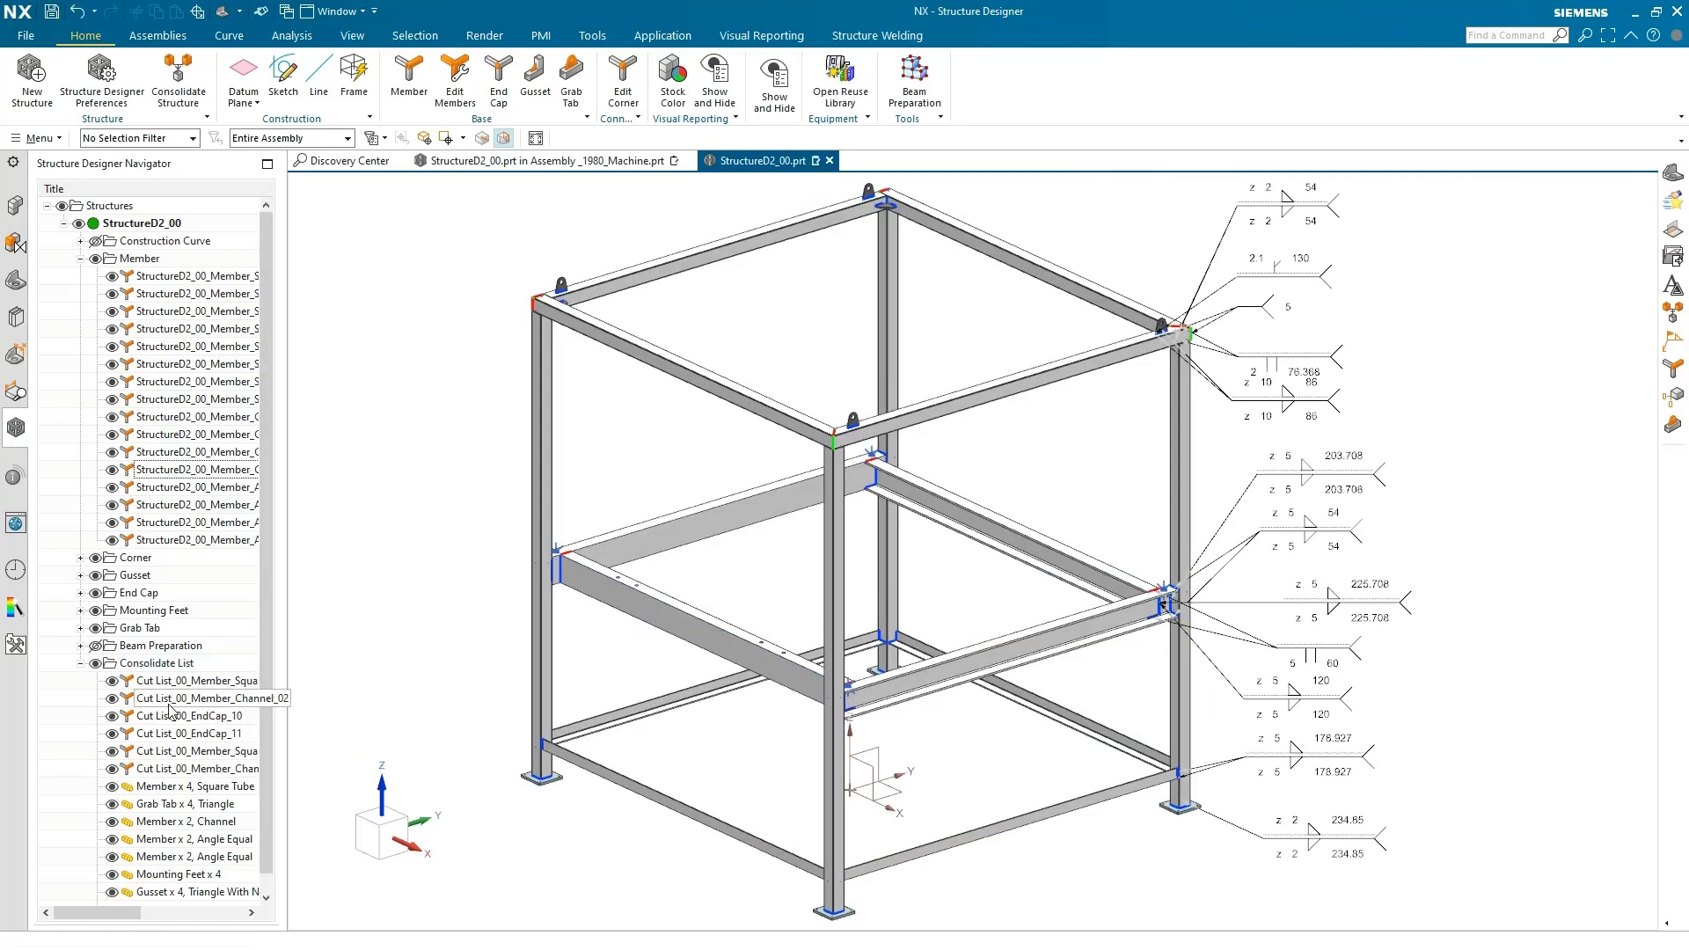
Highlight the last channel cut-list entry, hide every structure group except the Consolidate List, and collapse the Member group
click(198, 768)
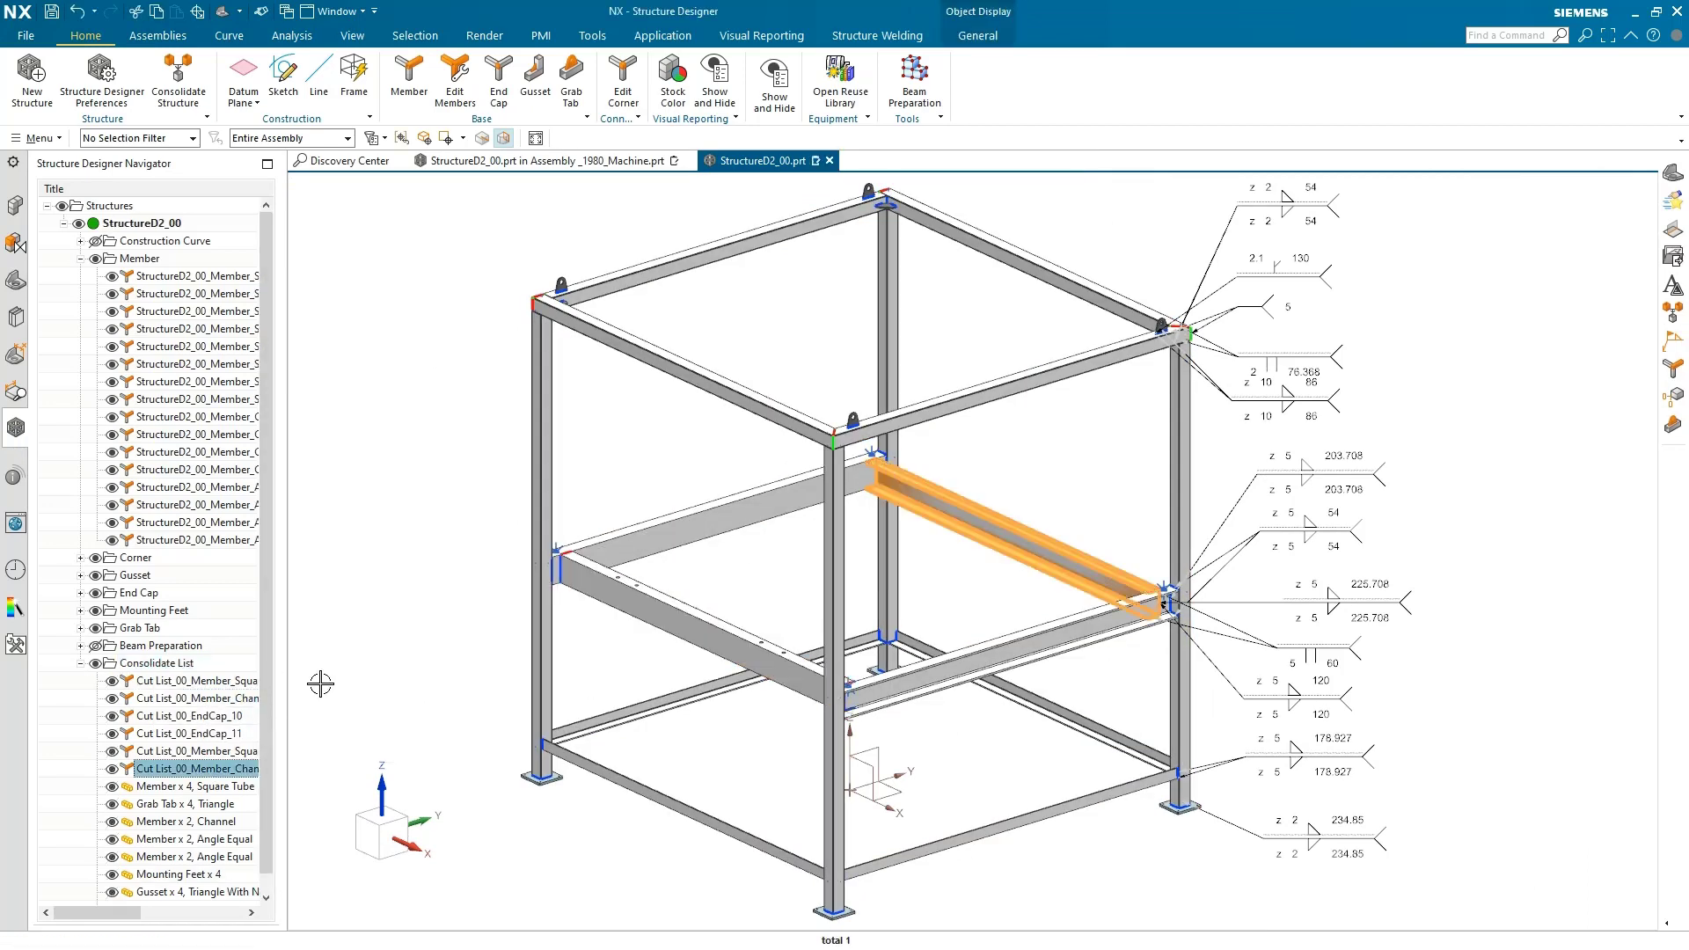
key(Escape)
click(95, 259)
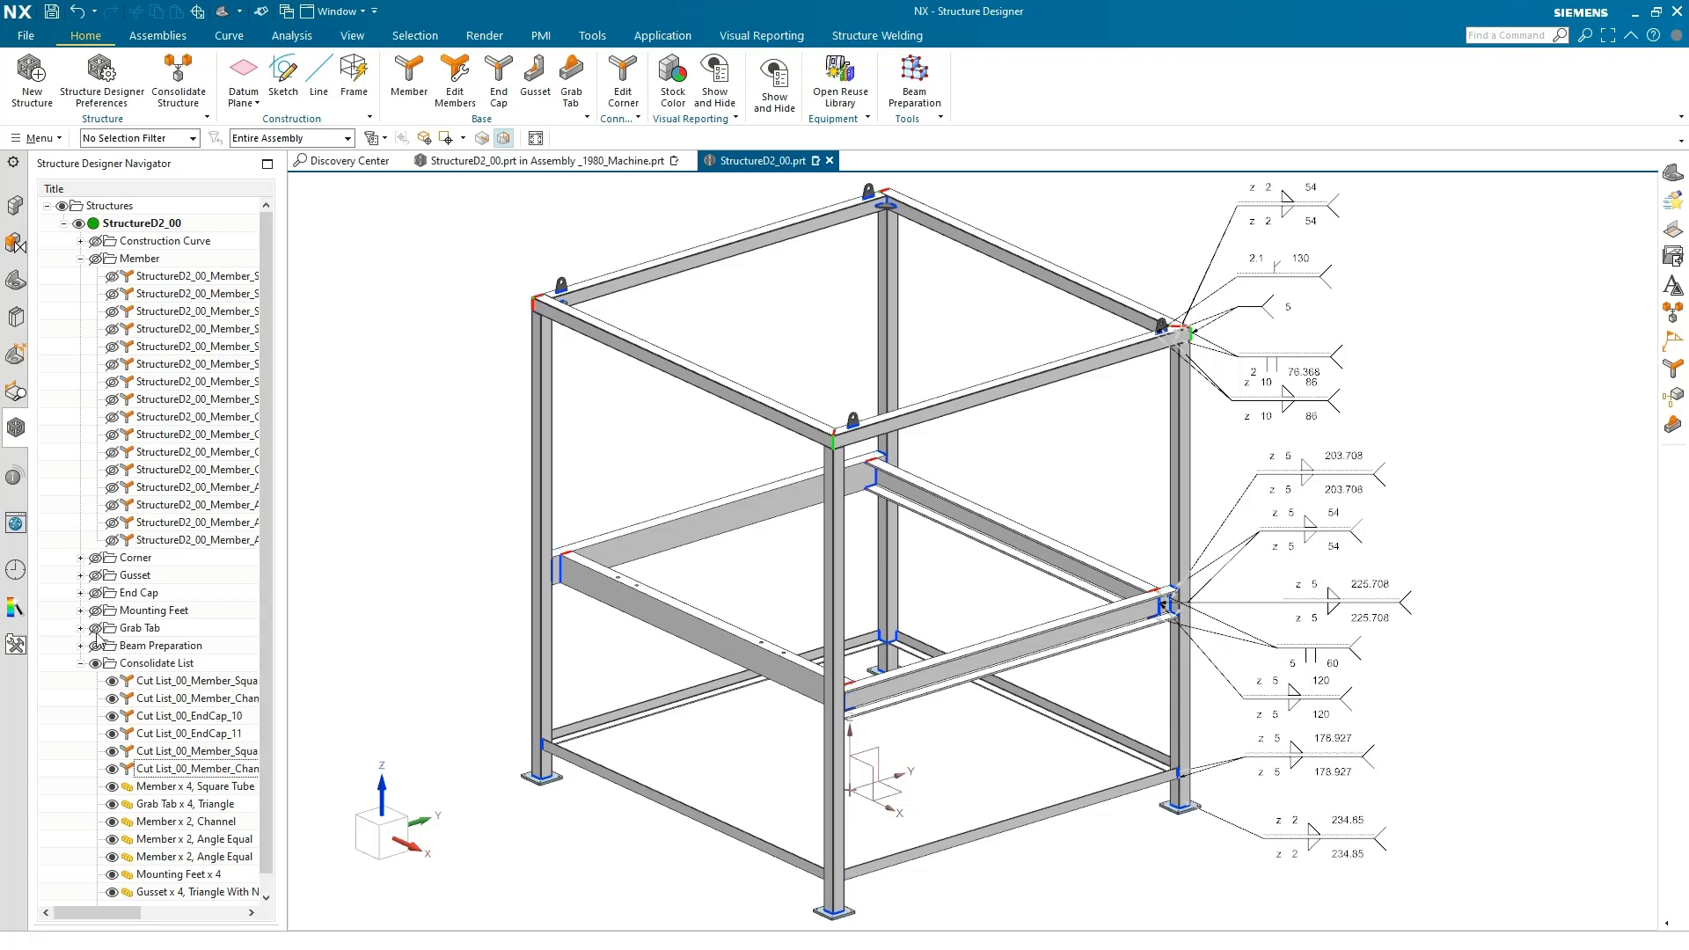
click(80, 259)
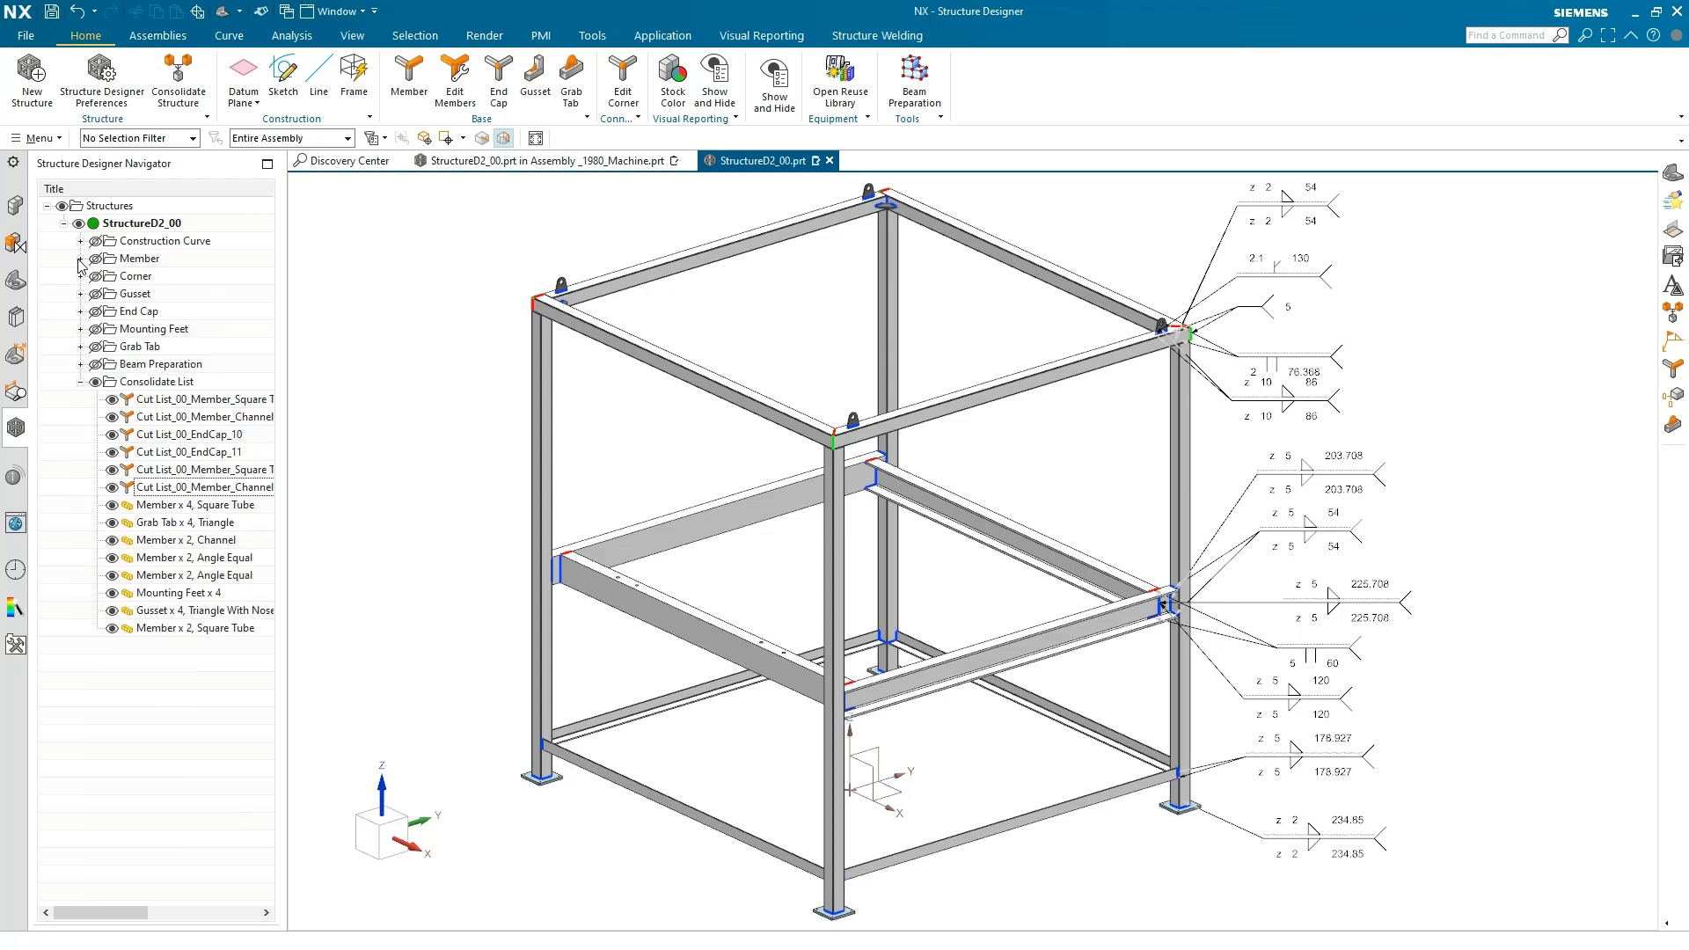
Bring up the PMI tools and the part's model views, and make the Left view the work view
click(541, 36)
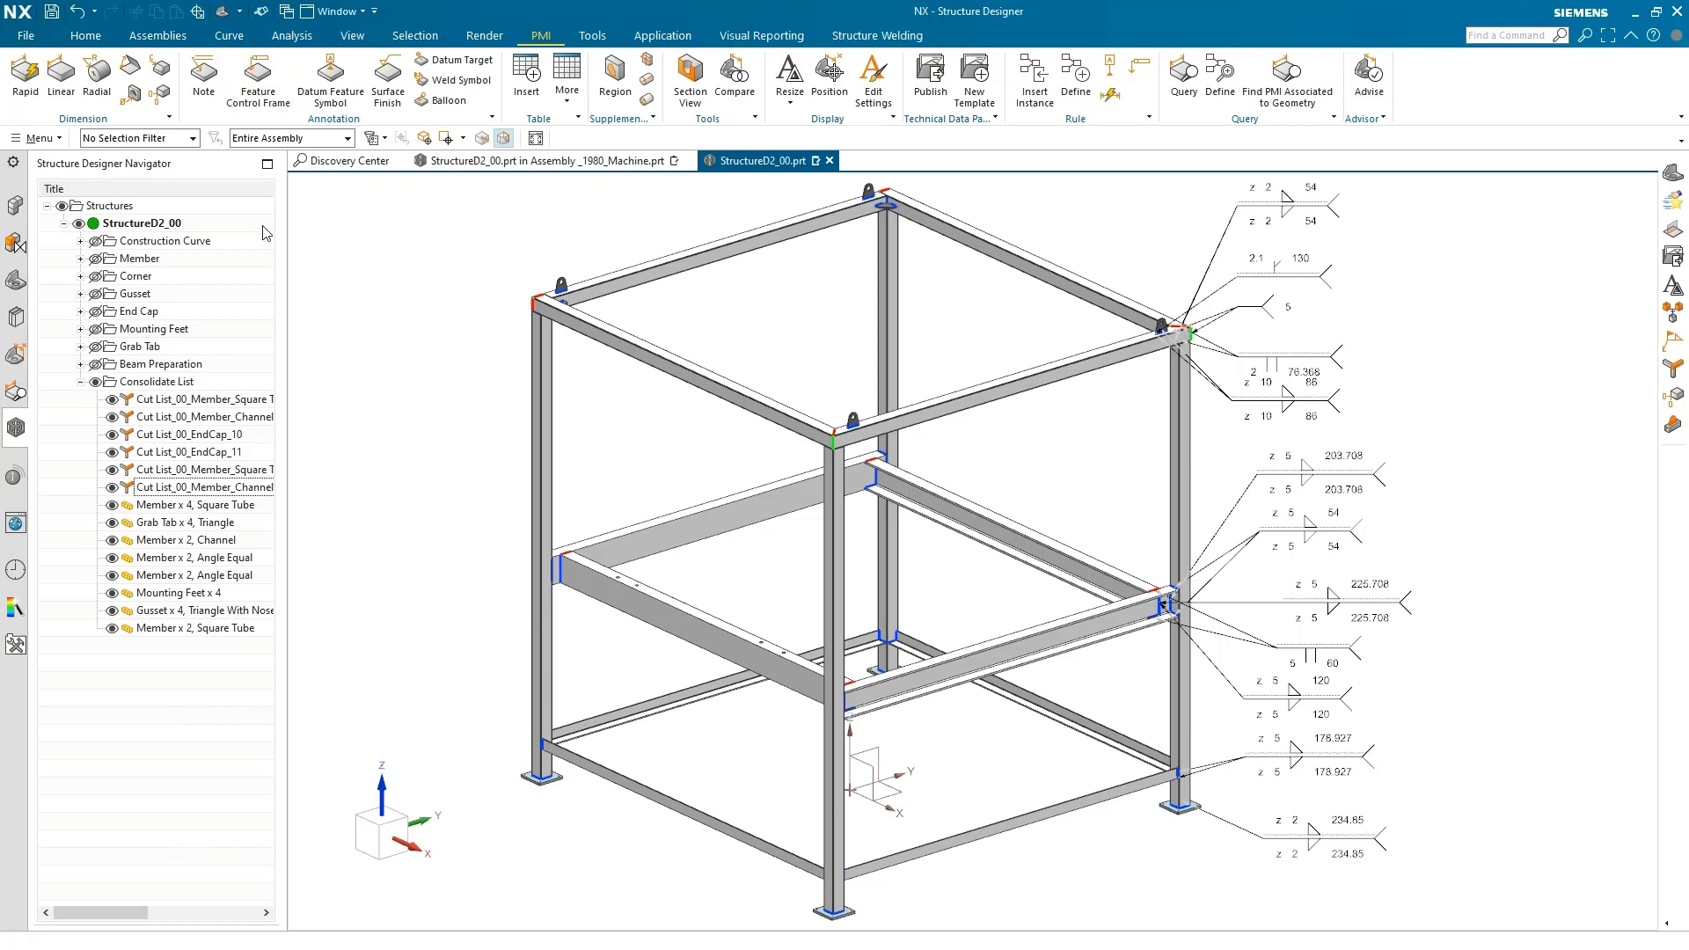
click(14, 280)
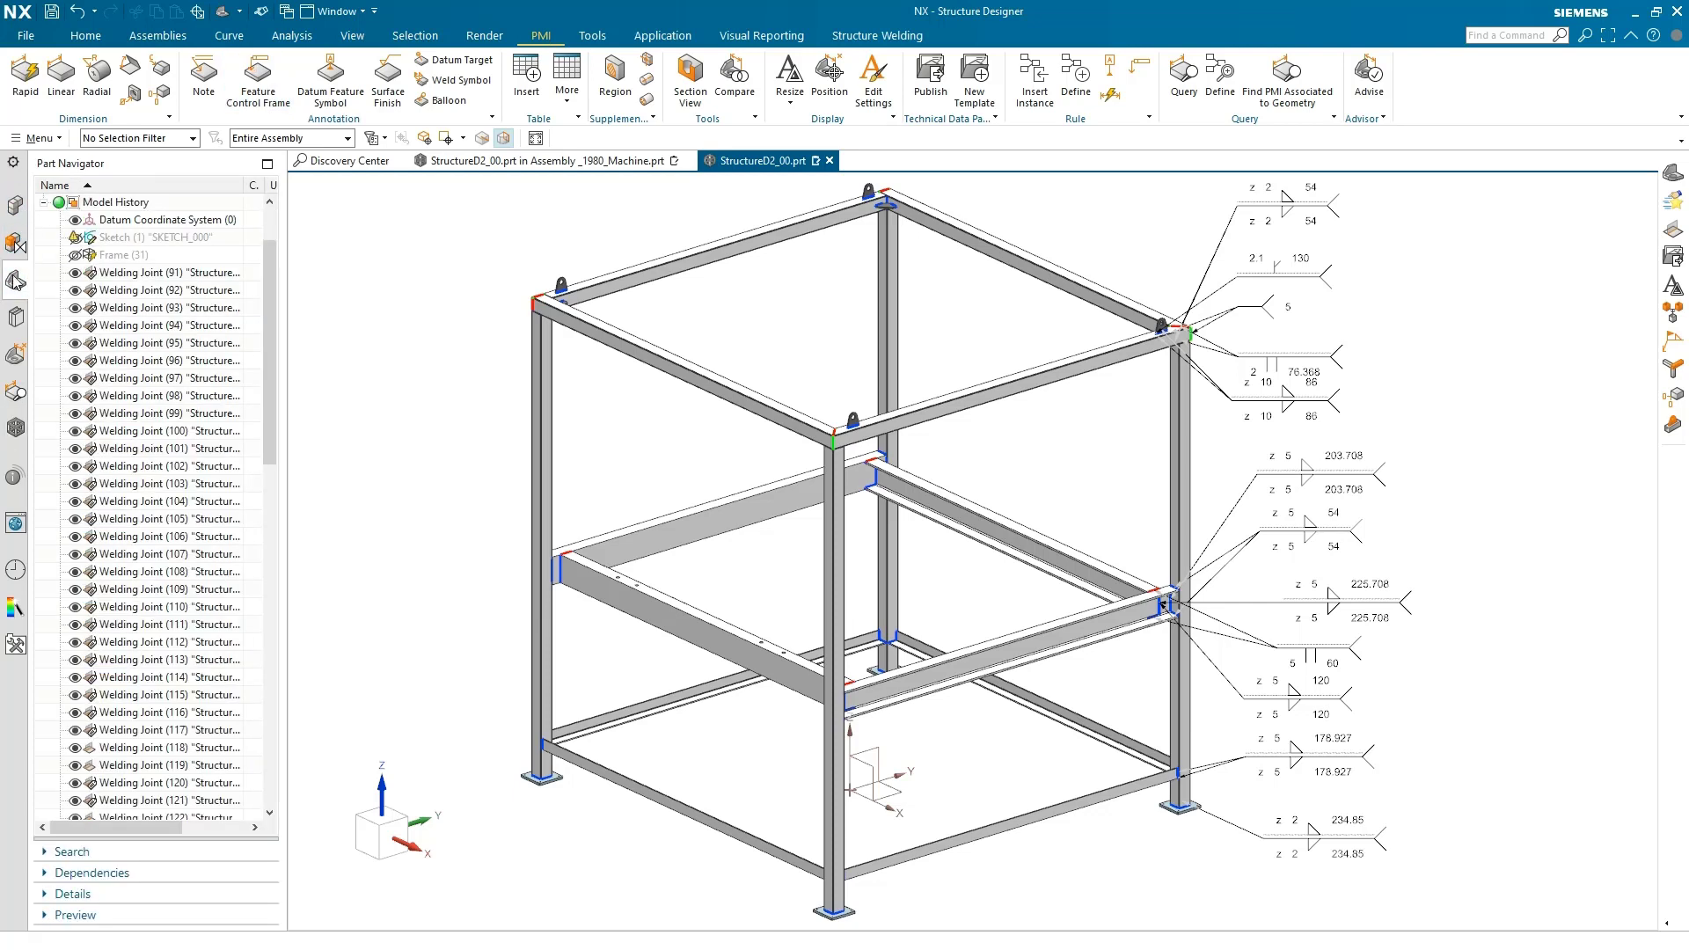
click(43, 203)
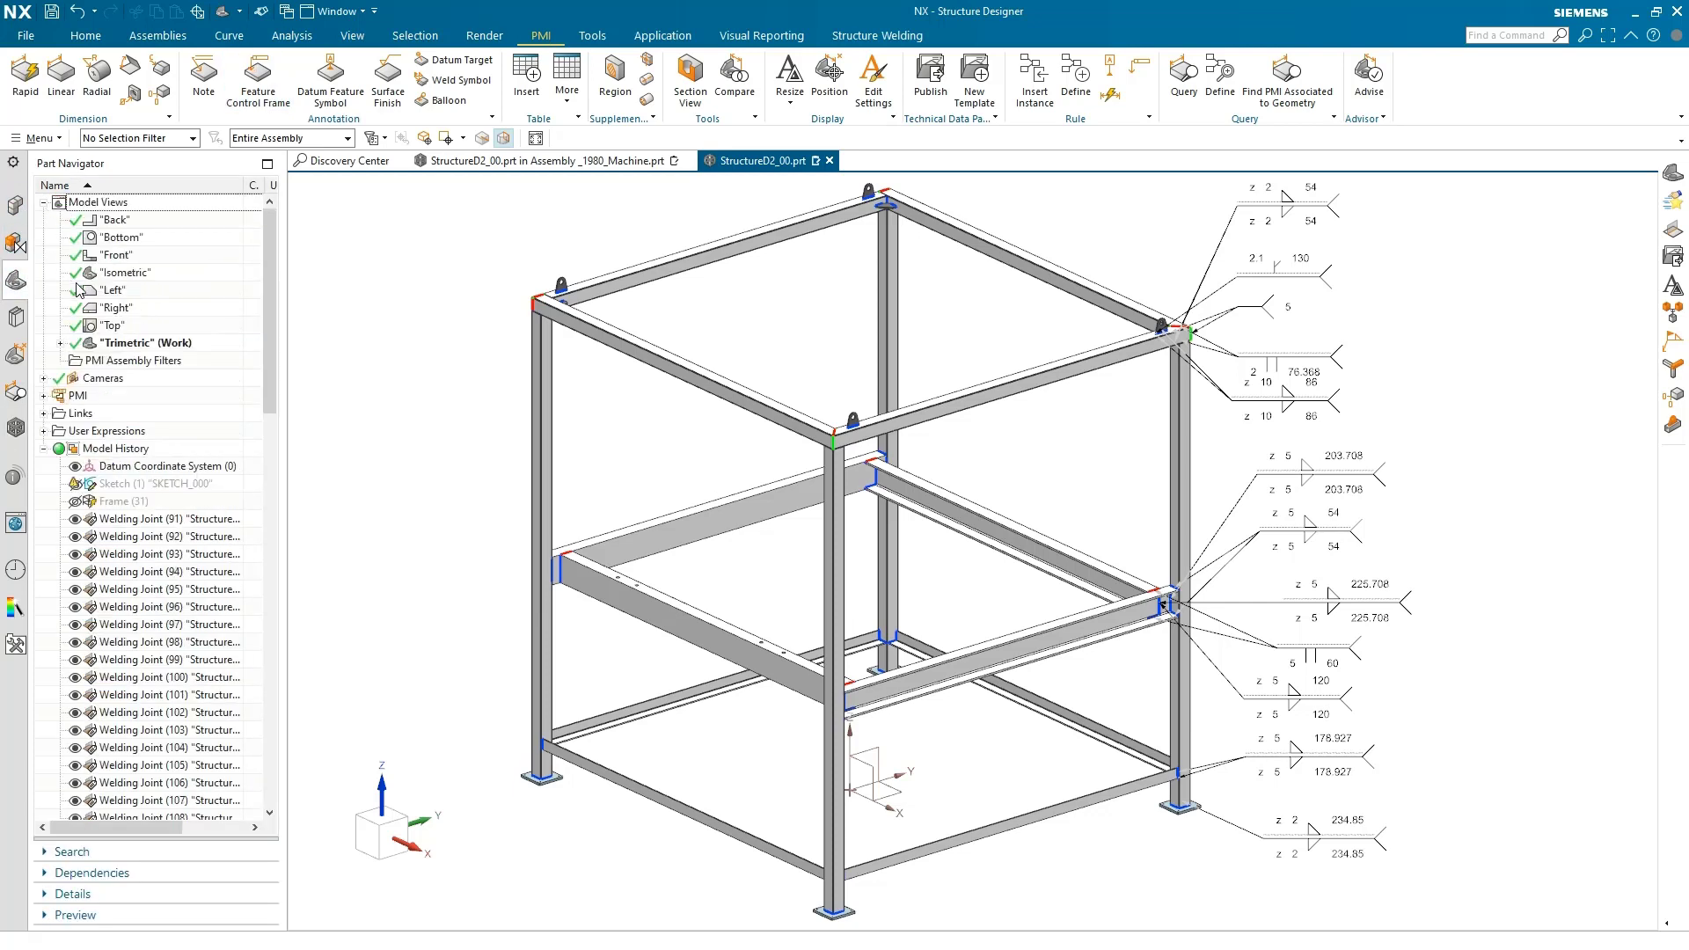
double_click(131, 292)
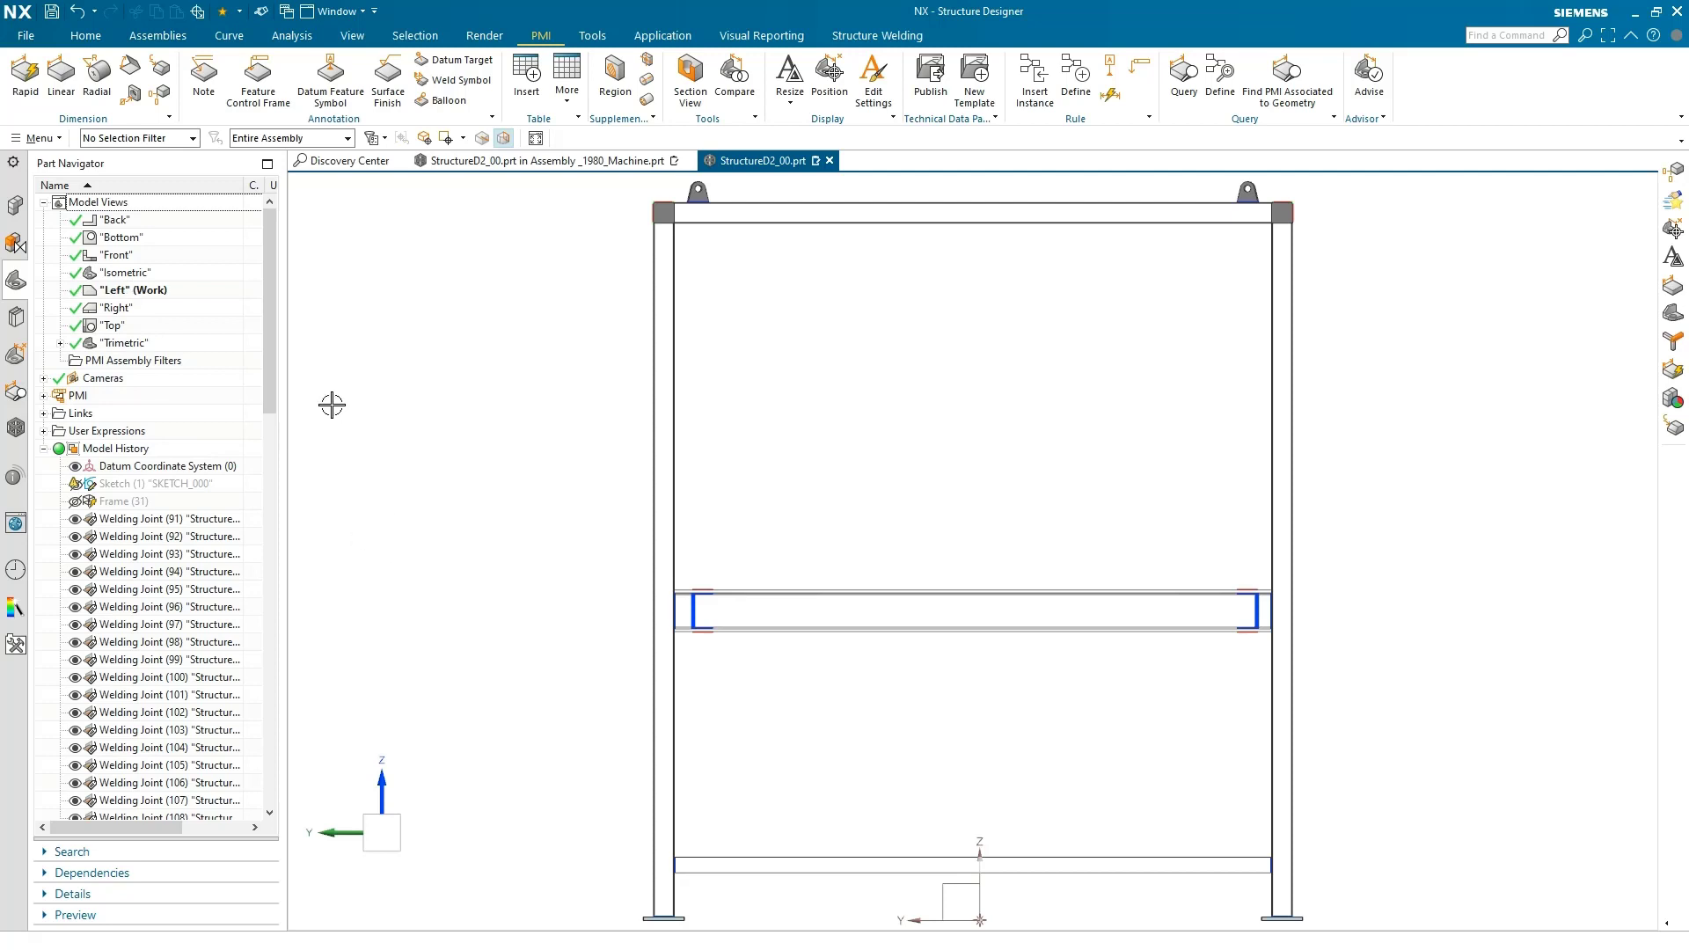
Add vertical ordinate dimensions from the left mounting foot's base to the lower brace, both channel edges, the frame top and the lifting tab
click(164, 95)
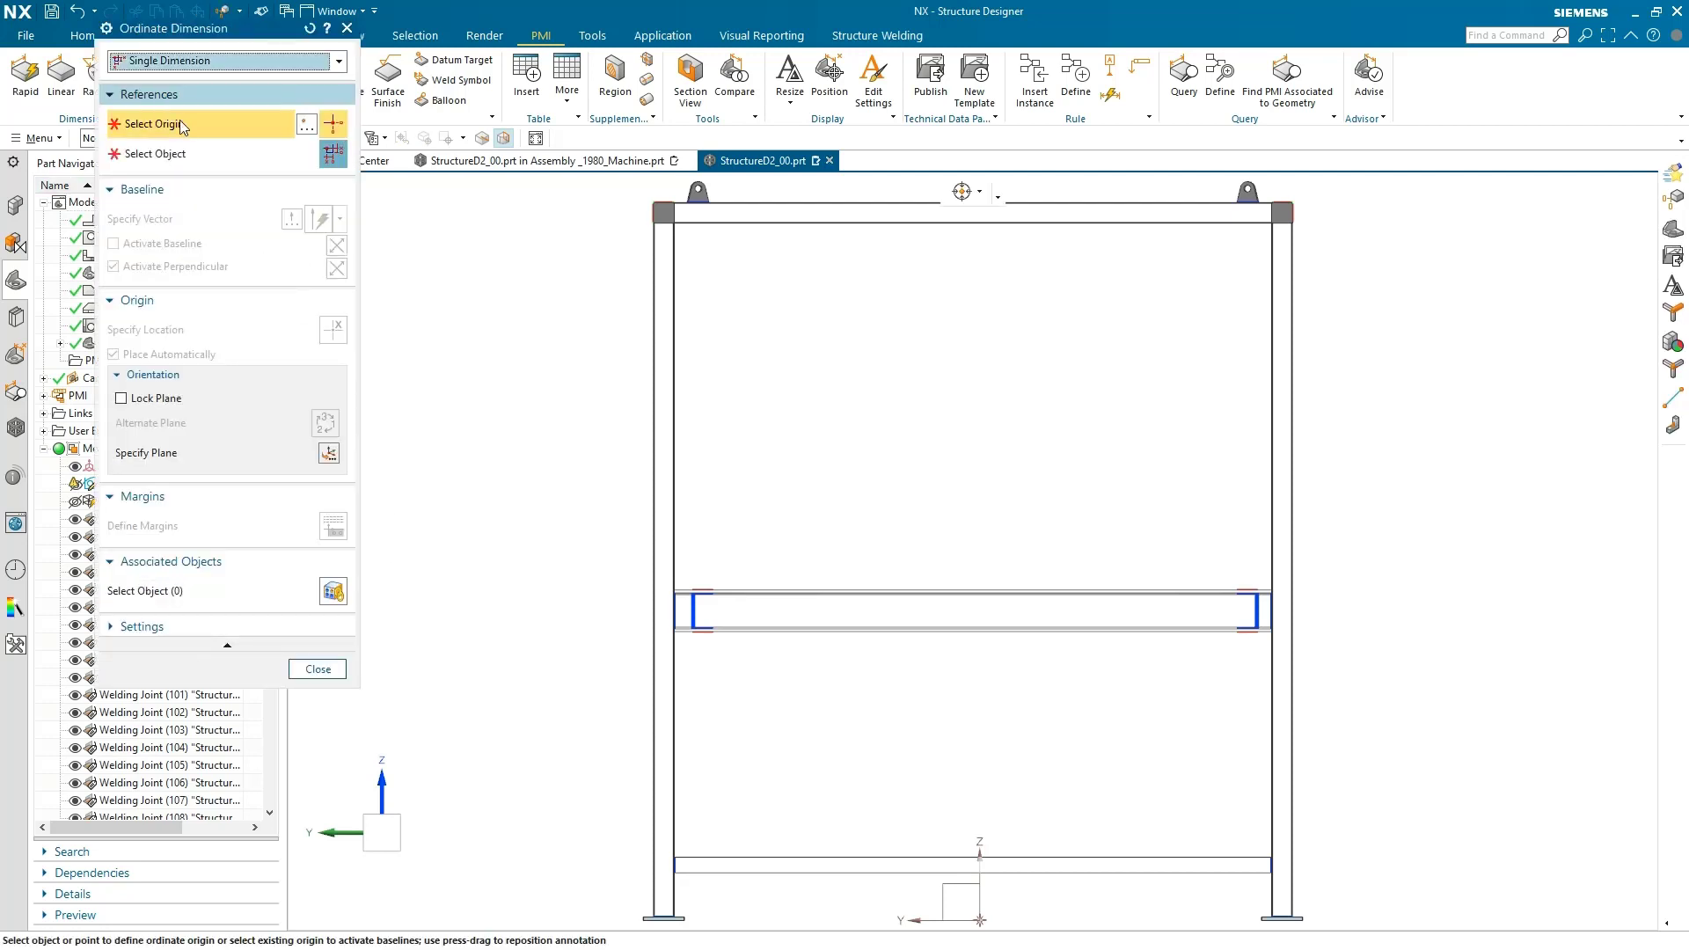
click(642, 918)
click(678, 874)
click(586, 891)
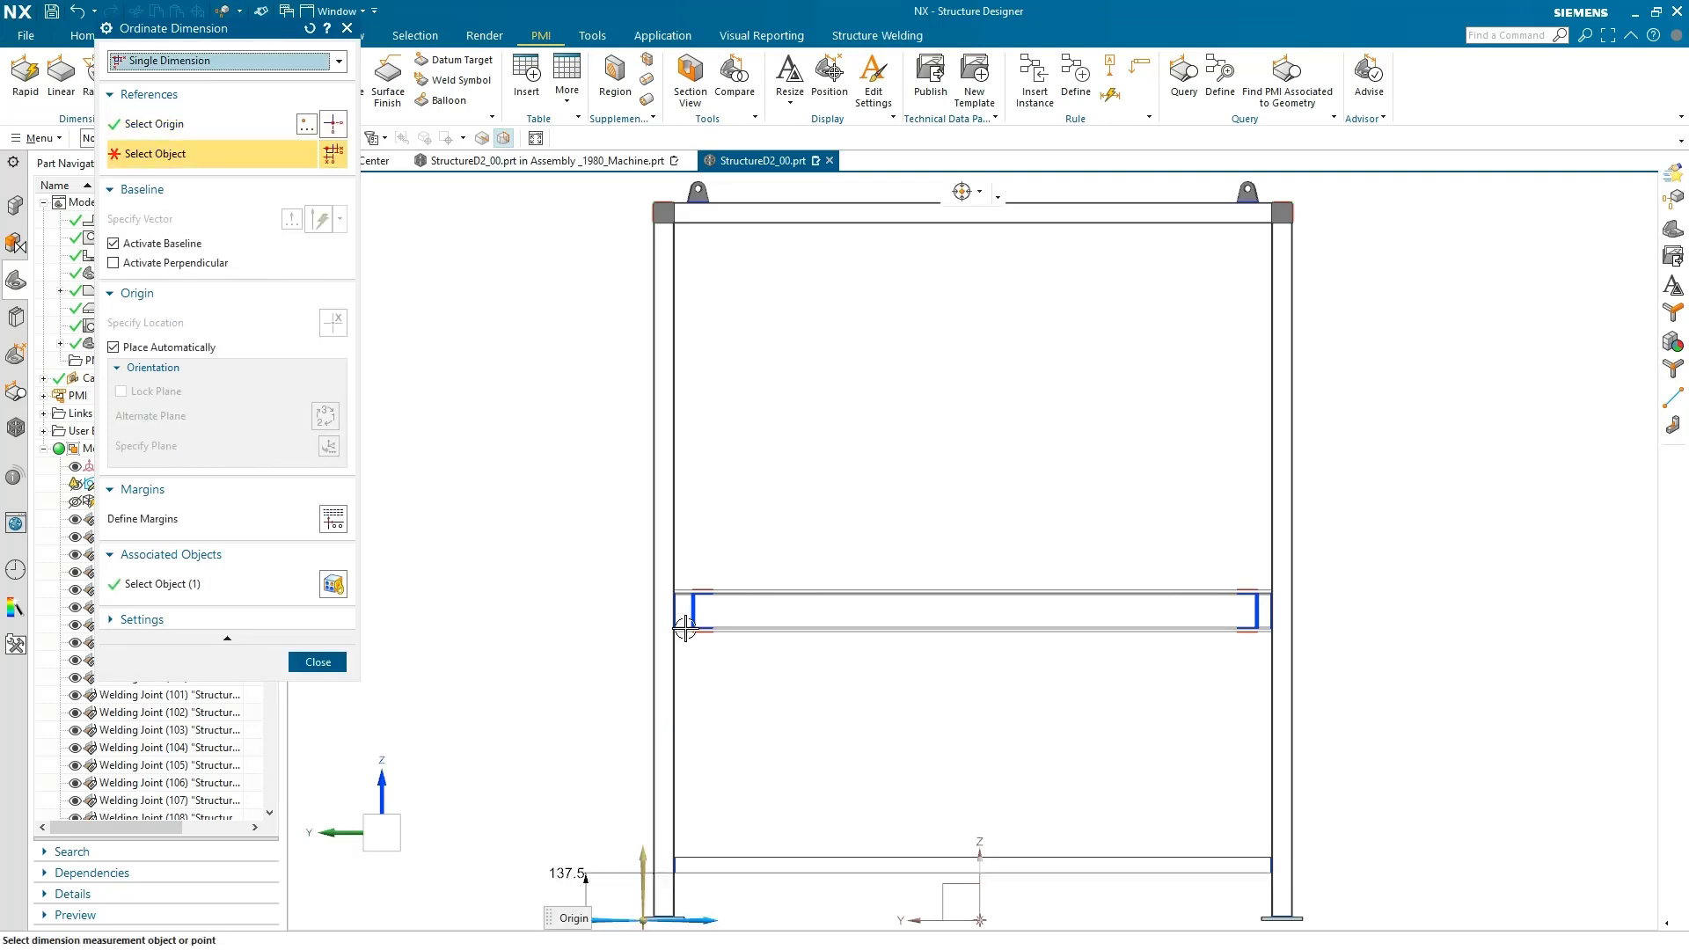
click(681, 627)
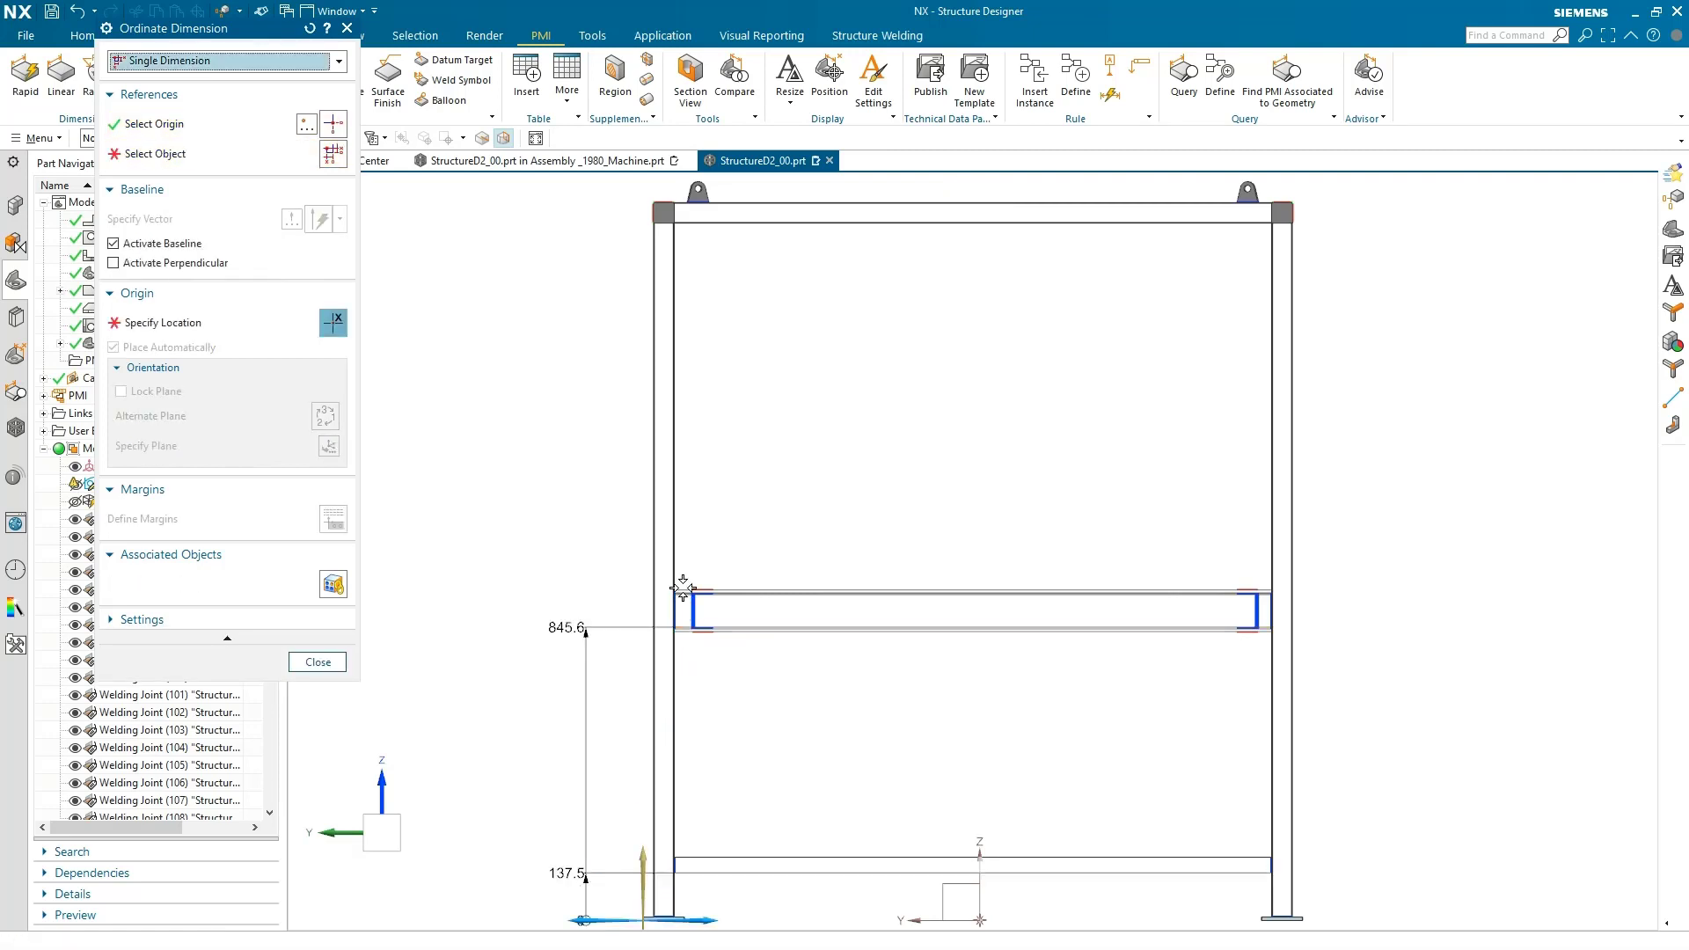
click(683, 590)
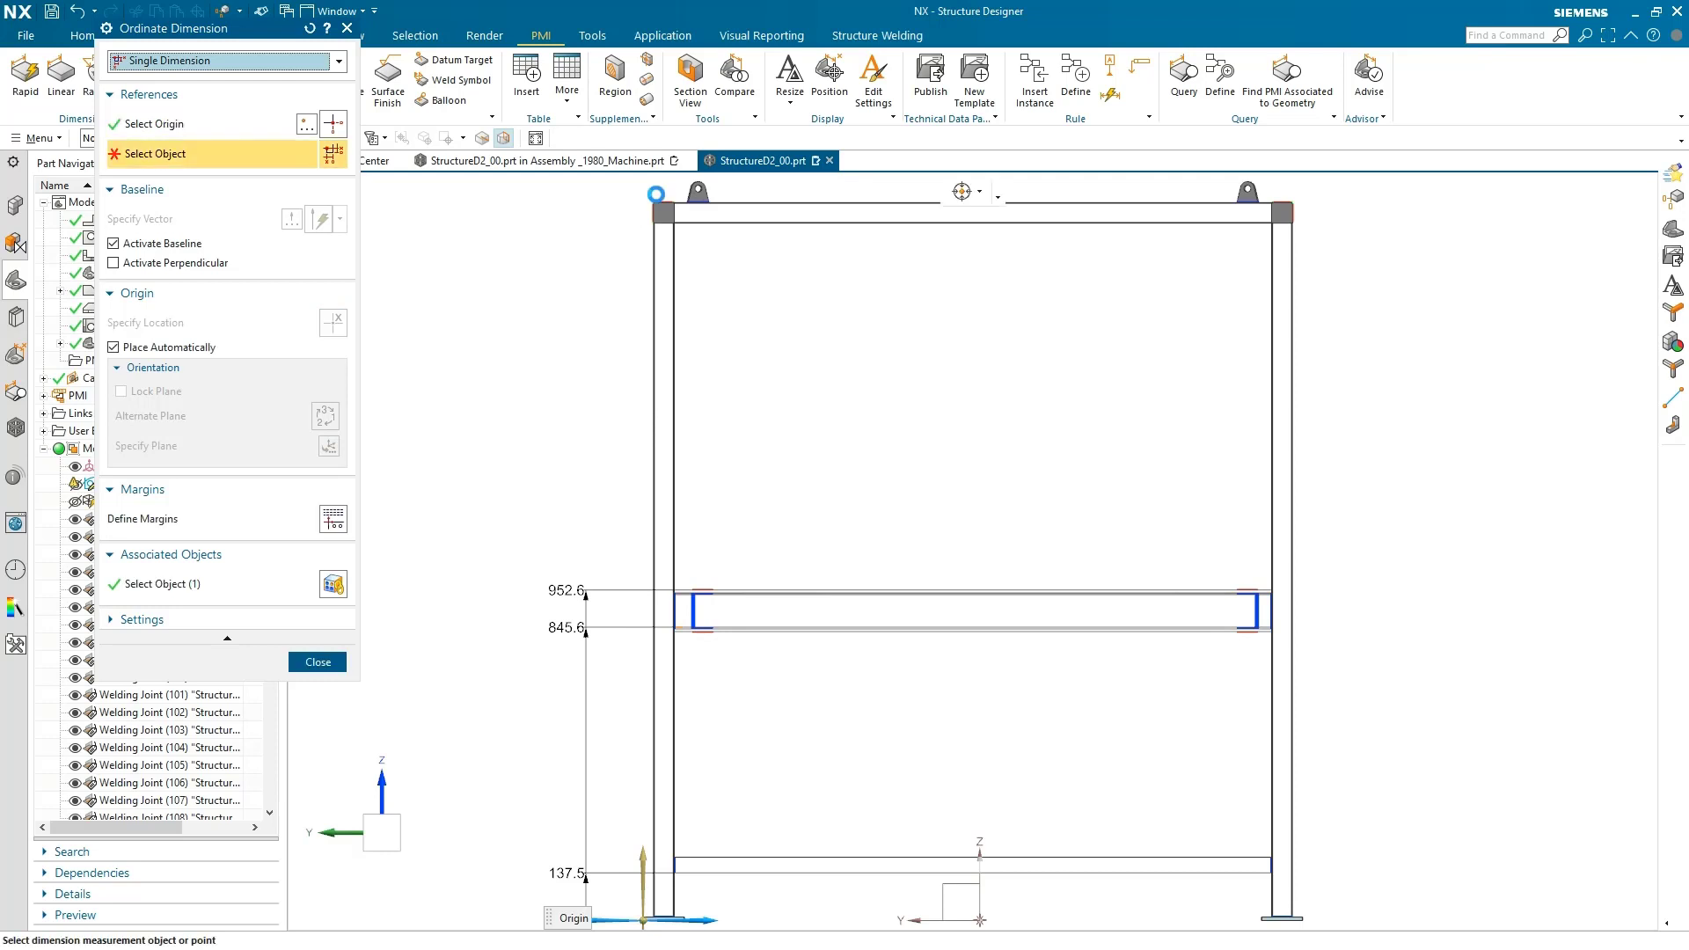
click(692, 200)
click(696, 190)
click(318, 661)
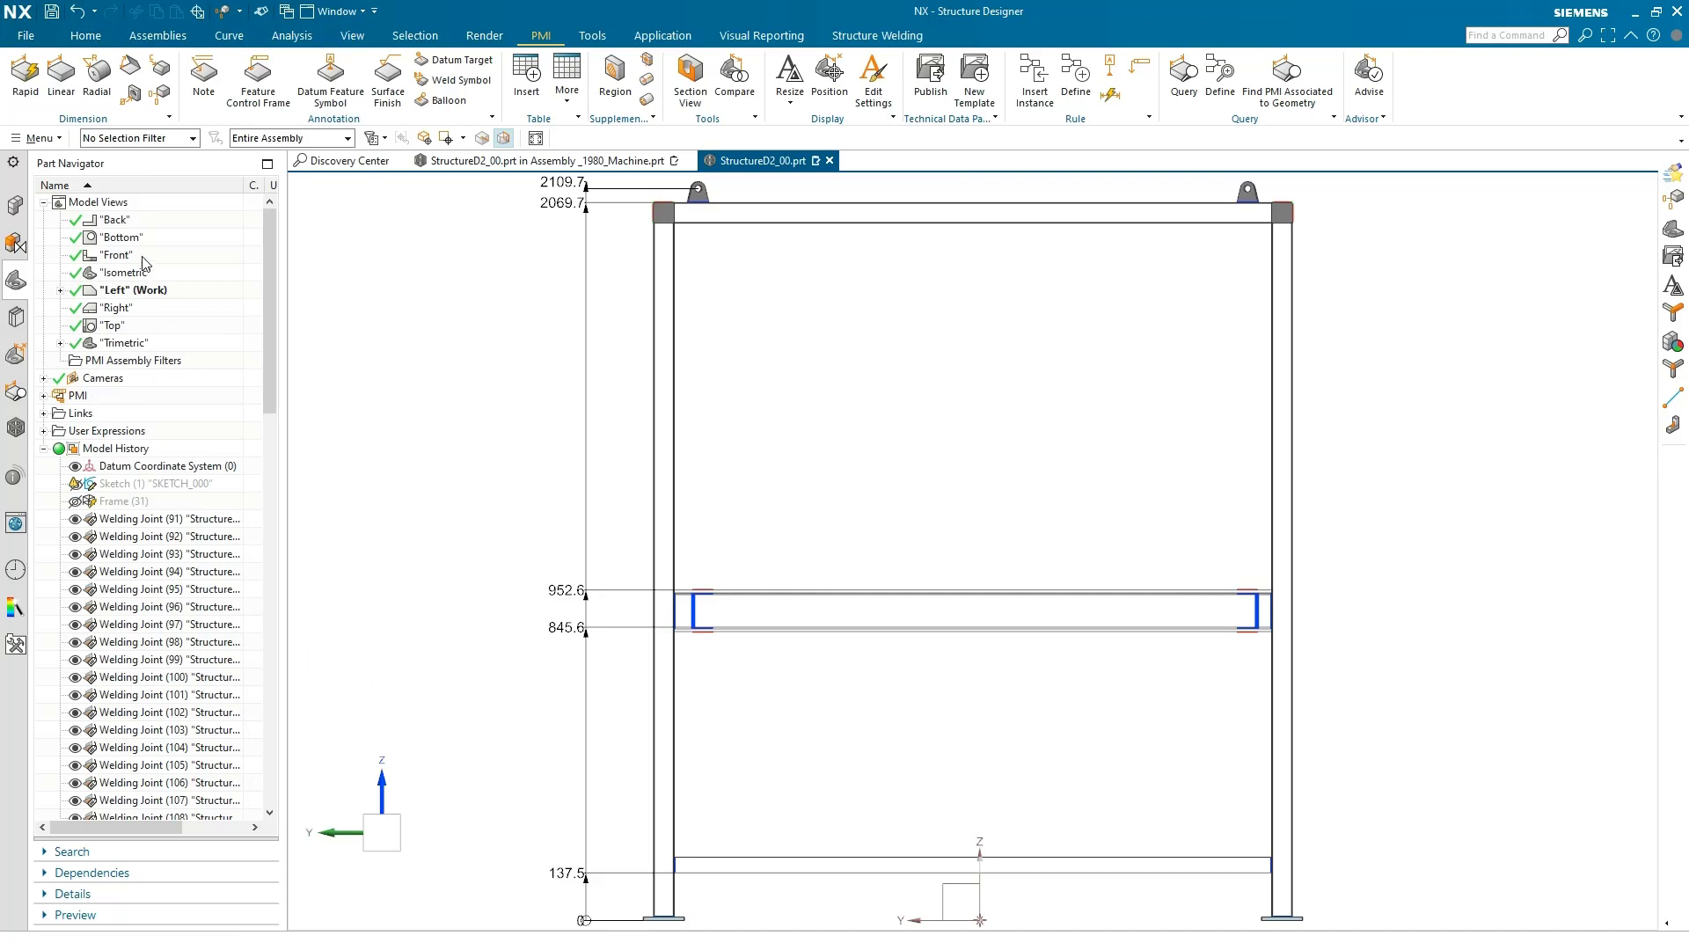
Make Front the work view and place an ordinate origin on the left mounting foot's outer edge with only the perpendicular baseline active
double_click(143, 258)
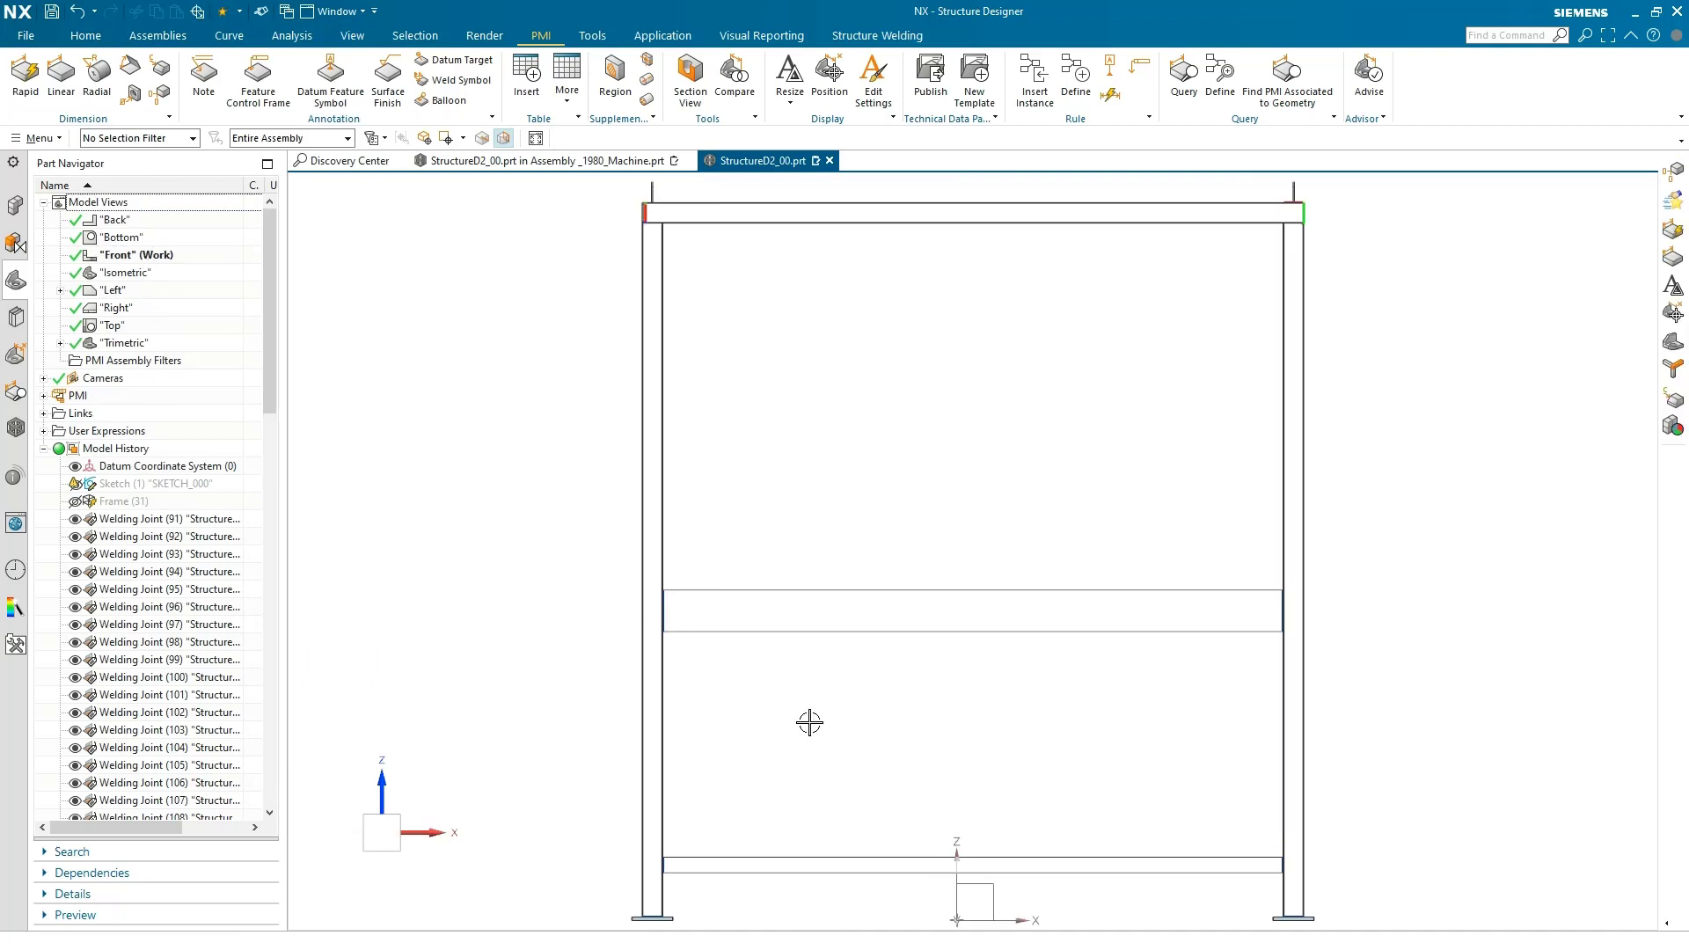
scroll(846, 756, up, 1)
scroll(847, 773, up, 2)
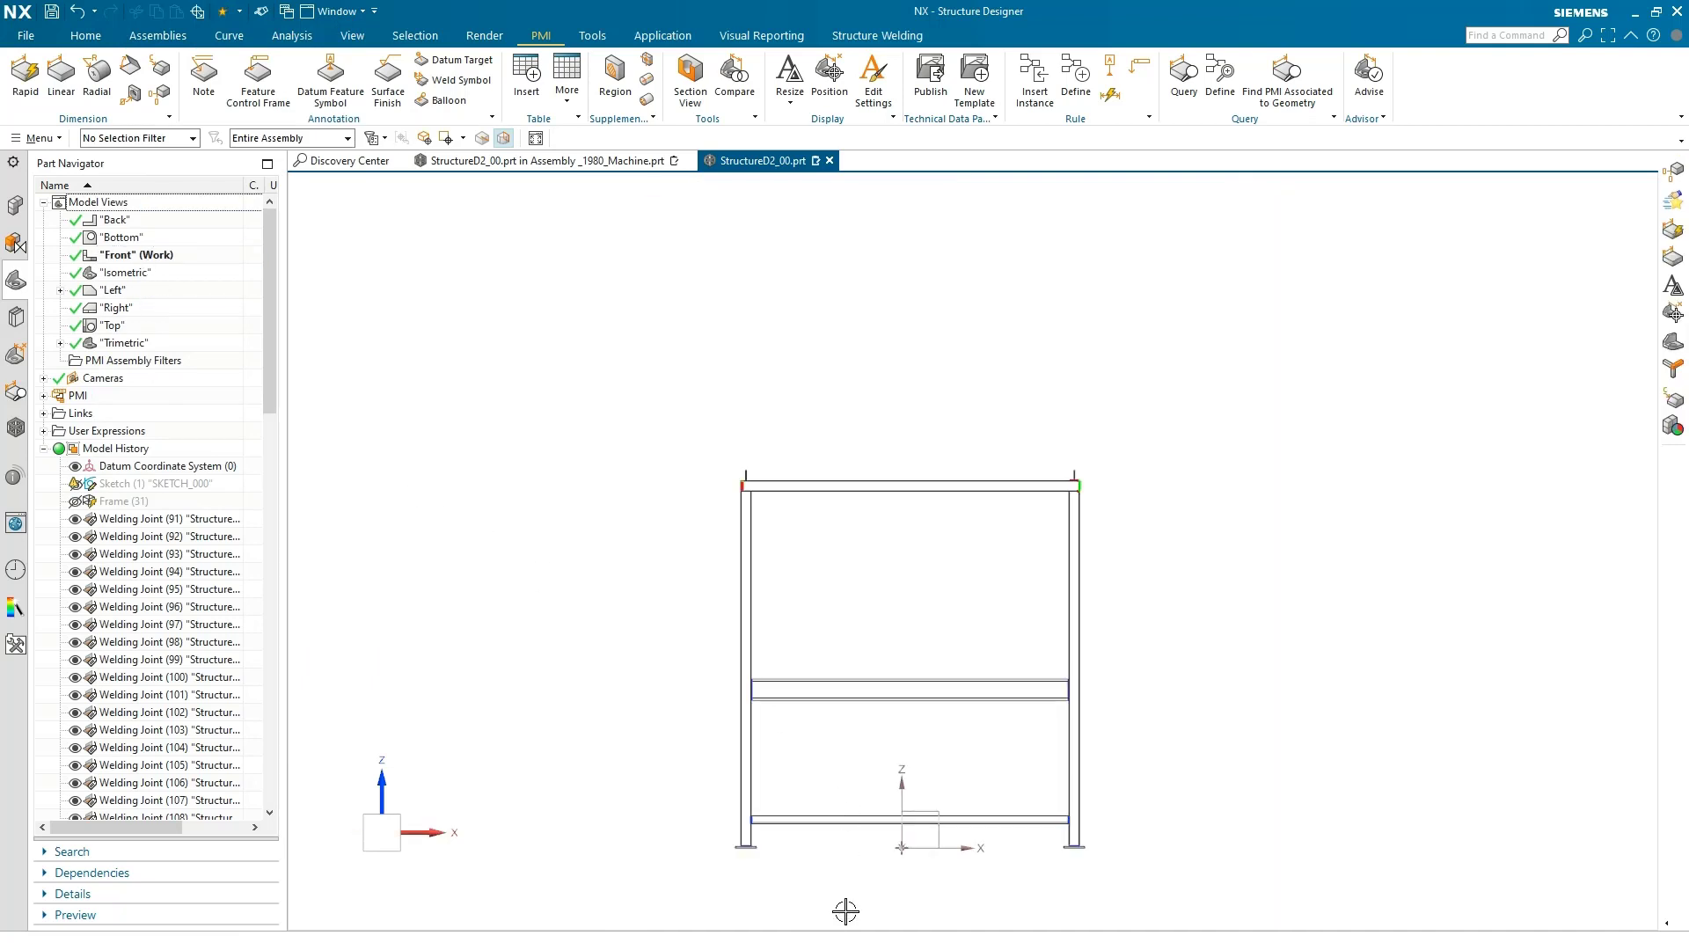
scroll(843, 911, down, 3)
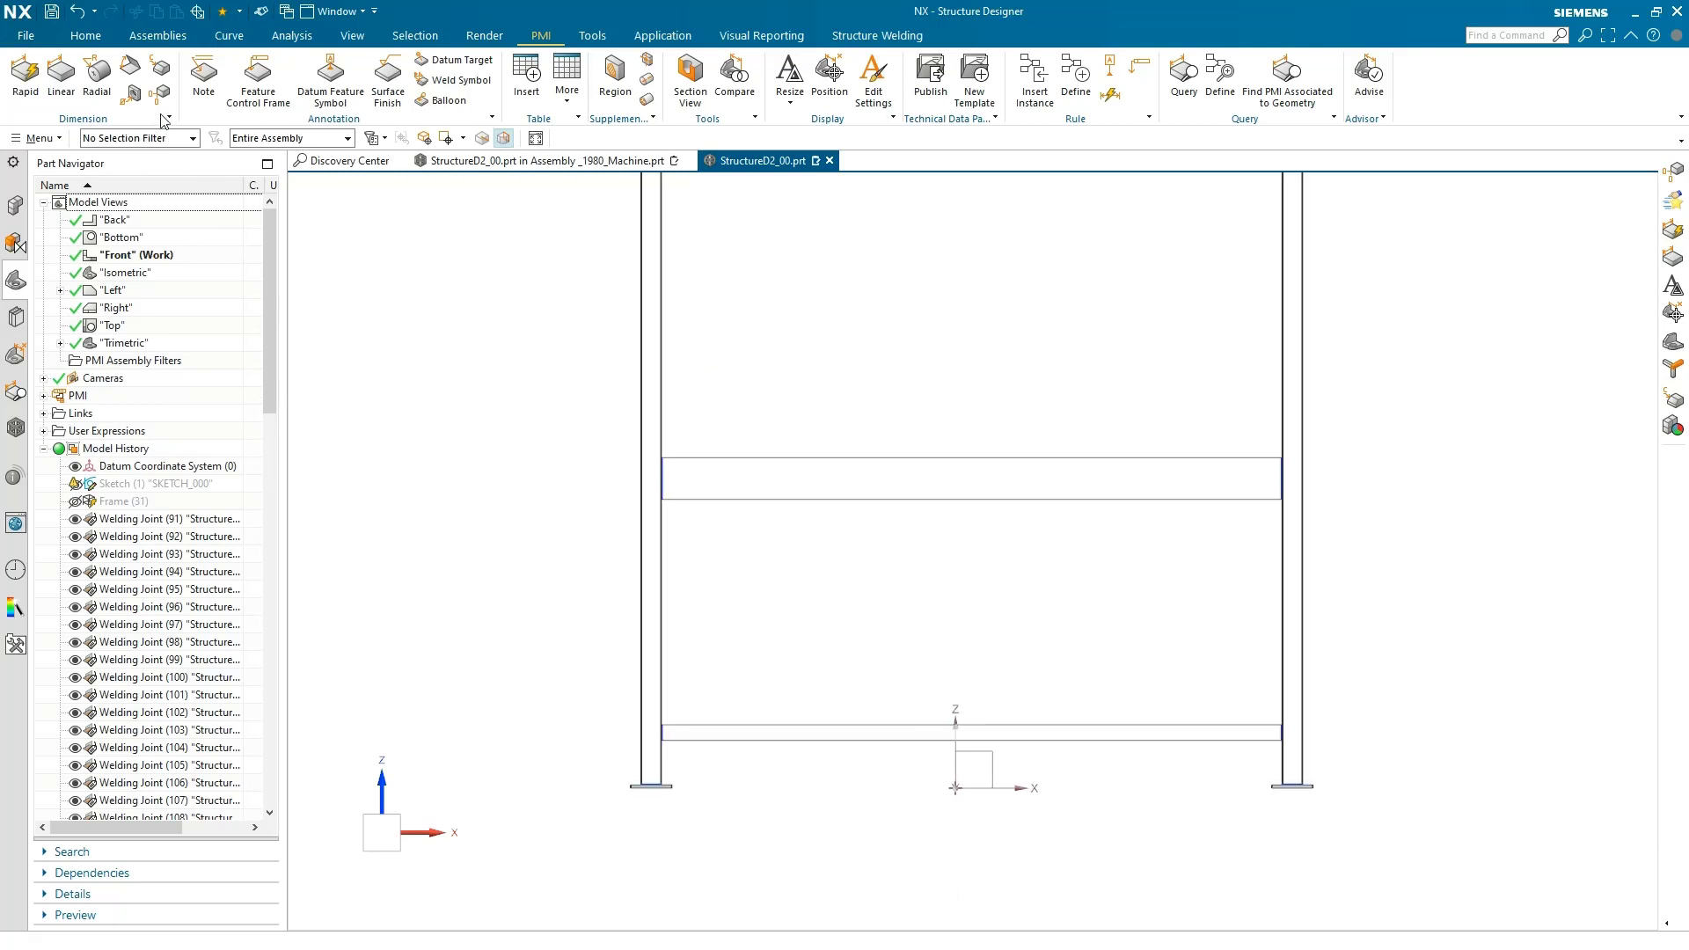
click(630, 787)
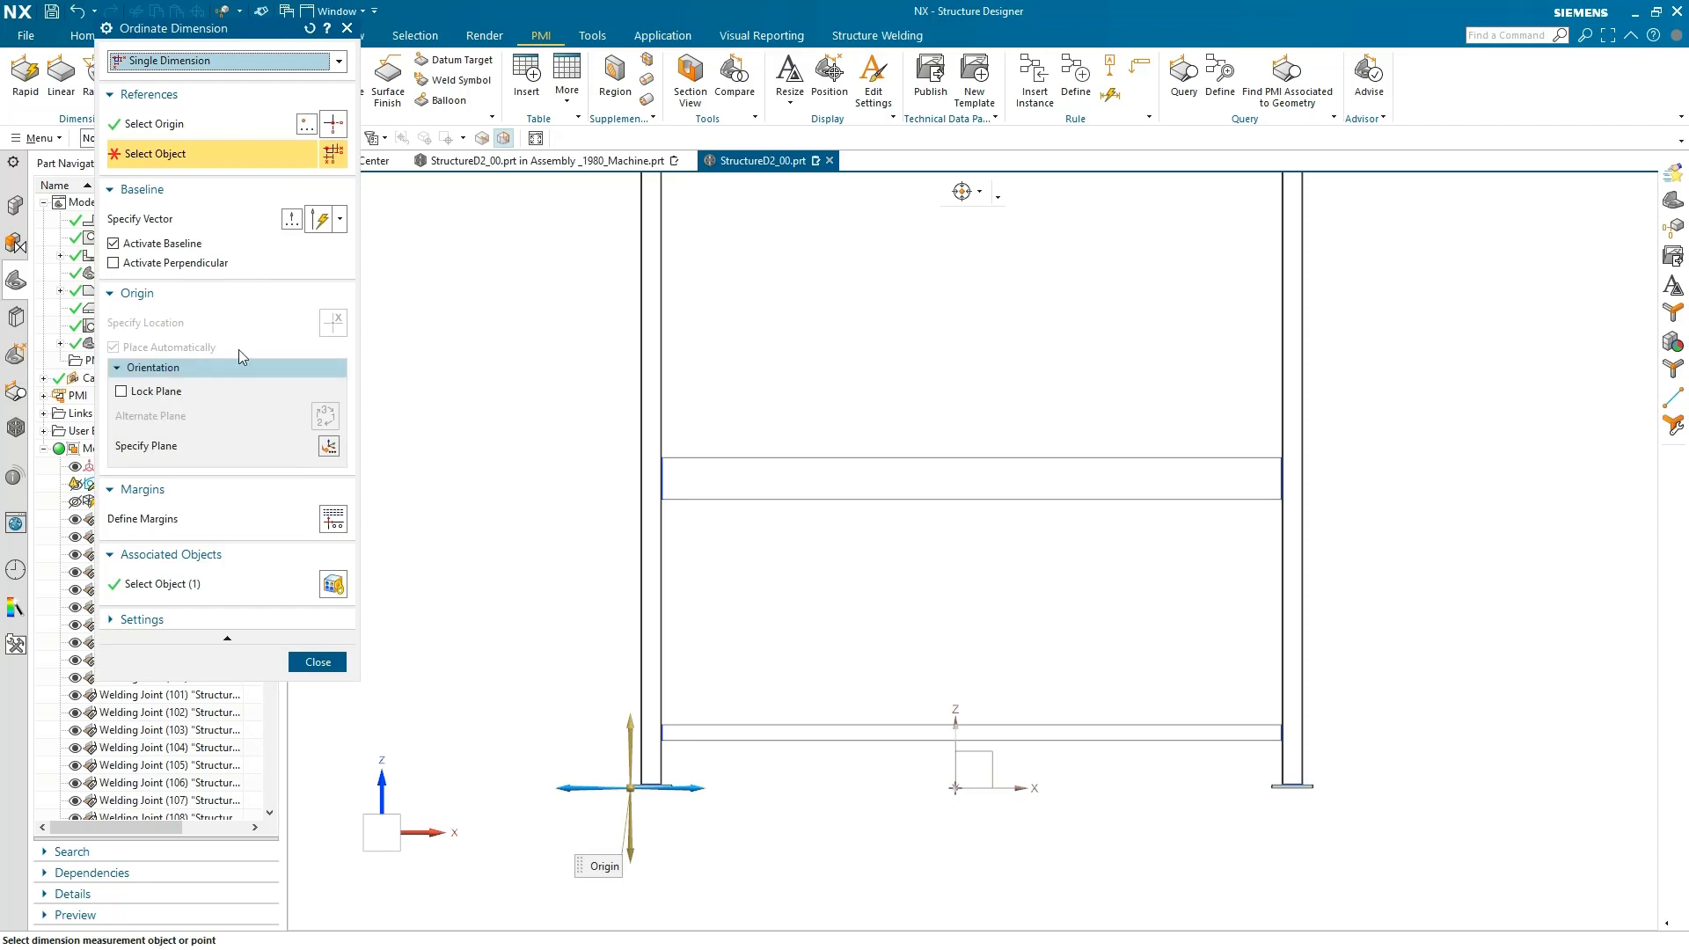
click(183, 252)
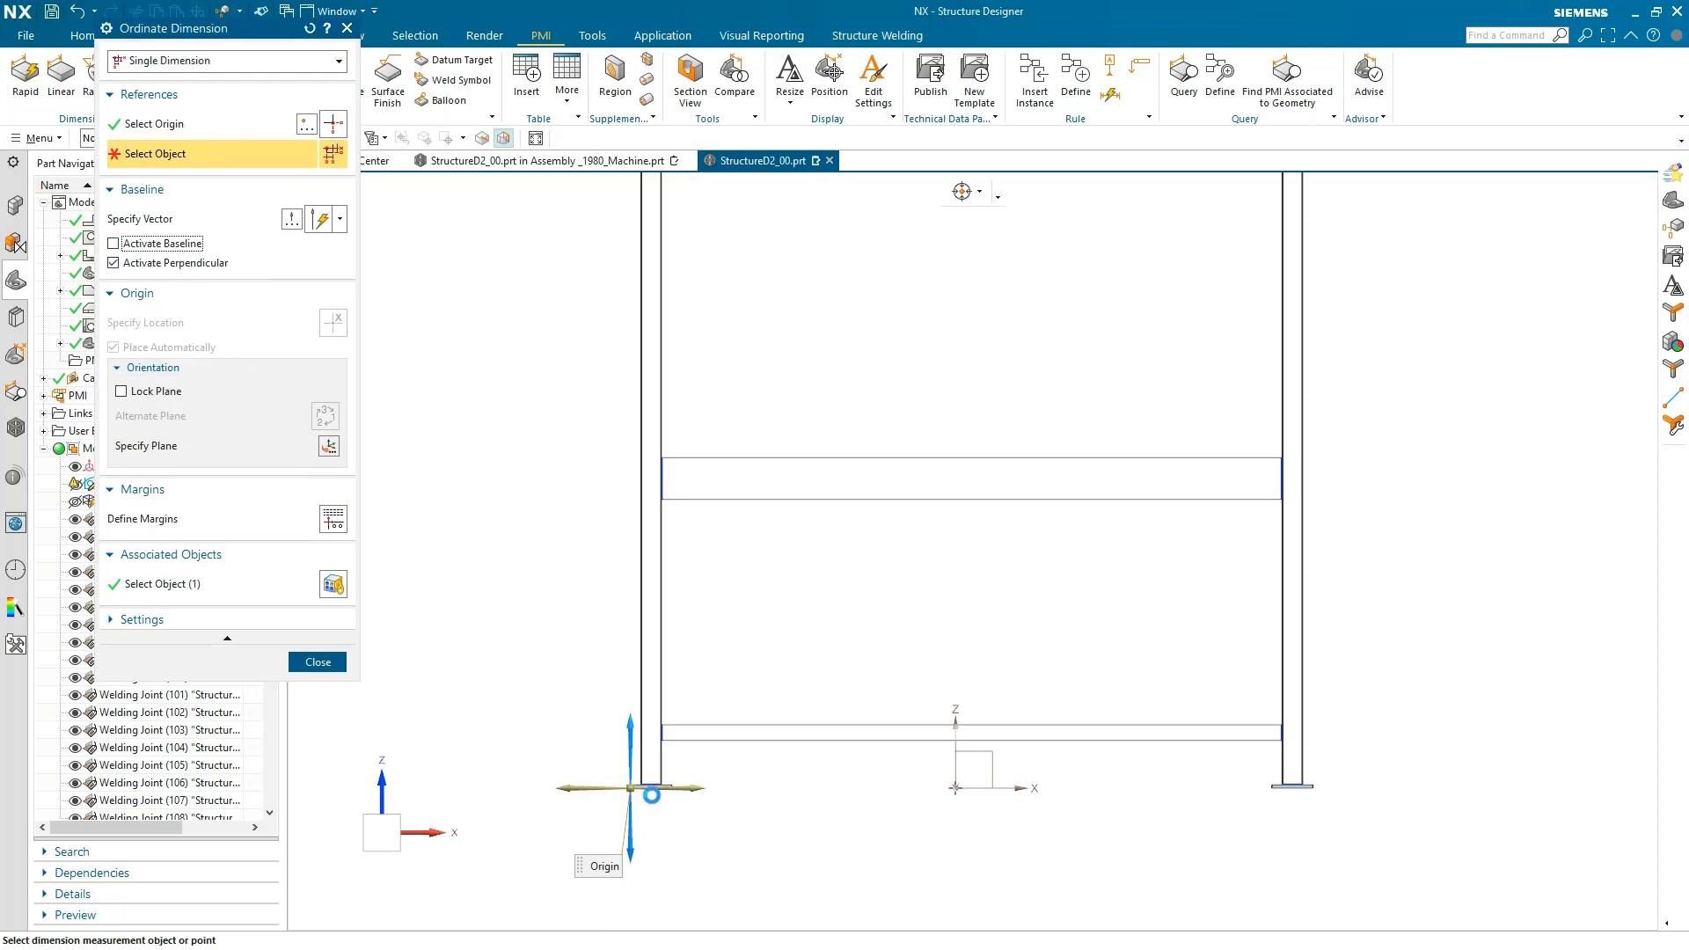
Add horizontal ordinate dimensions to the left post's inner edge, both edges of the right post, and the right foot's outer edge
click(666, 757)
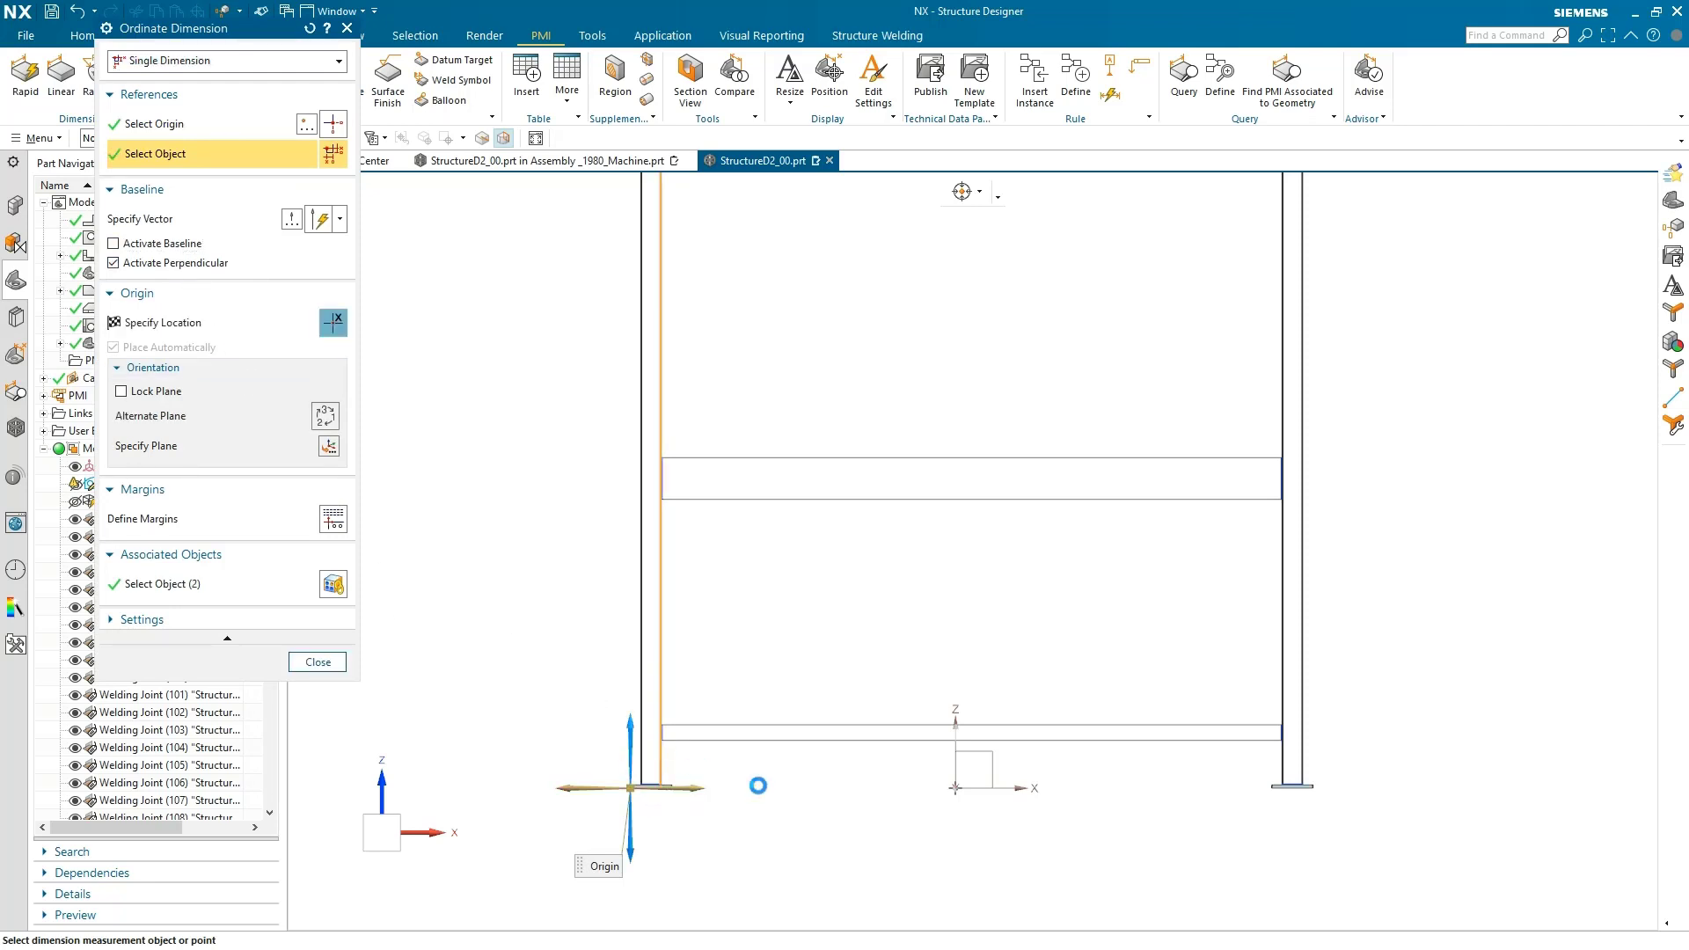
click(1298, 776)
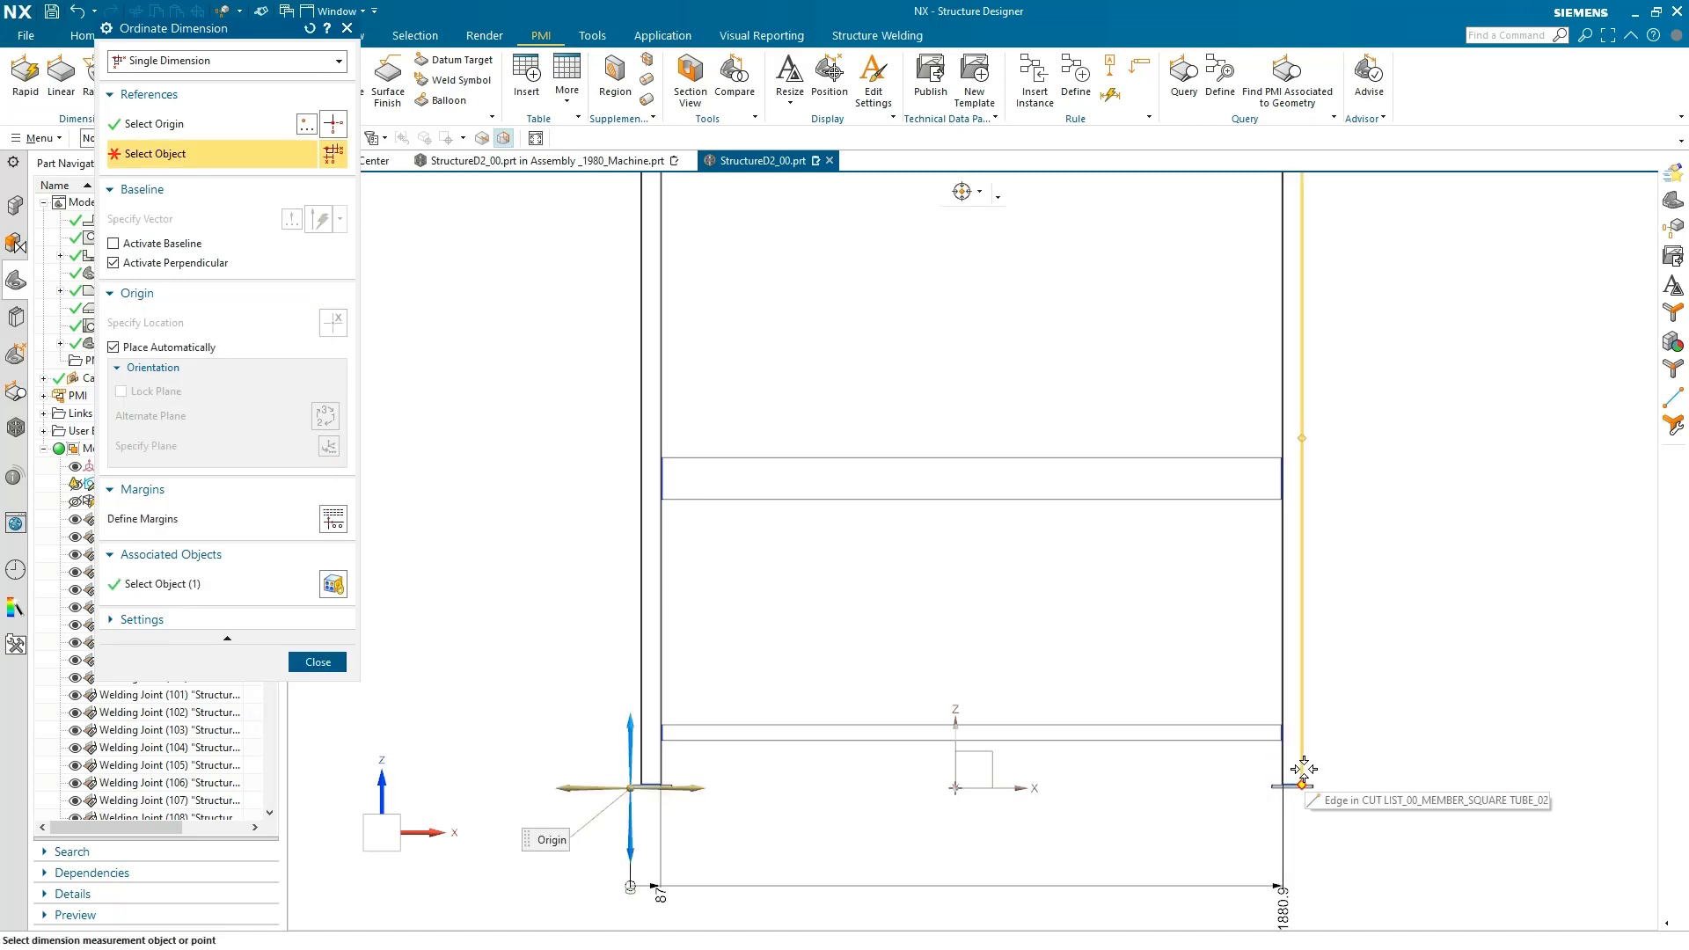
click(1303, 785)
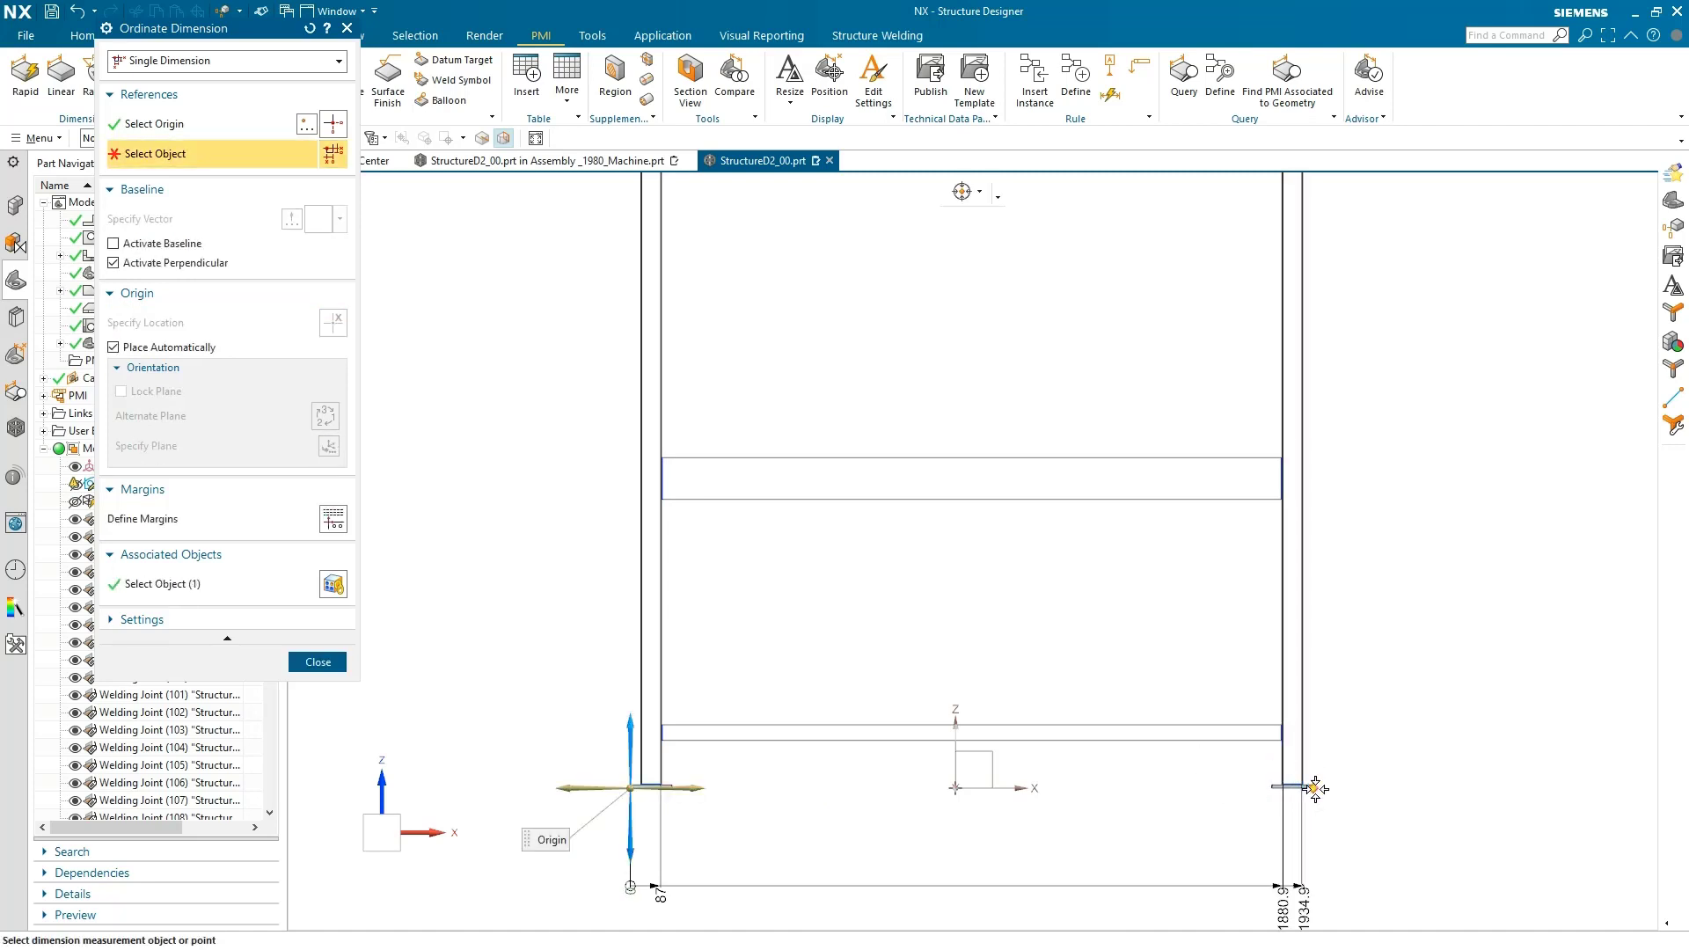
click(1311, 786)
click(317, 663)
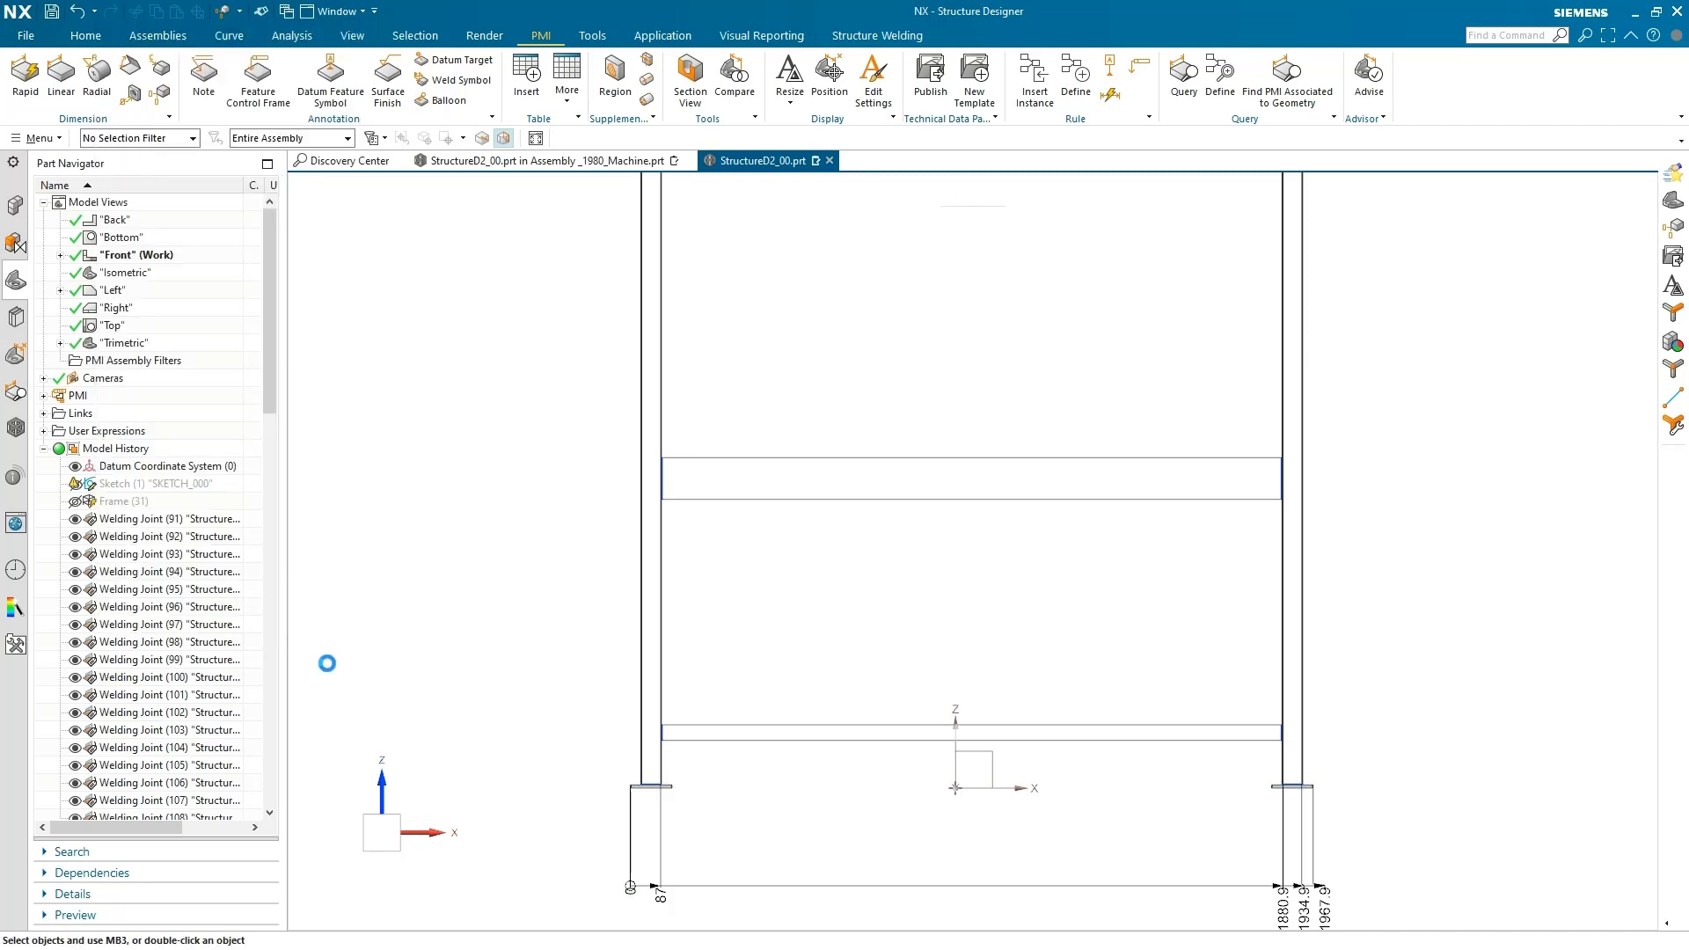
Make Top the work view and place an ordinate origin at the drilled channel's left corner with only the perpendicular baseline active
double_click(141, 325)
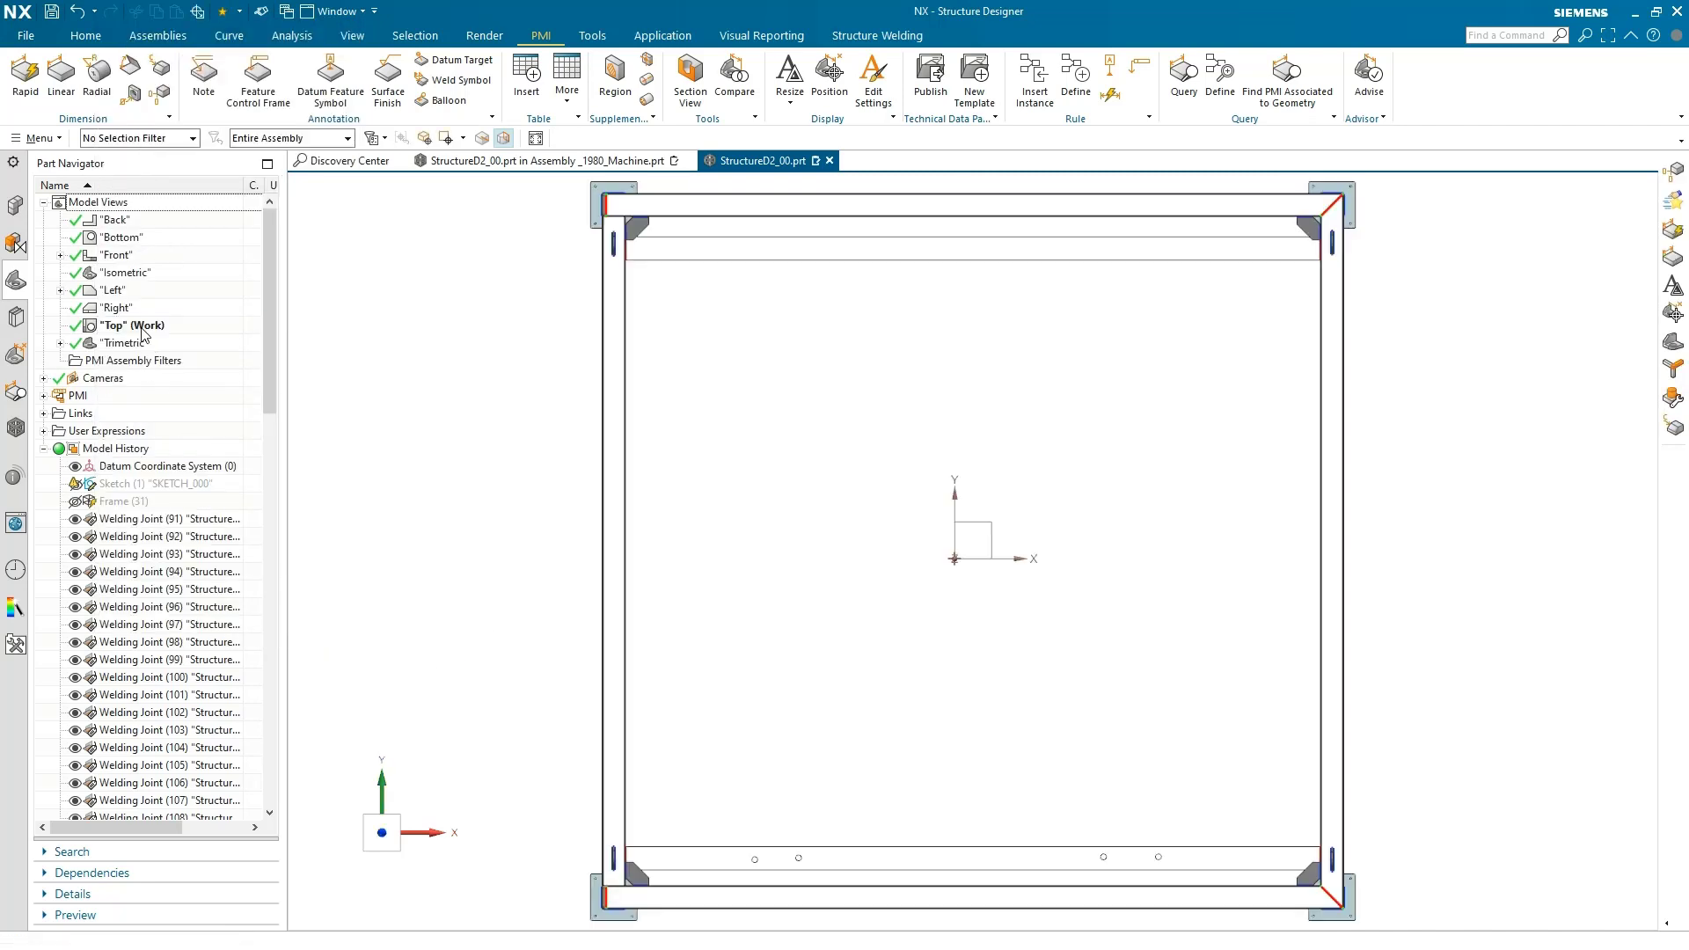
scroll(980, 745, down, 1)
scroll(932, 917, up, 2)
scroll(932, 916, up, 2)
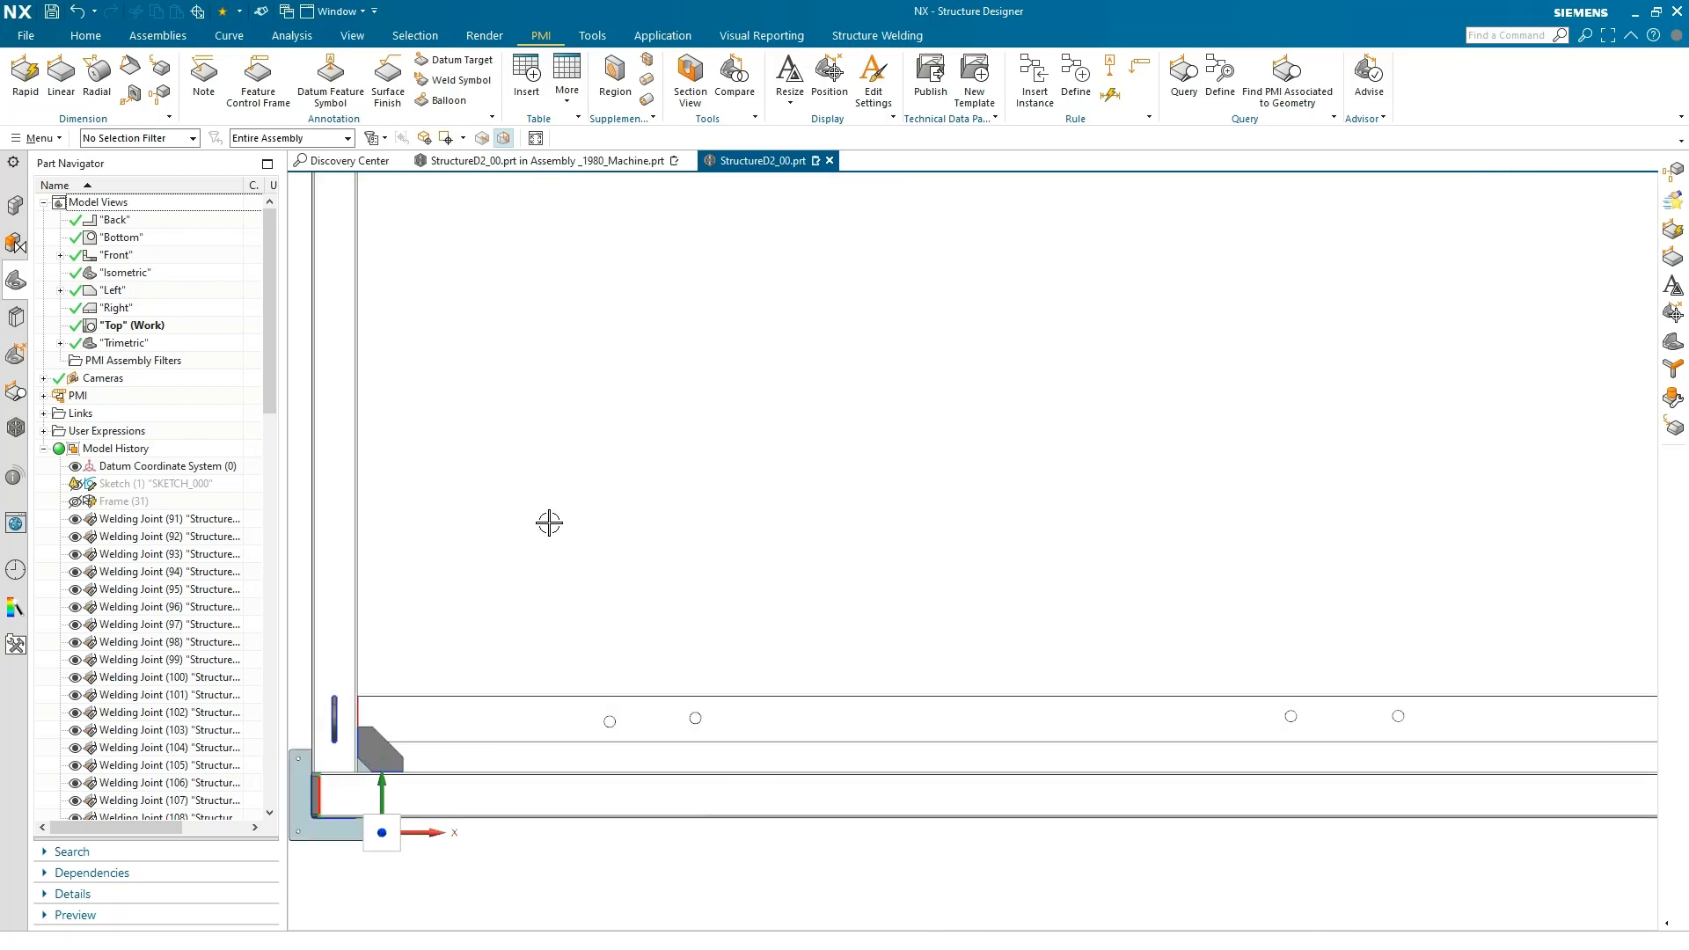
click(159, 94)
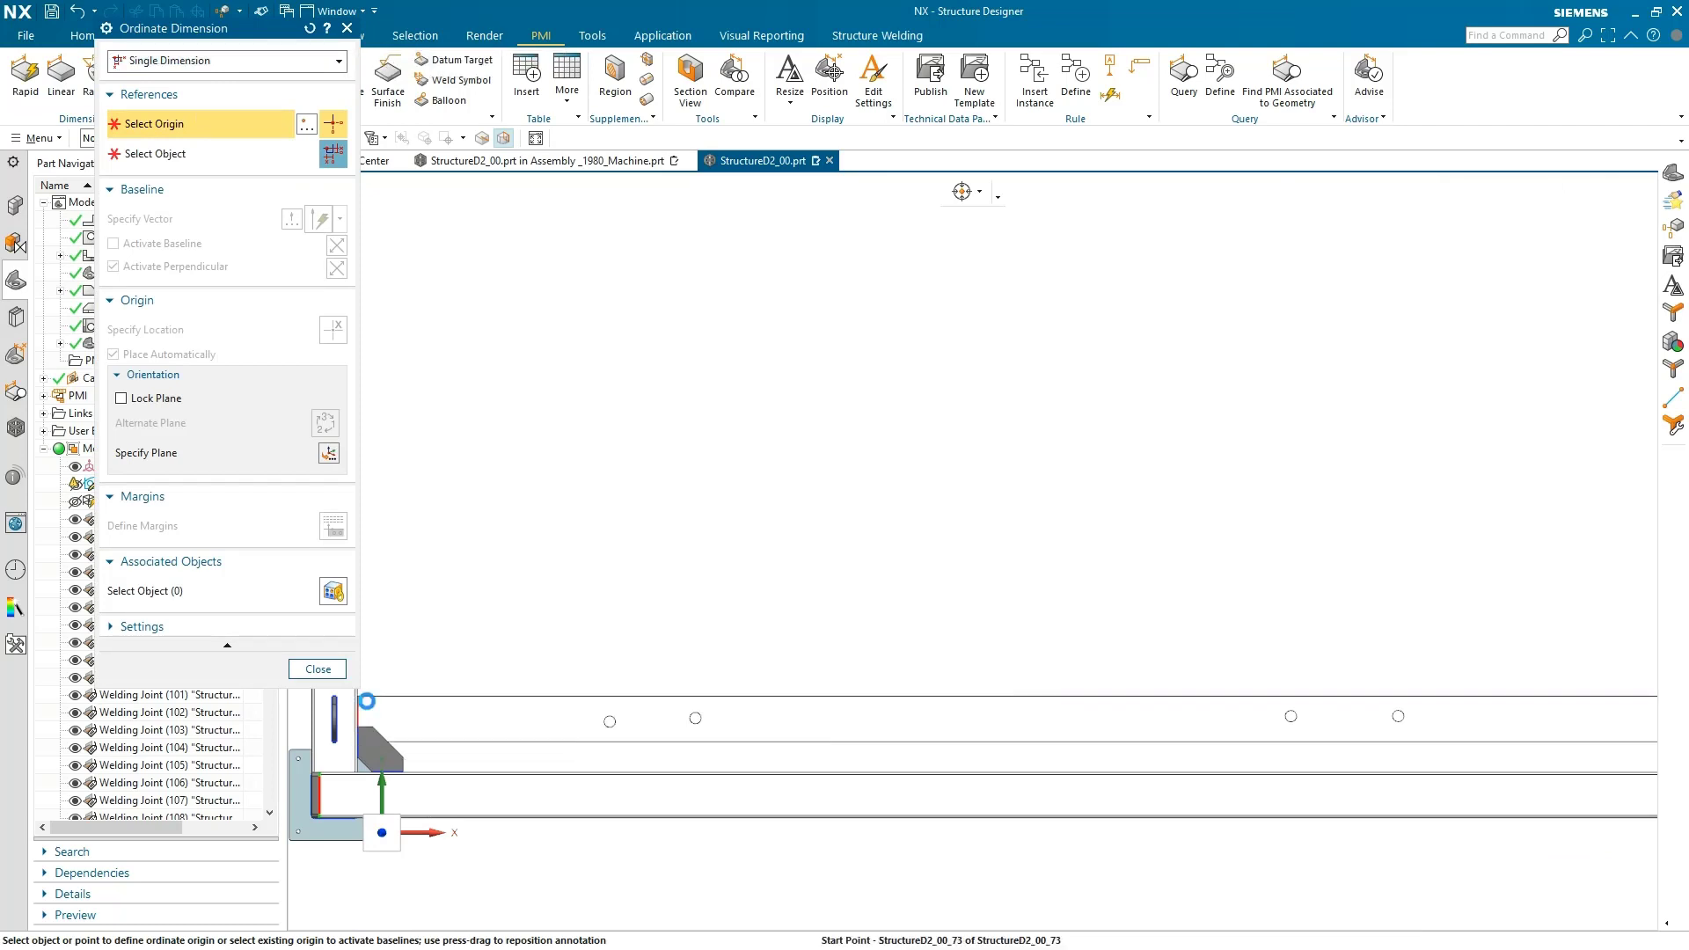
click(370, 700)
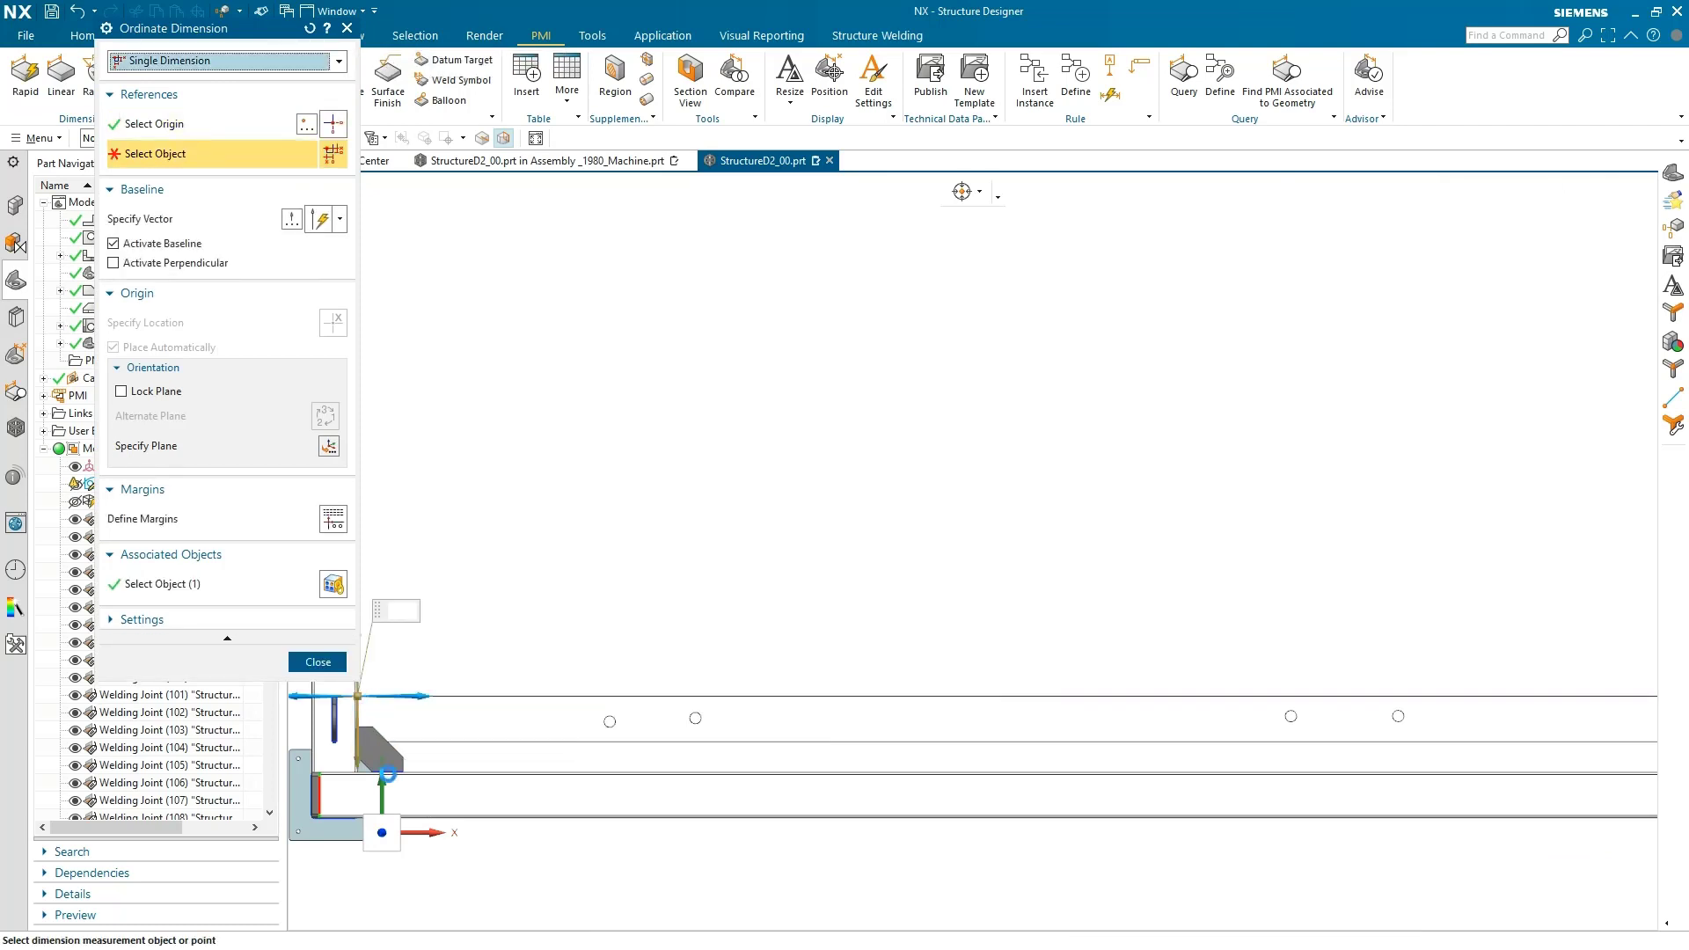
click(168, 262)
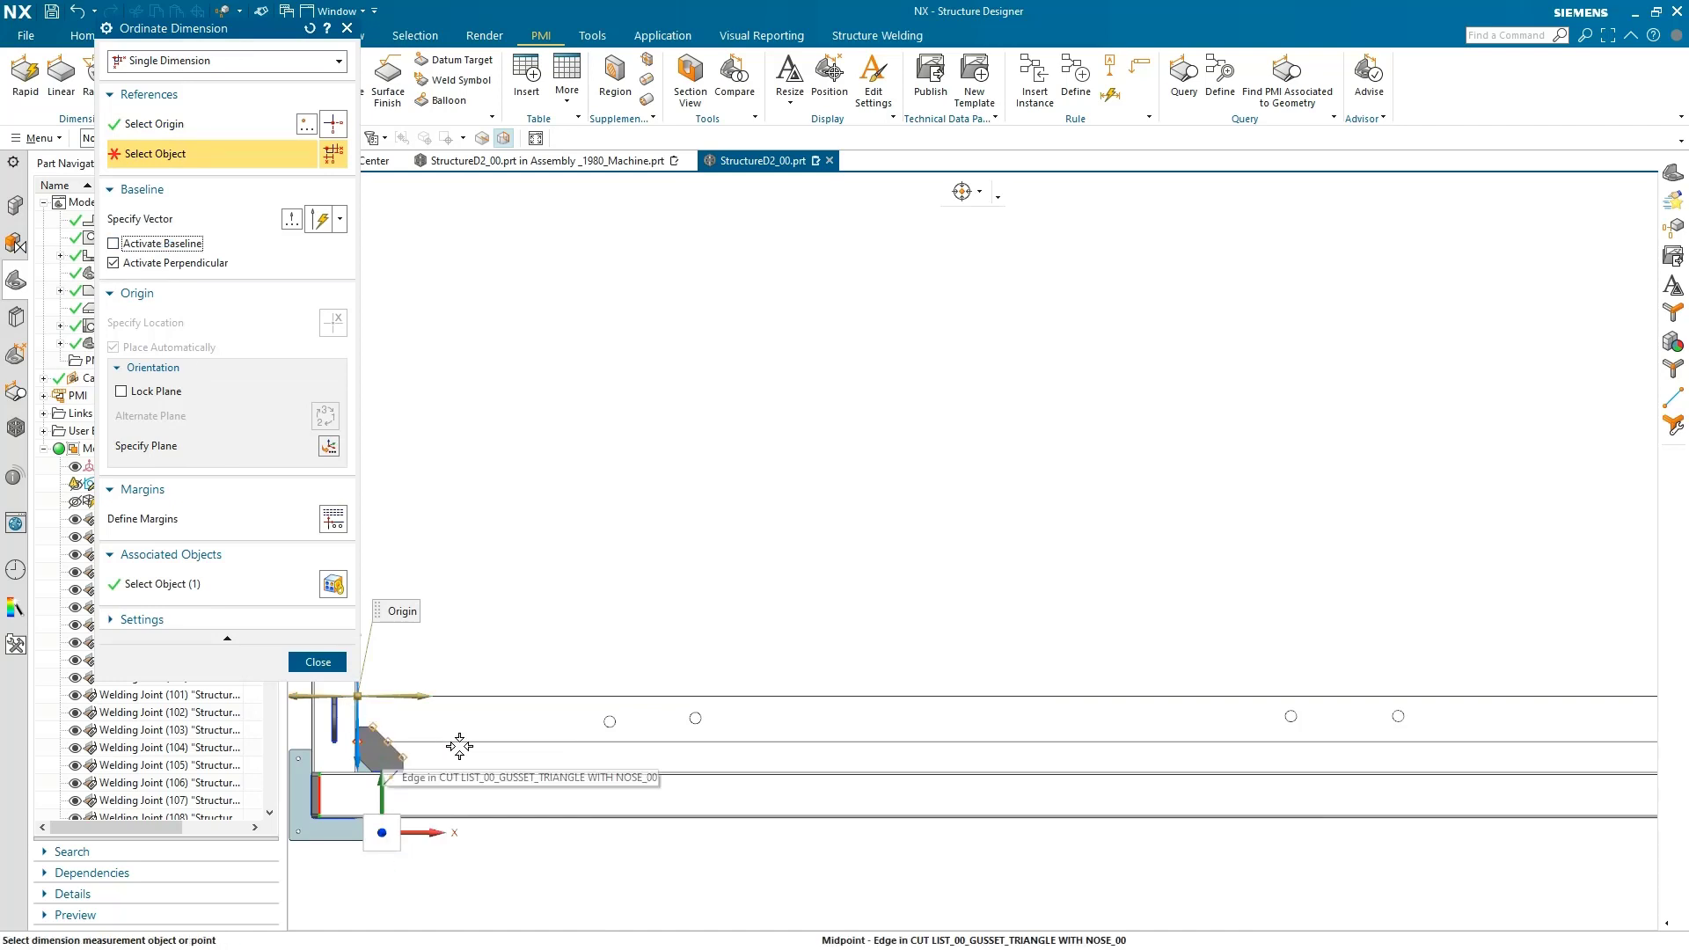
Add horizontal ordinate dimensions to the four holes along the channel member
click(610, 720)
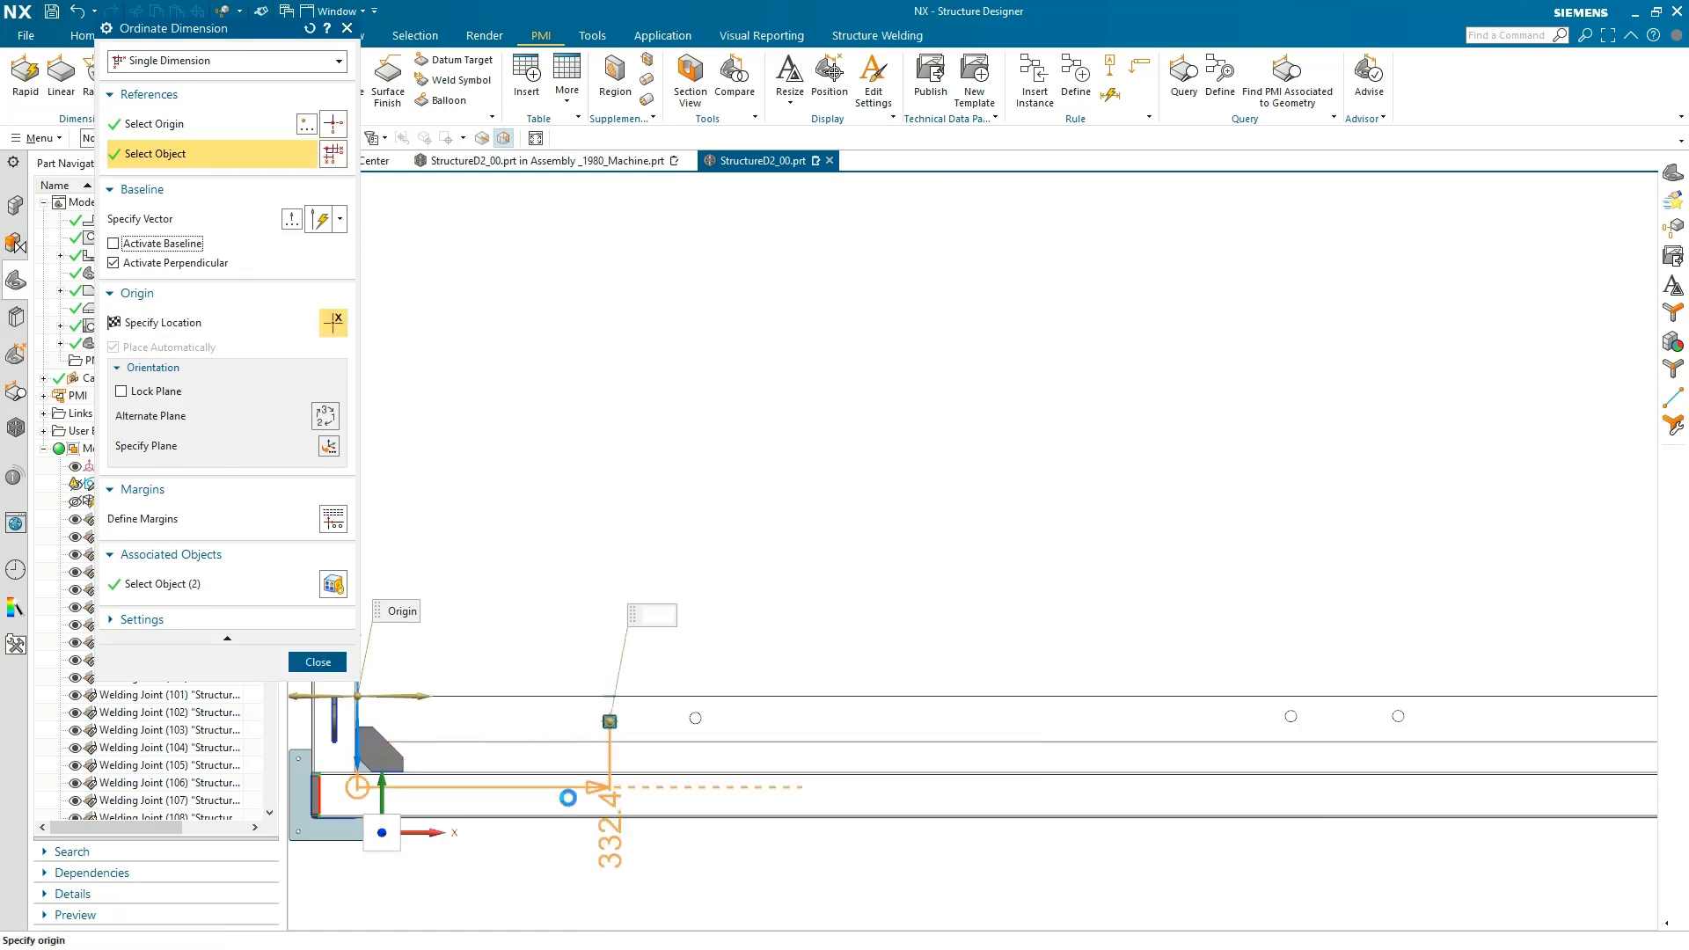
click(695, 718)
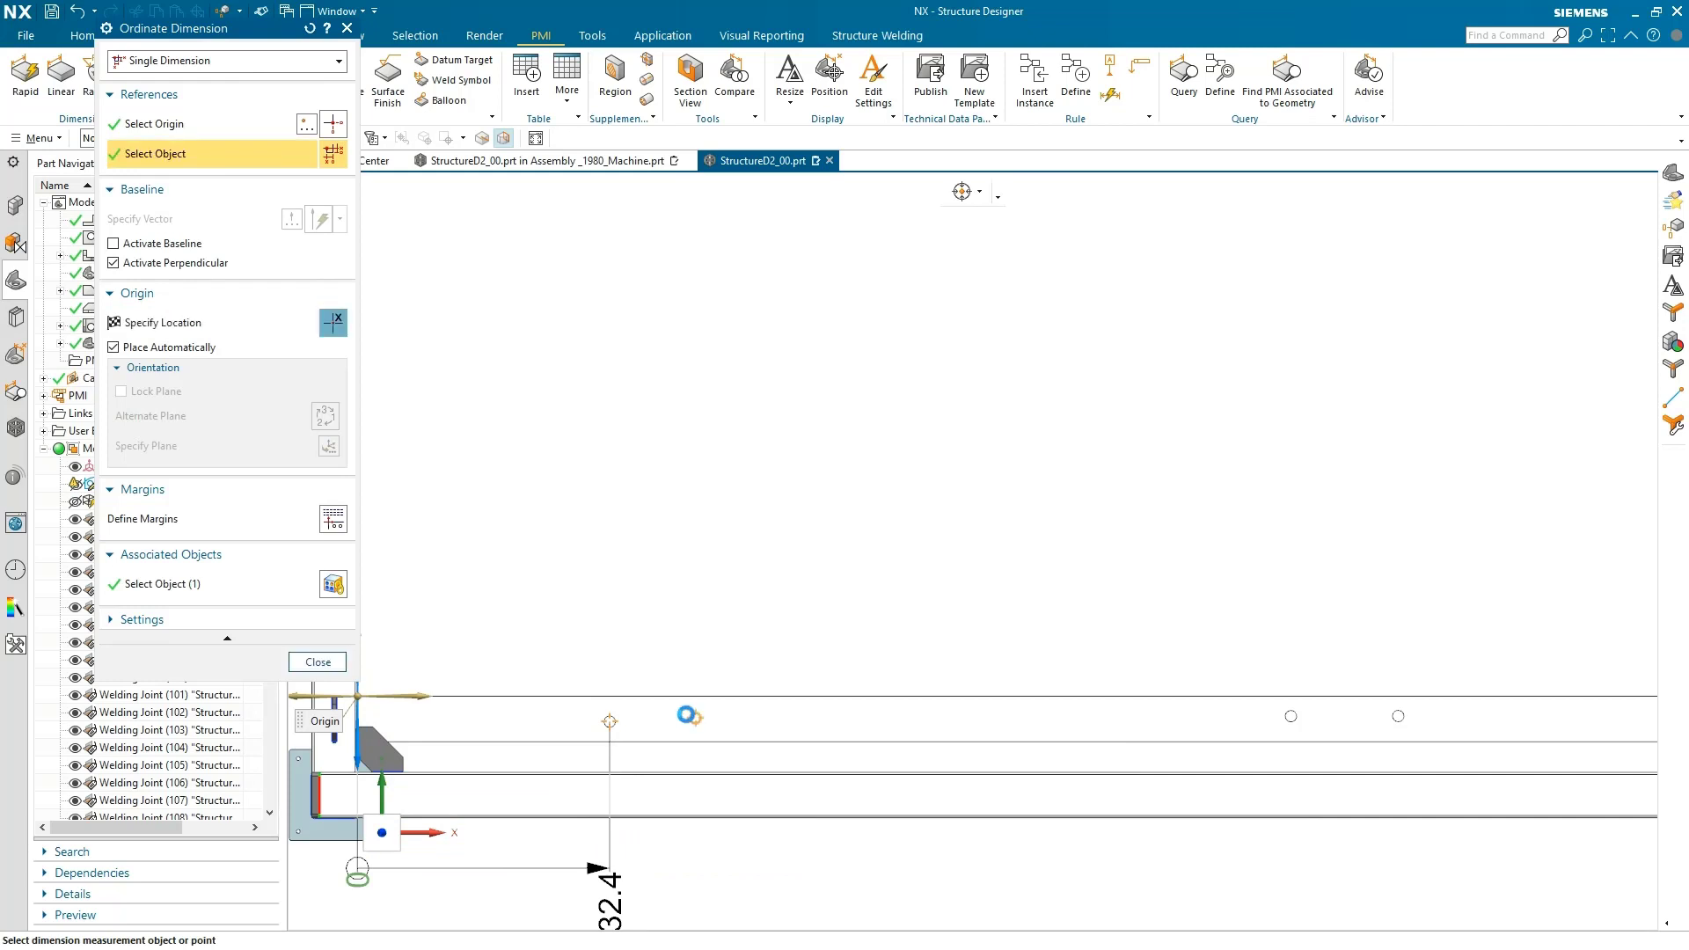
click(1293, 717)
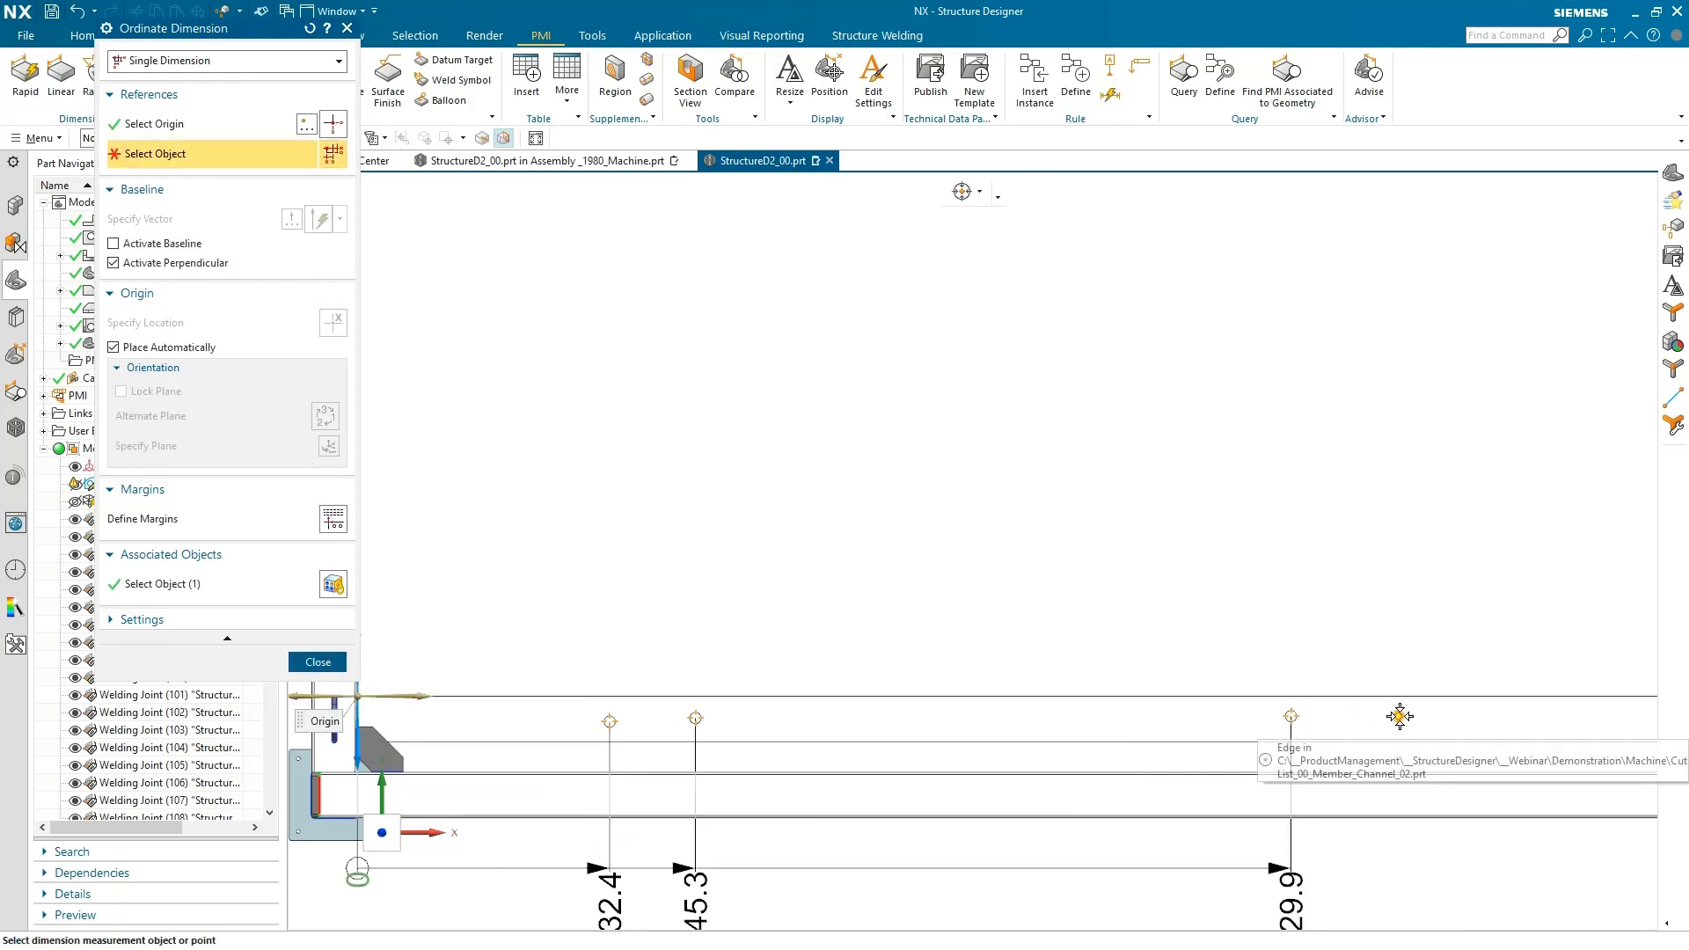
click(1399, 716)
click(317, 661)
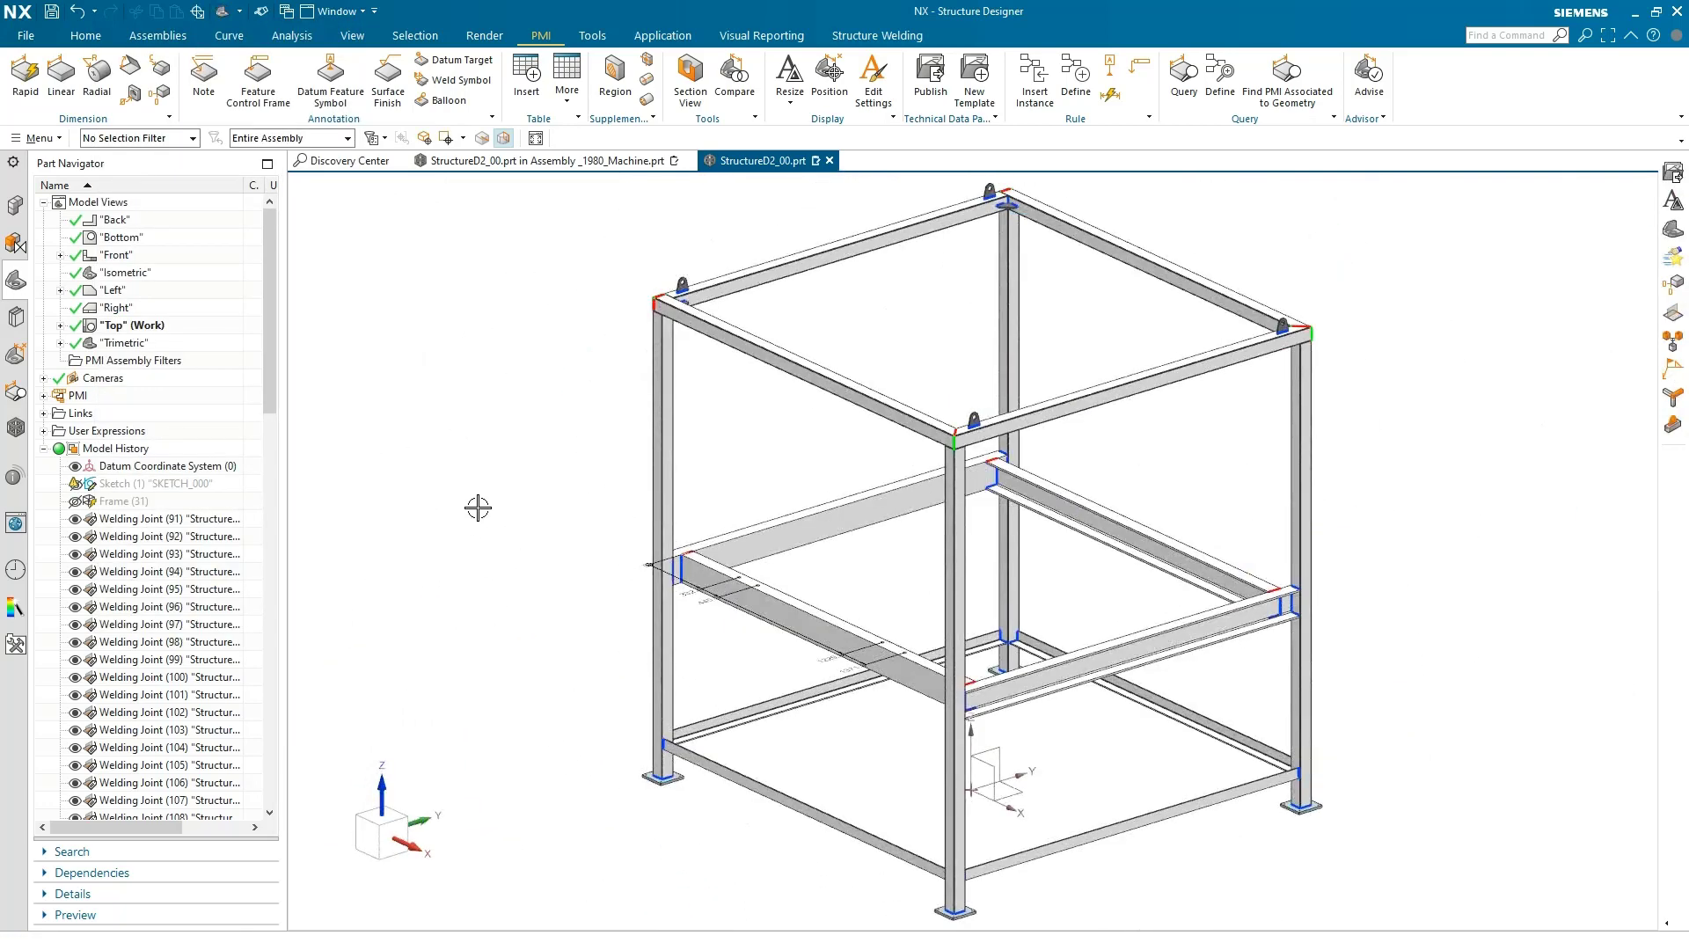
Set up a 3D PDF technical data package with the _ShopInstructions_429 template, filling in the job number and MachineMAN for Label1
click(929, 77)
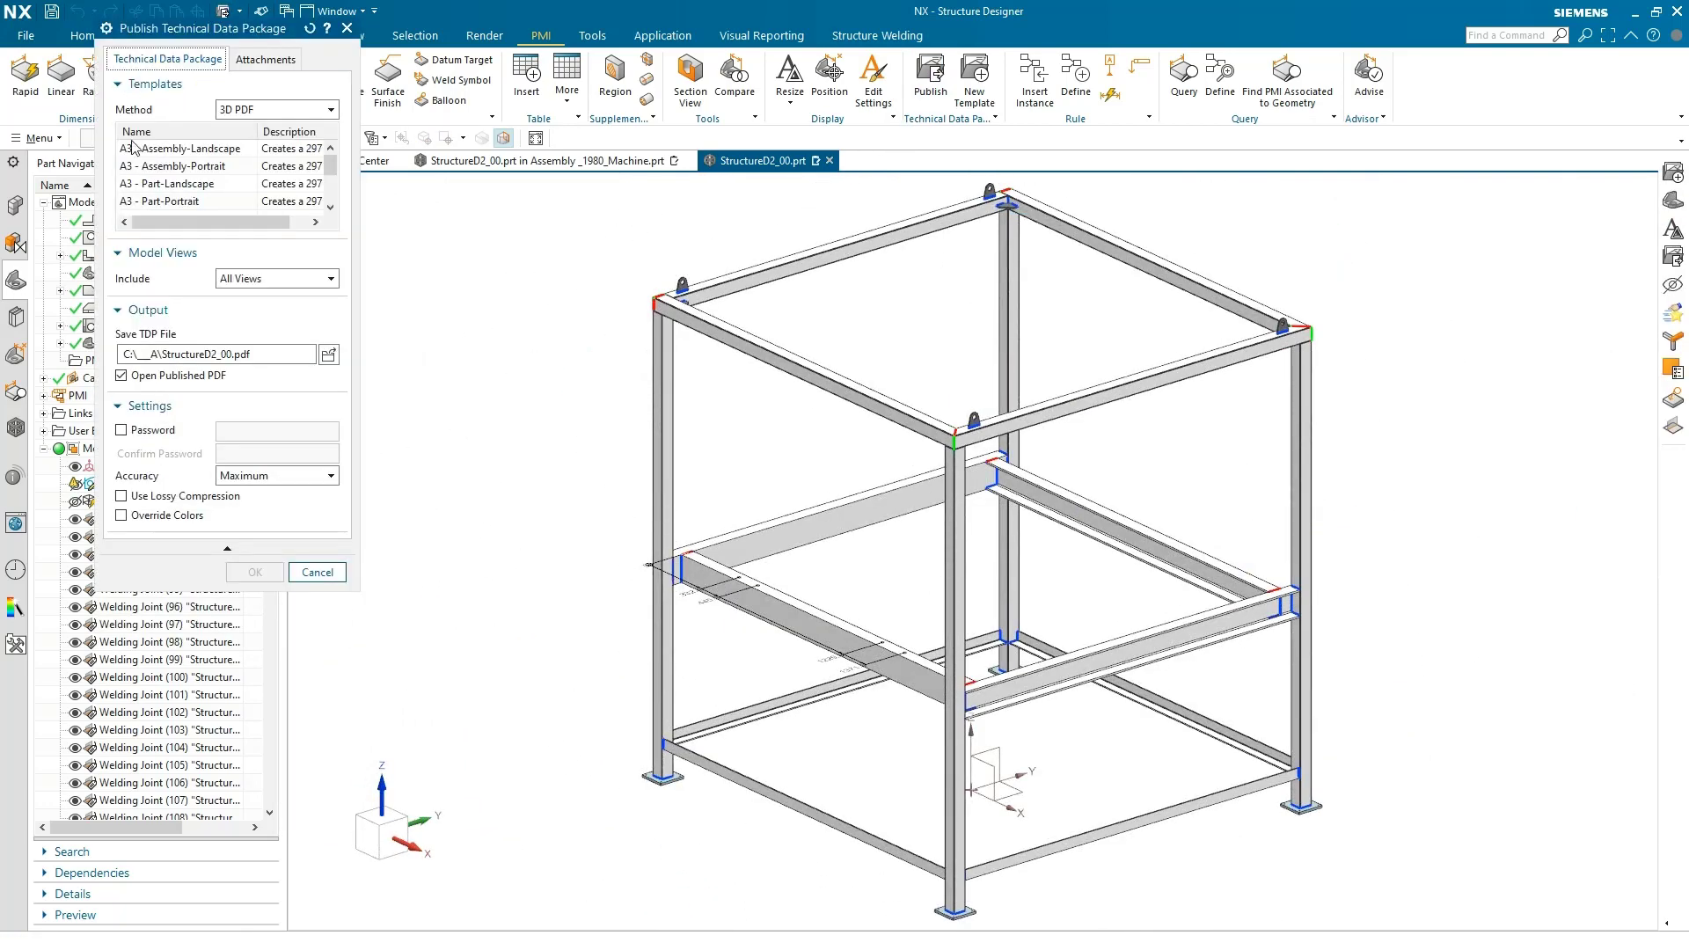
click(160, 151)
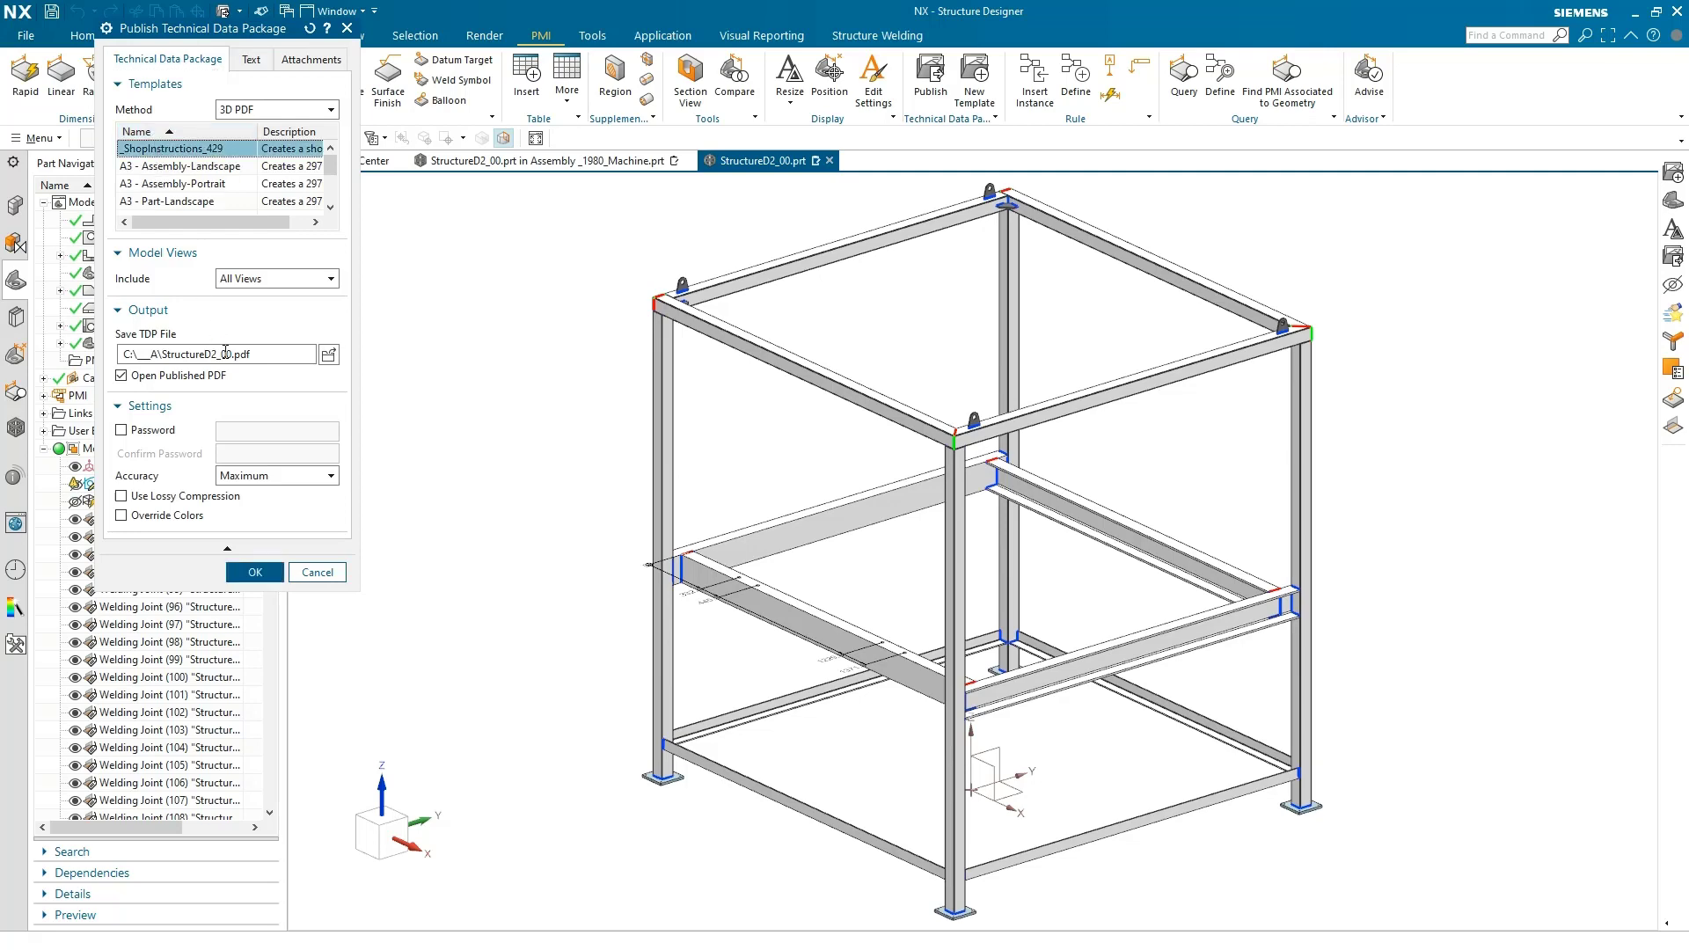
click(252, 59)
double_click(239, 126)
text(MachineMAN)
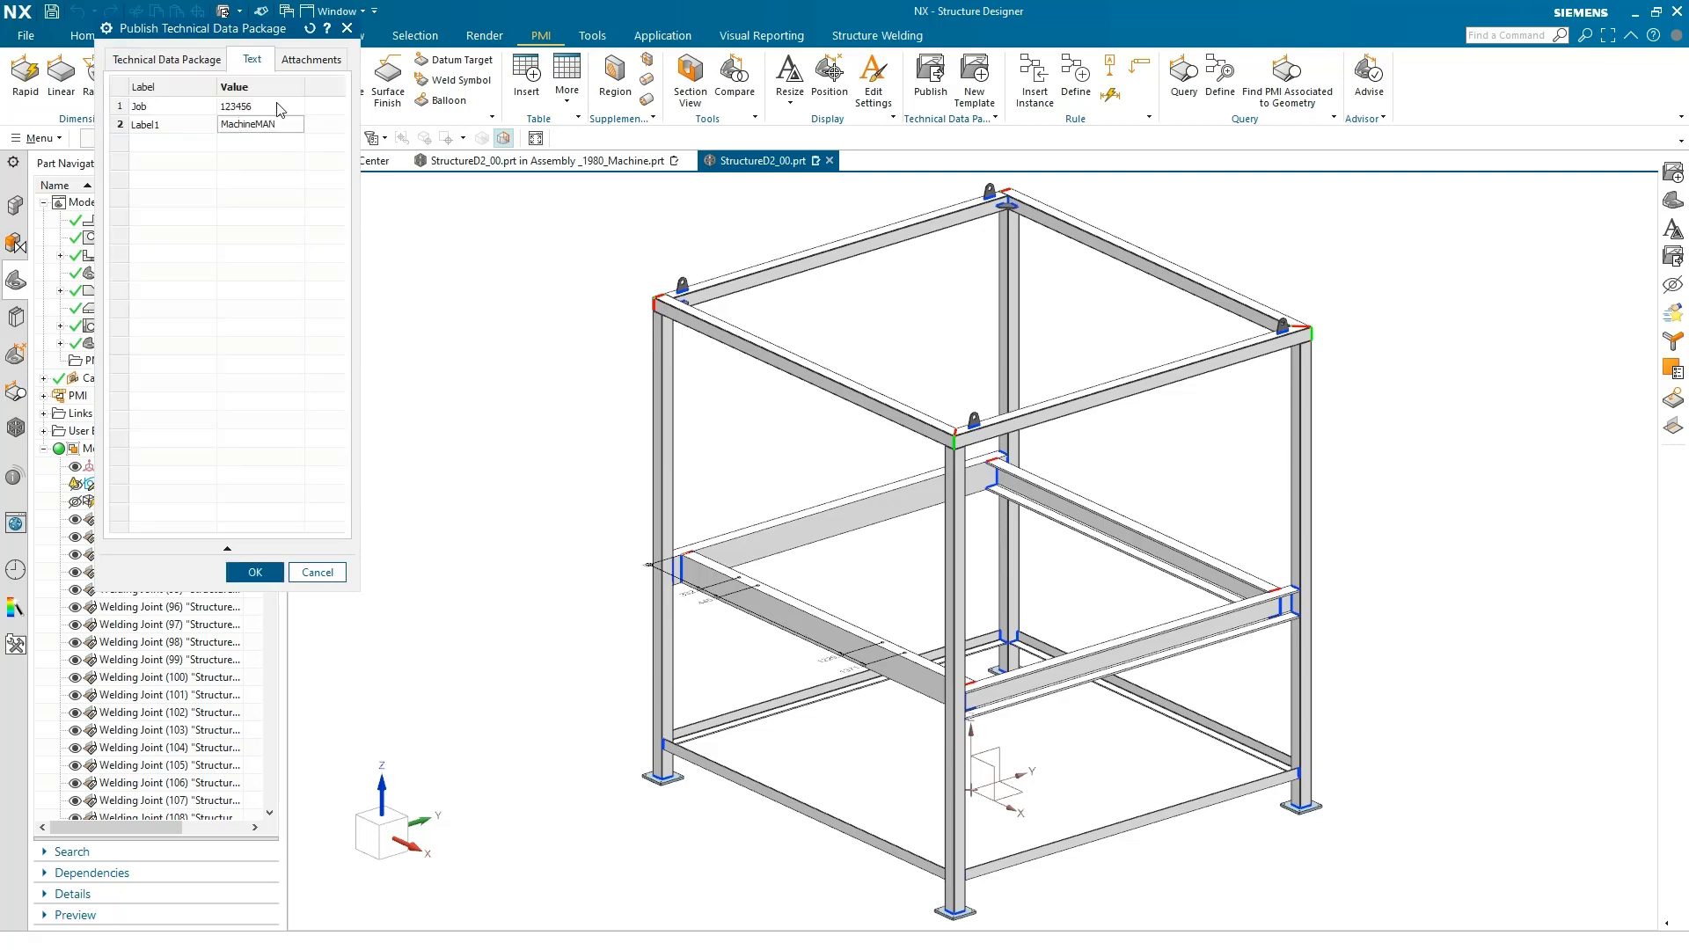
Attach SHOP_ORDER-34302.pdf from the ShopOrders folder to the technical data package
click(310, 59)
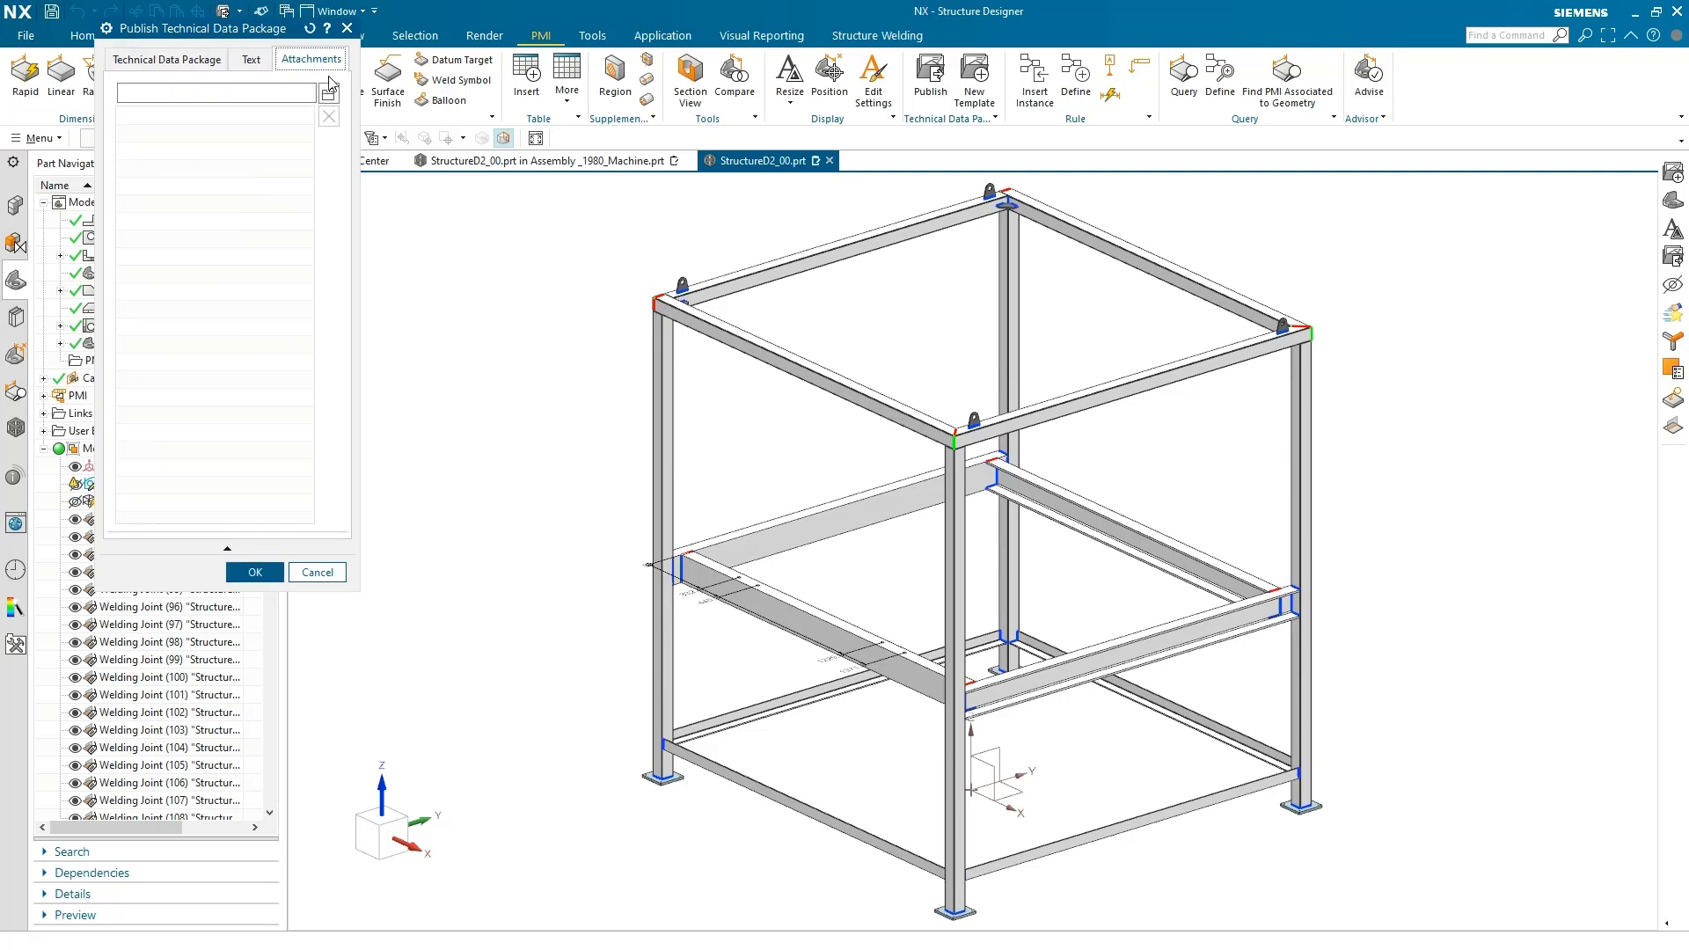
click(330, 94)
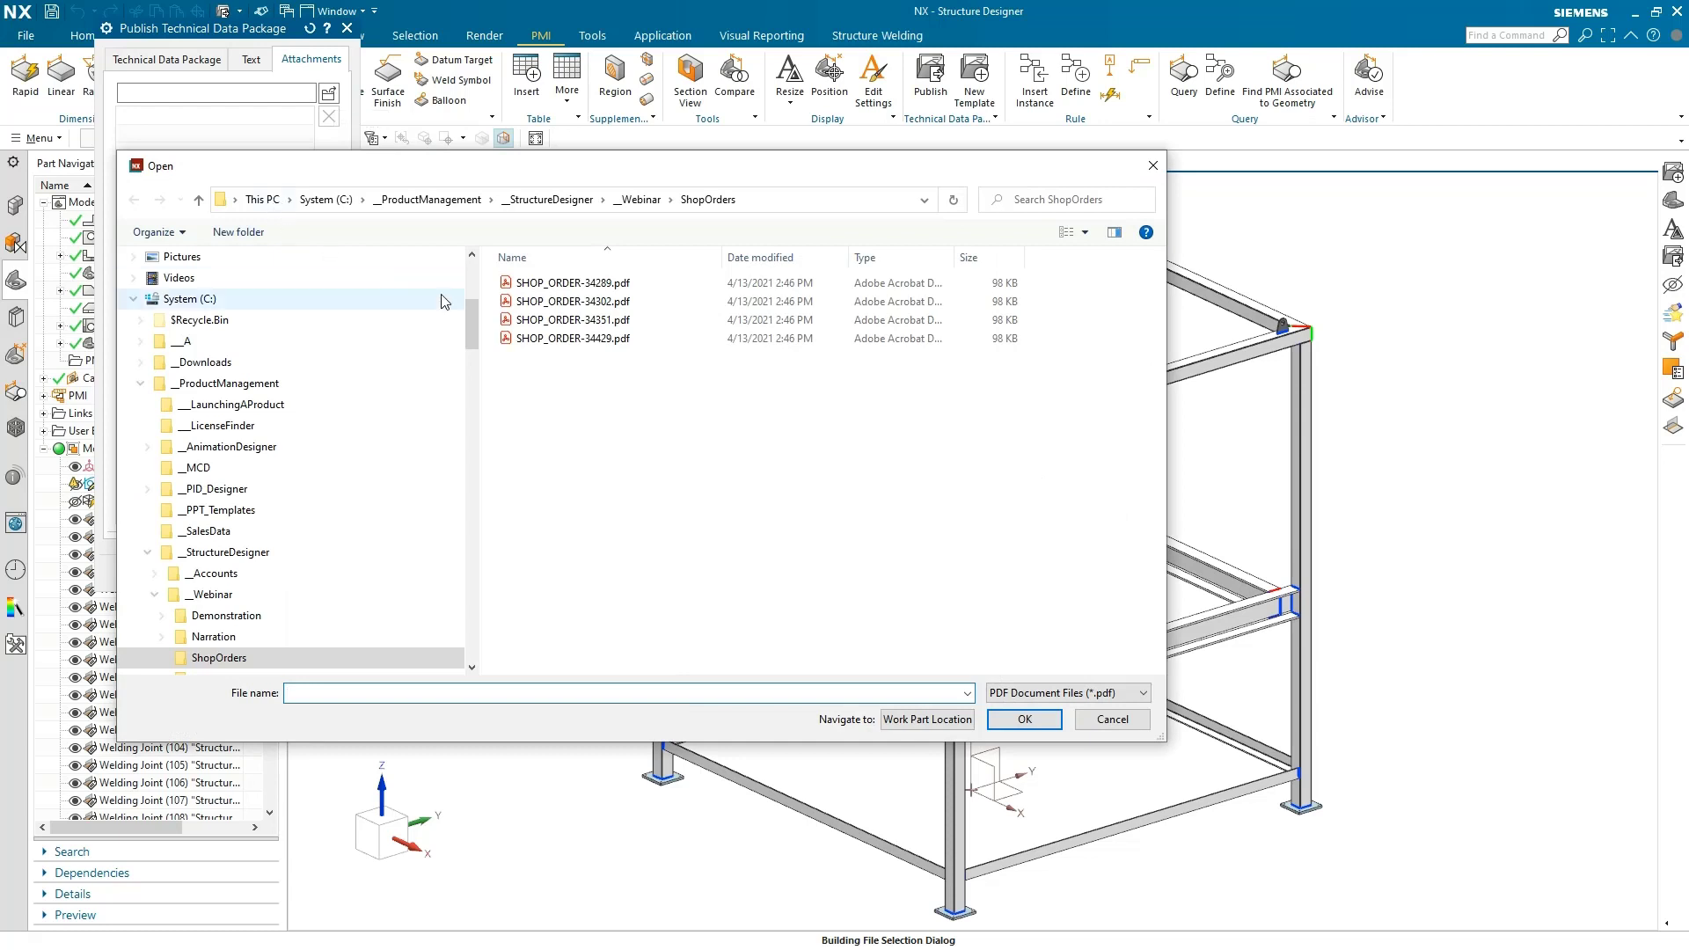
click(596, 301)
click(1044, 726)
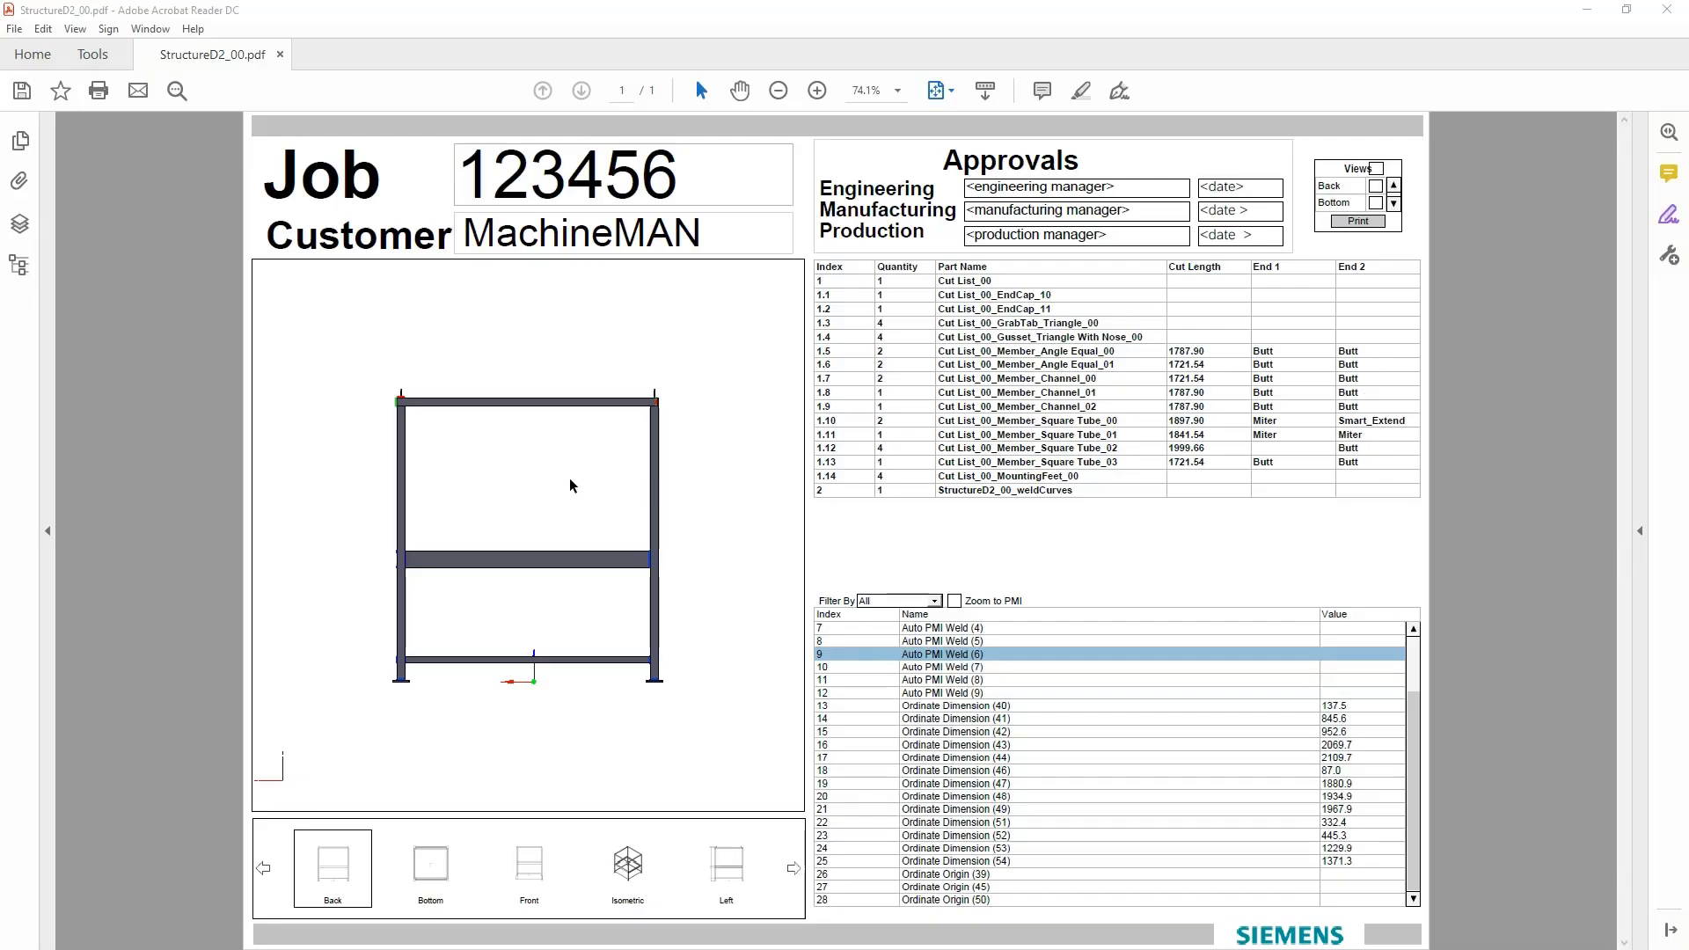
Examine the Front view's ordinate dimensions at the right foot in the published StructureD2_00.pdf in Adobe Acrobat Reader
drag(570, 486, 550, 516)
click(531, 893)
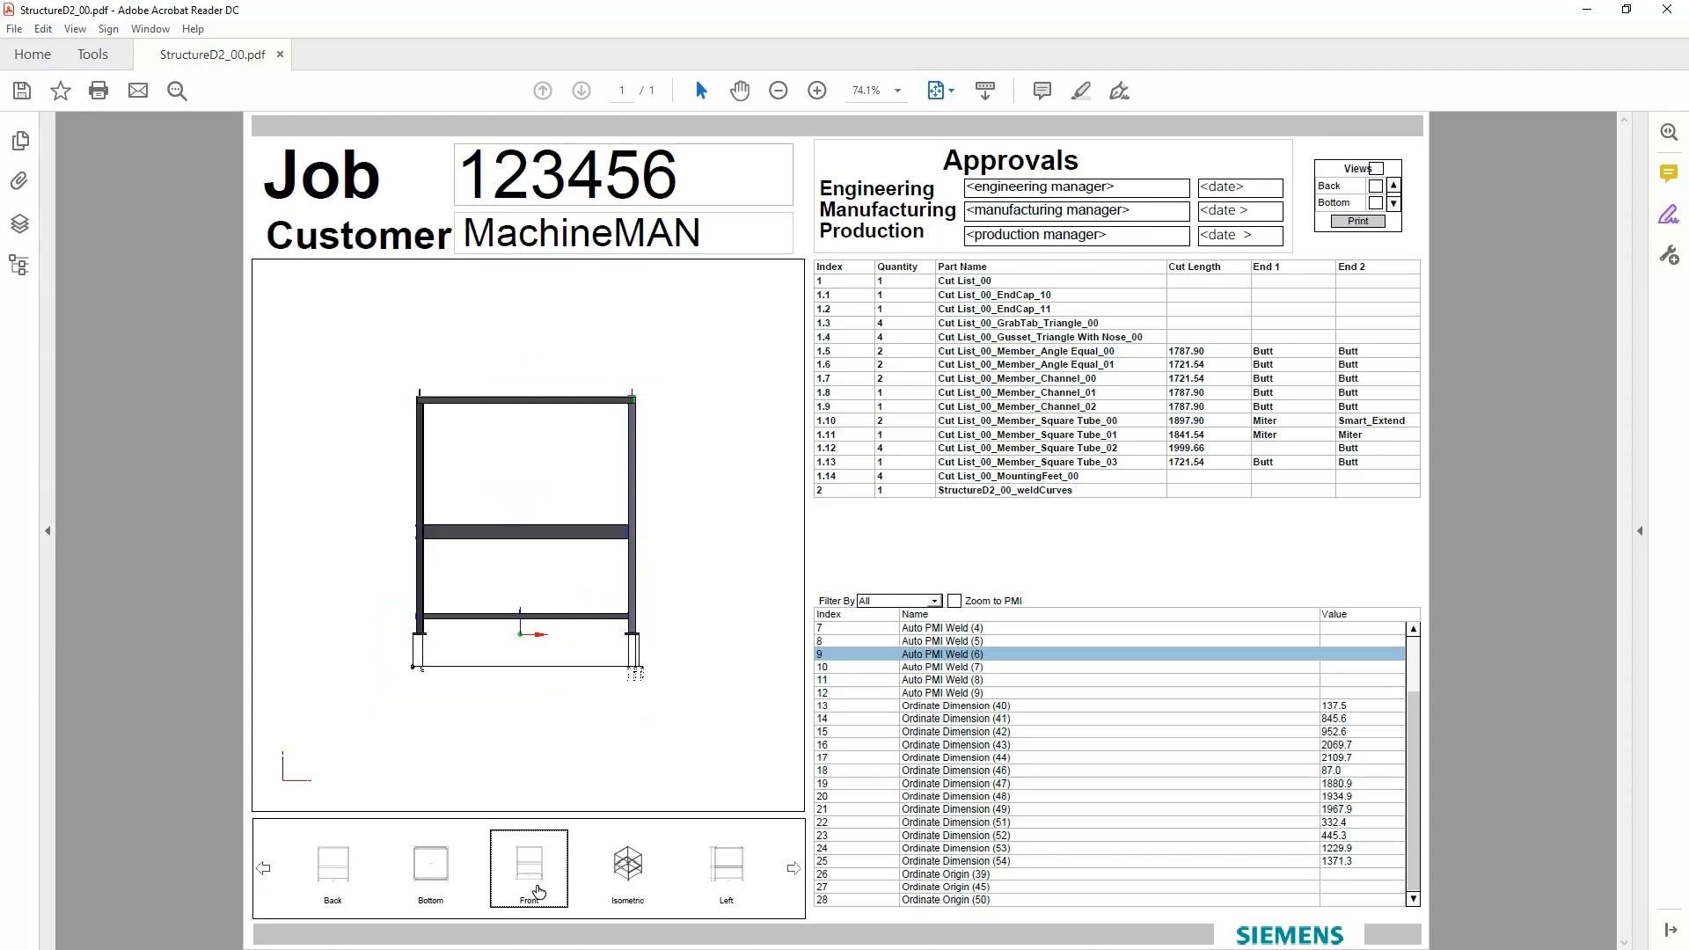
scroll(664, 663, up, 5)
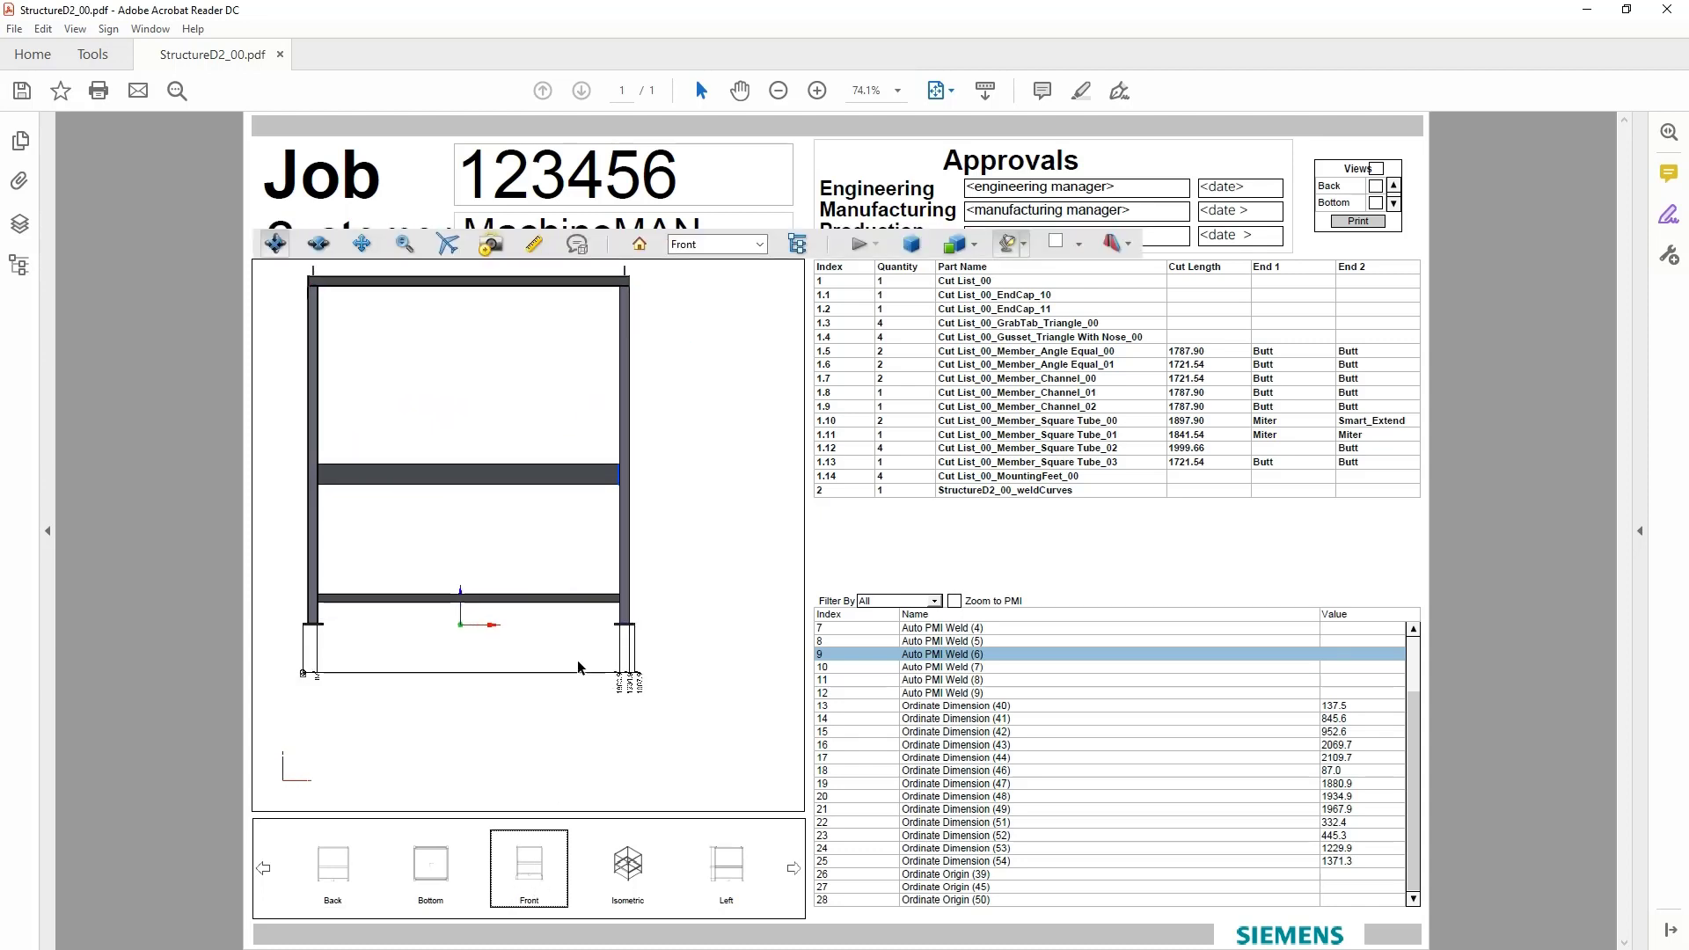
scroll(588, 567, up, 3)
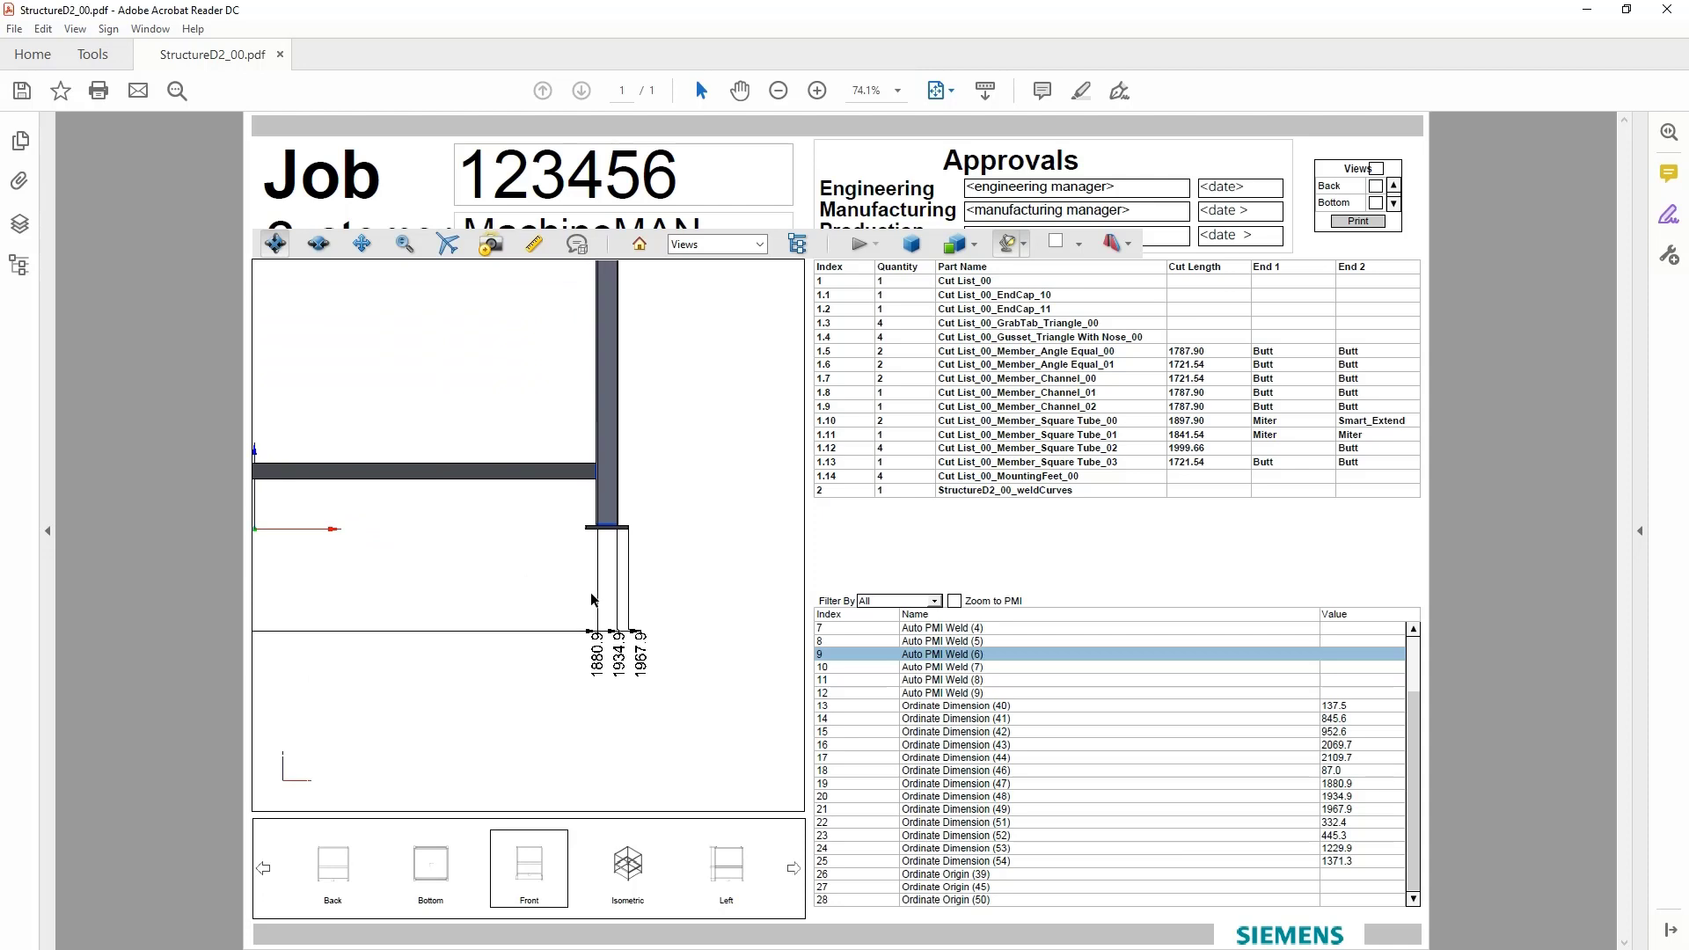
Inspect the Isometric view with an X-axis cross section offset by -3%, ending with the section off and the Isometric view restored
click(629, 884)
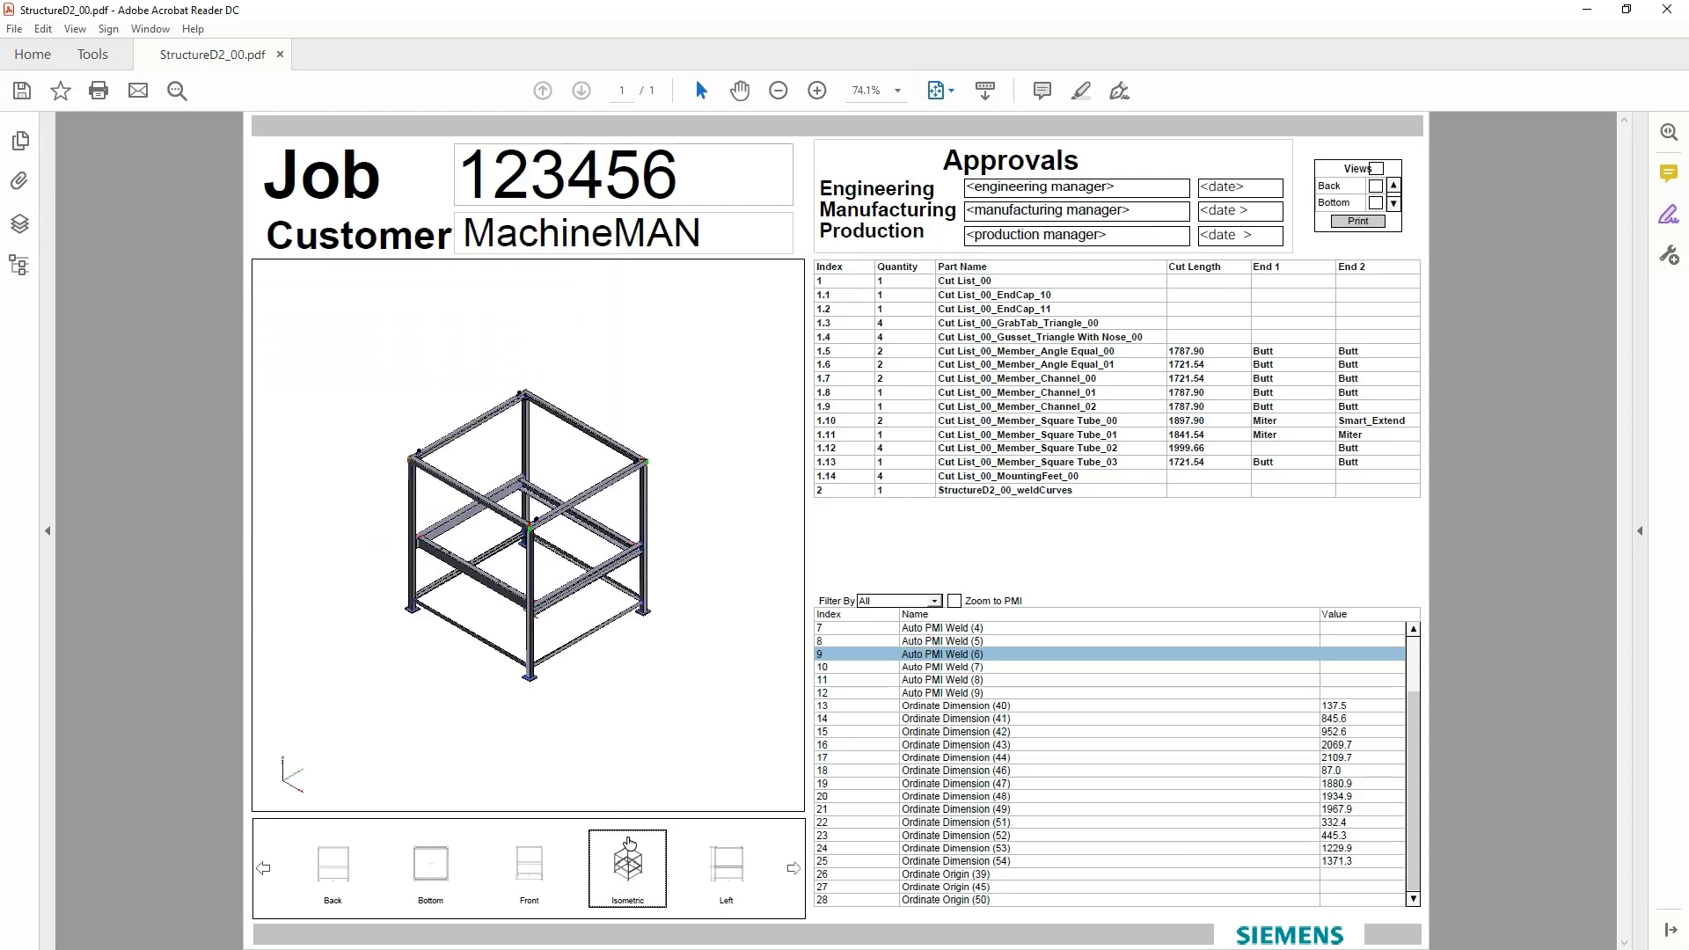
click(1113, 245)
click(1129, 245)
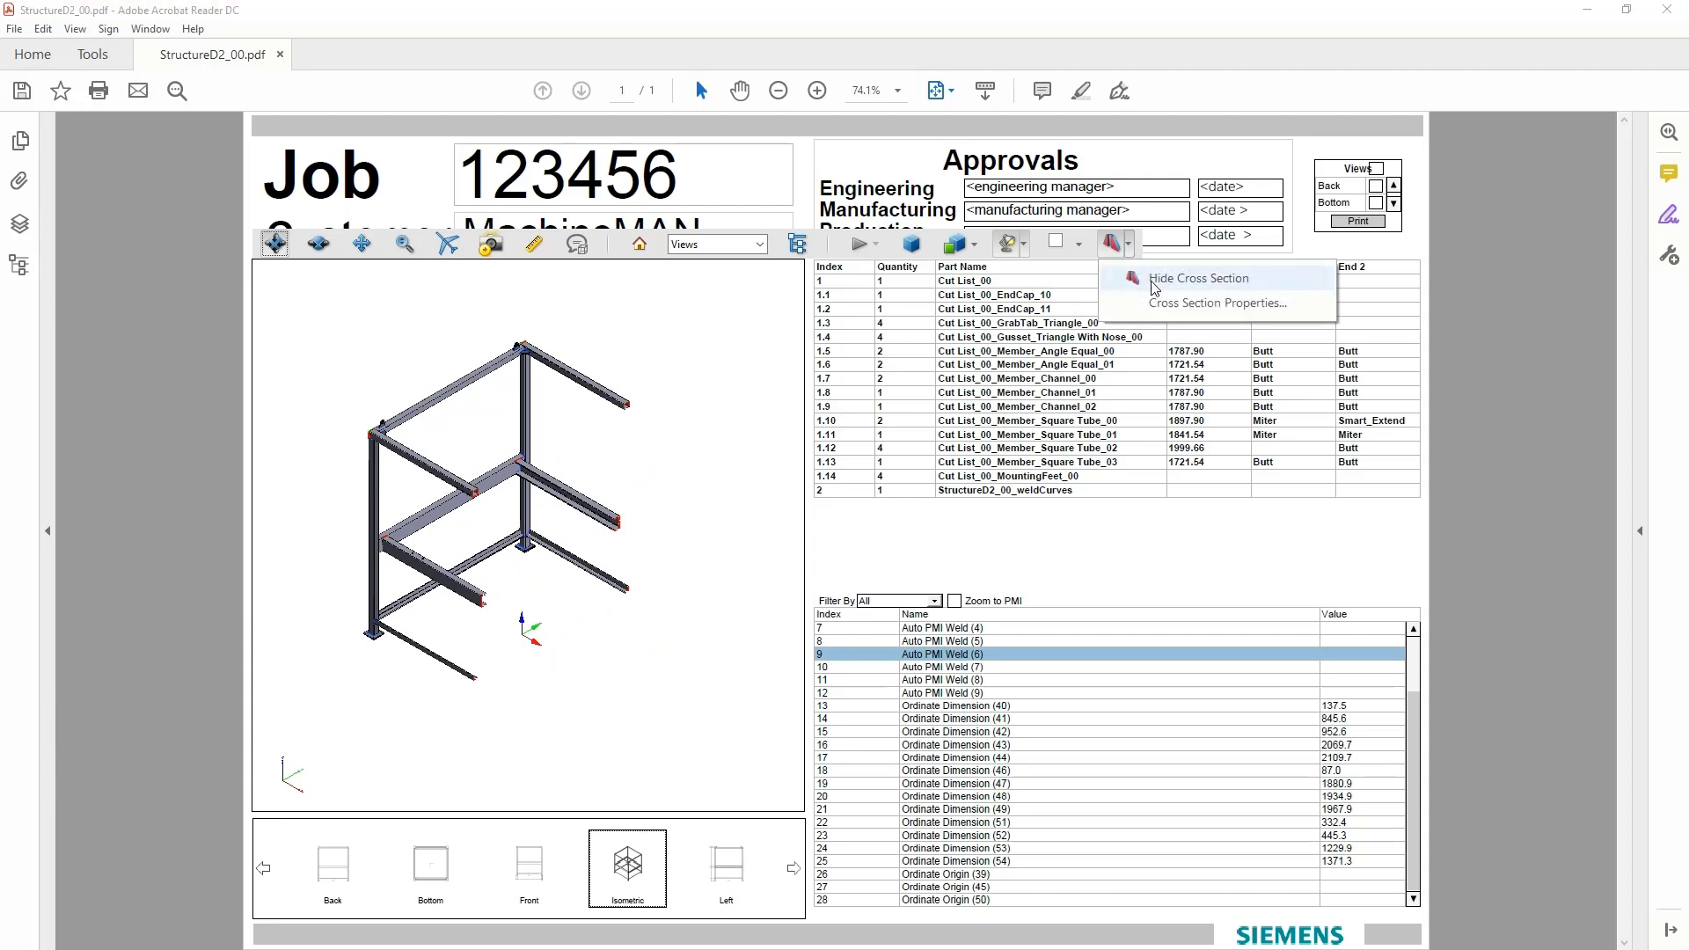
click(1170, 303)
drag(812, 237, 1066, 302)
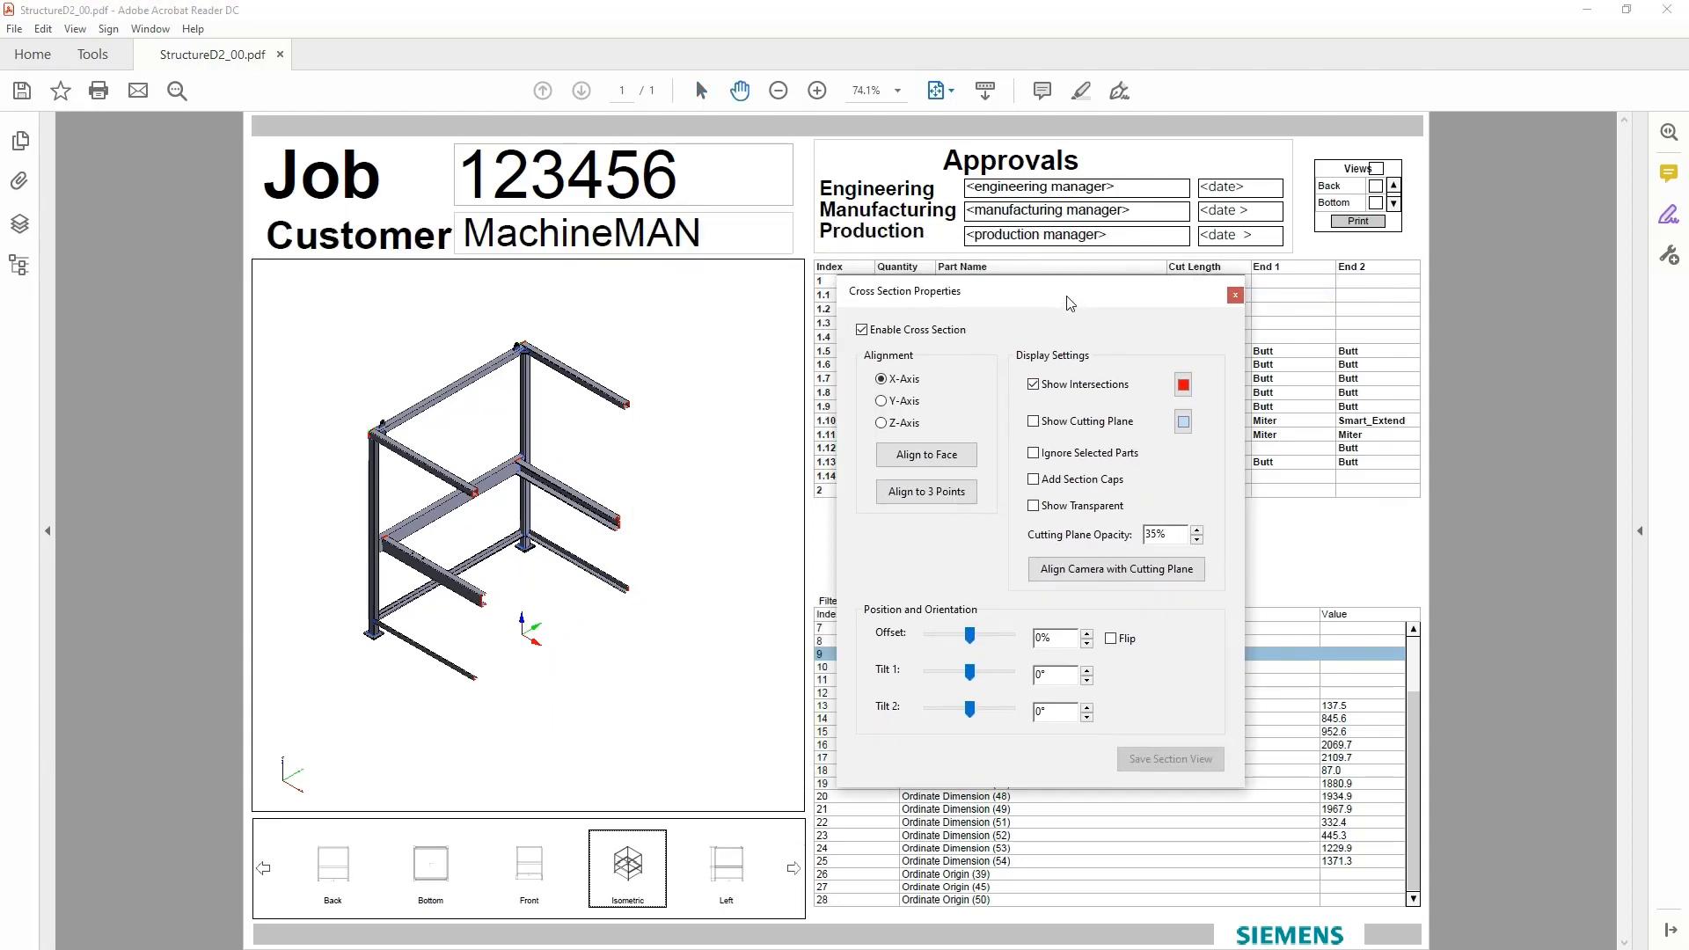
mouse_move(976, 641)
mouse_down()
mouse_move(954, 641)
mouse_move(971, 644)
mouse_up()
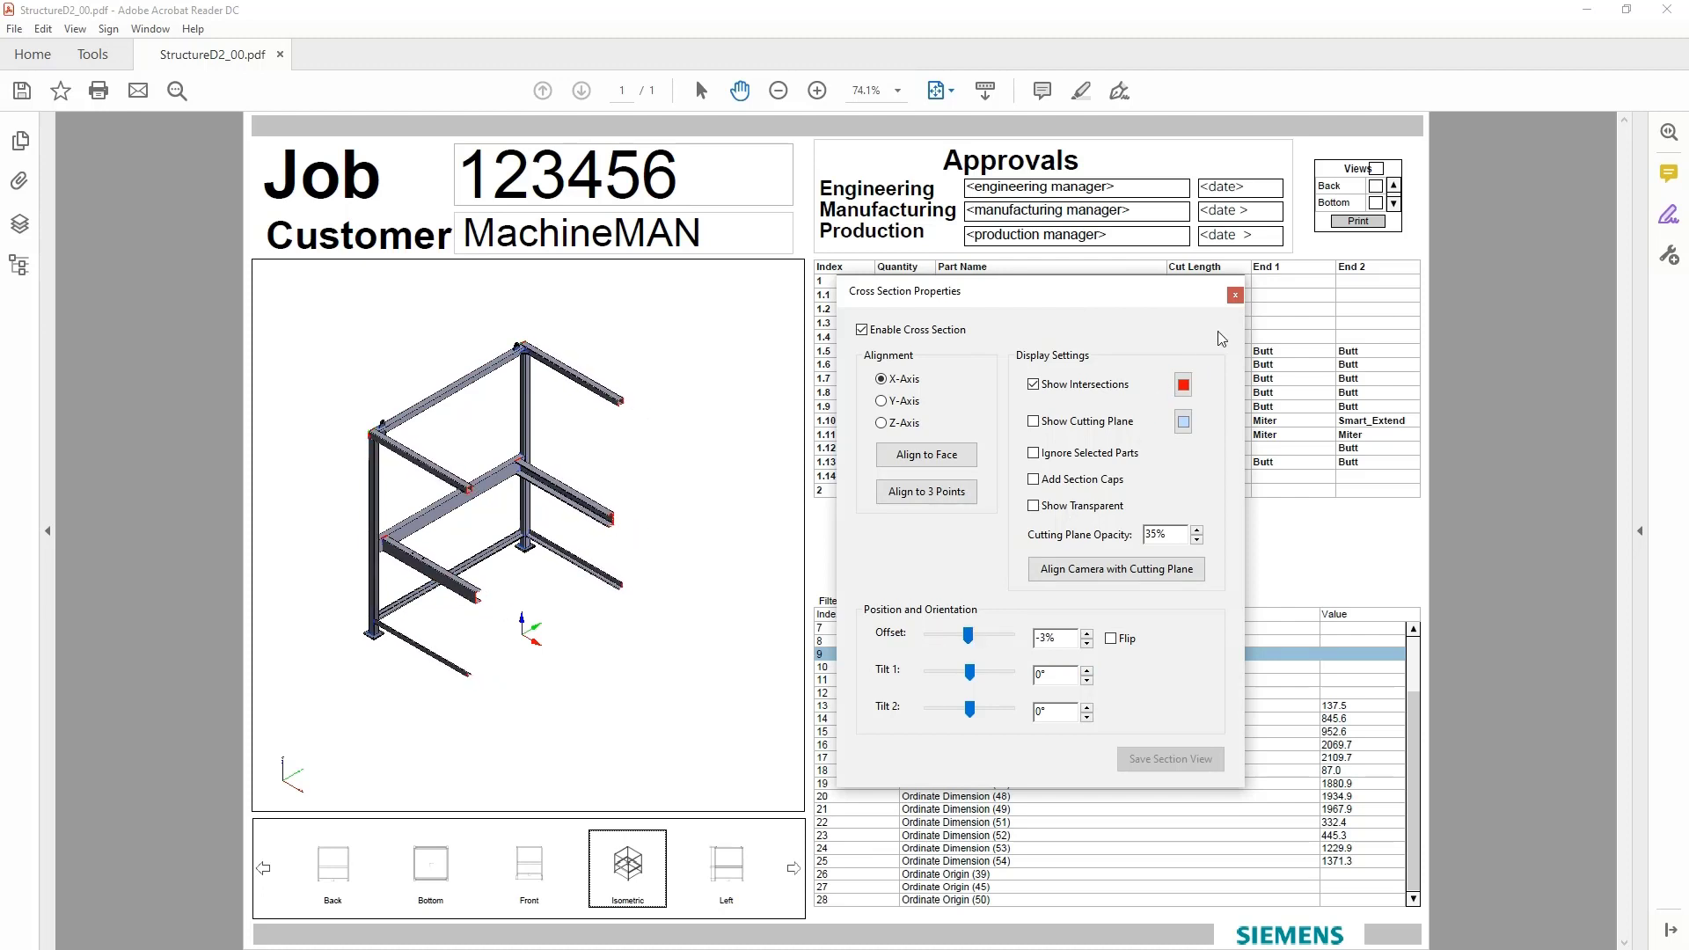
click(1235, 295)
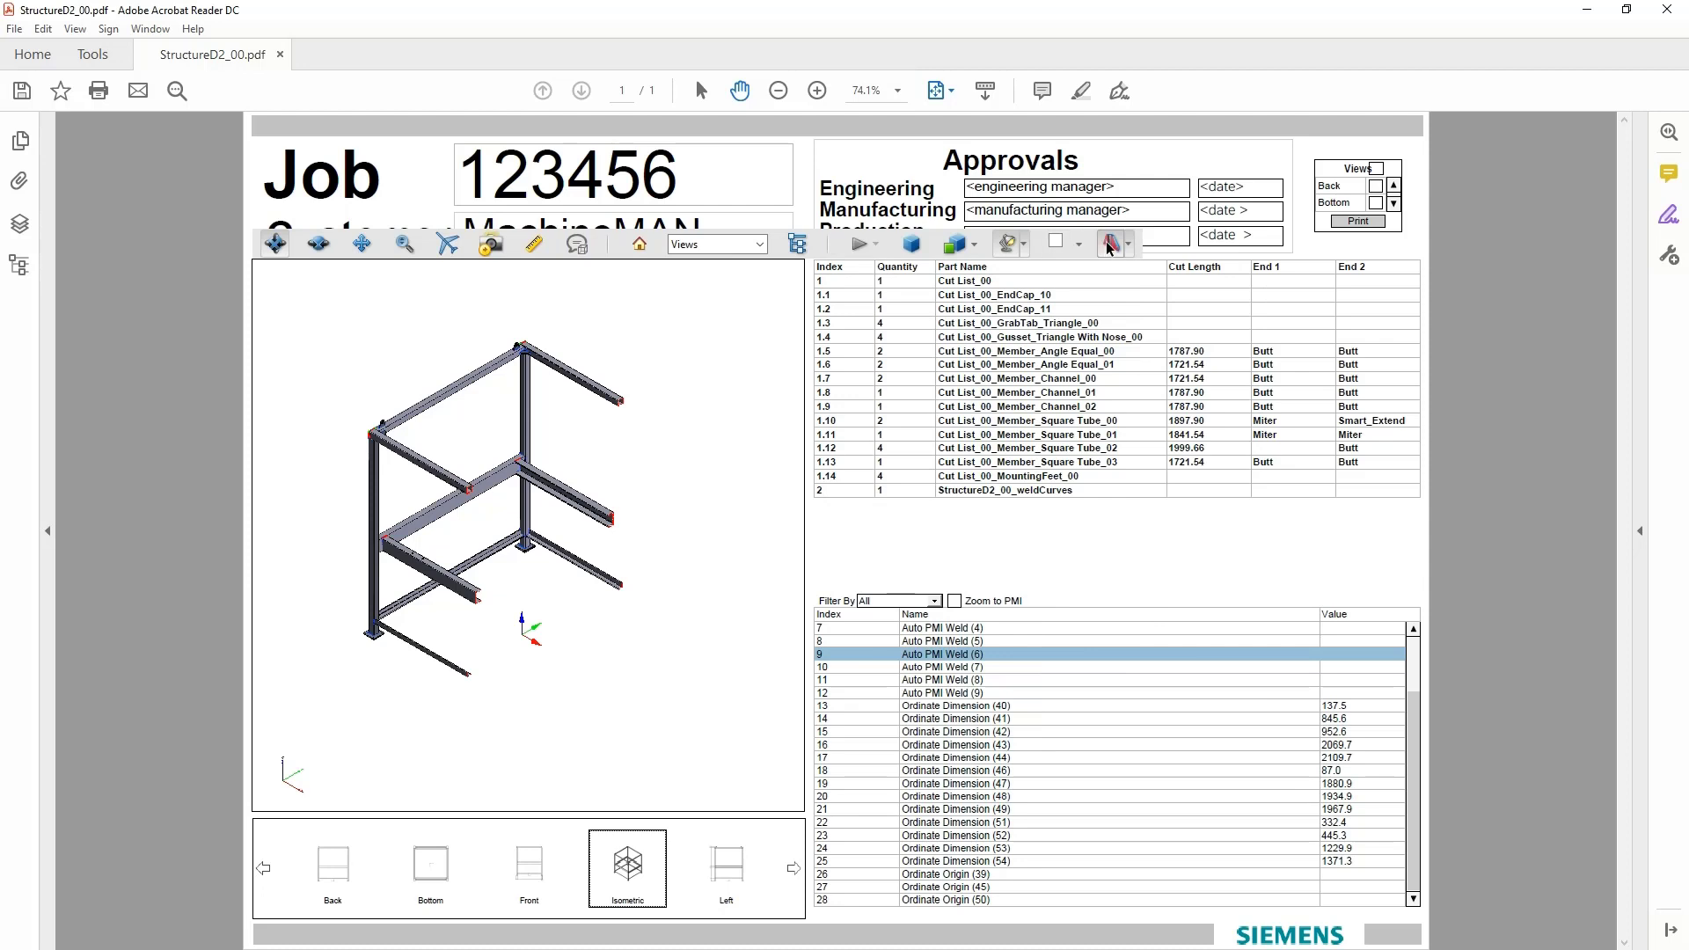
click(1110, 247)
click(636, 850)
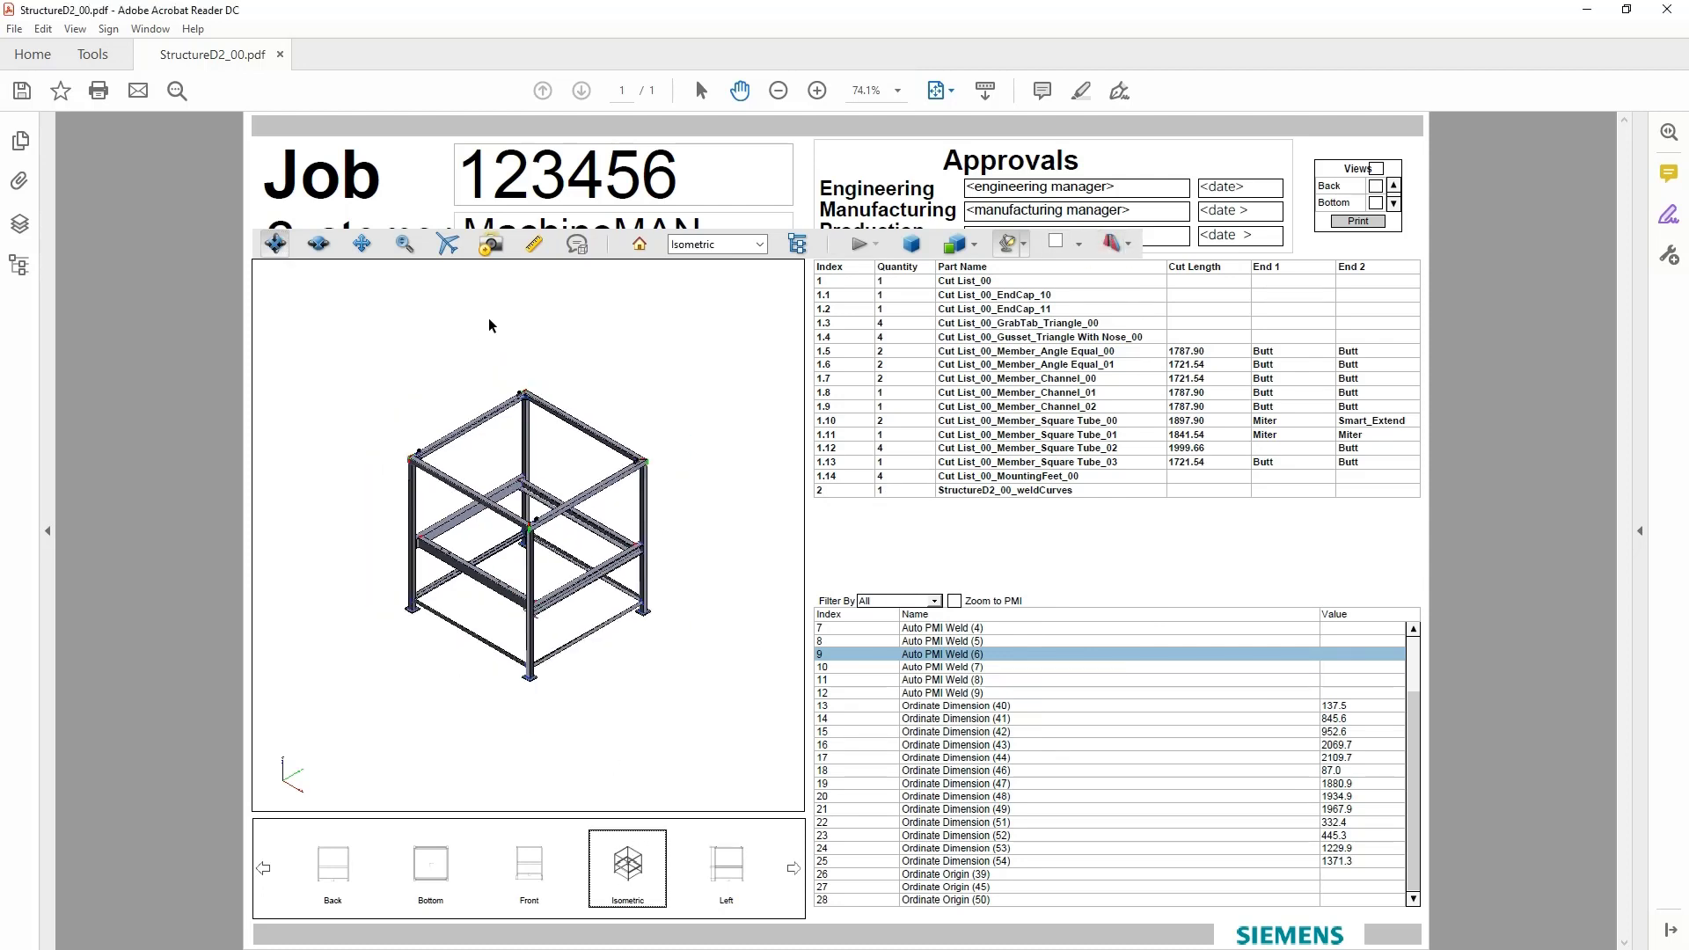
Measure the length of the top frame's front-right rail and place the dimension beside the frame
click(533, 244)
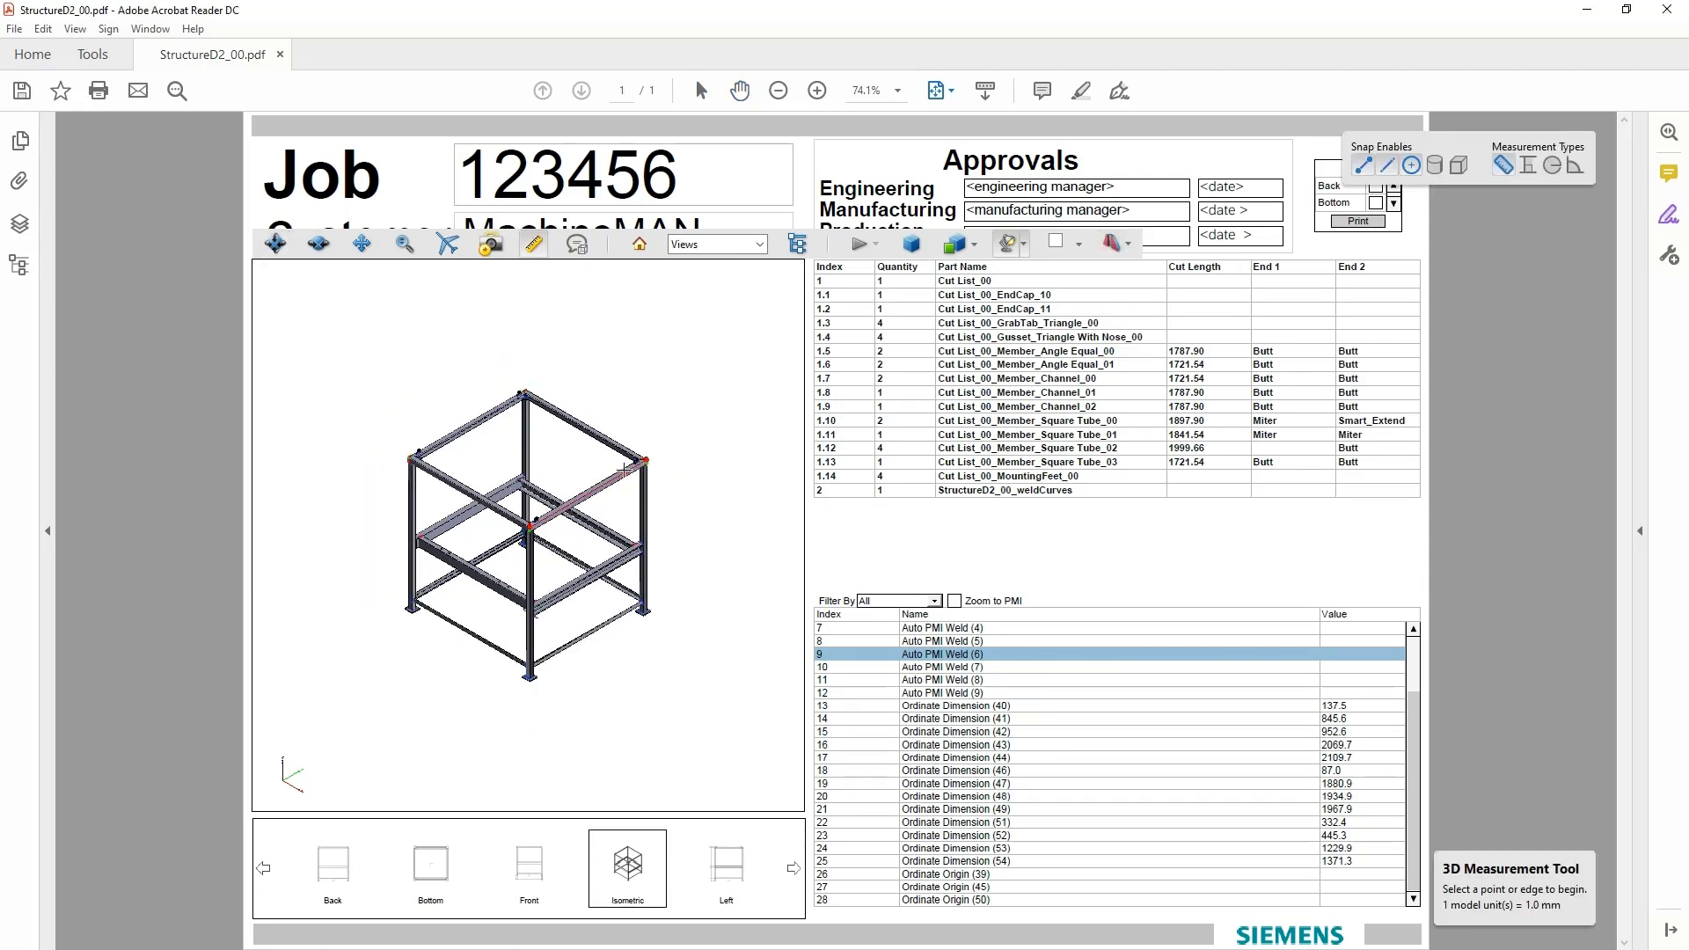
click(583, 448)
click(620, 543)
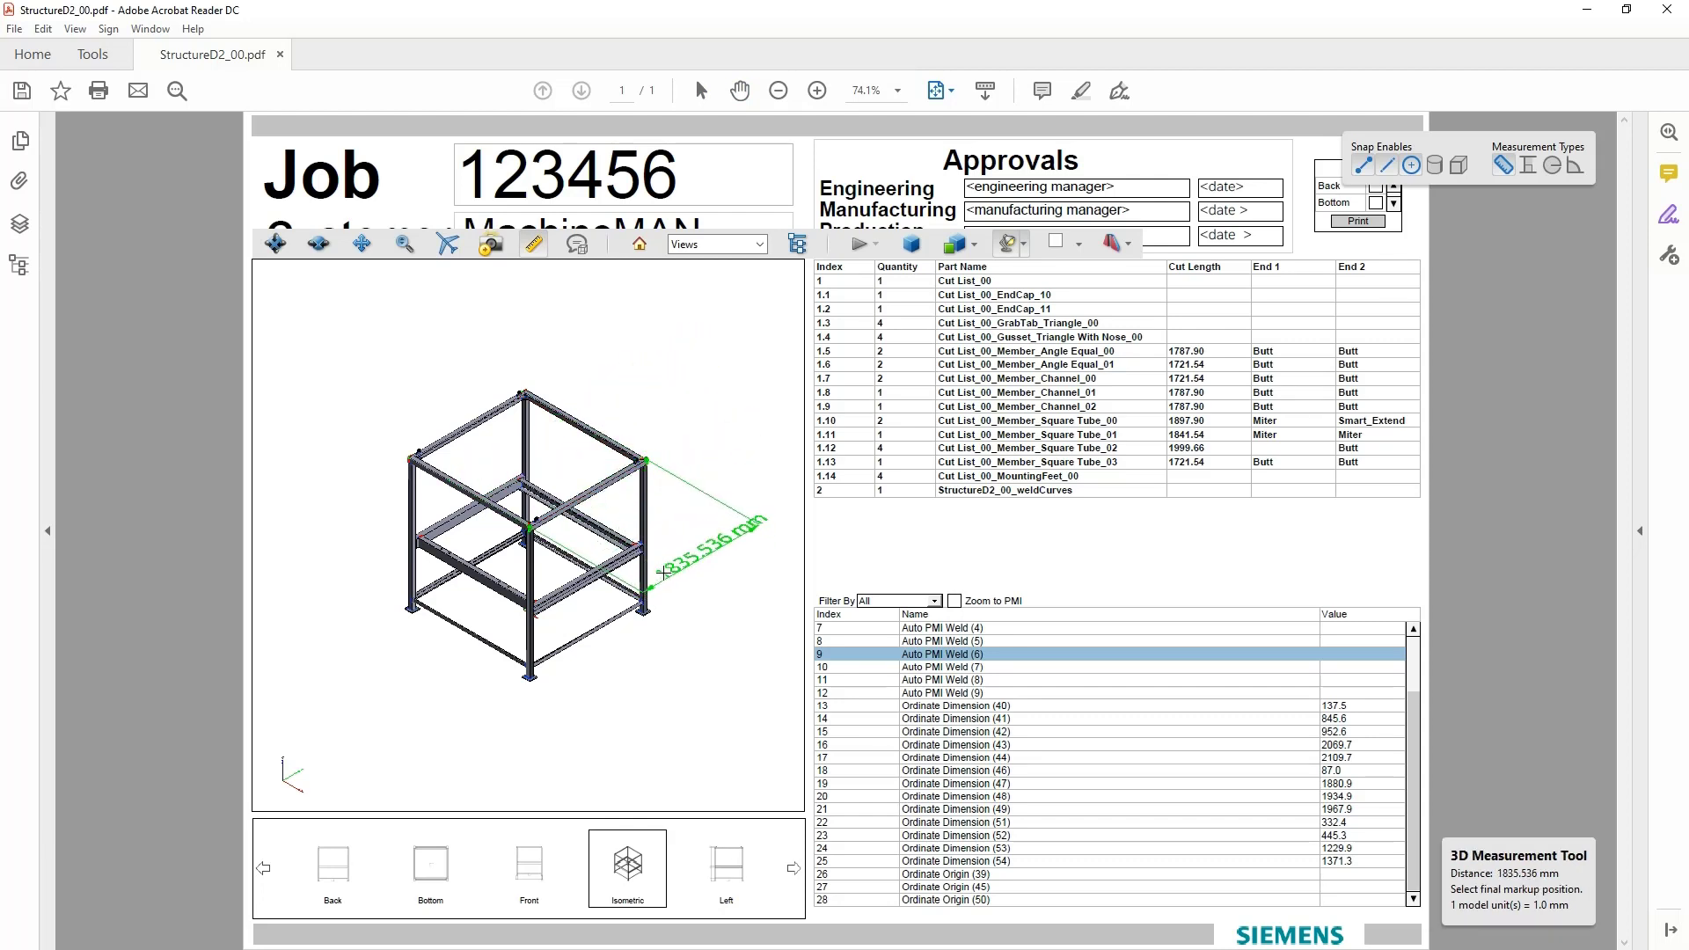
click(647, 577)
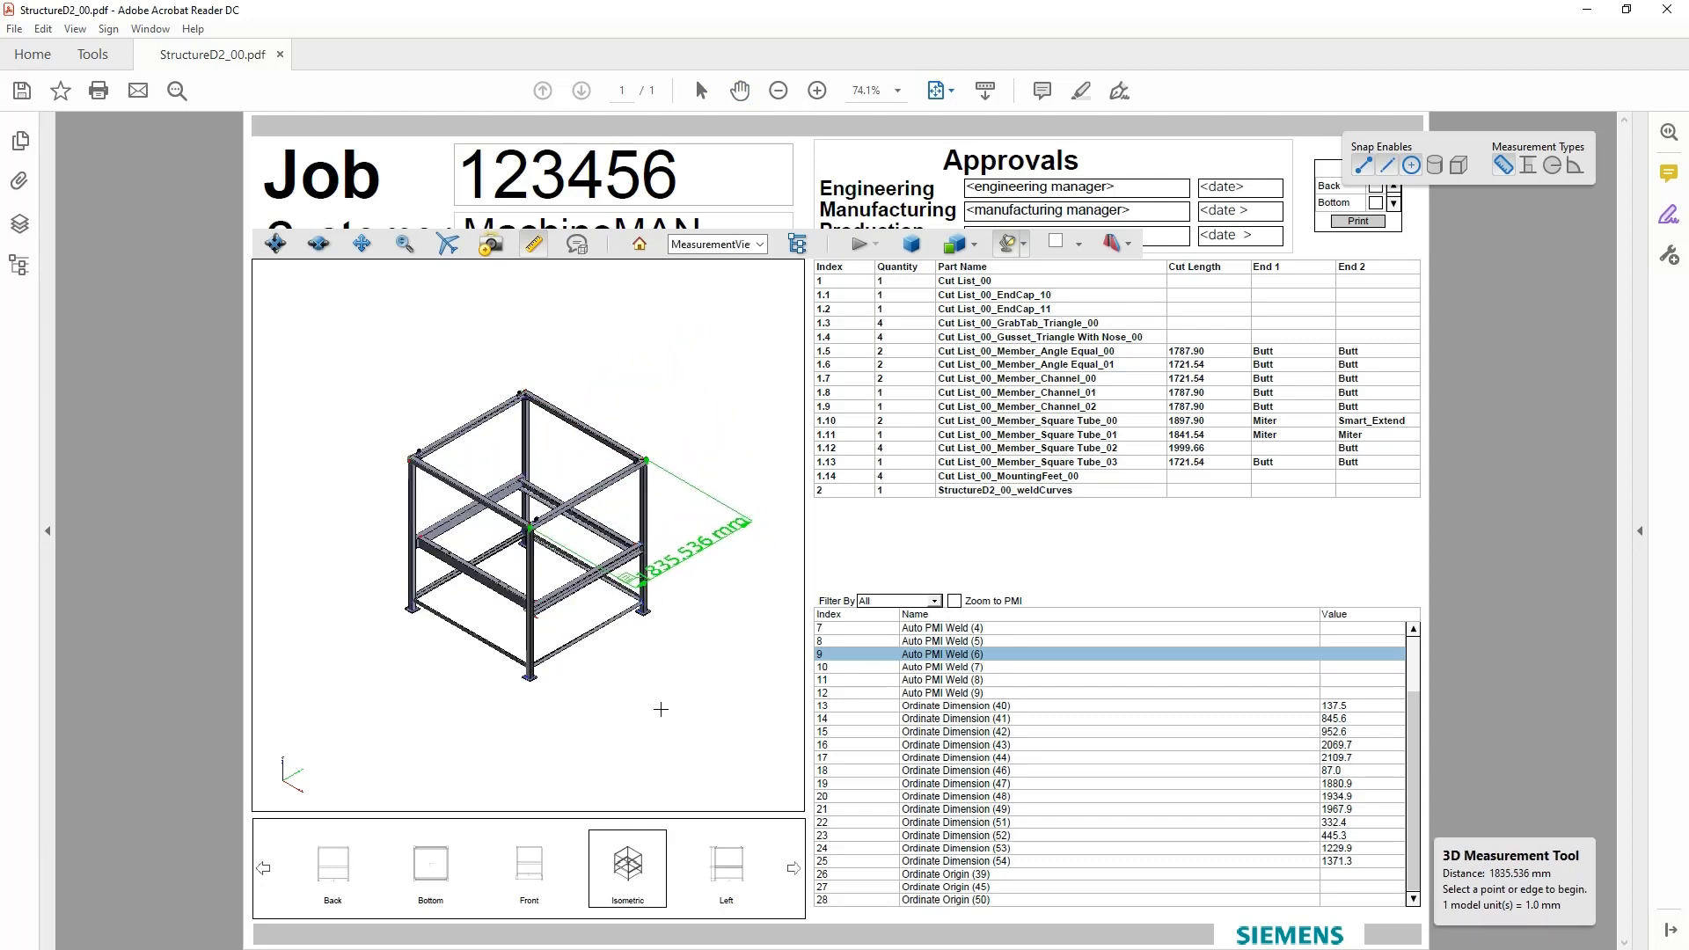
Locate Auto PMI Weld (4), Auto PMI Weld (7) and Ordinate Dimension (40) on the model from the PMI list
click(937, 627)
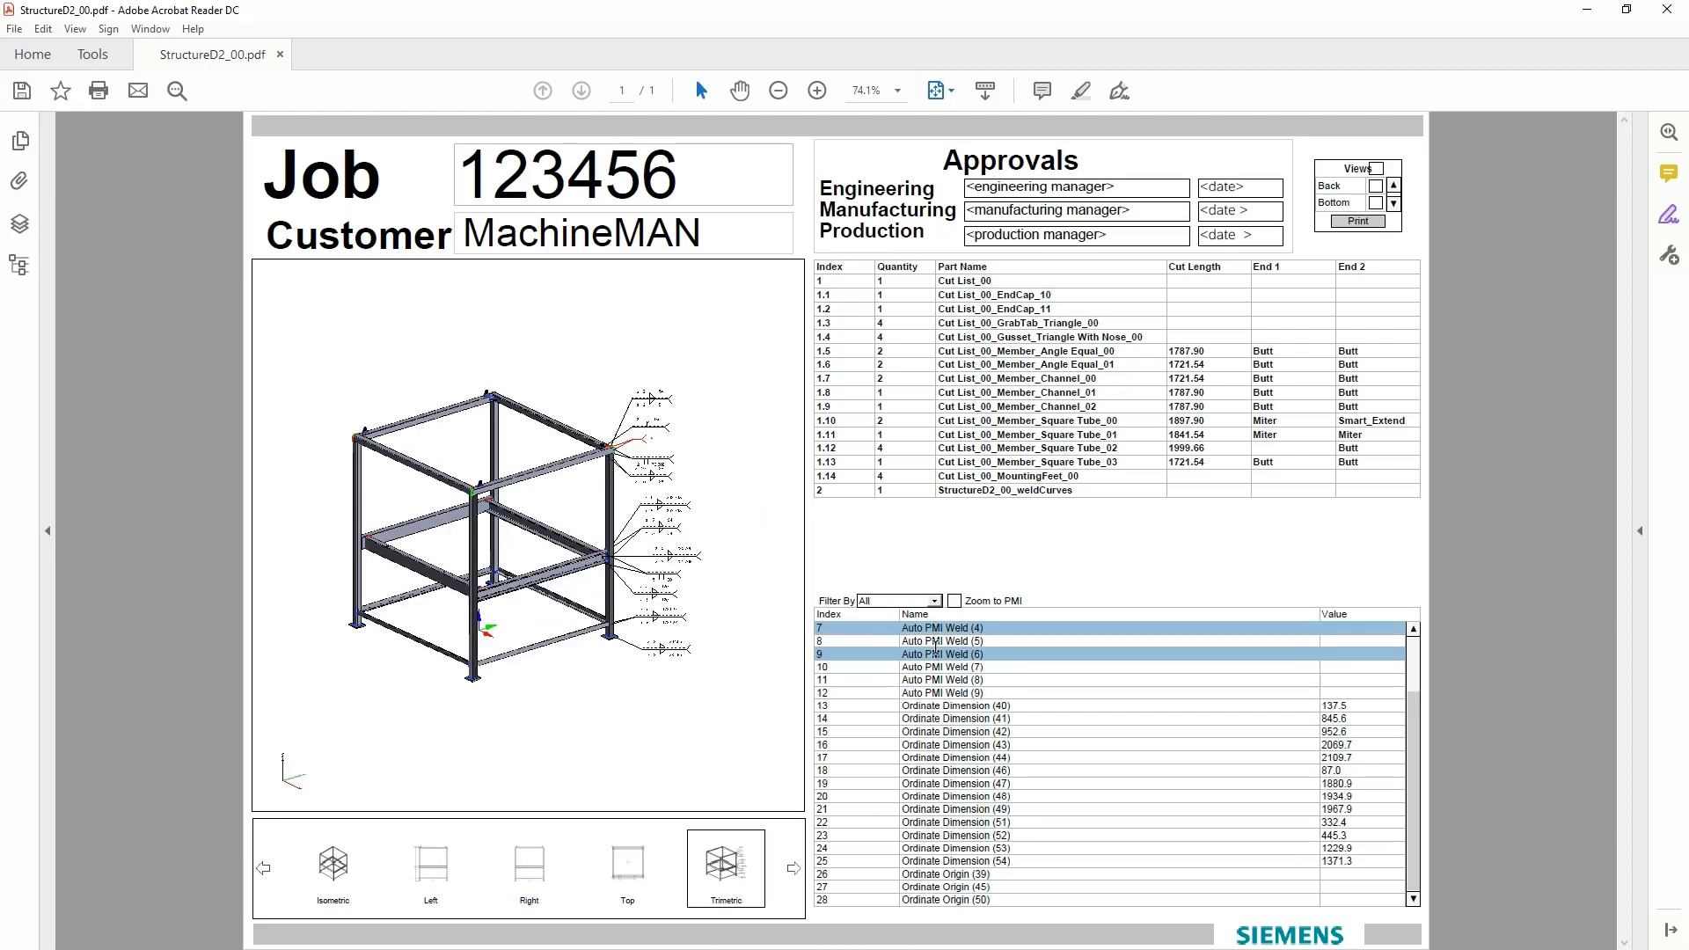
click(934, 667)
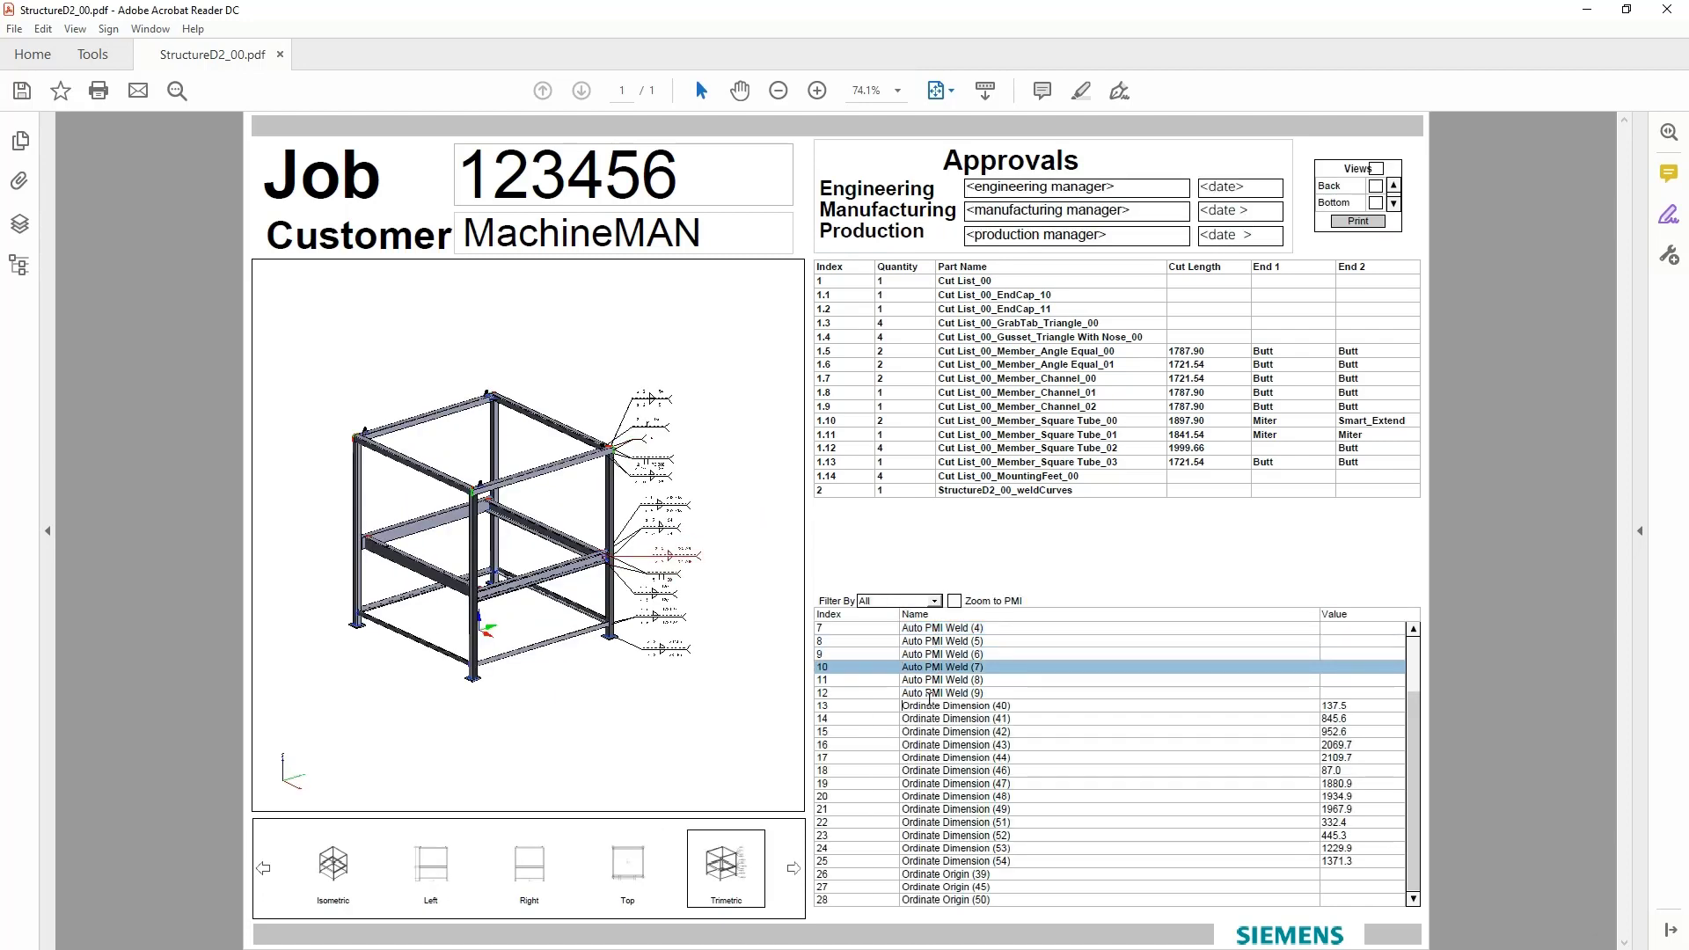
click(930, 704)
Enable Zoom to PMI and inspect Auto PMI Welds (5), (7) and (9) and Ordinate Dimension (41)
click(955, 602)
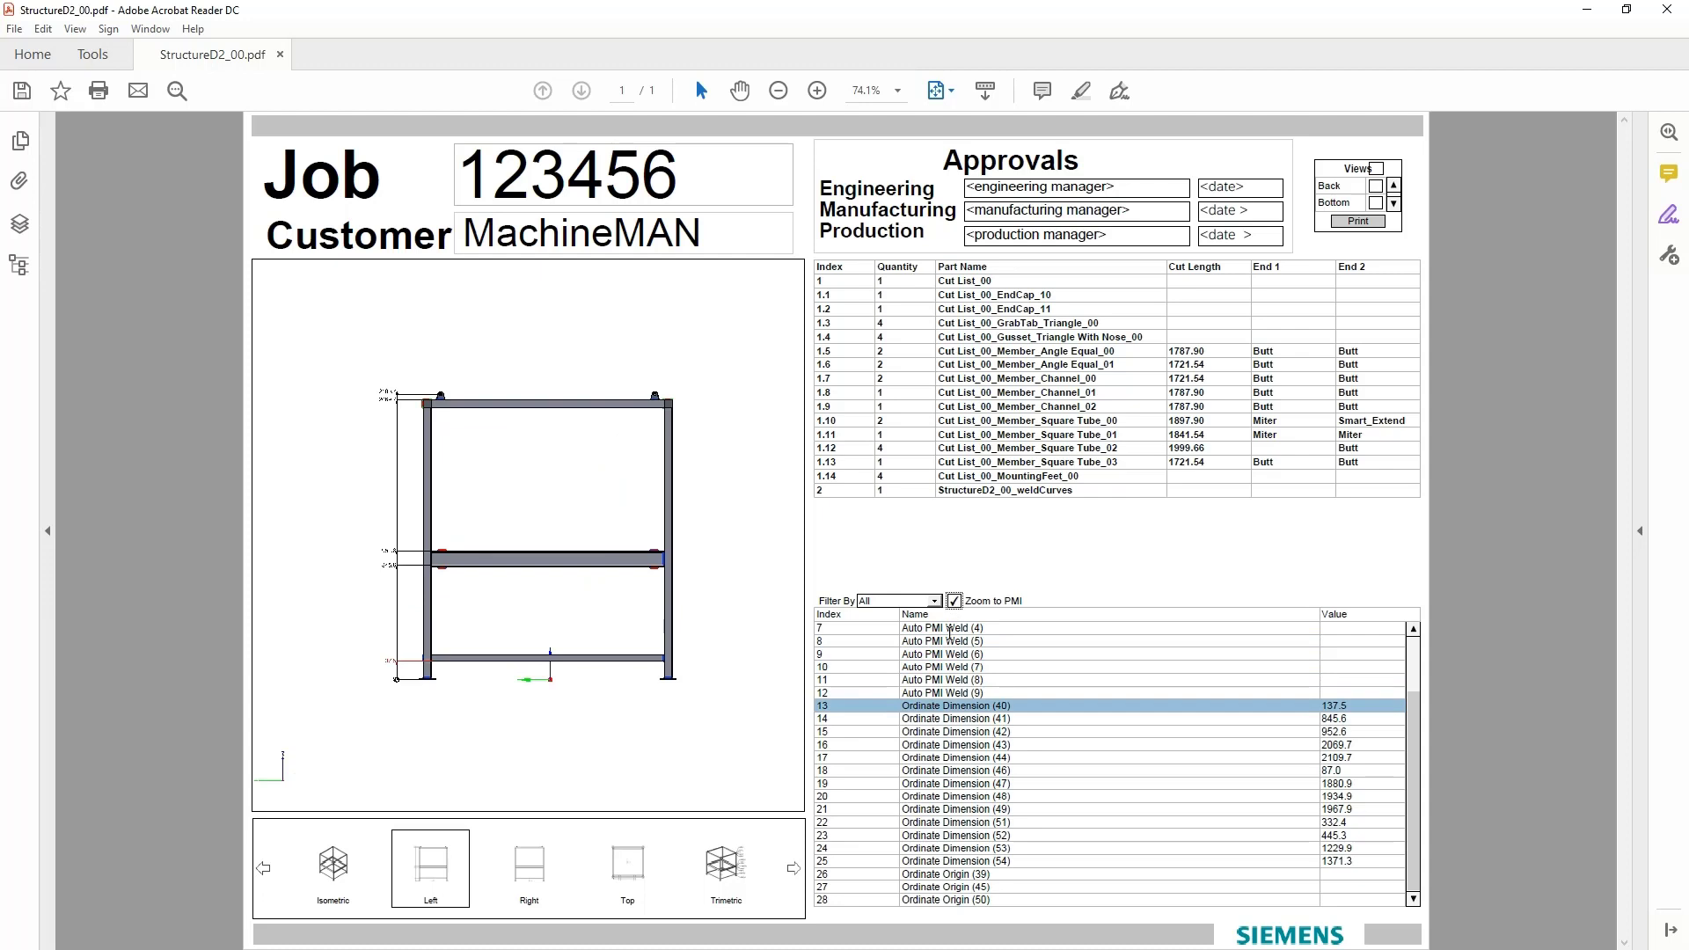
click(945, 640)
click(935, 666)
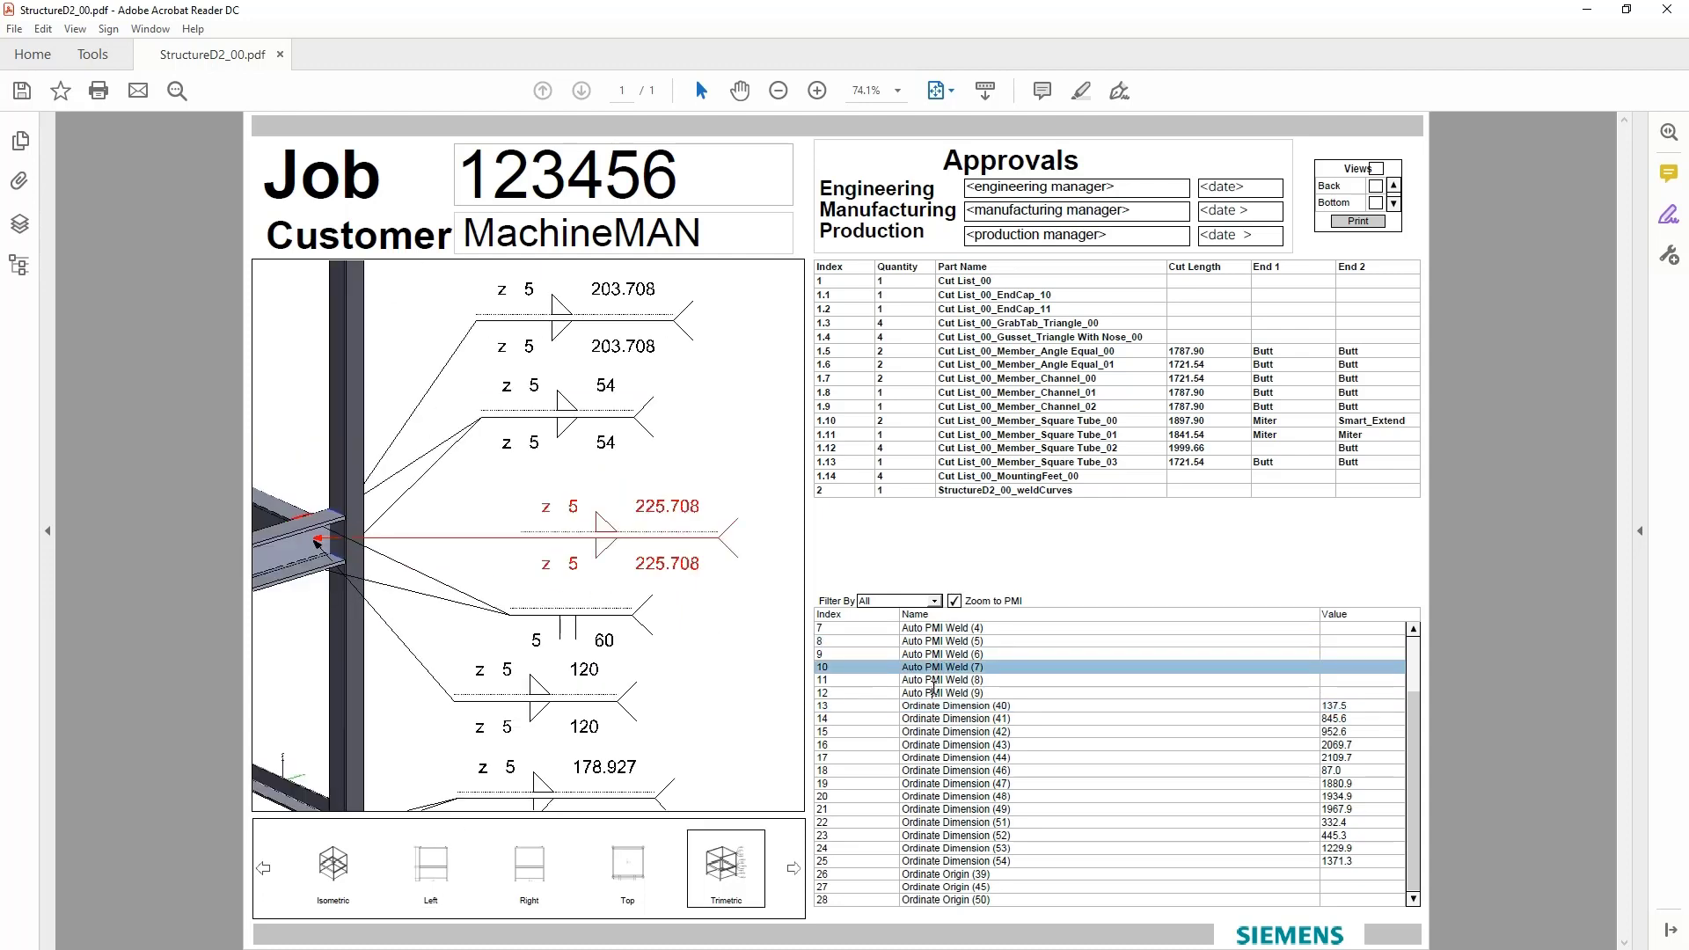
click(934, 693)
click(934, 718)
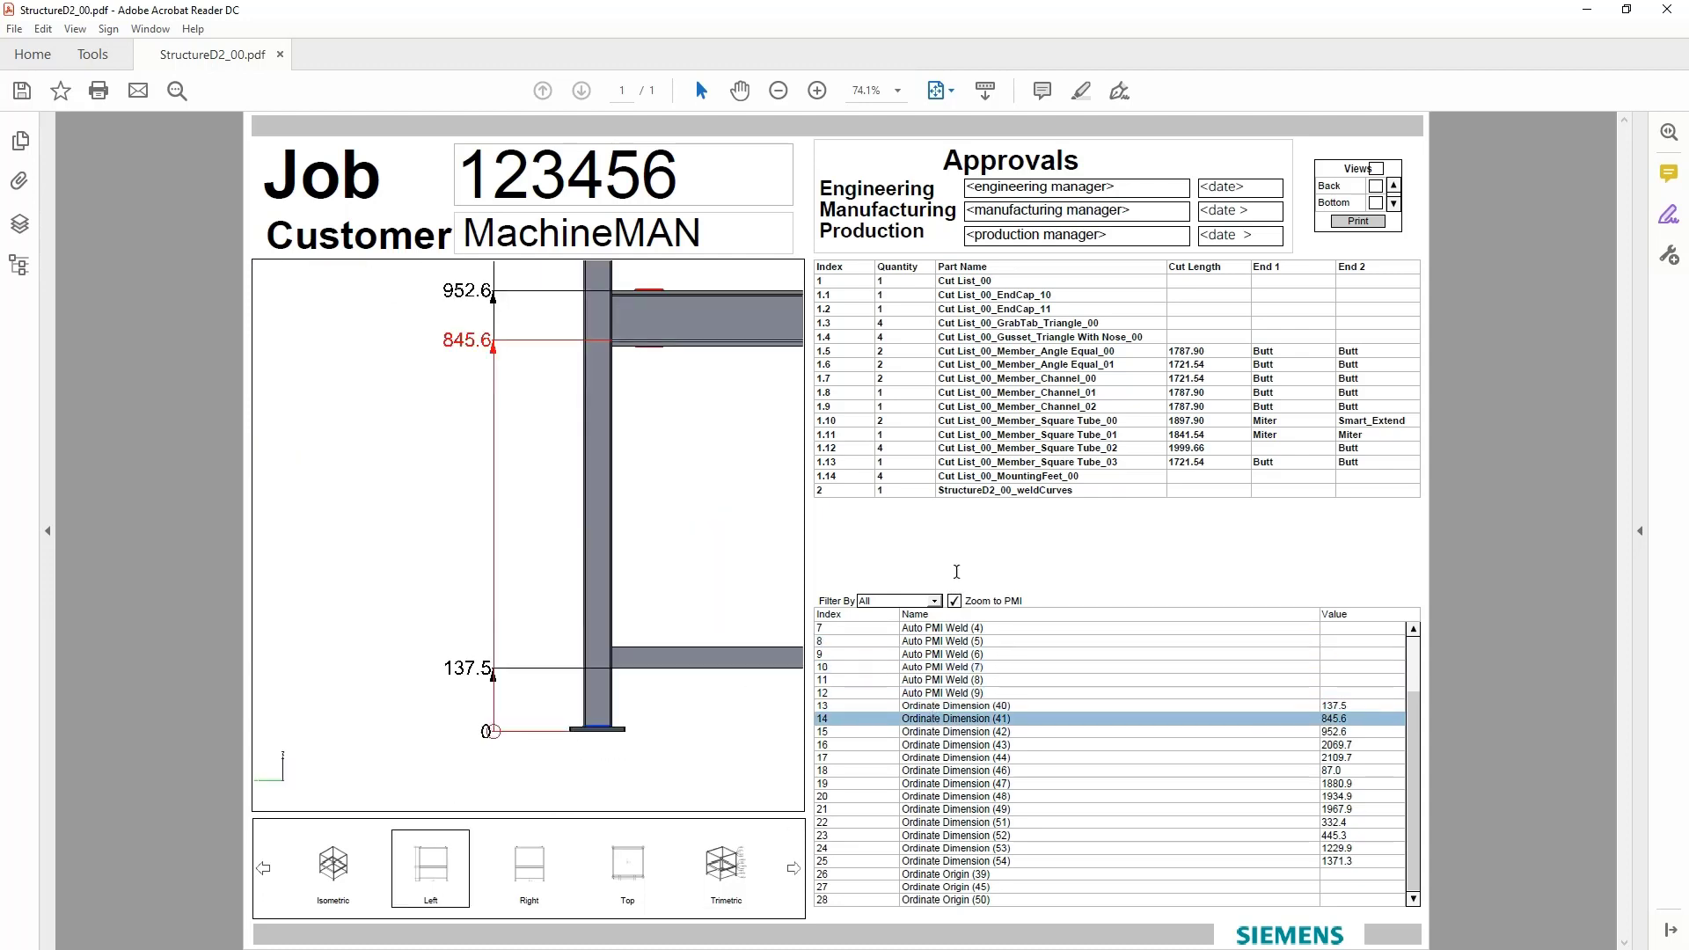
Highlight cut-list parts on the model in the Trimetric view, from the triangle gusset and Angle Equal_00 through the channels to Square Tube_01
click(996, 335)
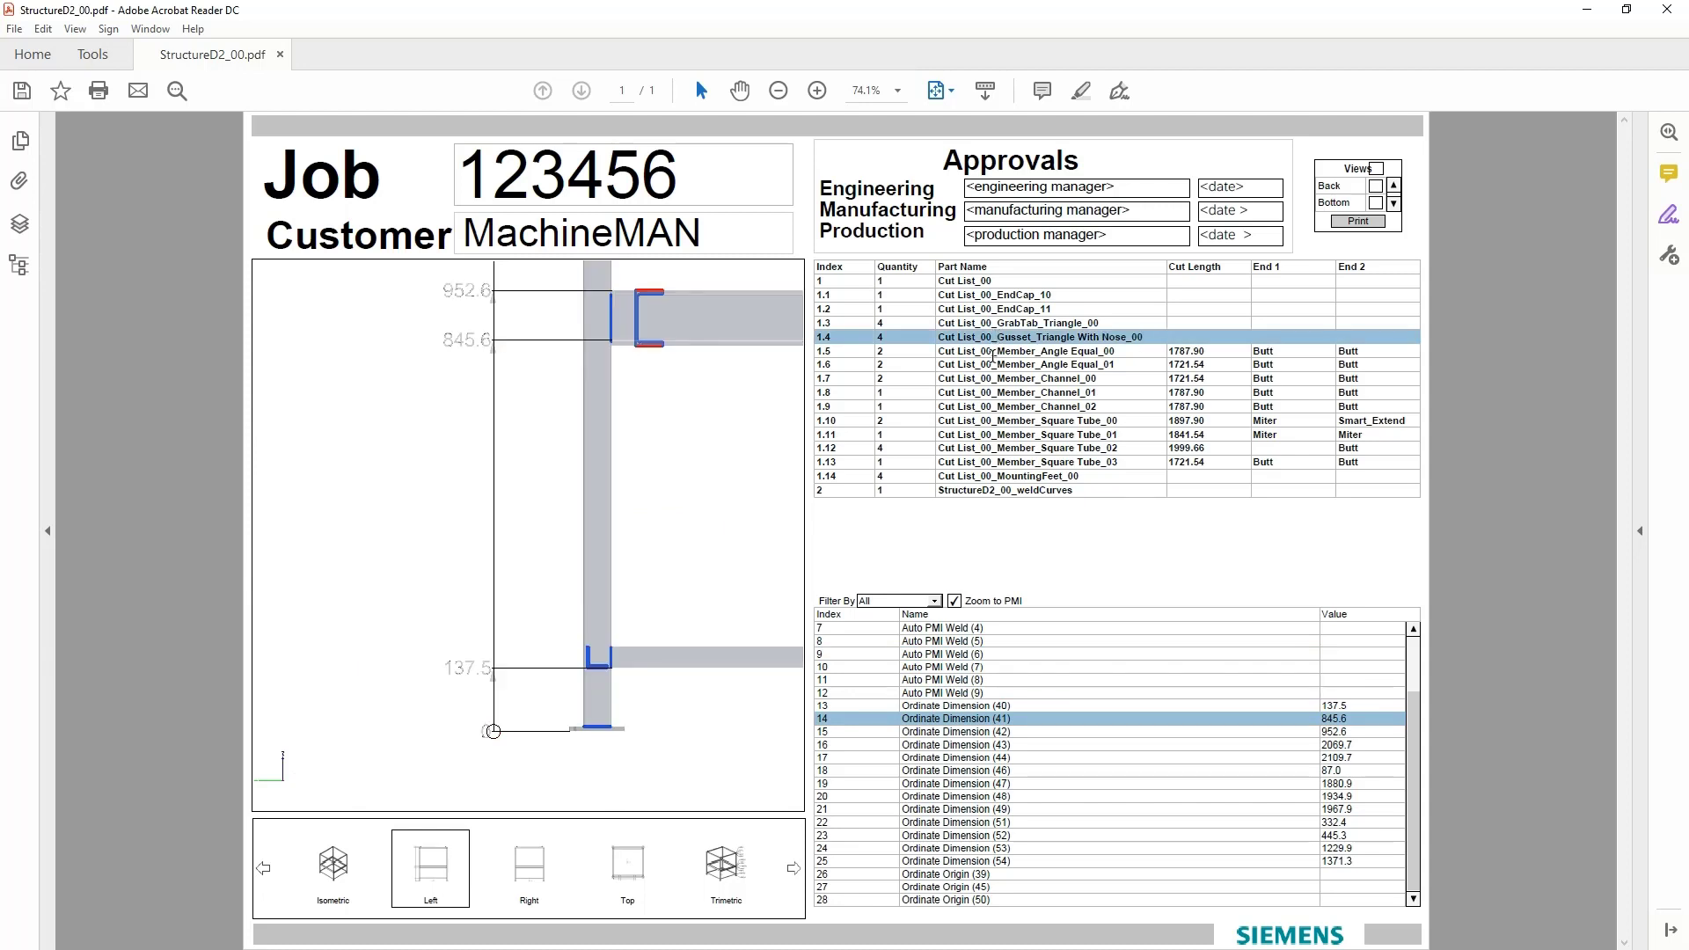
click(994, 351)
click(727, 867)
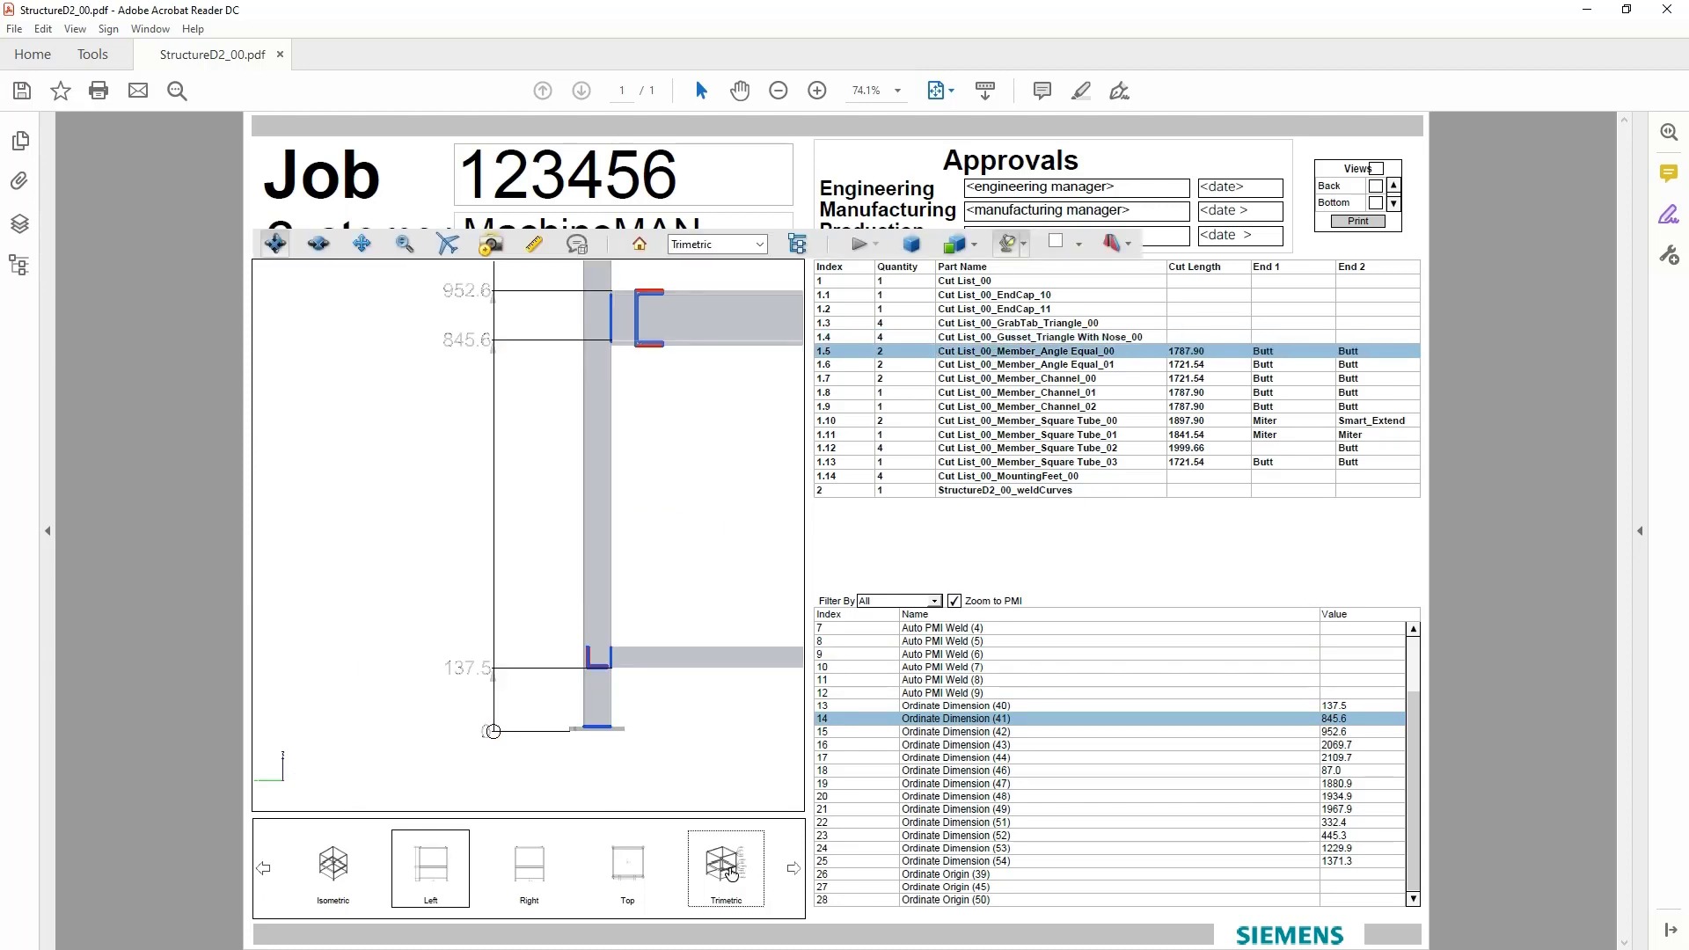
click(961, 378)
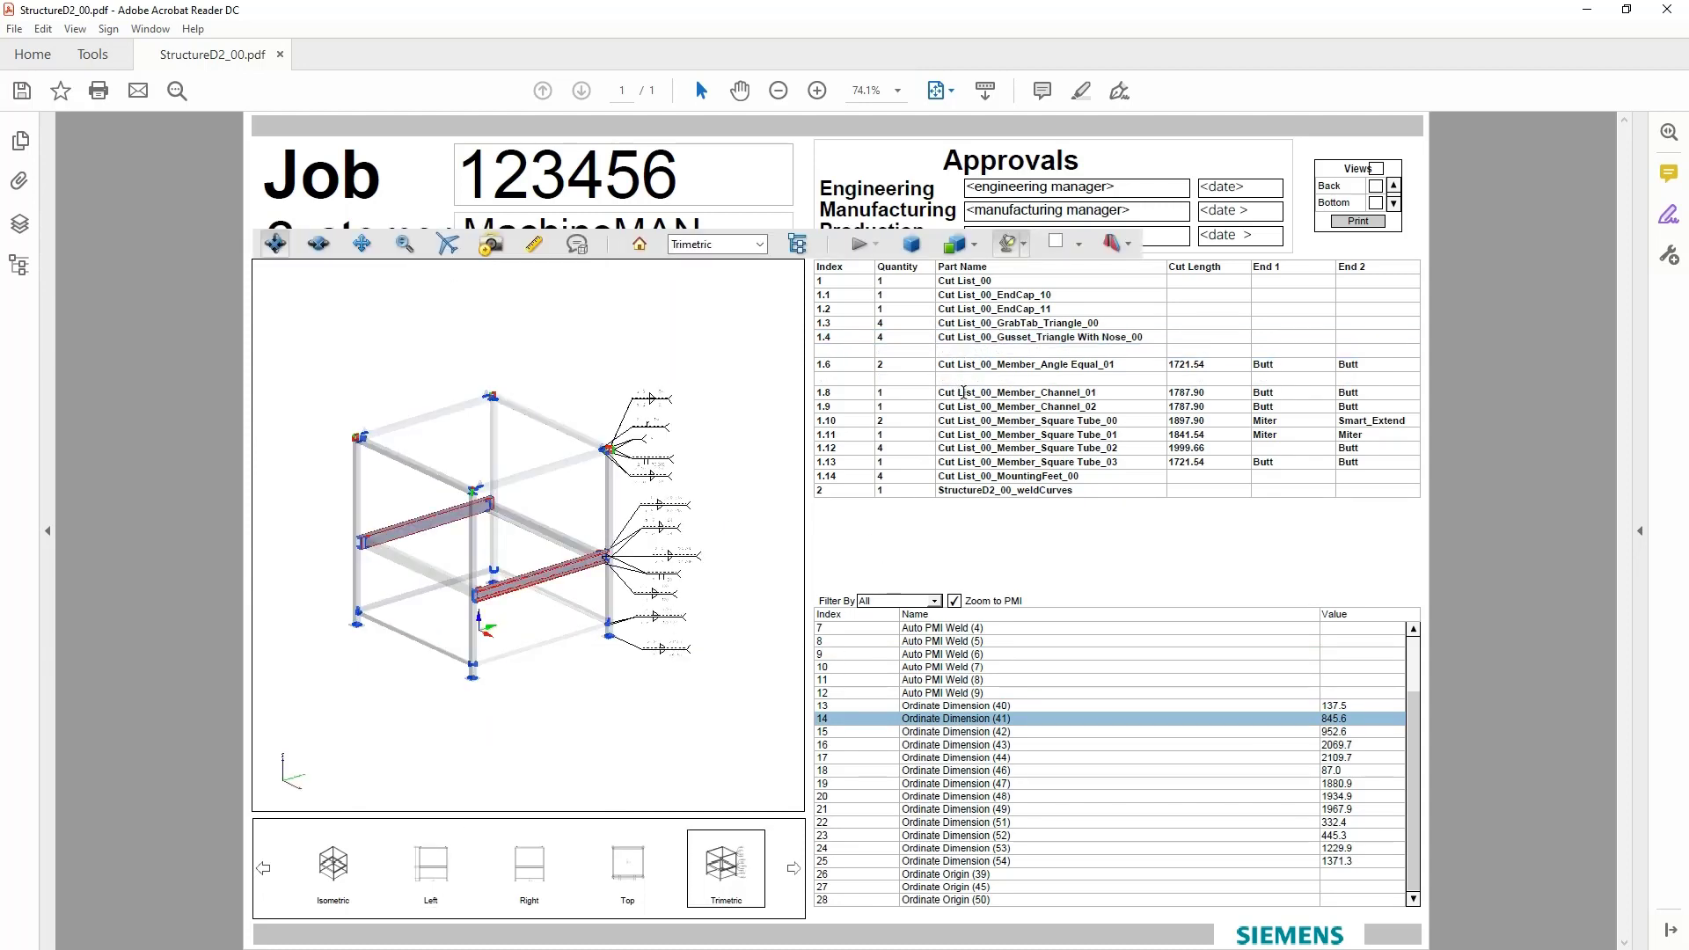
click(964, 394)
click(966, 408)
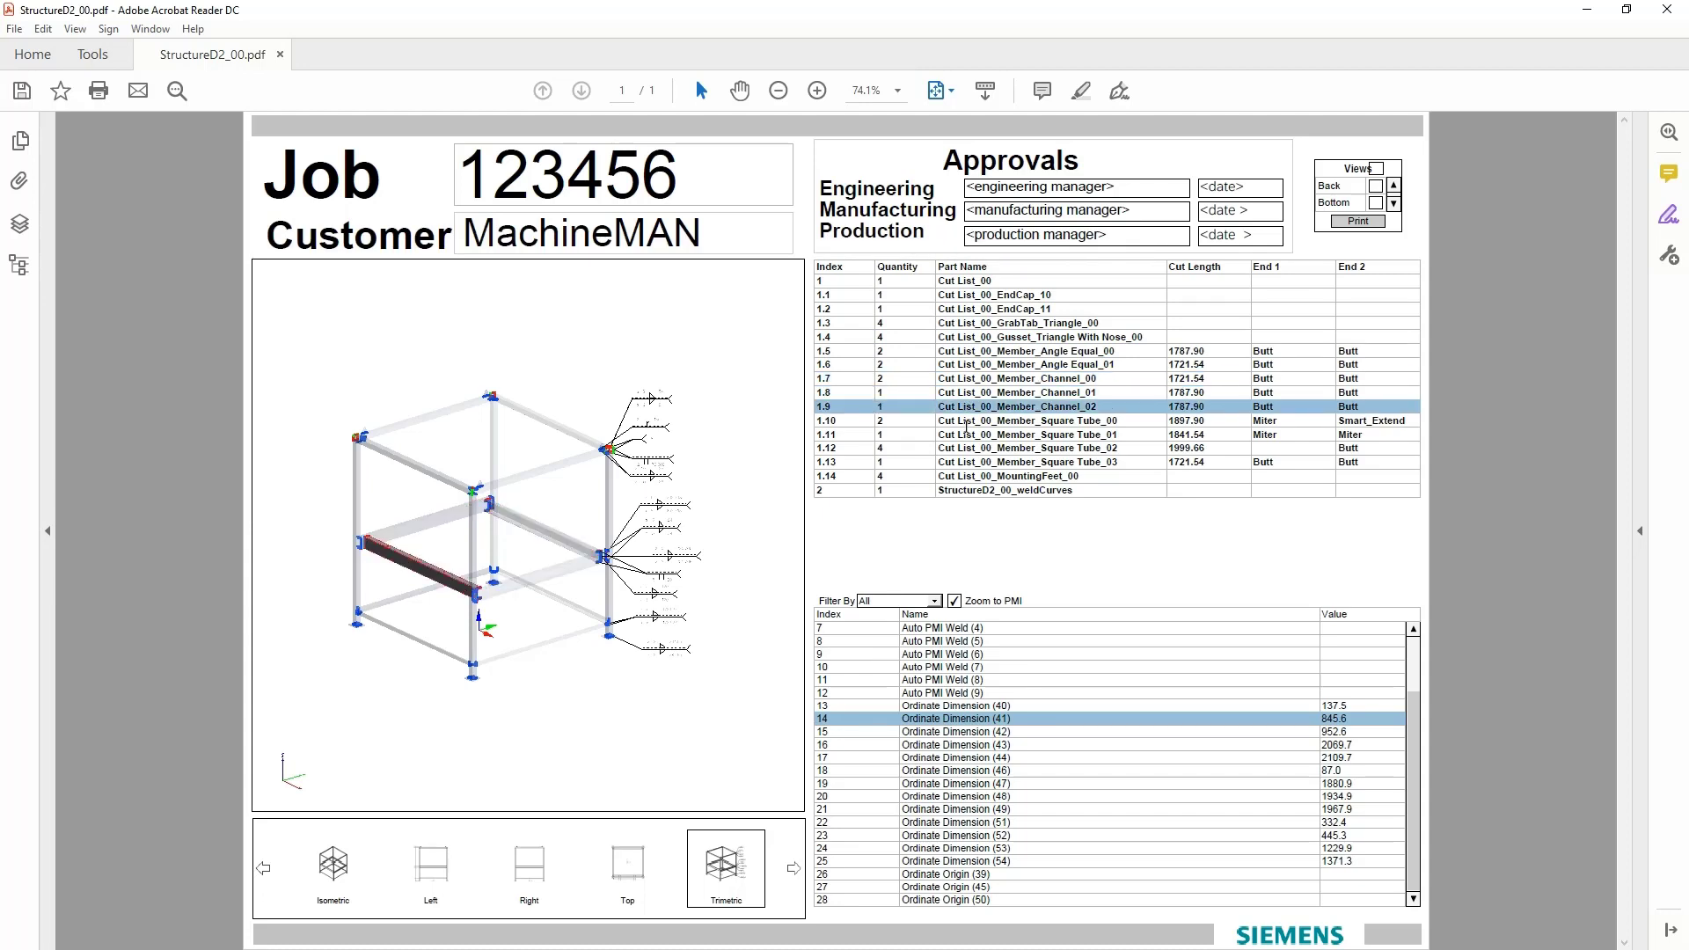
click(966, 432)
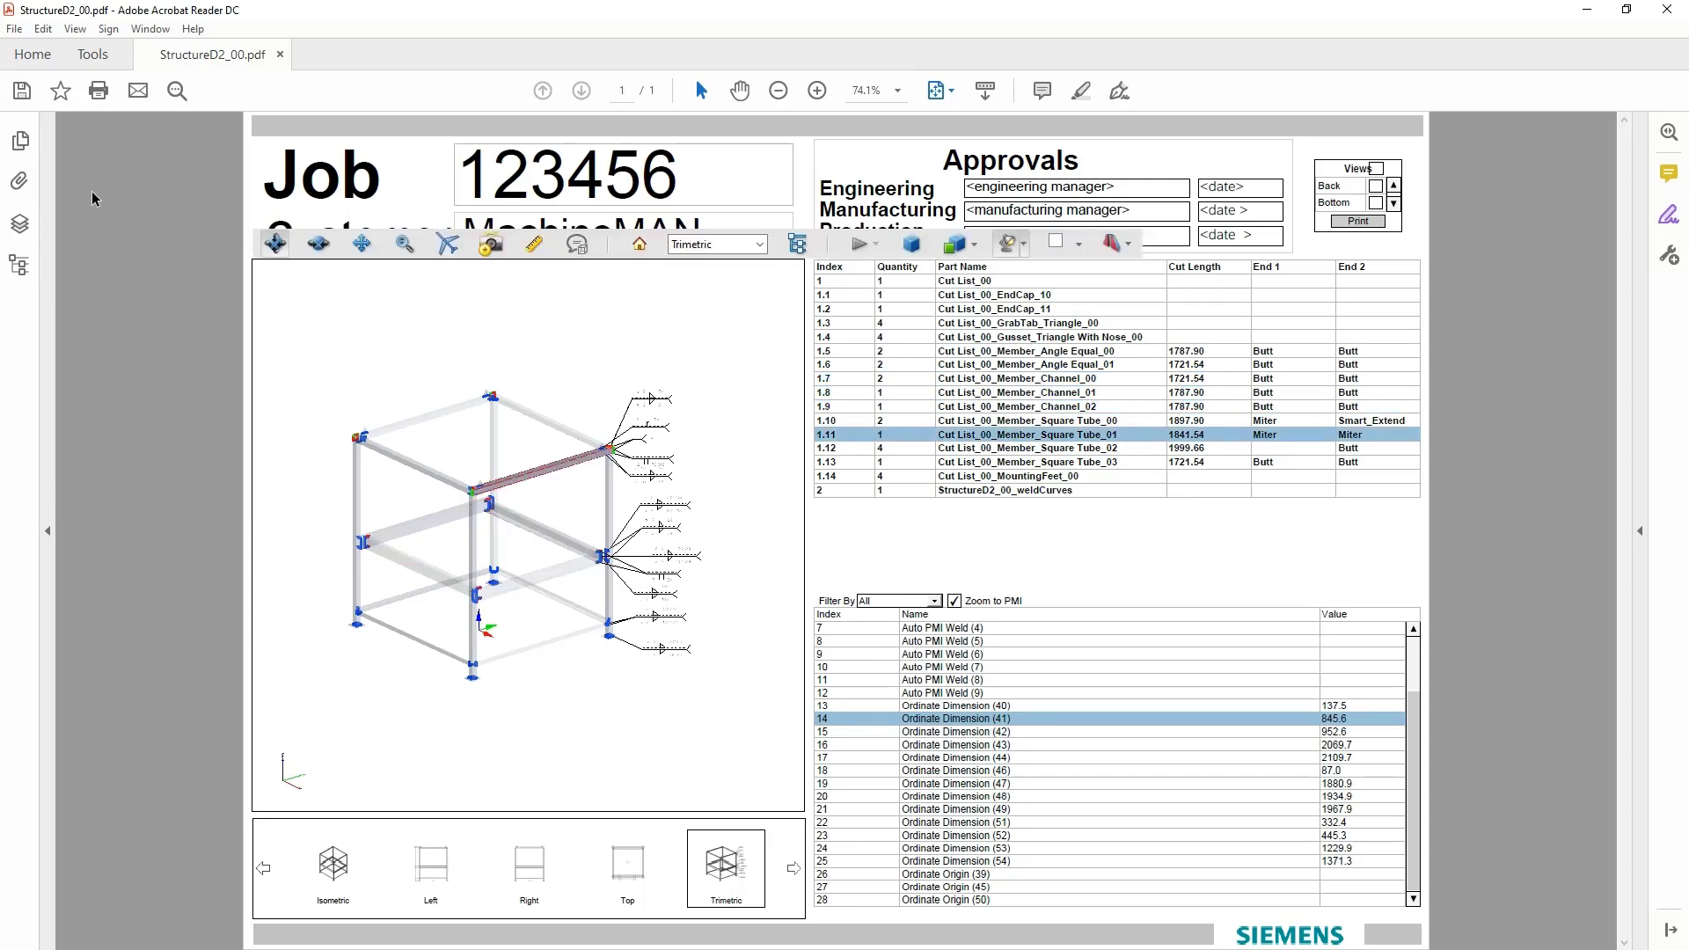
Open the attached SHOP_ORDER-34302.pdf and view its instructions as a full page
click(19, 181)
double_click(71, 223)
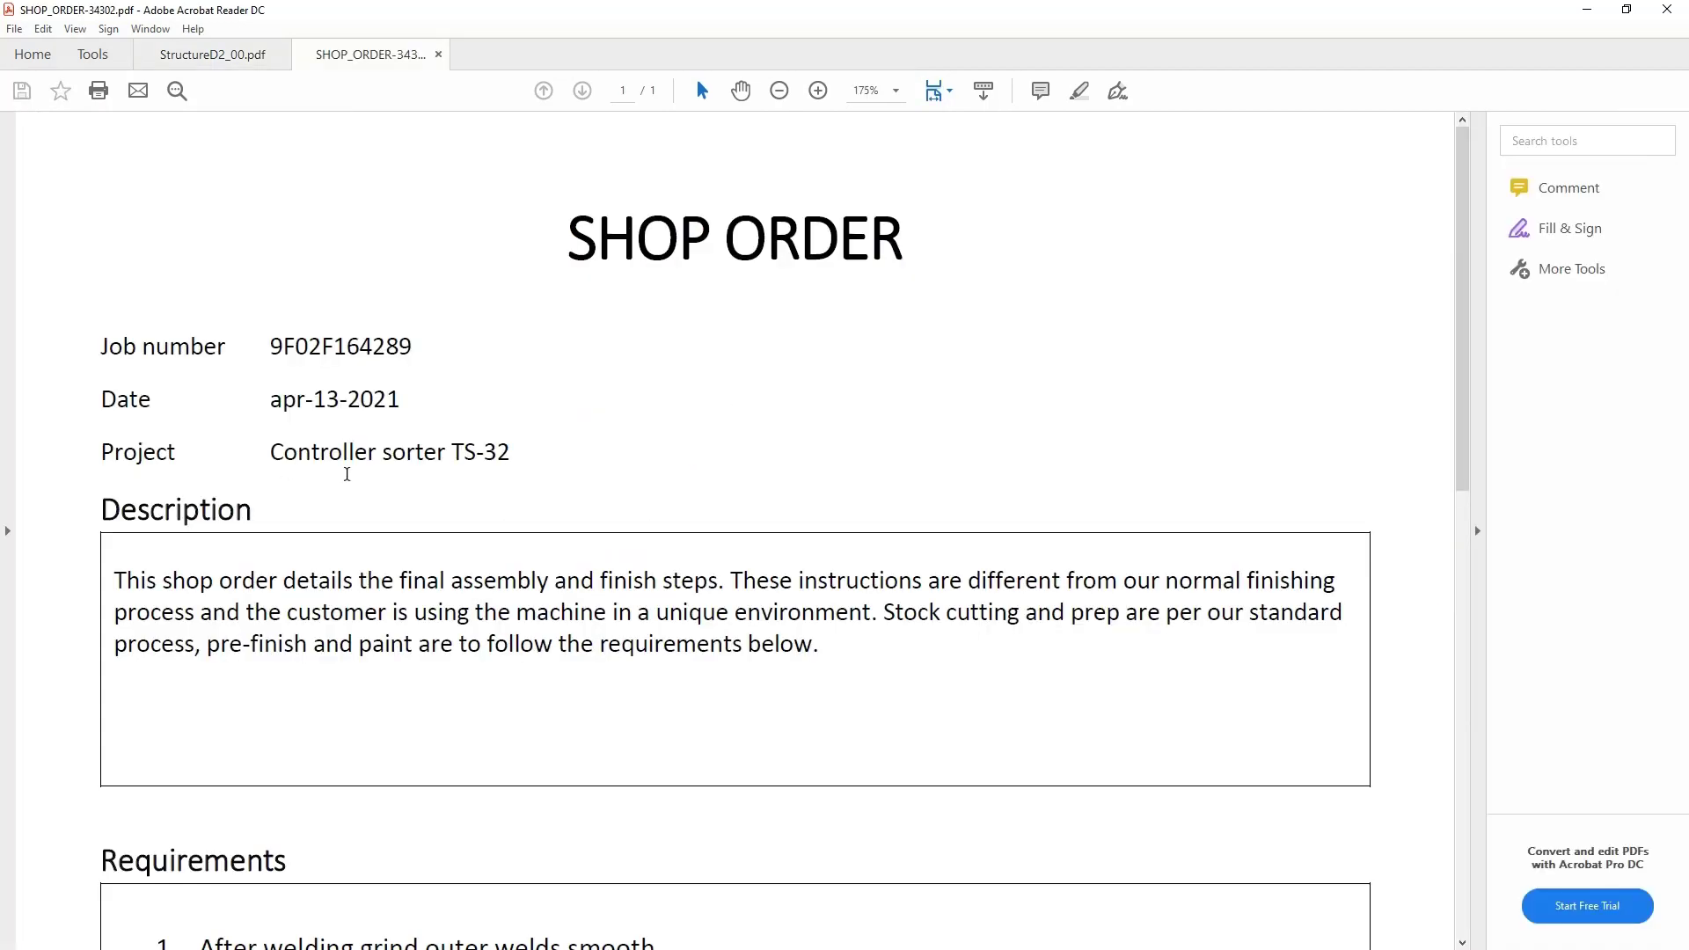
key(ctrl+0)
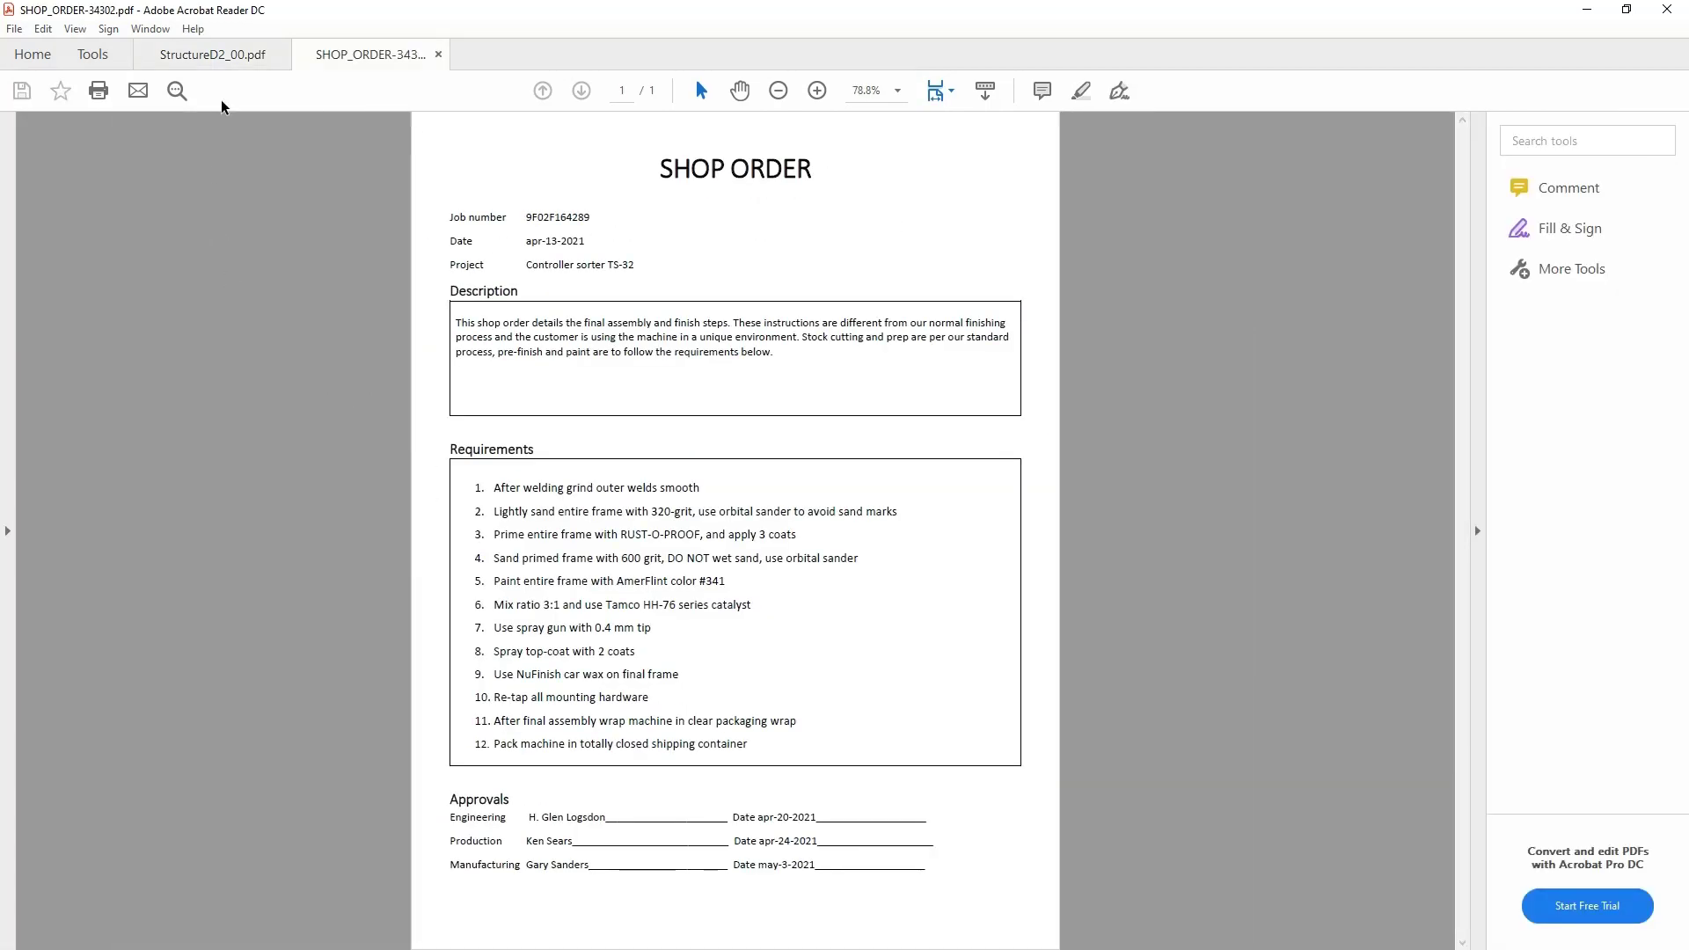
Fill in the Engineering approval in StructureD2_00.pdf with the engineering manager's name and the date 04/14/2021
click(236, 49)
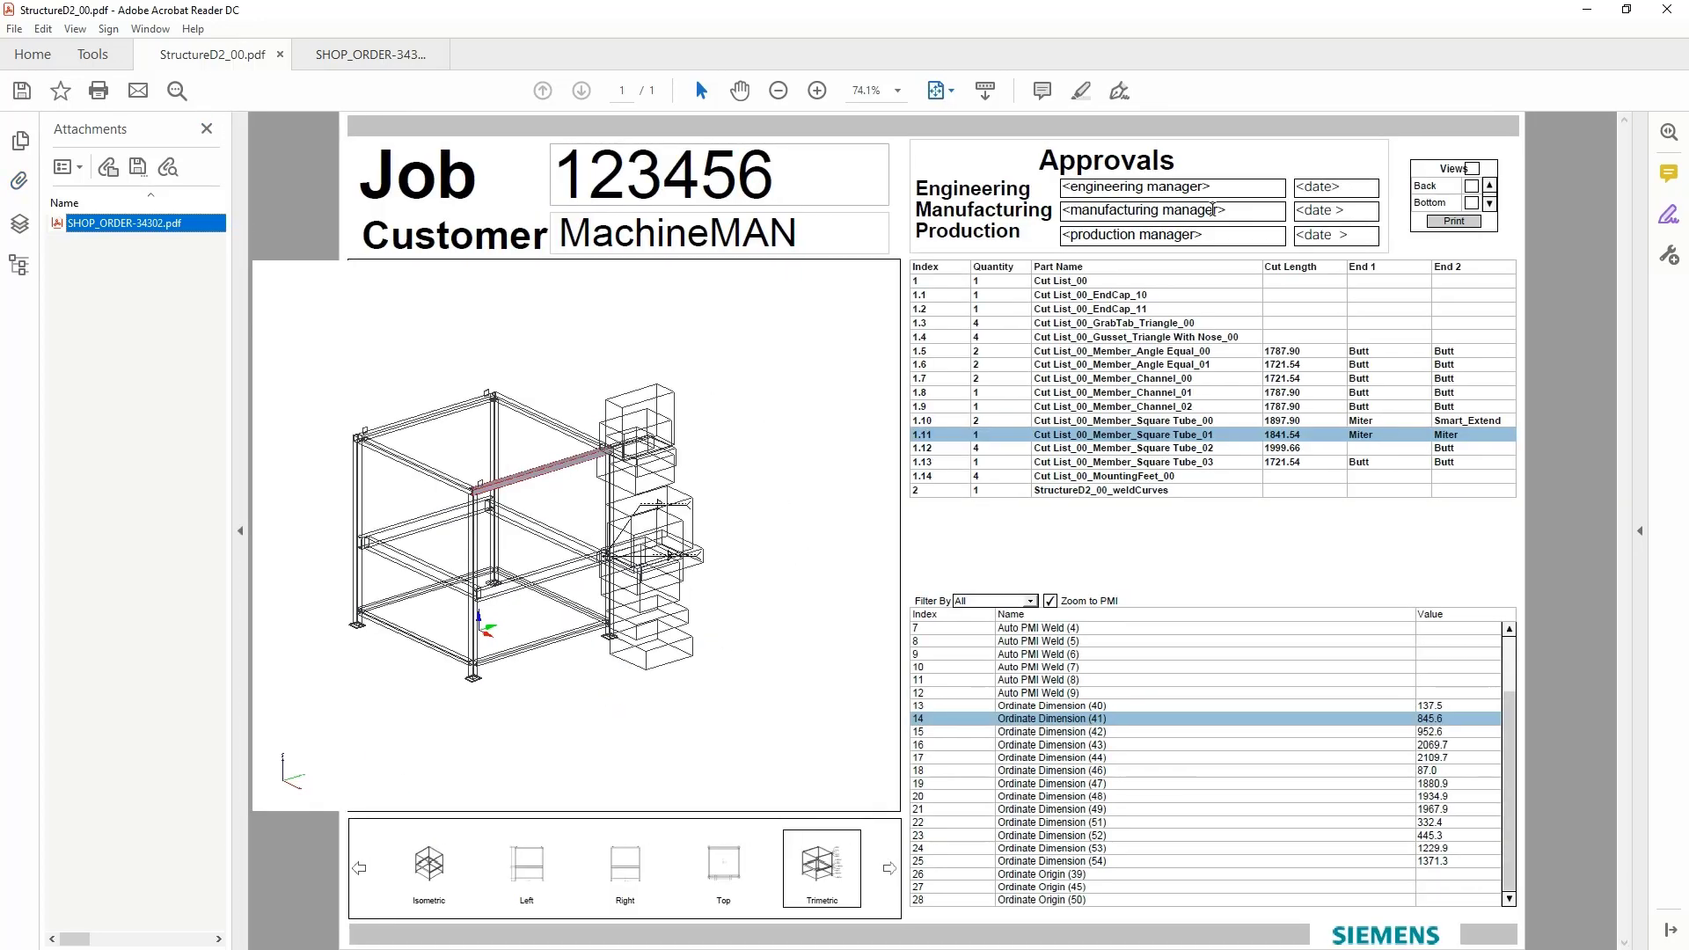
drag(1116, 188, 949, 189)
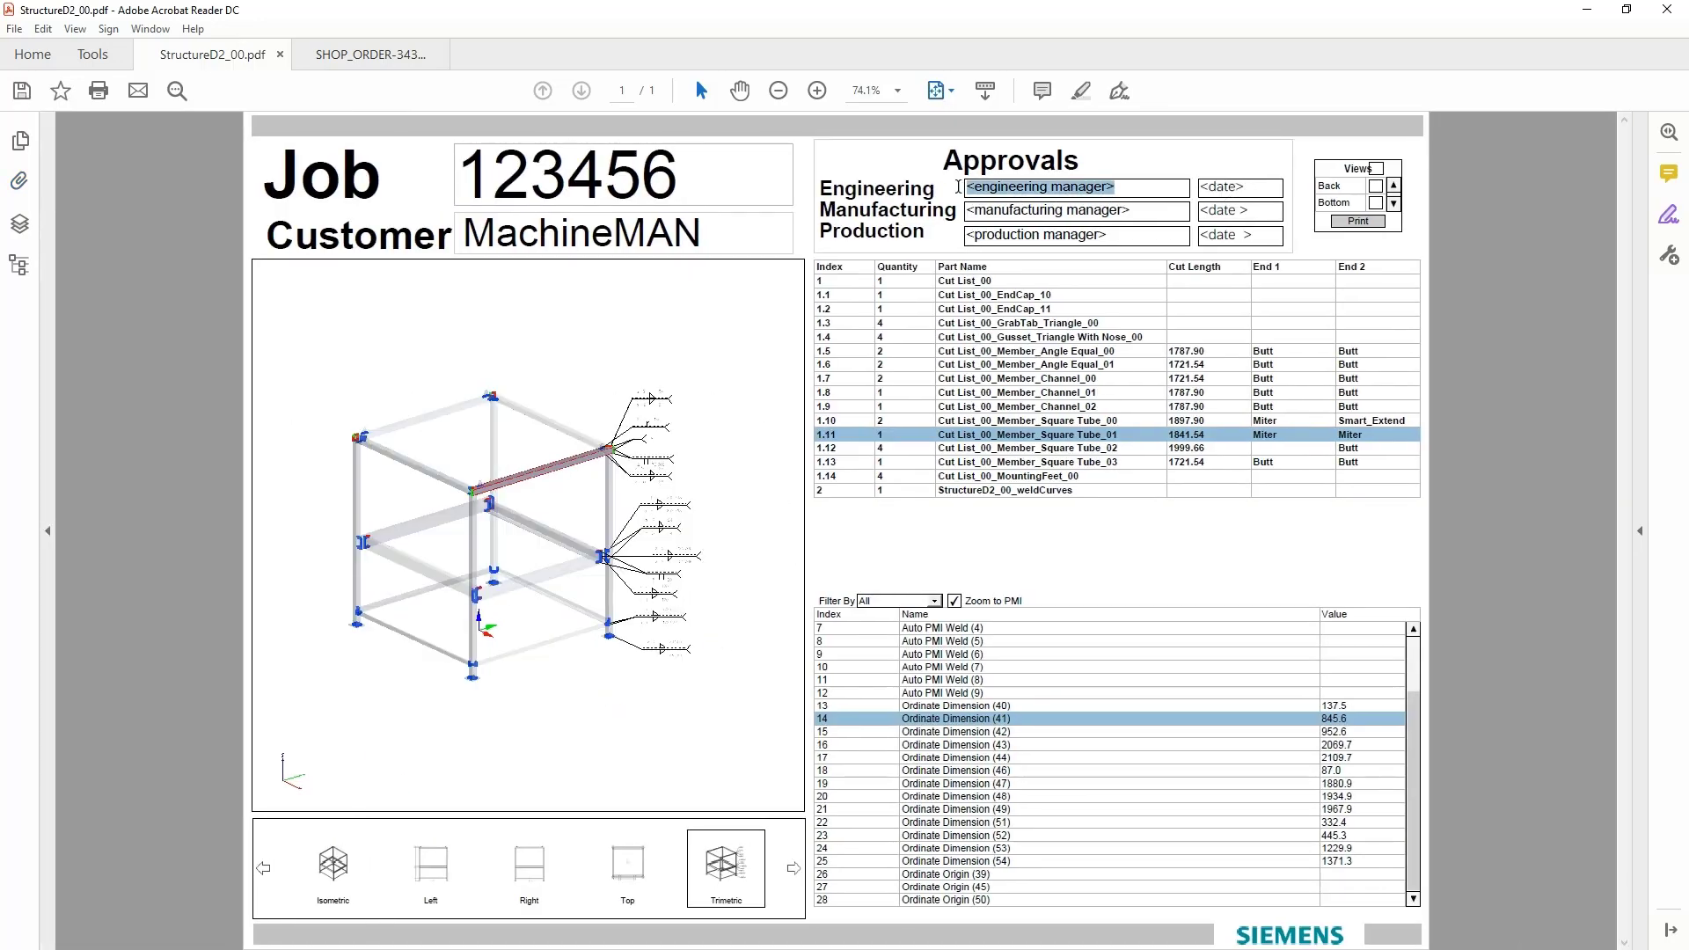
text(Kasprzak)
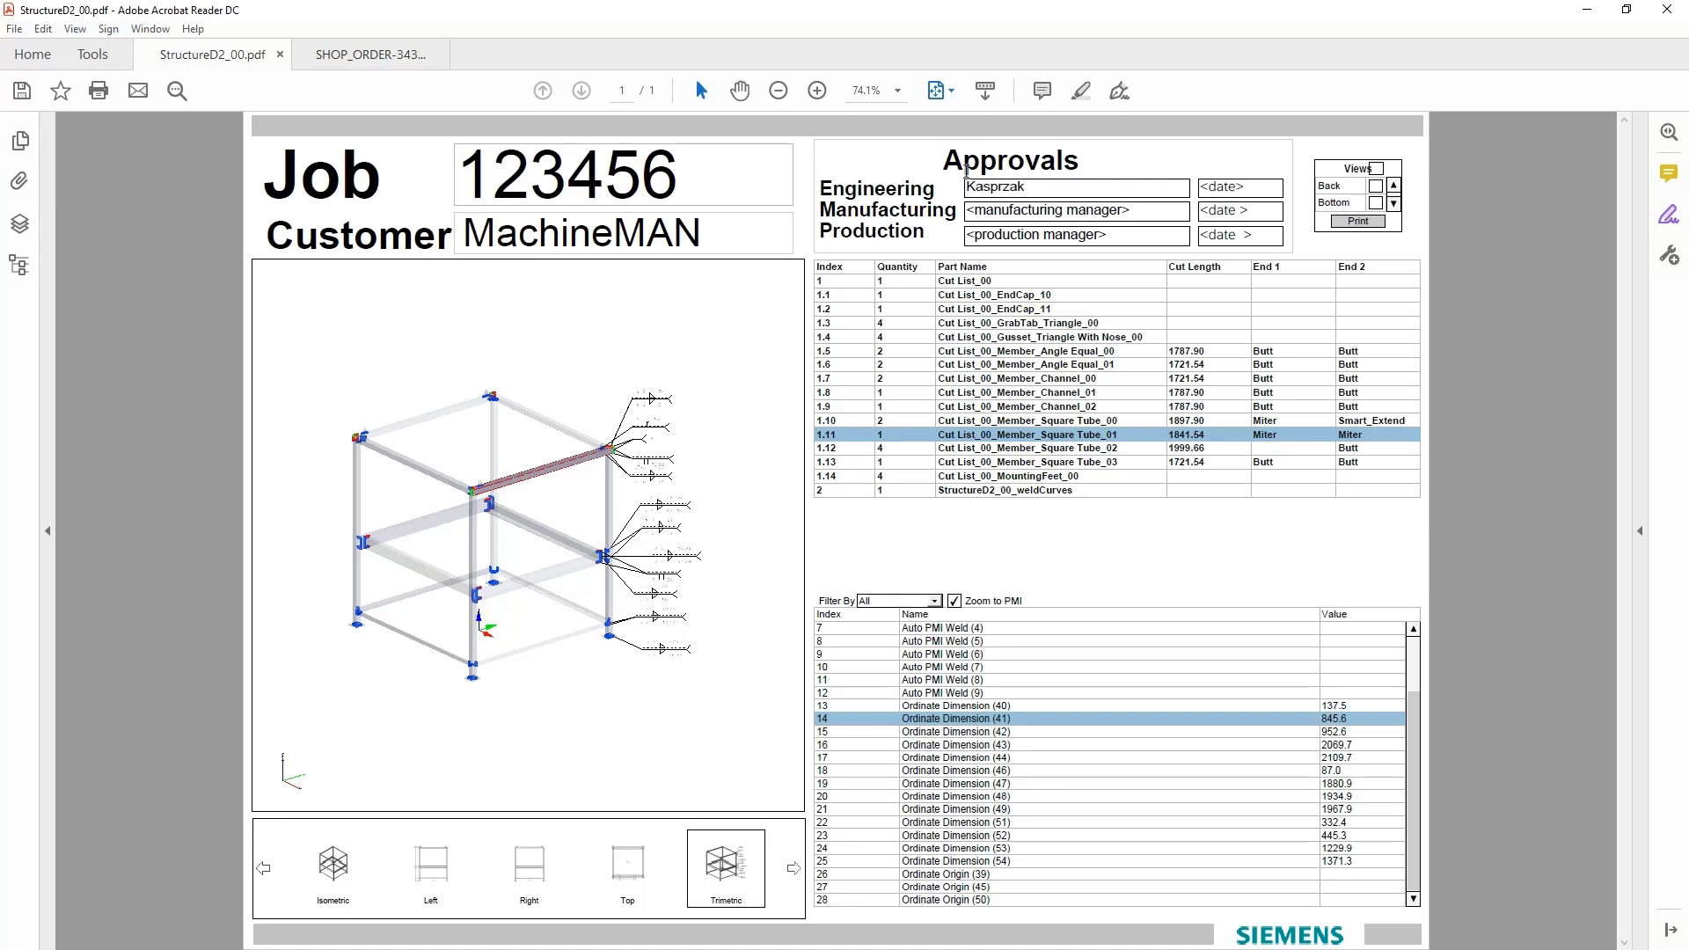
double_click(1224, 187)
text(04/14/2021)
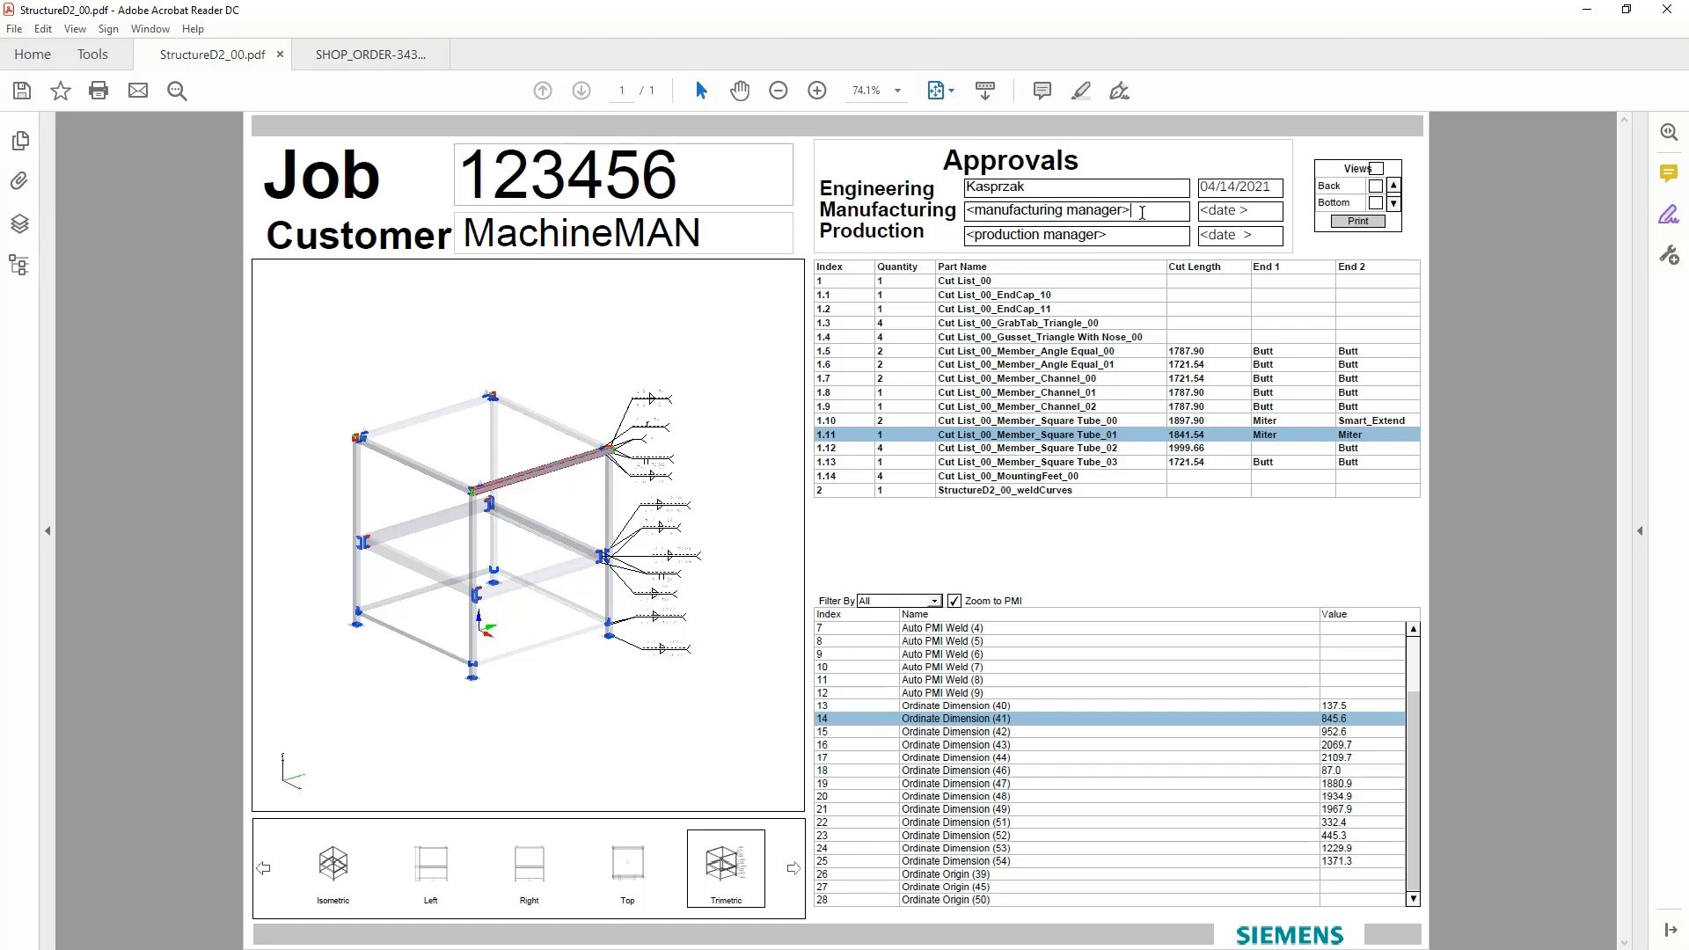